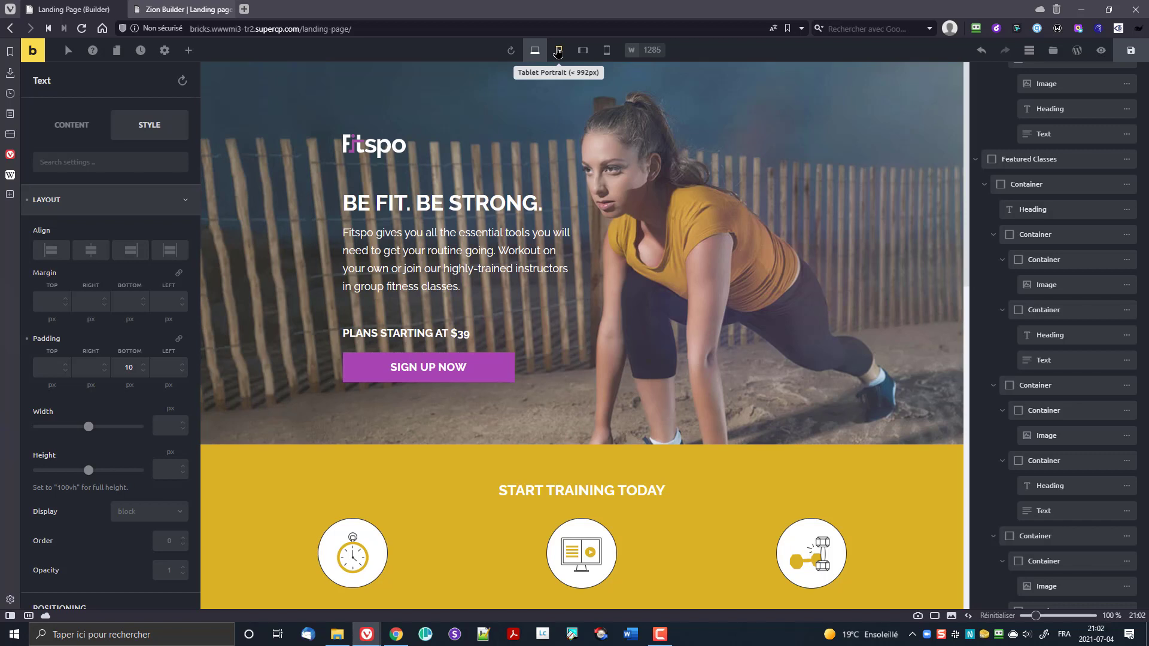
- Switch the preview to Tablet Portrait and examine the layout of every landing page section down to the footer
click(558, 51)
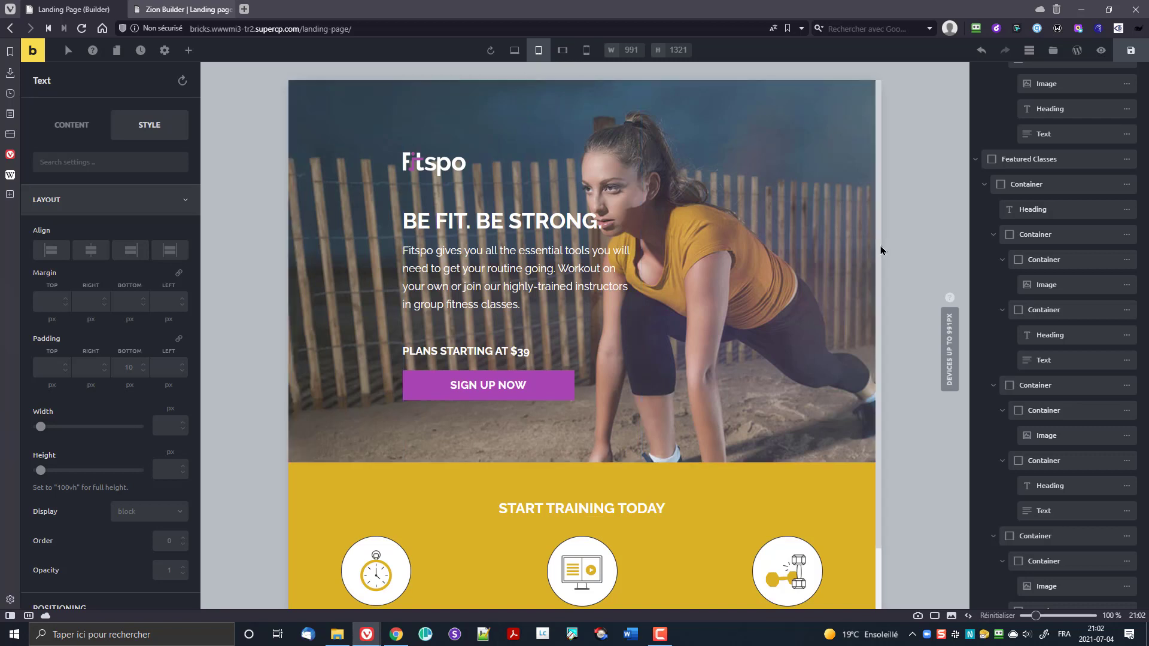
scroll(767, 276, down, 1)
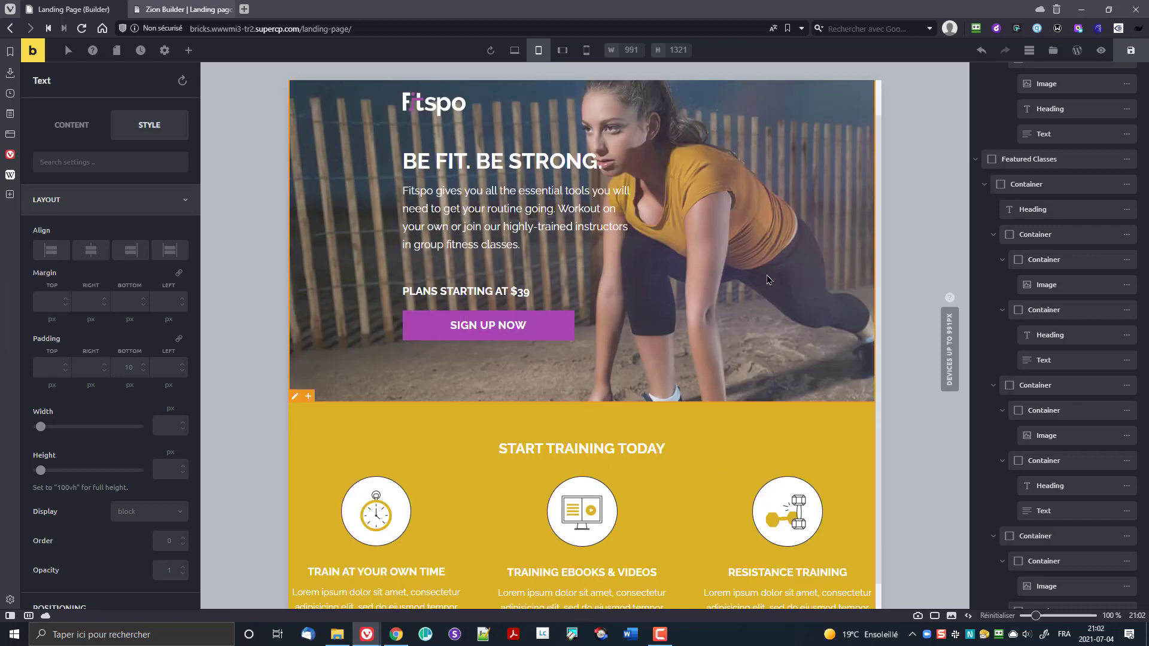
scroll(769, 282, up, 1)
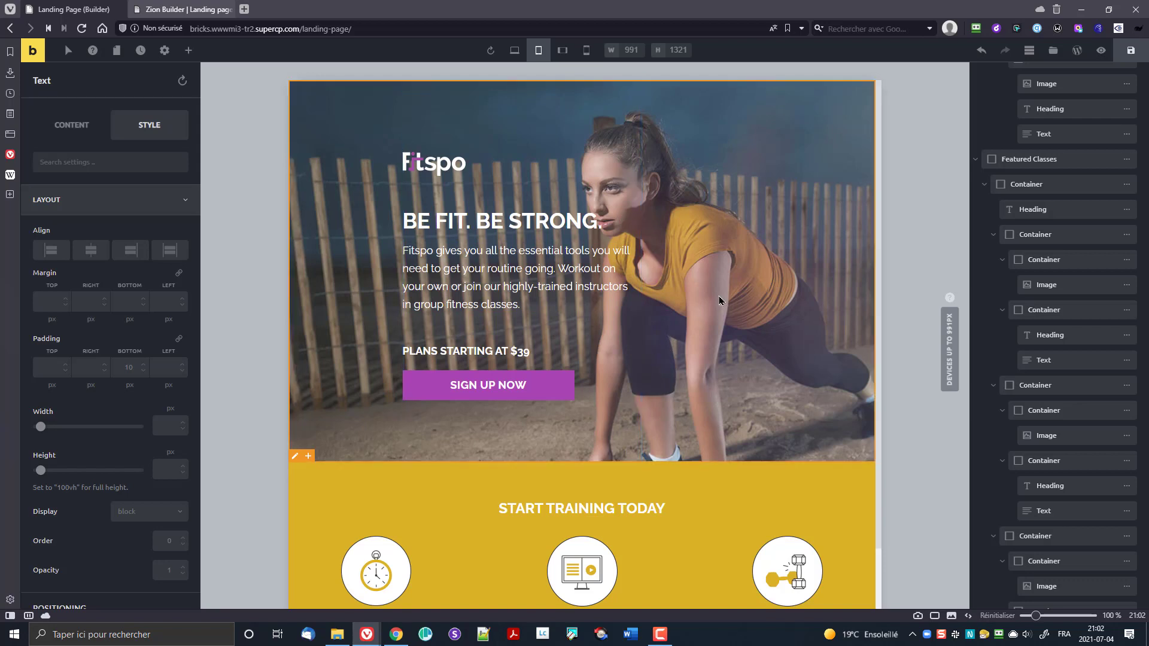
scroll(745, 291, down, 4)
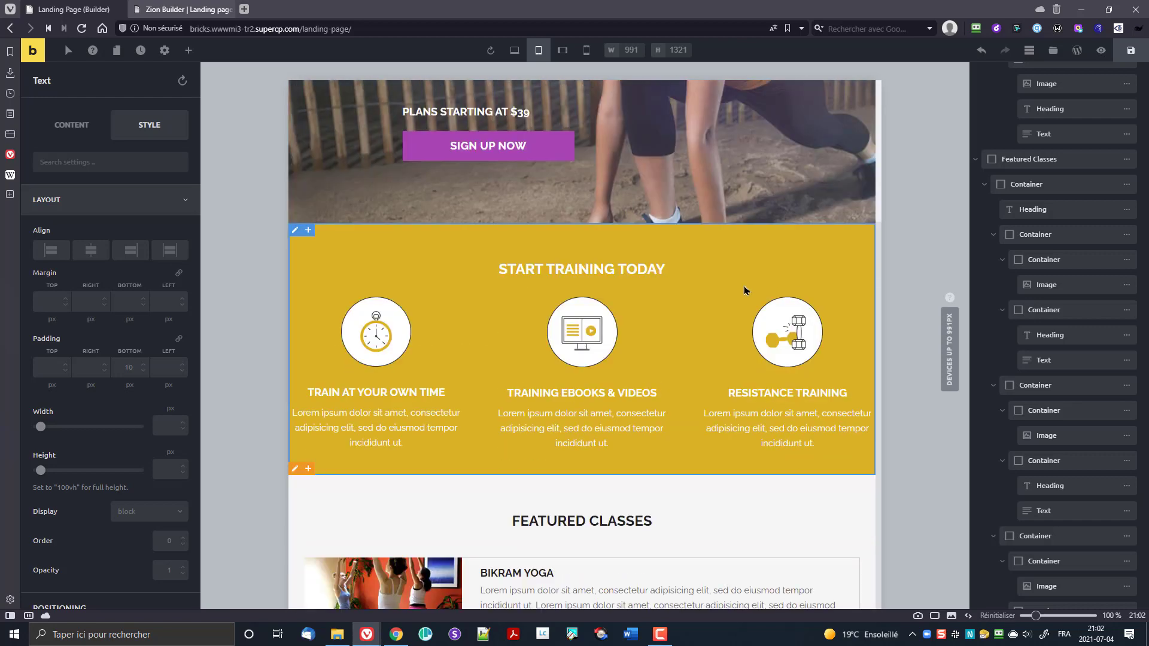
scroll(744, 291, down, 3)
scroll(715, 295, down, 6)
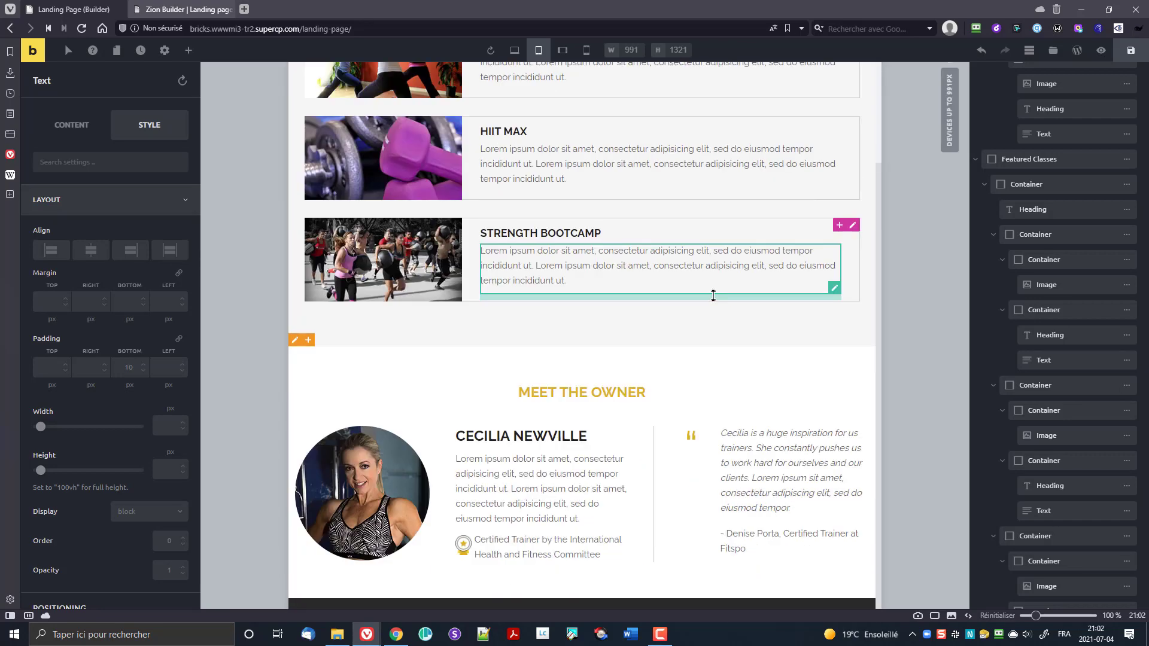
scroll(714, 295, down, 1)
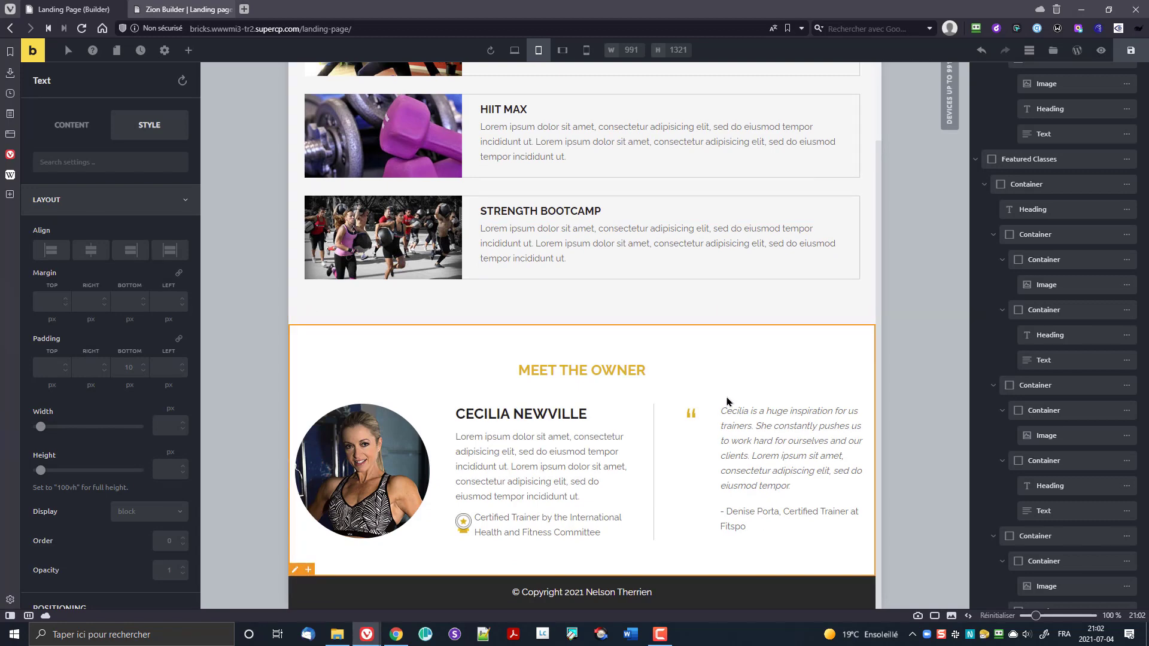
scroll(722, 414, up, 10)
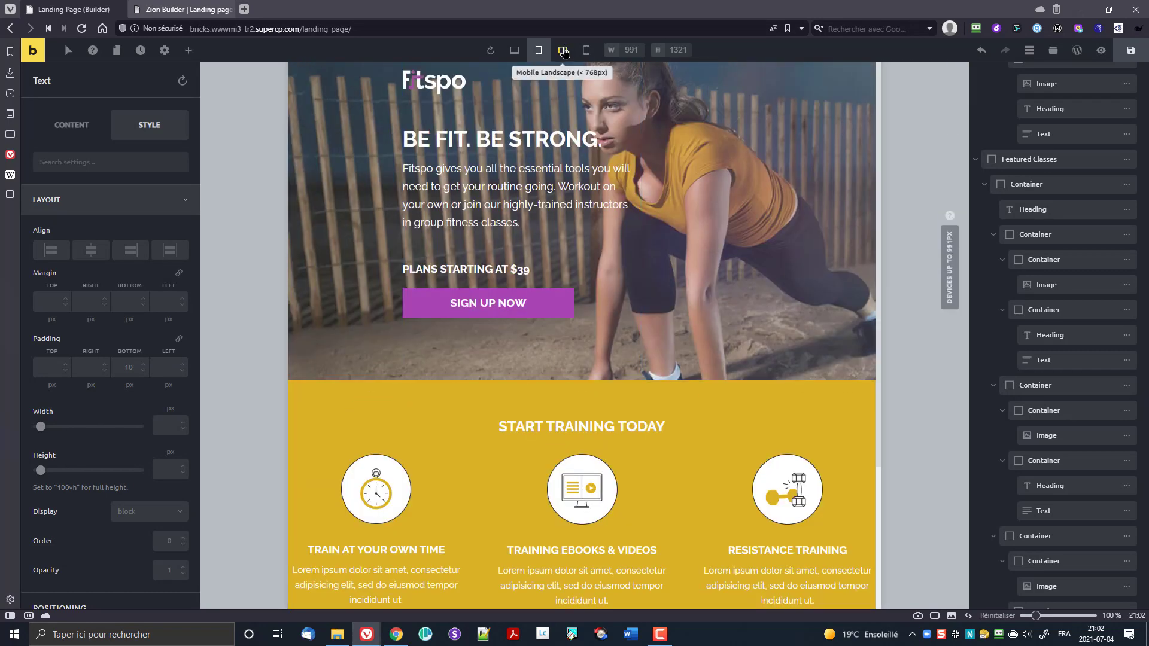
- Switch the preview to Mobile Landscape and examine the spacing between the stacked items in the Start Training Today section
click(563, 51)
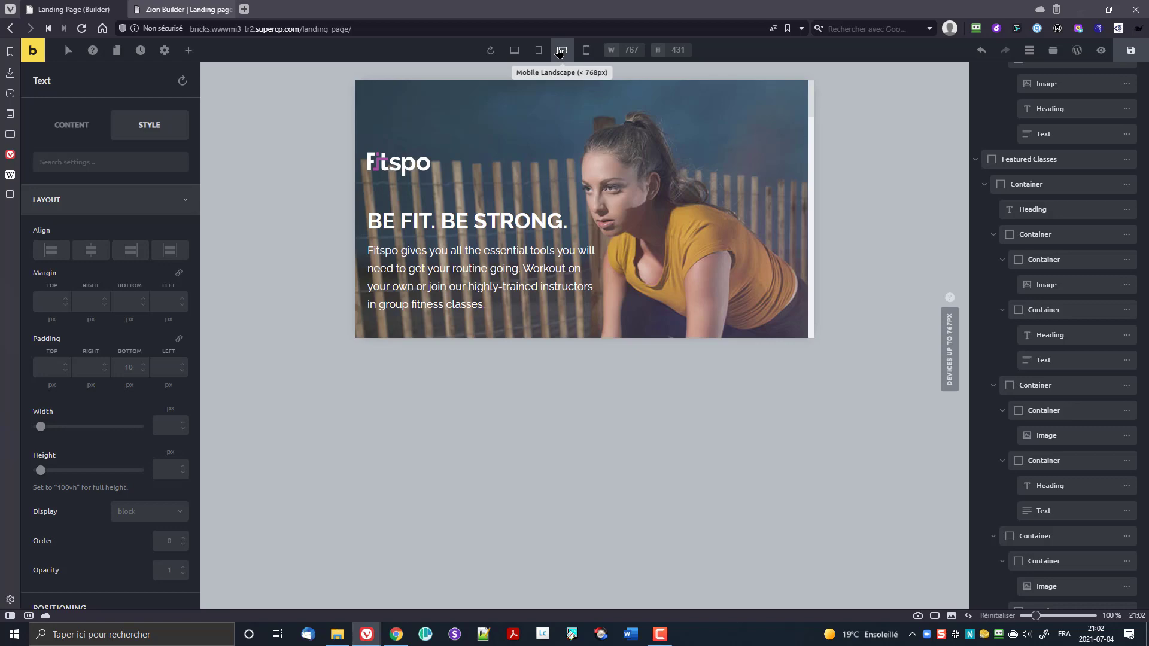
scroll(680, 170, down, 2)
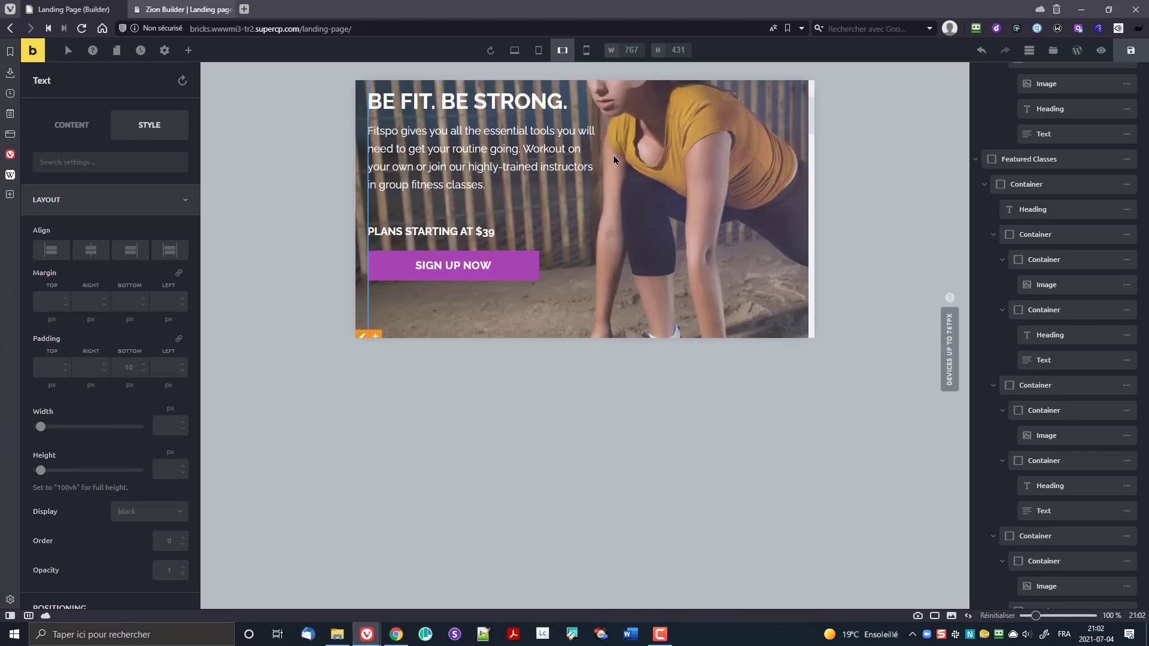
scroll(613, 156, down, 5)
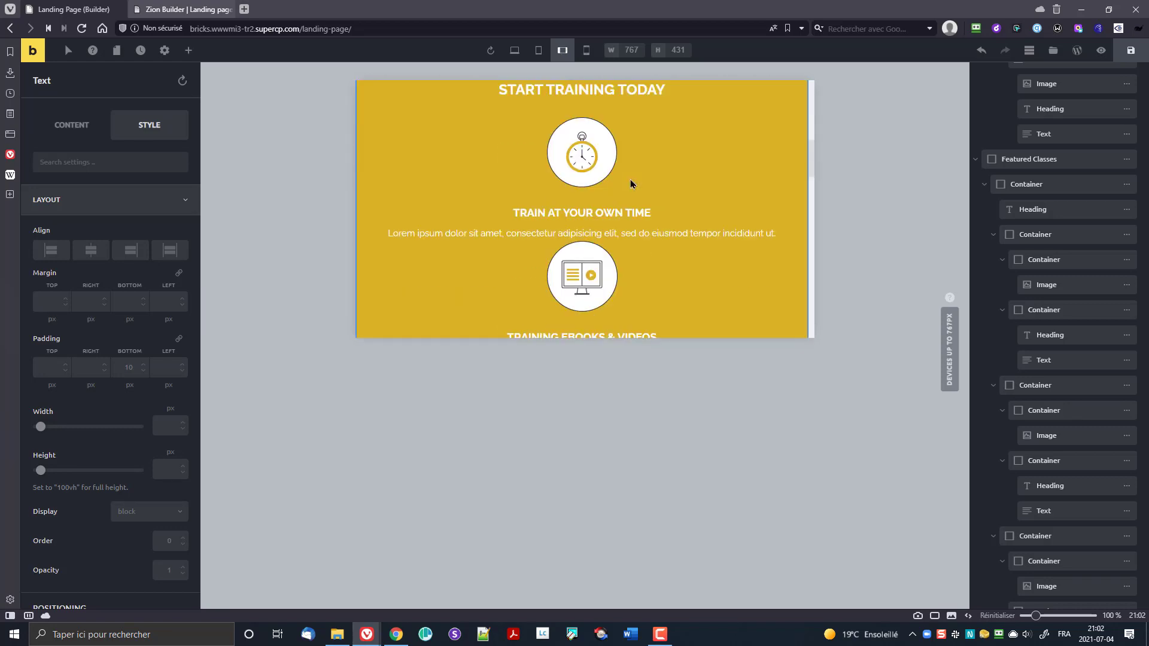
scroll(572, 150, up, 2)
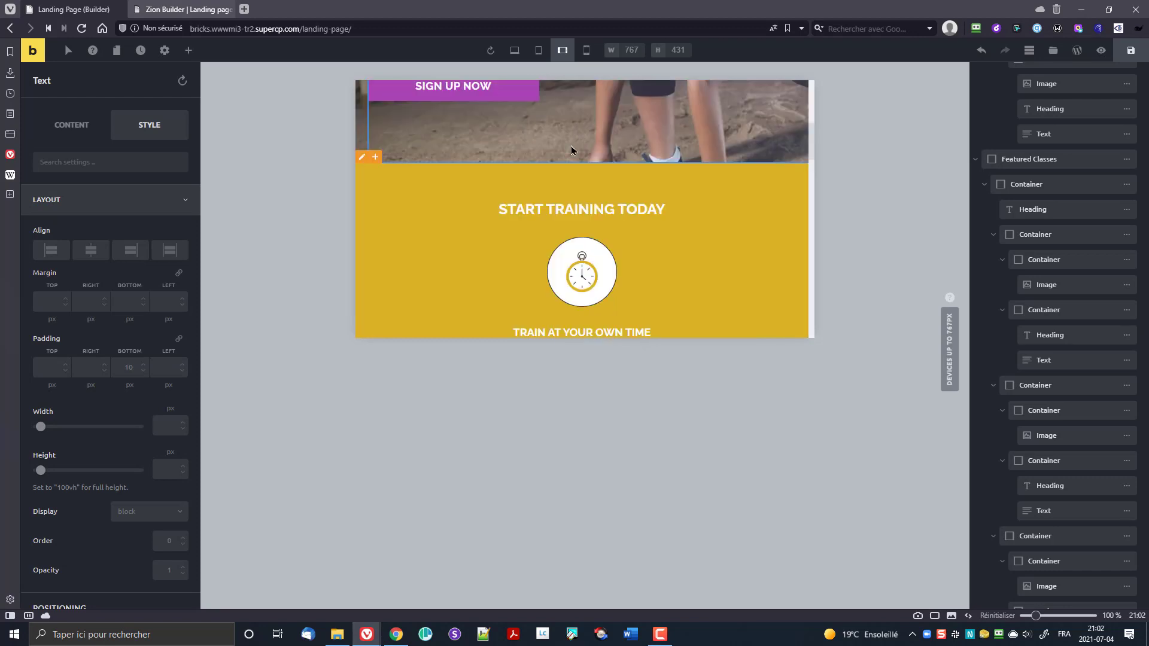
scroll(585, 226, down, 2)
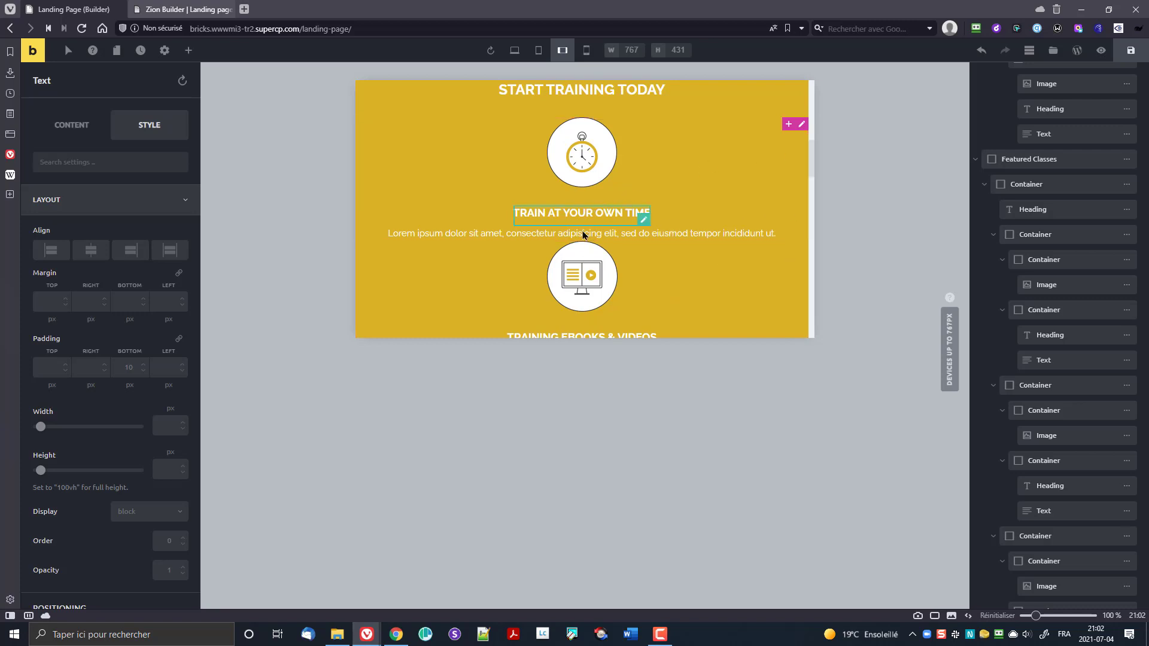
scroll(662, 228, up, 1)
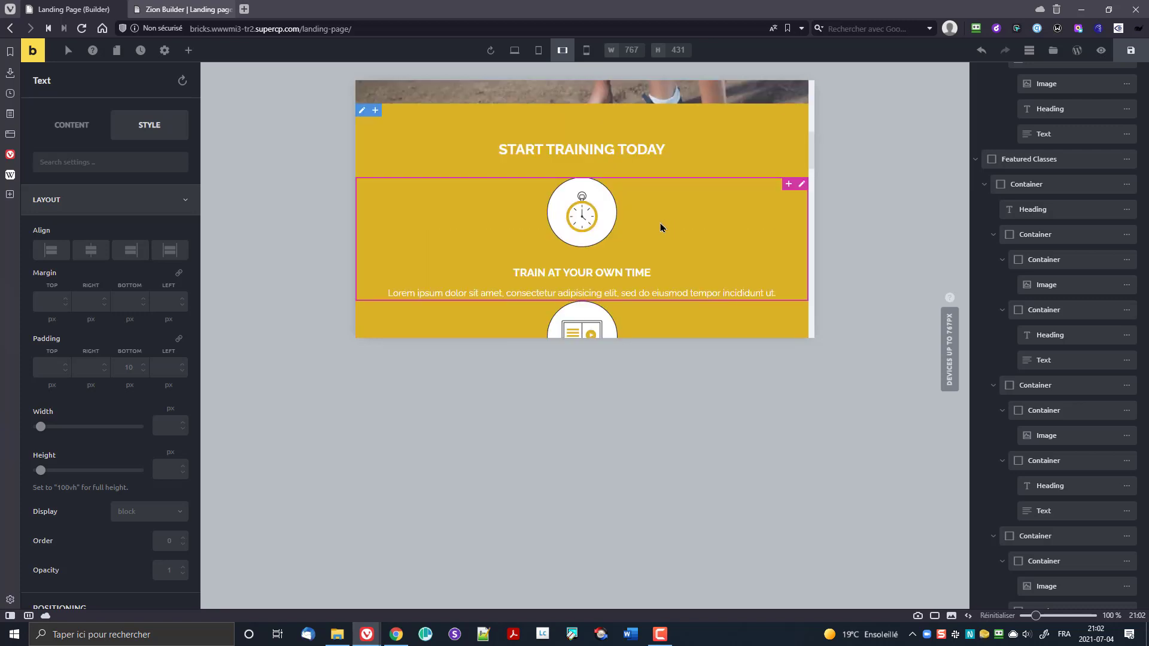
scroll(660, 229, down, 5)
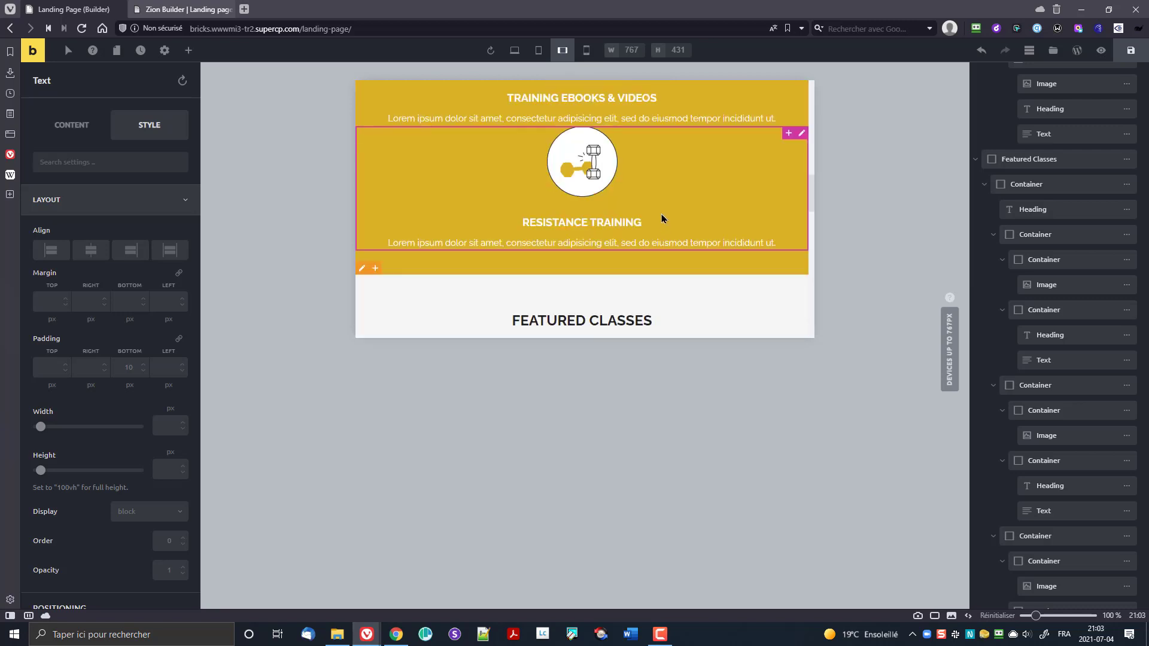
scroll(688, 223, up, 4)
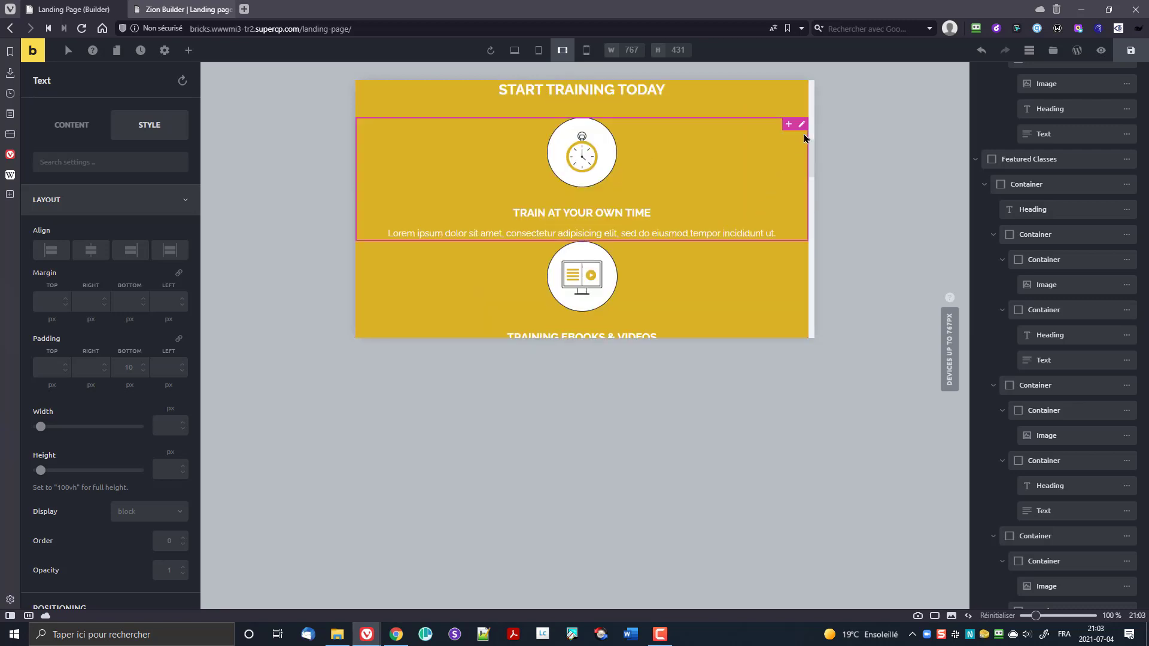
click(804, 124)
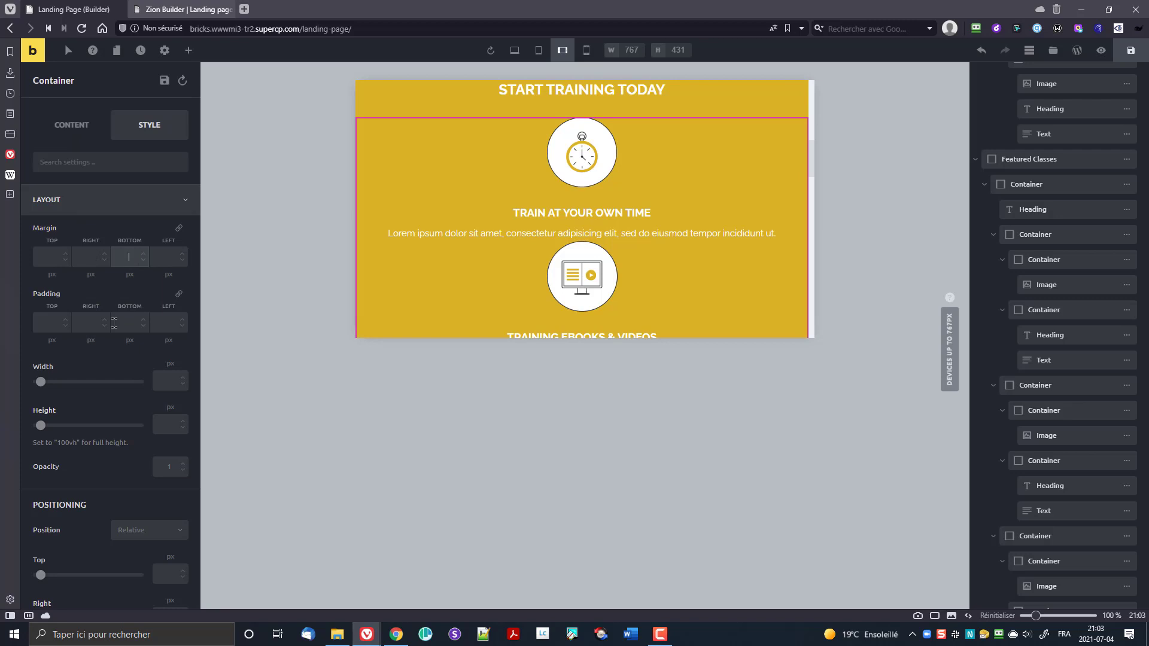
text(0)
scroll(132, 256, down, 4)
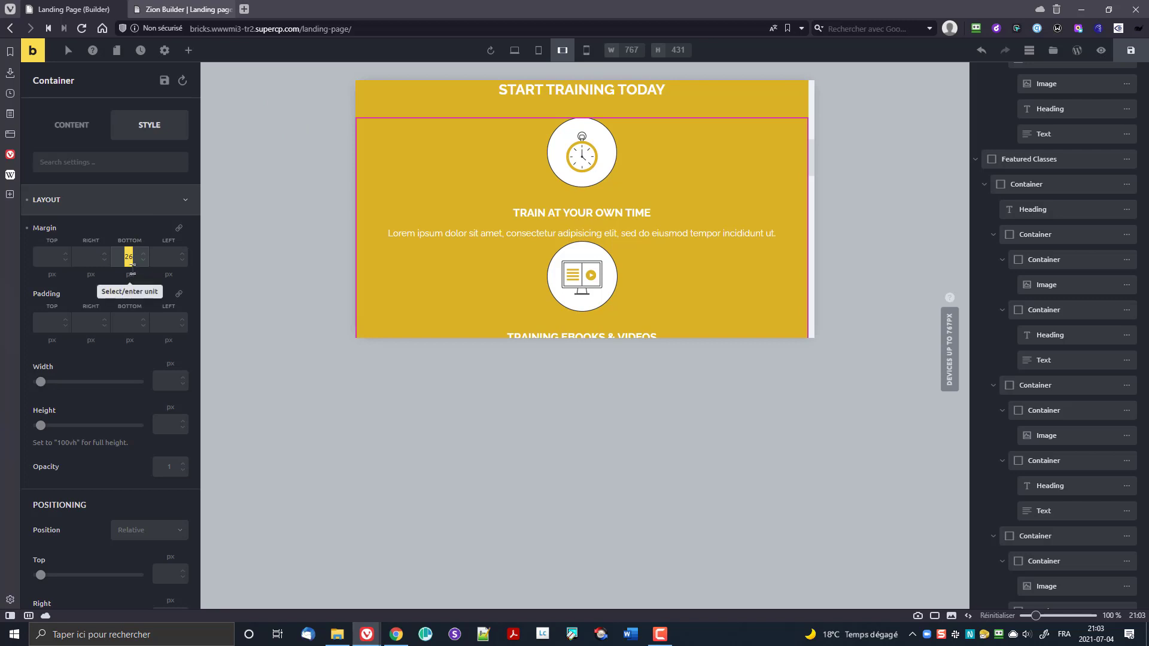
text(62)
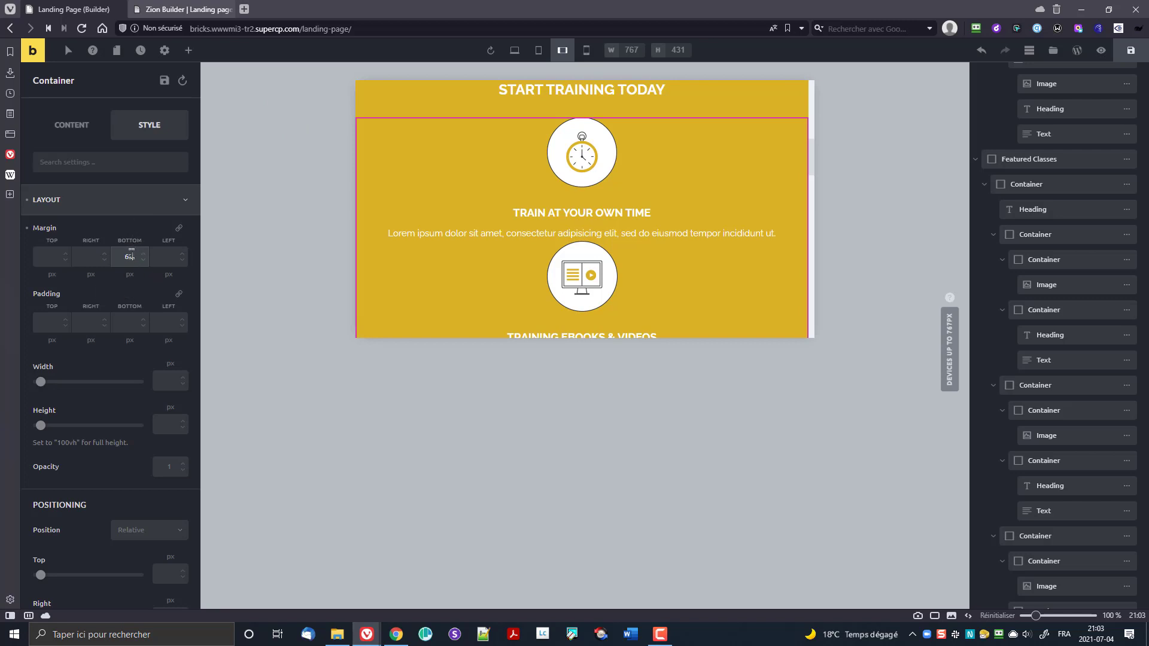
double_click(130, 257)
key(BackSpace)
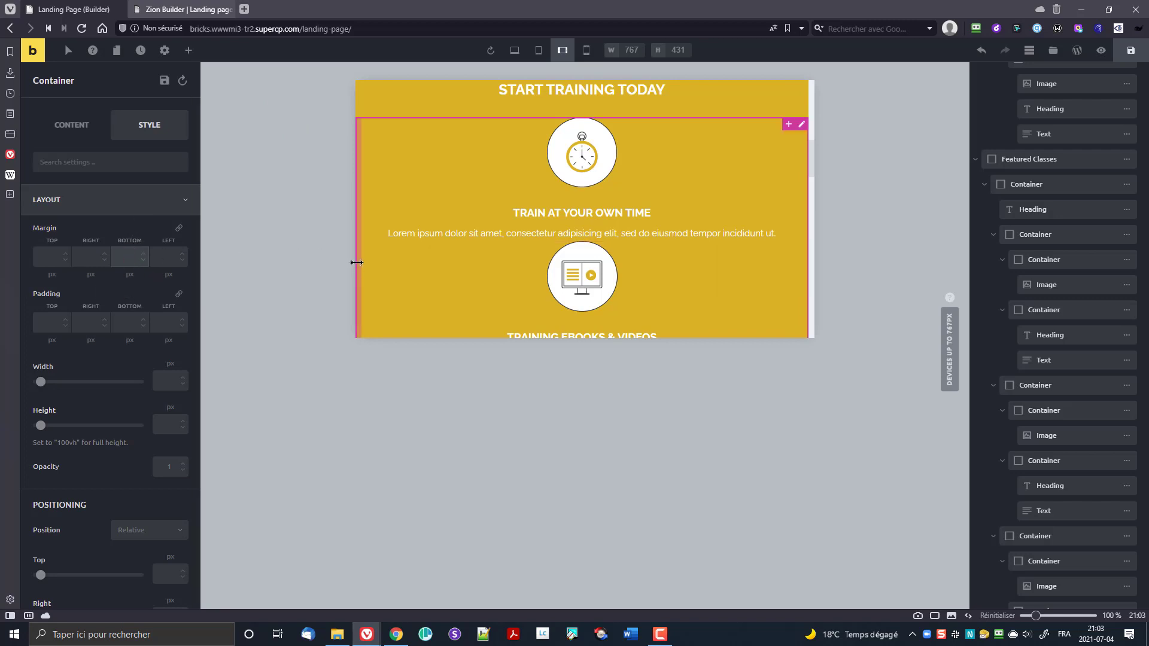
- Set the bottom margin of the "Train at your own time" container to 30 px for Mobile Landscape
mouse_move(801, 123)
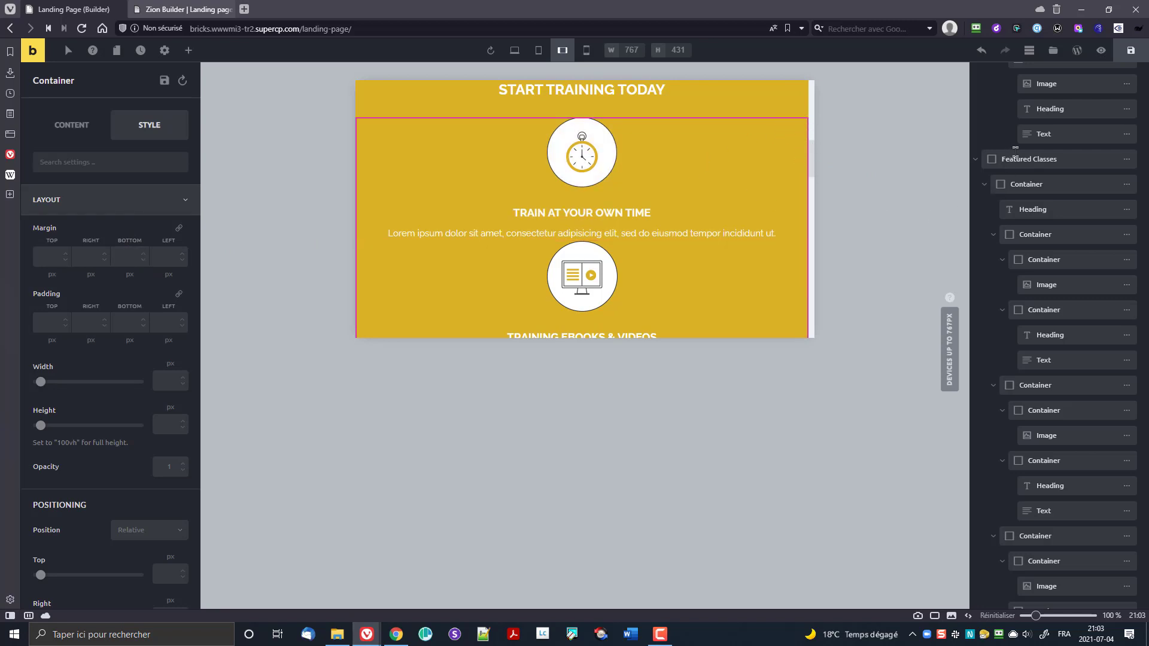
scroll(1012, 174, up, 7)
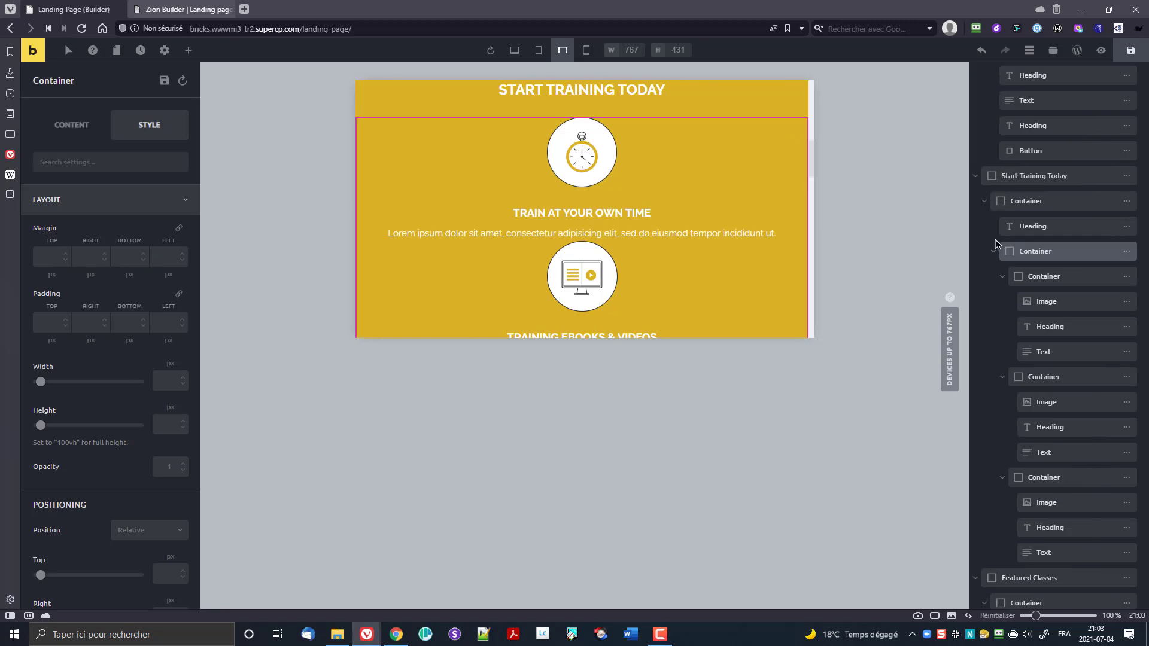
click(1035, 252)
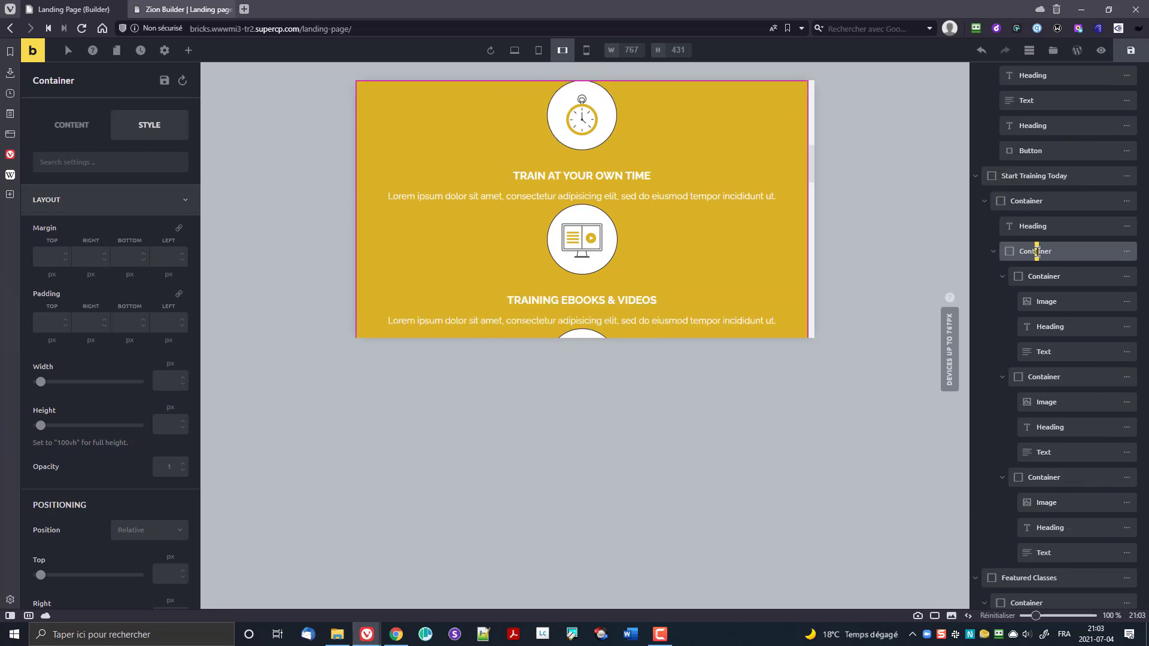
click(1048, 277)
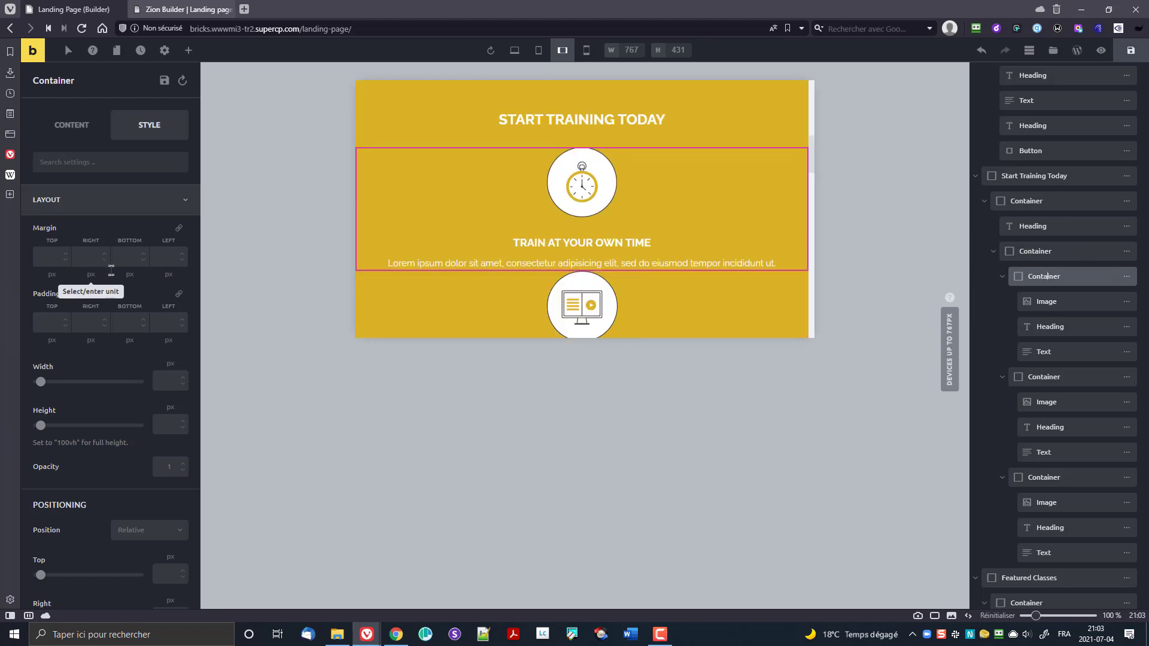
click(124, 256)
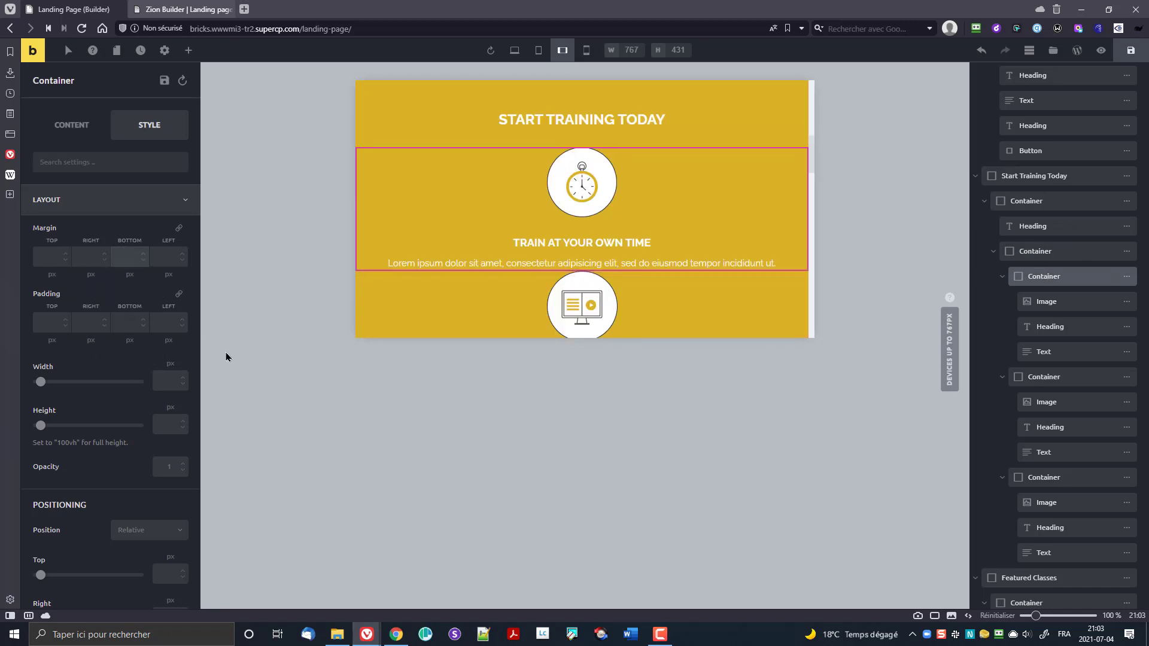
text(30)
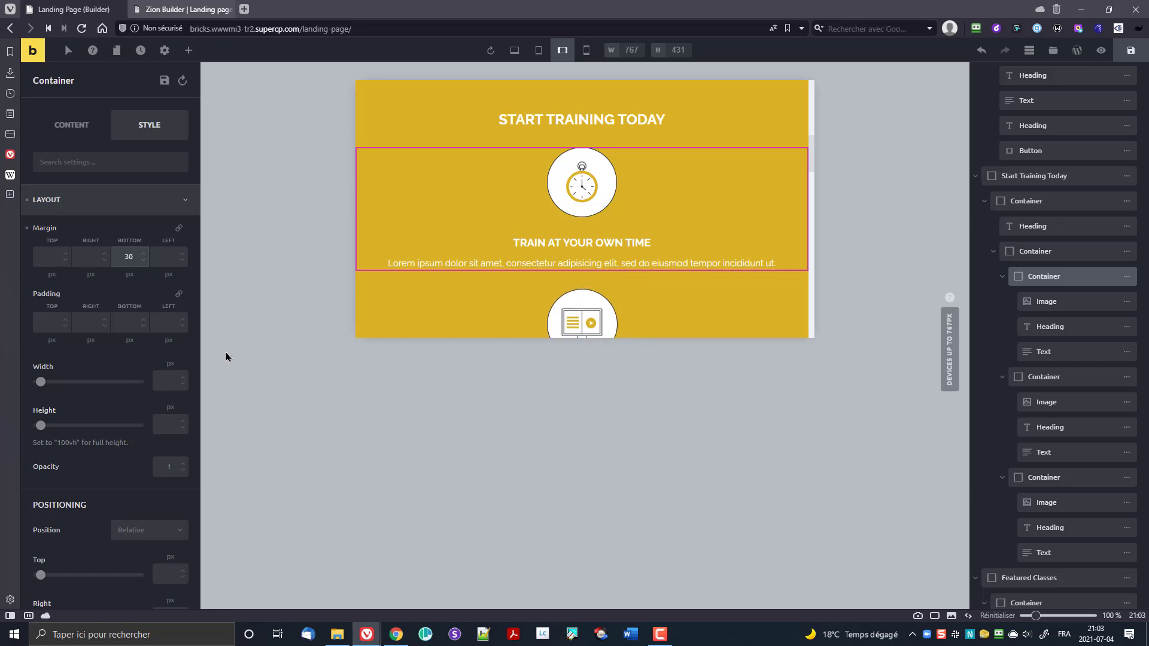
- Set the bottom margin of the "Training Ebooks & Videos" container to 30 px
scroll(694, 218, down, 3)
scroll(695, 220, up, 1)
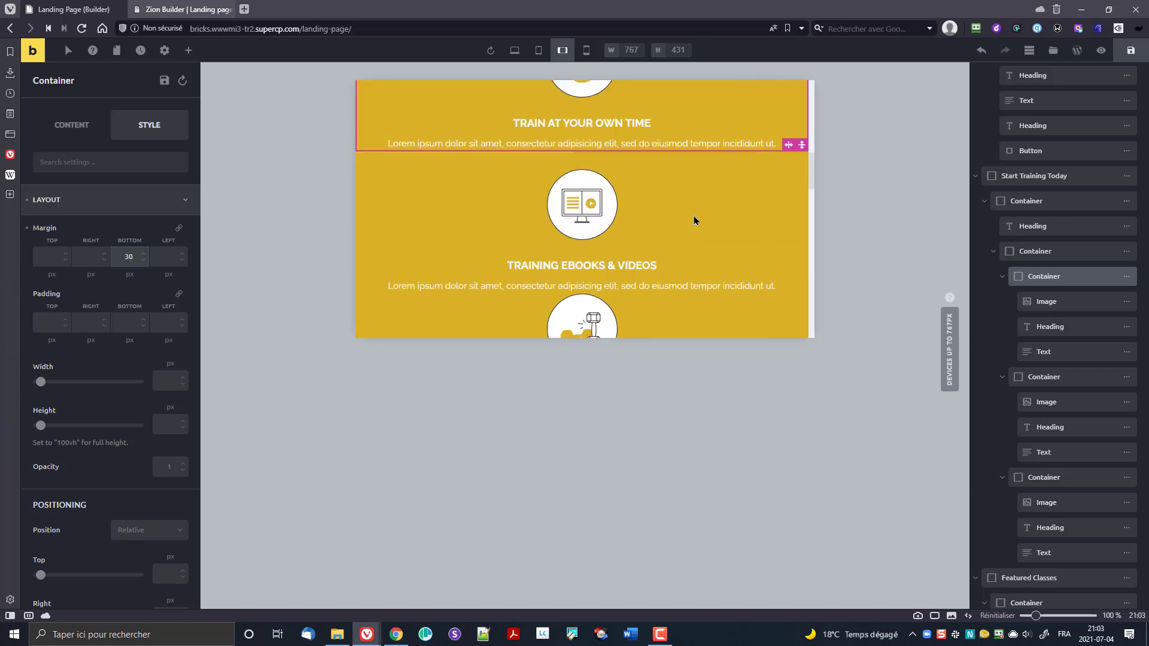
click(1089, 376)
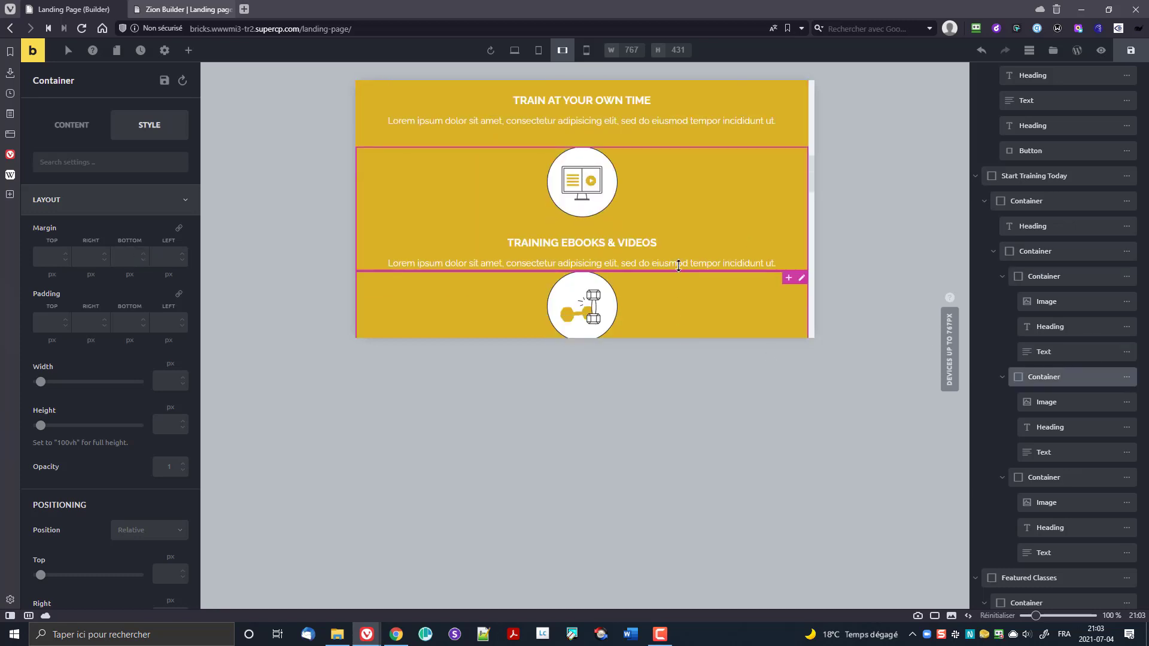
click(123, 255)
text(30)
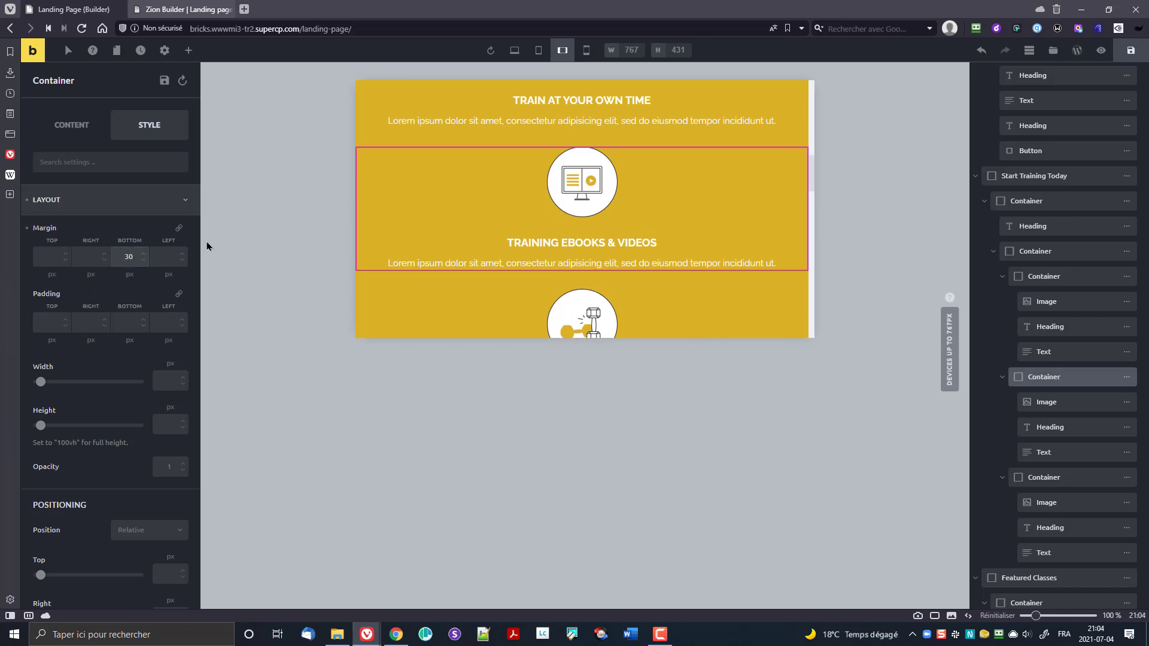
- Collapse all top-level sections in the page structure, from Hero to Copyright, and select the Featured Classes section
scroll(711, 238, down, 3)
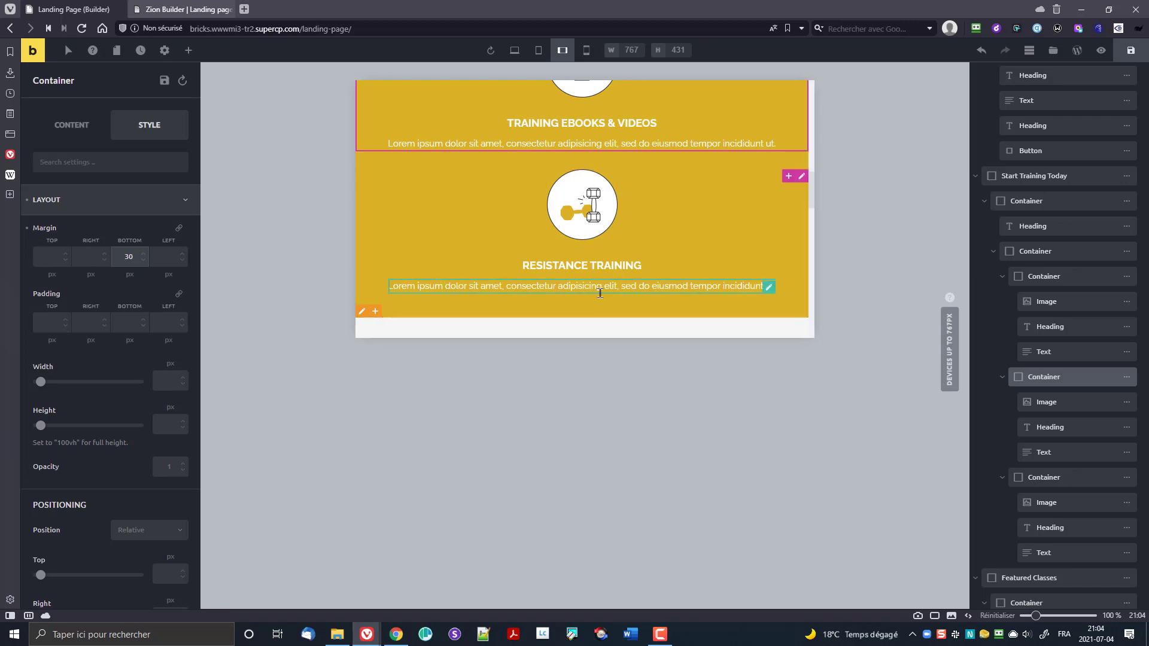
scroll(667, 226, down, 2)
scroll(666, 226, down, 2)
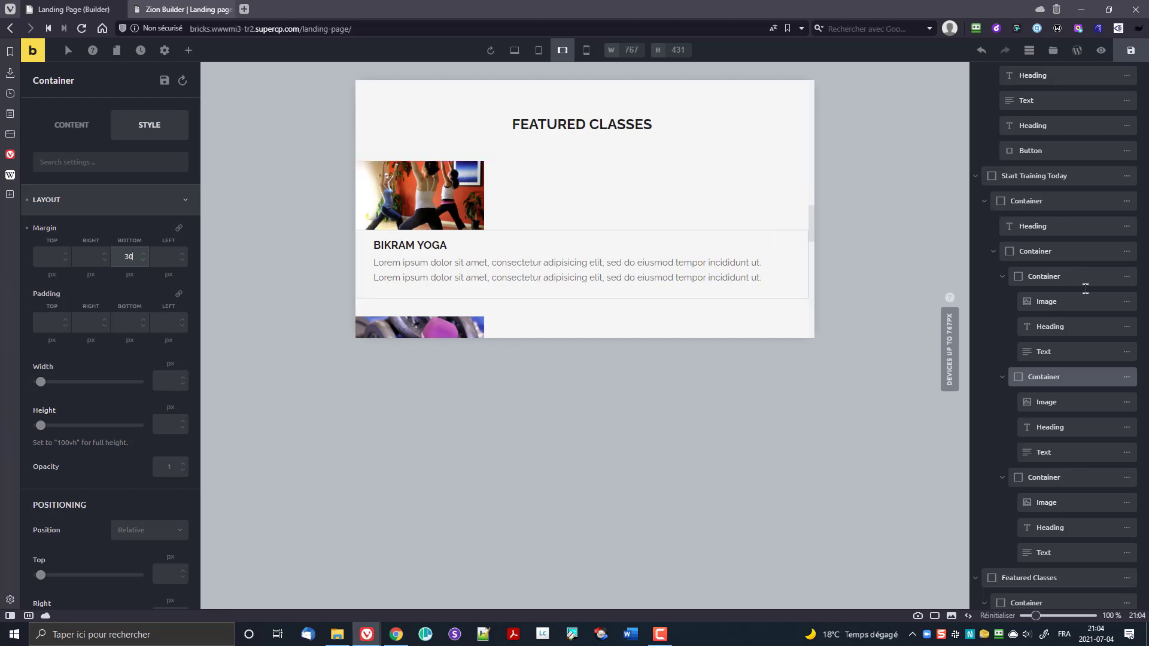
click(994, 251)
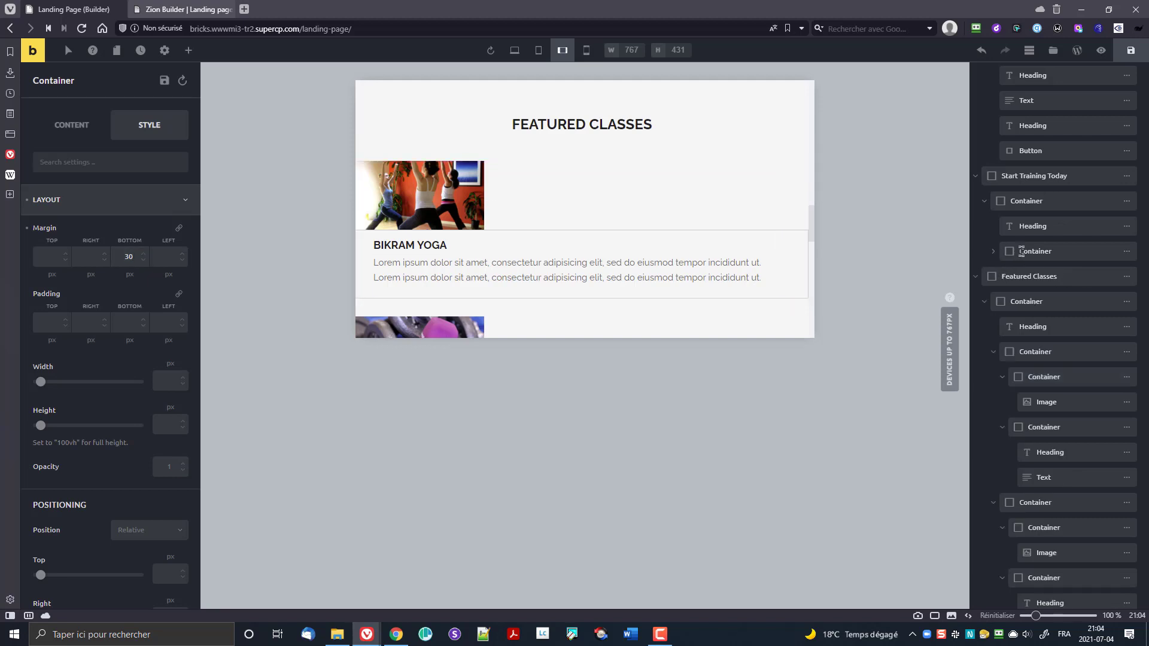
click(975, 176)
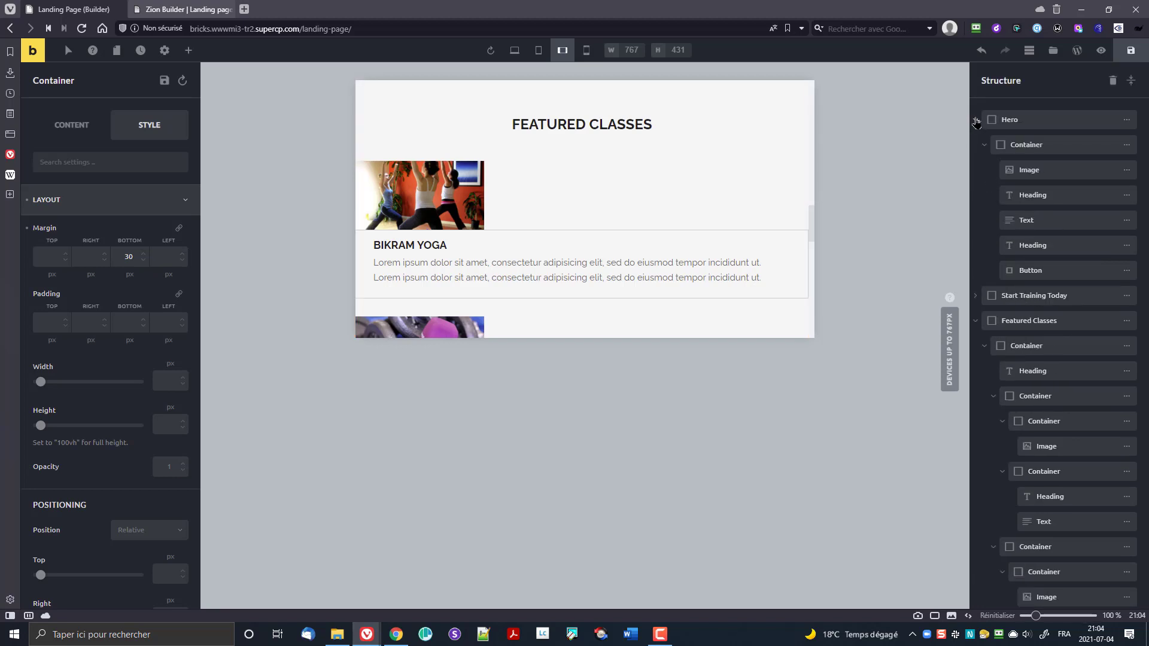
click(976, 170)
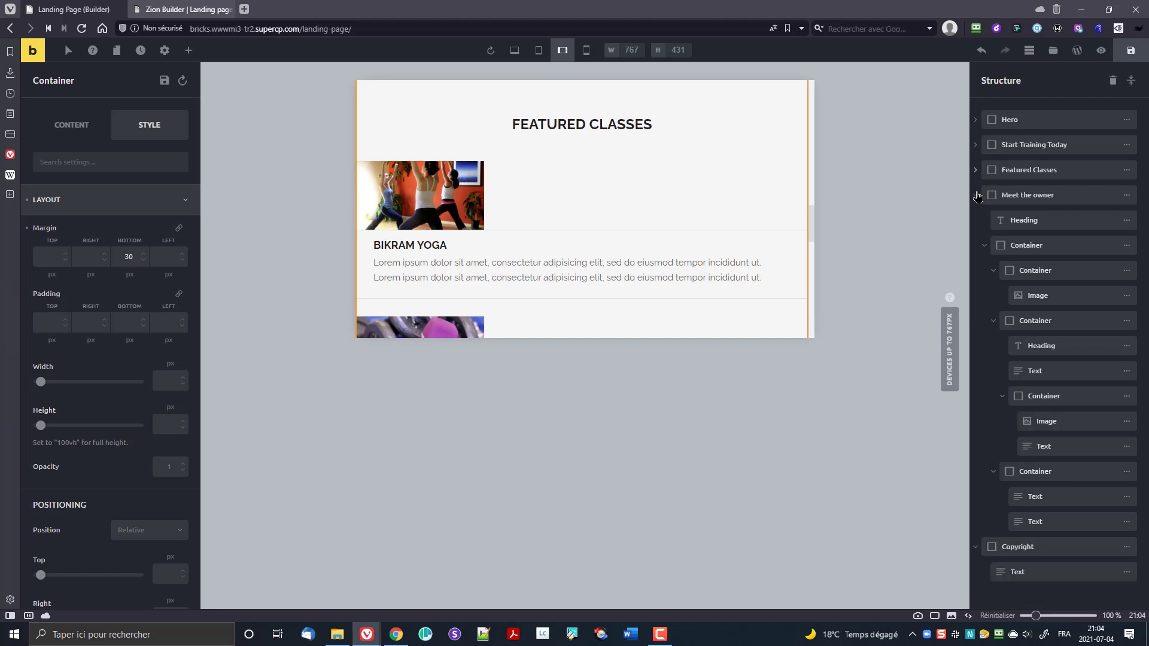
click(976, 196)
click(976, 221)
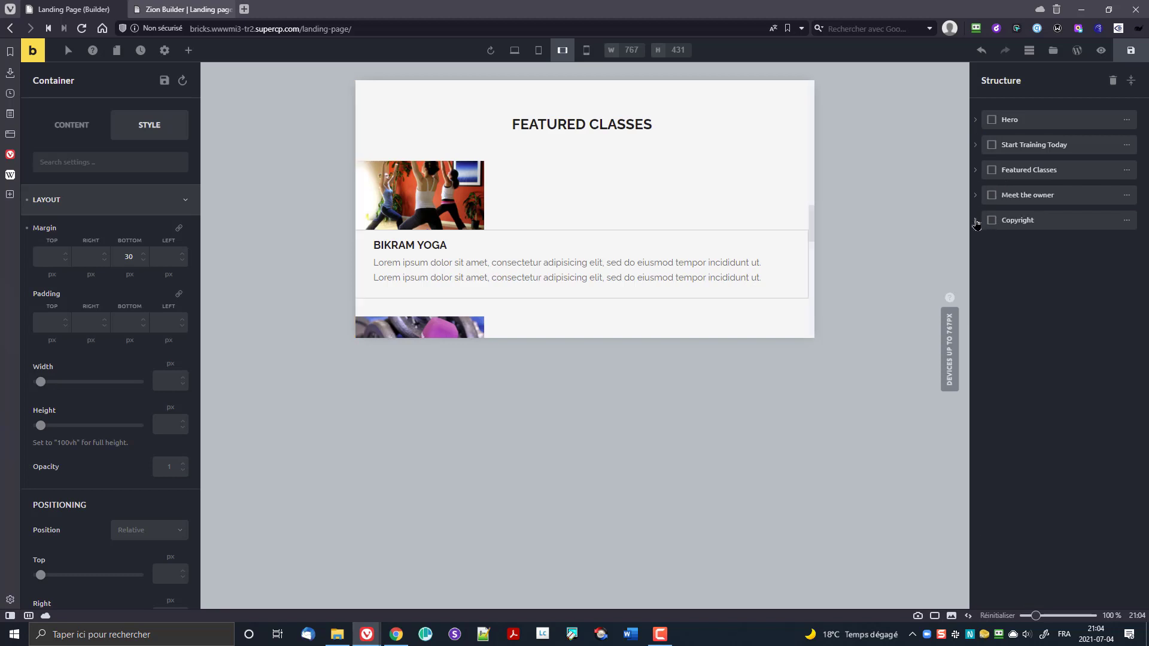
click(1006, 171)
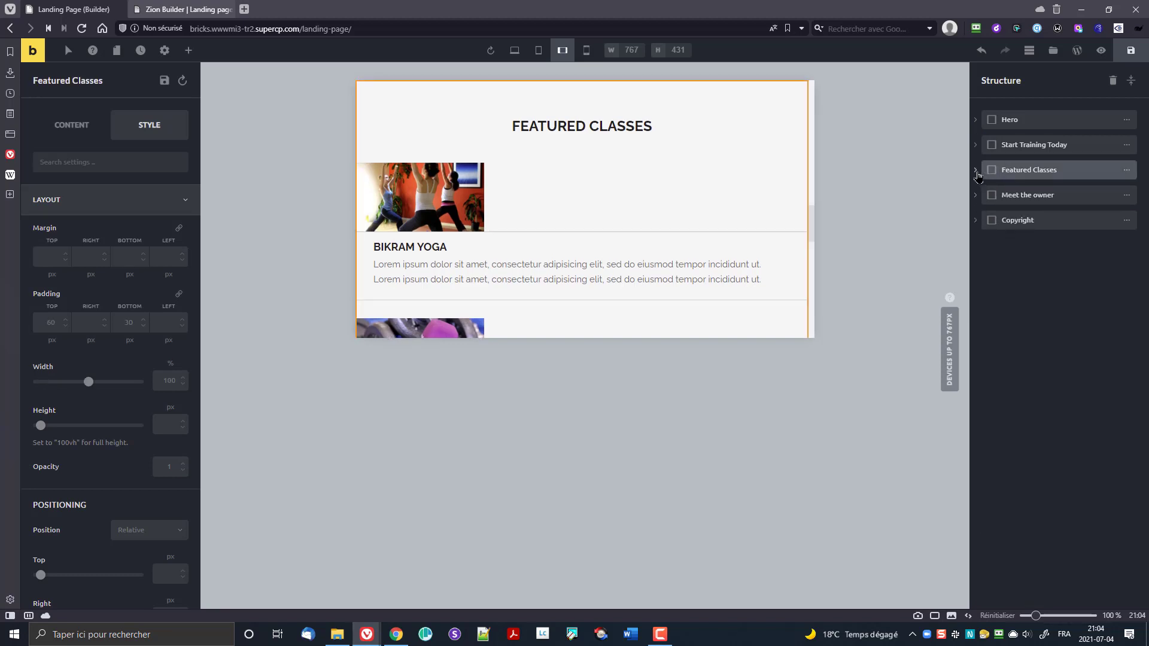
- Expand the Featured Classes section and select the container holding the Bikram Yoga heading and text
click(976, 170)
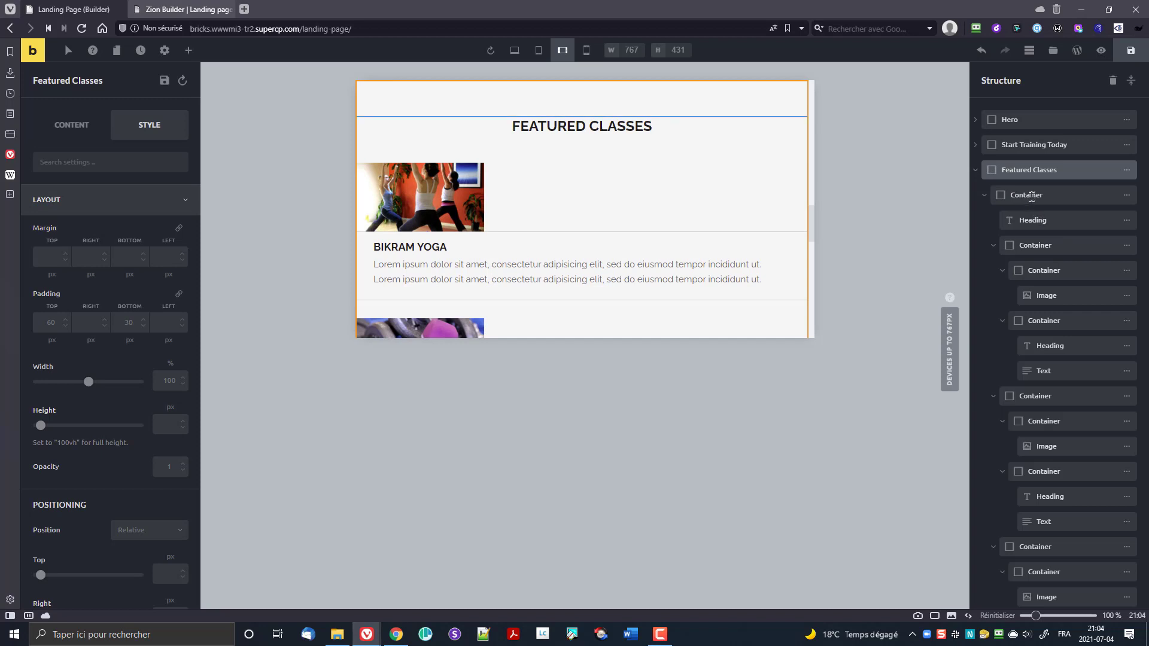
click(1049, 246)
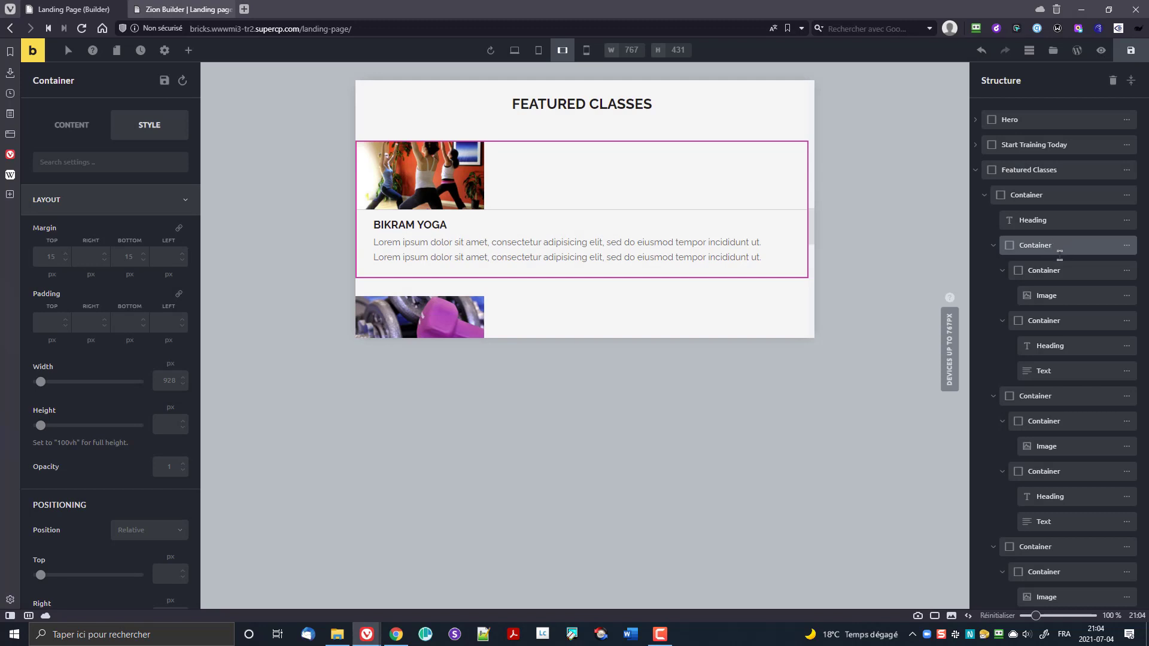
click(1062, 271)
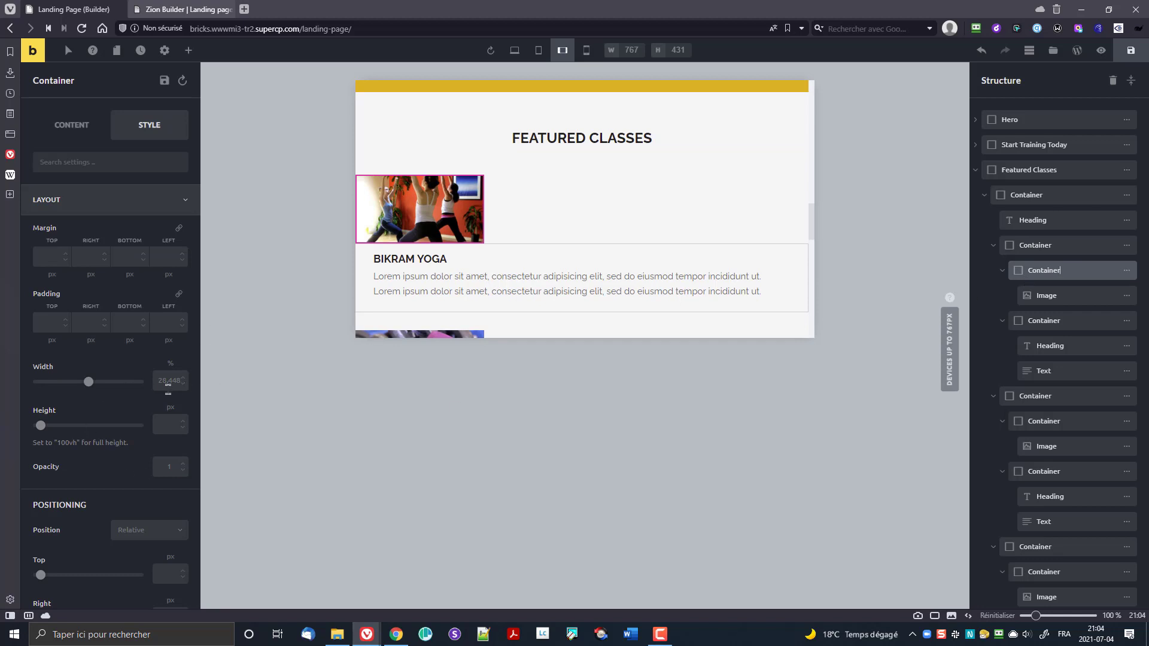
click(1045, 320)
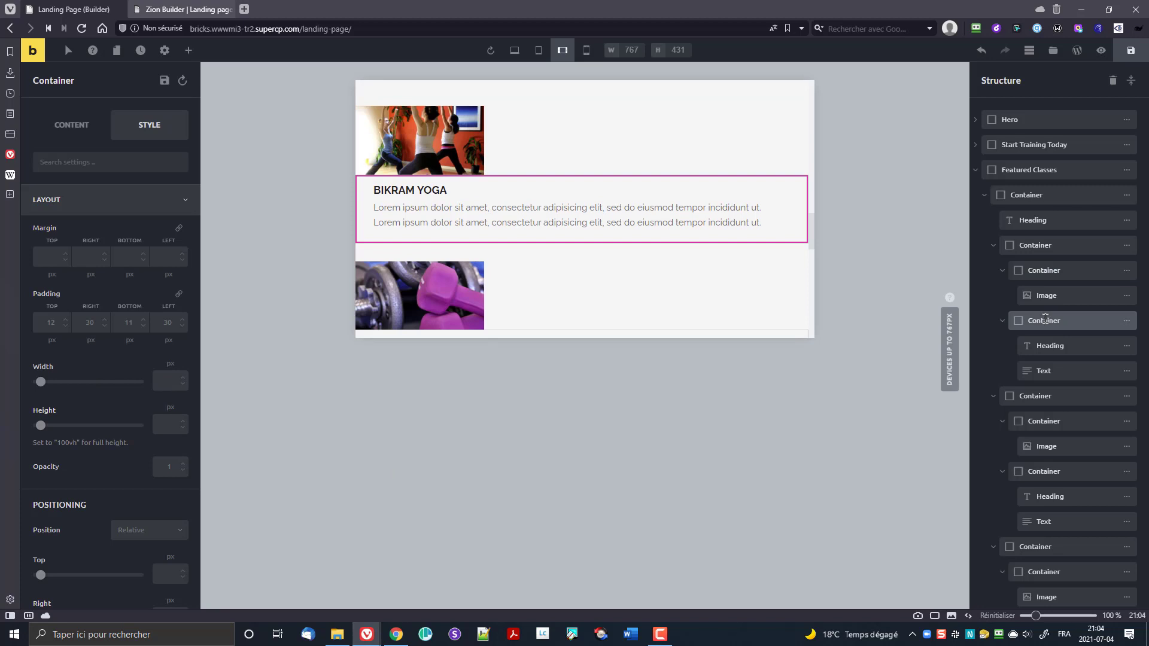
- Set the Bikram Yoga text container's width to 70% for Mobile Landscape and preview the layout without the editing panels
click(173, 363)
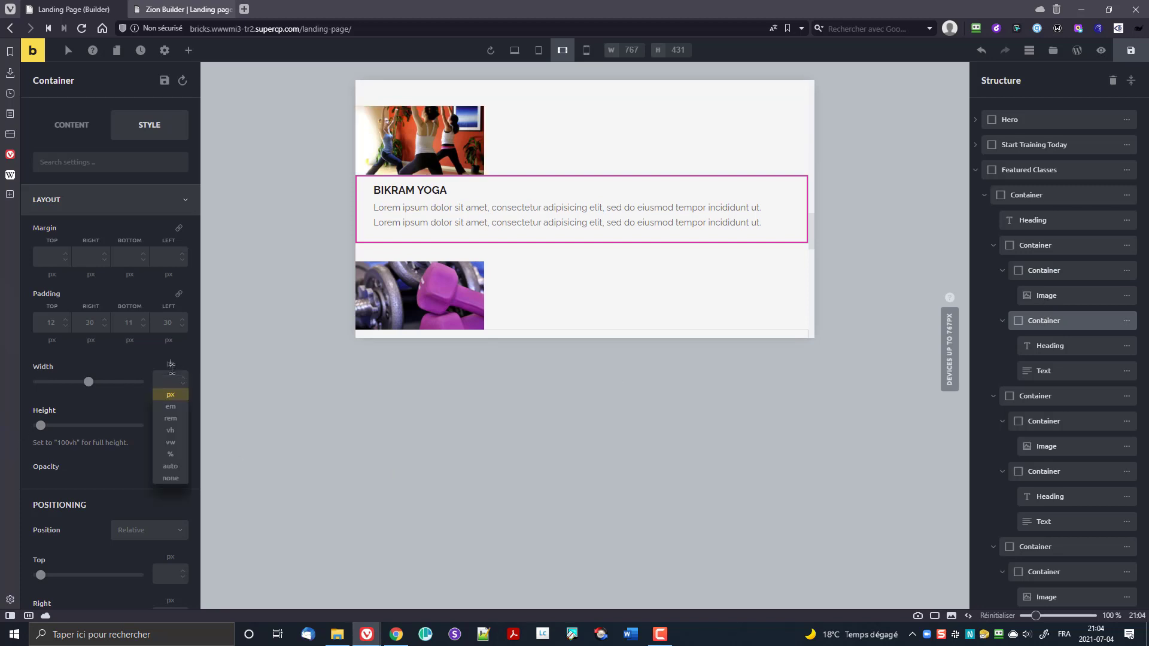
click(171, 454)
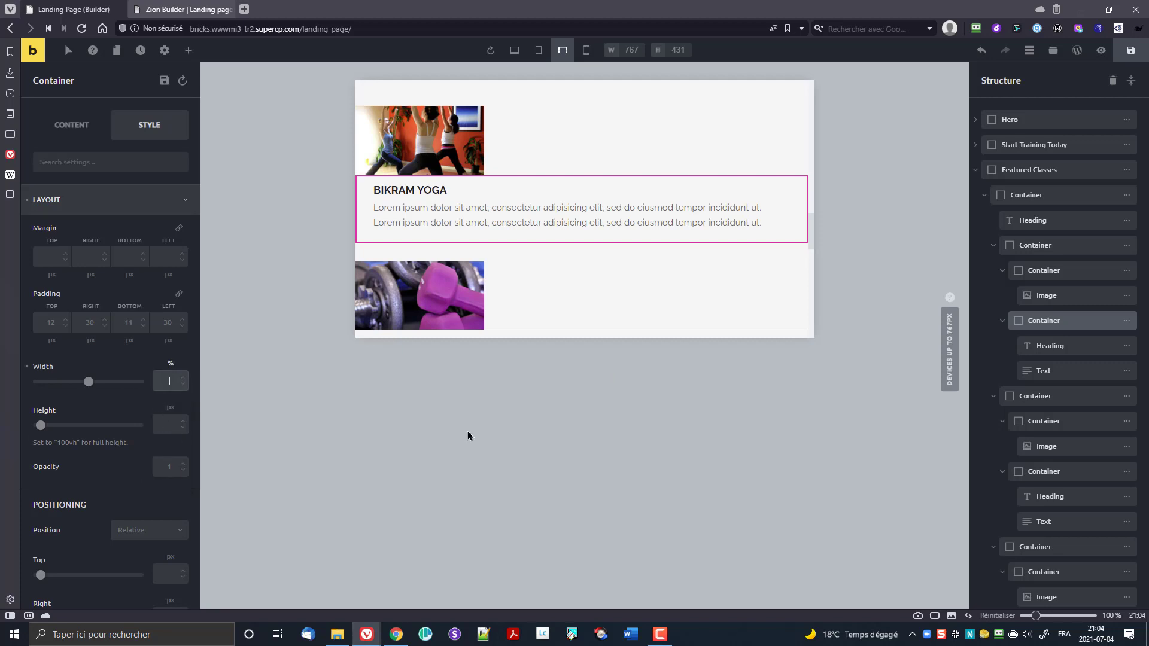
text(72)
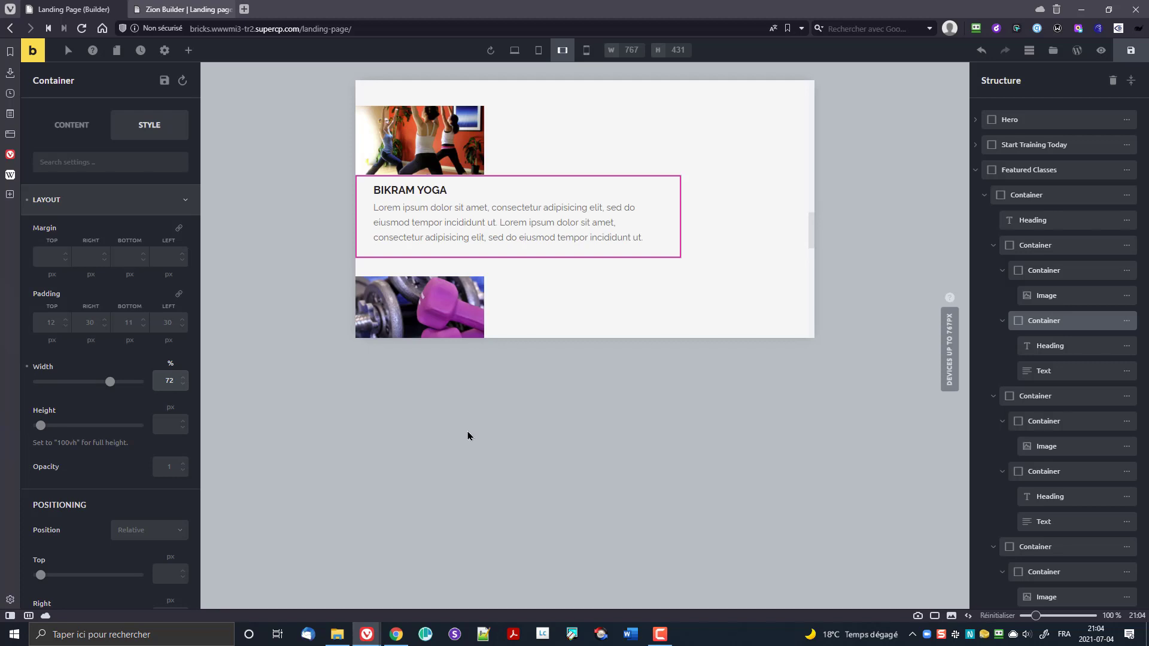
key(BackSpace)
text(0)
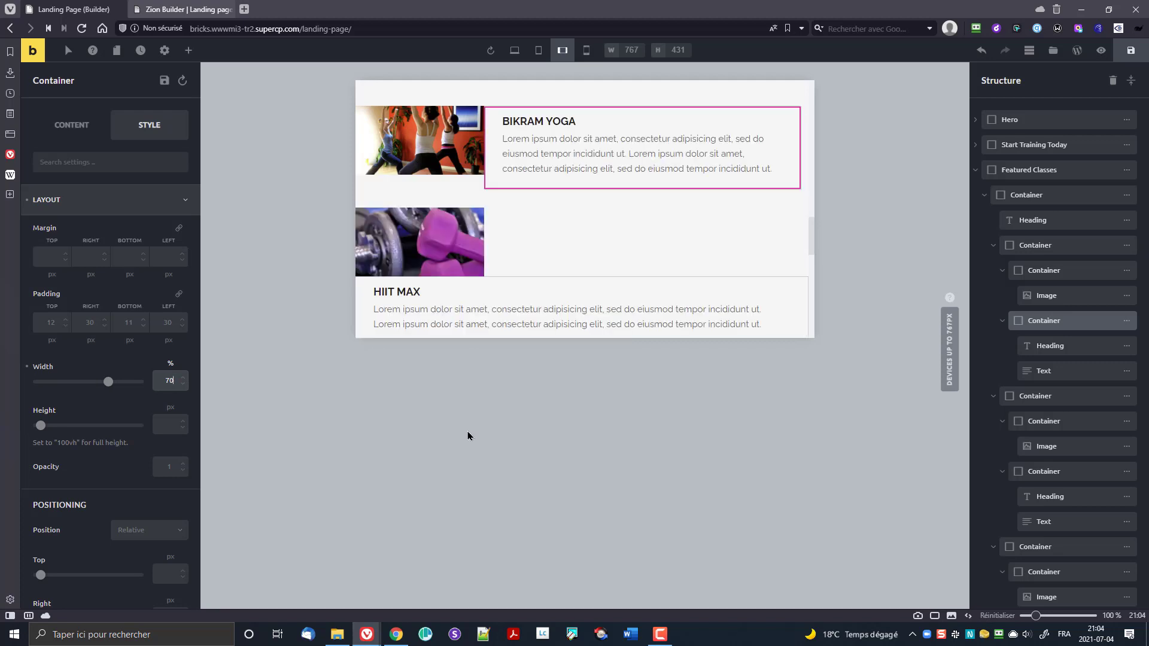
key(BackSpace)
text(1)
key(BackSpace)
text(0)
click(1102, 52)
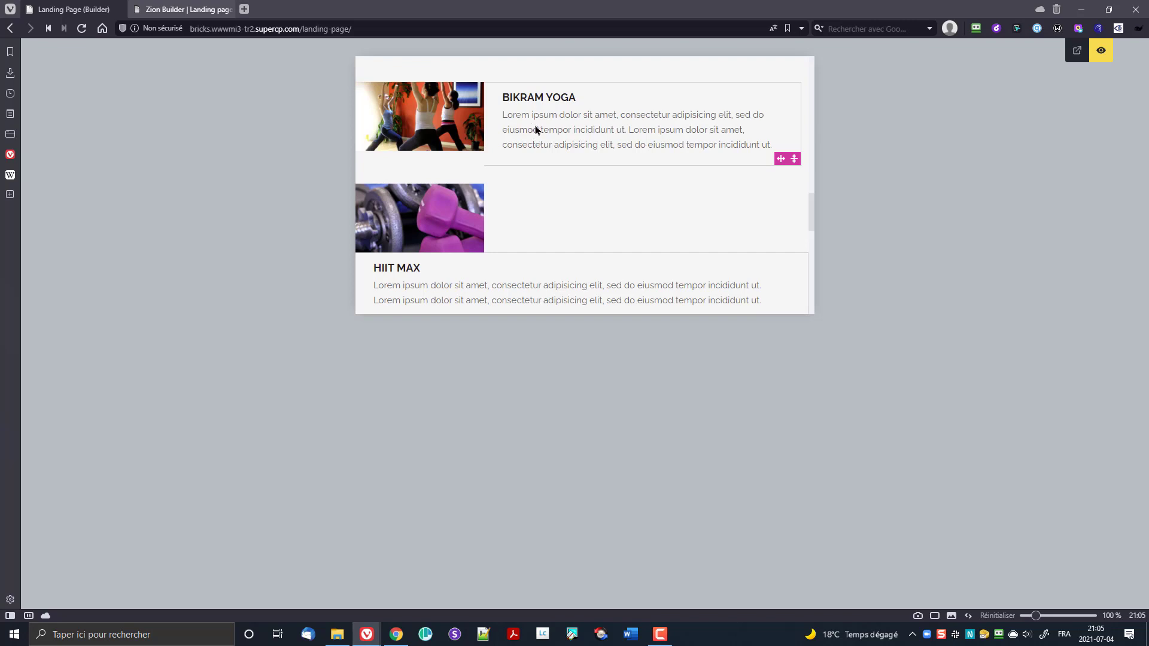
click(1102, 50)
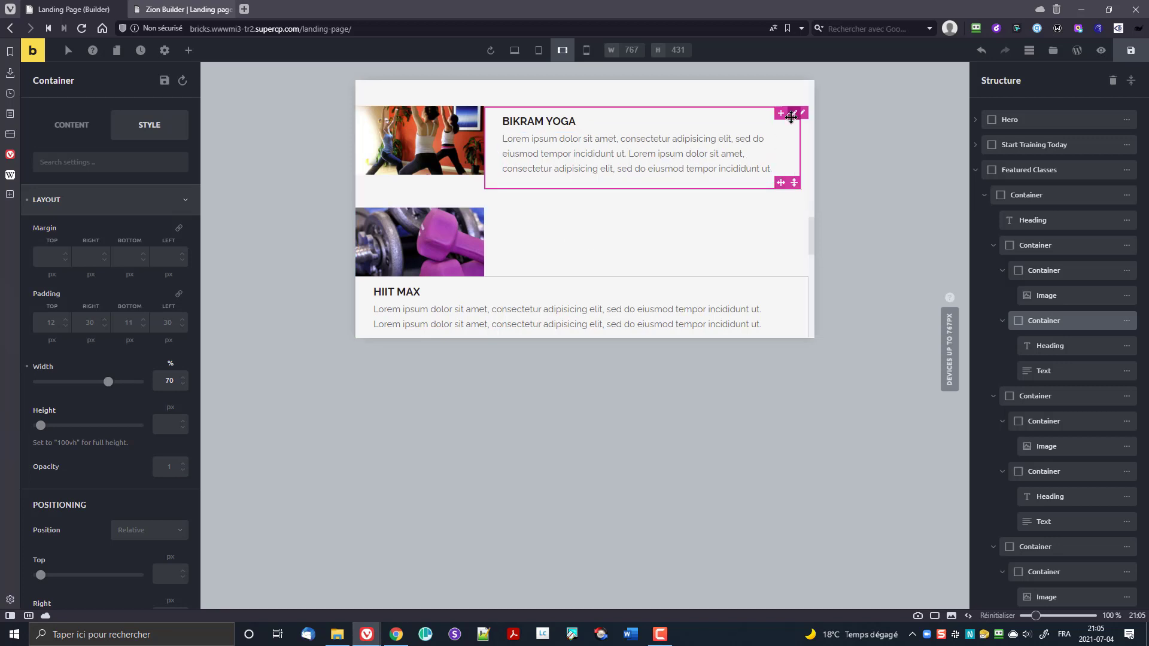
- Set the line height of the Bikram Yoga description text to 1 rem
click(758, 140)
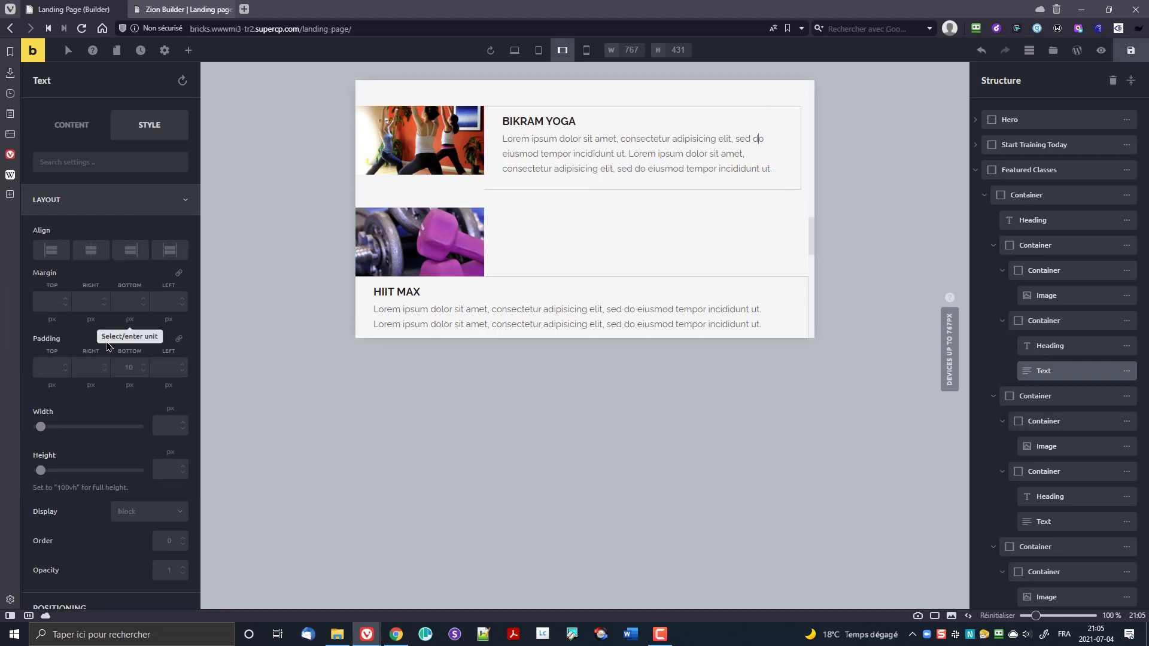
click(51, 200)
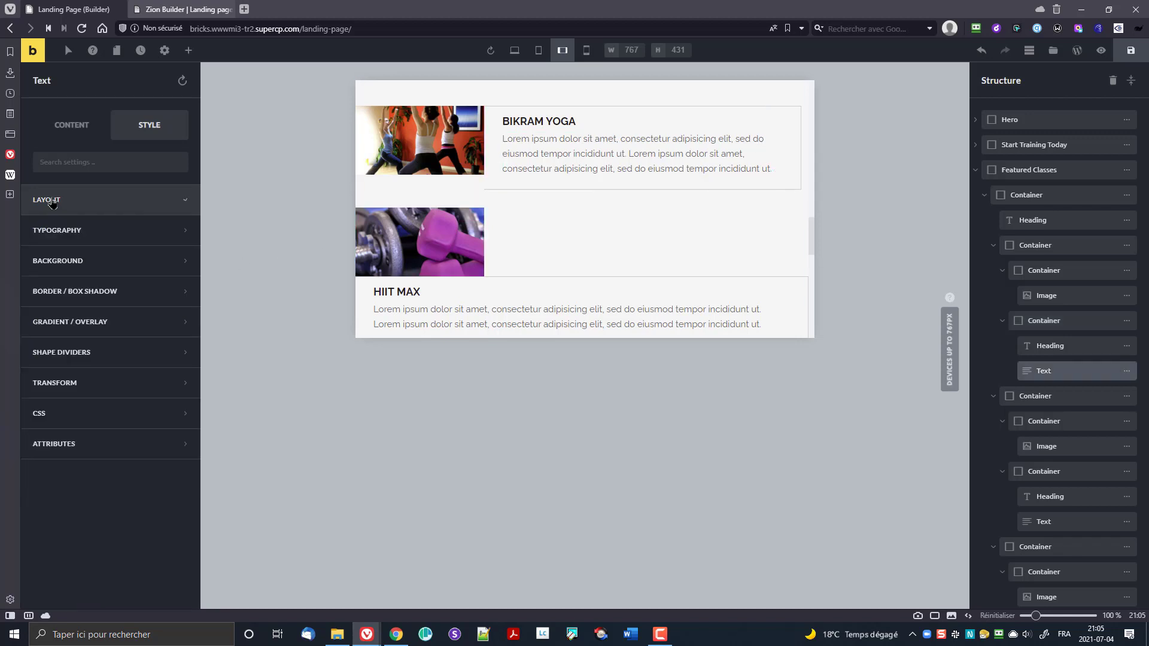
click(45, 236)
click(169, 352)
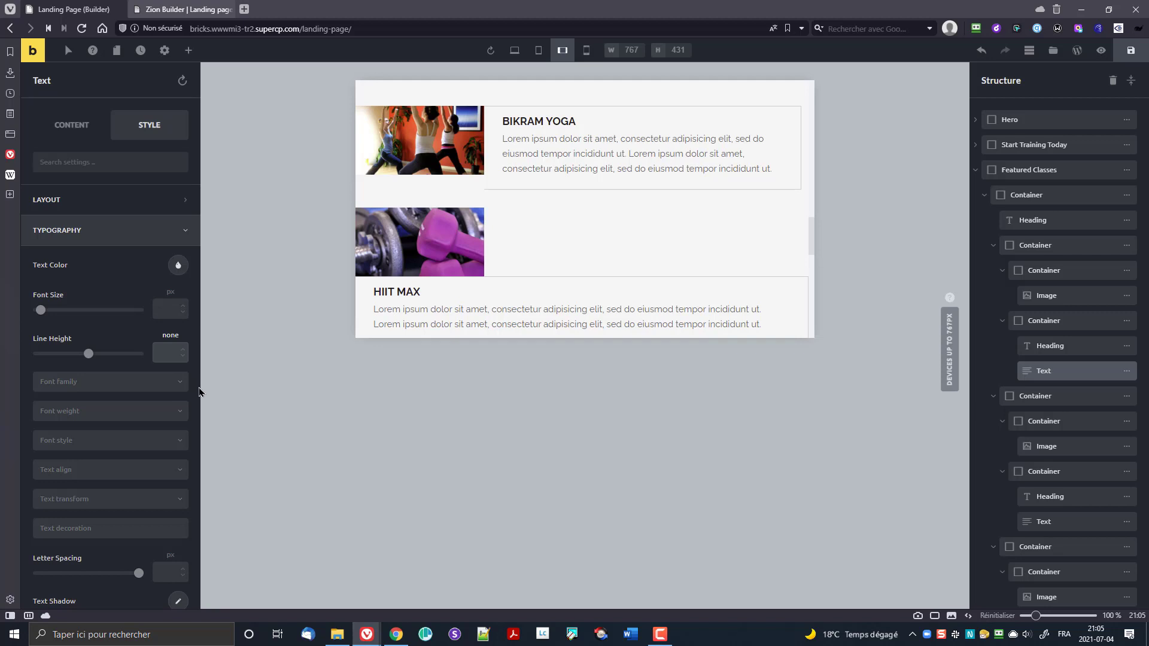
click(89, 354)
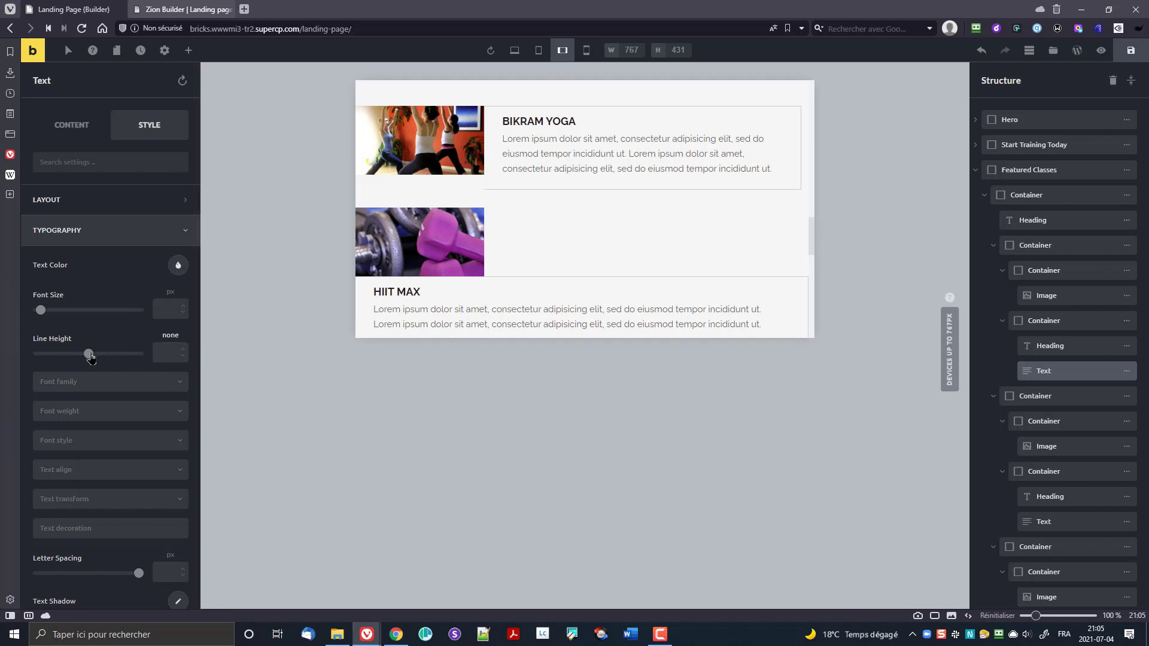
click(173, 335)
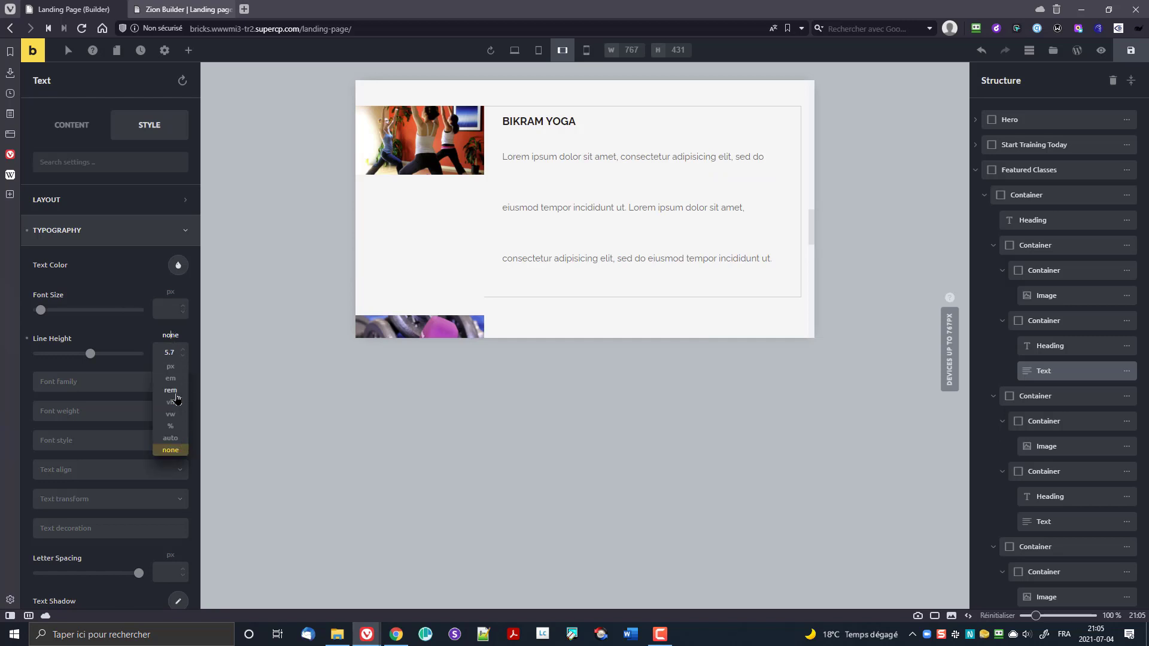
click(171, 380)
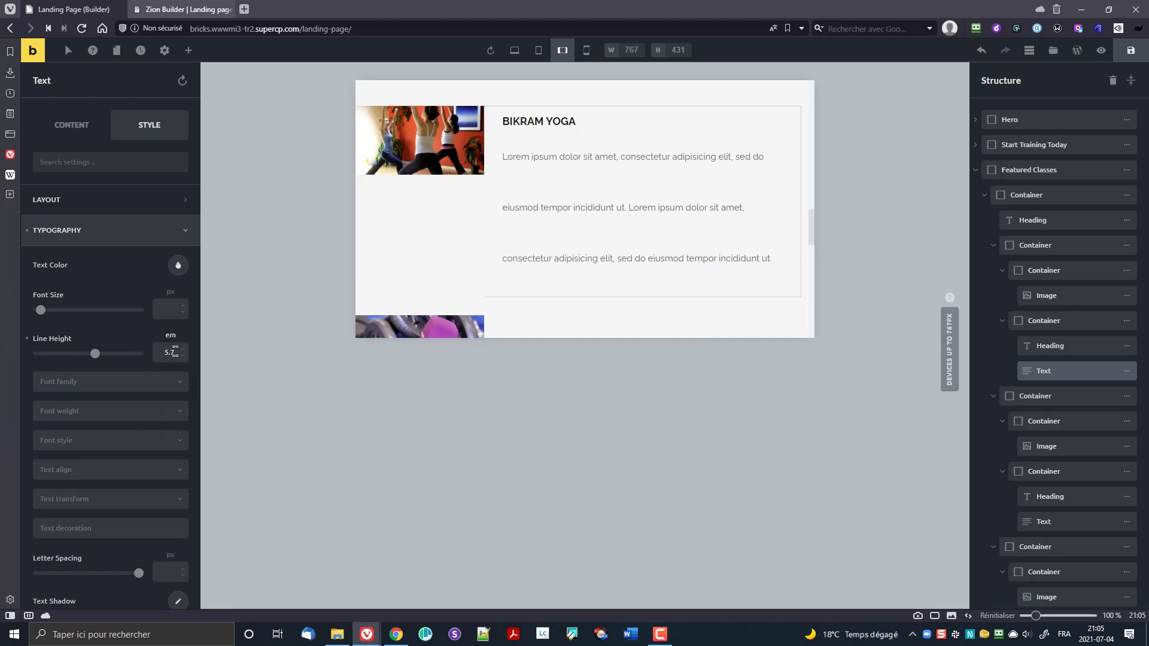
drag(177, 353, 150, 355)
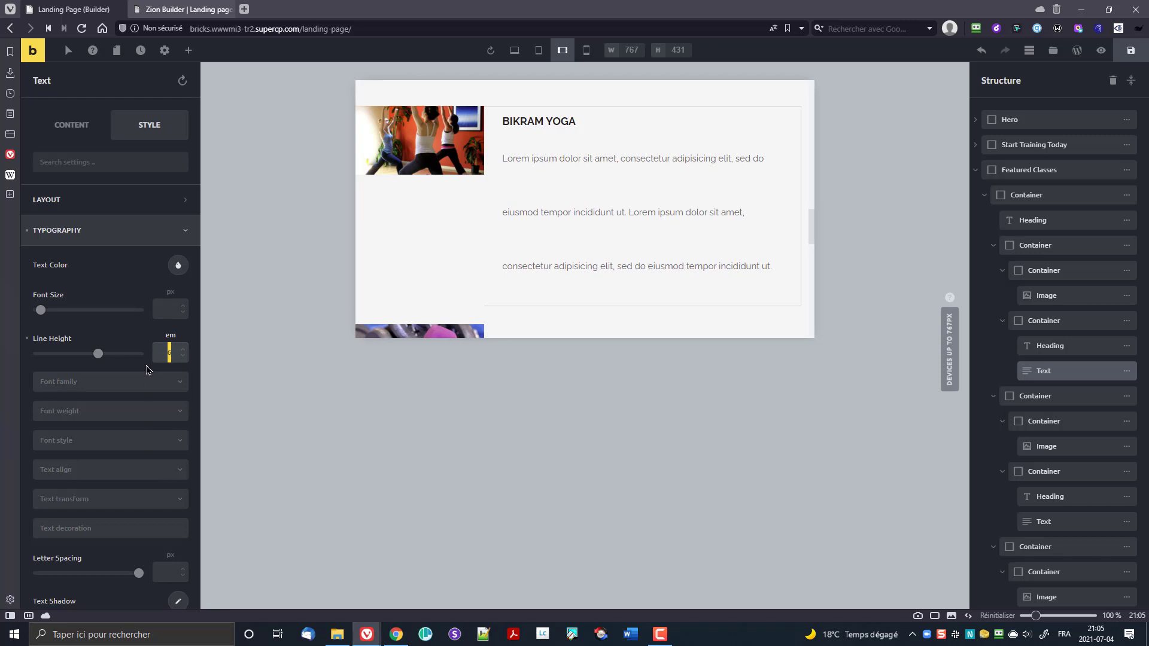
key(BackSpace)
text(1)
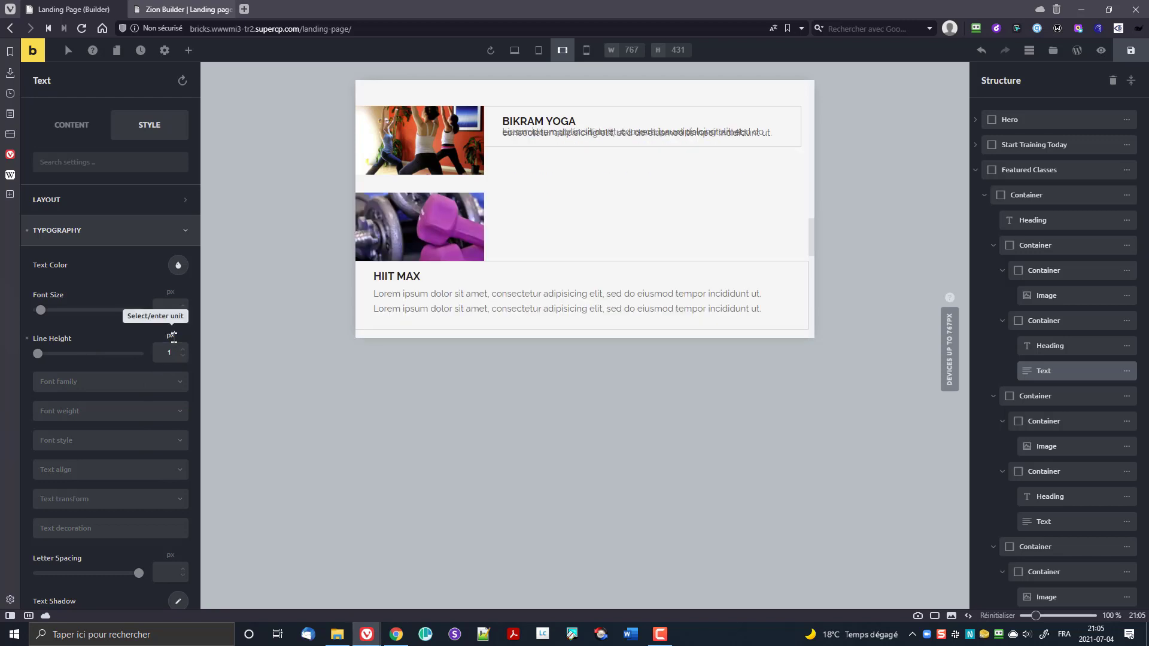
click(170, 335)
click(171, 390)
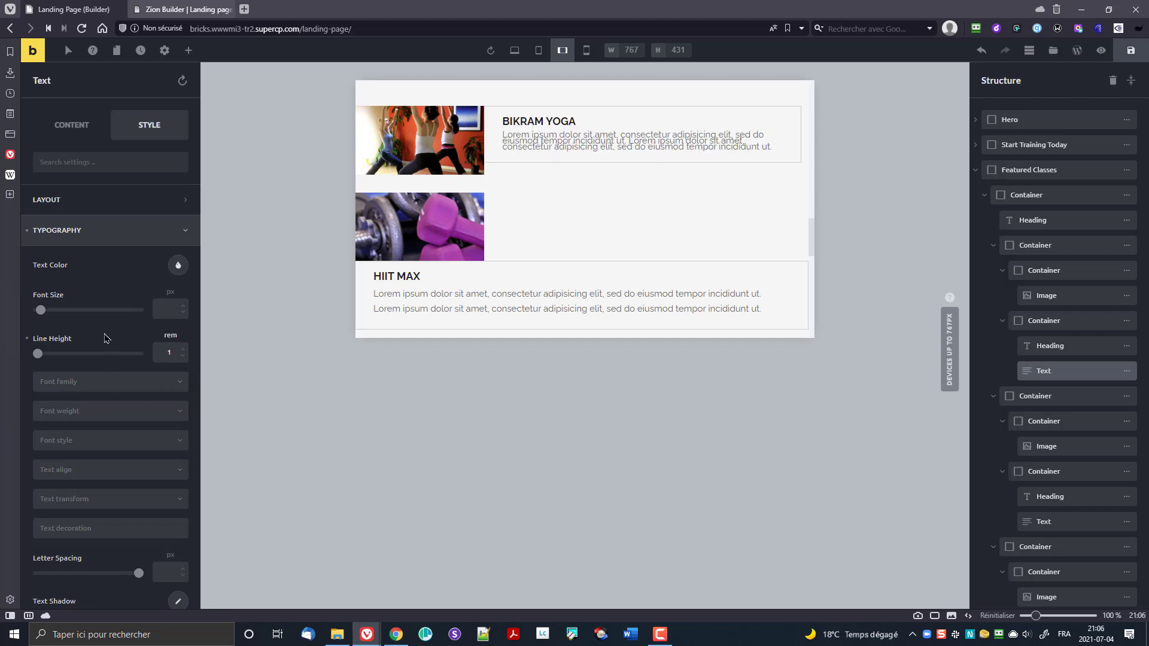
- Raise the Bikram Yoga text's line height in small increments to 1.7 rem
click(170, 352)
text(.1)
key(Up)
key(Up)
key(Up)
key(Up)
key(Up)
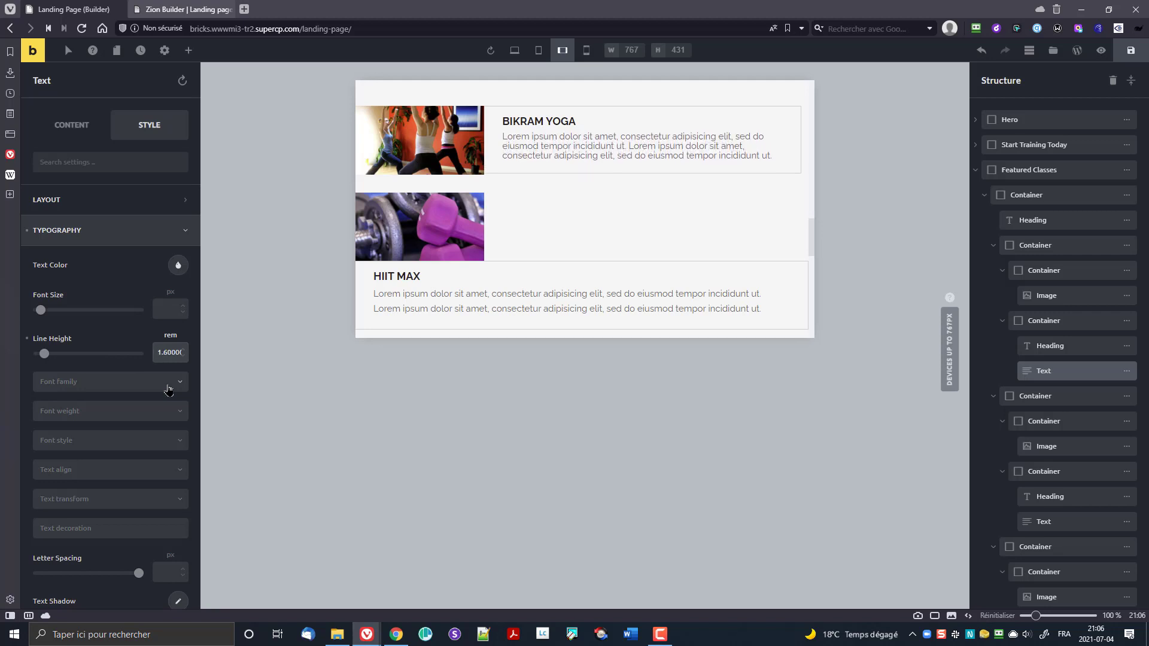
key(Up)
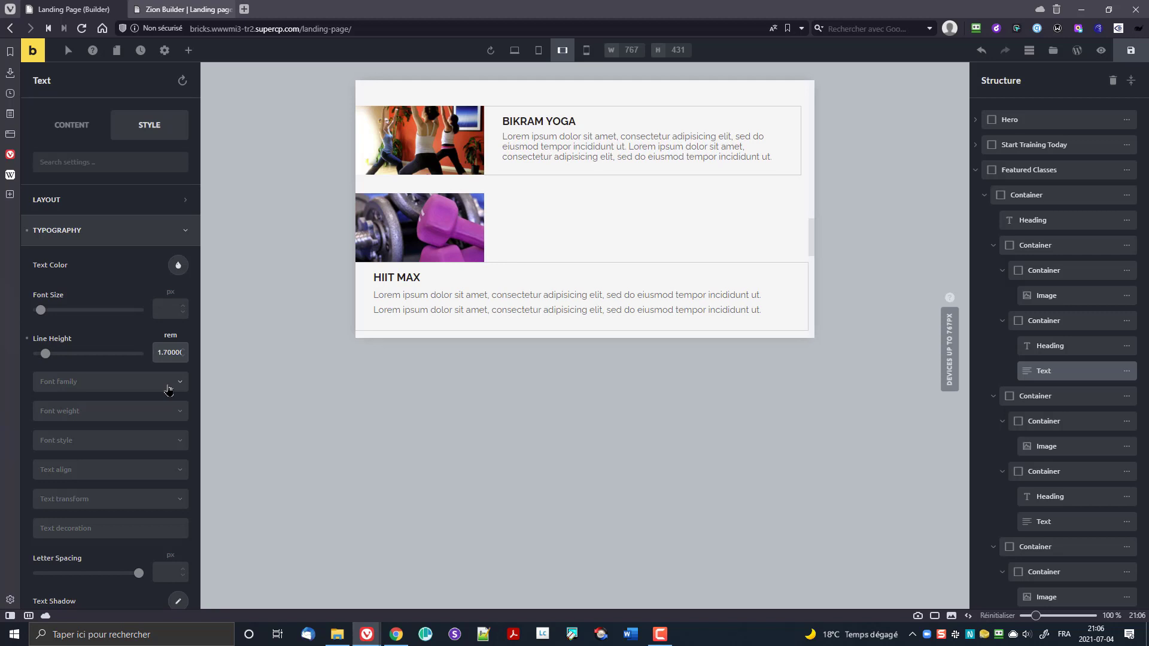
- Try line heights of 1.65 and 1.69 rem for the Bikram Yoga text, settle on 1.70 rem and preview the layout
key(ctrl+a)
text(1.65)
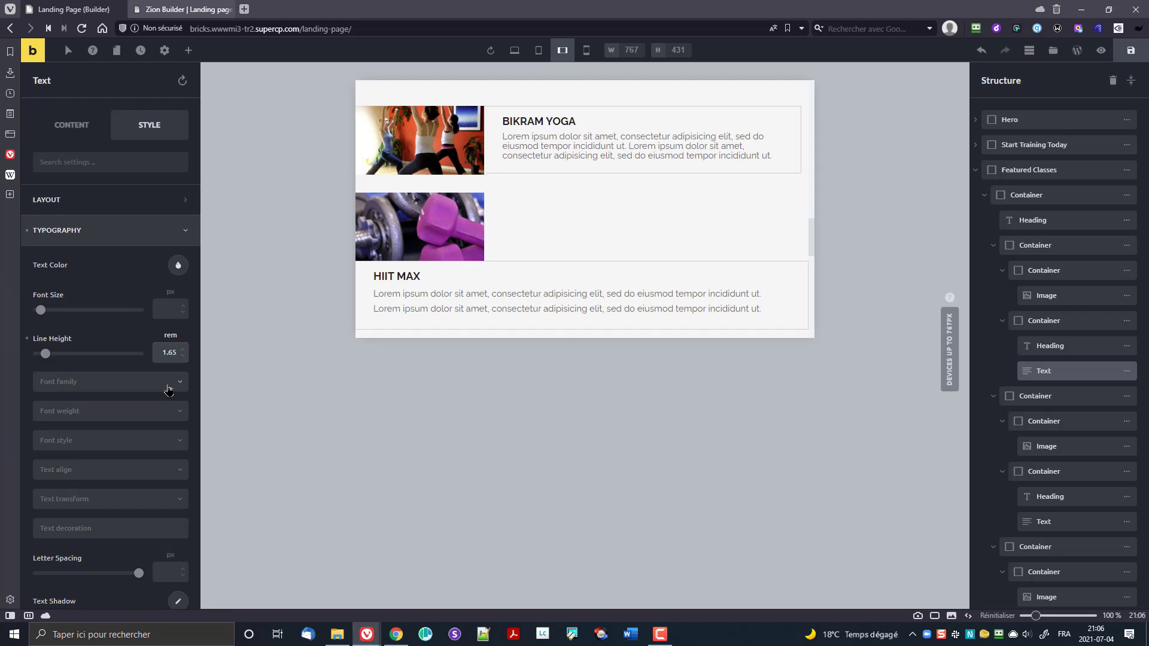
text(8)
key(shift+Left)
key(shift+Left)
key(shift+Left)
text(.69)
key(shift+Left)
key(shift+Left)
text(70)
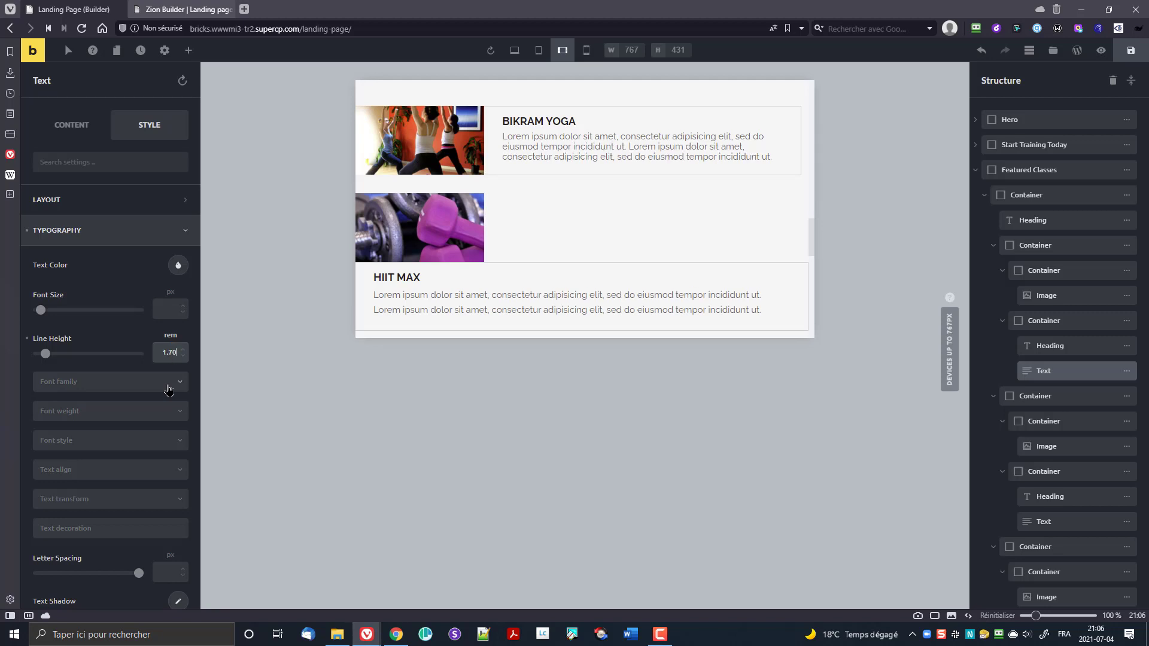
click(1102, 51)
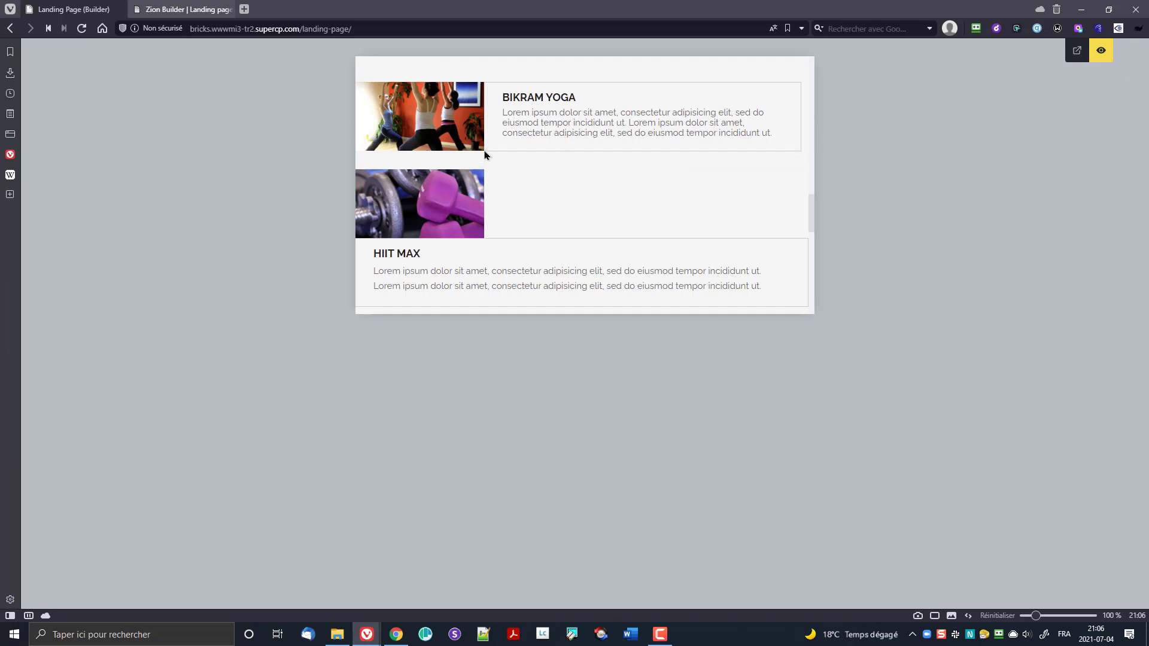
click(1101, 50)
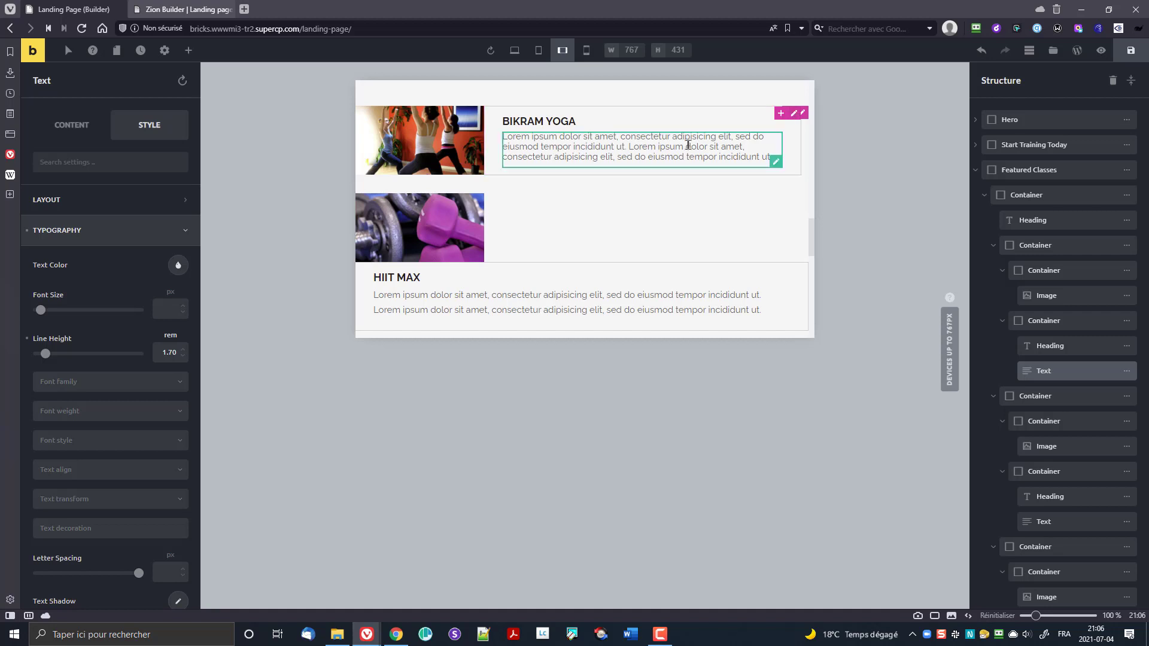
- Copy the Bikram Yoga text container's styles and paste them onto the HIIT Max text container
click(693, 122)
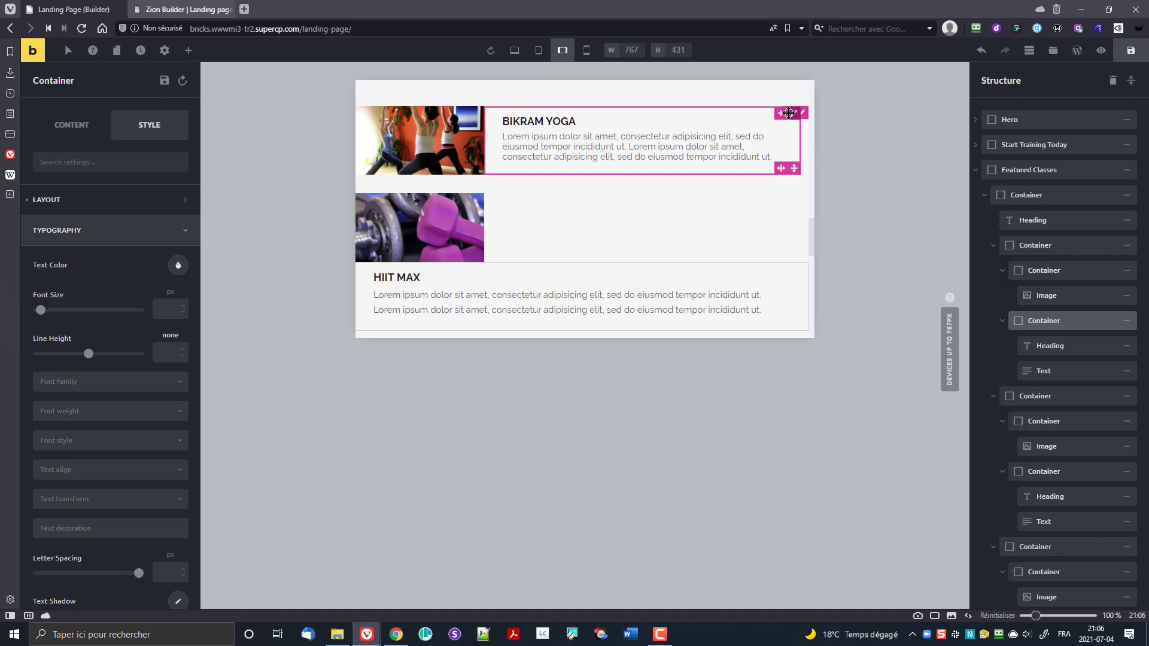
click(798, 114)
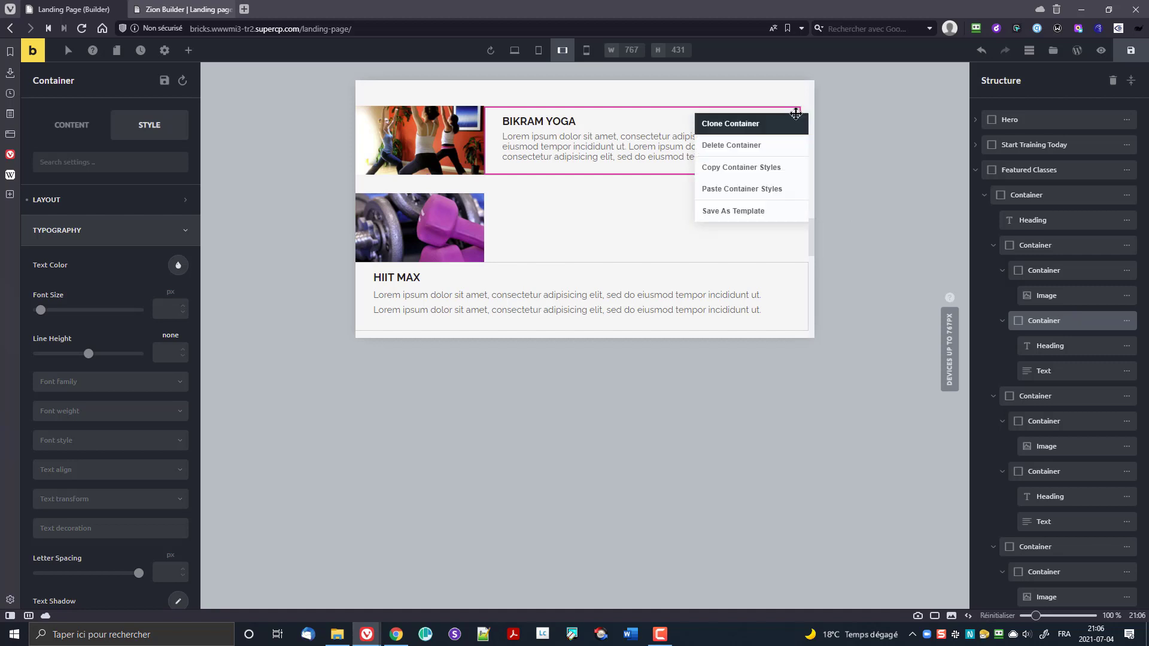
click(746, 170)
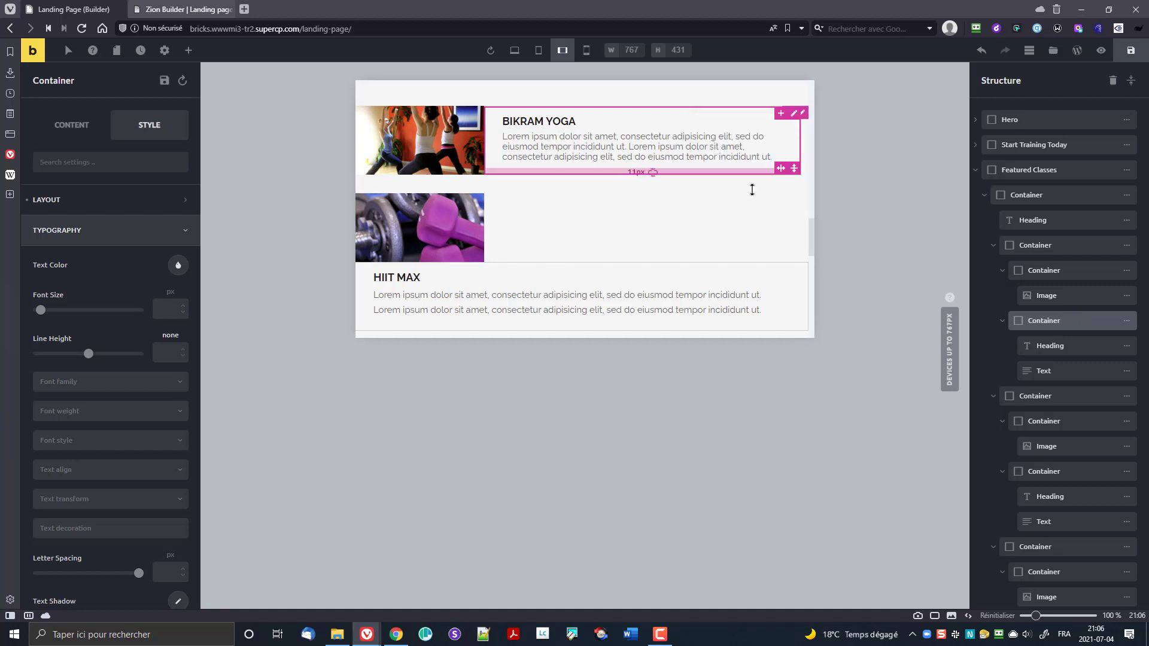
click(801, 270)
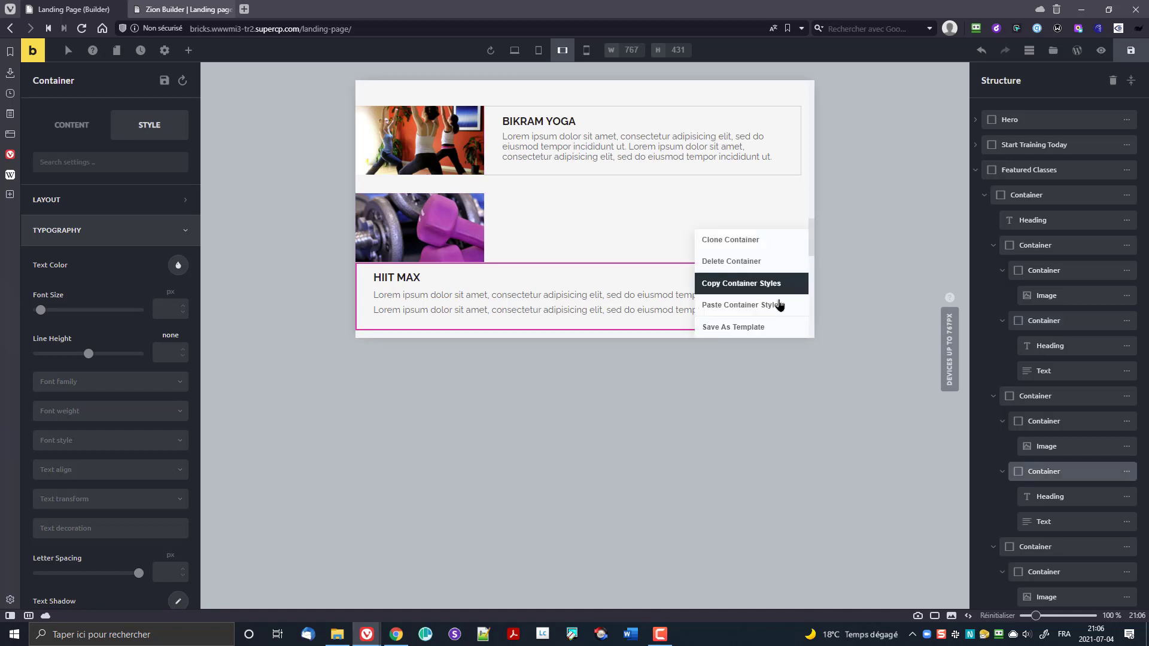
click(773, 304)
- Paste the copied container styles onto the Strength Bootcamp text container
scroll(746, 290, down, 1)
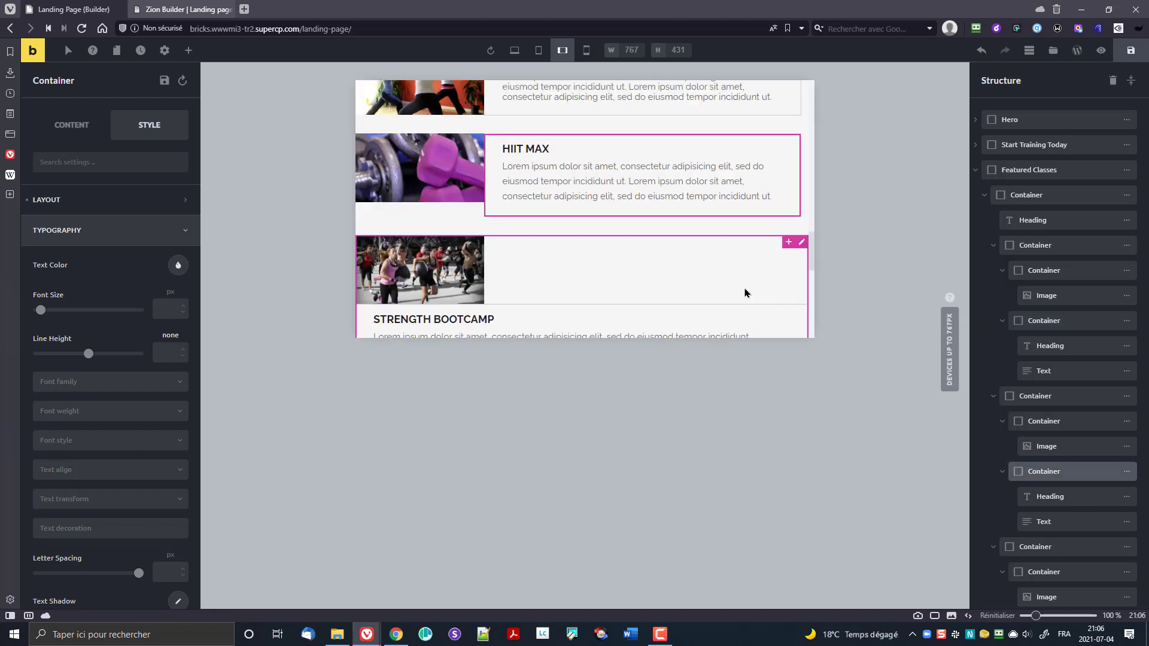
right_click(716, 325)
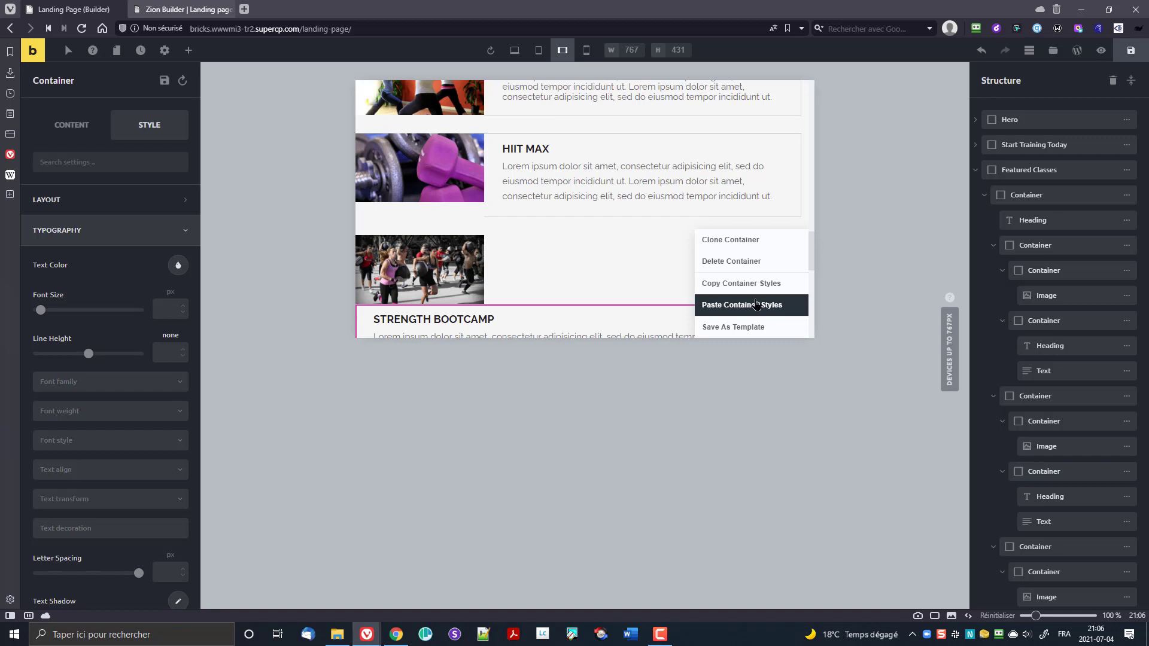
click(733, 305)
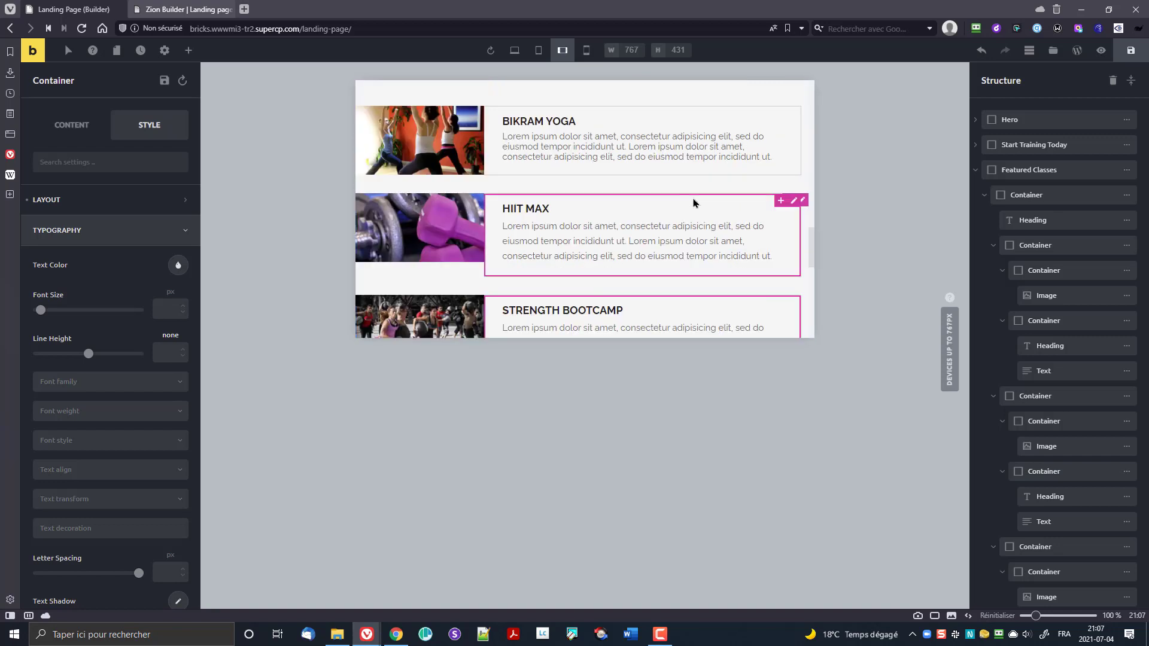
- Copy the Bikram Yoga description's text styles and paste them onto the HIIT Max description
scroll(688, 191, up, 1)
right_click(772, 162)
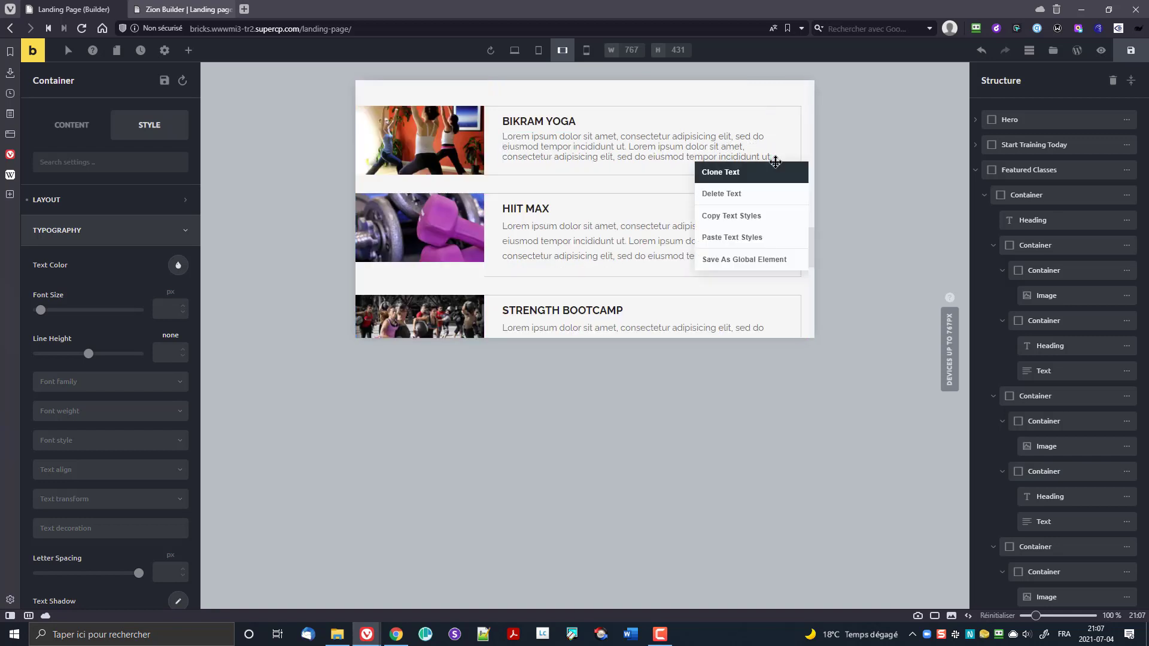
click(754, 217)
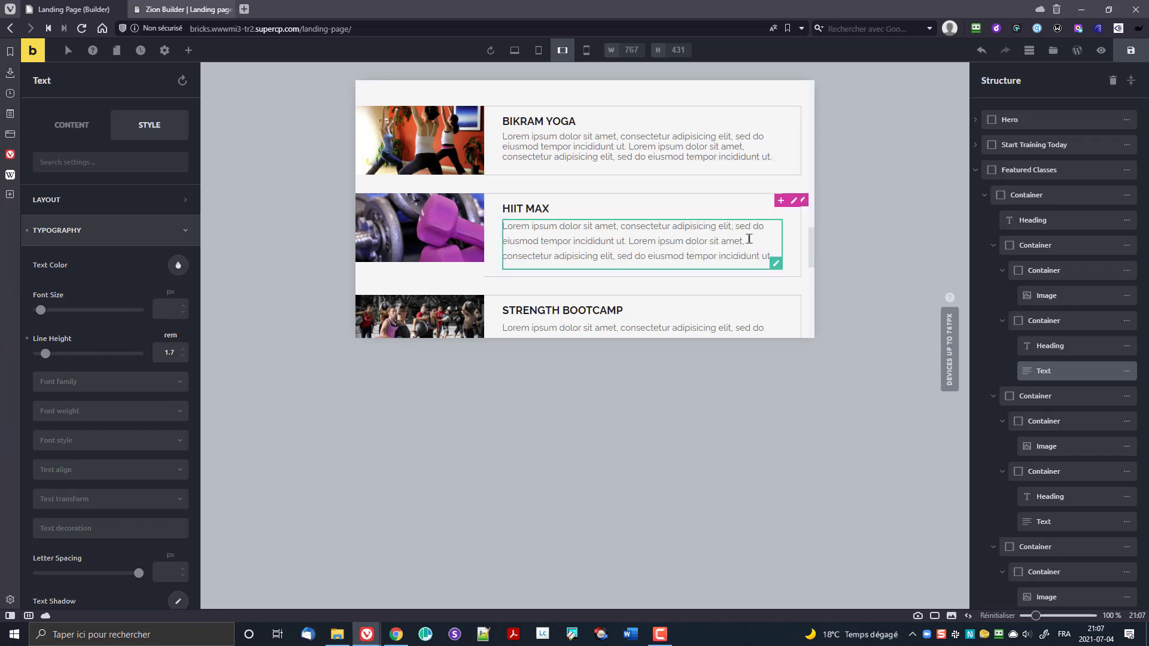
right_click(743, 251)
click(751, 302)
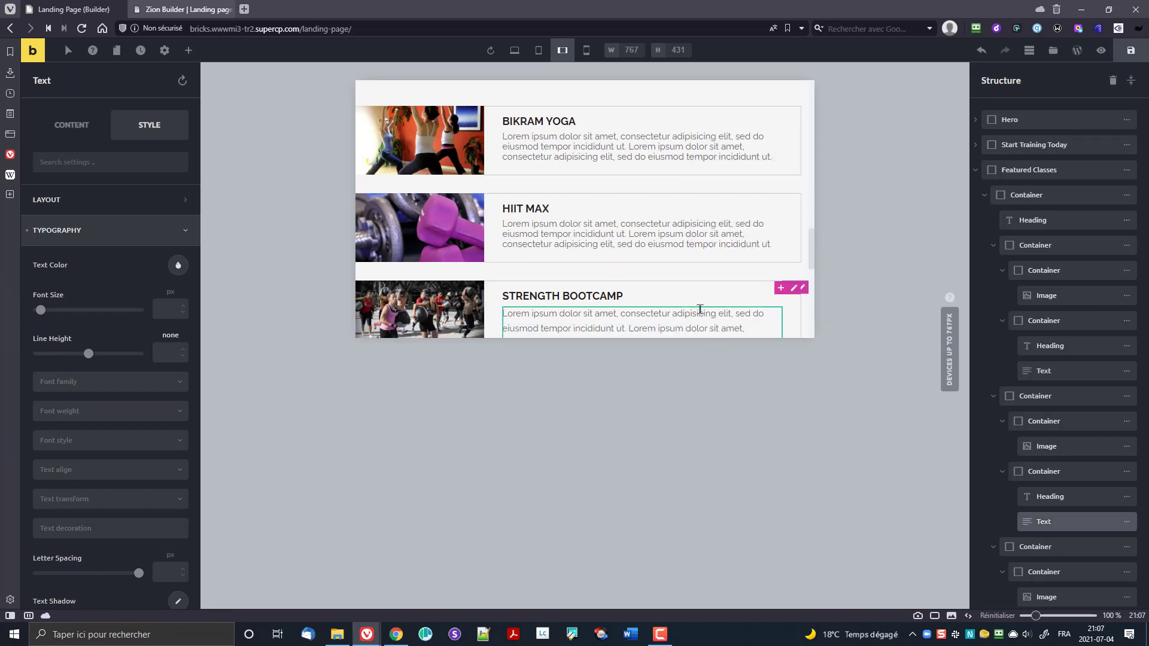
- Paste the copied text styles onto the Strength Bootcamp description
scroll(699, 309, down, 1)
scroll(701, 315, down, 1)
right_click(647, 204)
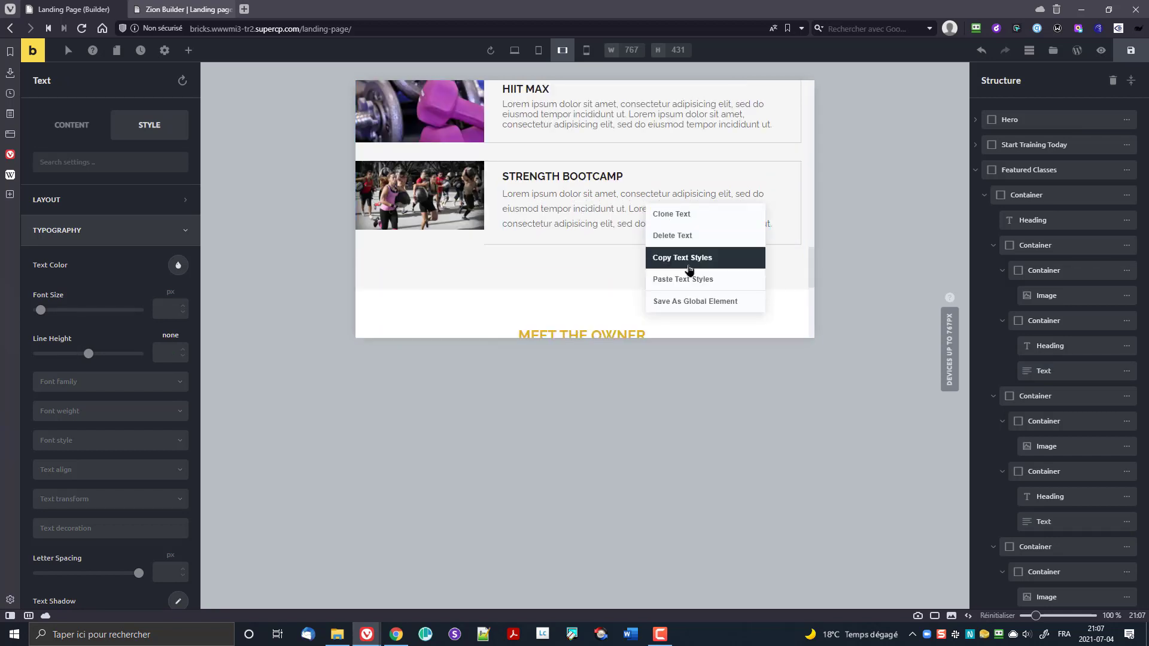
click(698, 280)
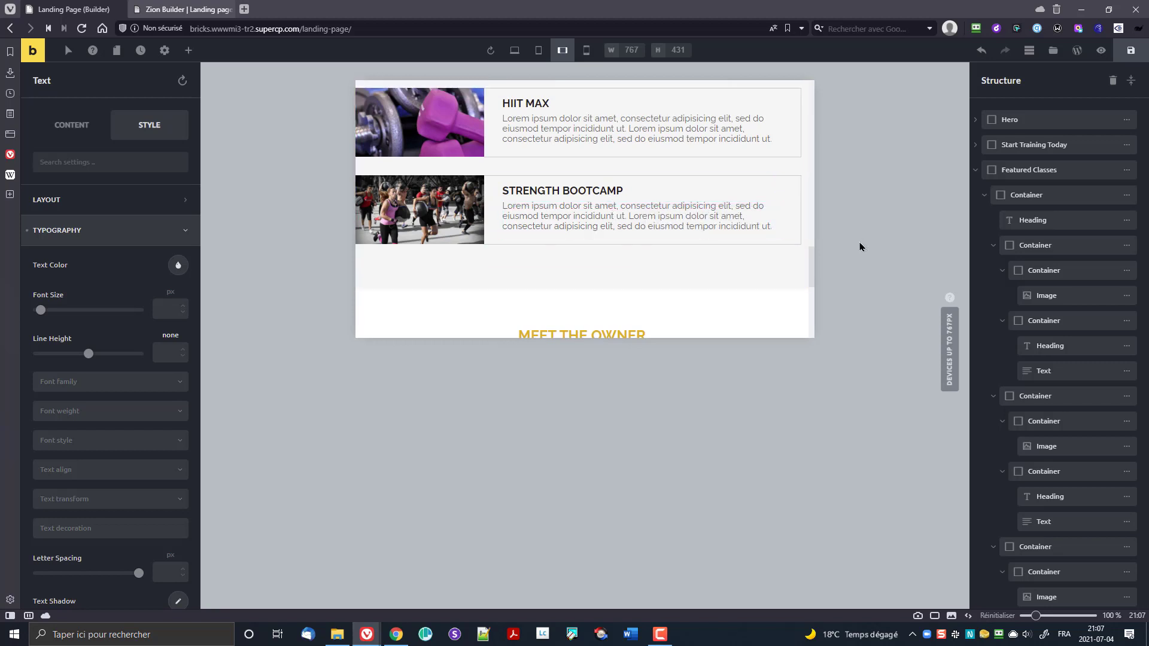
- Add a little left padding to the owner's bio container in the Meet the Owner section and reduce its right padding
scroll(698, 264, down, 1)
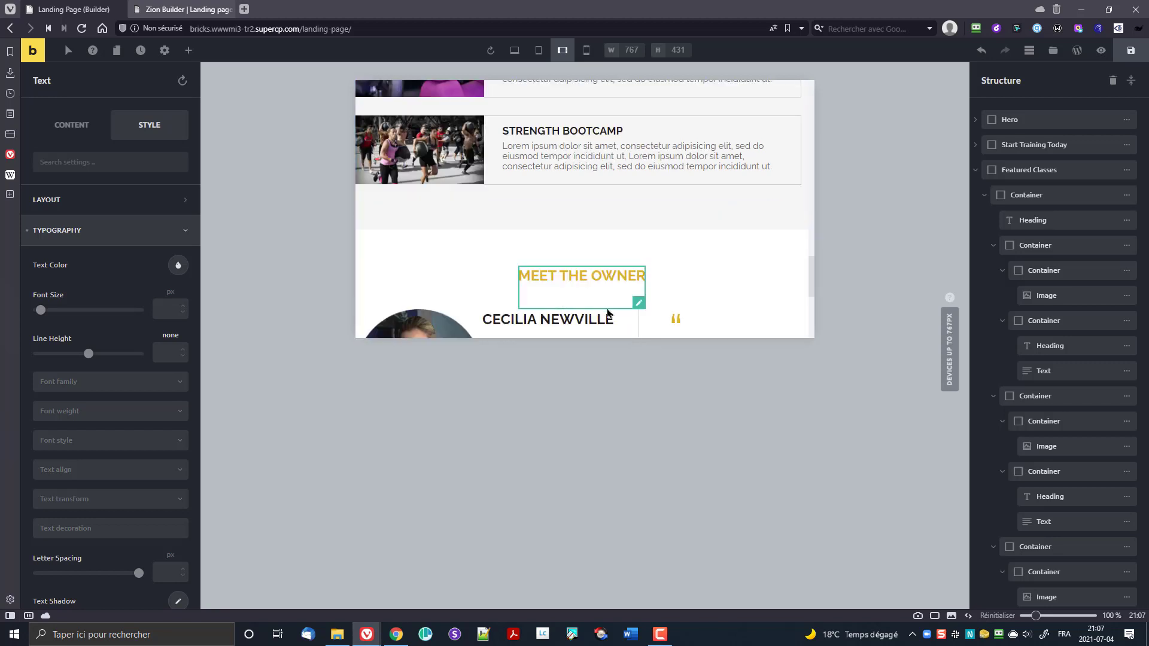
scroll(628, 311, down, 1)
scroll(629, 299, down, 1)
scroll(658, 219, down, 1)
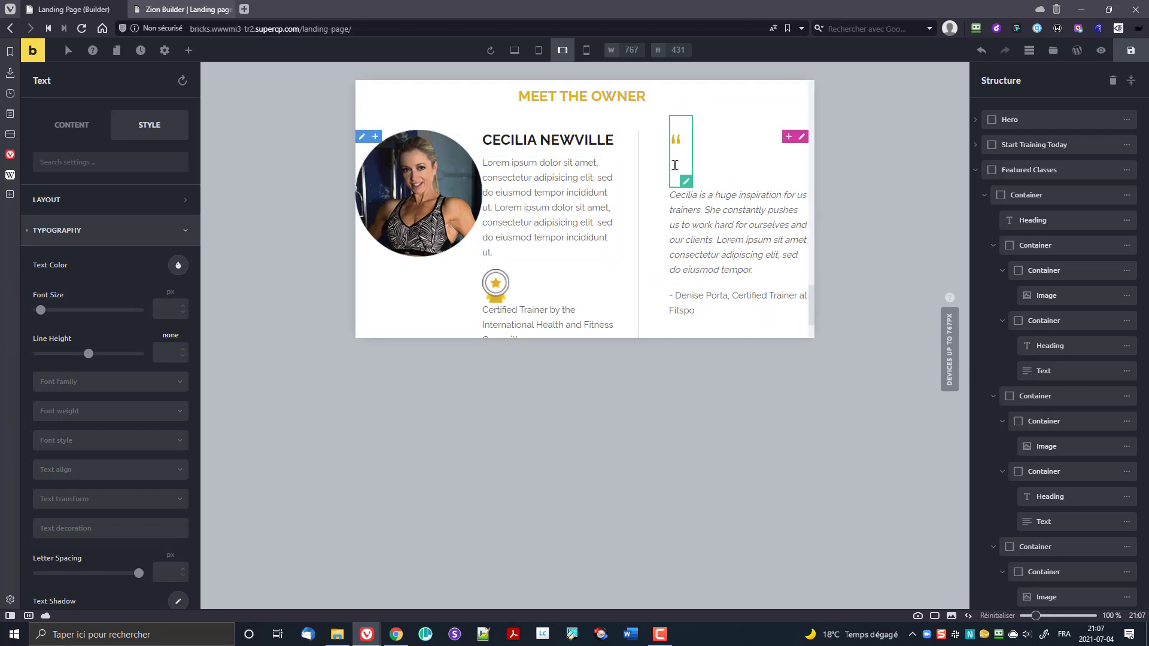
scroll(741, 240, down, 1)
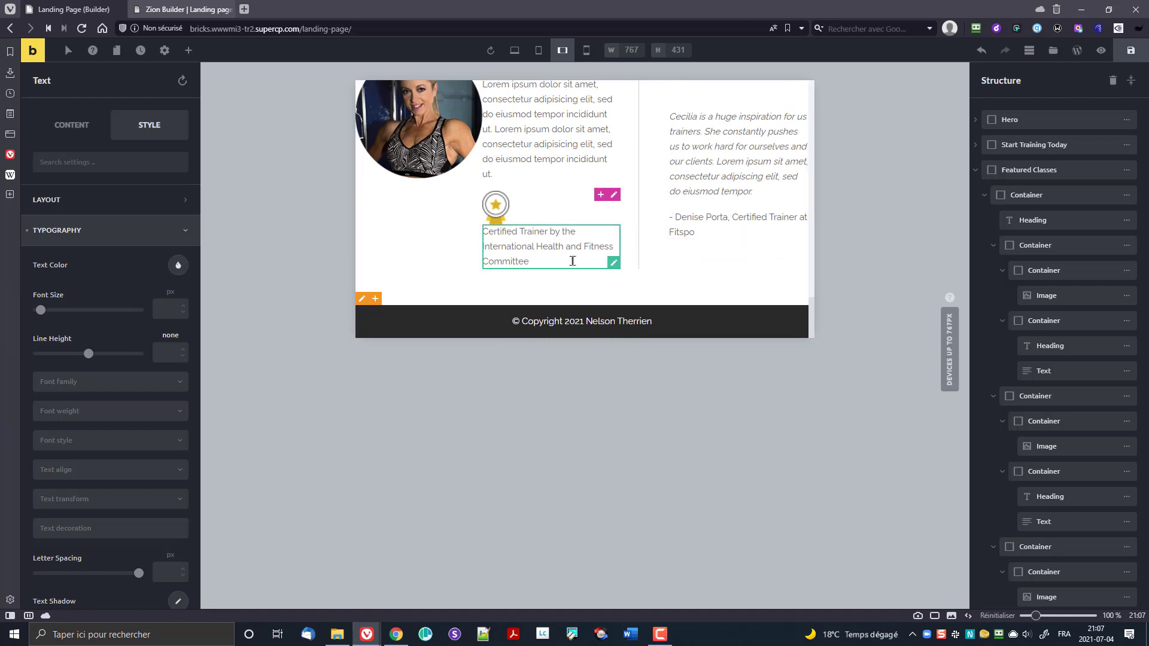
scroll(579, 258, up, 2)
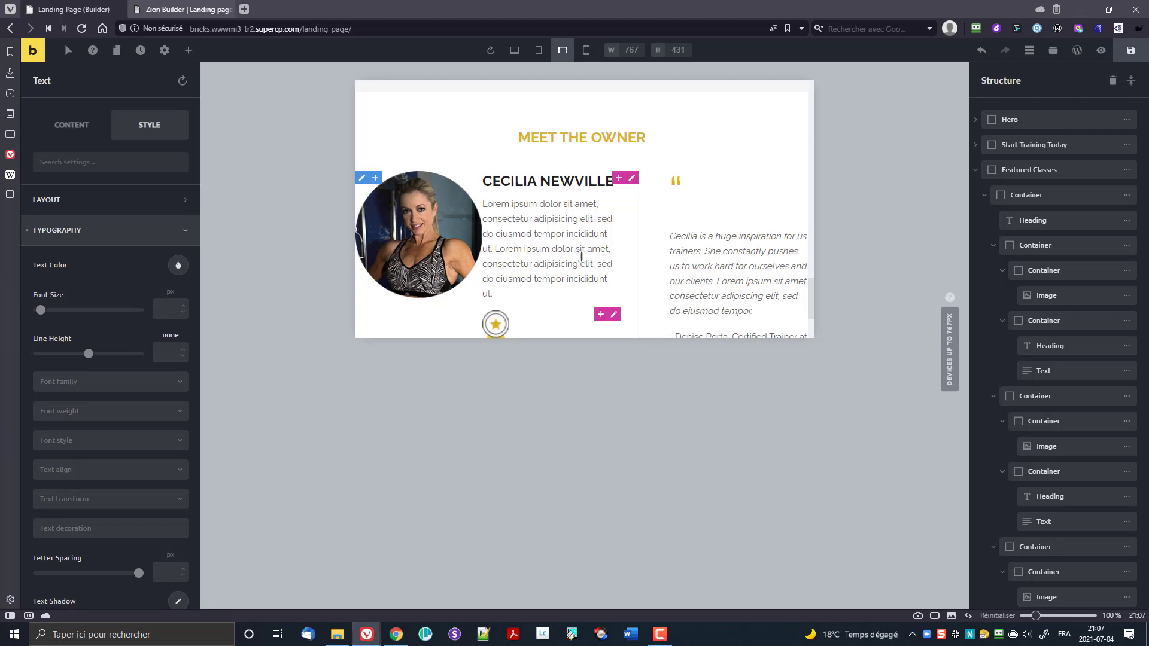
click(594, 227)
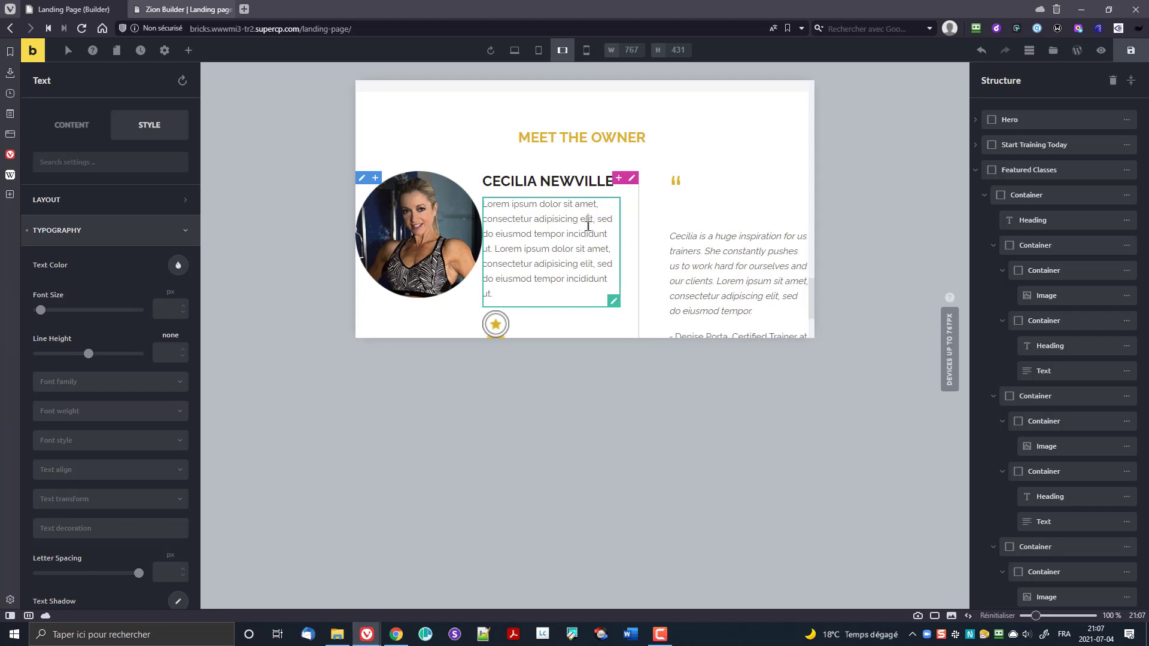
click(588, 222)
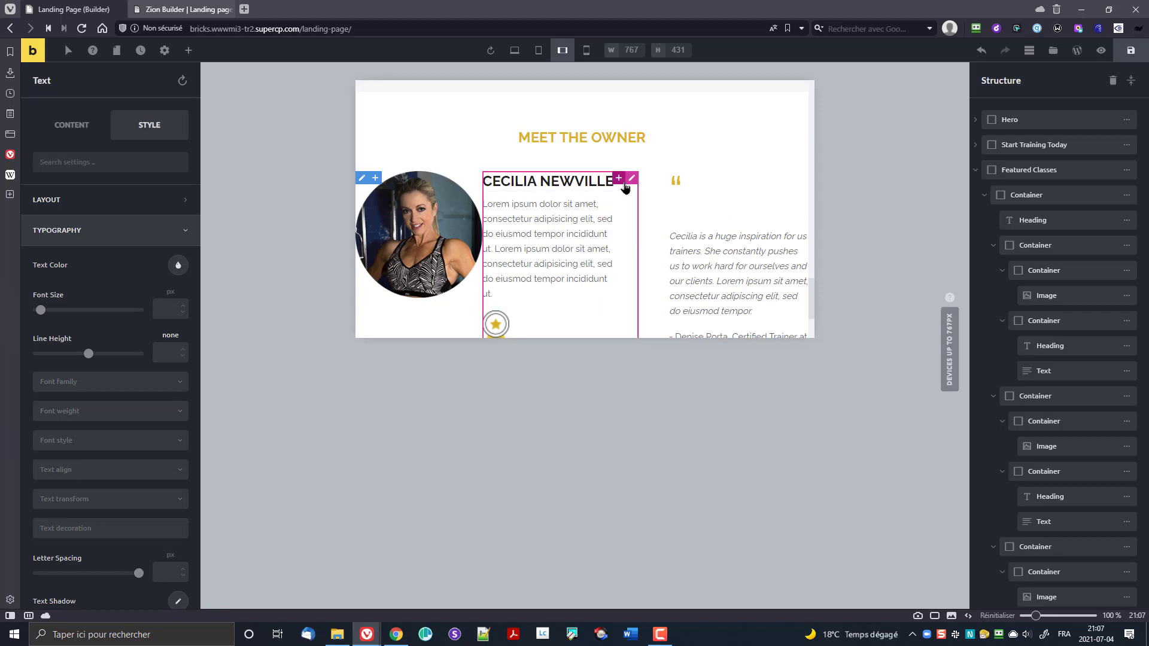
click(632, 180)
drag(486, 237, 495, 240)
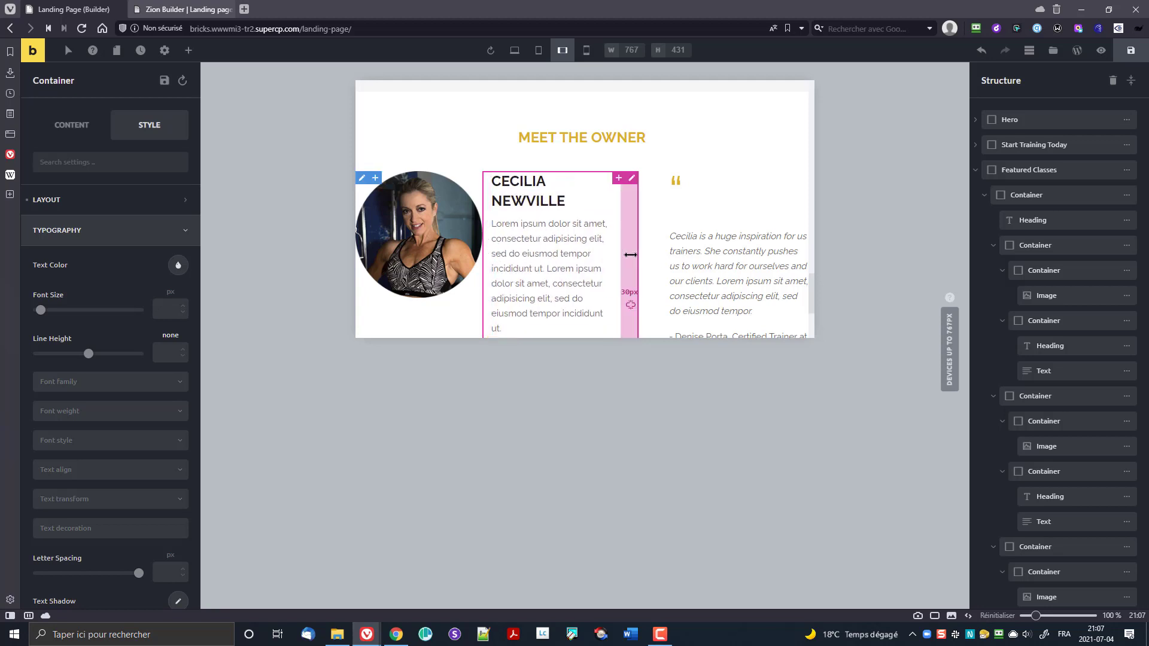
drag(631, 255, 640, 261)
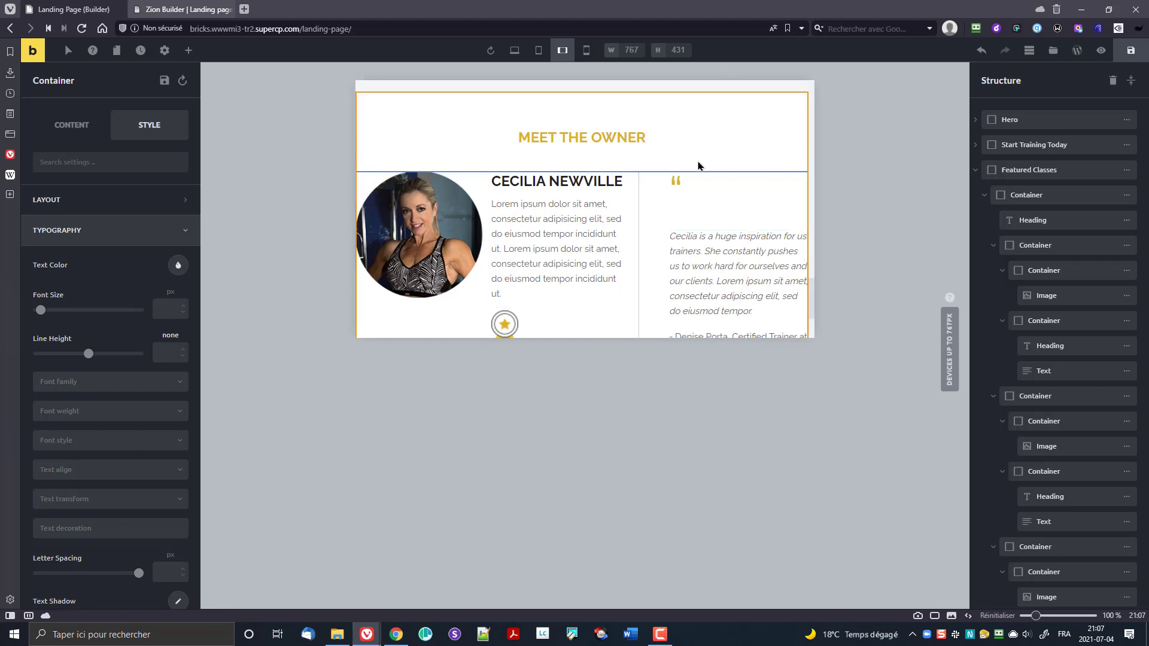
- Examine the content and direction settings of the container holding the badge and certification text
scroll(593, 261, down, 1)
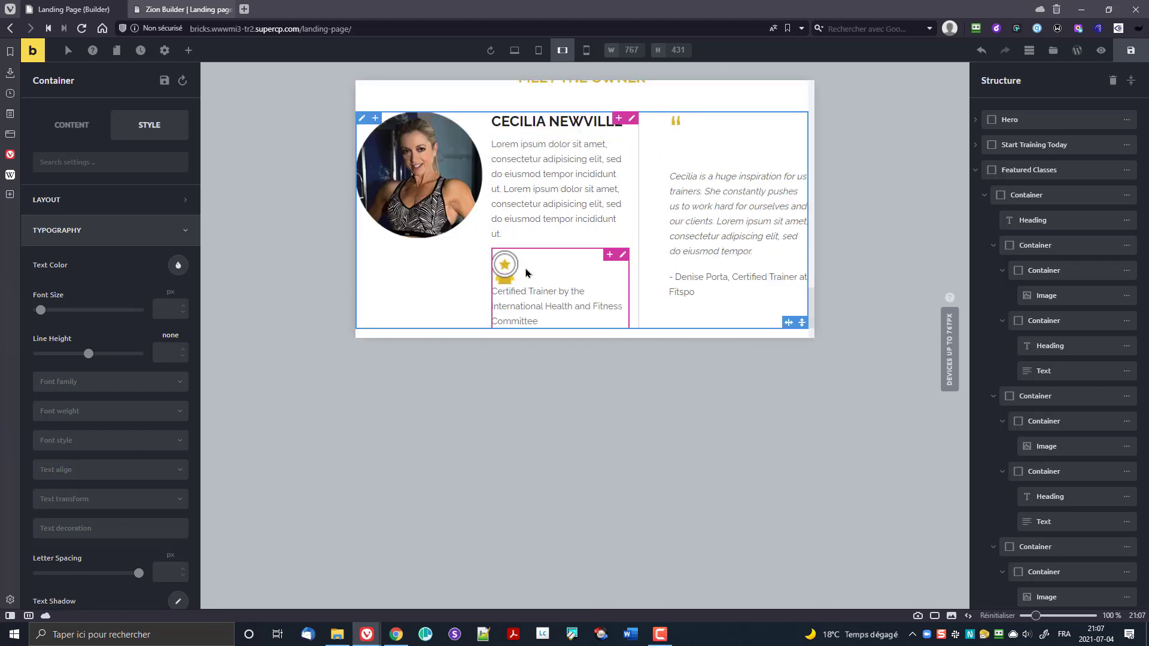
click(524, 298)
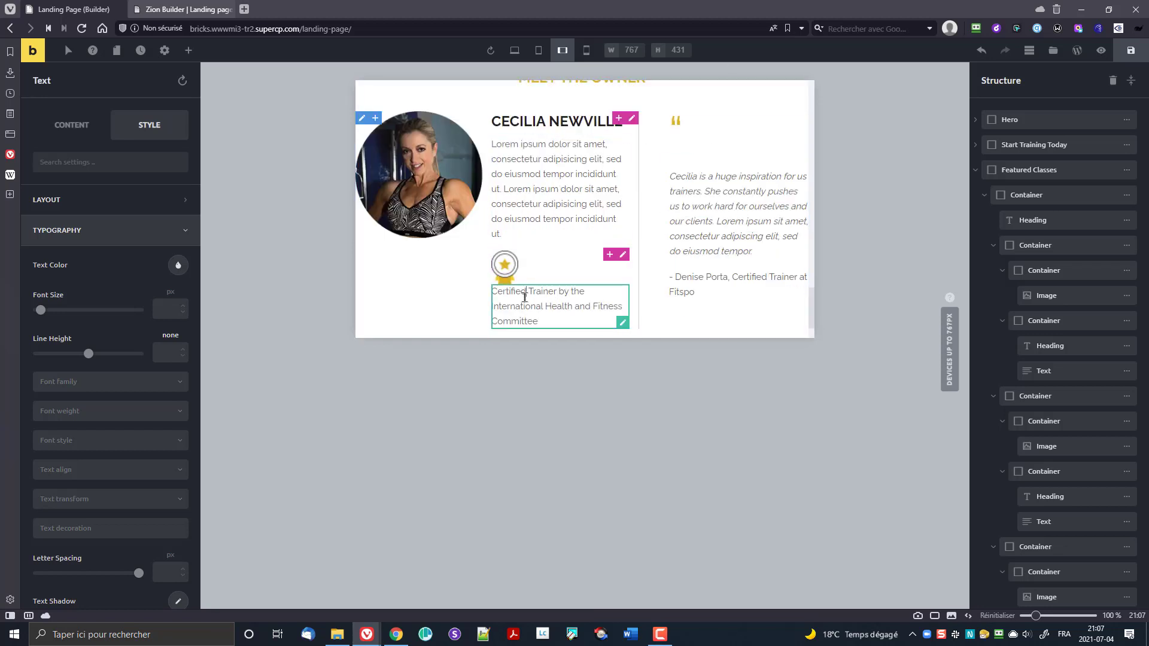
mouse_move(494, 308)
mouse_down()
mouse_move(524, 309)
mouse_move(493, 305)
mouse_up()
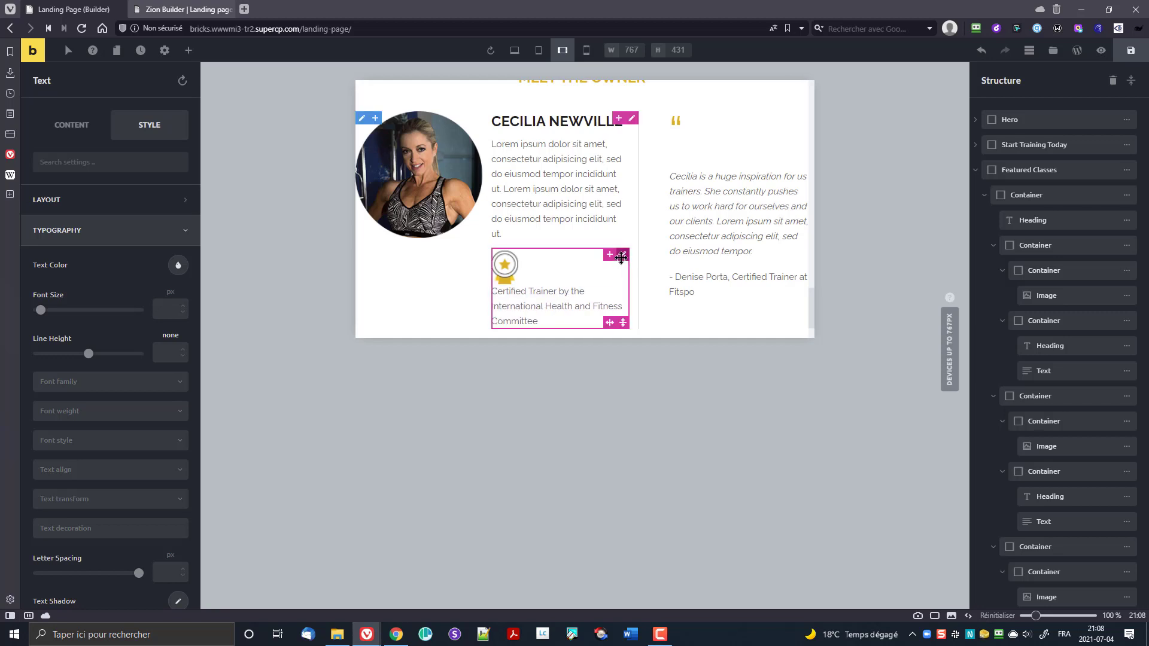
click(622, 256)
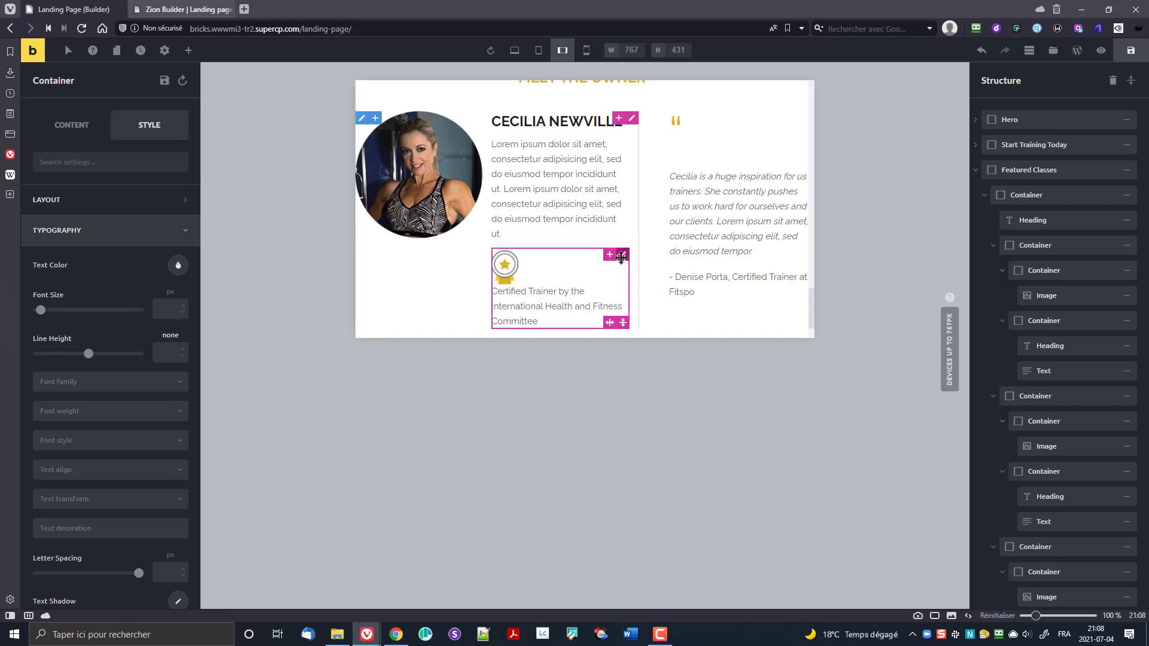
click(88, 131)
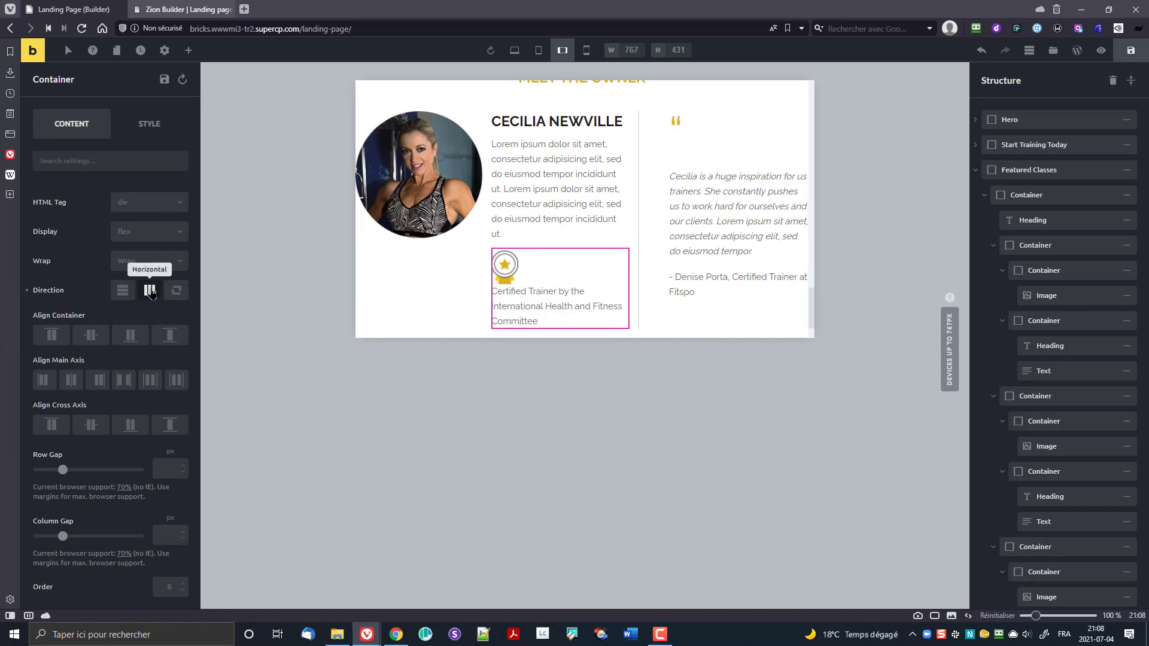
- Set the certification badge image's width to 30 px
click(508, 269)
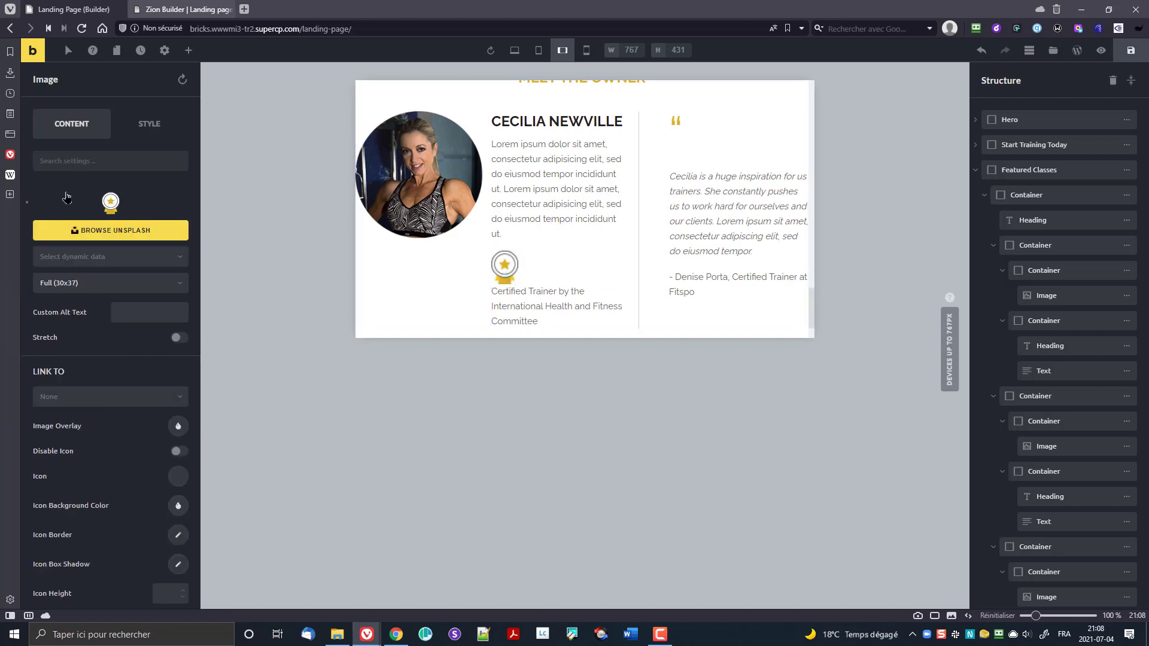
click(141, 127)
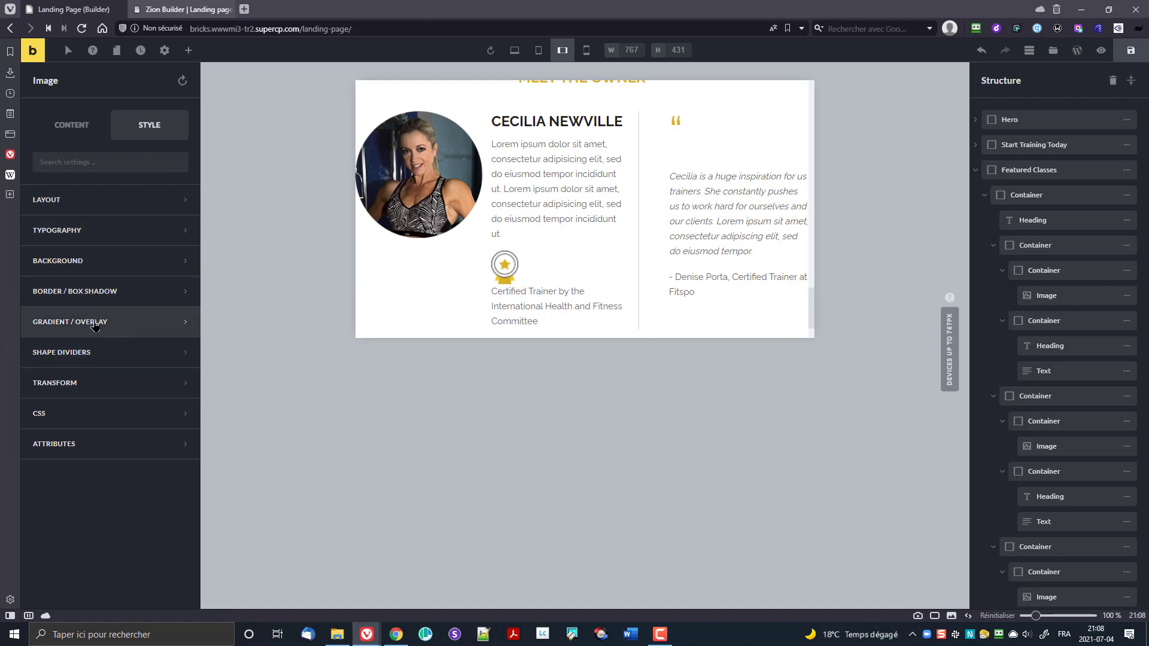
click(90, 207)
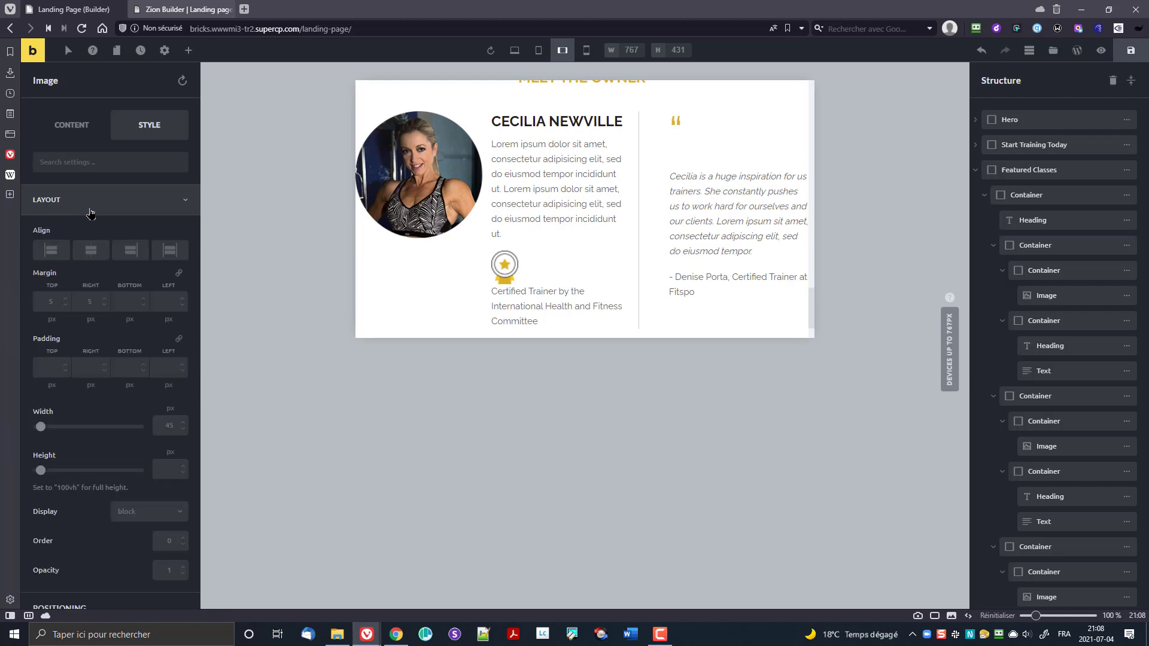
click(167, 425)
text(45)
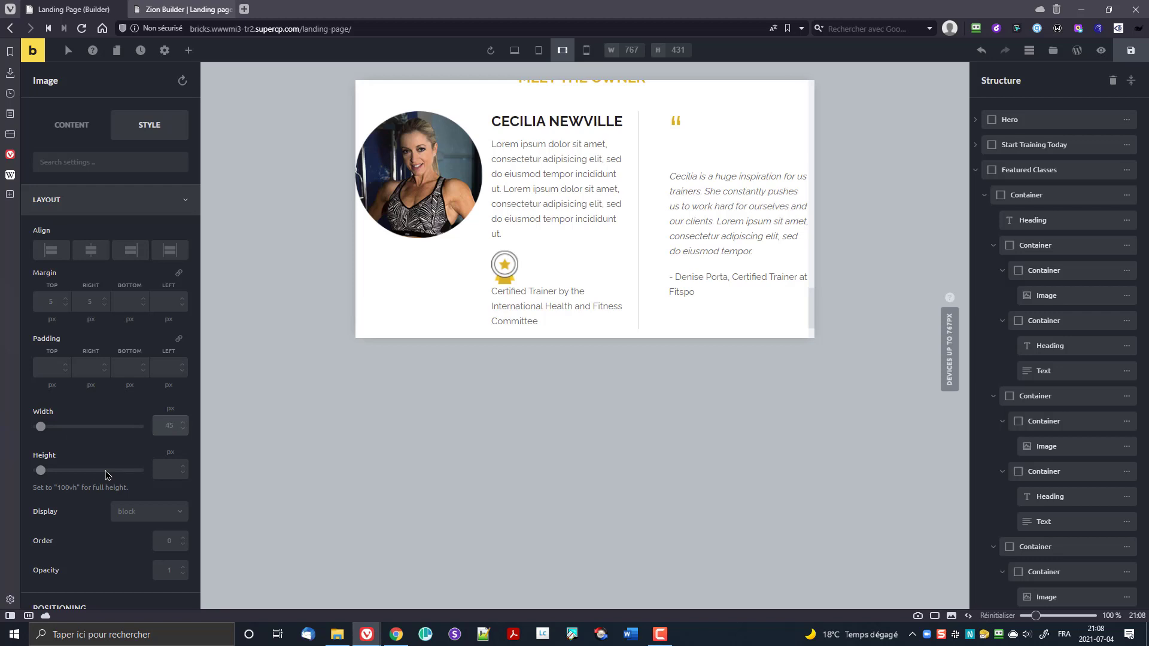
key(BackSpace)
key(BackSpace)
text(30)
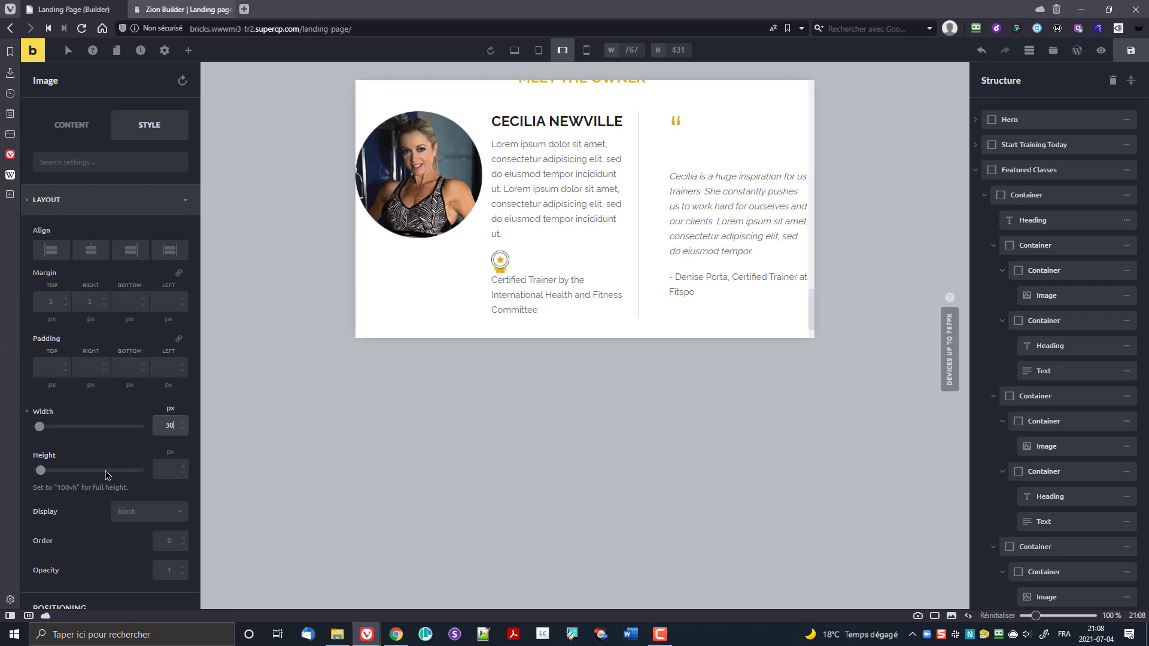
click(526, 301)
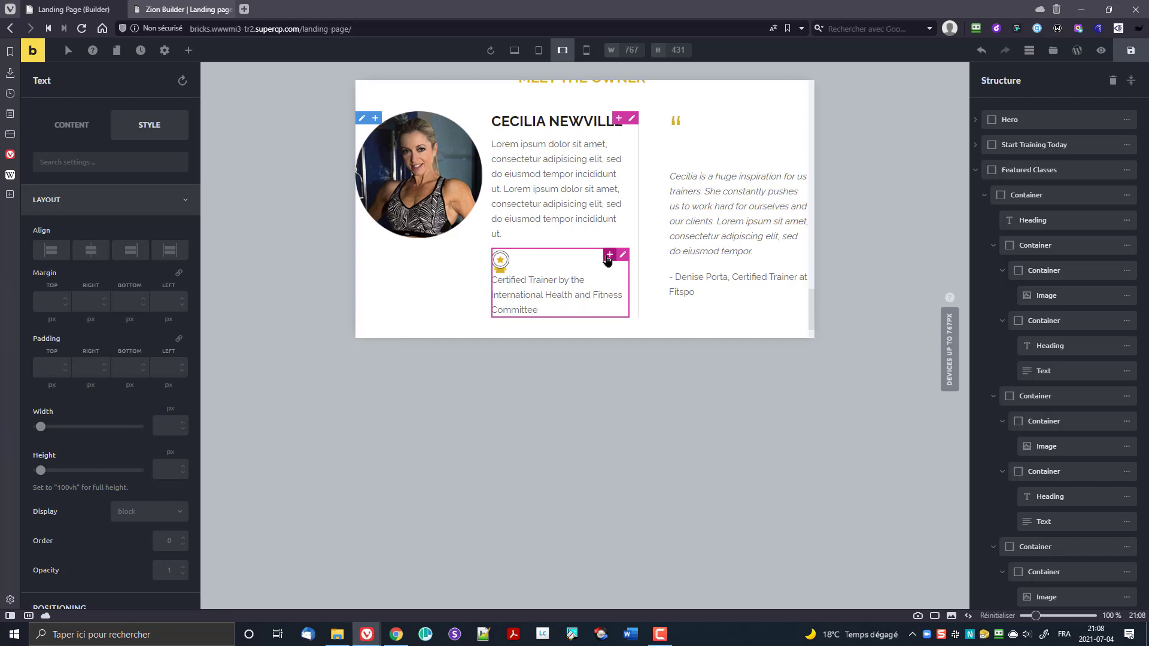
click(608, 256)
scroll(557, 302, down, 2)
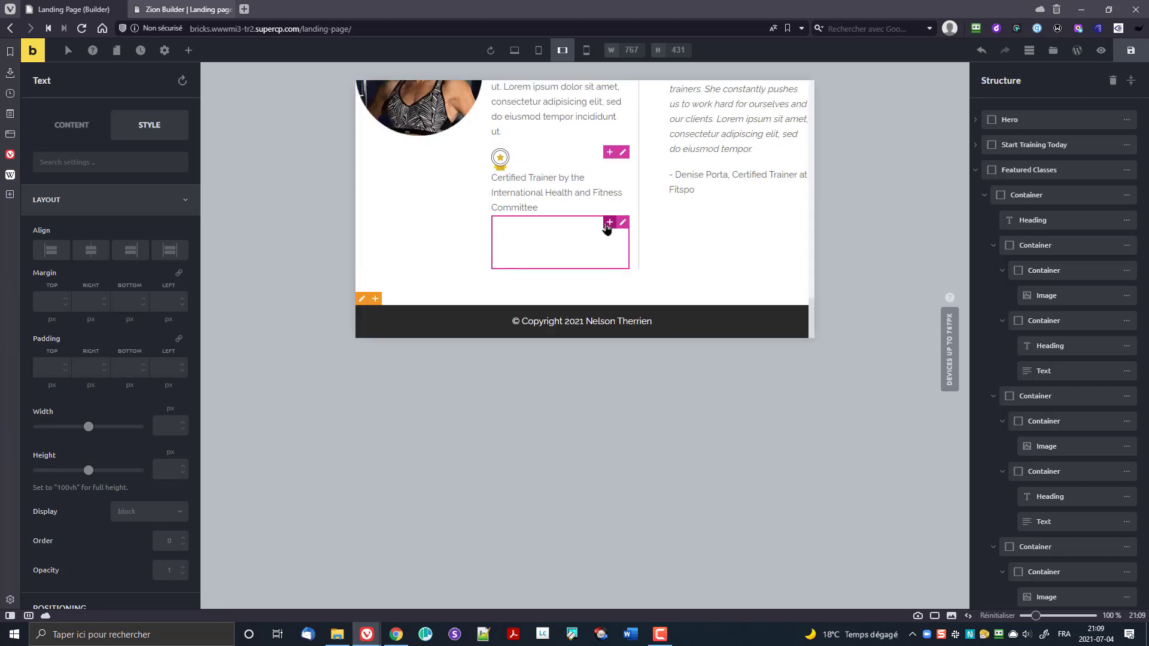
right_click(605, 234)
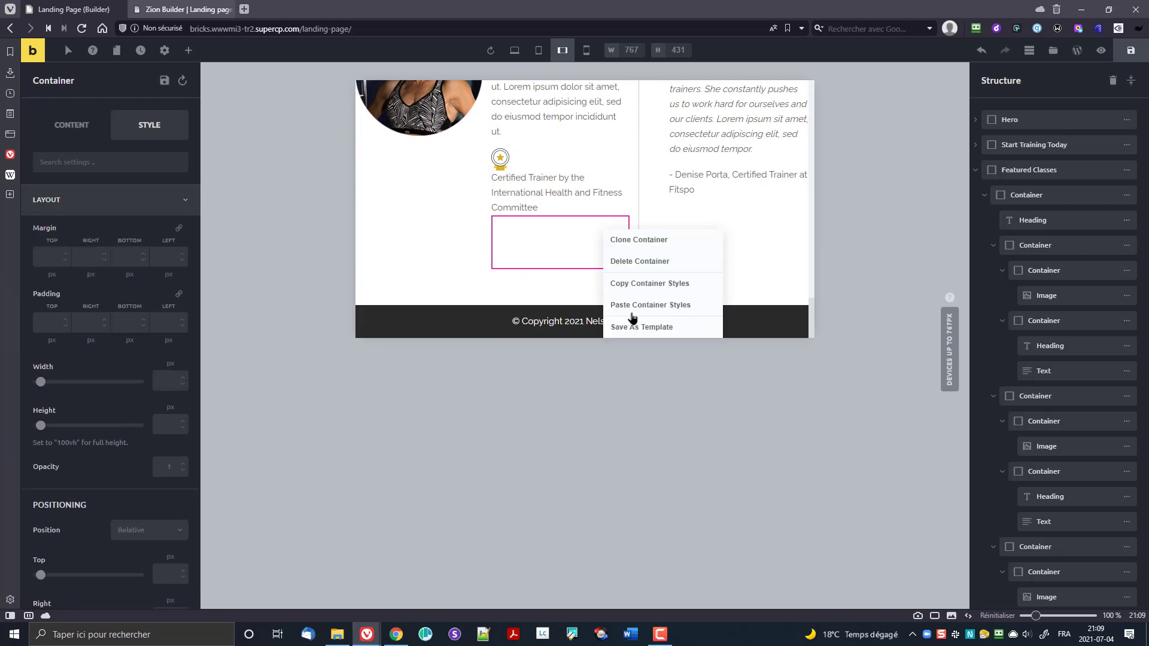
click(623, 262)
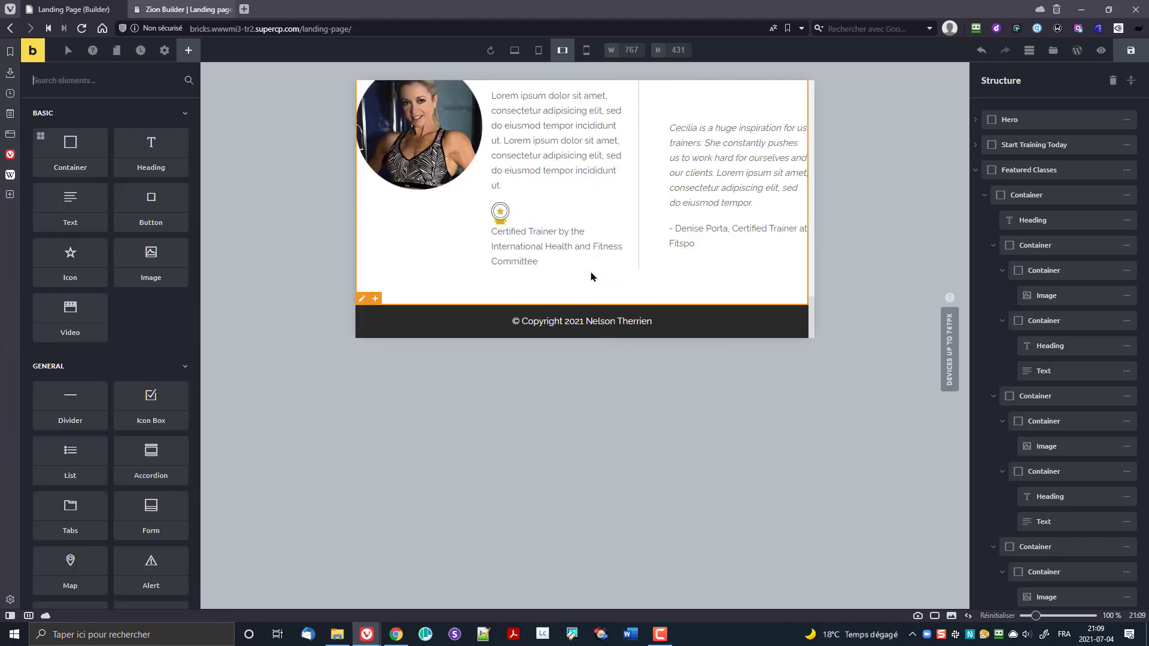
- Try a 59 px left padding on the certification text under the badge and clear the value
click(624, 262)
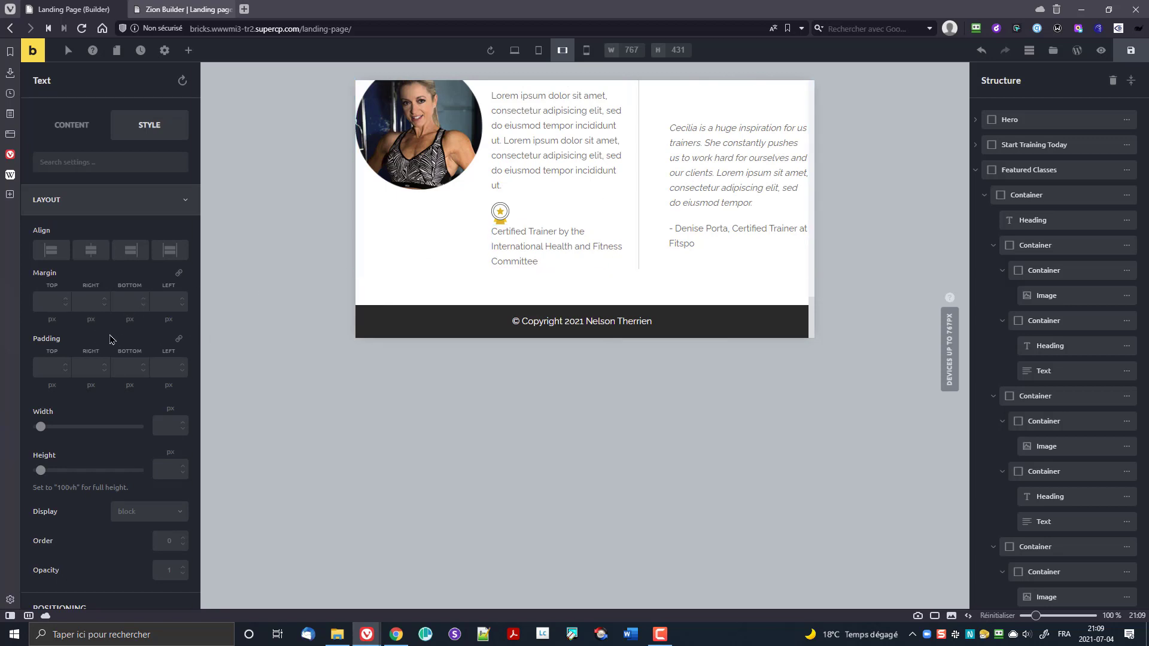
scroll(108, 340, down, 5)
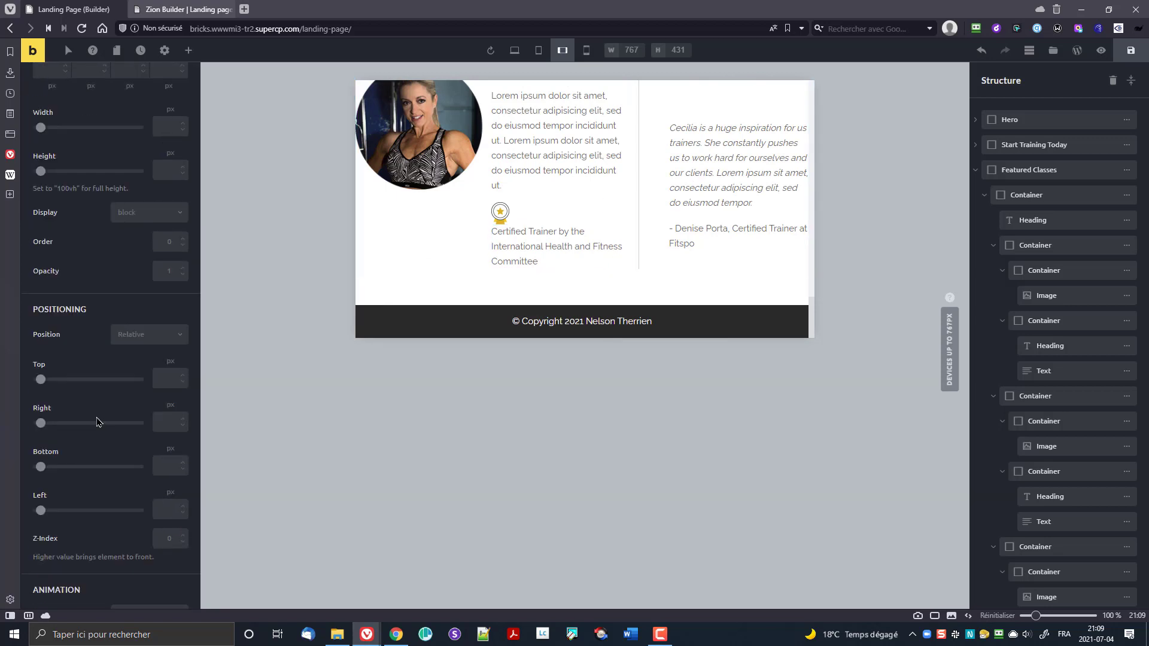
scroll(98, 423, down, 2)
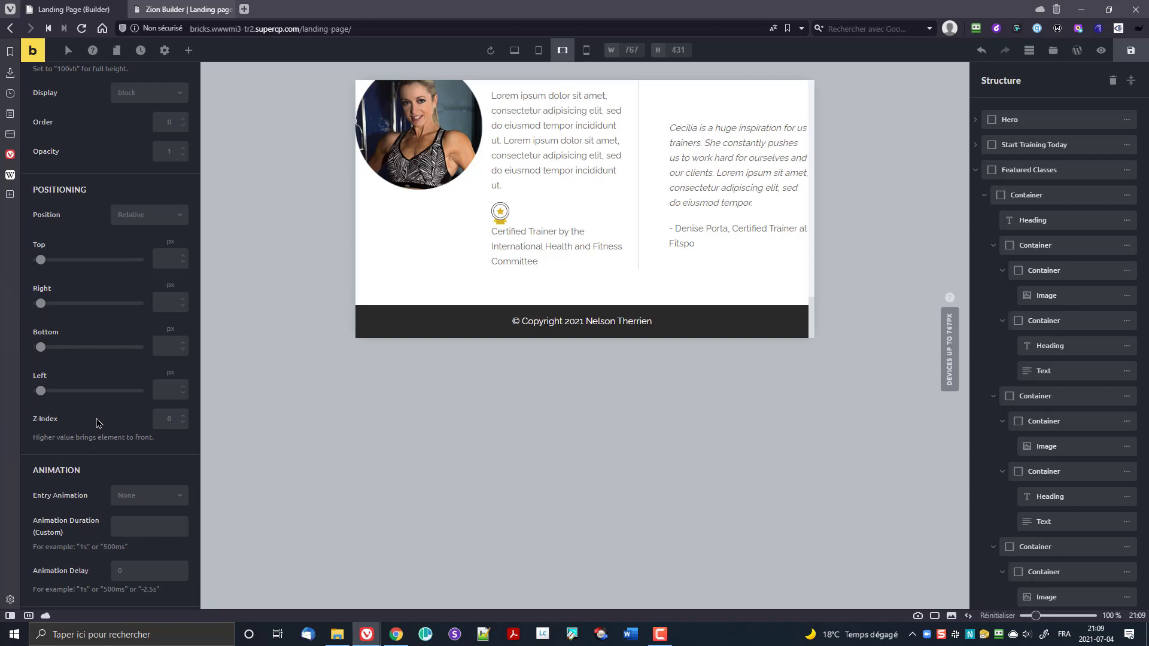
scroll(98, 423, down, 2)
scroll(96, 424, up, 6)
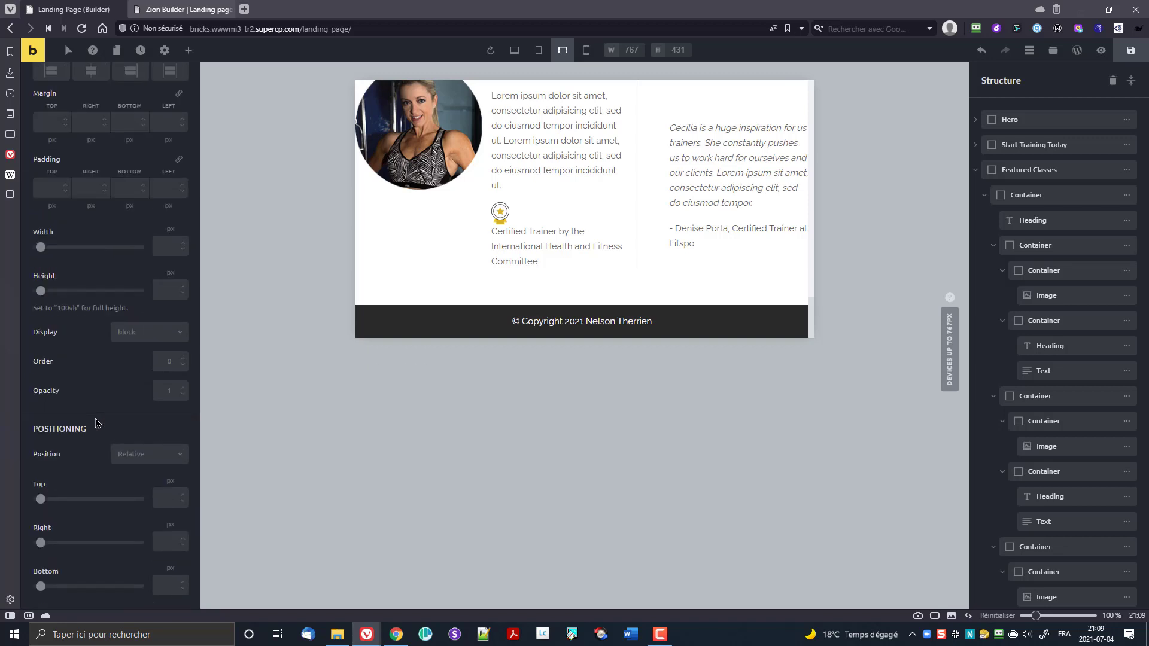
scroll(96, 423, up, 3)
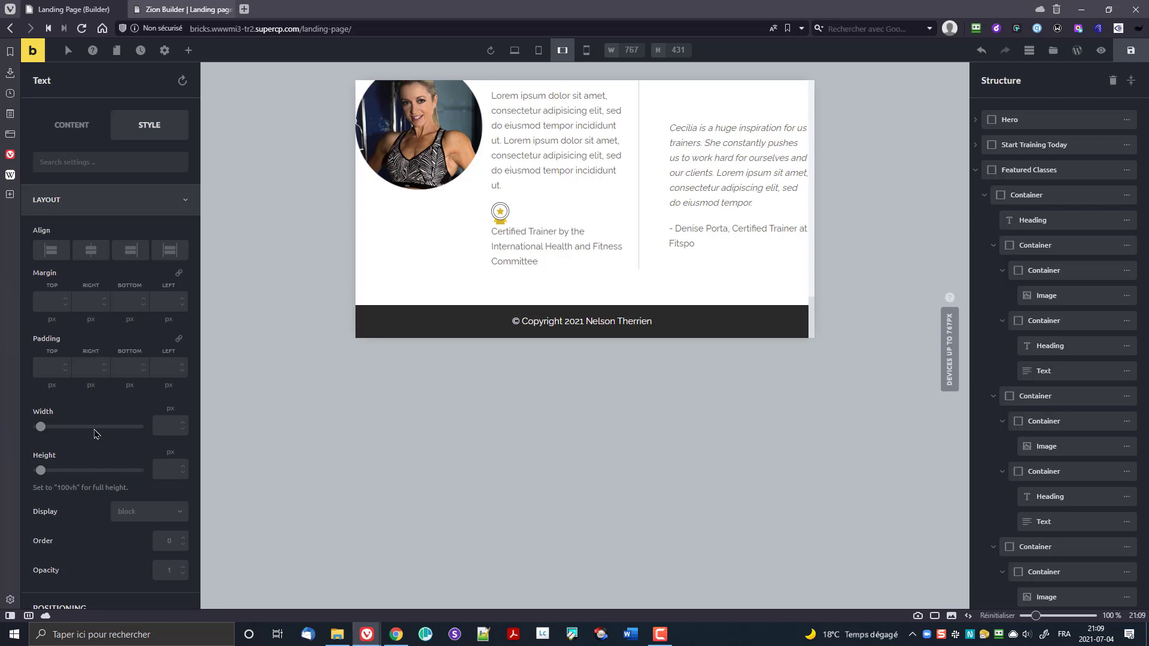
scroll(102, 460, down, 2)
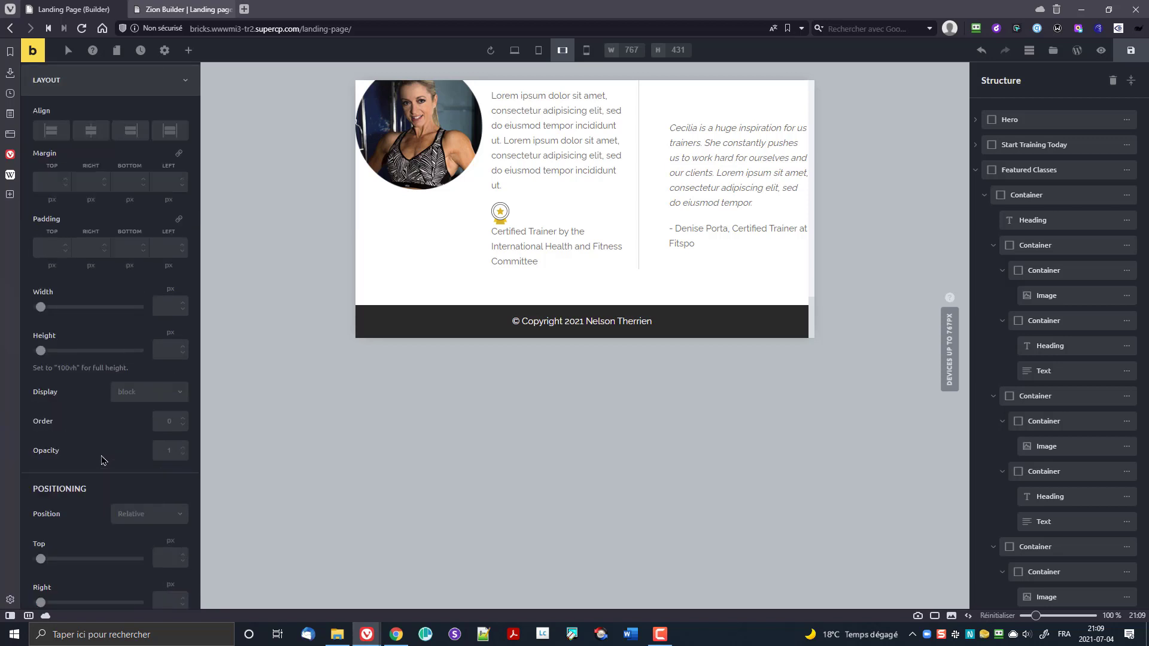
drag(493, 248, 527, 243)
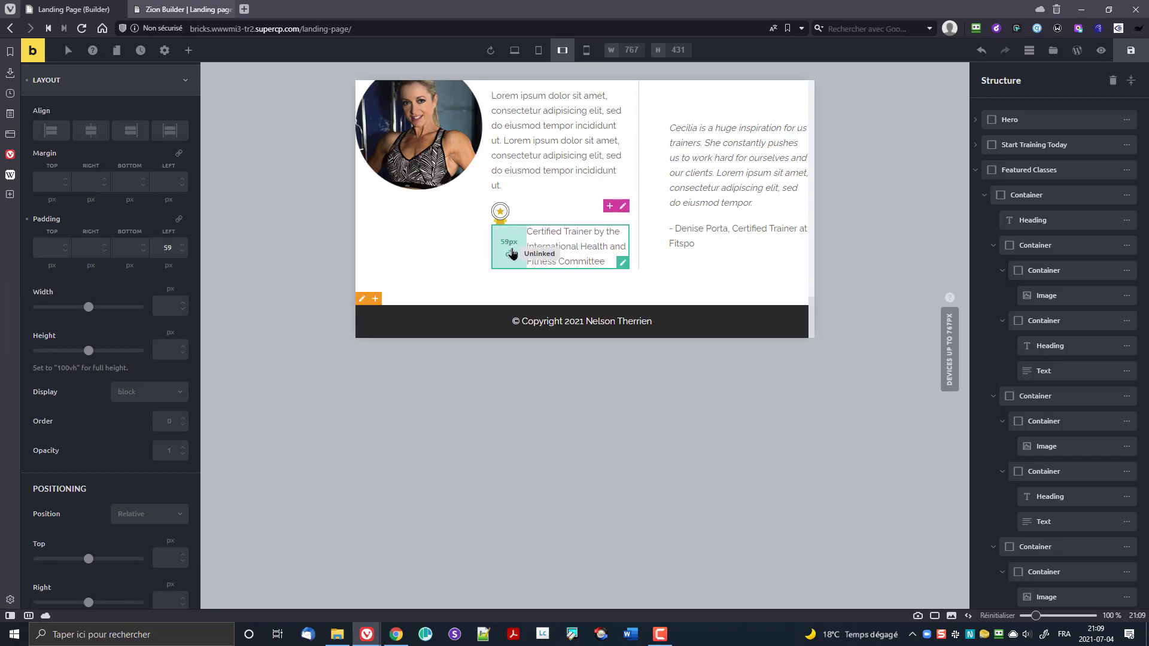
double_click(168, 248)
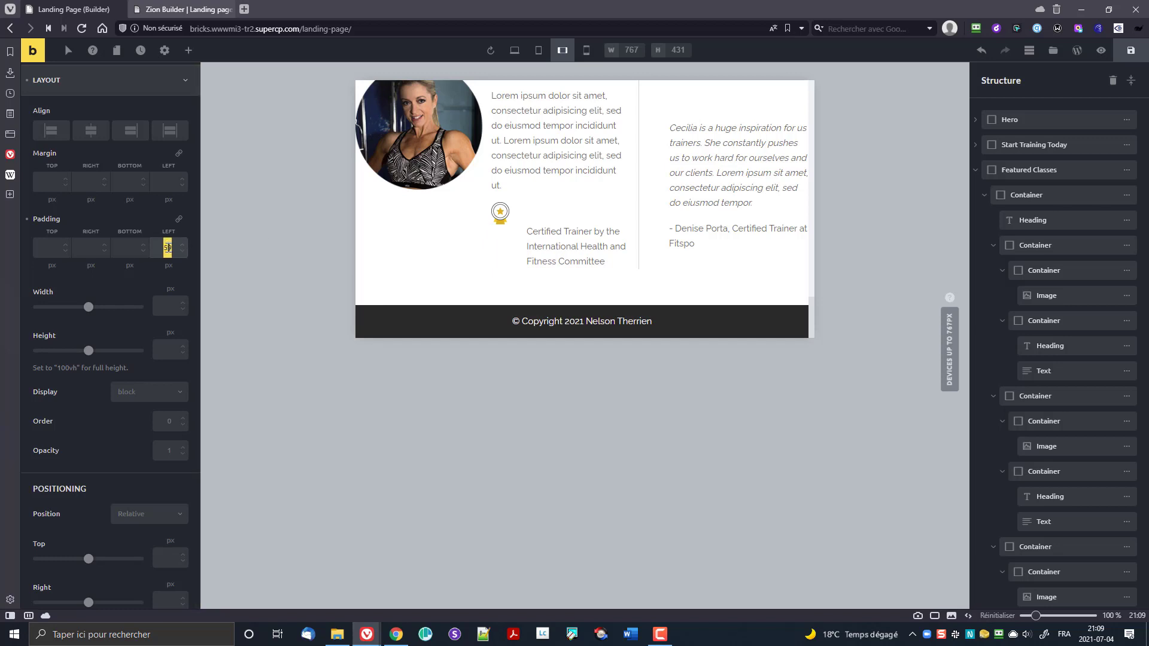
key(BackSpace)
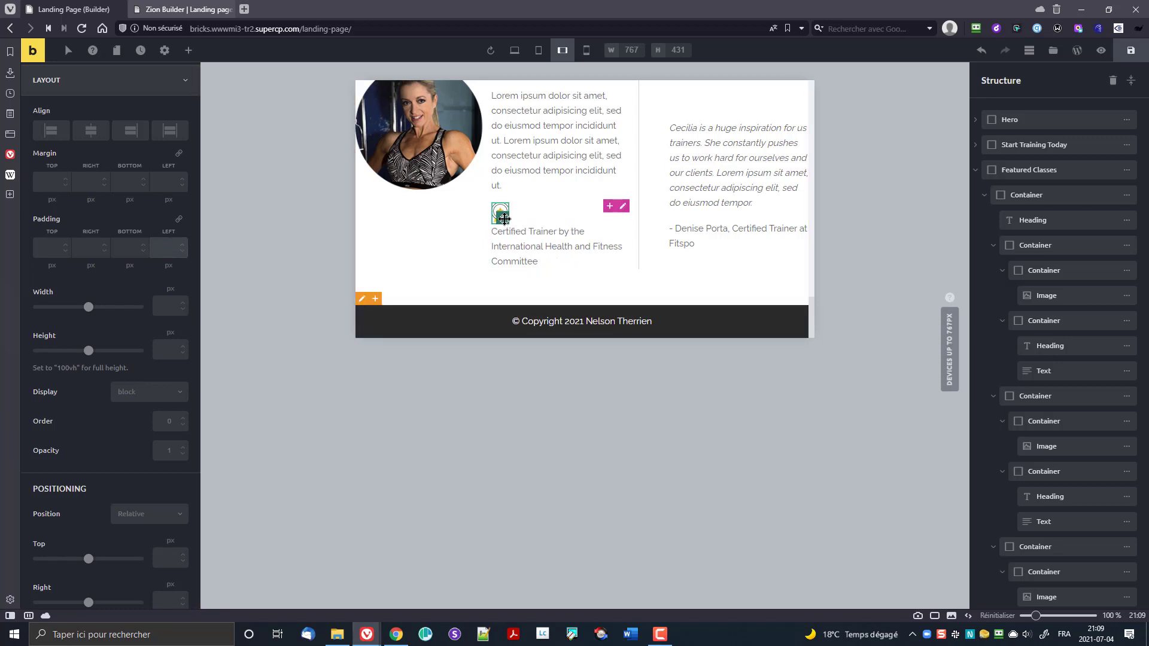
- Collapse the Featured Classes section in the structure tree and expand the Meet the owner section down to its nested elements
click(504, 219)
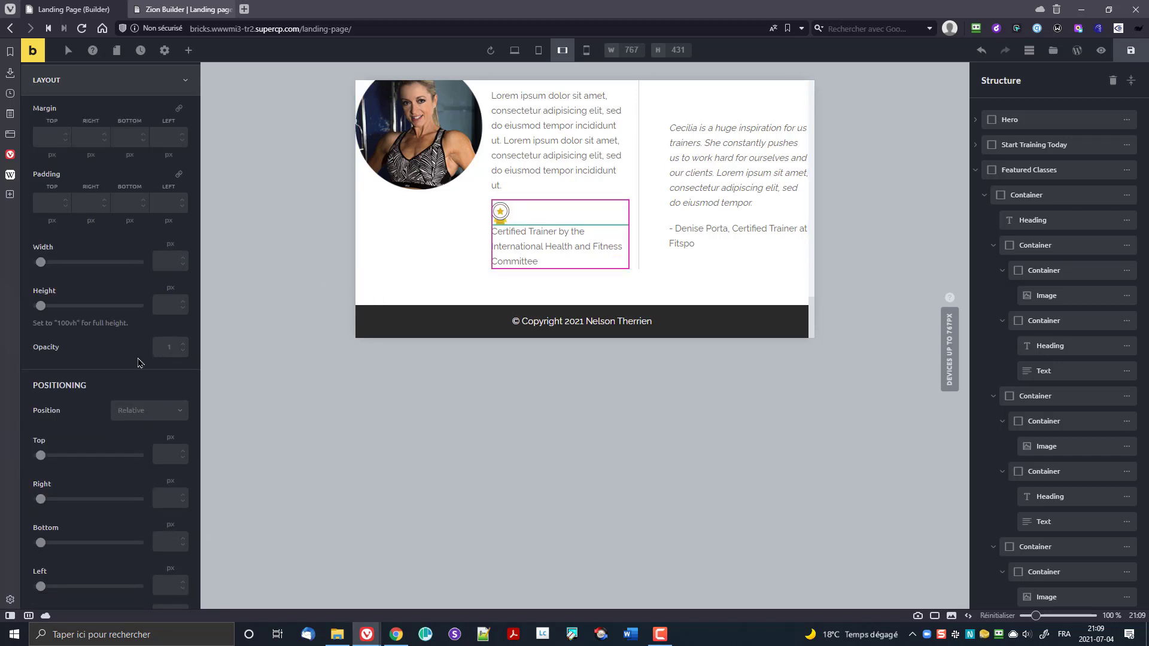
scroll(138, 363, up, 2)
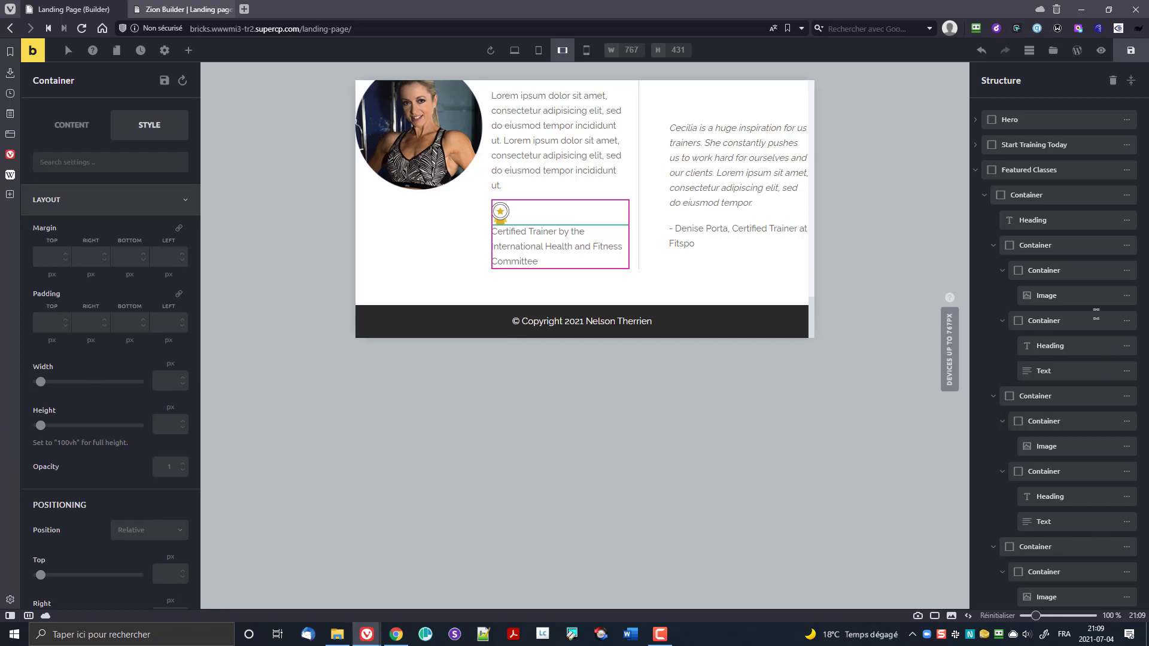
click(1047, 296)
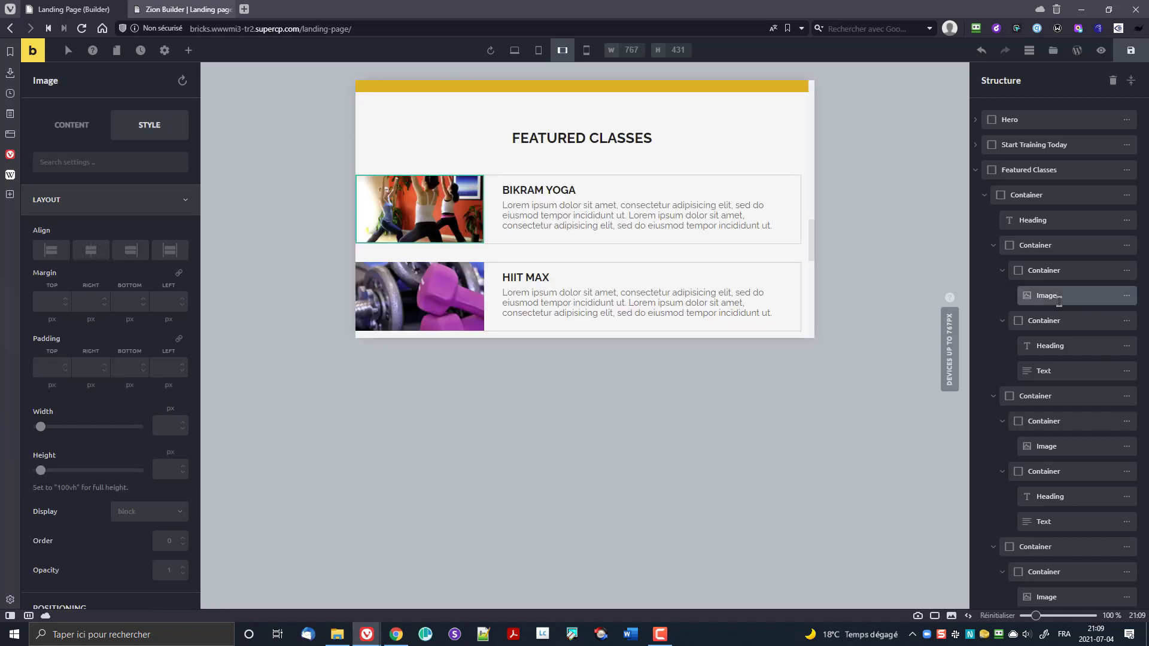
click(976, 172)
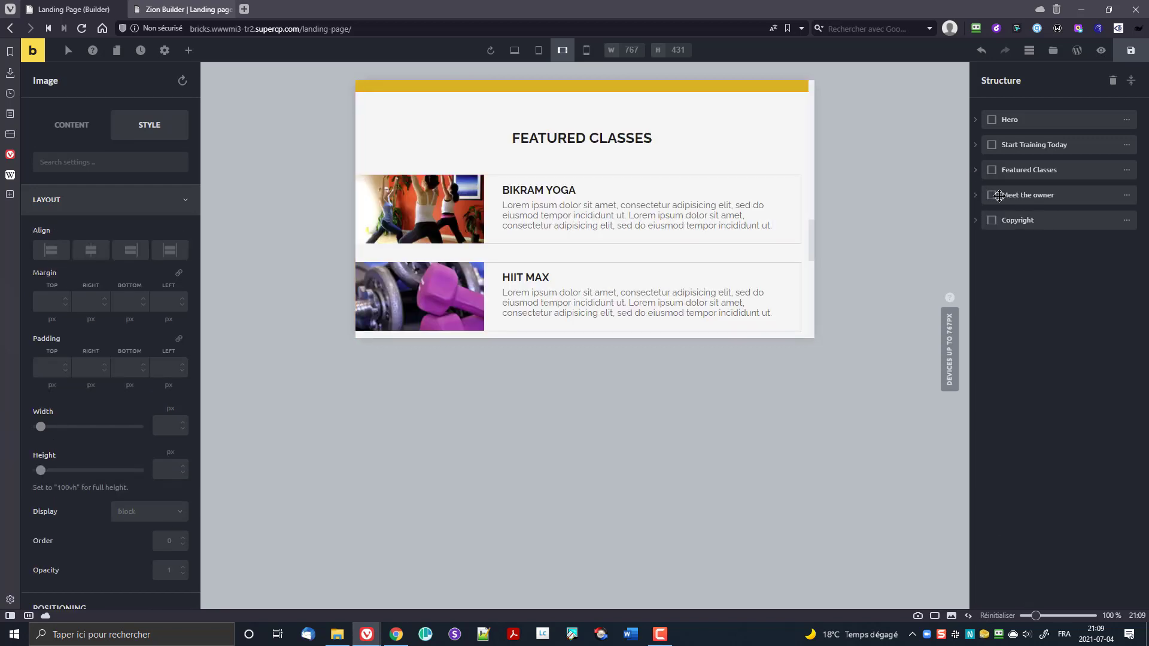
click(1010, 196)
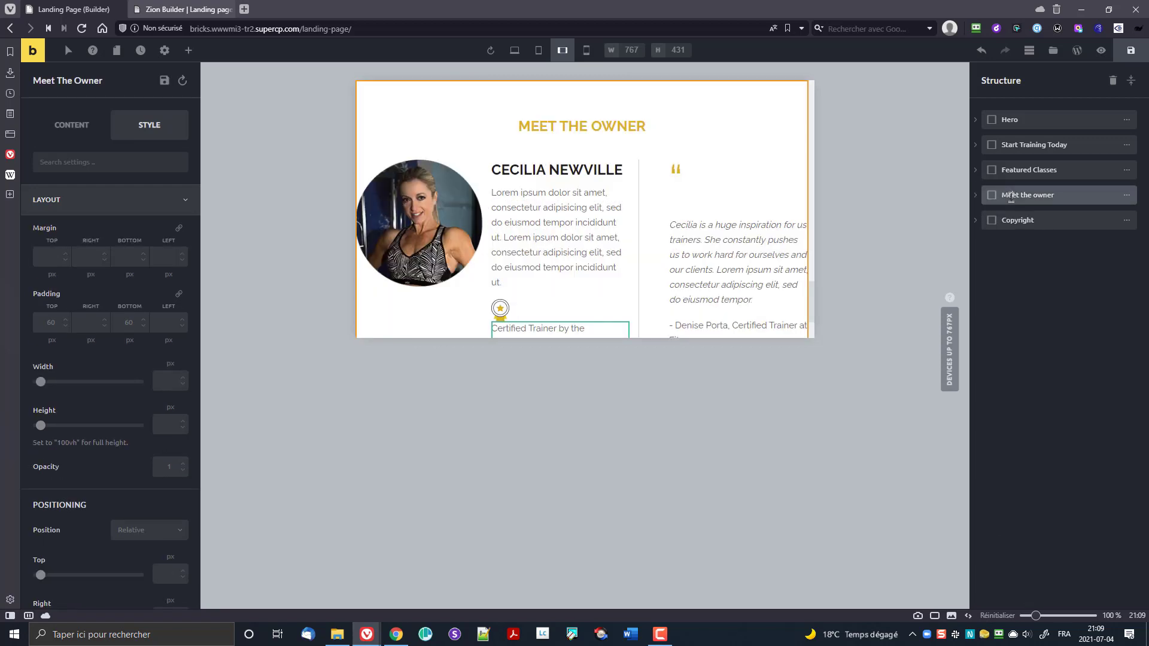
click(975, 195)
click(1031, 294)
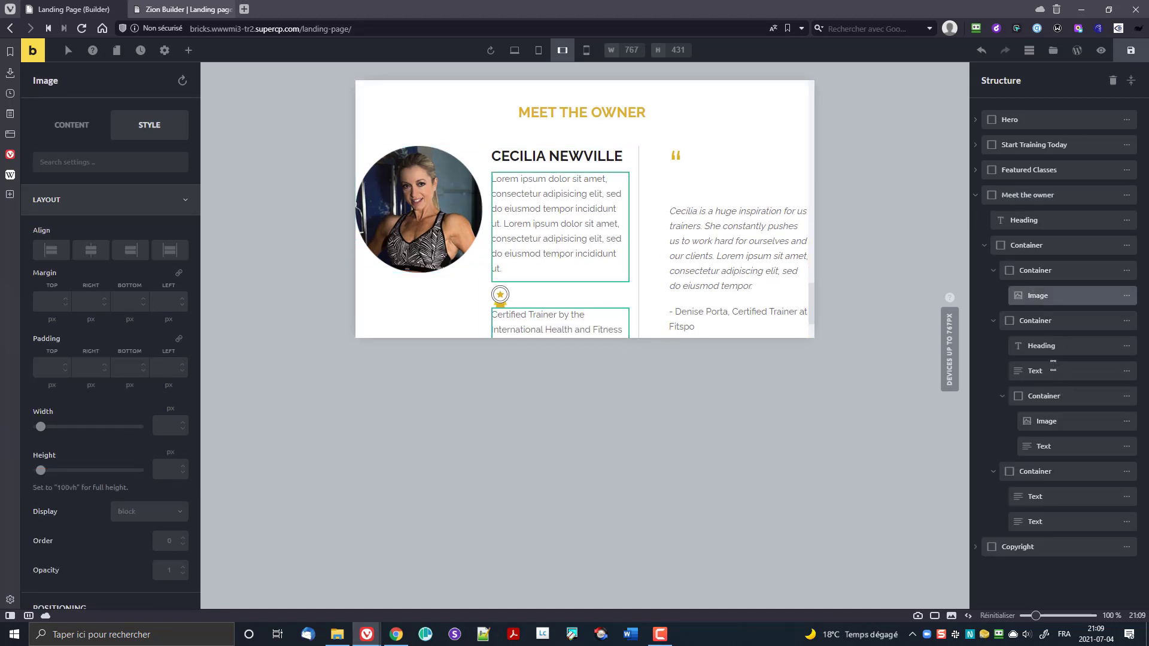
- Examine the style settings of the container holding the certification badge and its text
click(1065, 423)
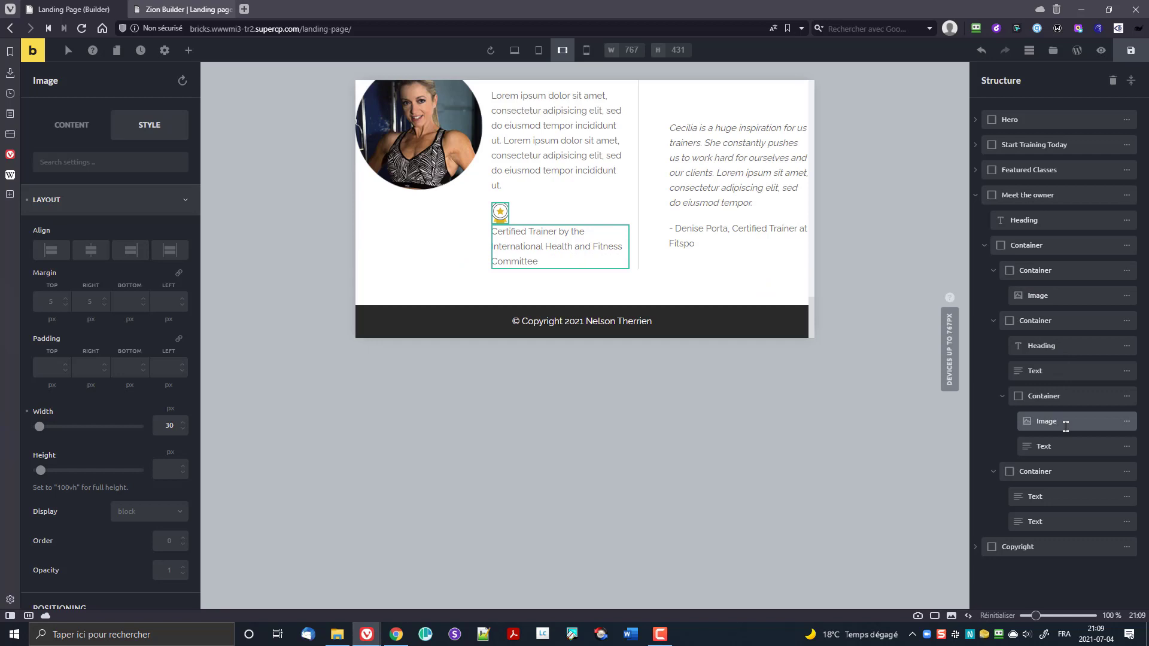
click(1056, 396)
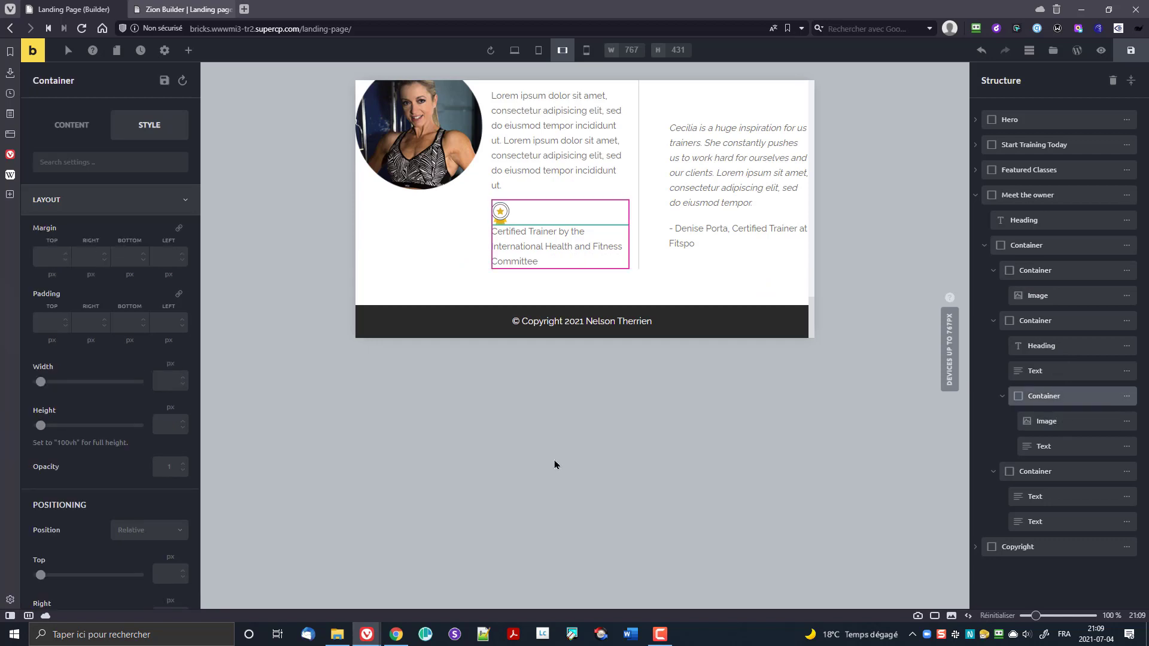
scroll(90, 443, down, 3)
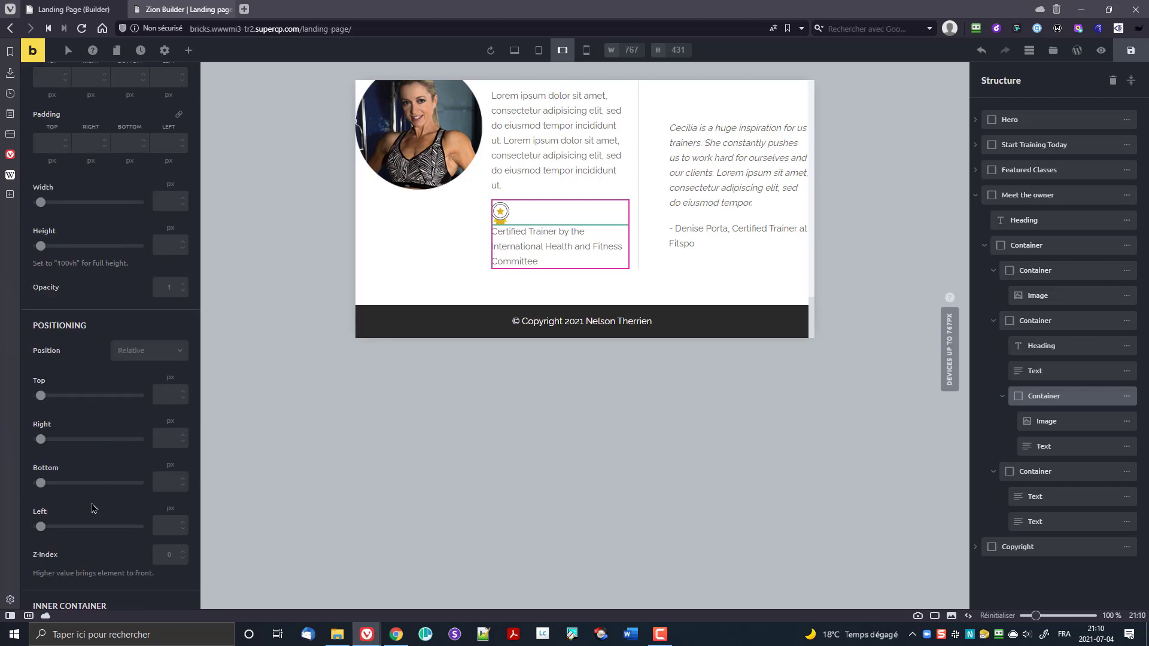
scroll(91, 503, down, 2)
scroll(91, 501, down, 4)
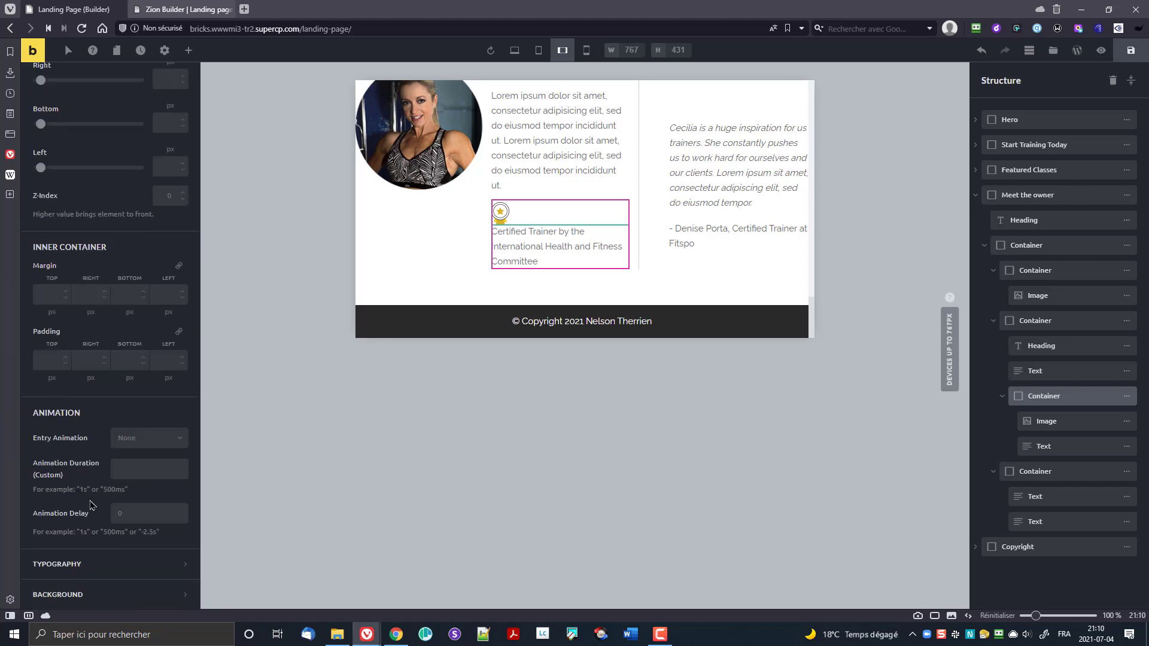
scroll(69, 510, down, 3)
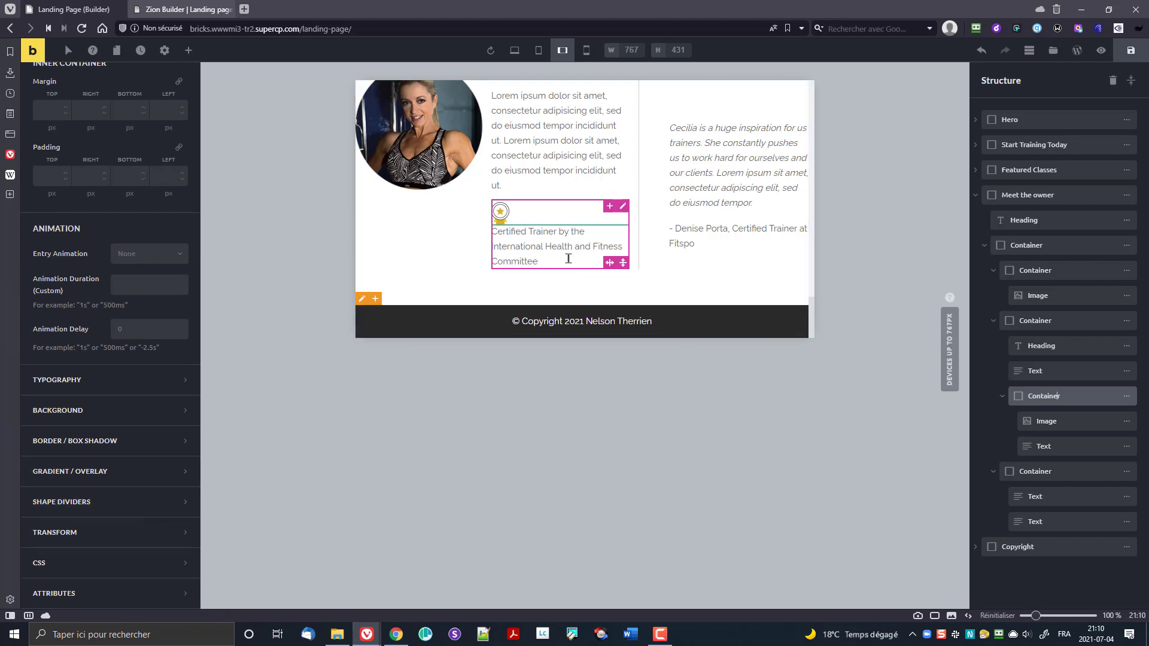
- Set the width of the certification text beside the badge to 190 px
click(1052, 423)
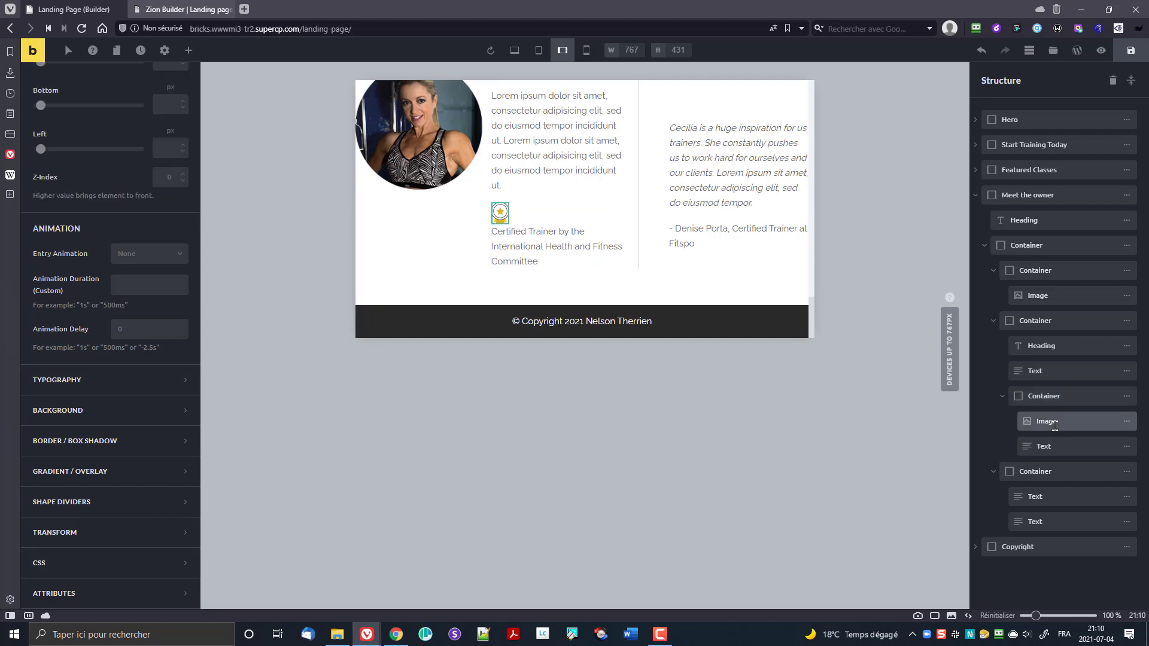
click(1045, 446)
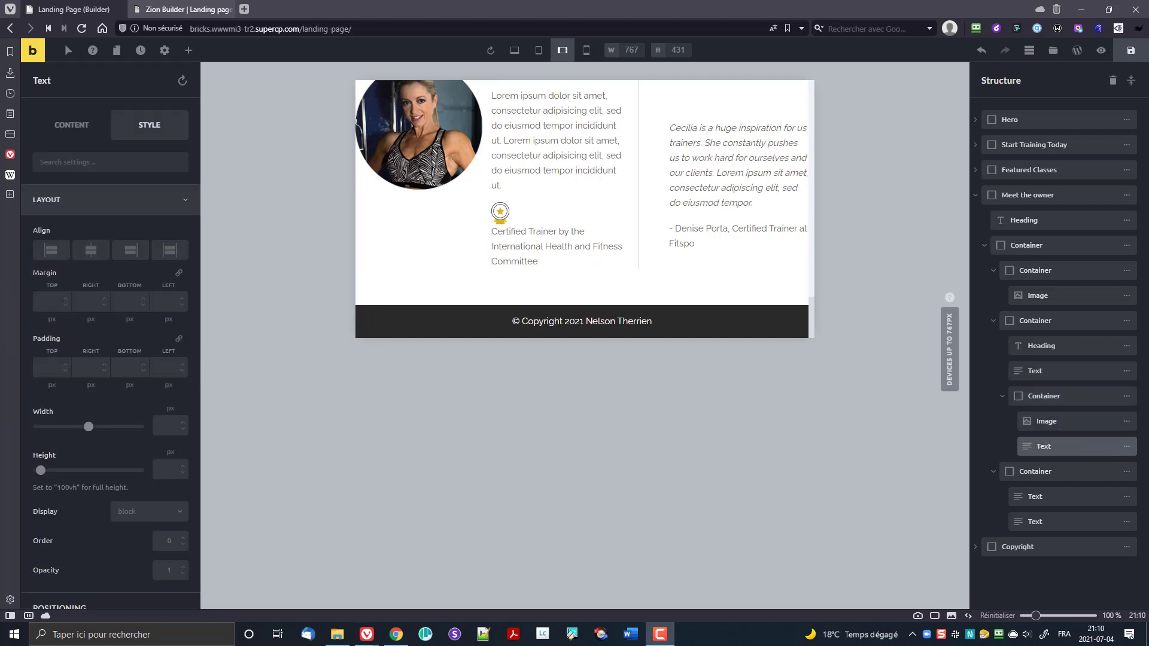
click(1054, 449)
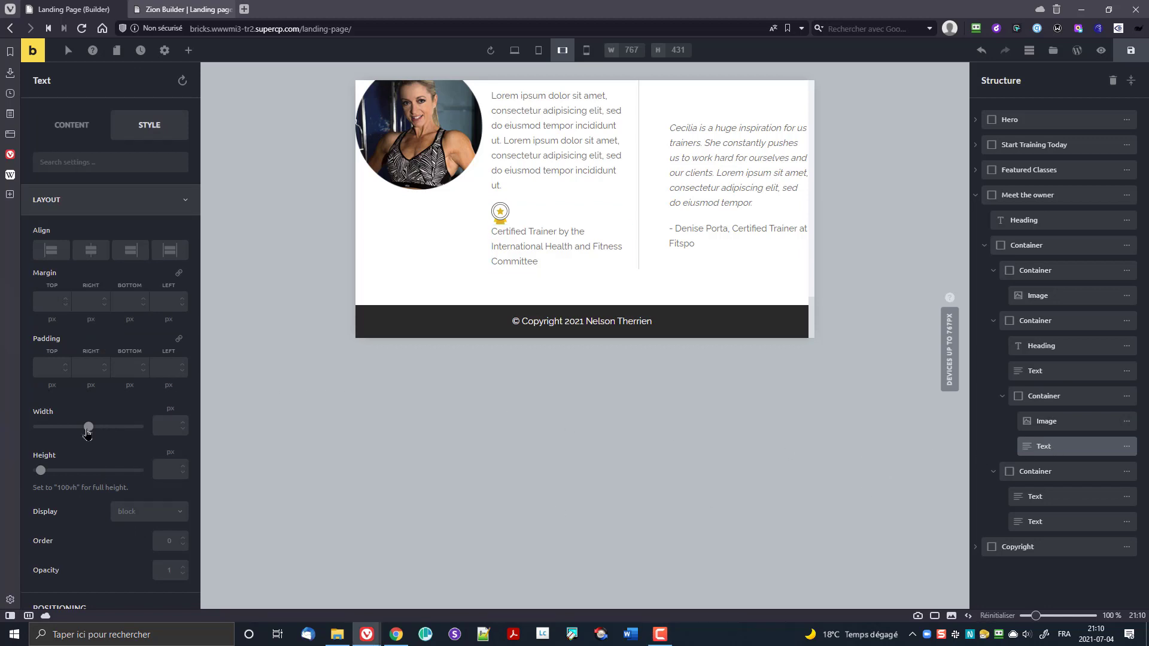
drag(87, 432, 48, 428)
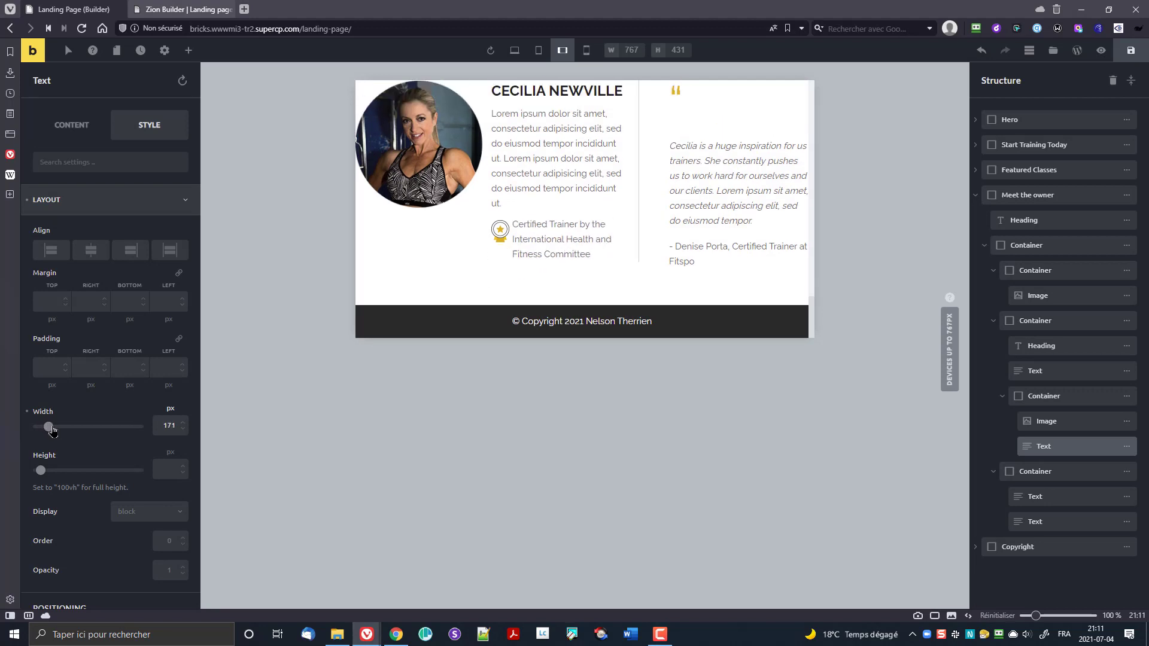
click(166, 425)
key(shift+Up)
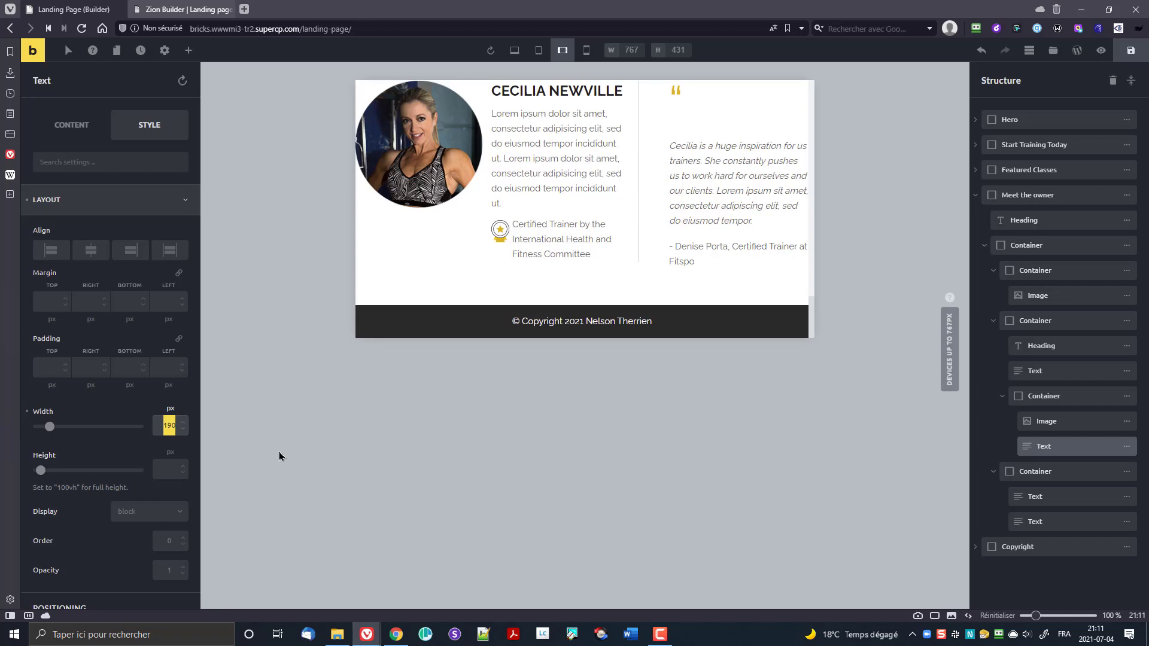
key(shift+Up)
key(shift+Down)
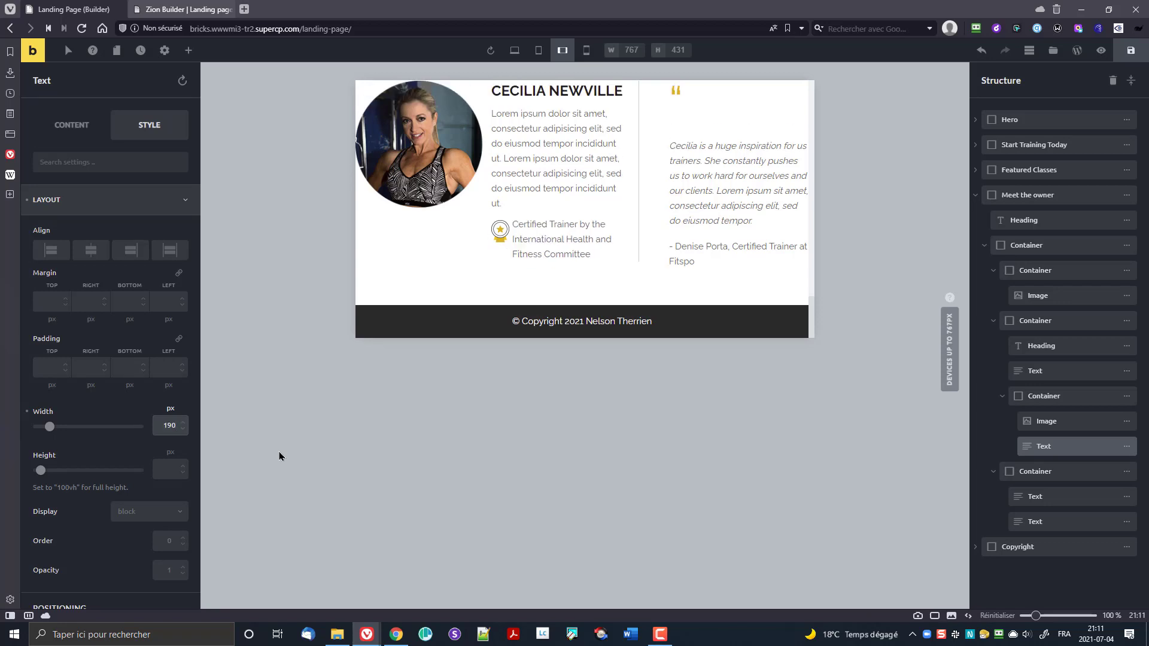
- Inspect the layout settings of the certification text, its badge container, the owner's bio container and the bio paragraph
click(611, 240)
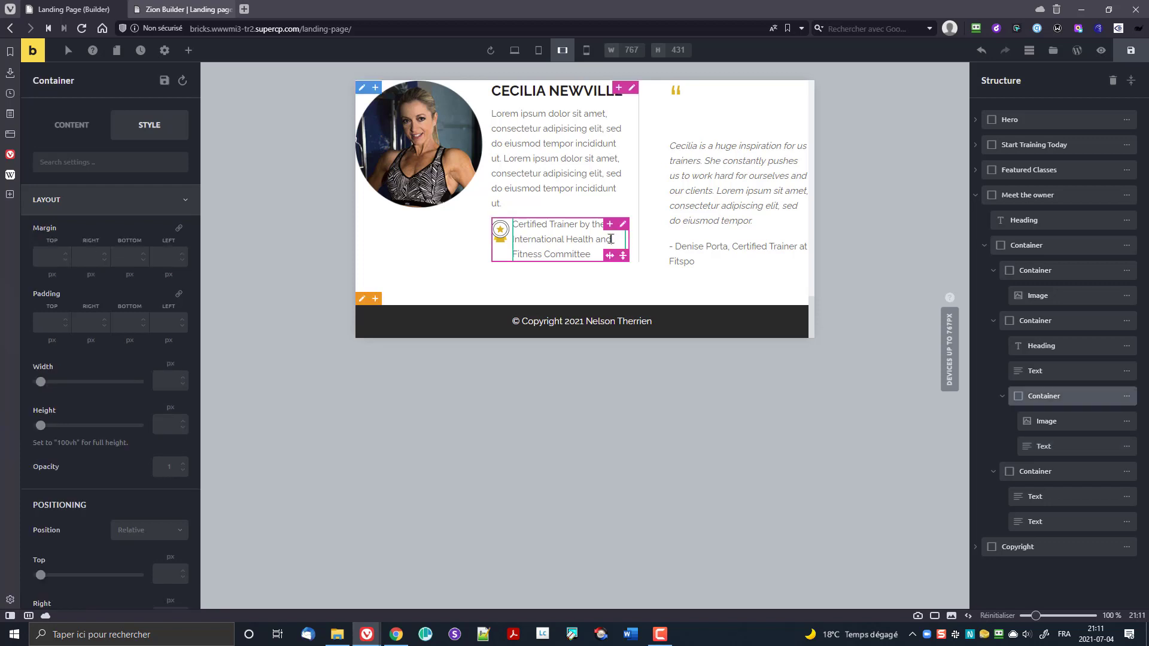
click(611, 240)
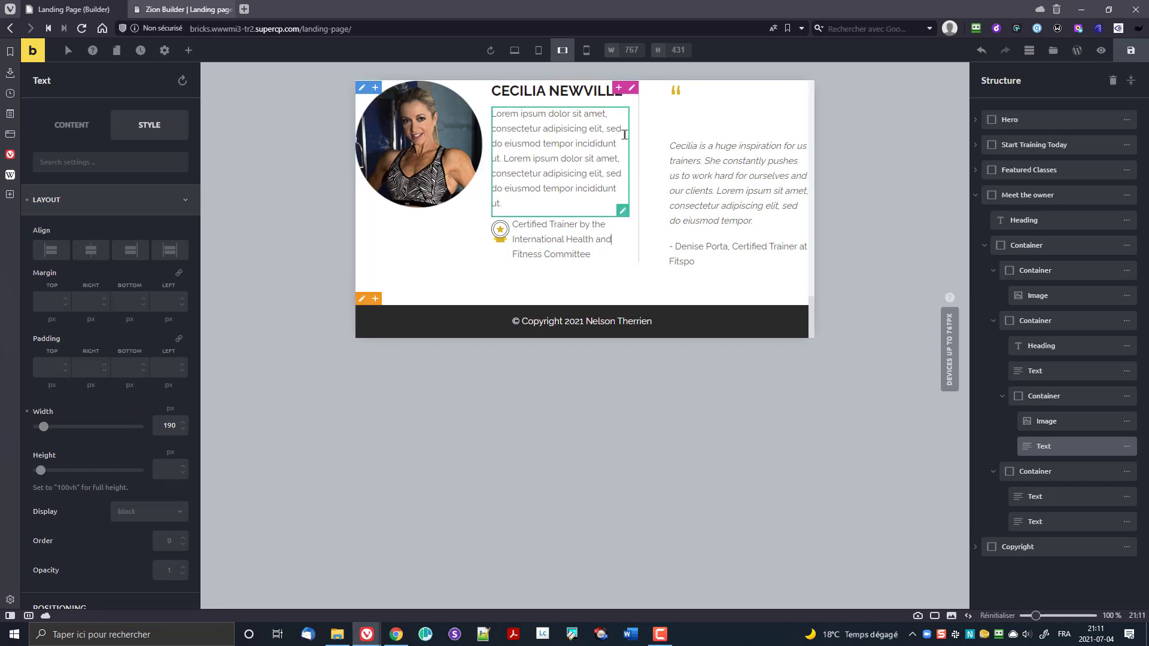
click(633, 88)
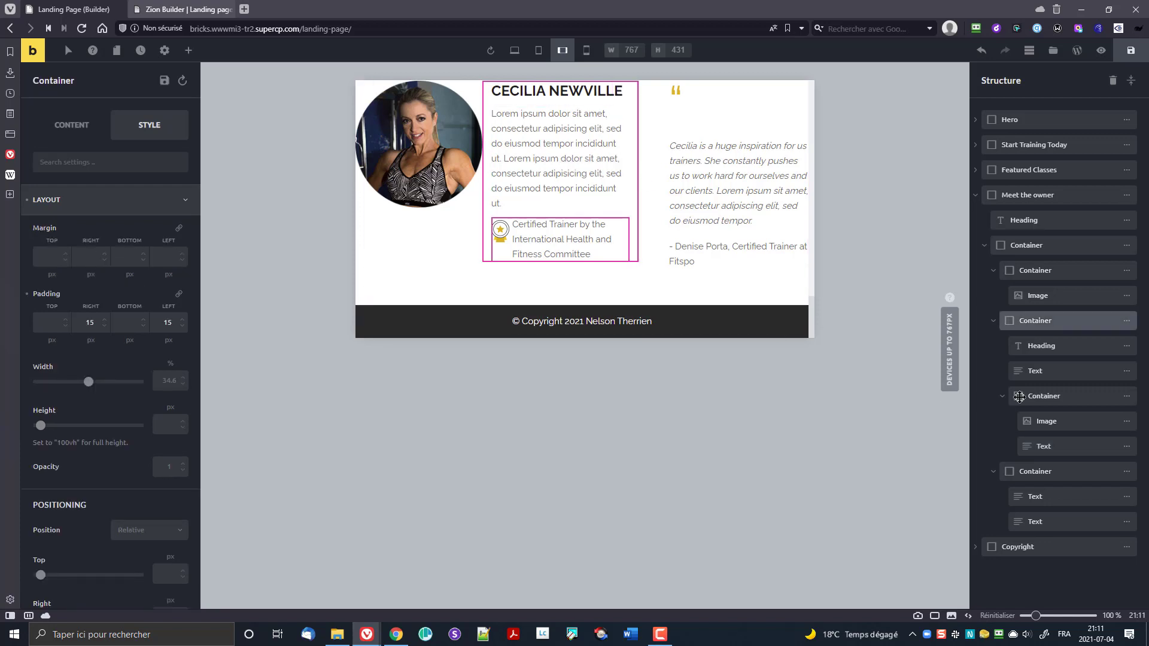
click(1036, 372)
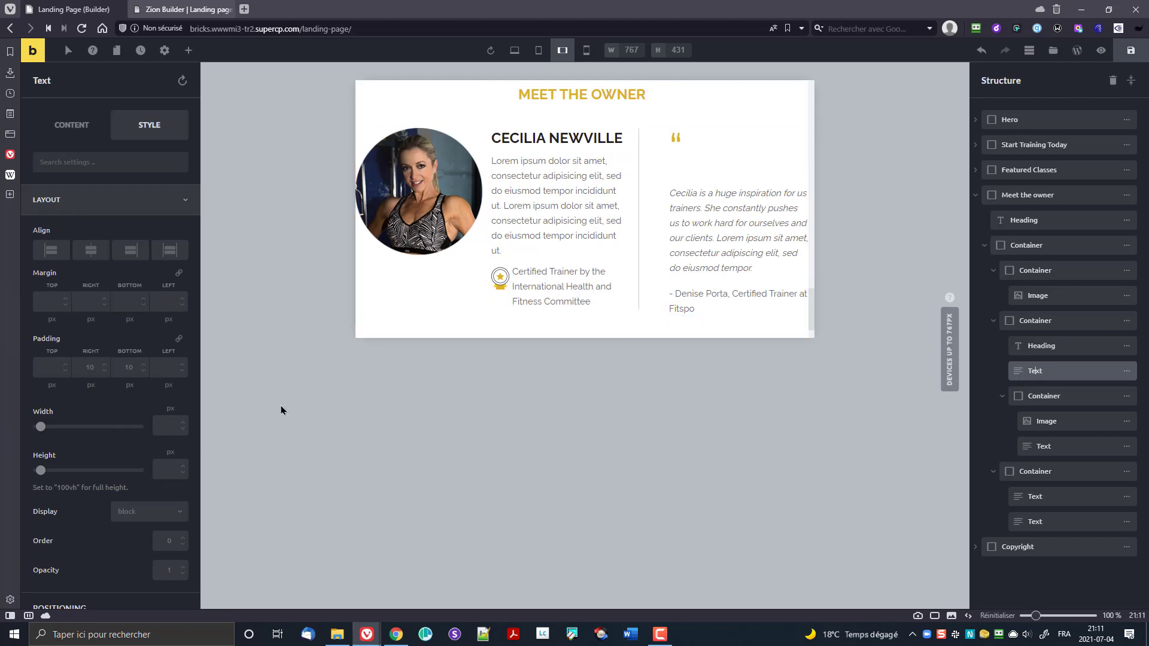
click(572, 287)
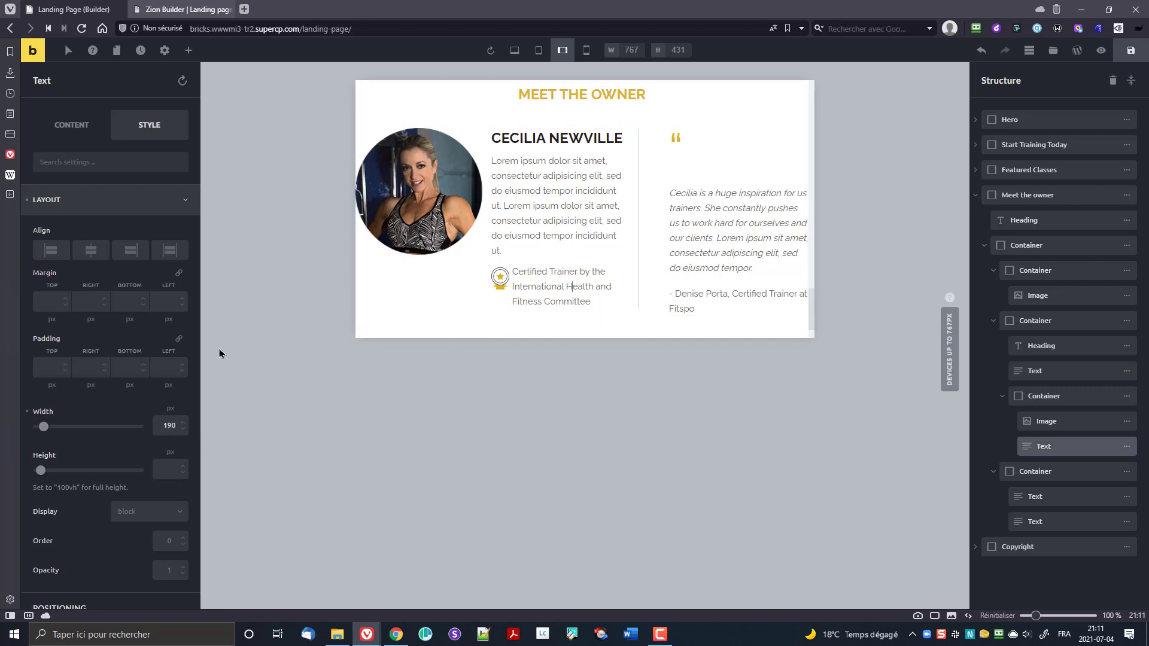
- Set the left margin of the testimonial's quotation mark to -35 px
click(678, 139)
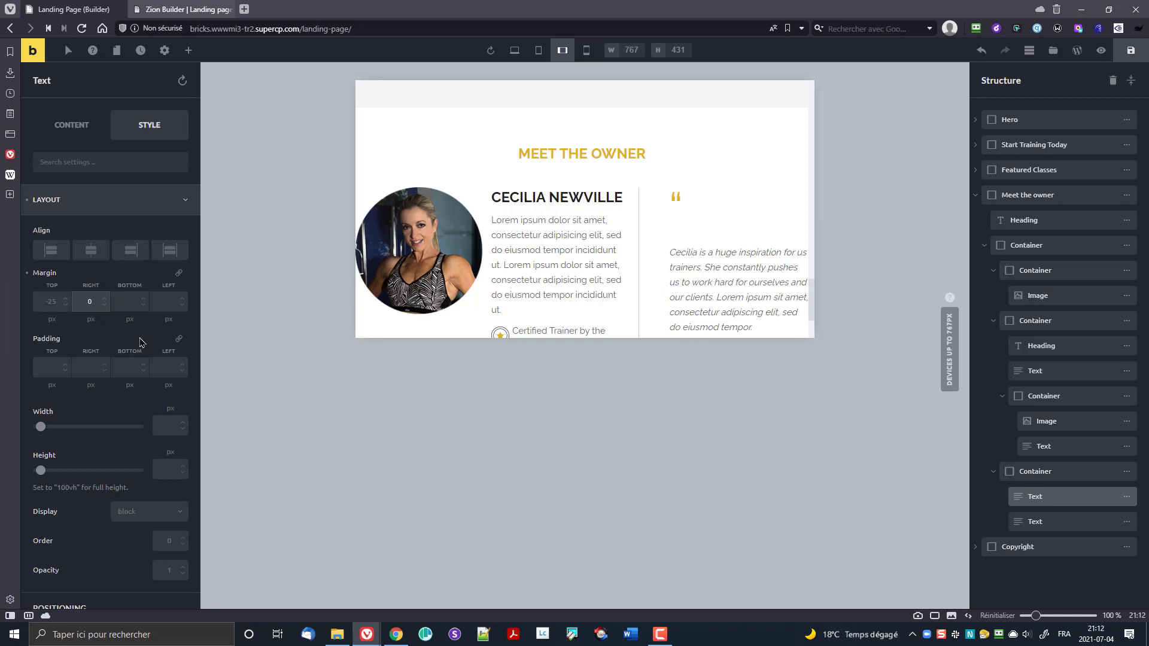
click(167, 304)
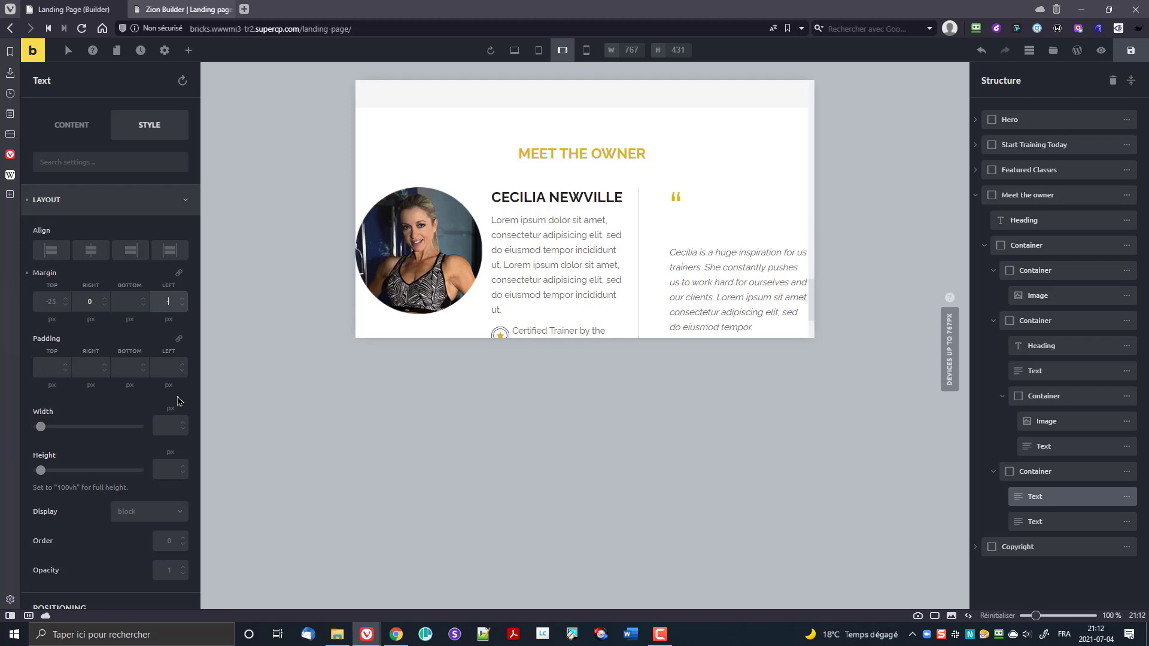
text(-20)
key(Right)
key(shift+Right)
text(5)
key(ctrl+a)
text(35)
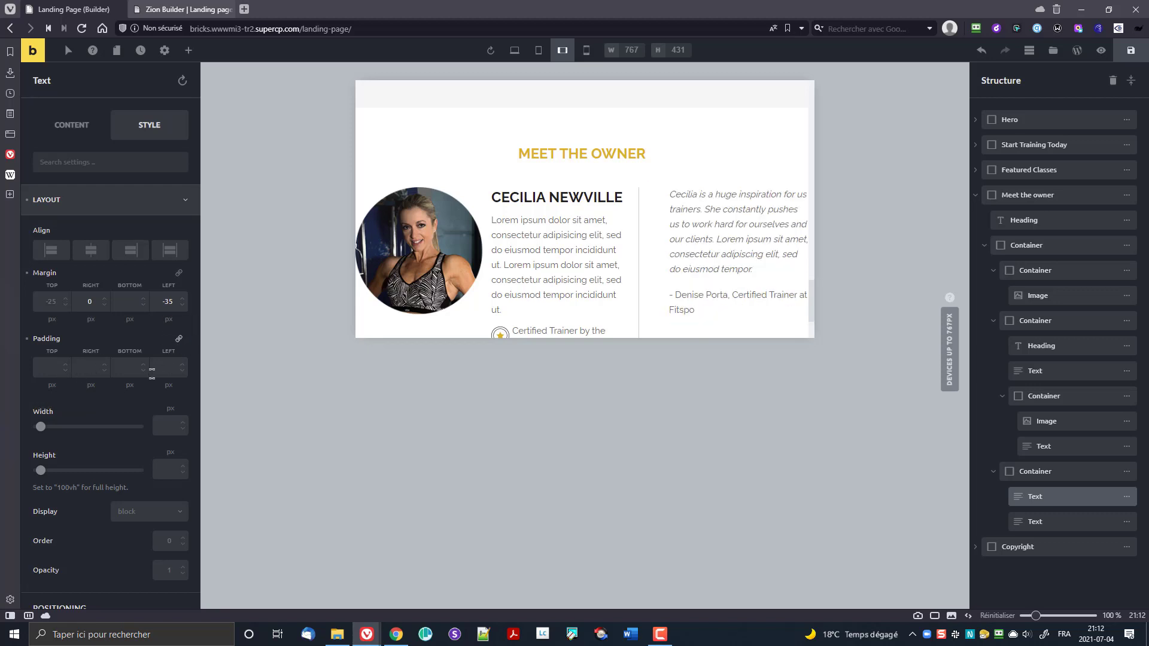
- Try a 0 px padding on all sides of the quotation mark and clear the padding values
click(169, 367)
text(0)
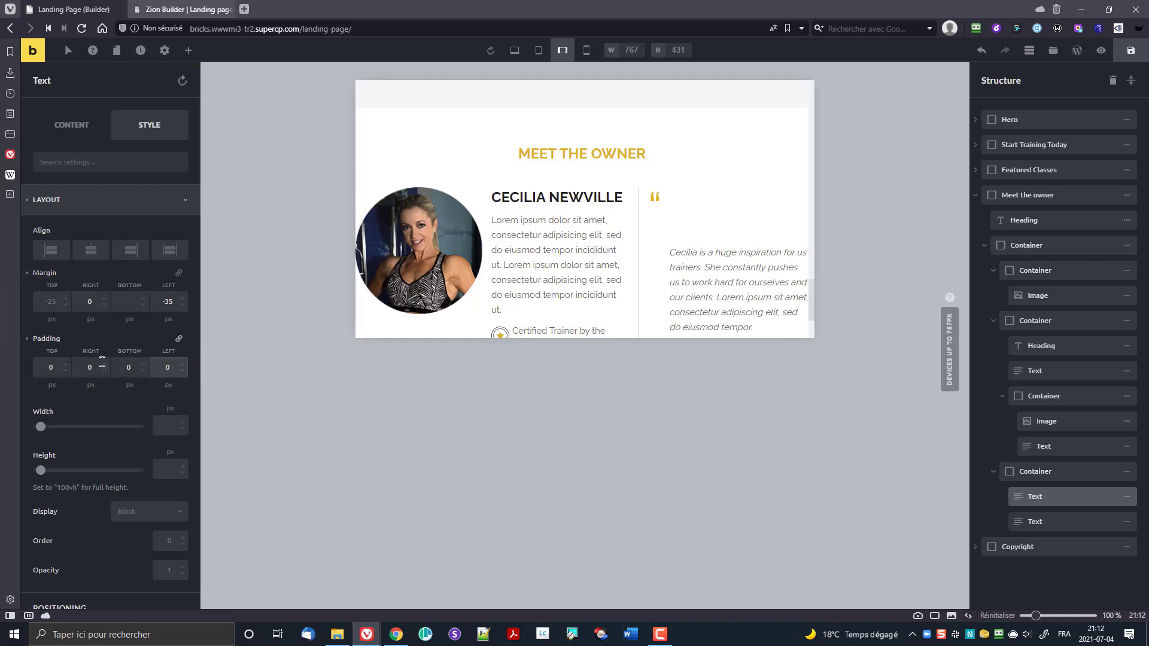
click(45, 369)
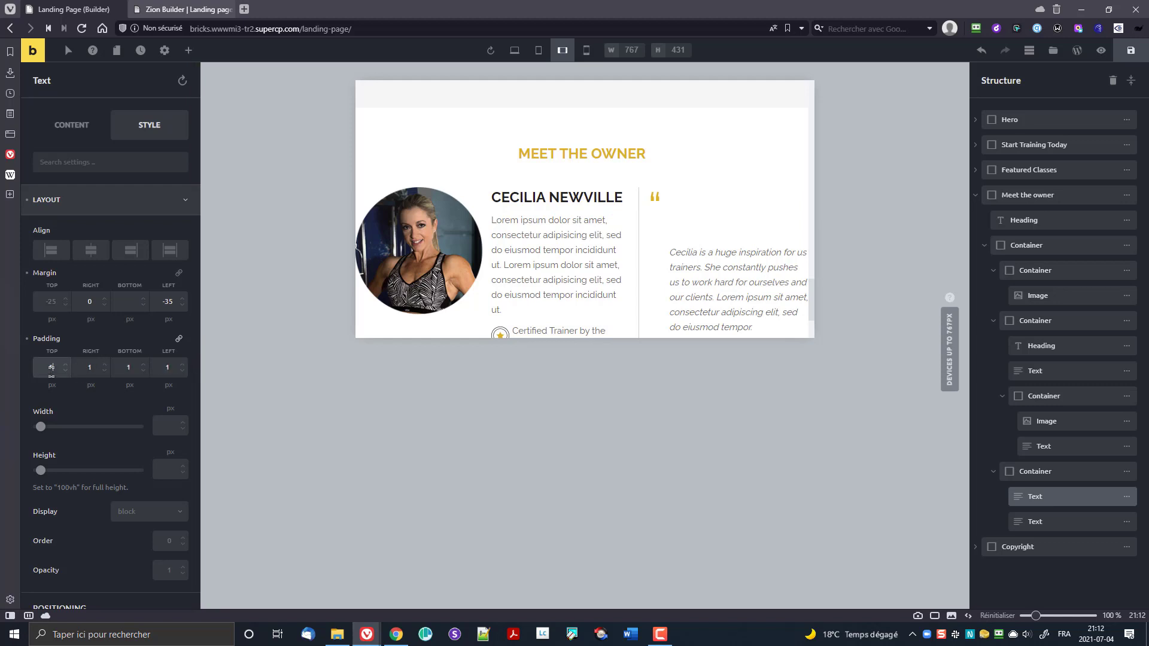
click(27, 340)
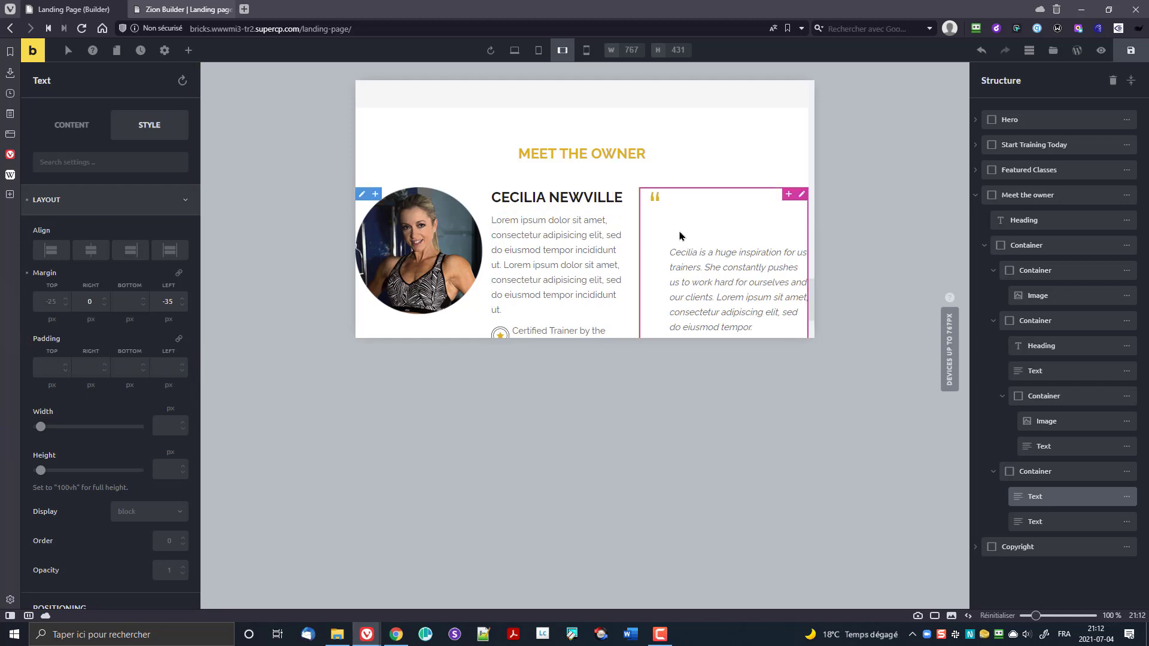
- Set the width of the testimonial text in the Meet the Owner section to 200 px
click(690, 264)
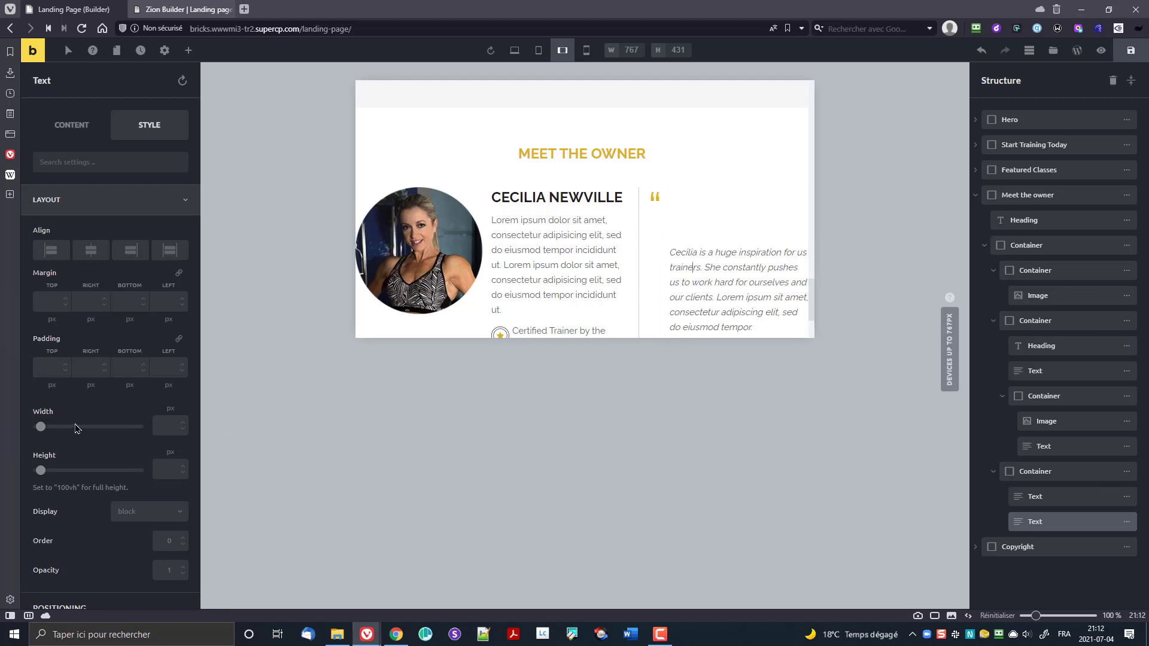
click(40, 427)
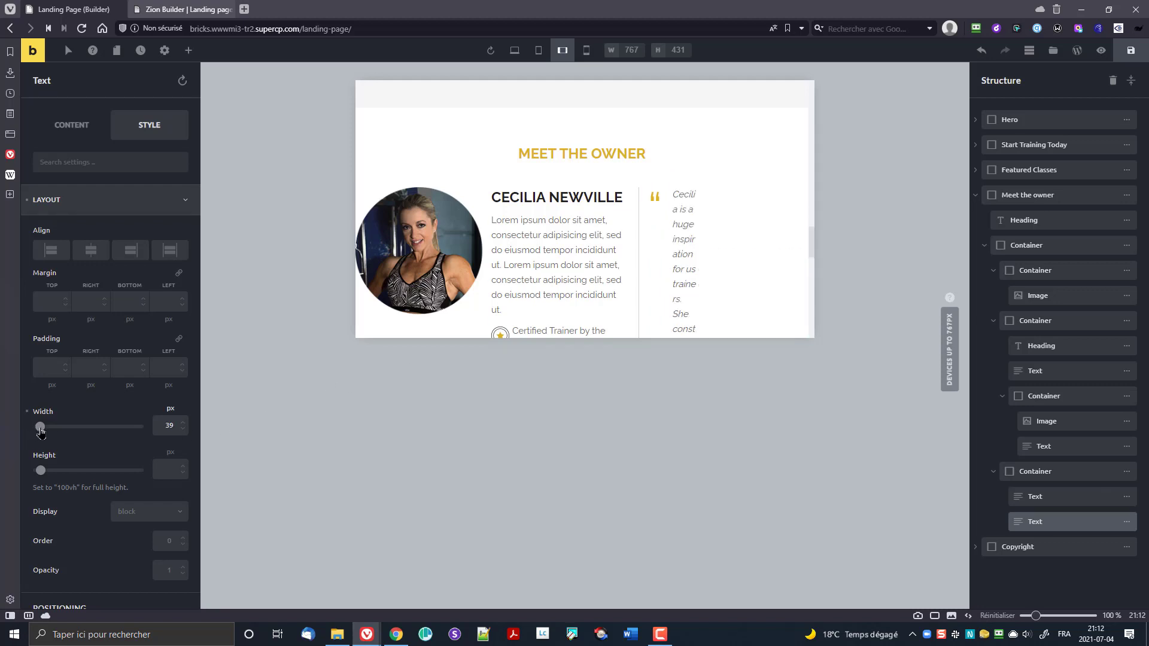
drag(40, 430, 51, 436)
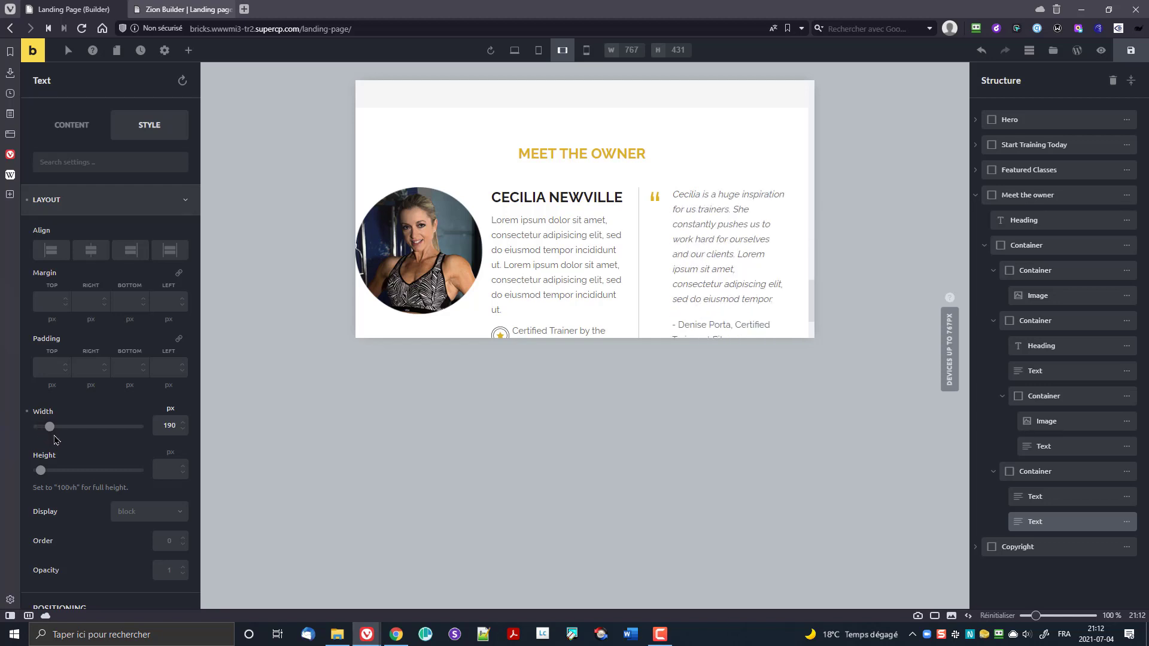
click(162, 425)
key(shift+Up)
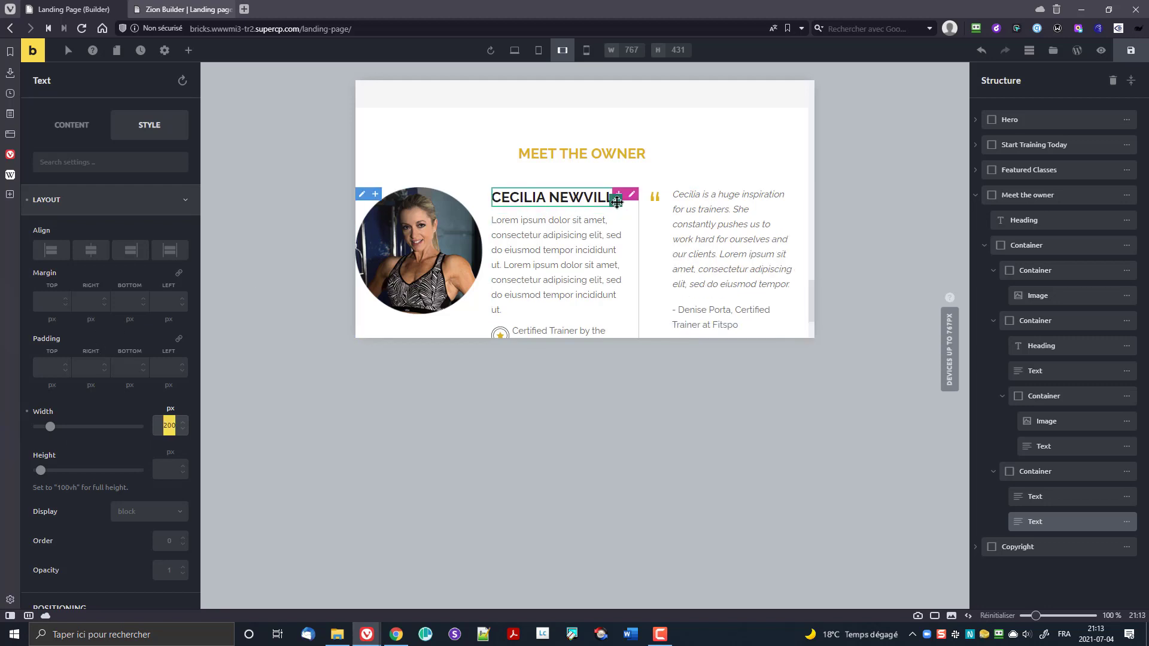
scroll(608, 214, down, 1)
scroll(672, 277, down, 1)
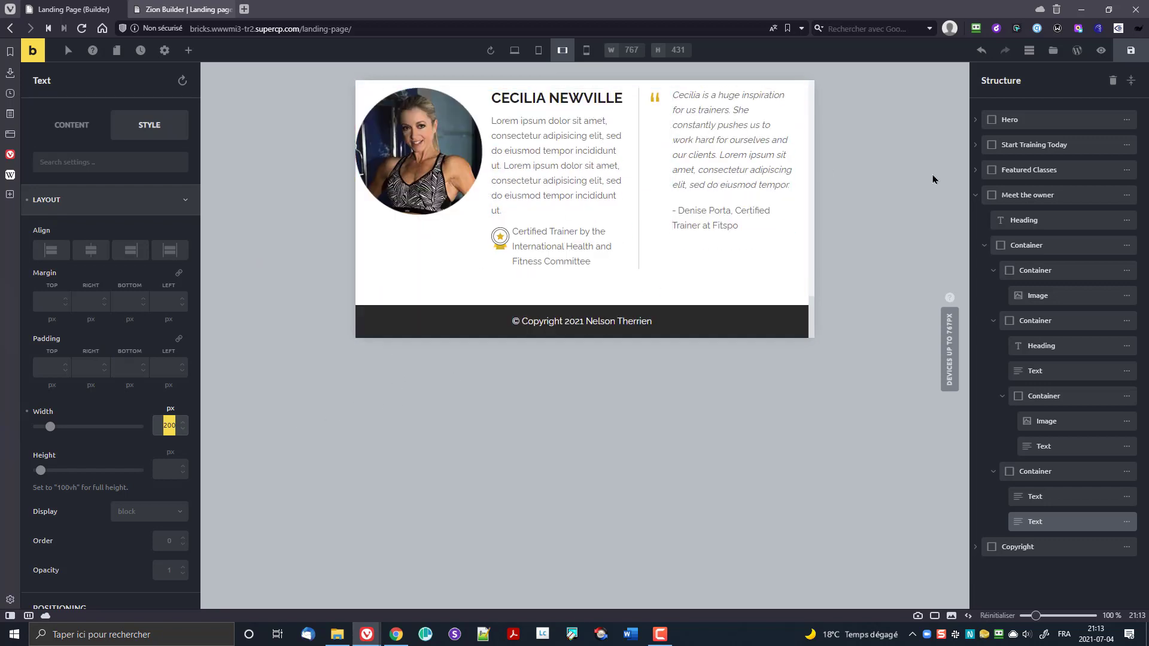
- Save the landing page and return to the hero section to review the mobile landscape layout
click(1130, 50)
scroll(672, 244, up, 15)
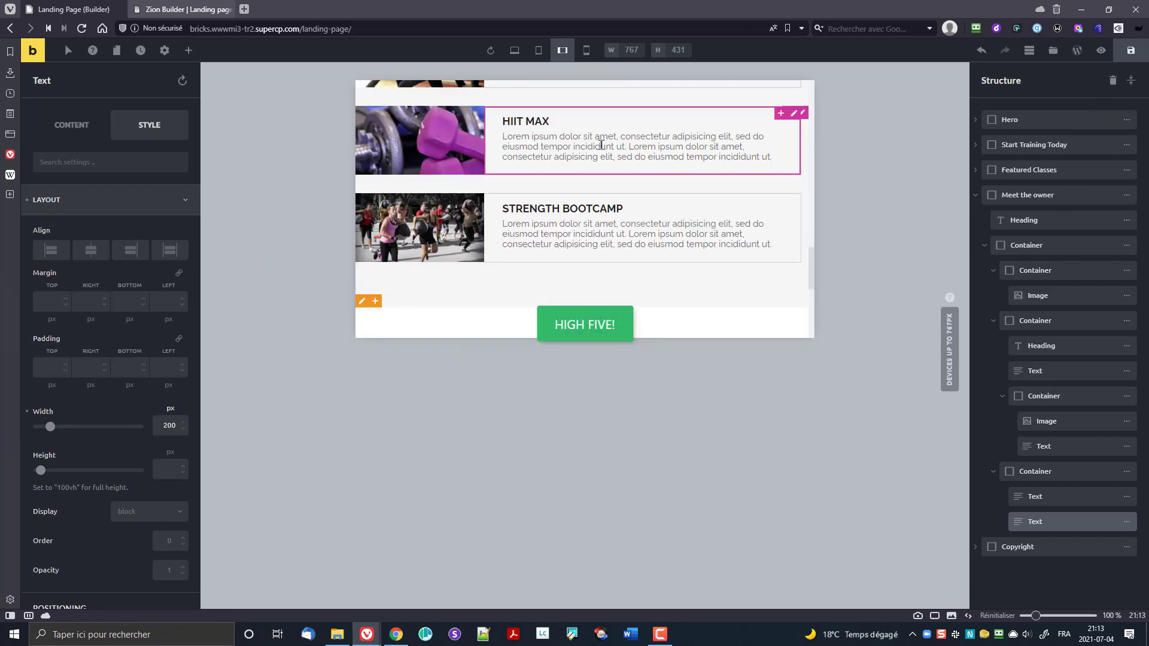
scroll(609, 228, up, 3)
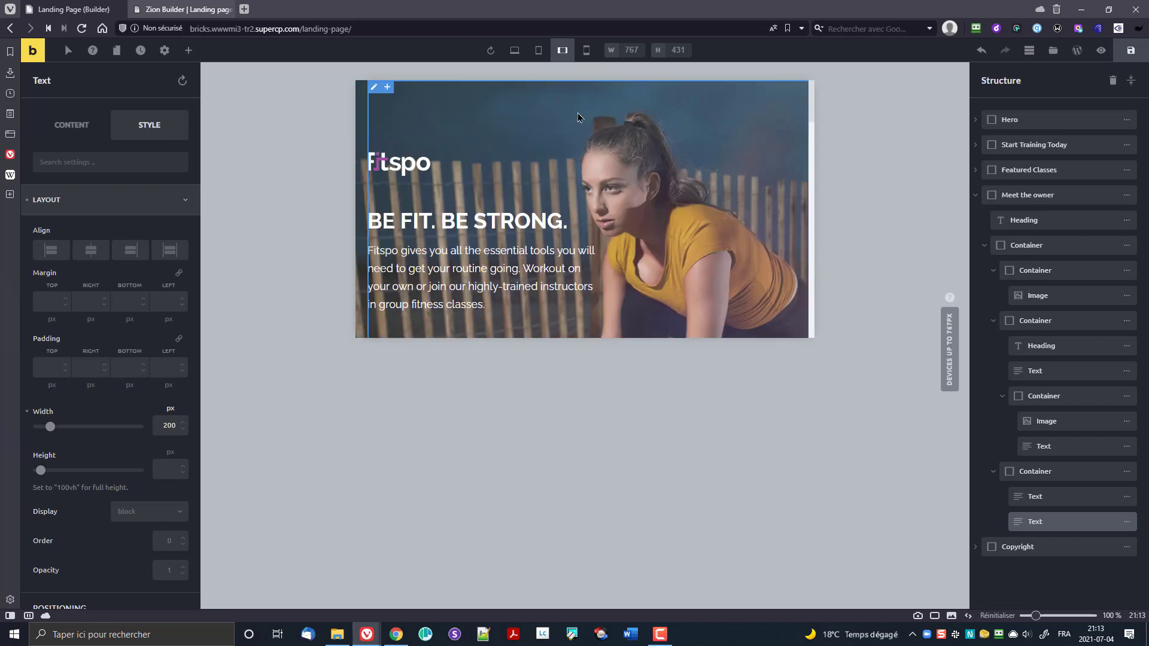
- Switch to the mobile portrait layout and review the page down to the Featured Classes section
click(586, 50)
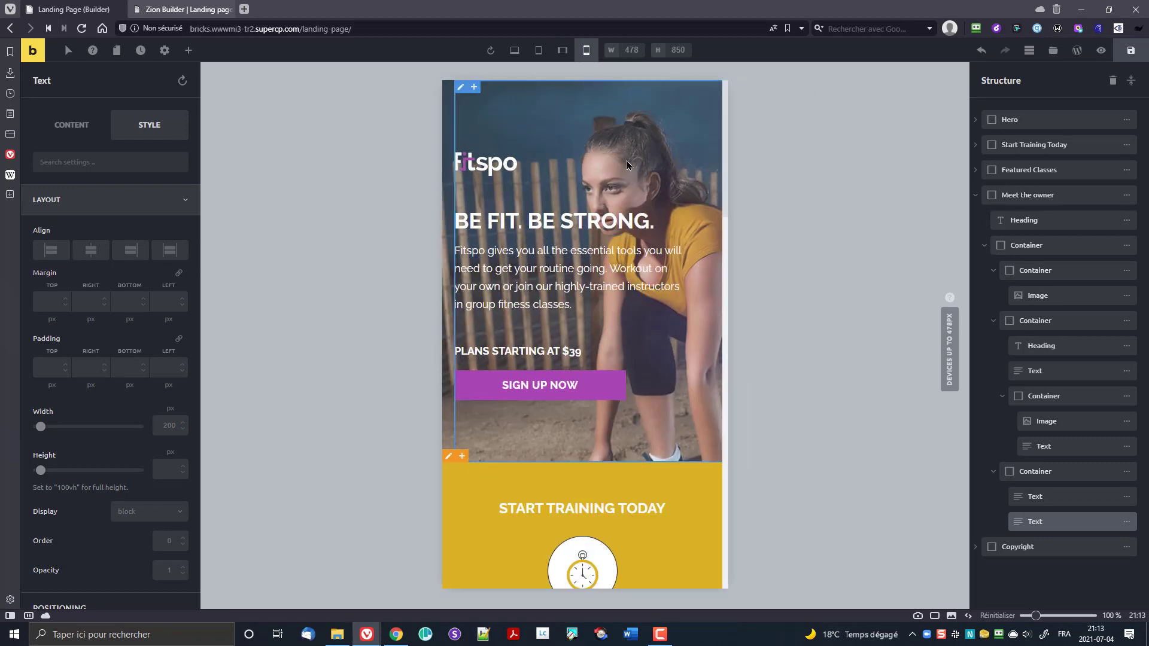
scroll(594, 389, down, 3)
scroll(628, 360, down, 5)
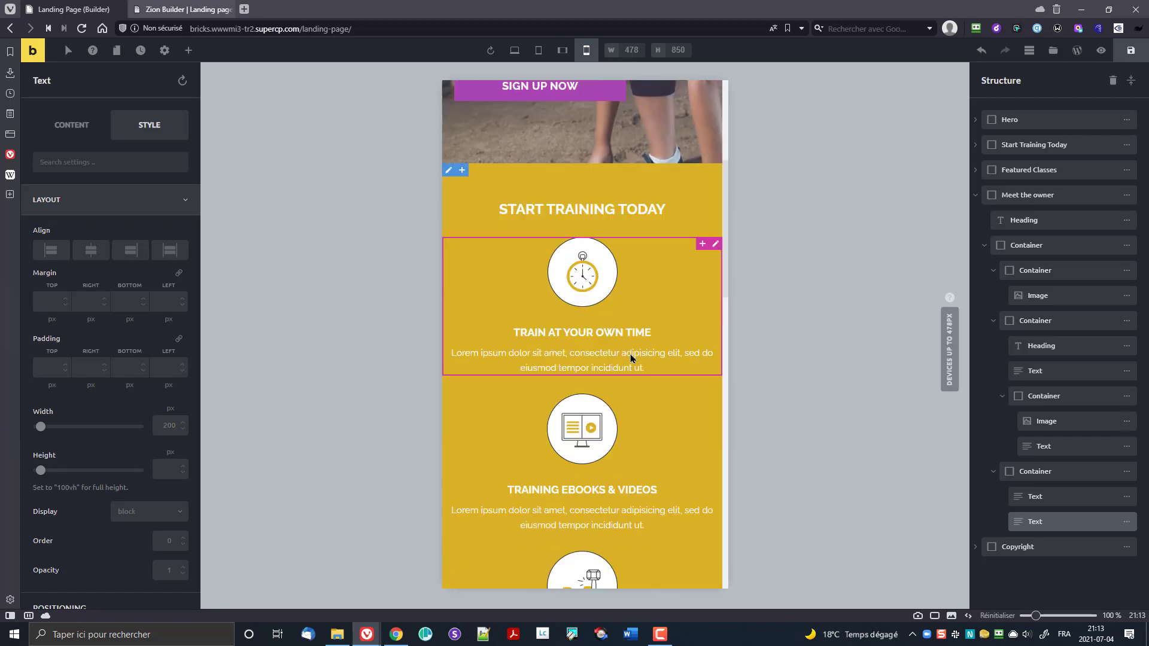
scroll(631, 360, down, 5)
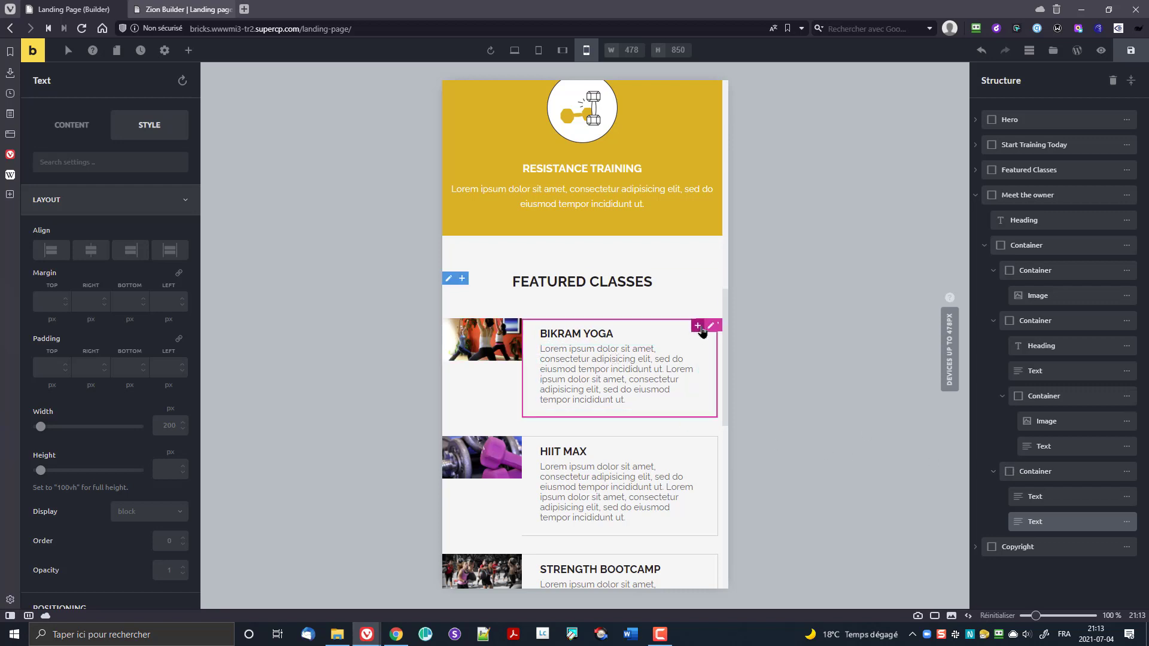
- Set the direction of the Bikram Yoga card's outer container to vertical so its image and text stack
click(709, 326)
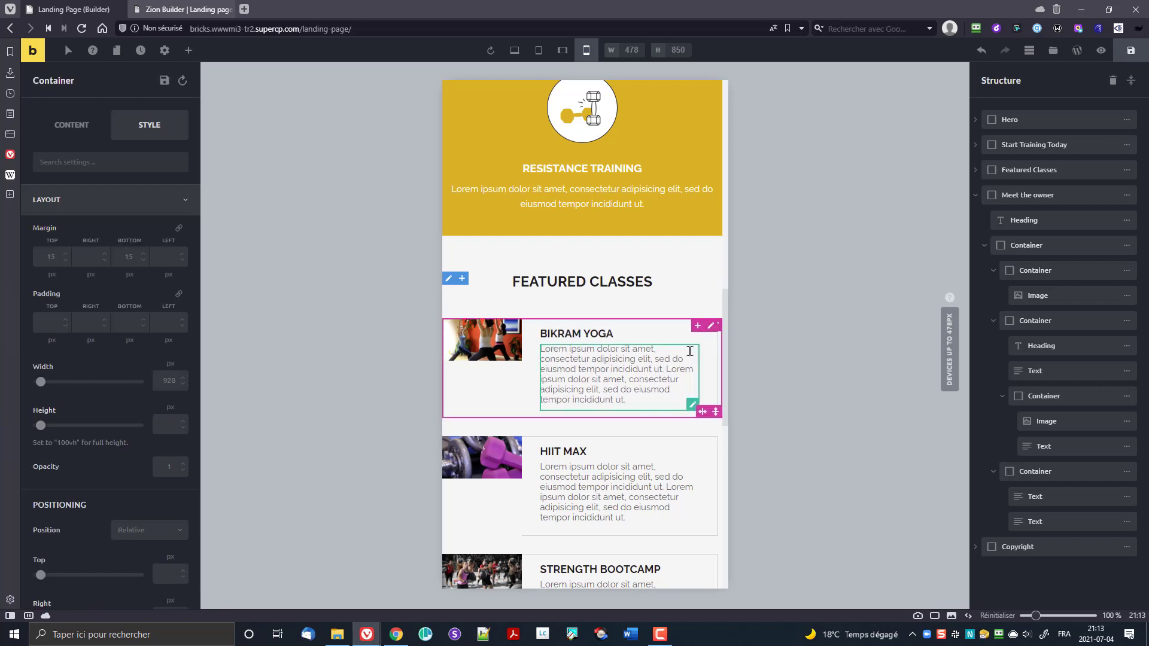
click(979, 197)
click(976, 171)
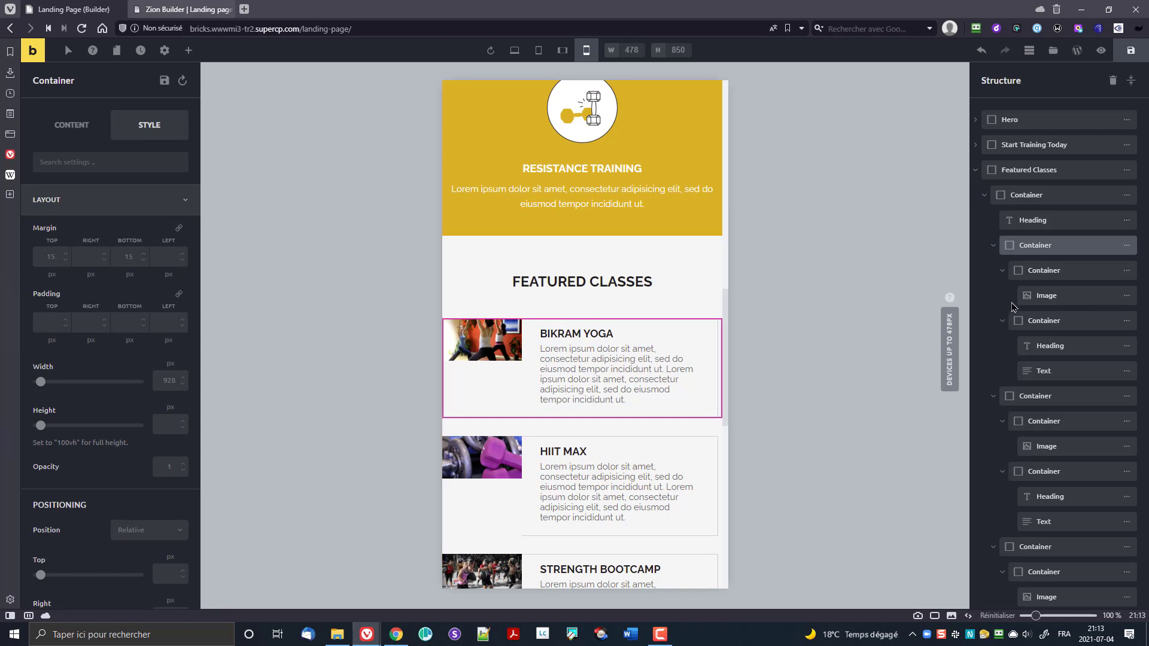
click(1070, 270)
click(1068, 245)
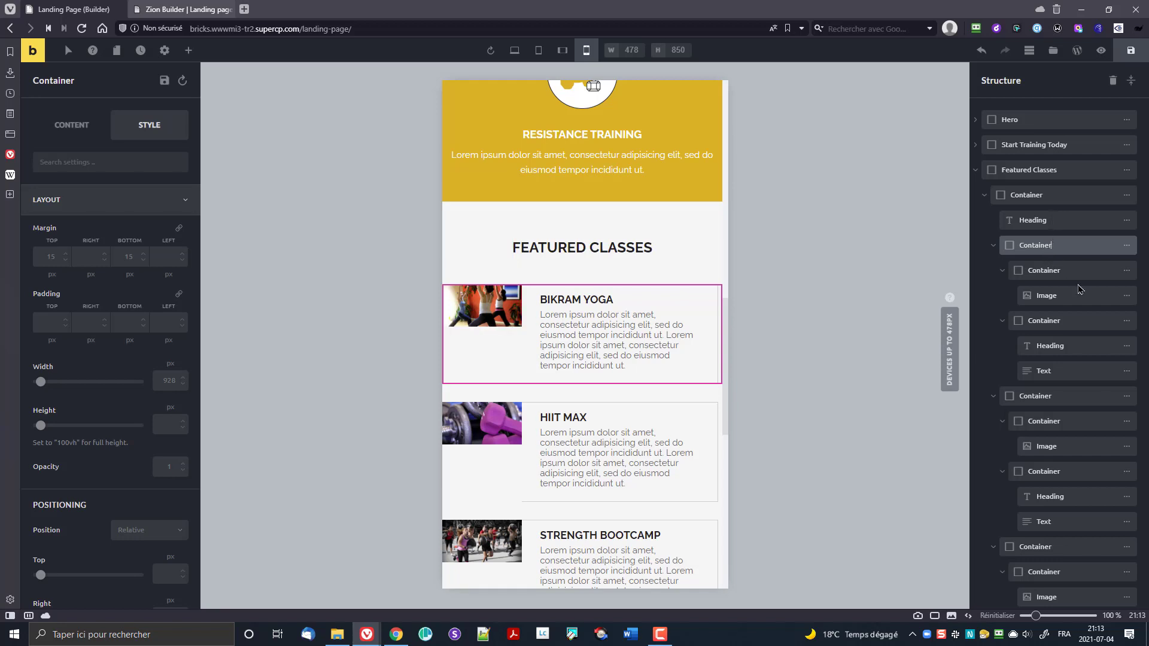
click(1069, 274)
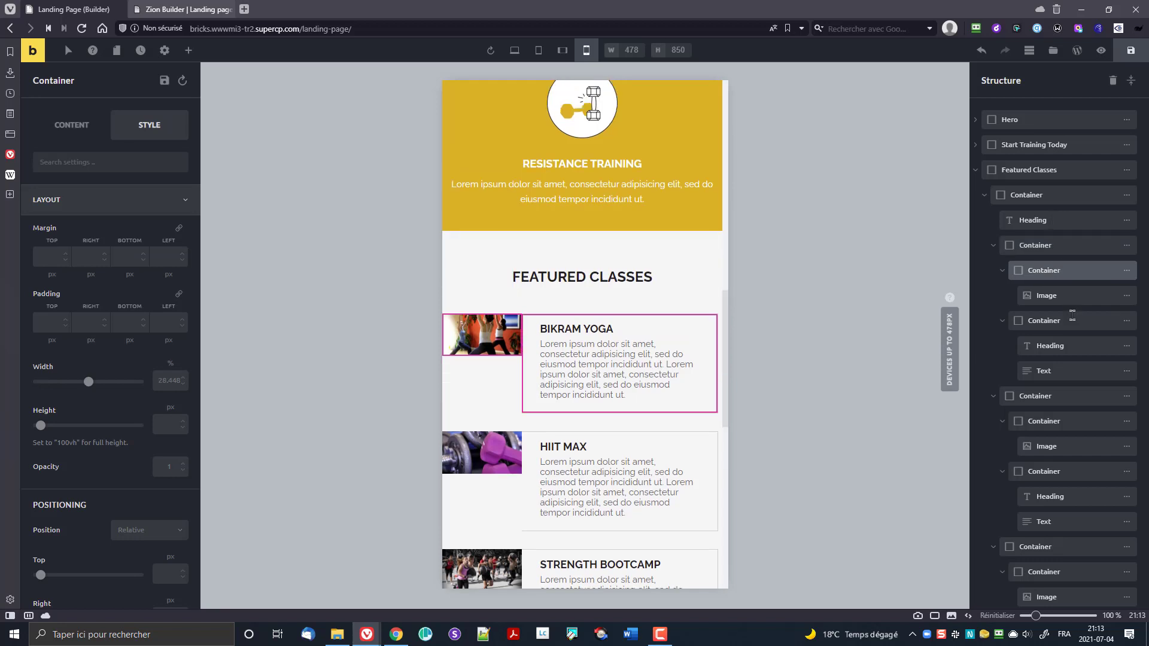
click(1072, 319)
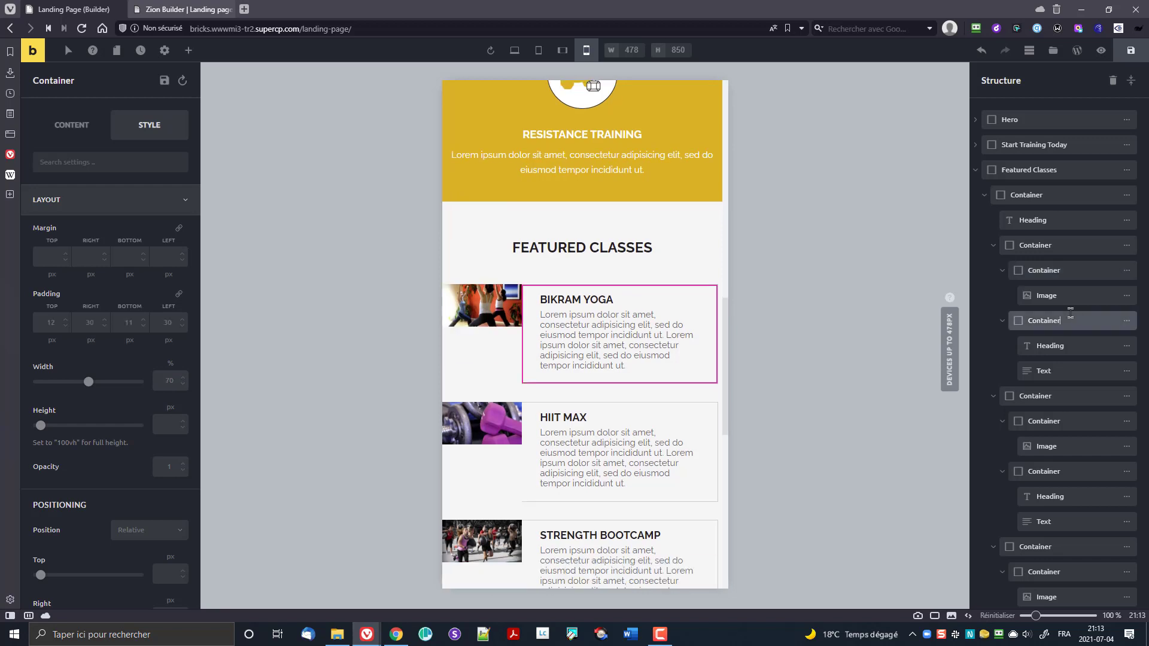
click(1047, 245)
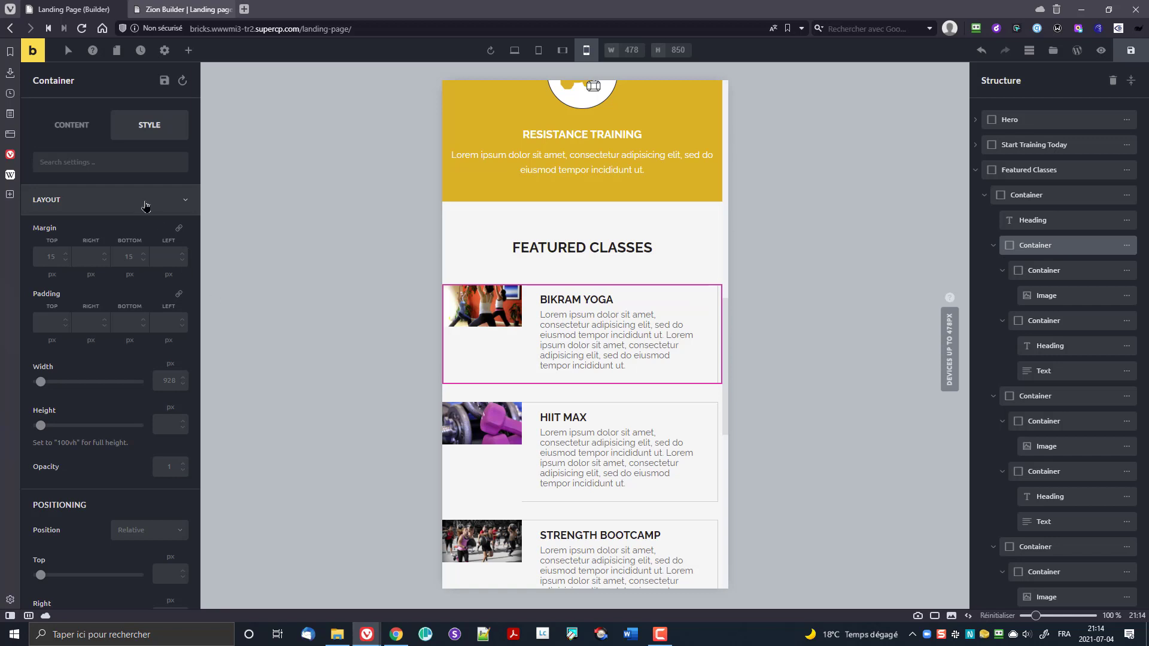
click(96, 126)
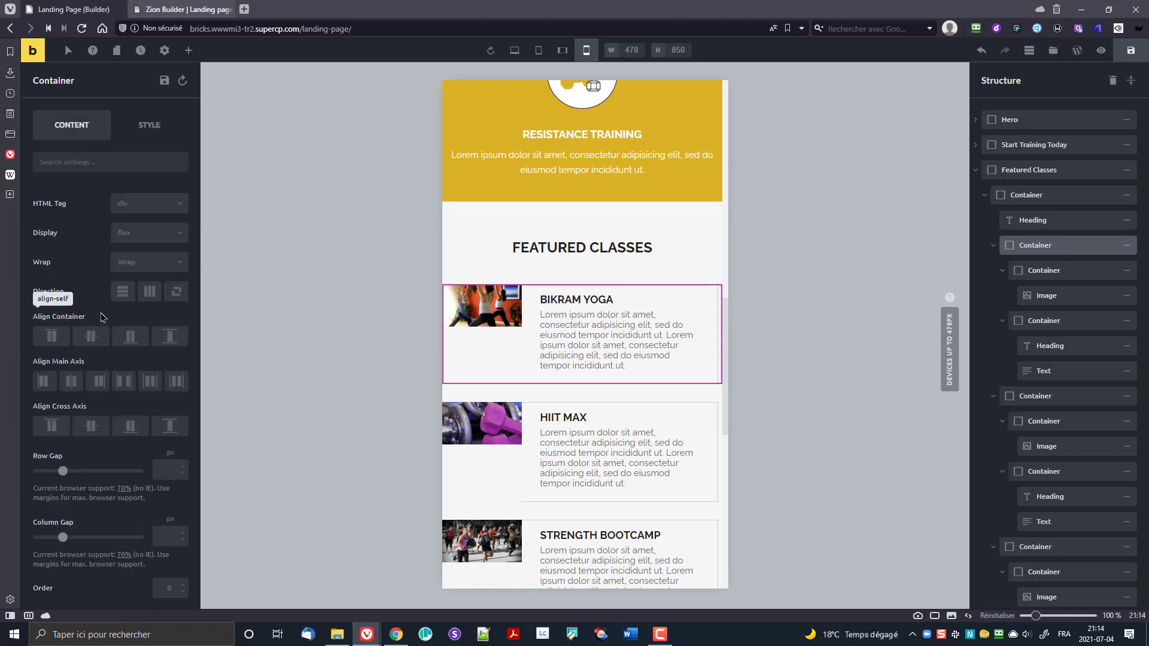
click(122, 293)
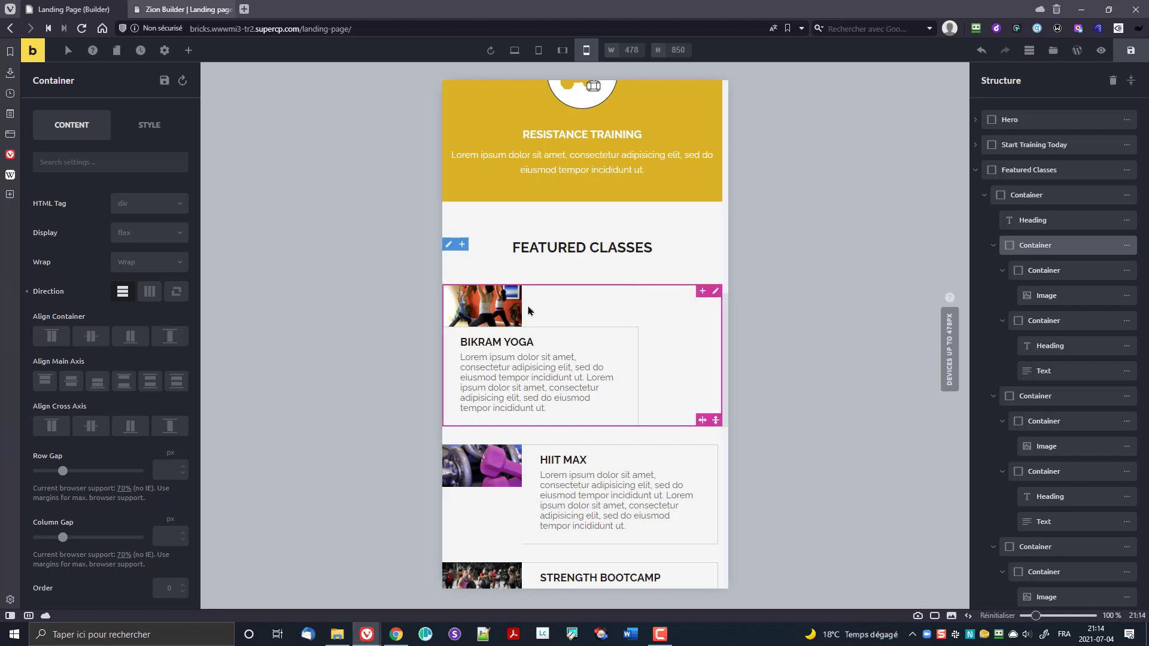
- Try the Stretch alignment on the Bikram Yoga image's container and clear the alignment settings
click(1053, 271)
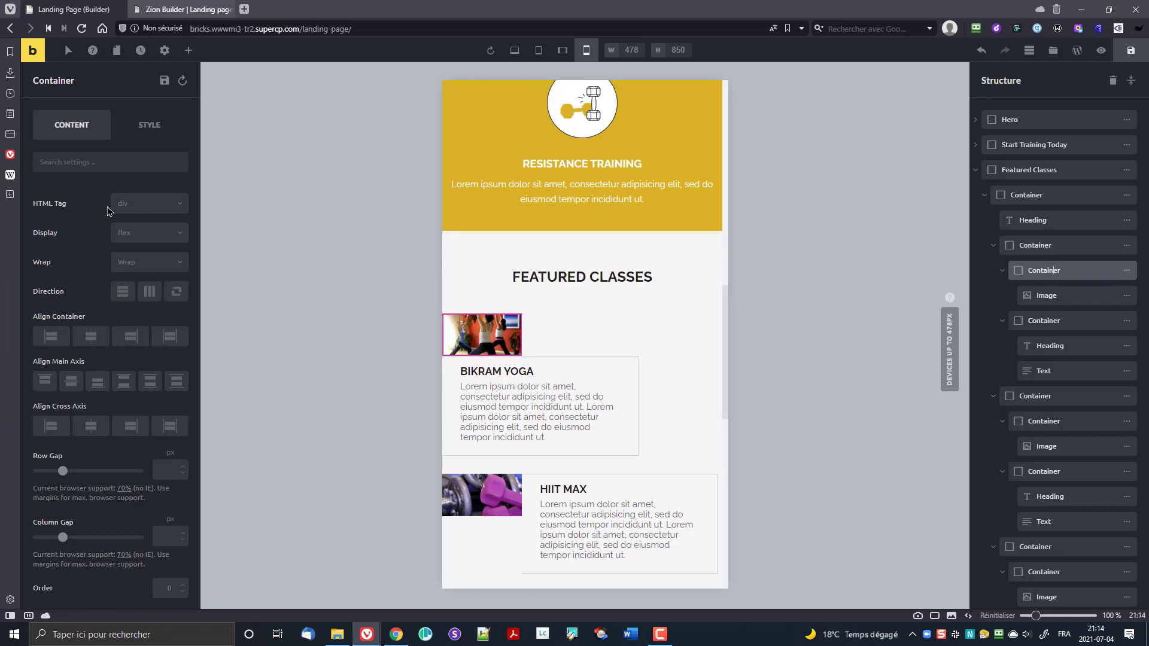
click(172, 339)
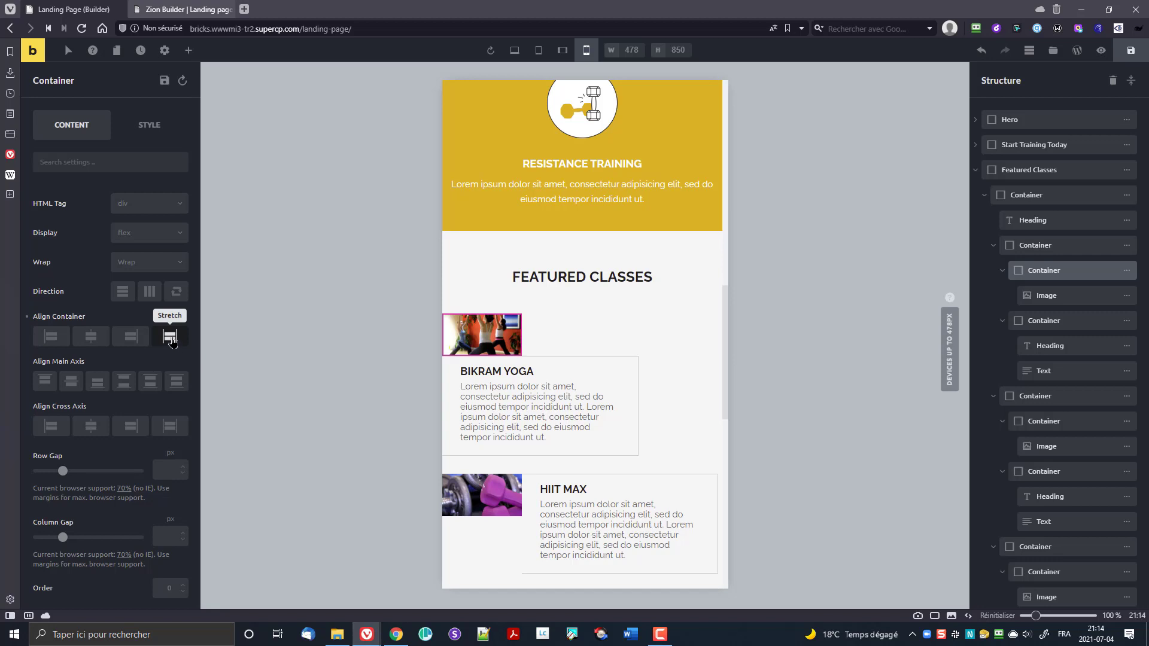
click(172, 426)
click(171, 338)
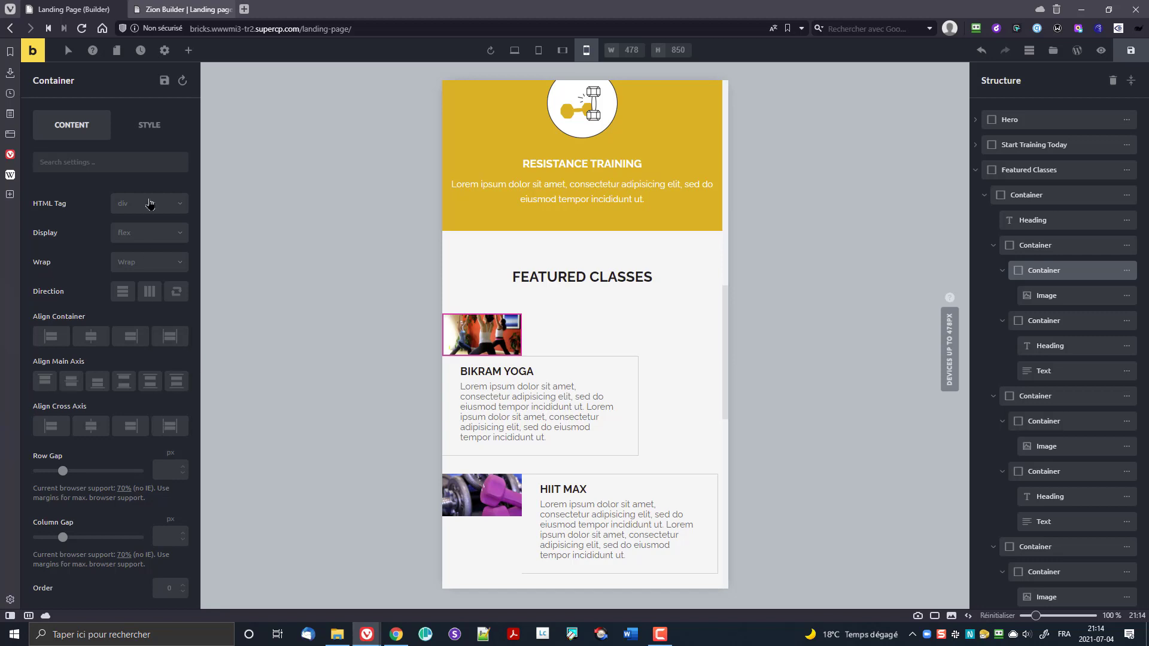
- Set the width of the container holding the Bikram Yoga image to 100%
click(154, 135)
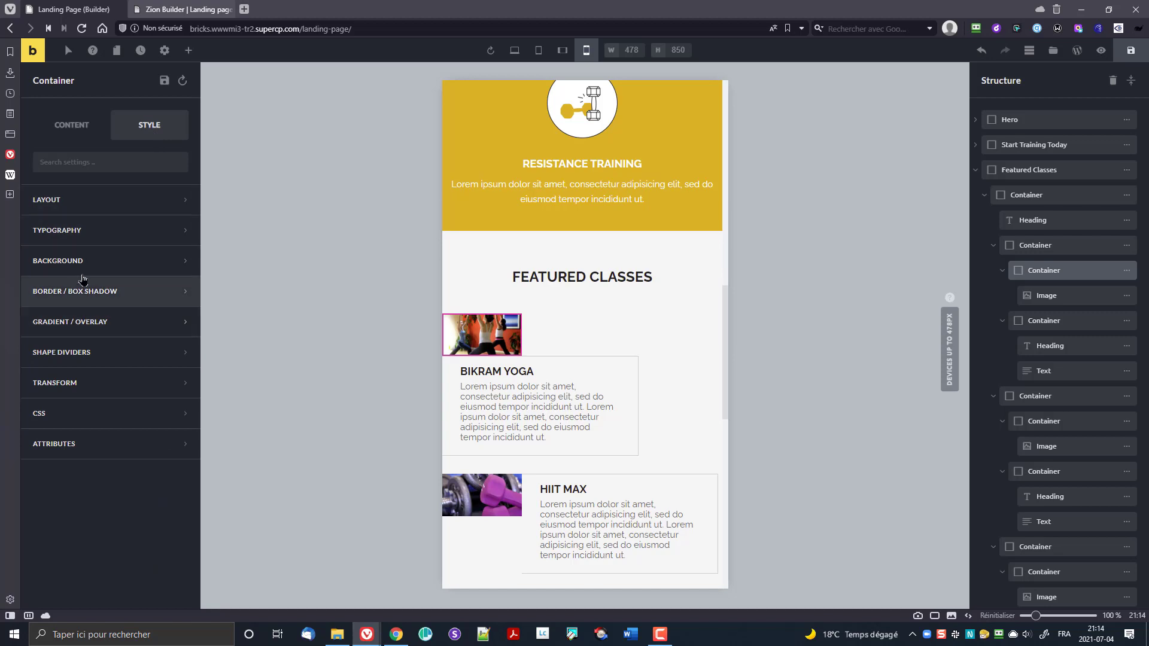
click(78, 201)
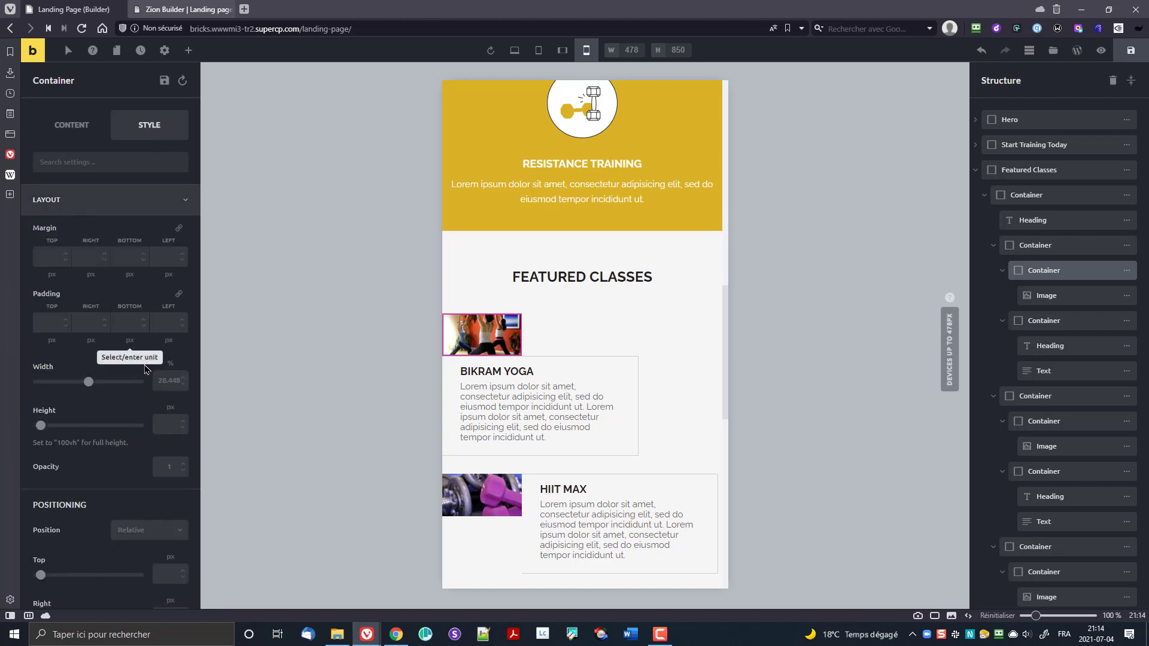
click(172, 365)
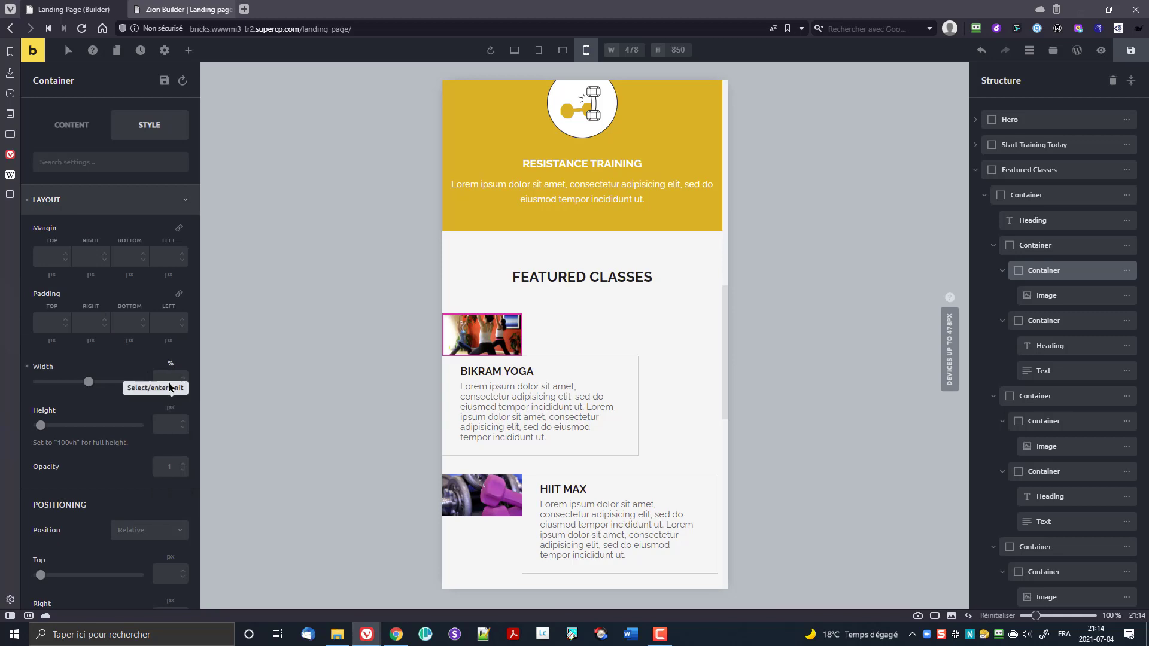
click(166, 381)
text(100)
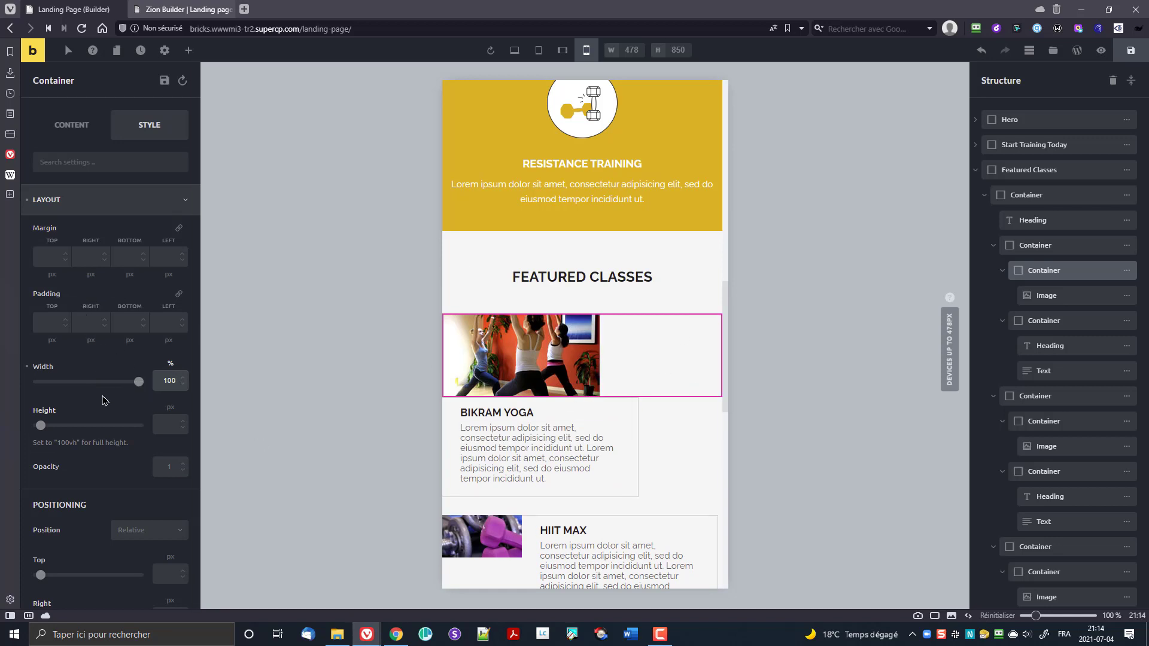
- Centre the Bikram Yoga image within its container along the cross axis
scroll(105, 314, down, 10)
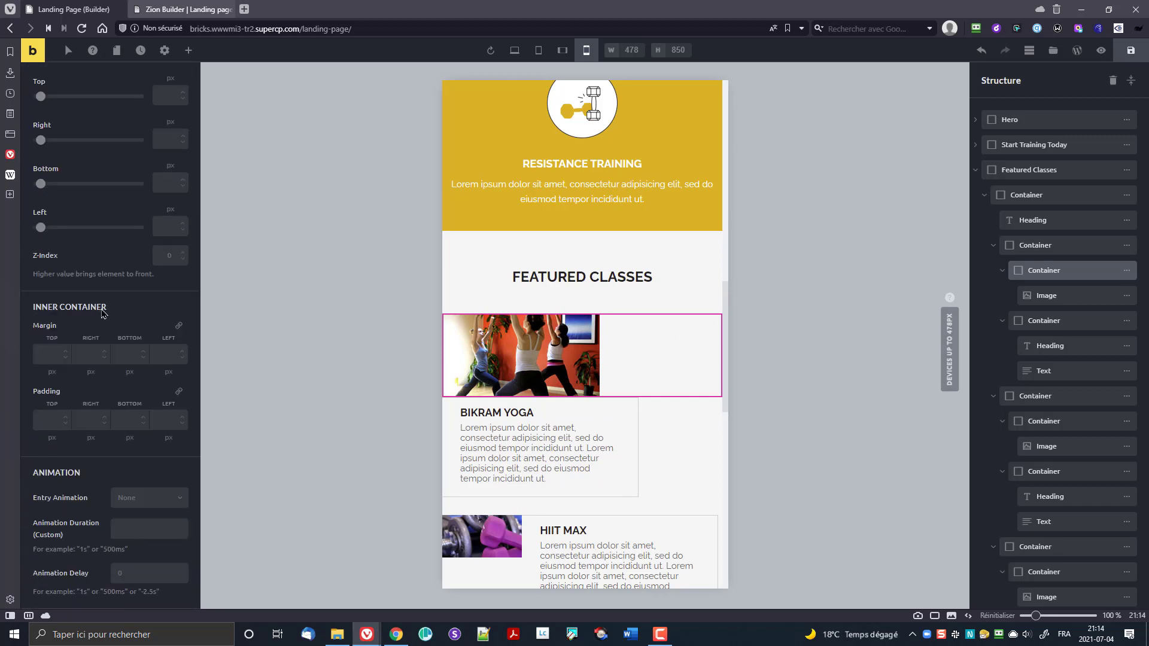
scroll(118, 429, up, 10)
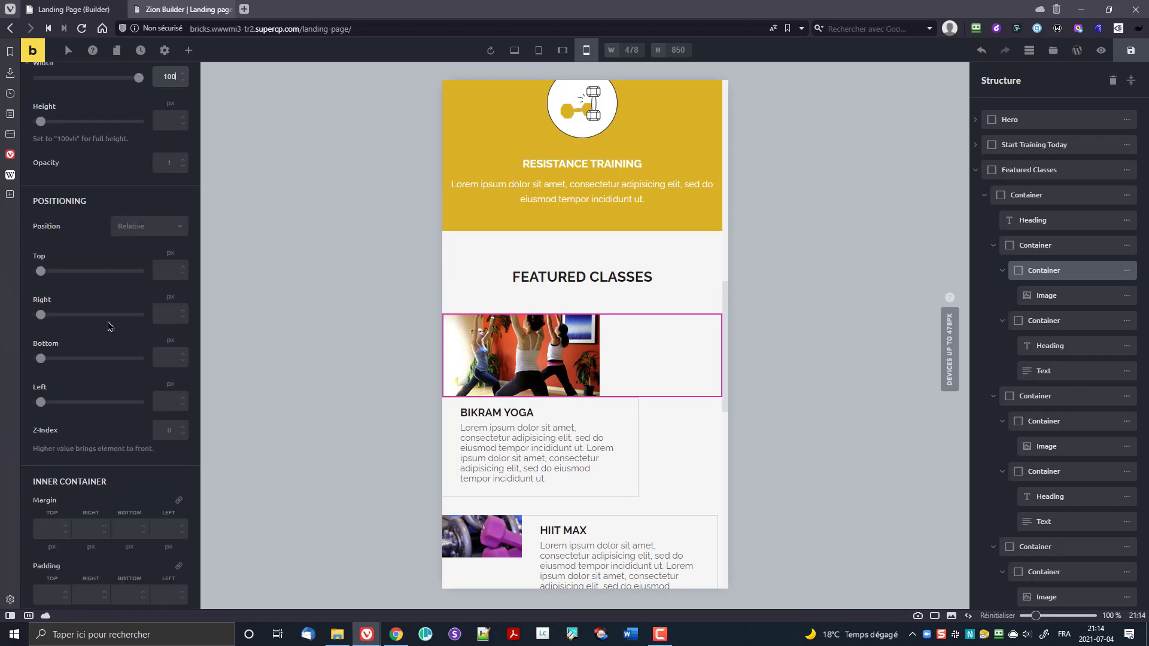
click(70, 130)
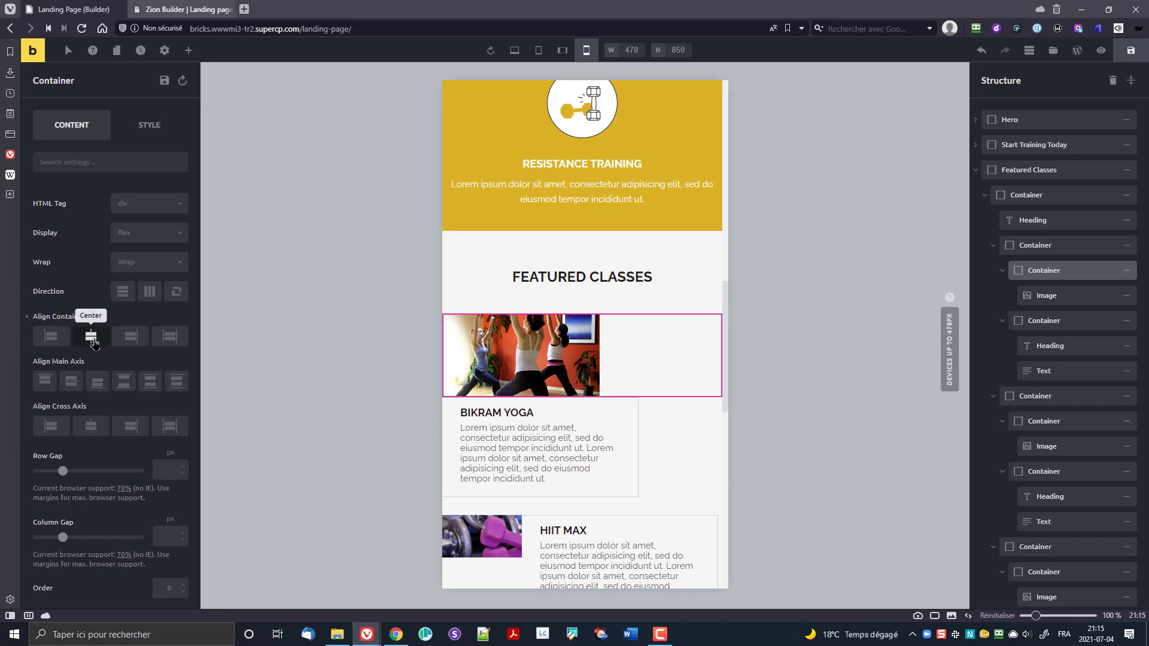
click(91, 428)
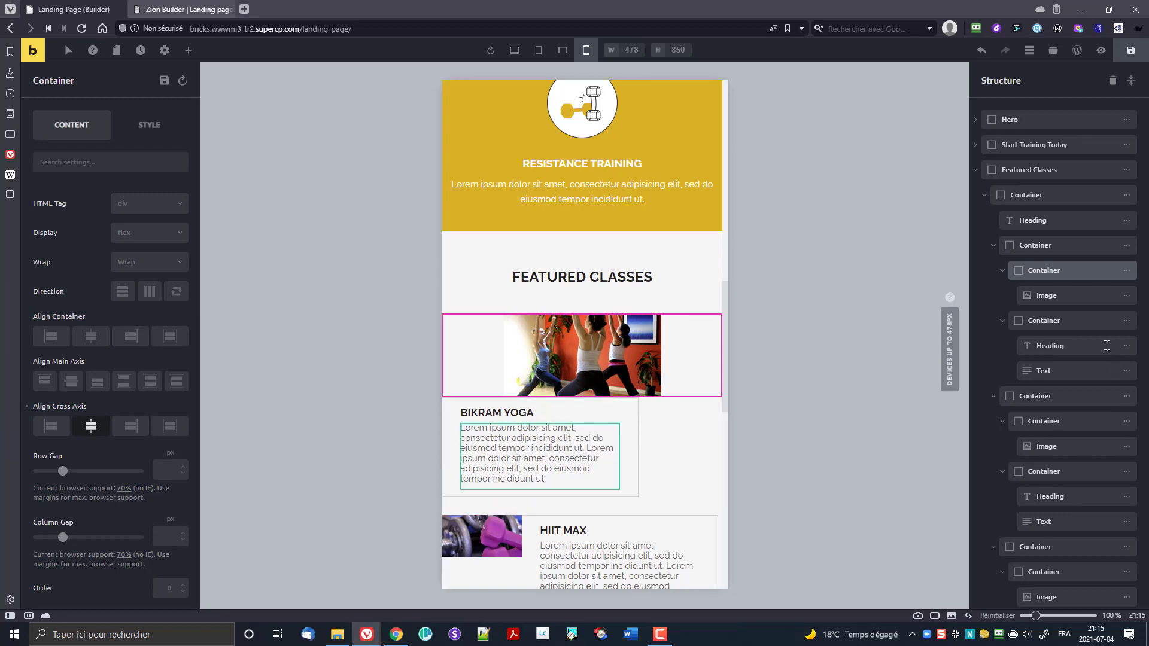
- Set the width of the Bikram Yoga text container to 100%
click(1057, 321)
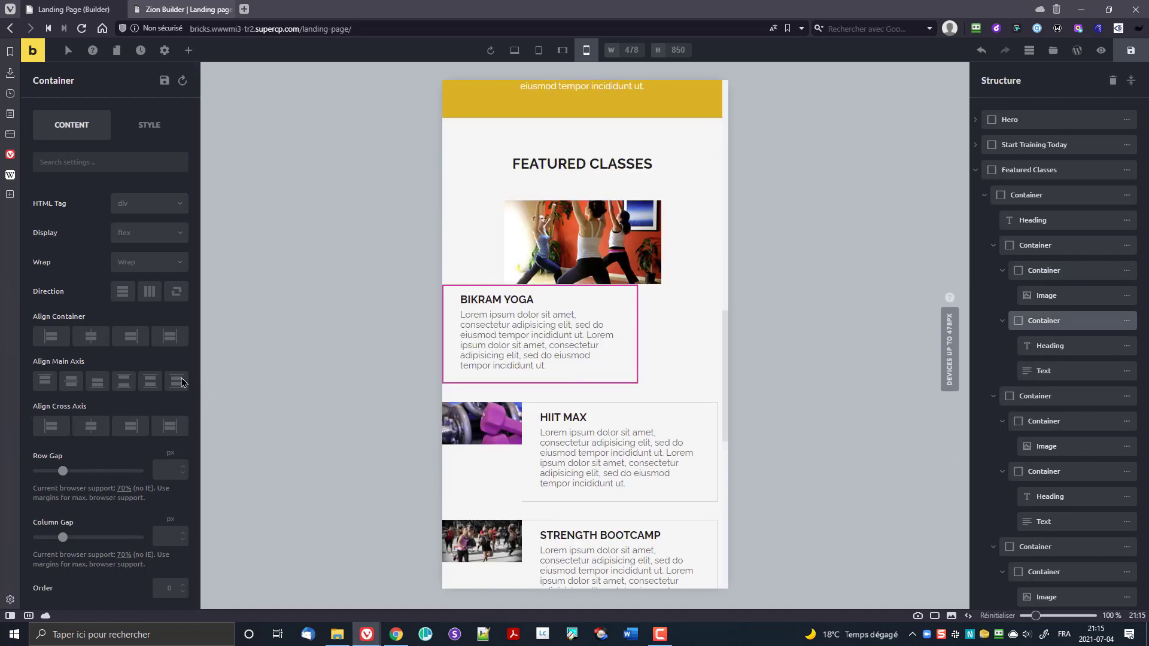
click(149, 129)
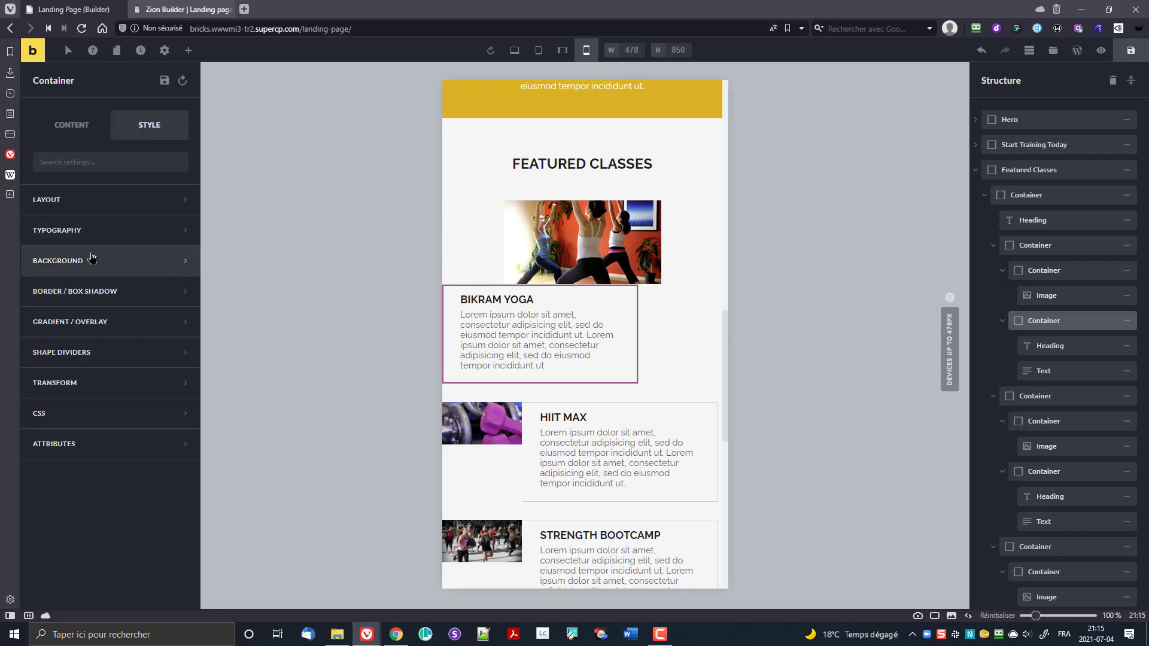
click(91, 200)
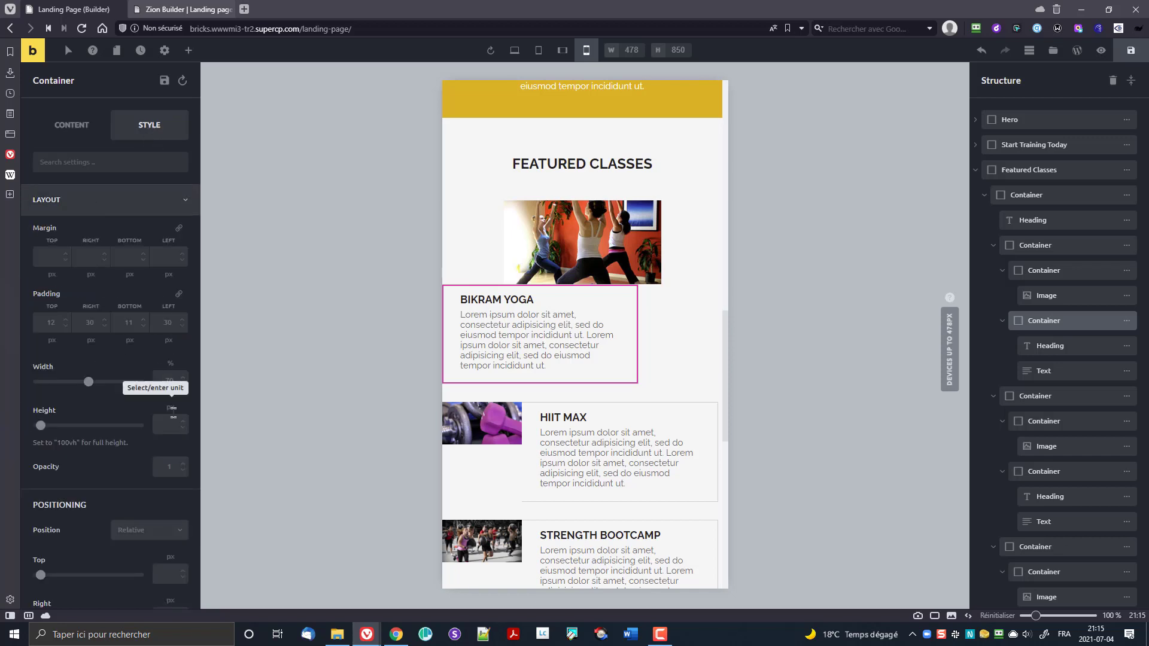
click(168, 381)
text(1)
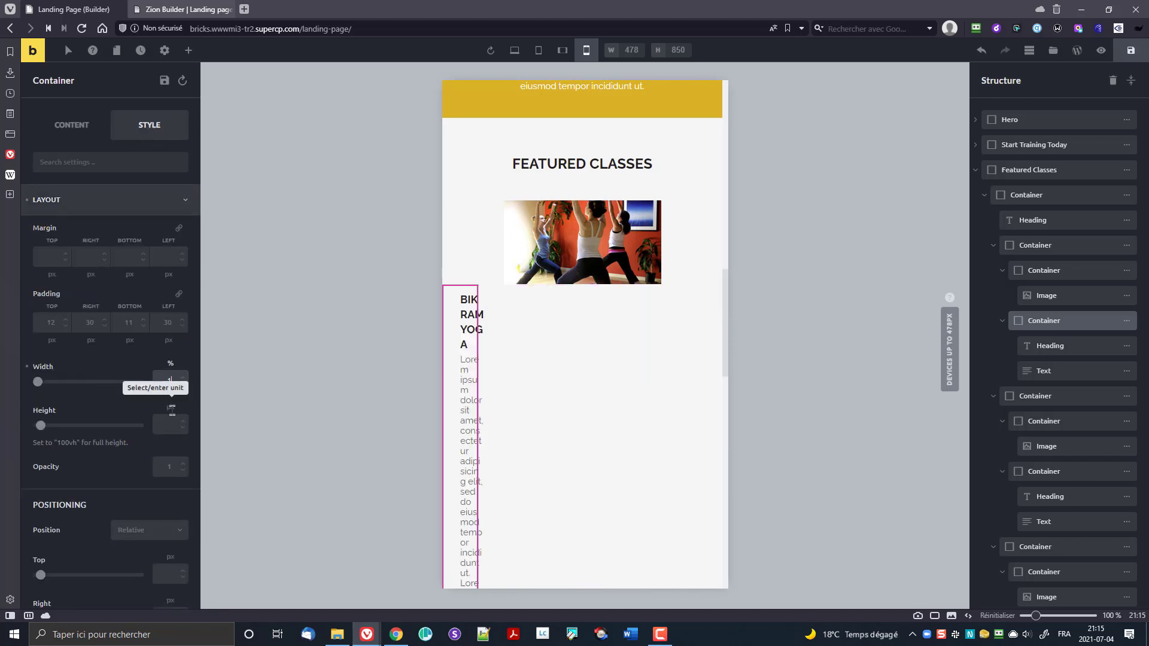
text(00)
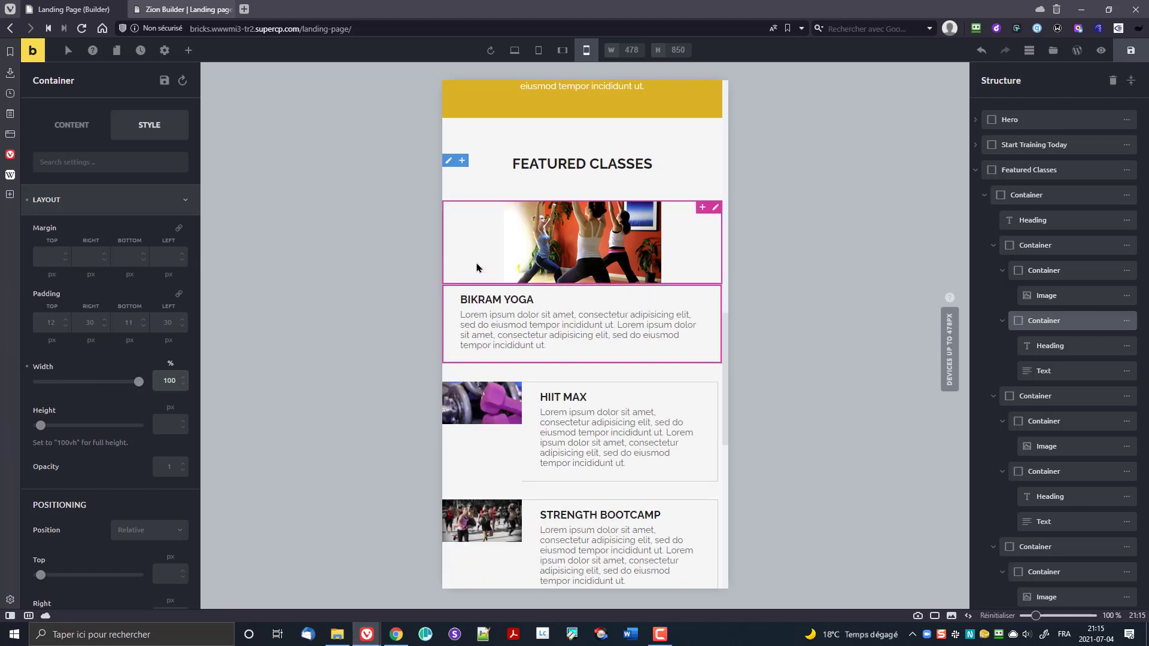
- Add a 1 px left border to the Bikram Yoga text container
scroll(62, 332, down, 12)
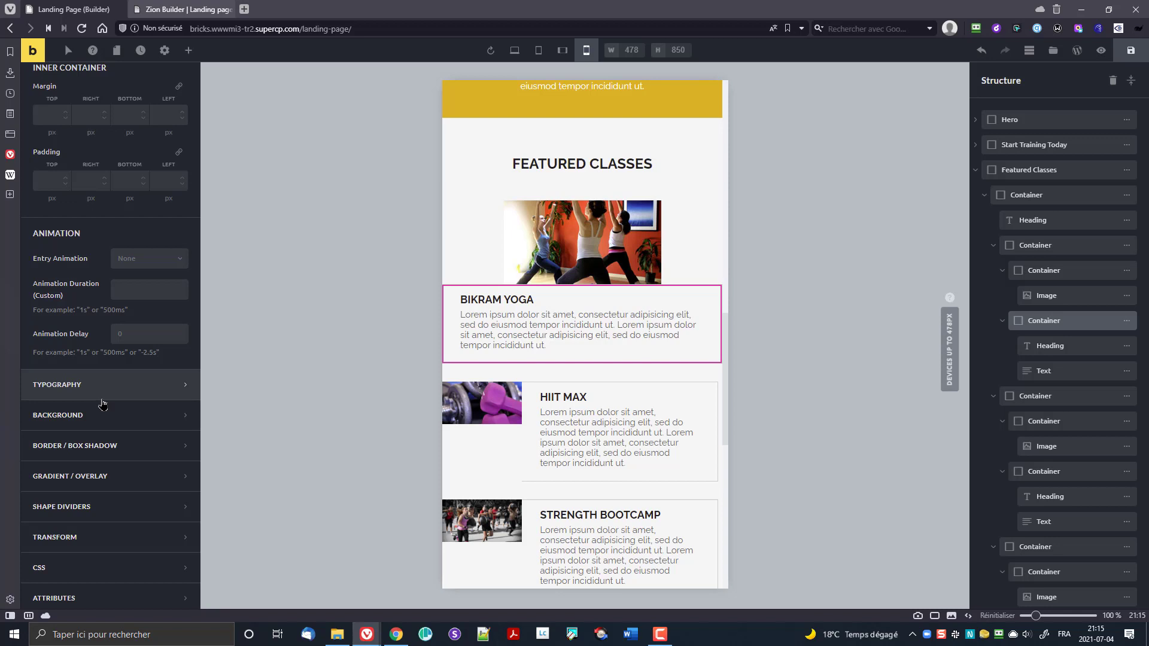
scroll(102, 416, down, 1)
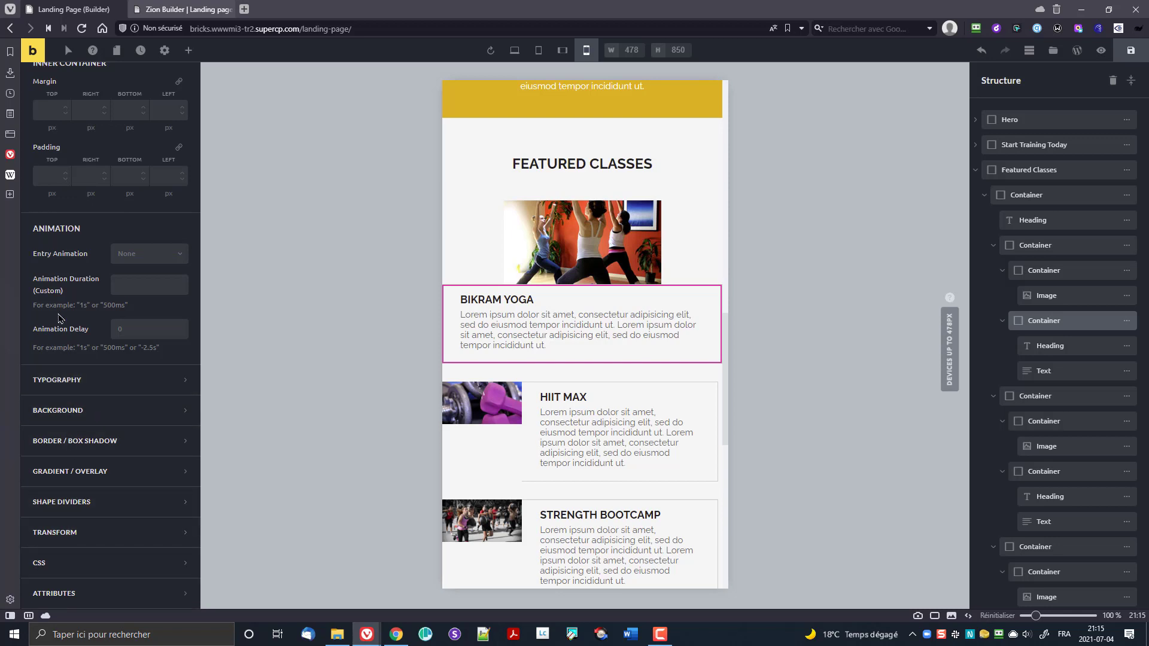
scroll(63, 317, up, 5)
scroll(78, 304, down, 6)
click(100, 444)
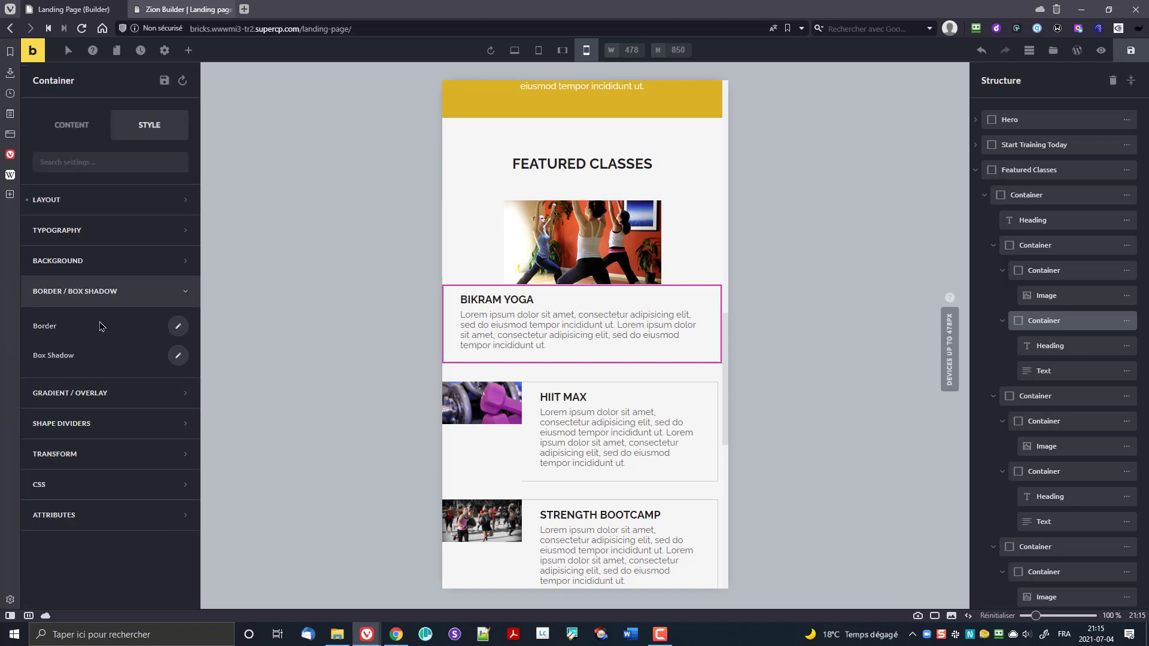
click(178, 326)
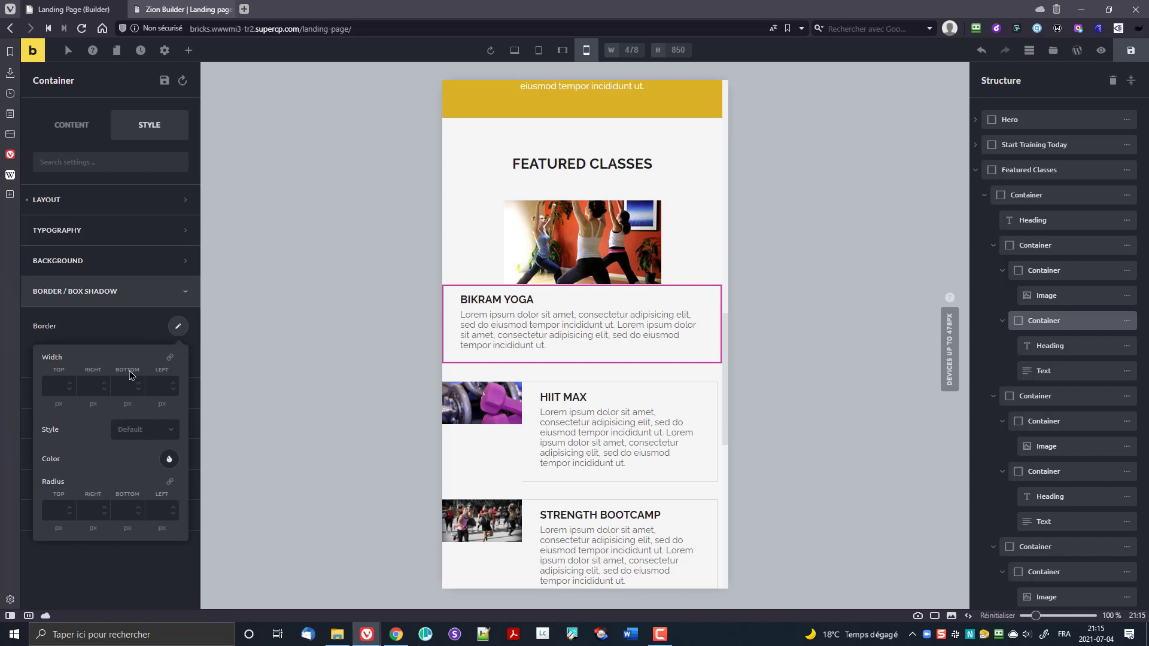
click(173, 382)
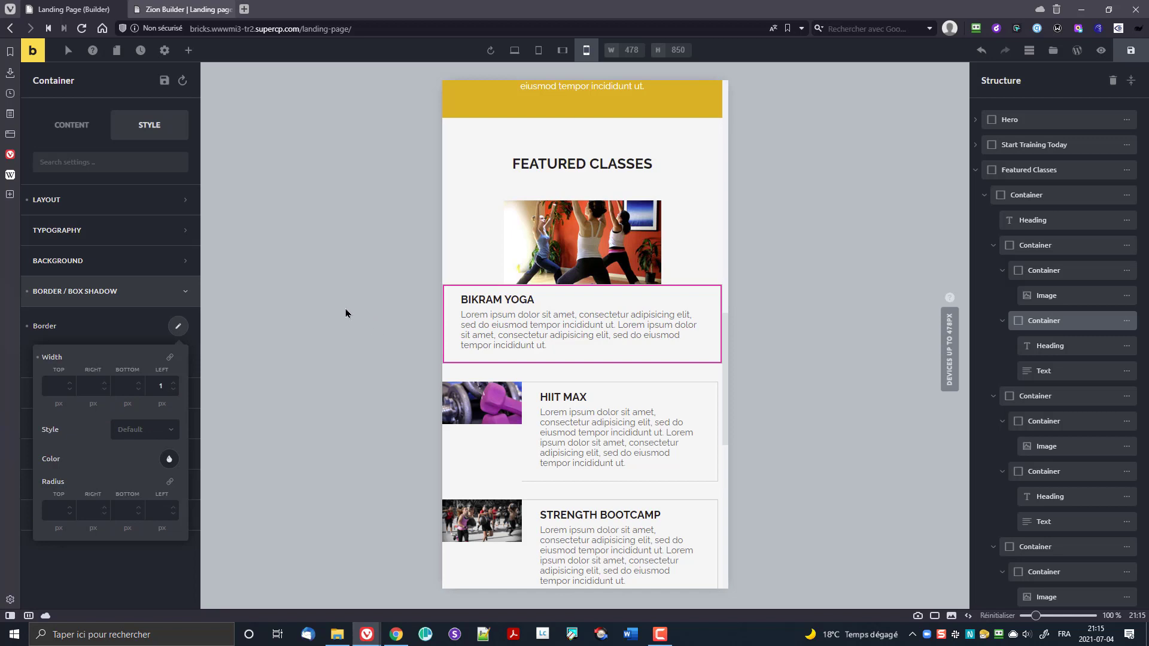
- Try a 6 px left border on the Bikram Yoga text container in preview, and set it back to 1 px
click(1102, 52)
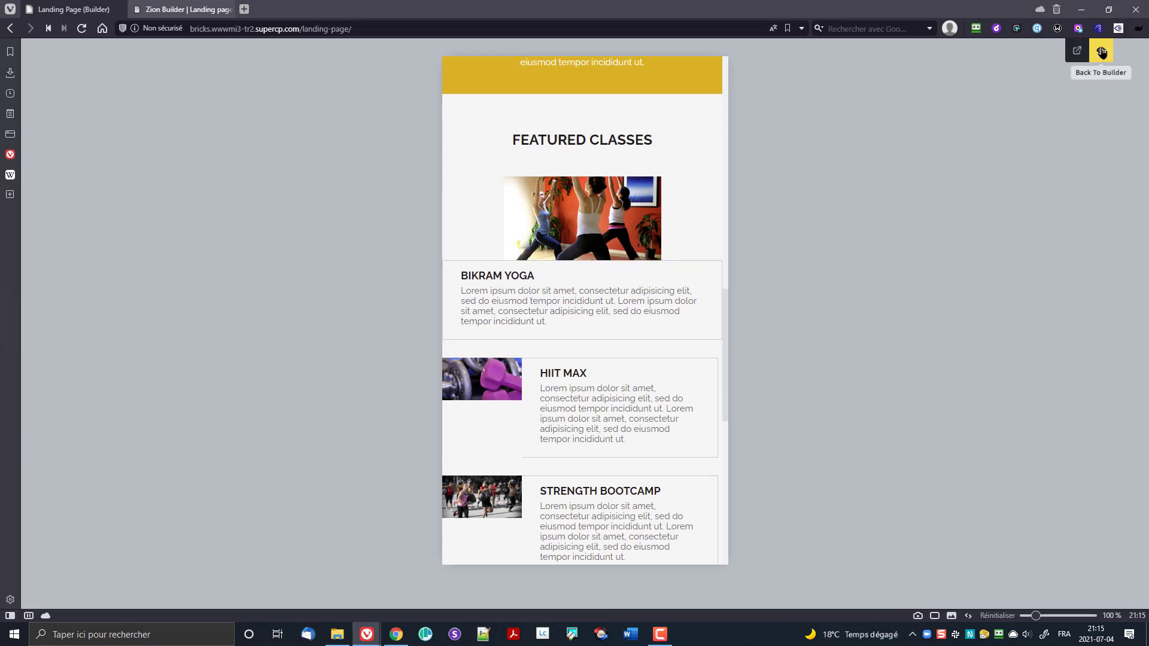
click(1102, 51)
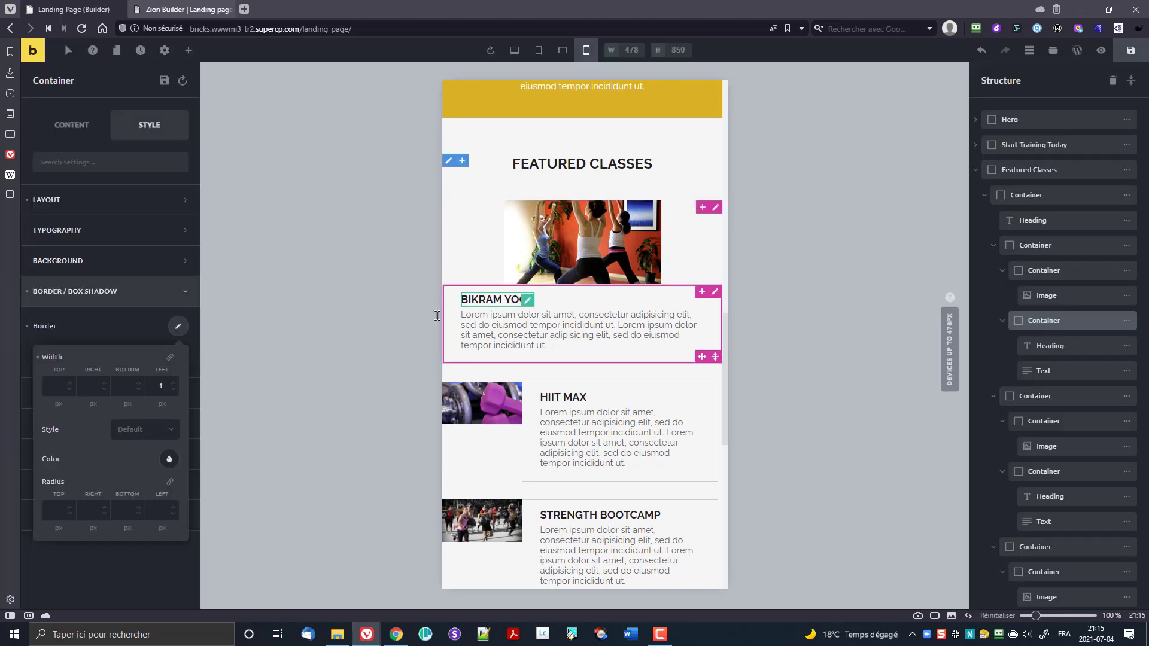
click(172, 386)
click(173, 386)
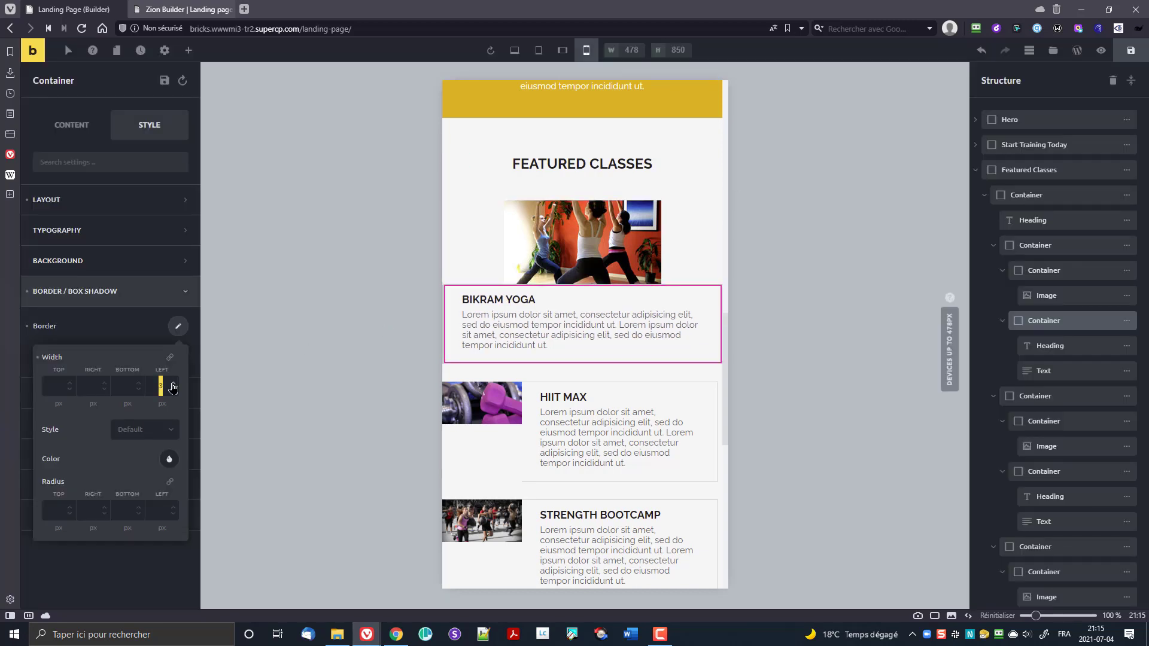
click(173, 386)
click(173, 386)
click(173, 386)
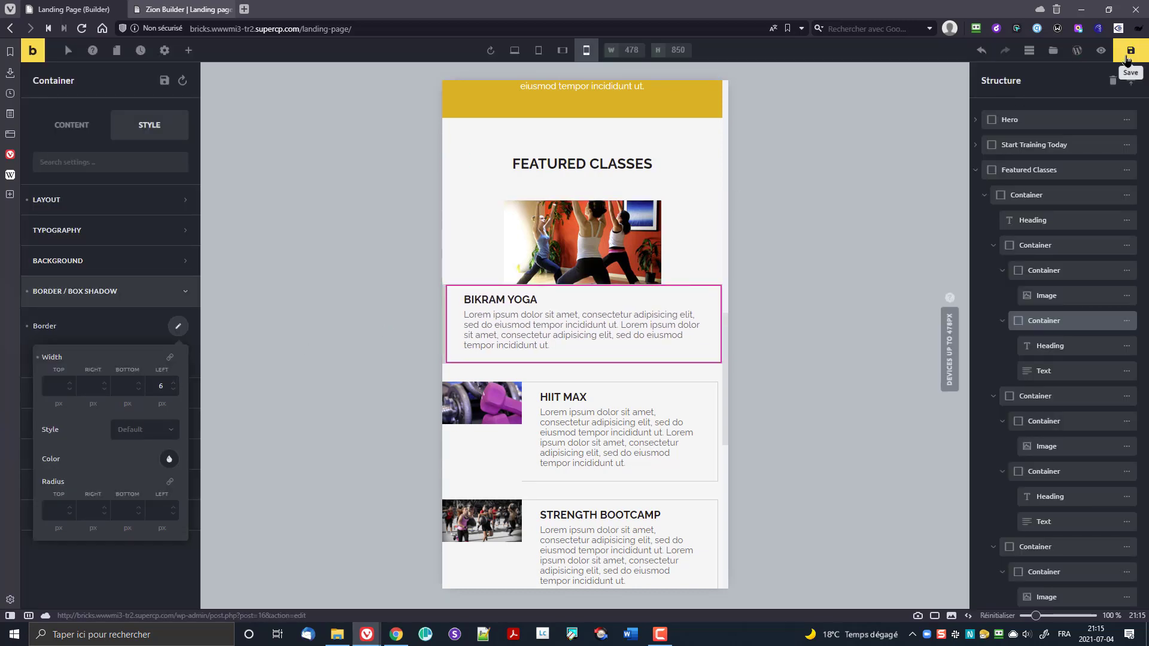
click(1102, 52)
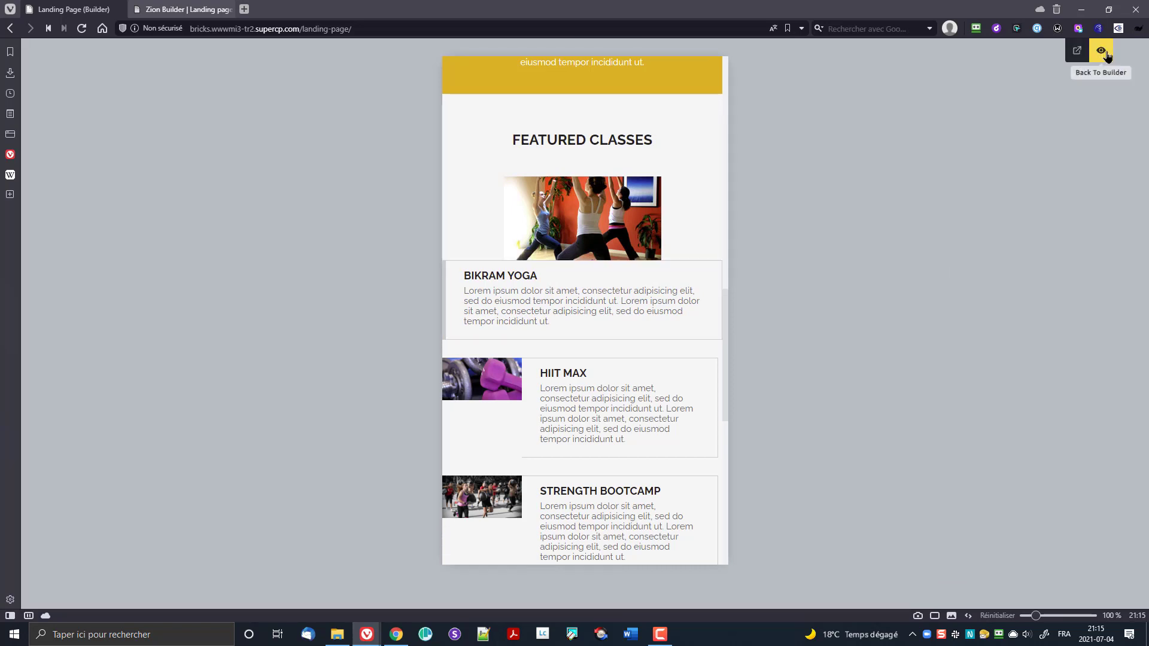
click(1107, 54)
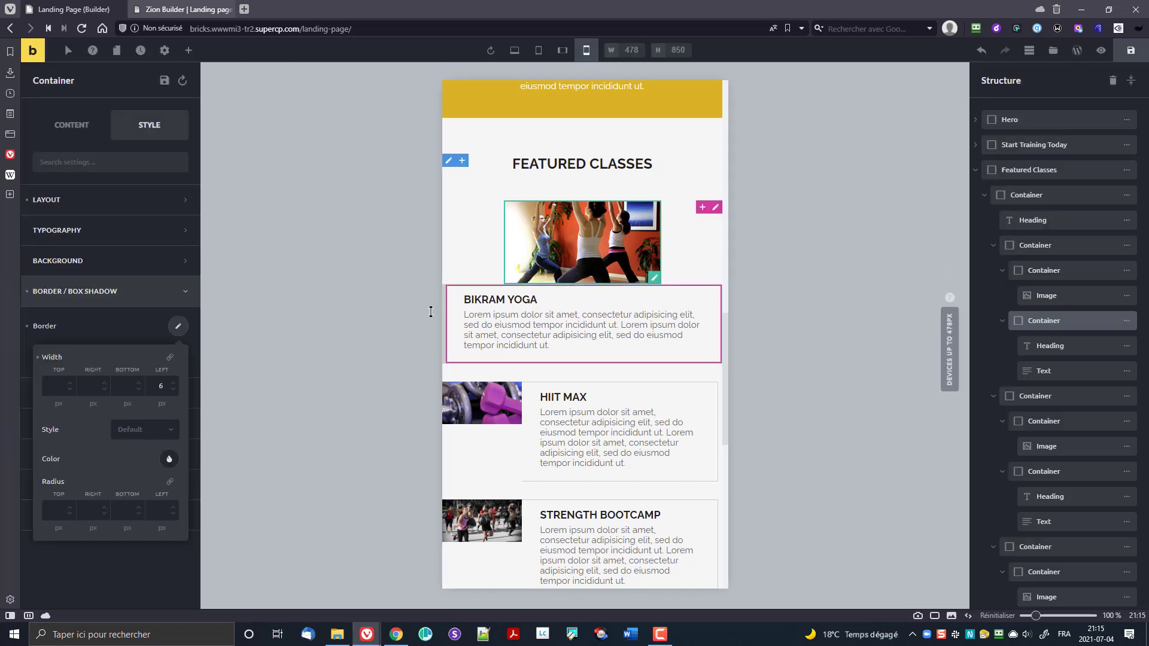
drag(155, 386, 155, 407)
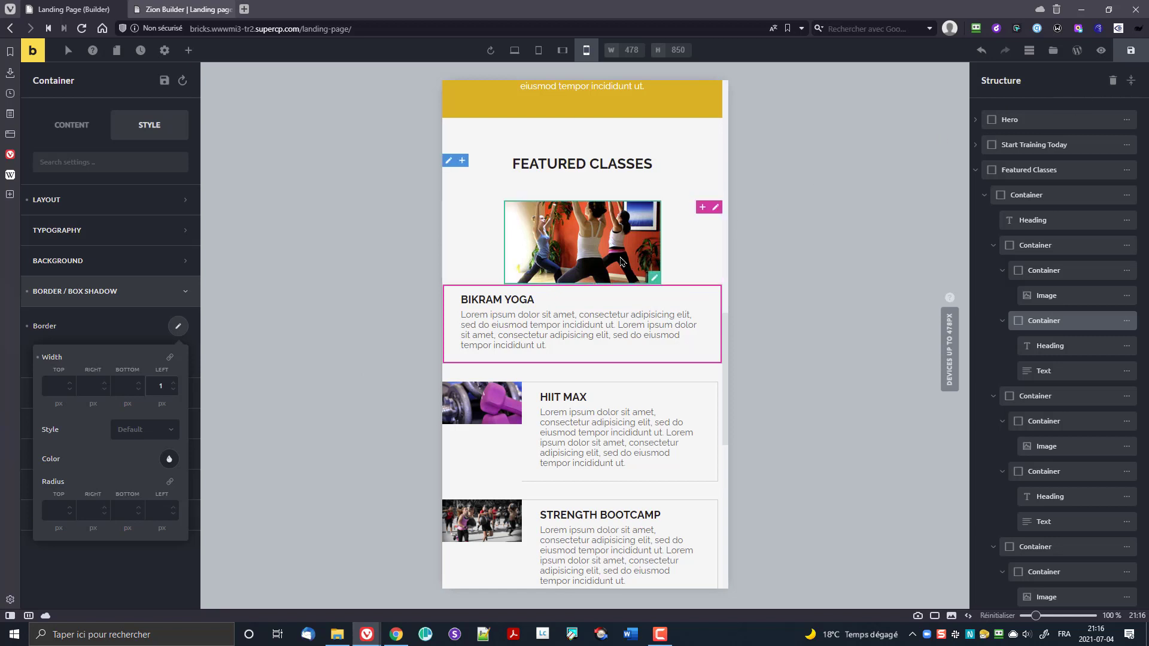
- Copy the styles of the outer Bikram Yoga card container onto the outer HIIT Max and Strength Bootcamp card containers
click(671, 258)
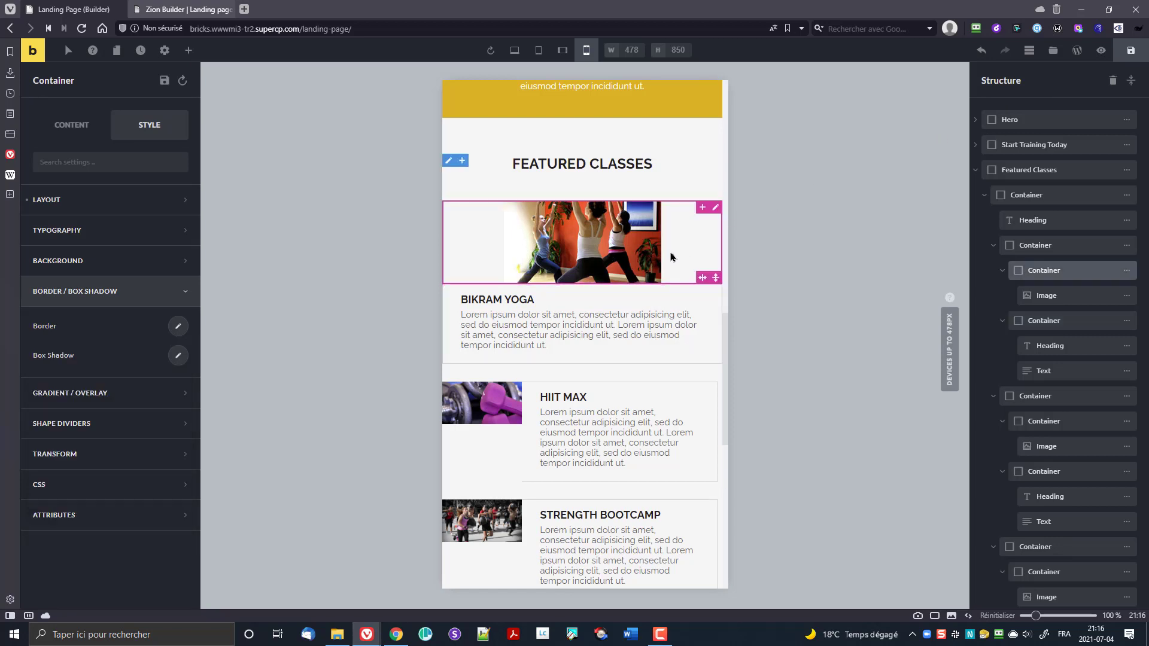
click(1054, 246)
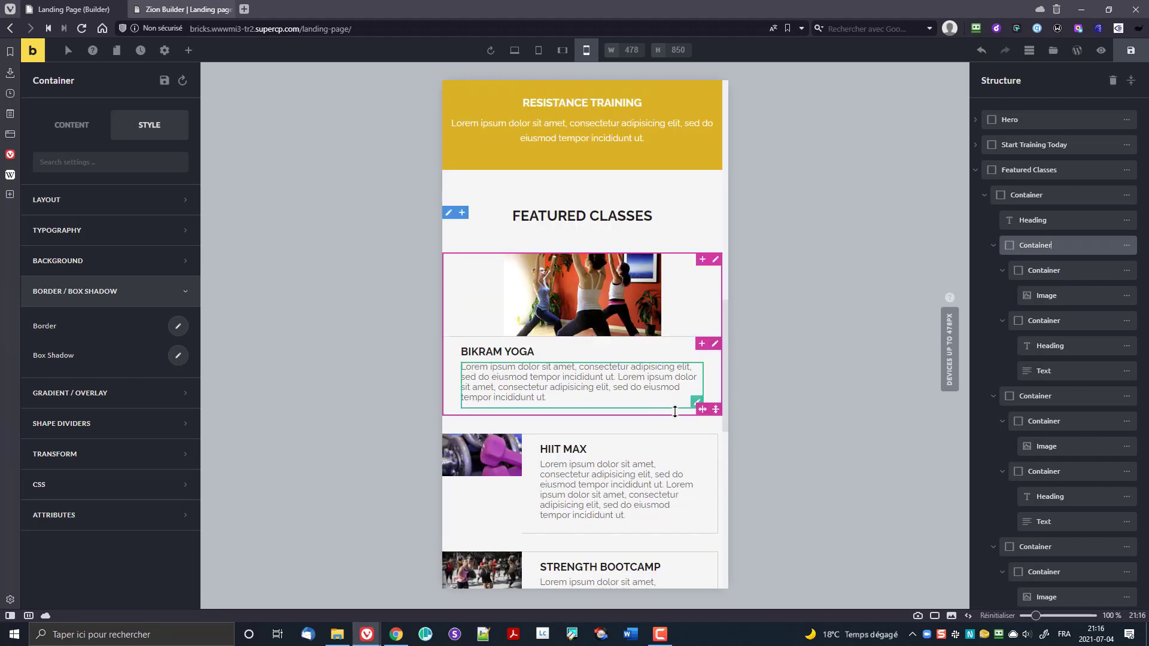
right_click(714, 260)
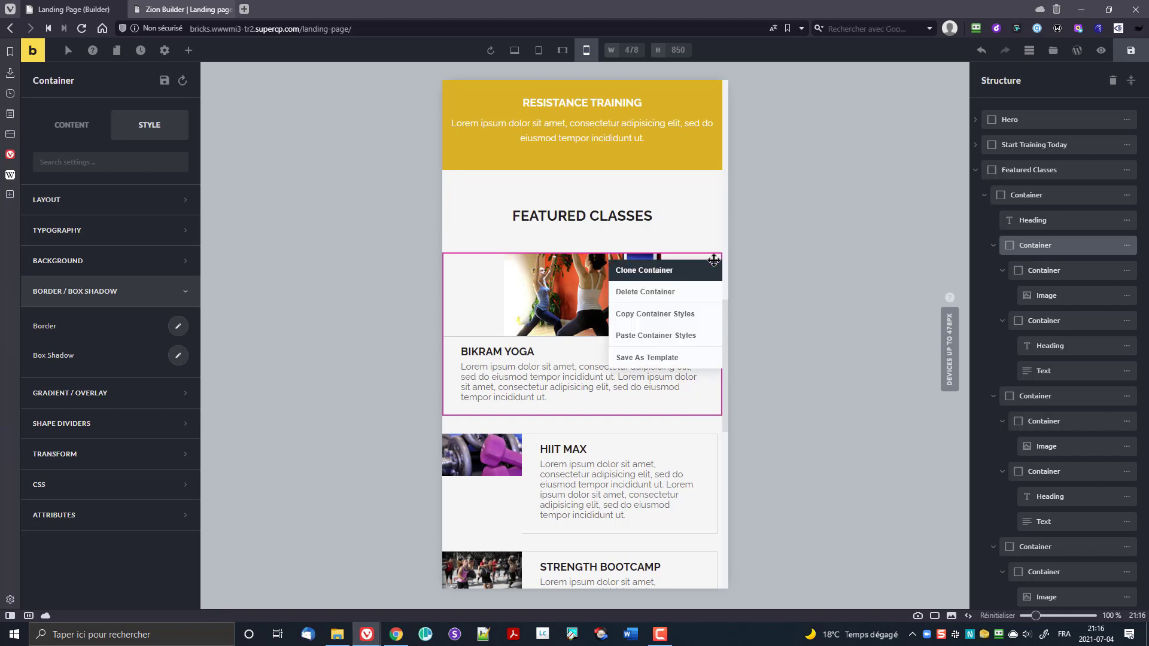
click(682, 314)
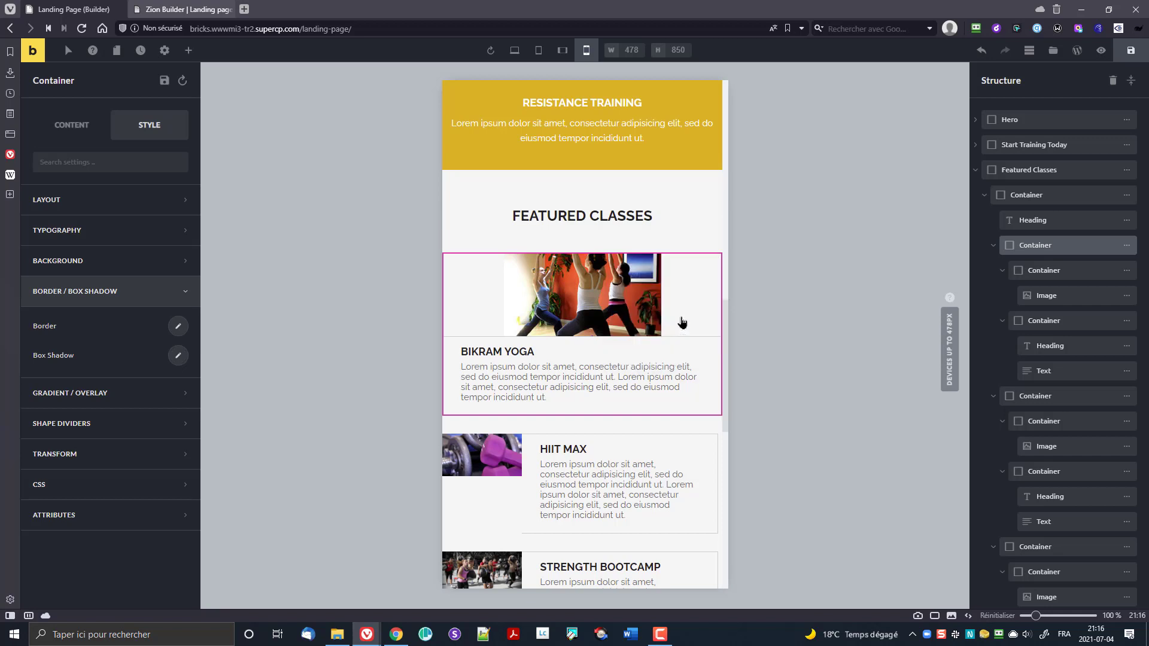
scroll(676, 359, down, 2)
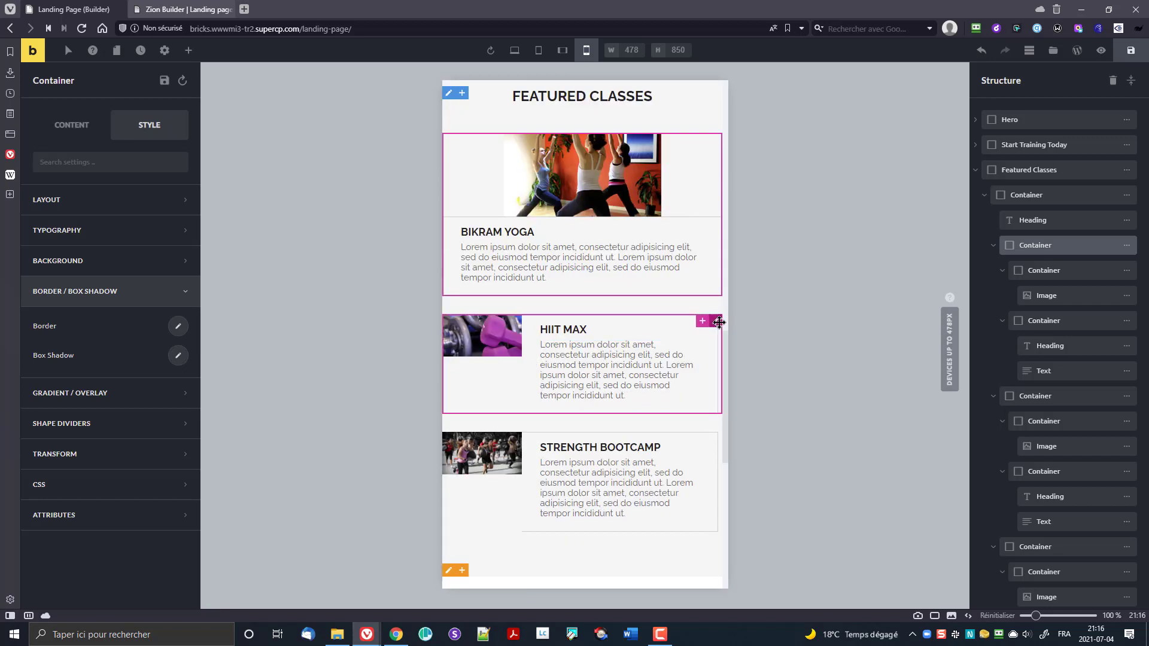
right_click(717, 323)
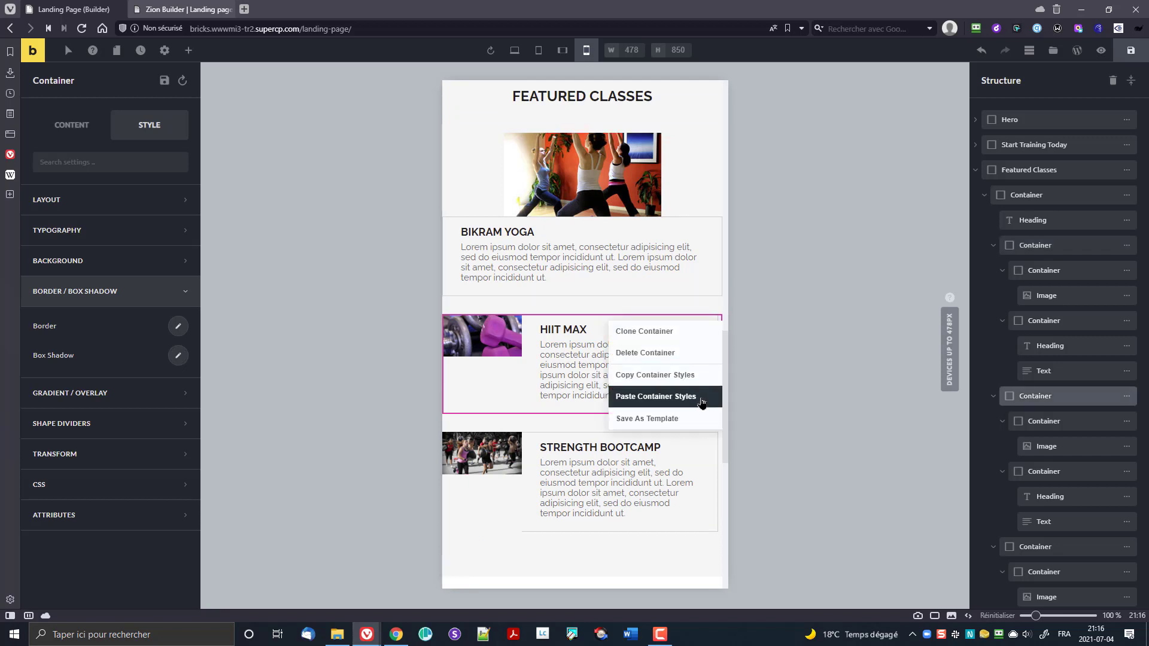
click(694, 395)
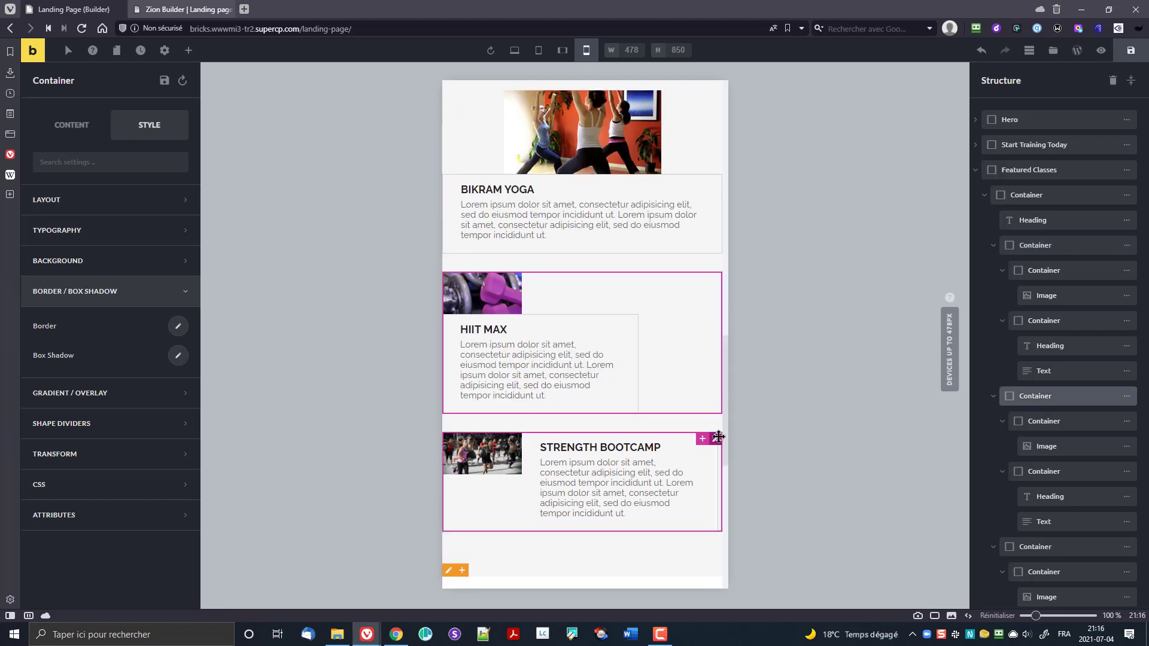
right_click(718, 437)
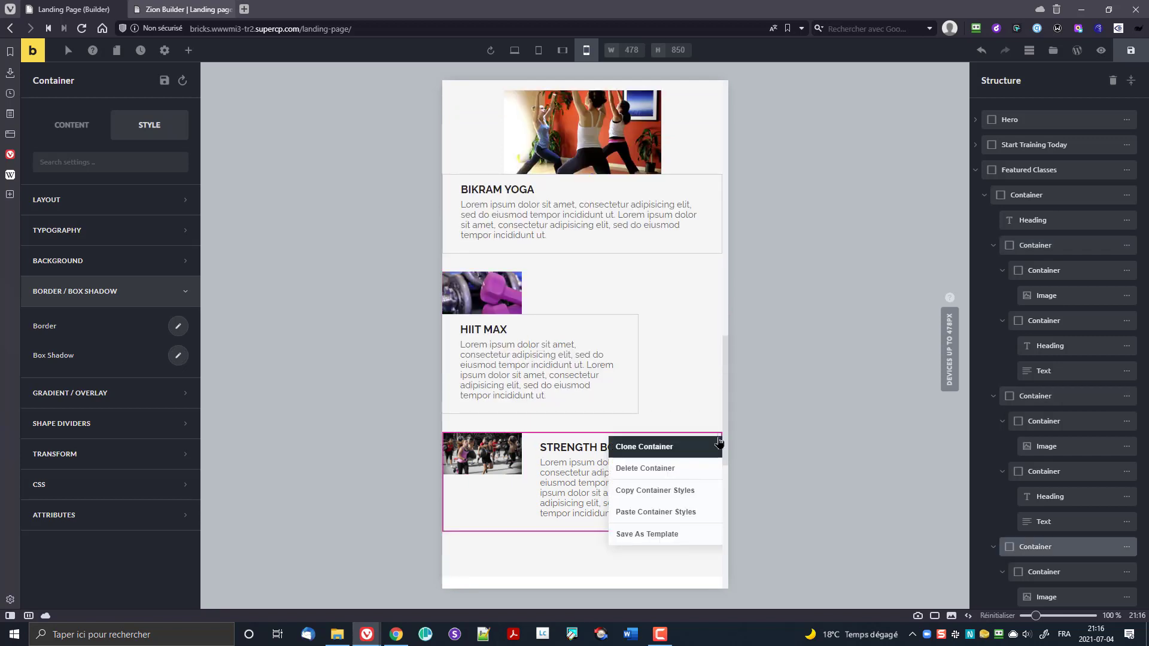
click(691, 514)
- Copy the Bikram Yoga image container's styles onto the HIIT Max and Strength Bootcamp image containers
scroll(674, 383, up, 3)
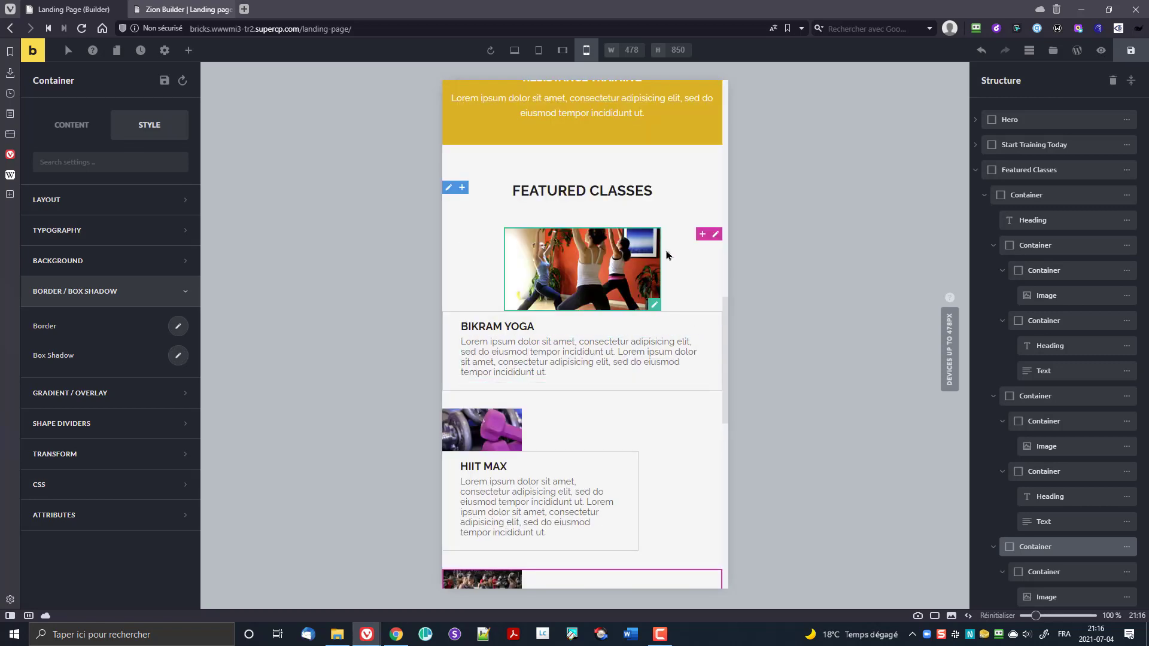
right_click(716, 236)
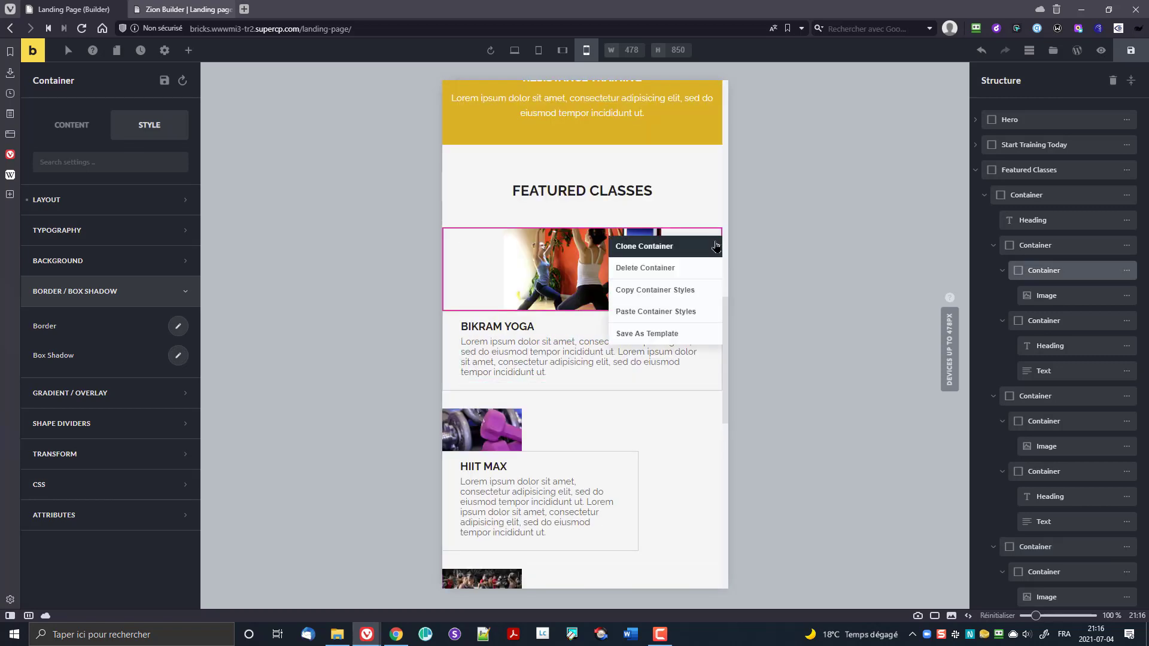
click(701, 291)
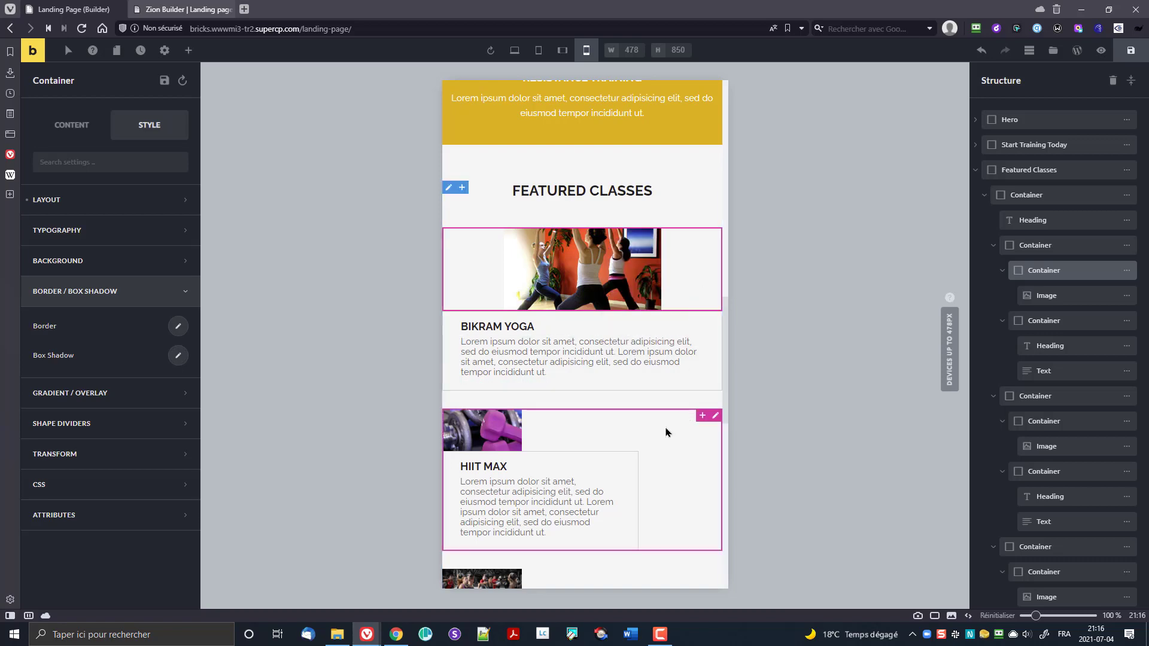
right_click(515, 417)
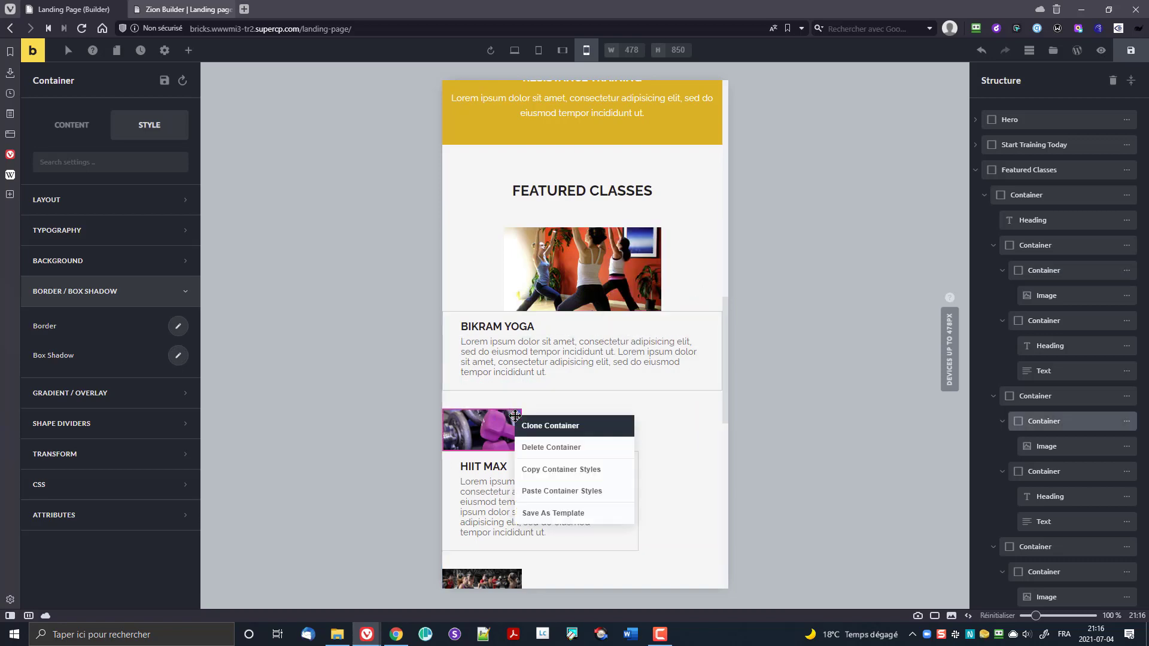
click(572, 492)
scroll(589, 429, down, 4)
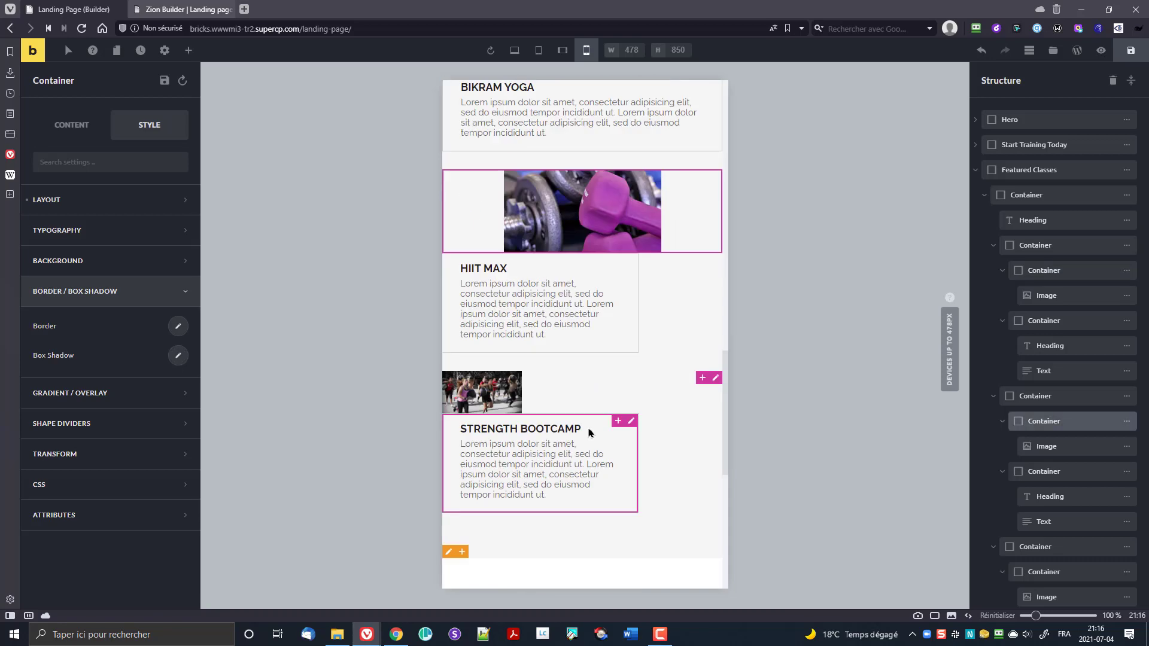
right_click(514, 382)
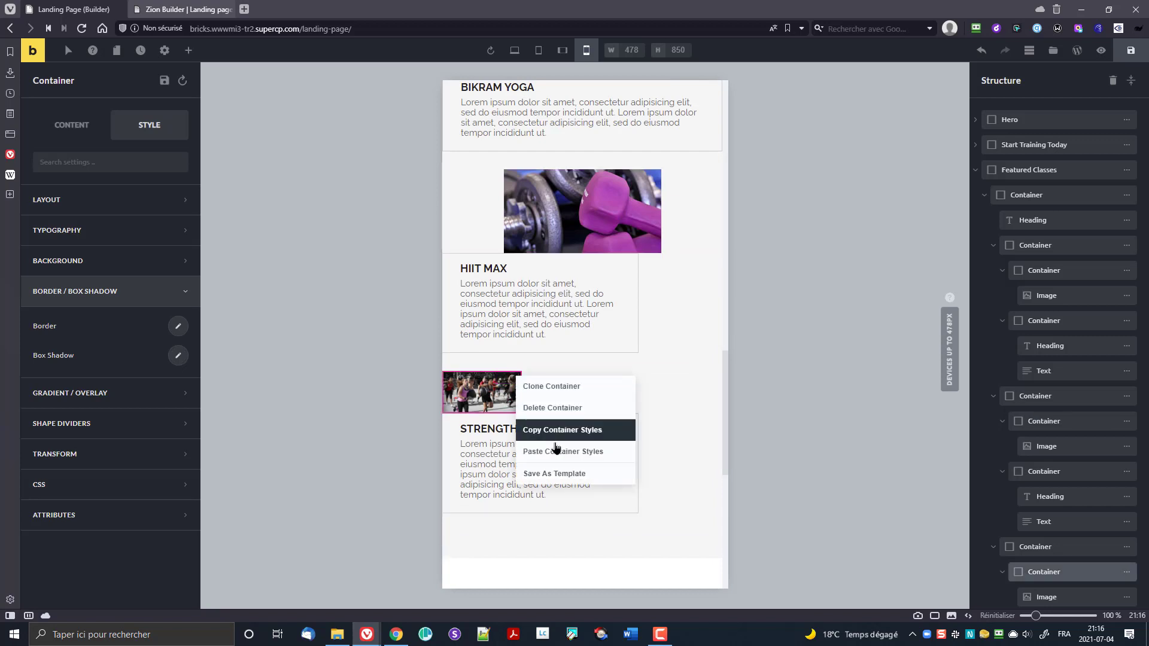
click(561, 459)
- Copy the Bikram Yoga text container's styles onto the HIIT Max and Strength Bootcamp text containers
scroll(679, 279, up, 3)
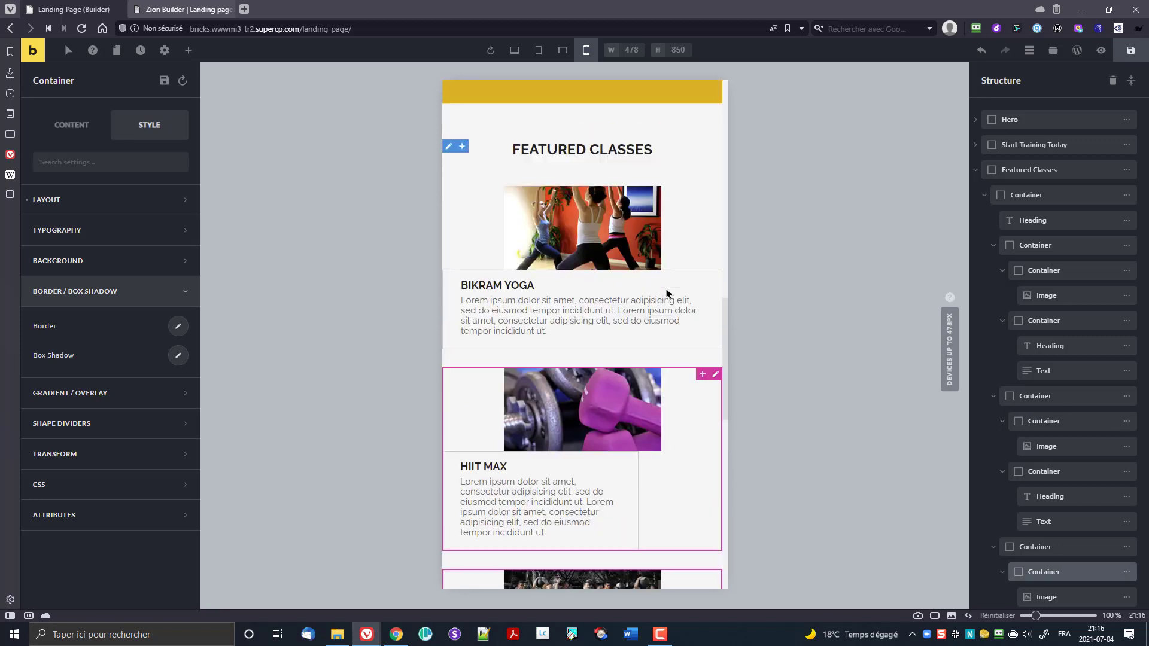
right_click(675, 283)
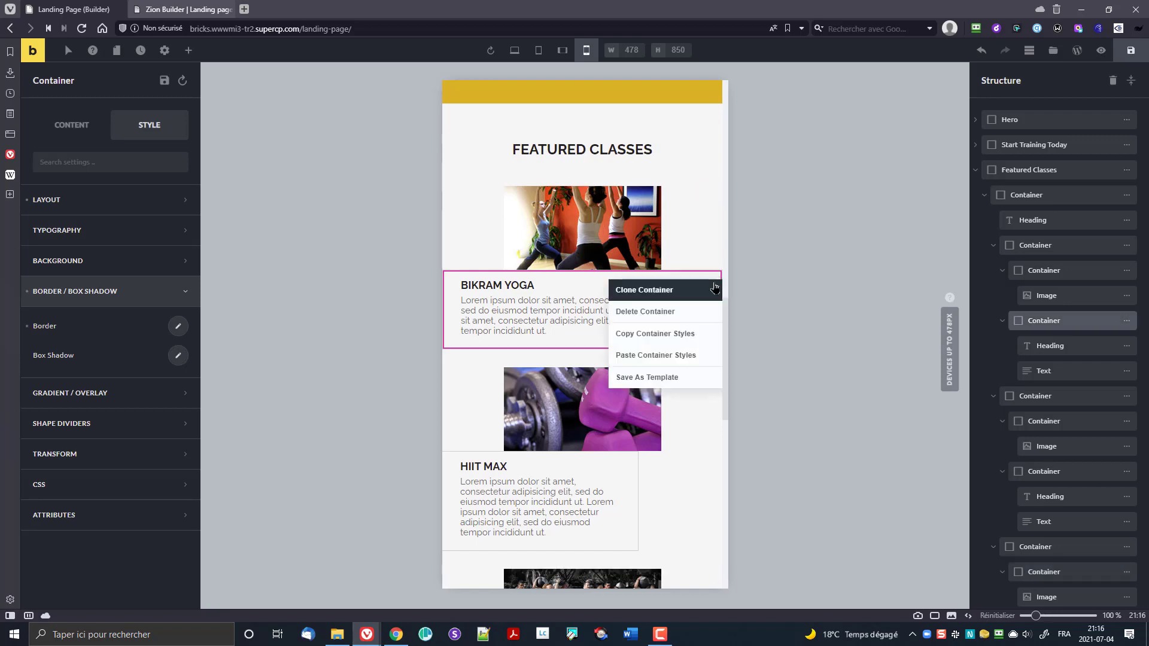
click(671, 341)
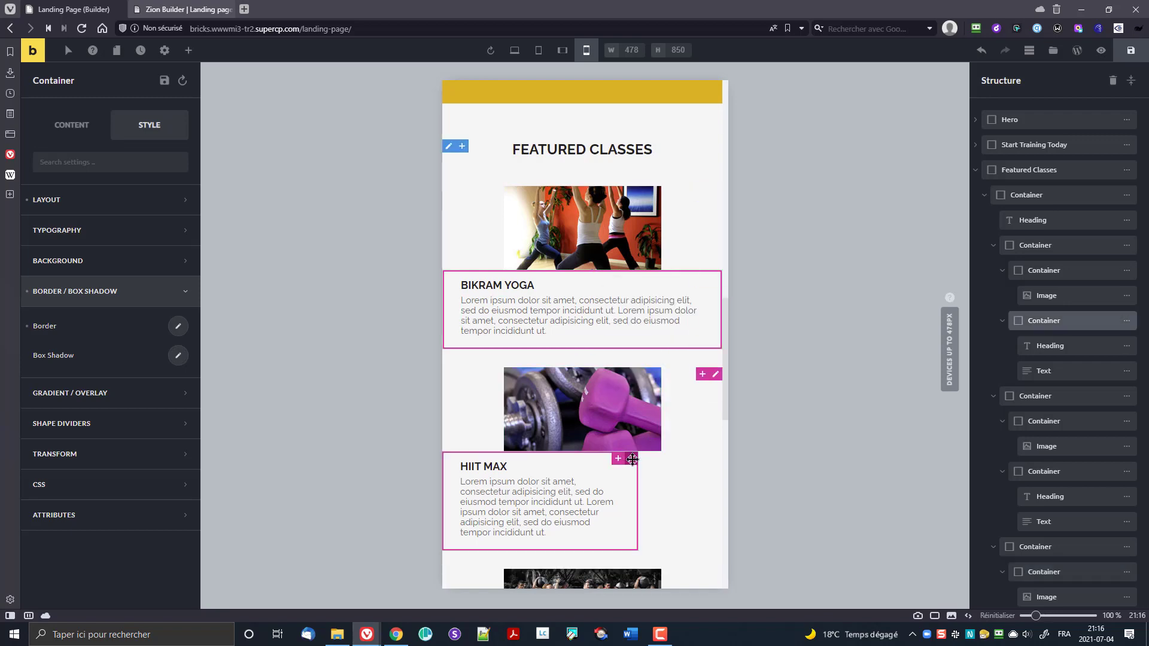
right_click(633, 459)
click(629, 534)
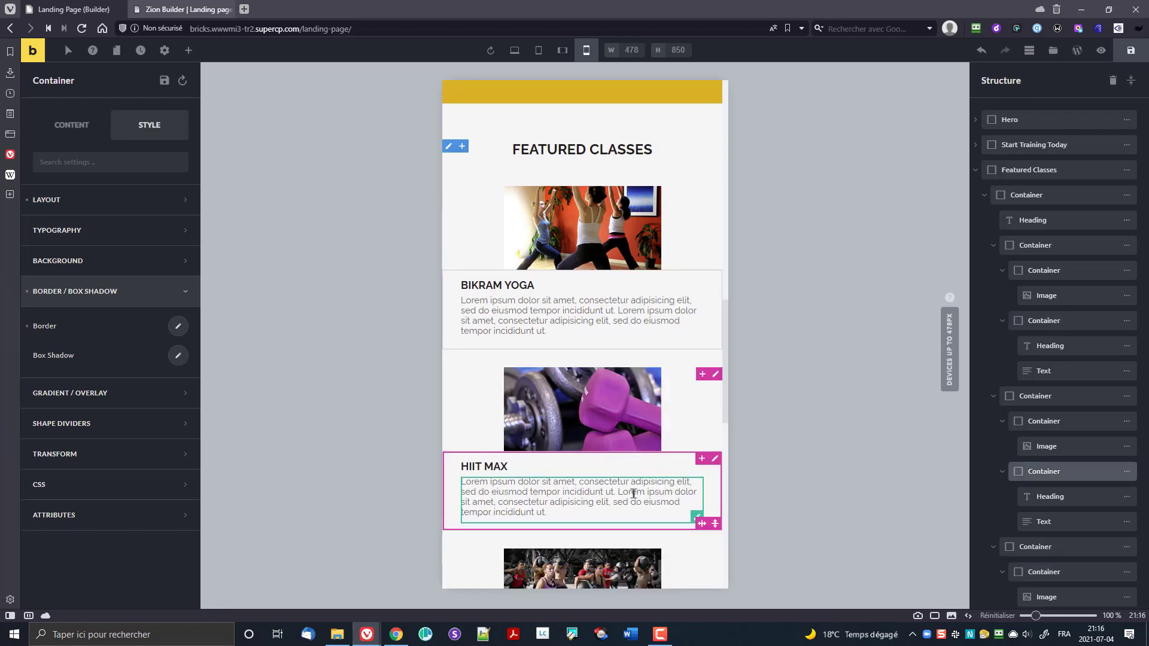
scroll(629, 464, down, 4)
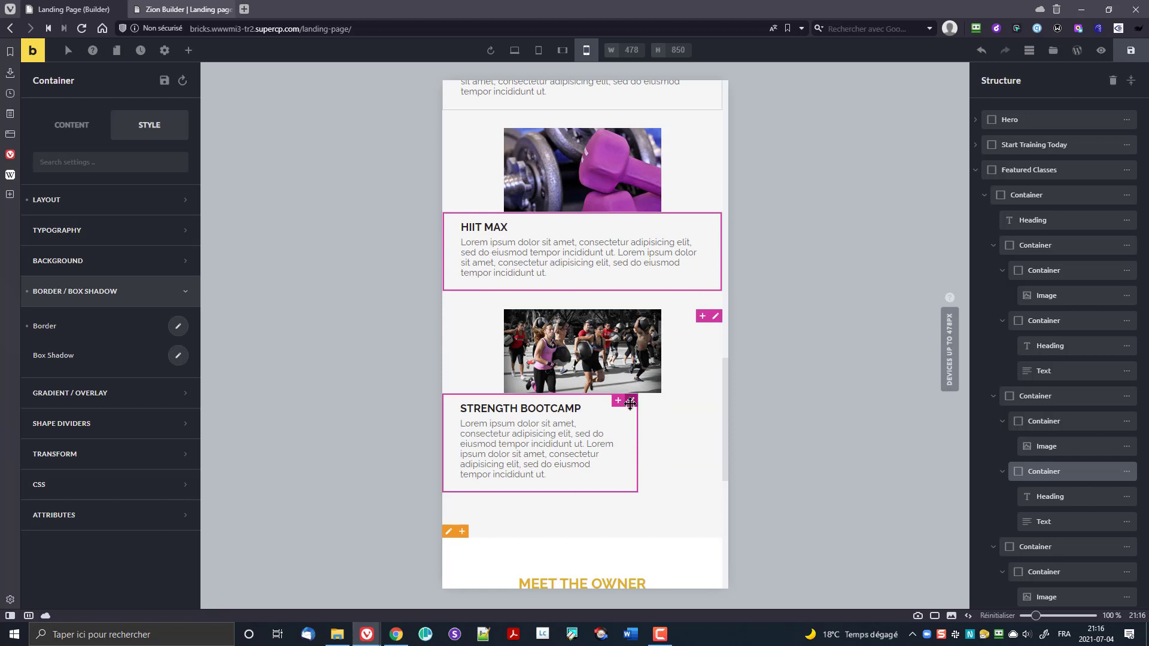
right_click(628, 399)
click(644, 480)
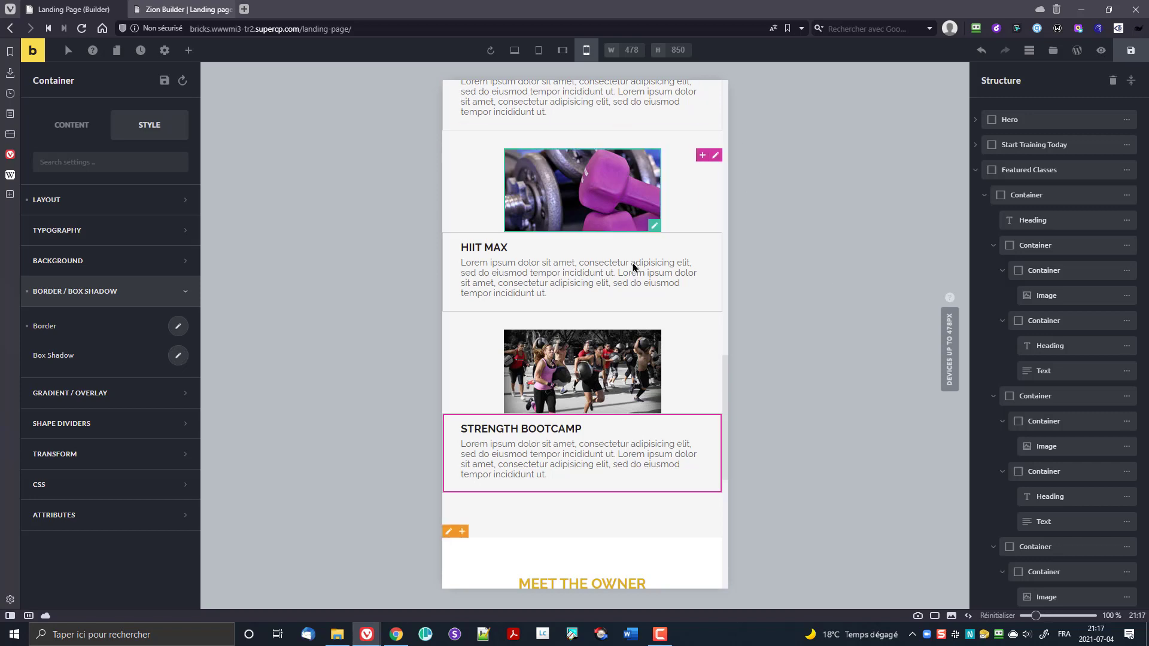
- Collapse the Featured Classes section in the page structure and look over the stacked class cards
scroll(619, 344, down, 3)
scroll(665, 327, down, 3)
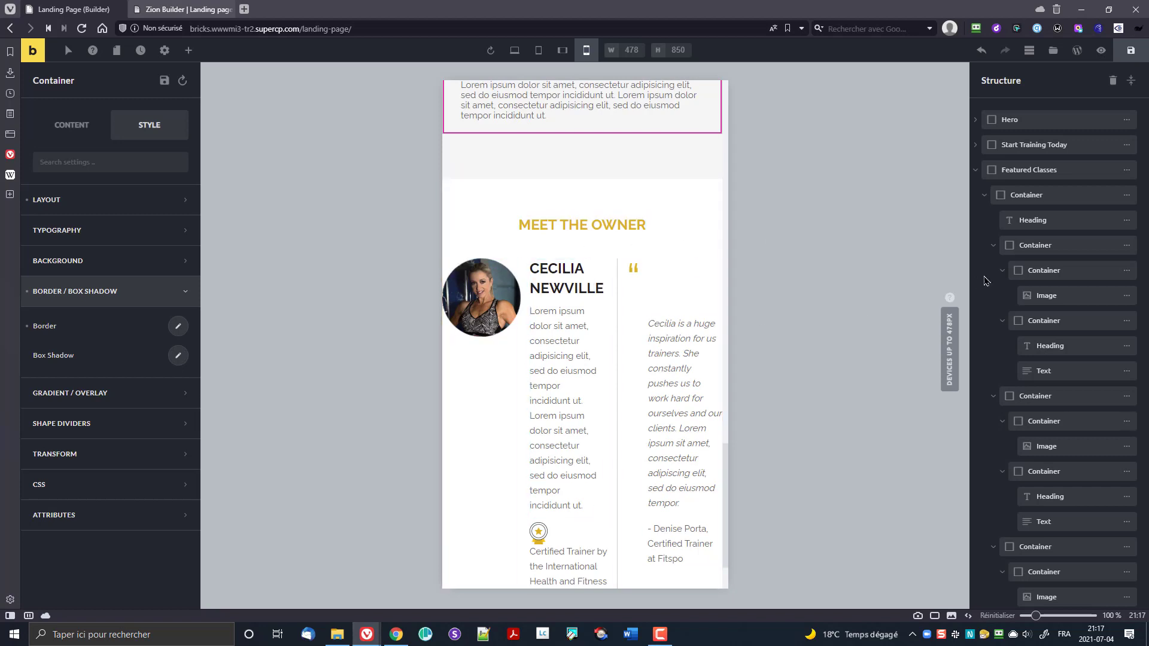
click(976, 171)
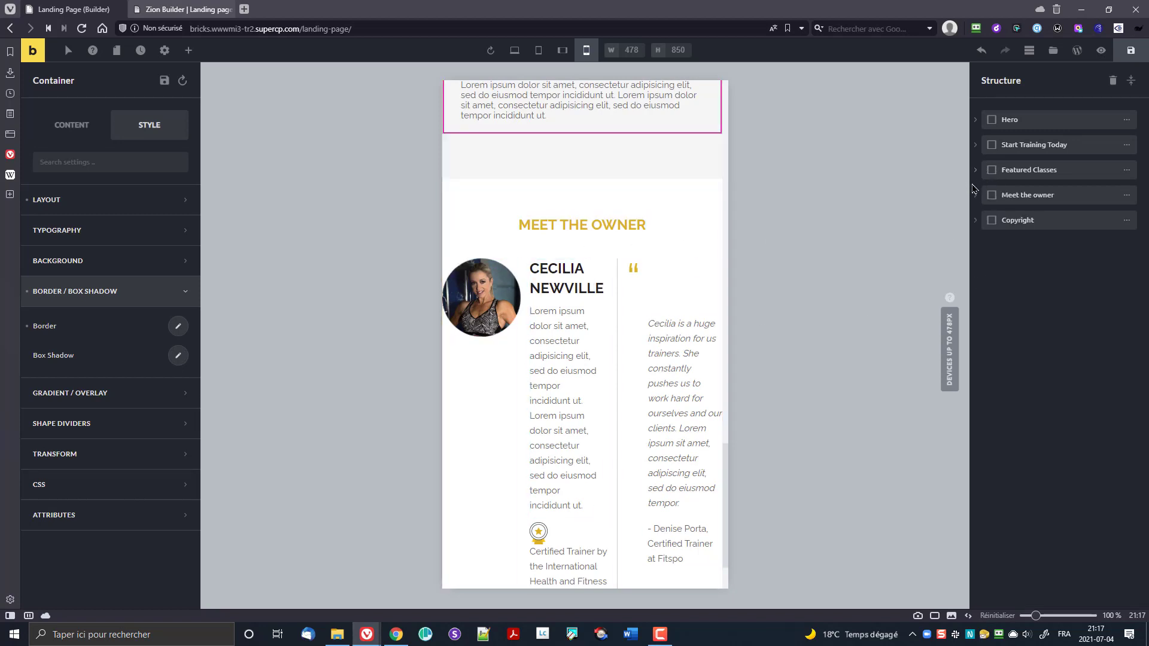
scroll(591, 272, up, 5)
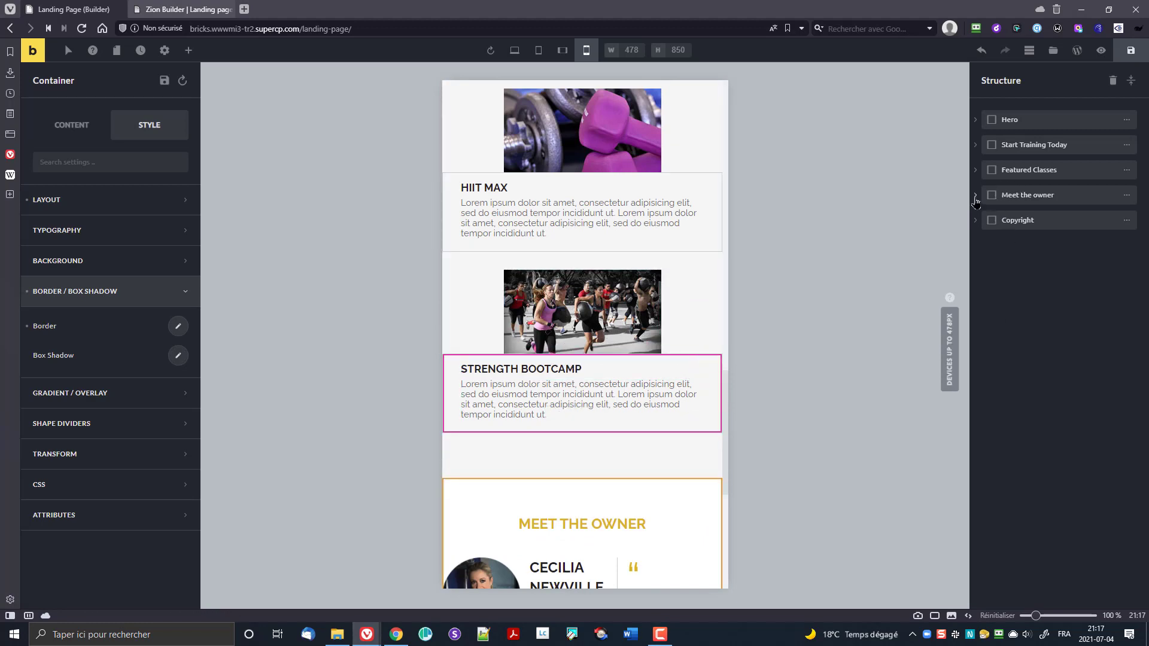
scroll(687, 286, up, 3)
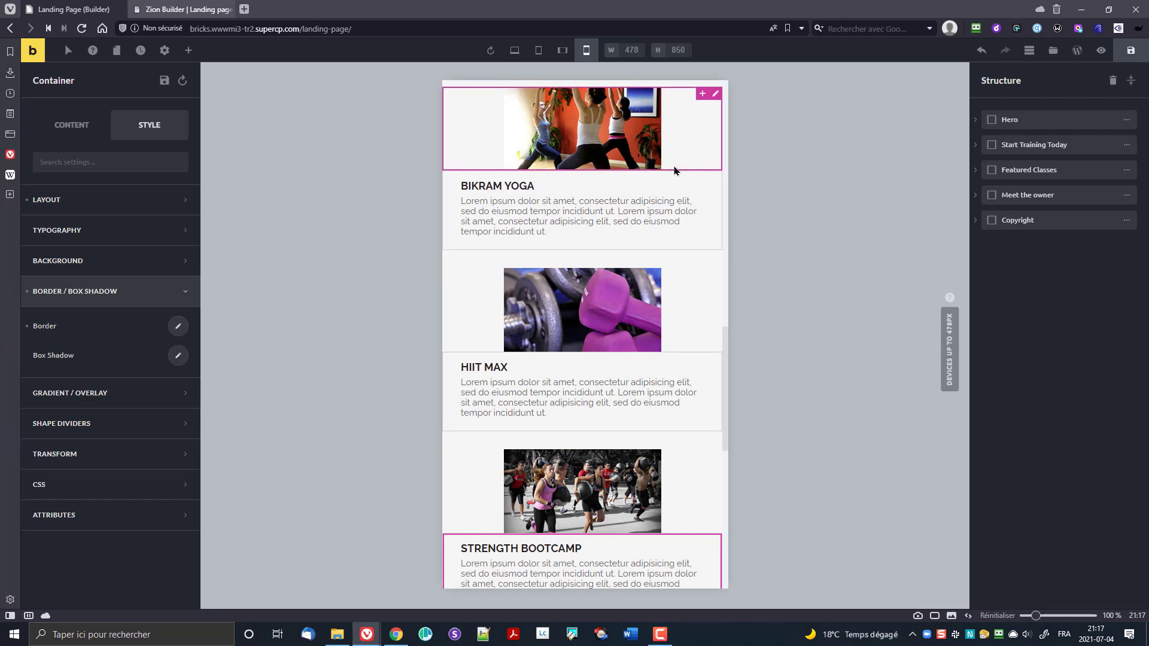
- Add a small gap beneath the images by extending the bottom edge of the Bikram Yoga, HIIT Max and Strength Bootcamp image containers
drag(675, 171, 674, 177)
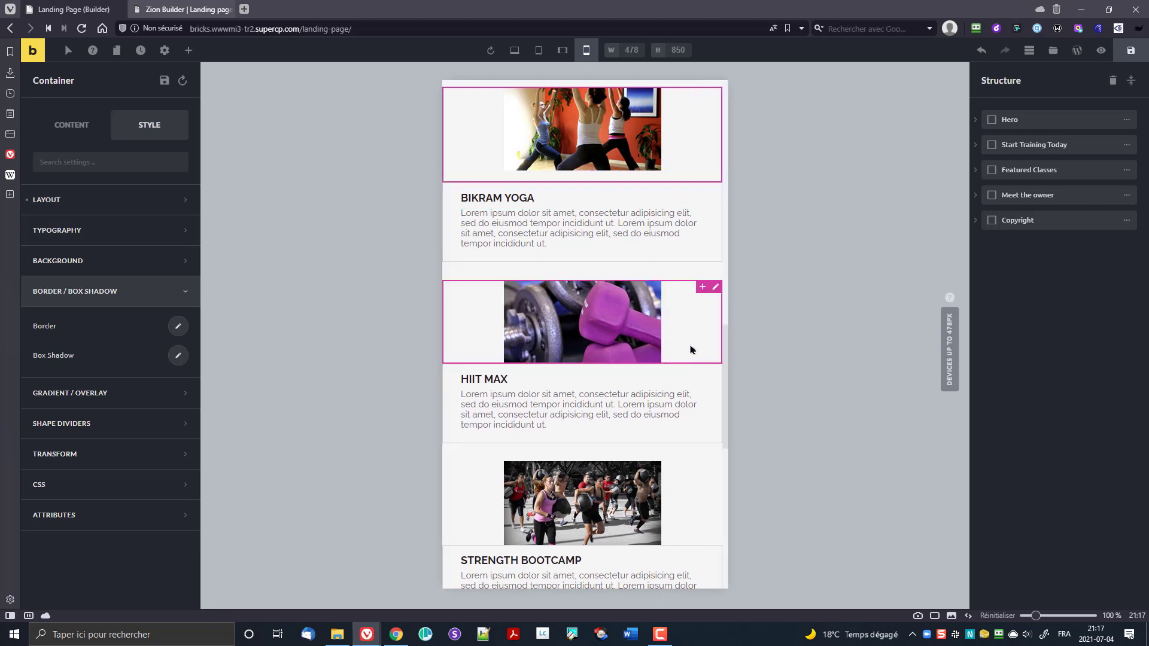
drag(687, 362, 687, 376)
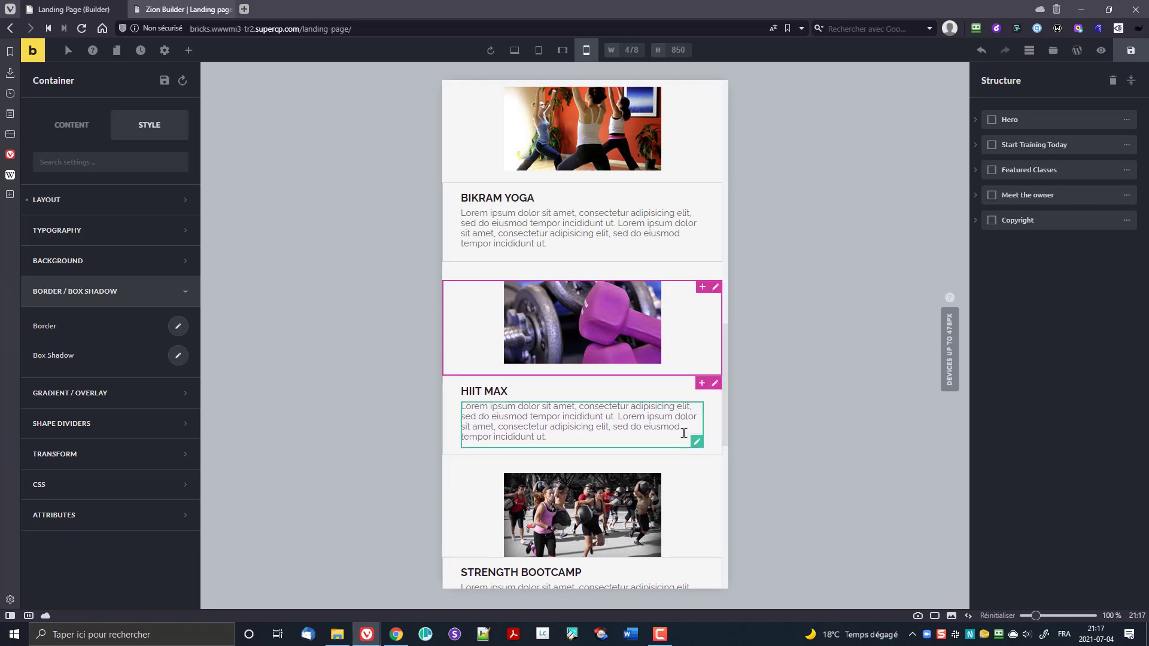
scroll(684, 433, down, 2)
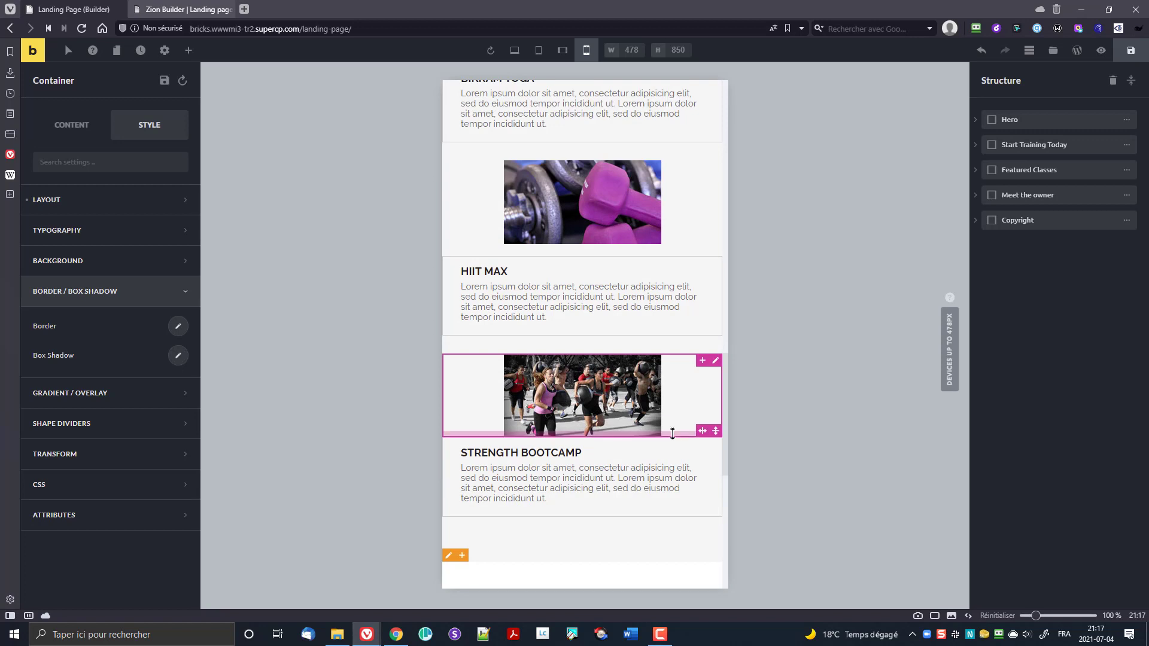
drag(673, 437, 675, 446)
scroll(679, 411, down, 2)
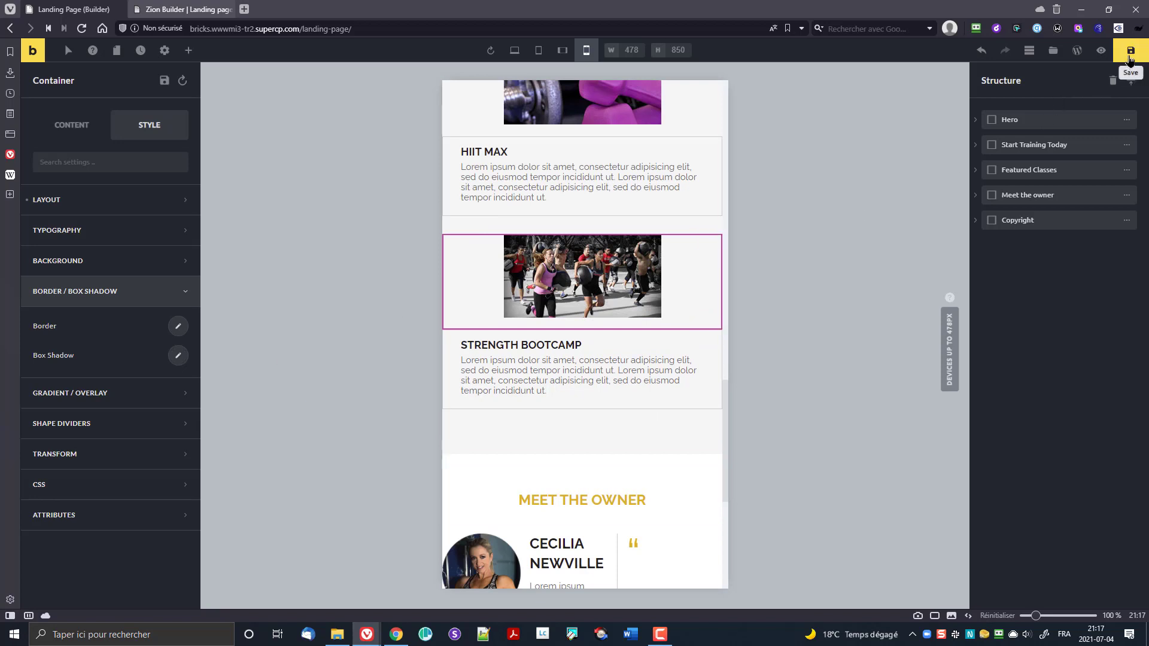
- Preview the stacked Featured Classes cards without the editing interface, and return to the builder
click(1101, 50)
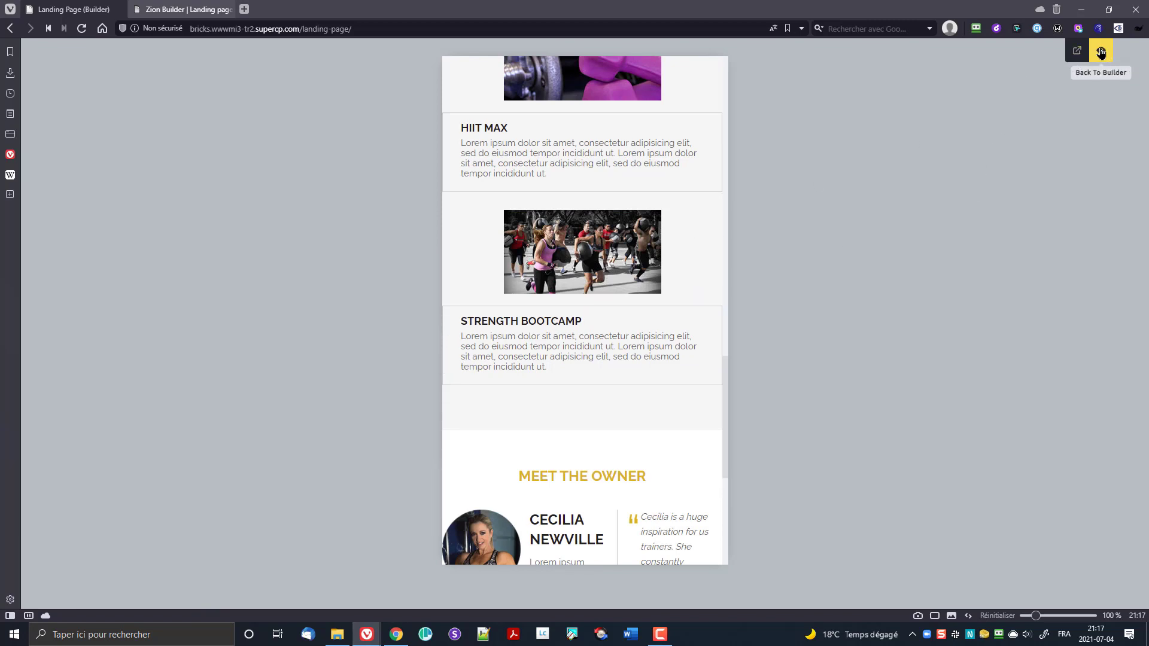
click(1103, 51)
scroll(591, 362, down, 2)
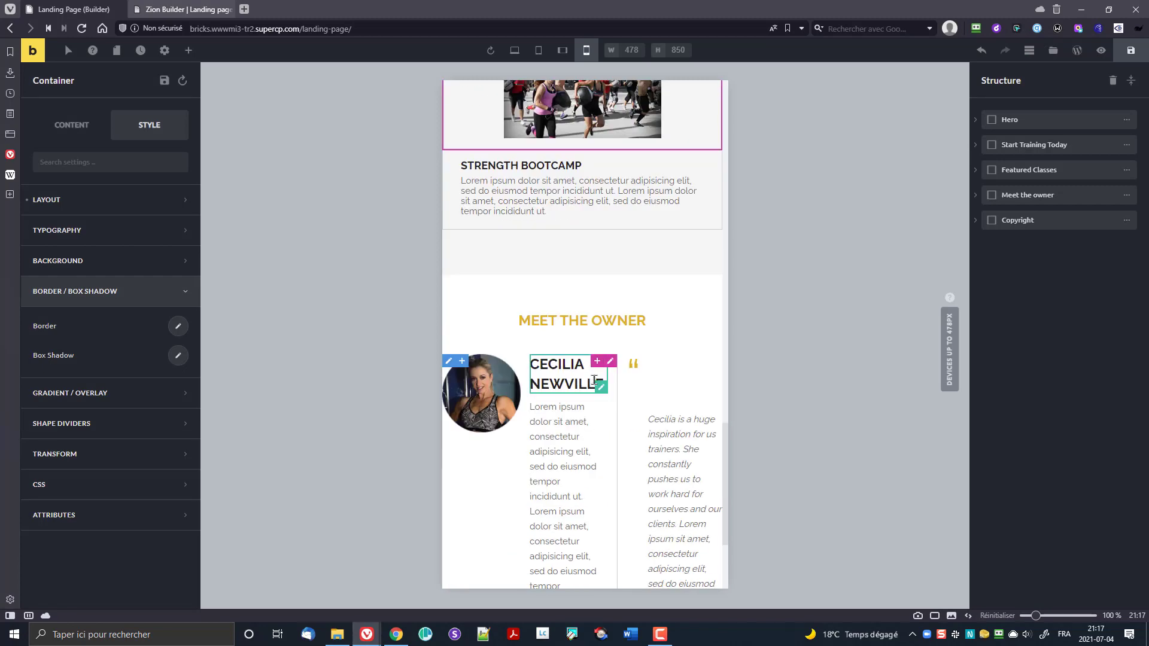
- Expand the Meet the owner section in the page structure and set its photo container's width to 100%
scroll(594, 336, down, 2)
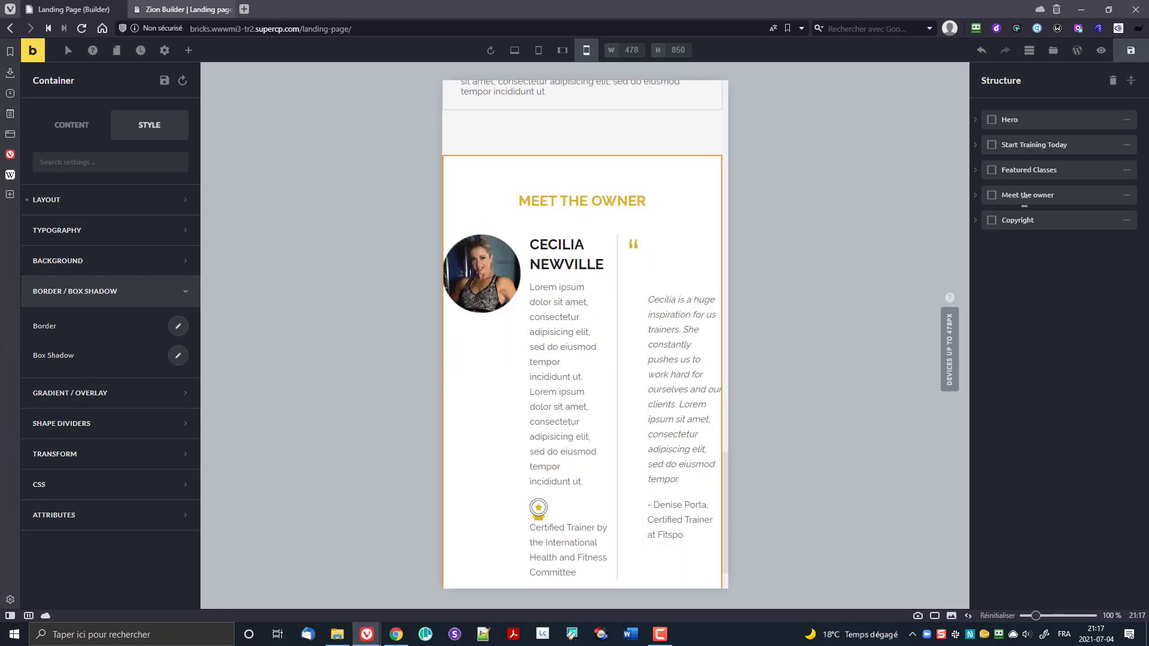
click(994, 197)
click(975, 195)
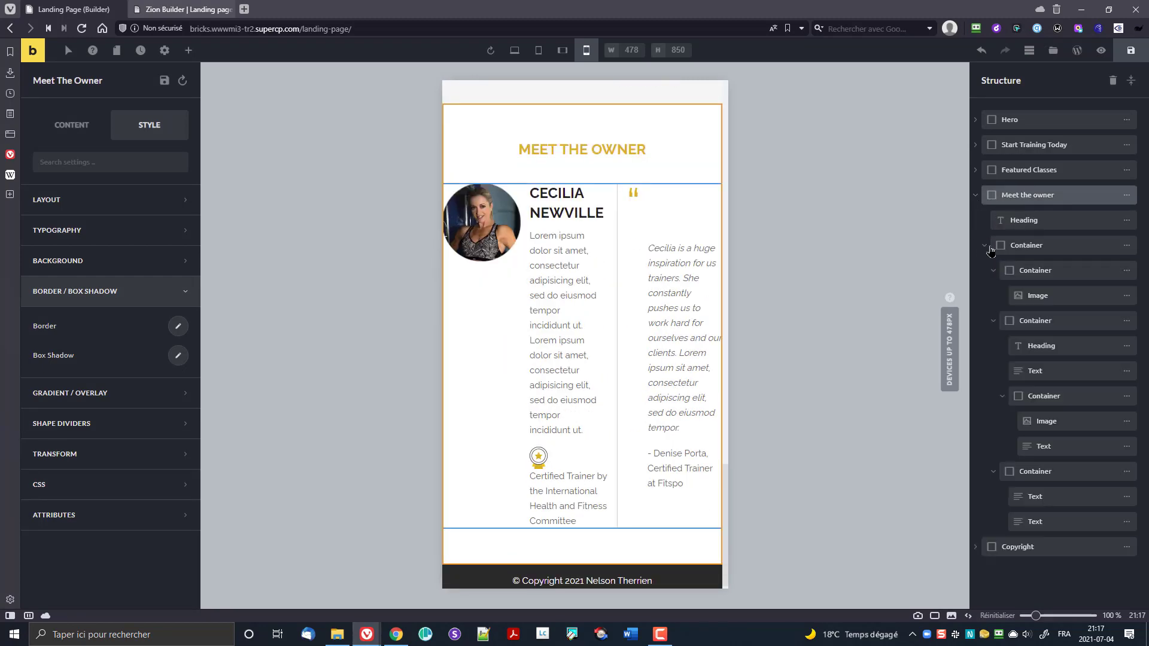
click(989, 251)
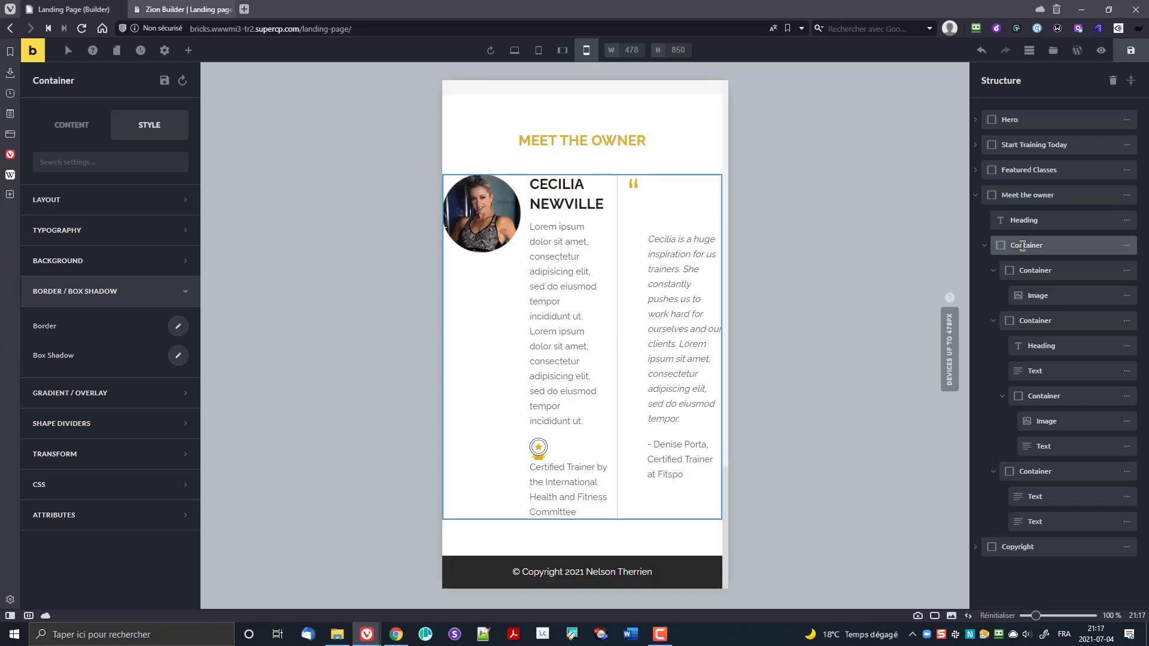
click(984, 247)
click(984, 247)
click(1022, 270)
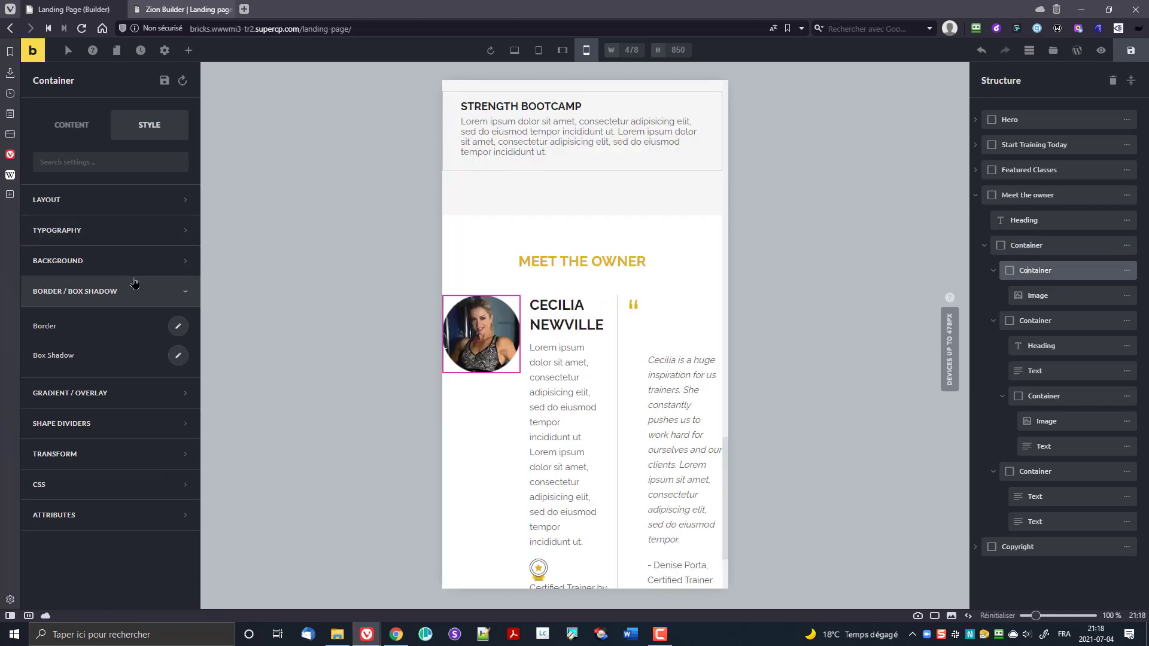
click(90, 200)
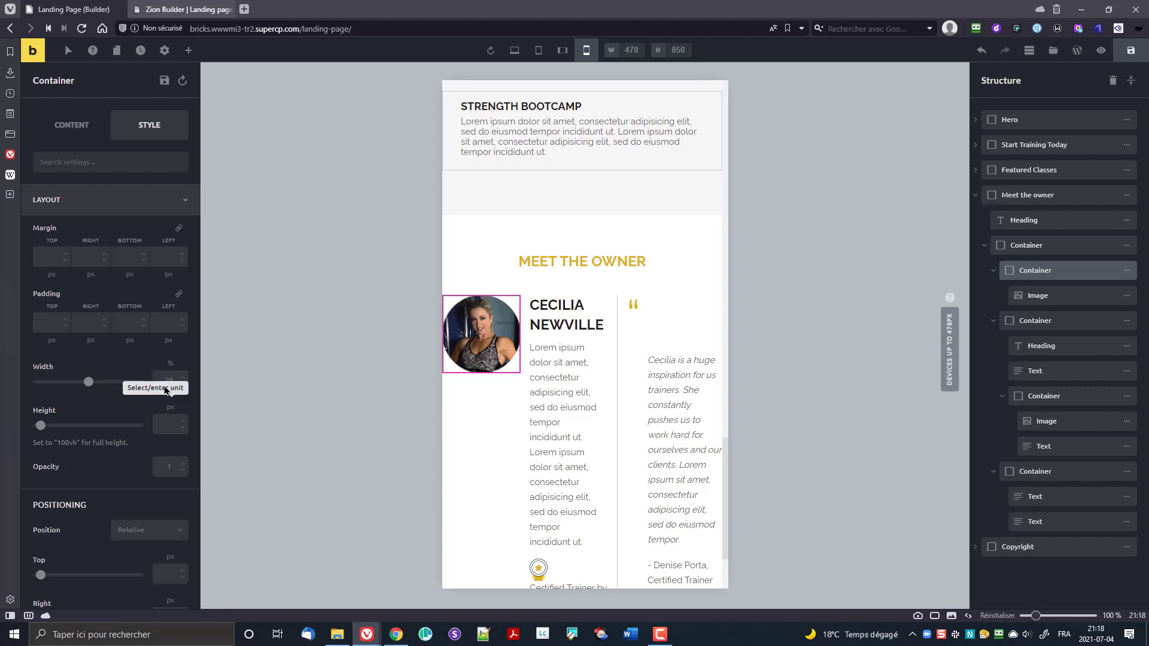
text(100)
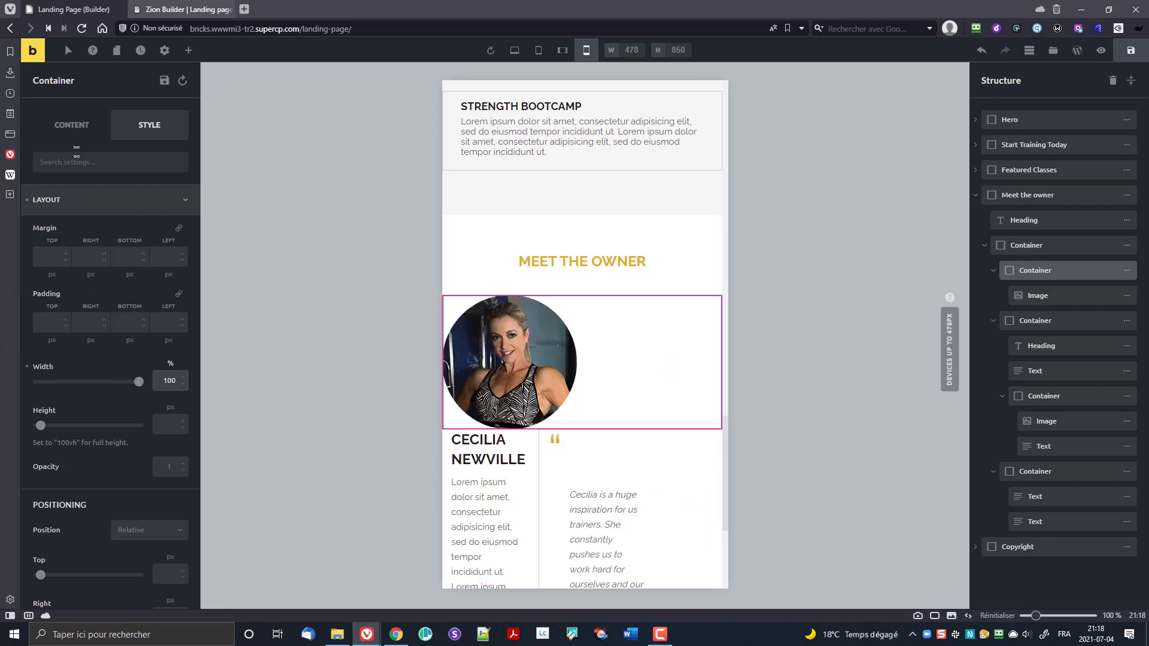
- Centre the owner's photo on the container's cross axis and give the container a 25 px bottom margin
click(65, 134)
click(91, 425)
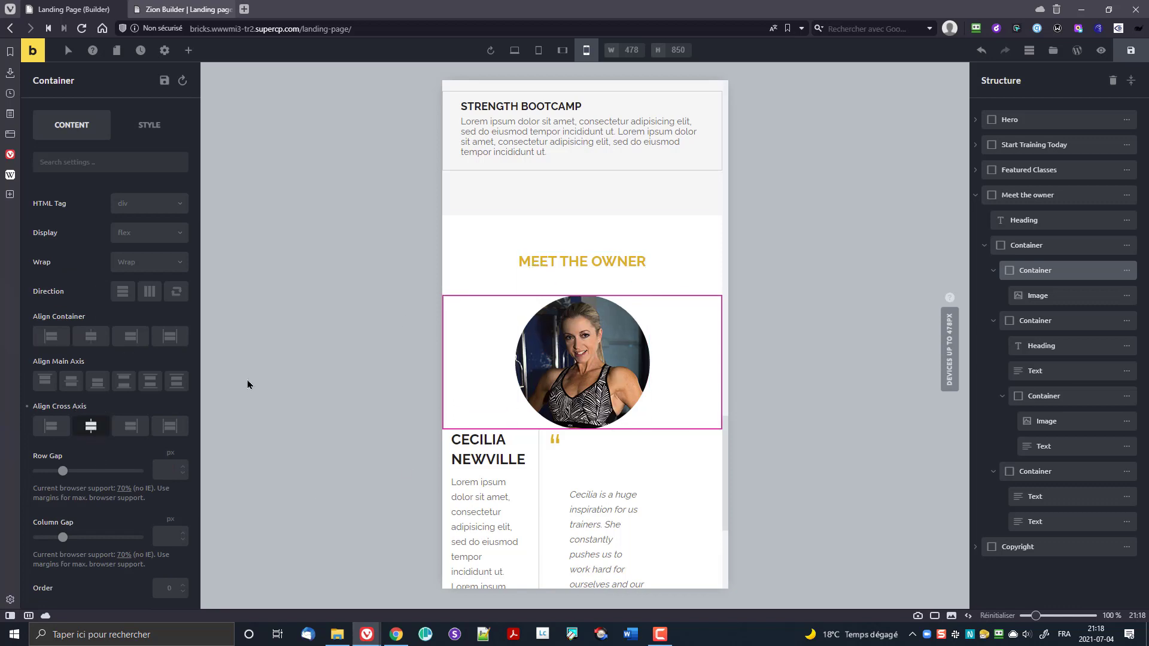
click(150, 125)
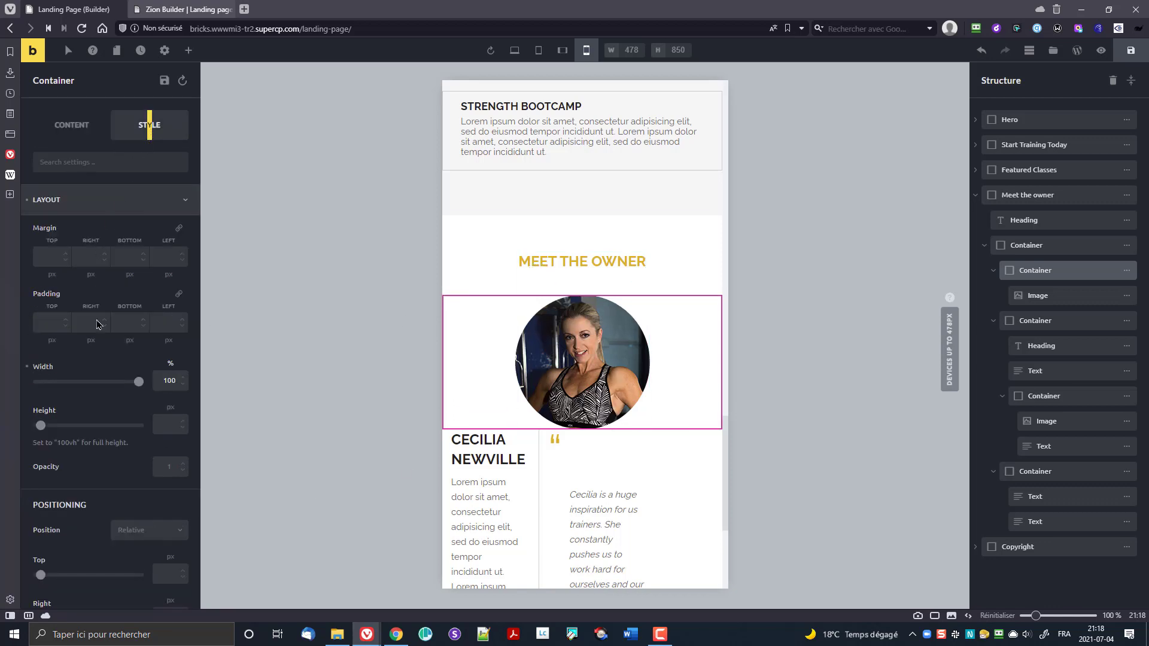
click(125, 254)
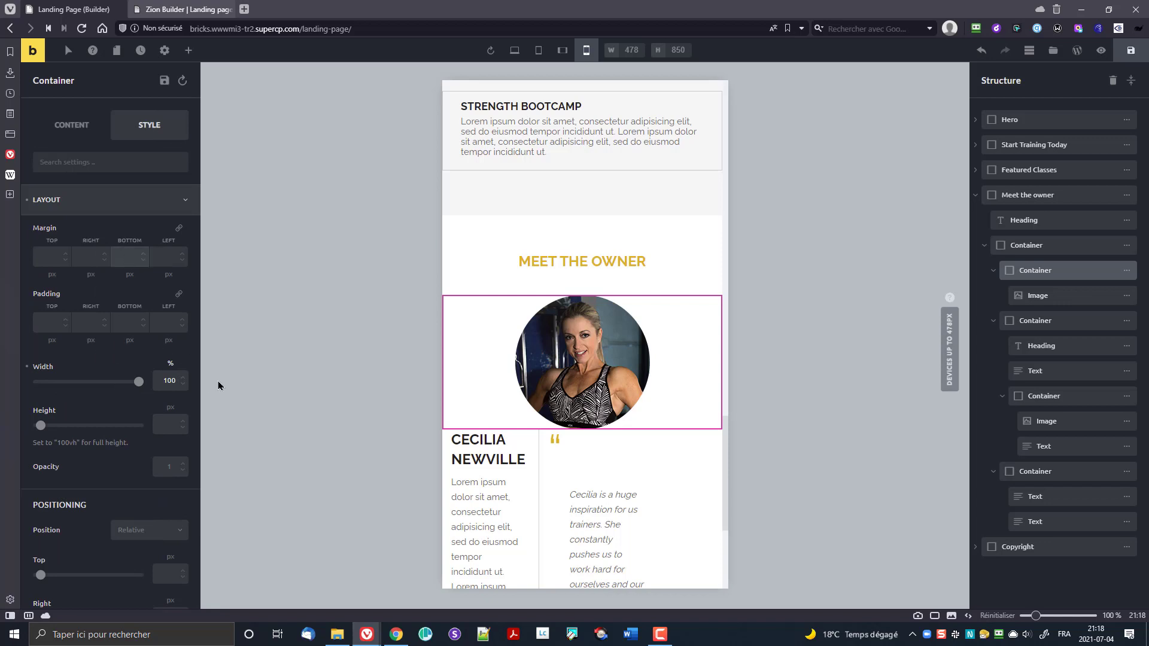
text(50)
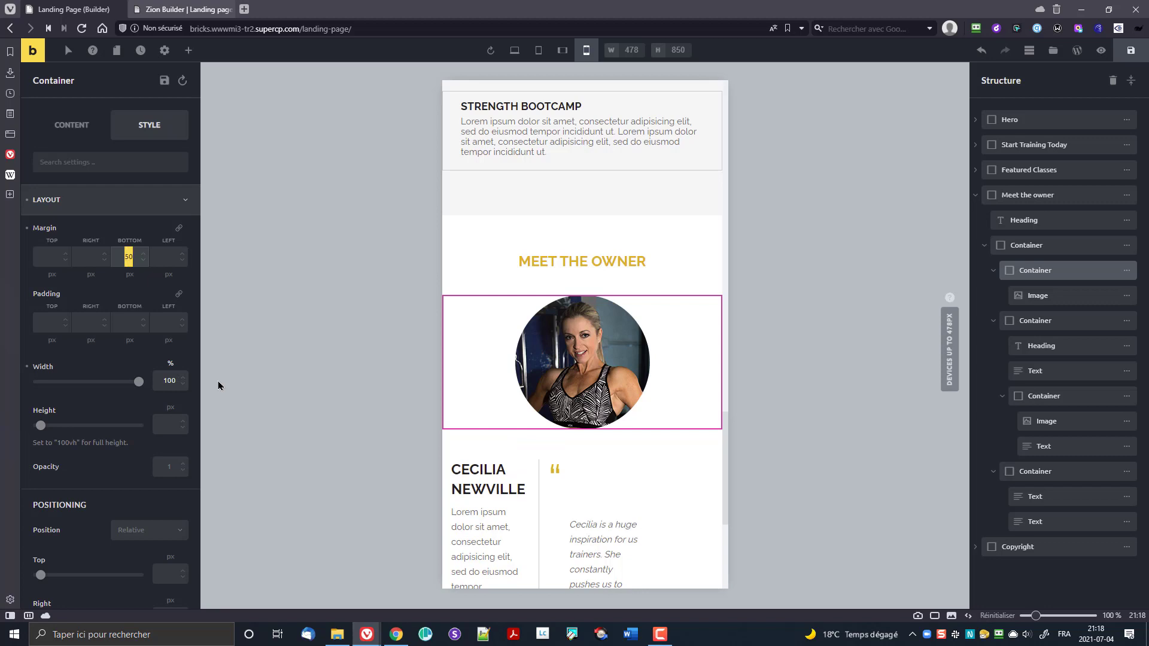
text(25)
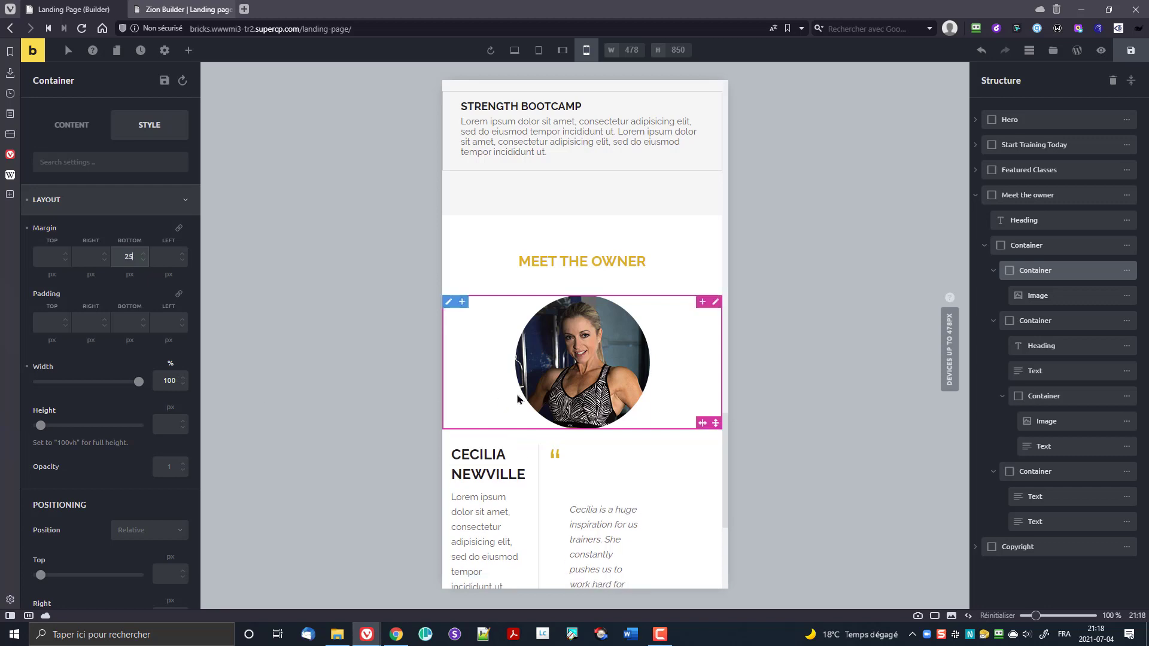
- Set the width of the owner's biography container, beneath the photo, to 50%
scroll(638, 379, down, 4)
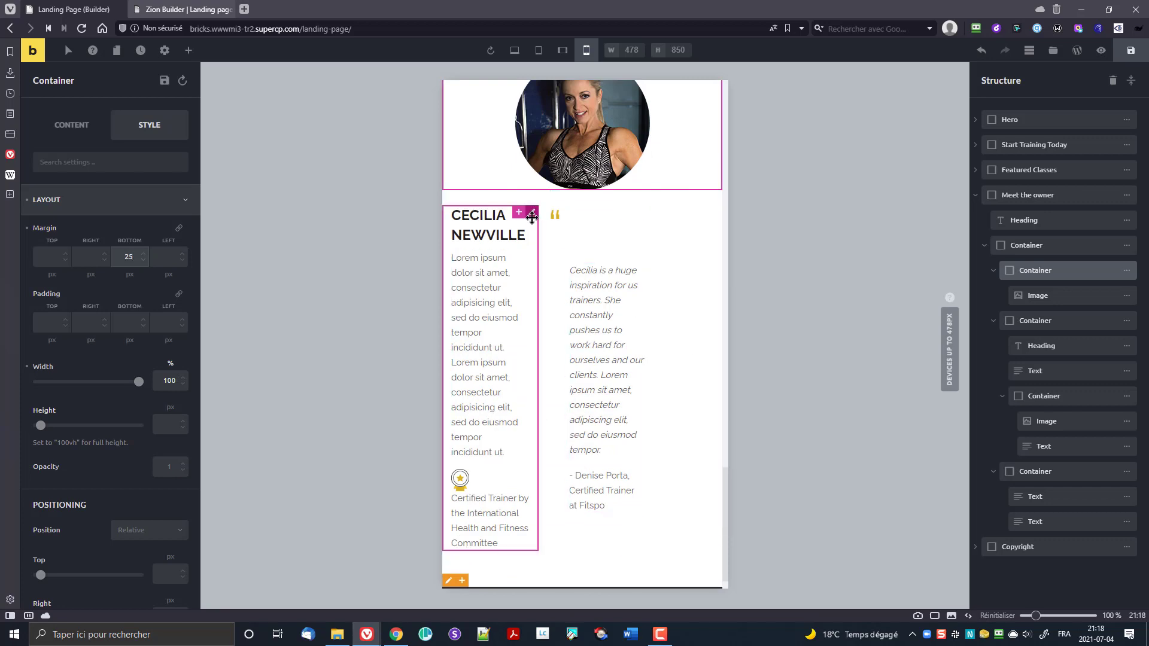
click(531, 212)
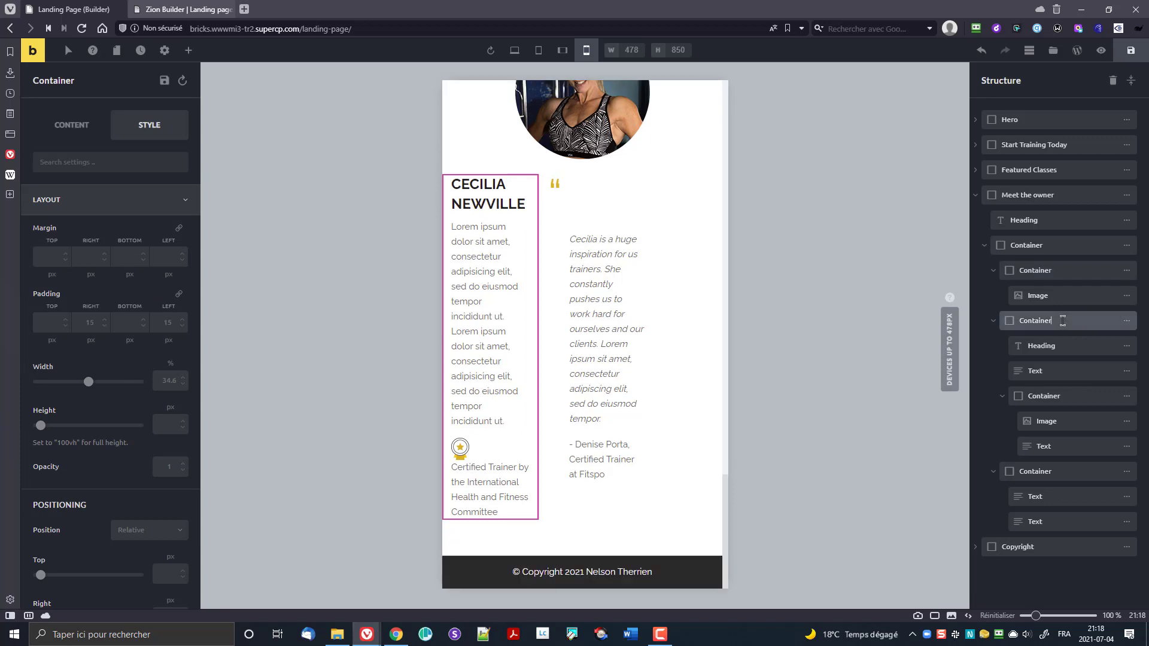
click(166, 380)
text(50)
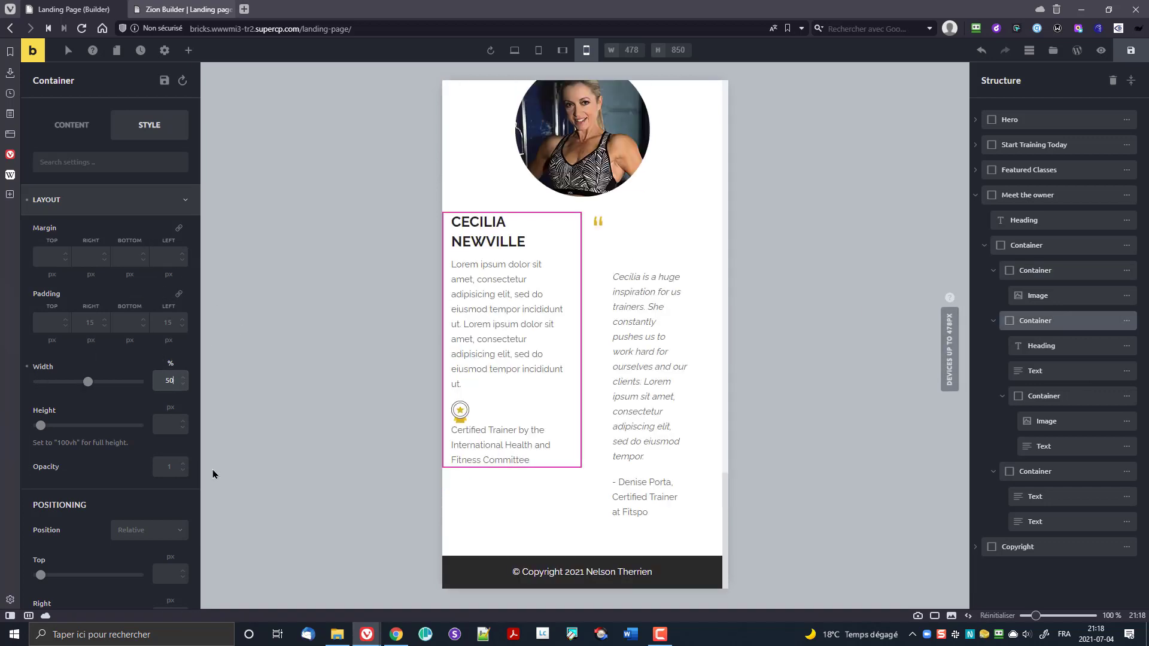
- Set the testimonial container's width to 50% and preview the two-column layout beneath the owner's photo
mouse_move(665, 267)
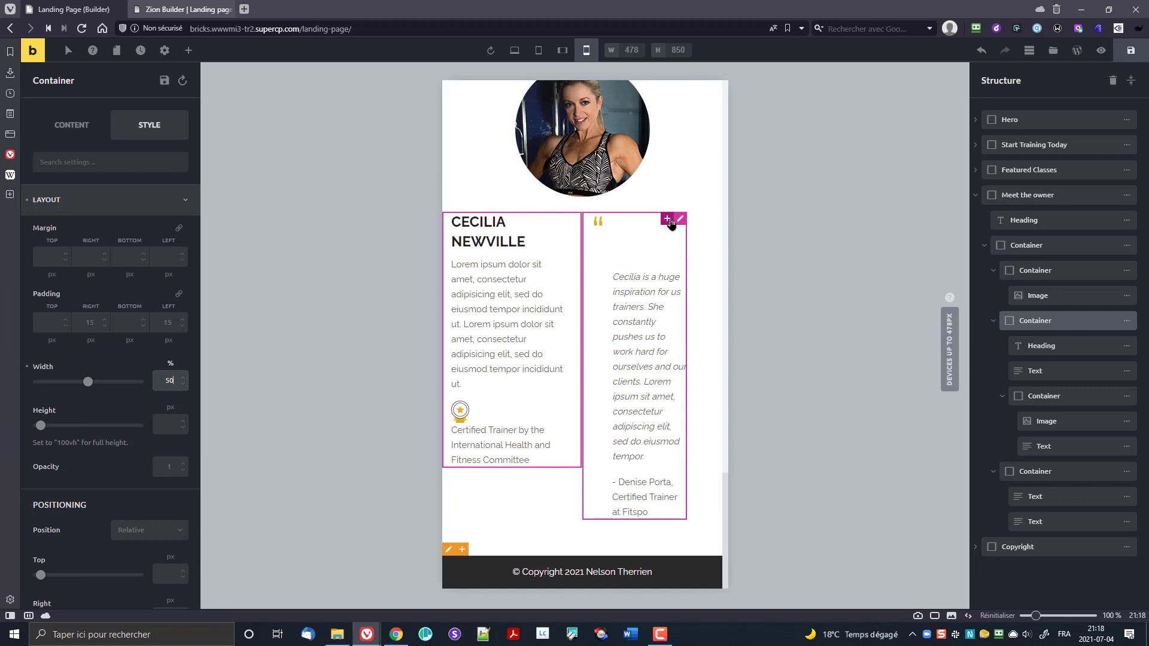
click(680, 219)
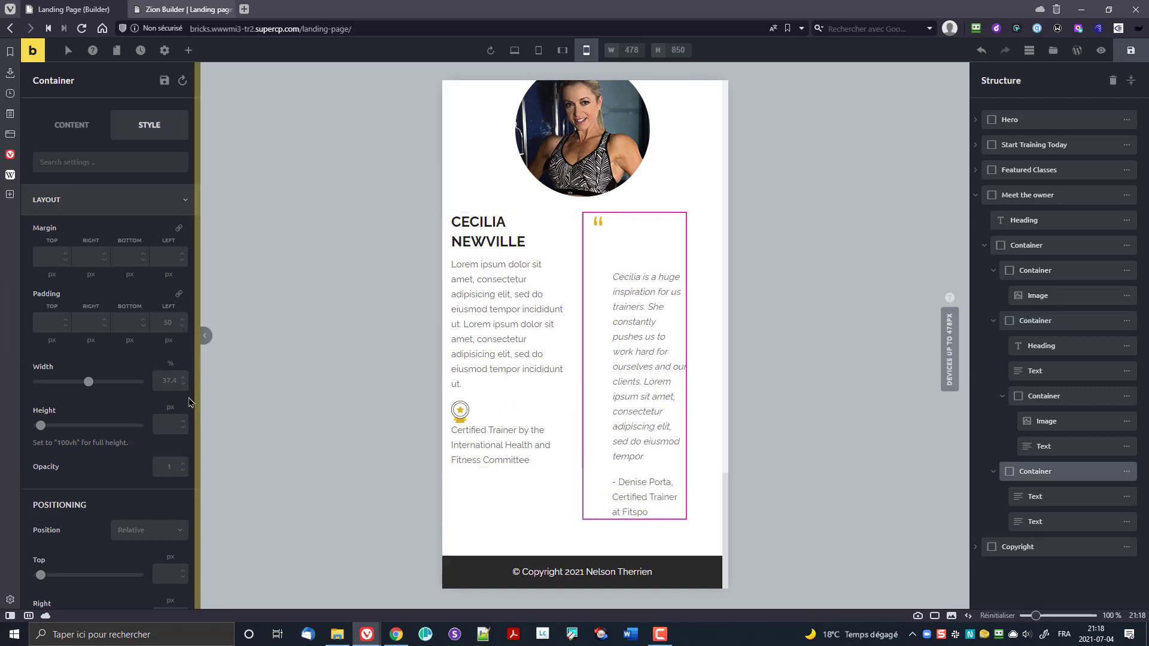
double_click(171, 379)
text(50)
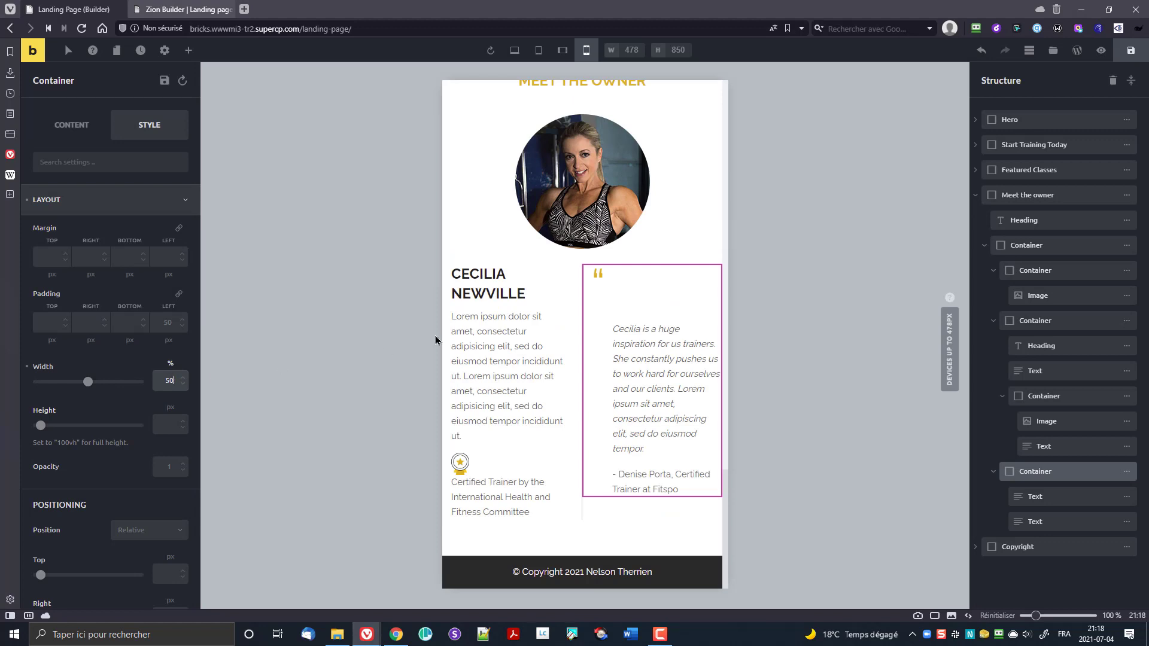
click(1101, 51)
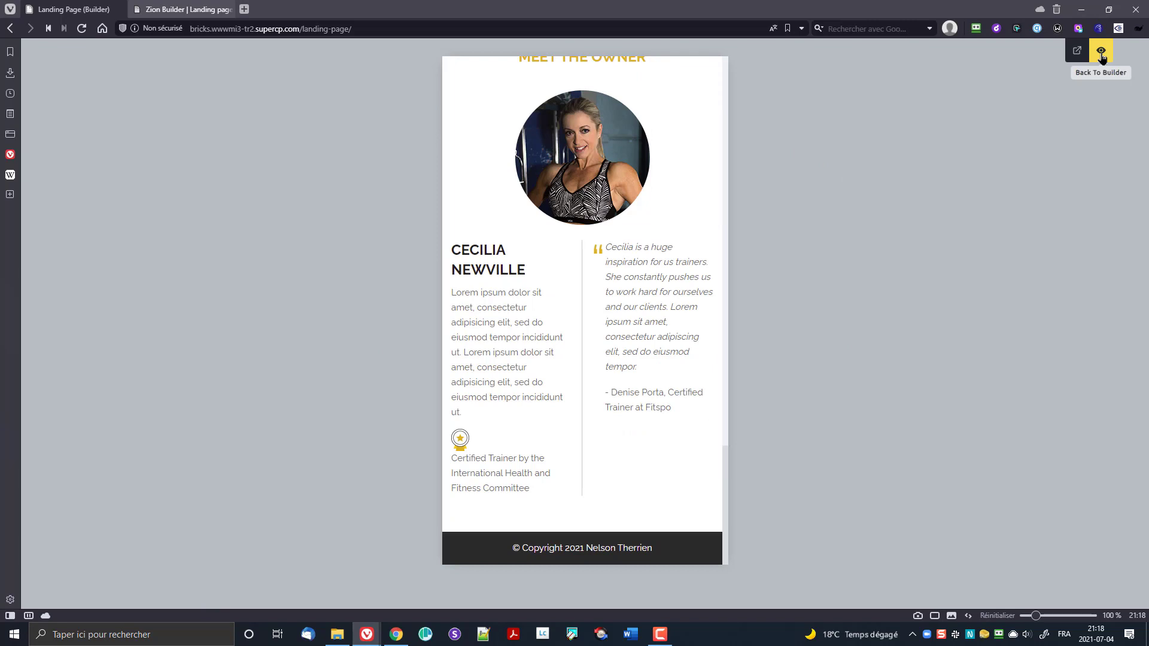
click(1101, 51)
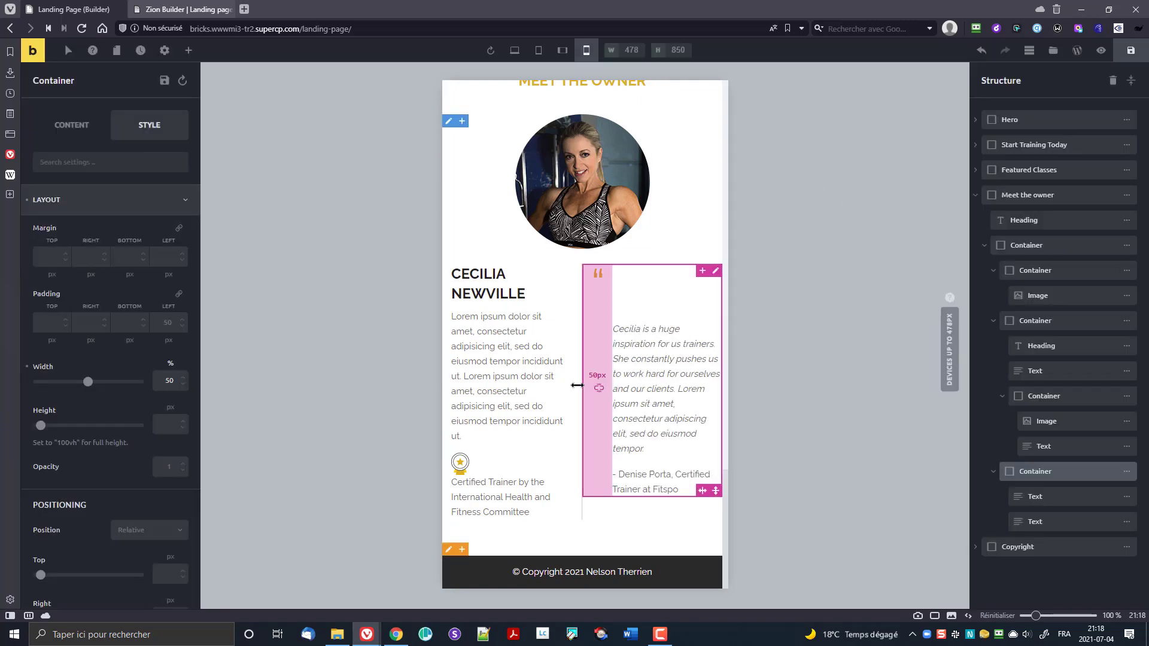
- Narrow the Certified Trainer text to a width of 160 px so it sits beside the badge icon
click(481, 494)
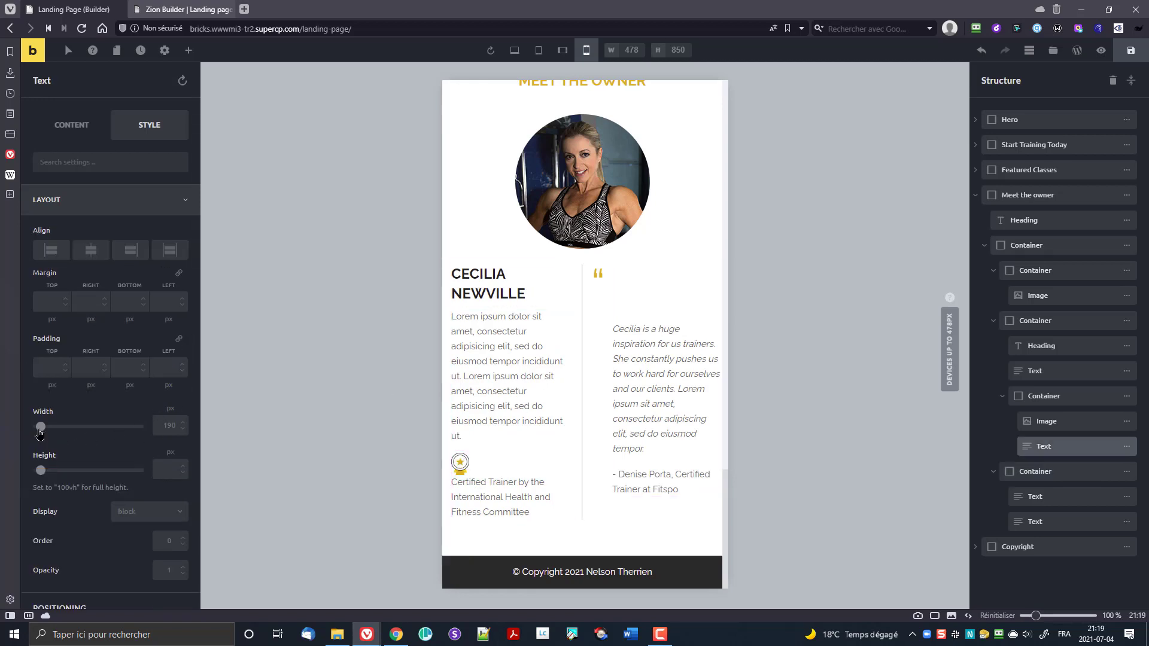
drag(40, 430, 47, 432)
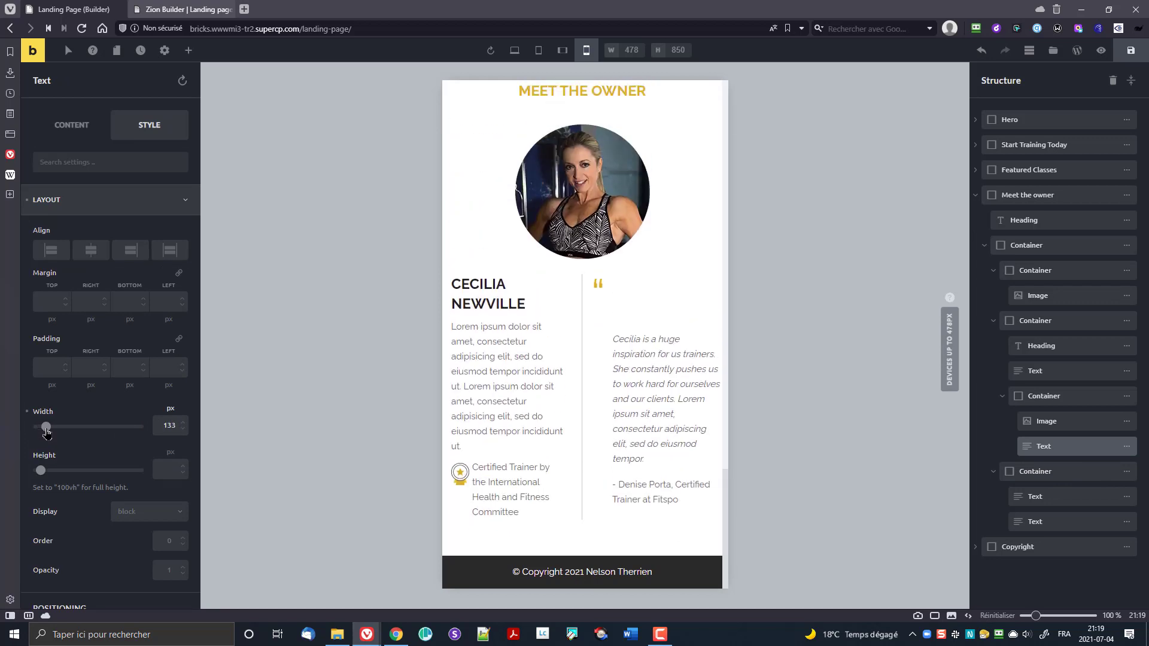
click(163, 426)
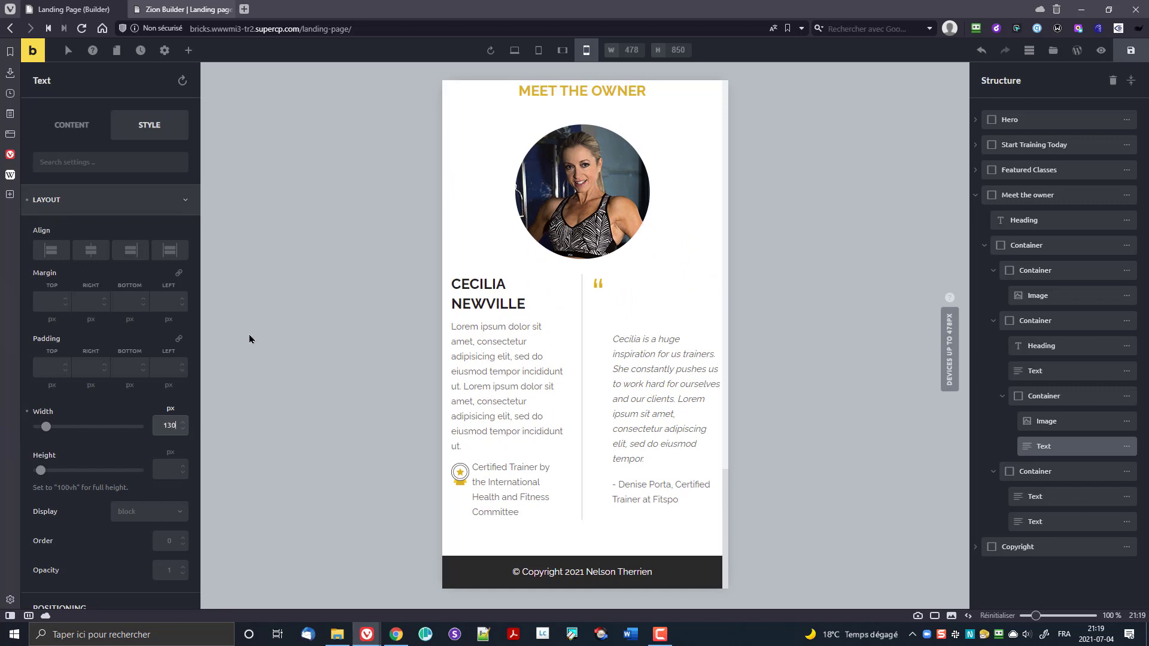
key(shift+Up)
key(shift+Up)
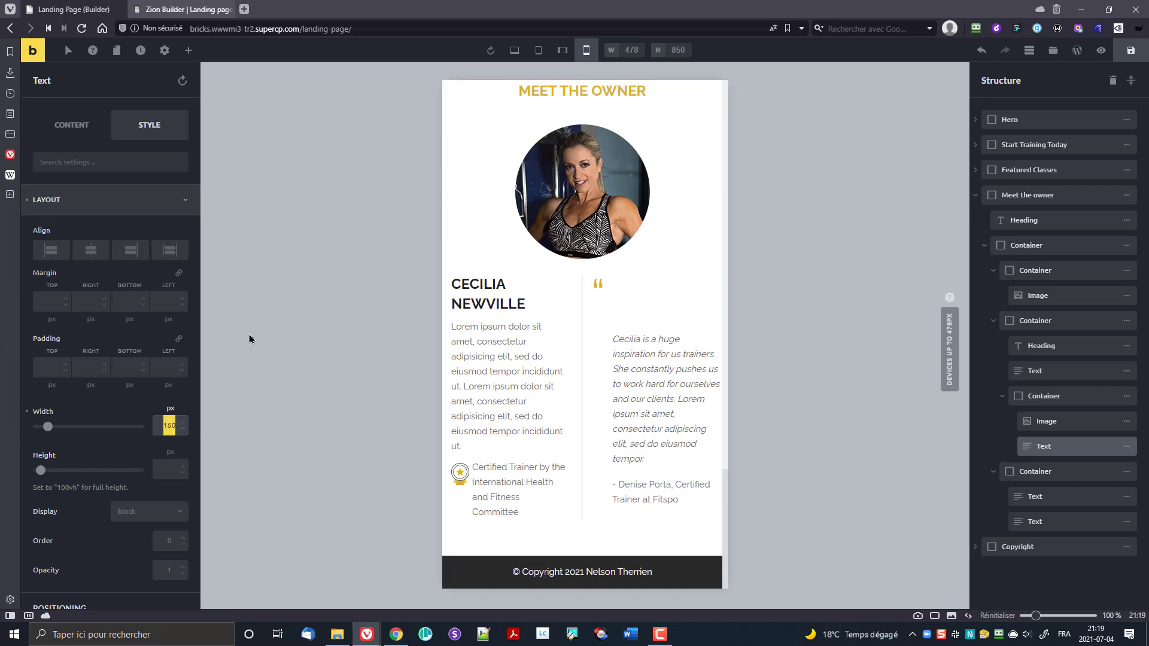
key(shift+Up)
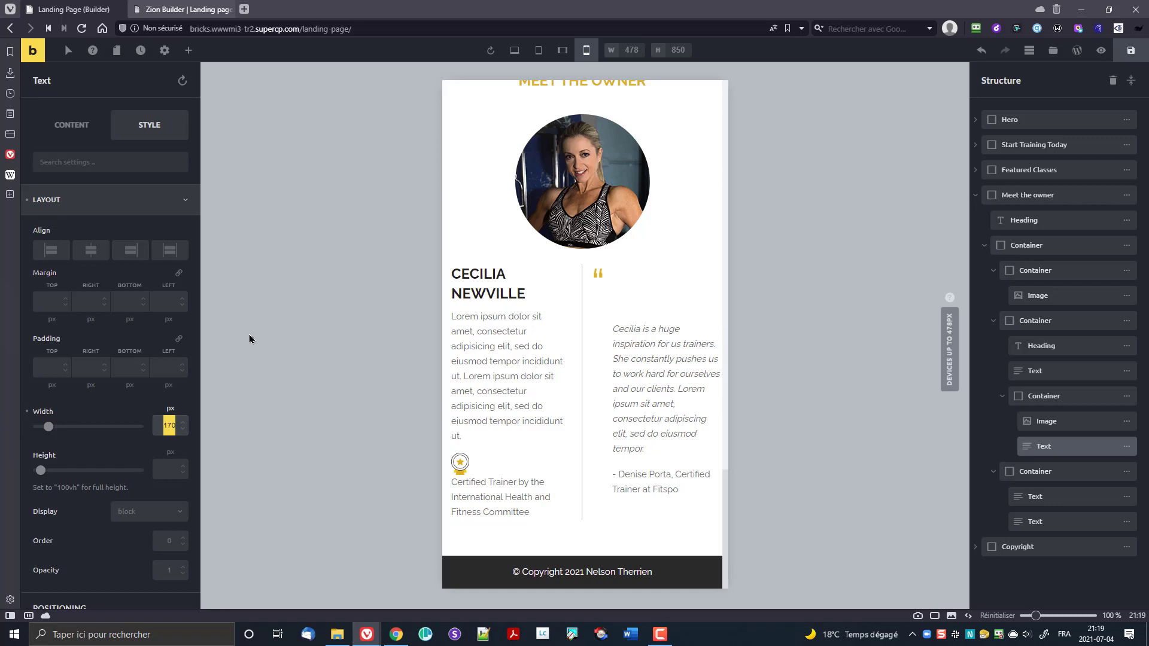
key(shift+Down)
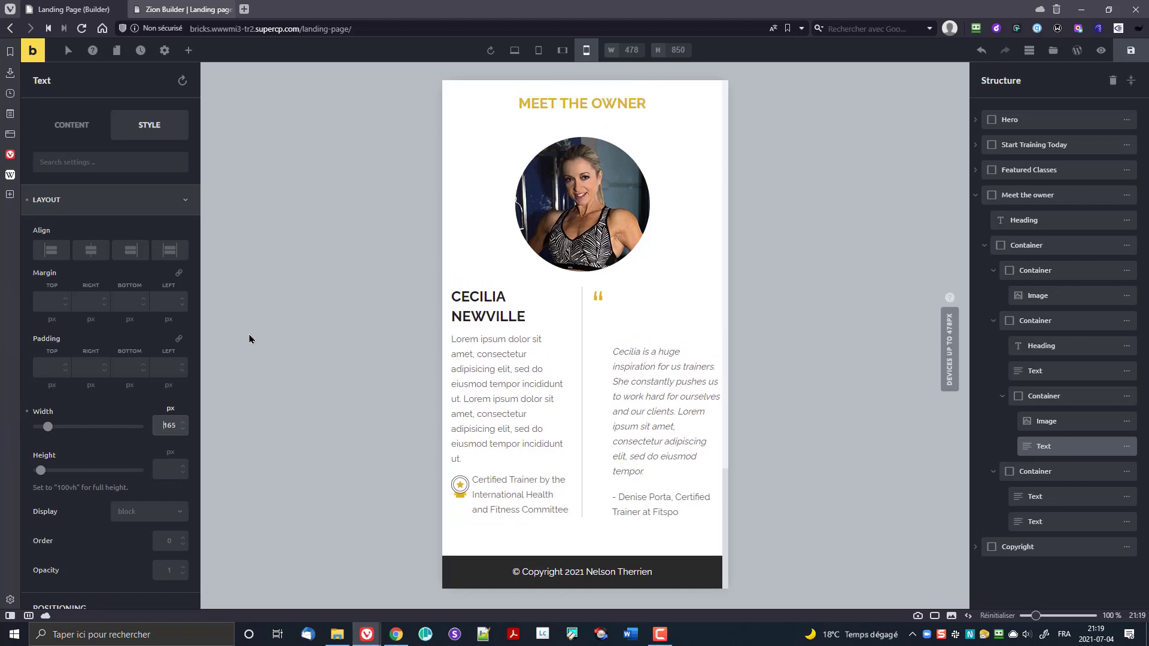
key(Up)
key(Up)
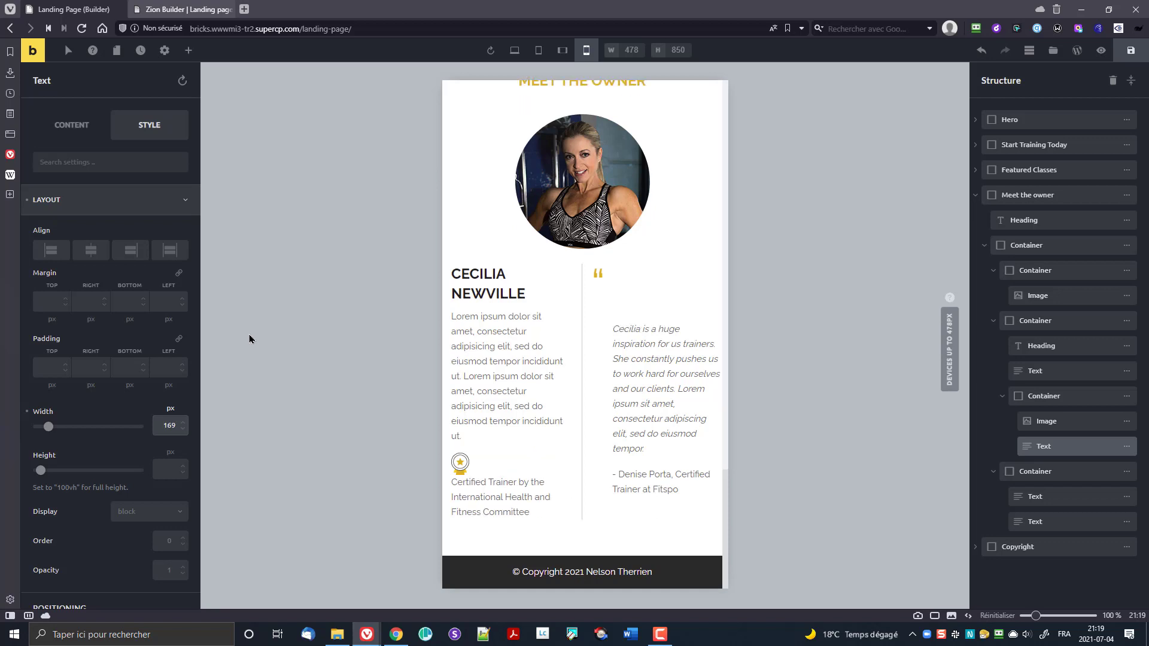
key(Down)
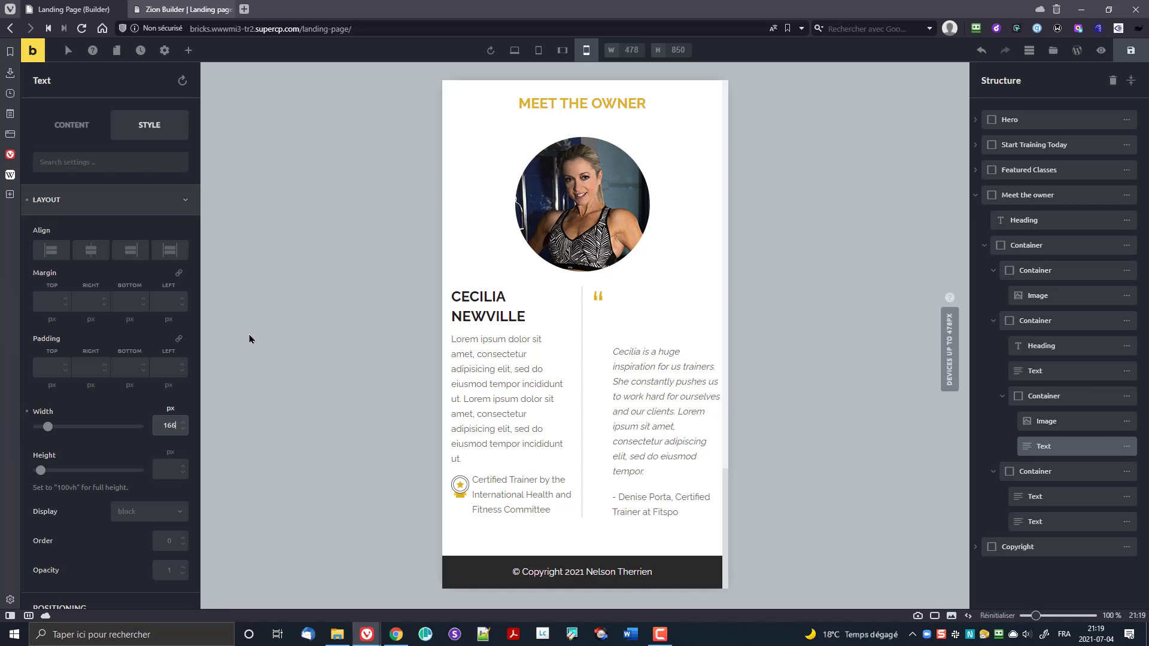
key(Down)
key(Down)
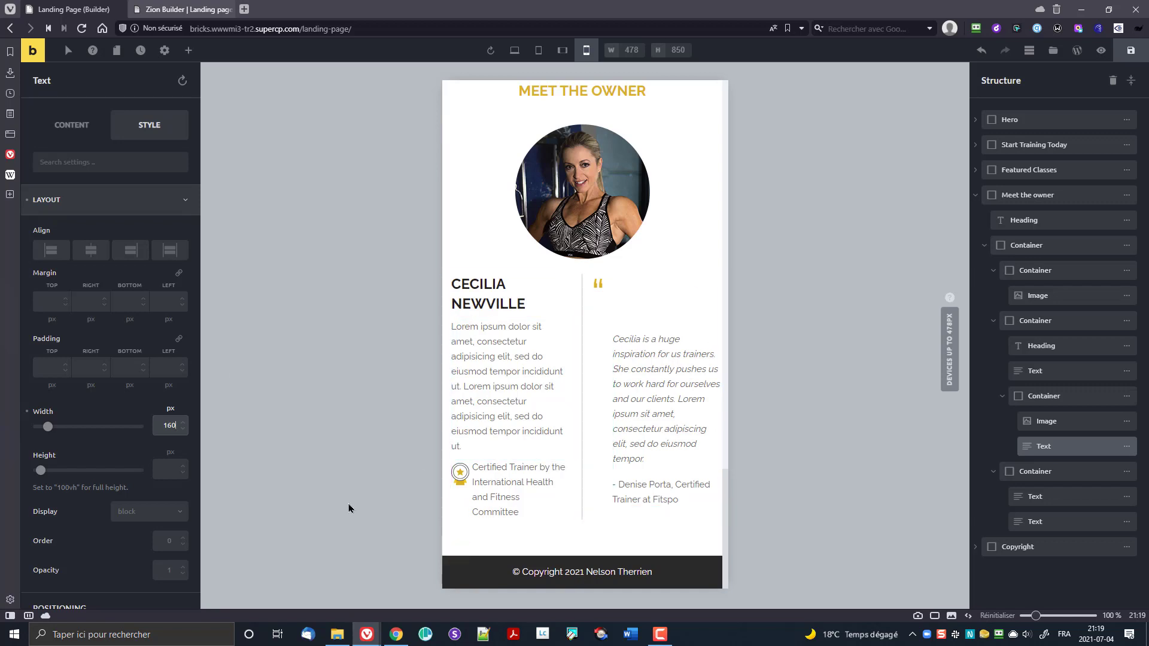
- Save the landing page and open its front-end version in a new browser tab
click(1131, 50)
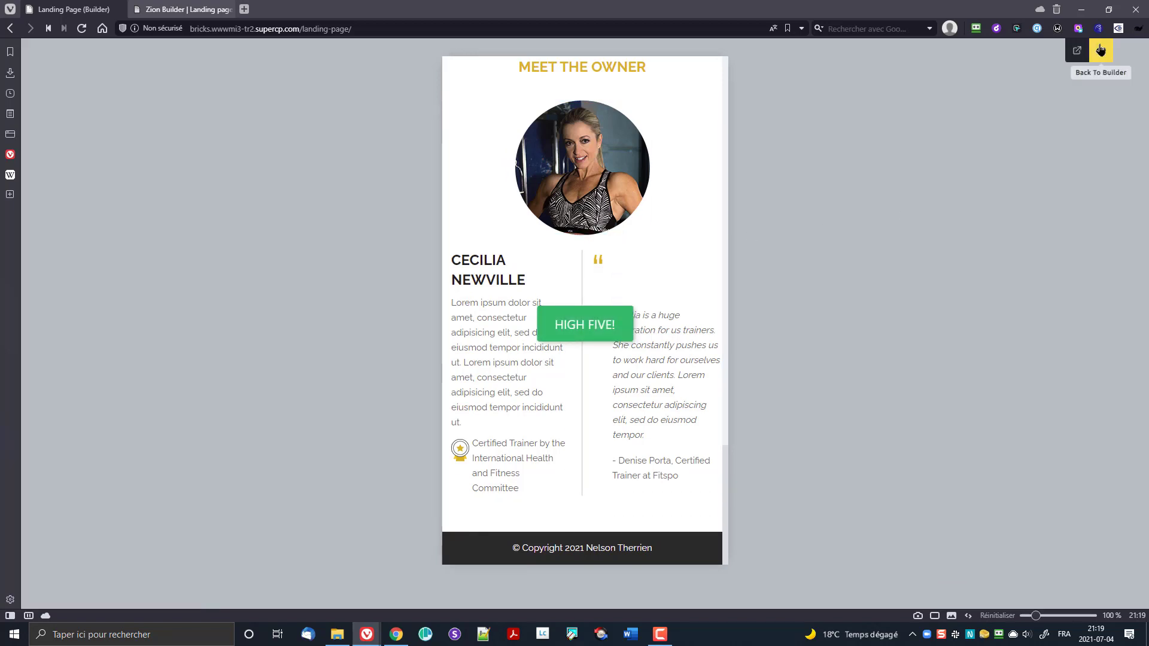
click(1101, 50)
click(1077, 50)
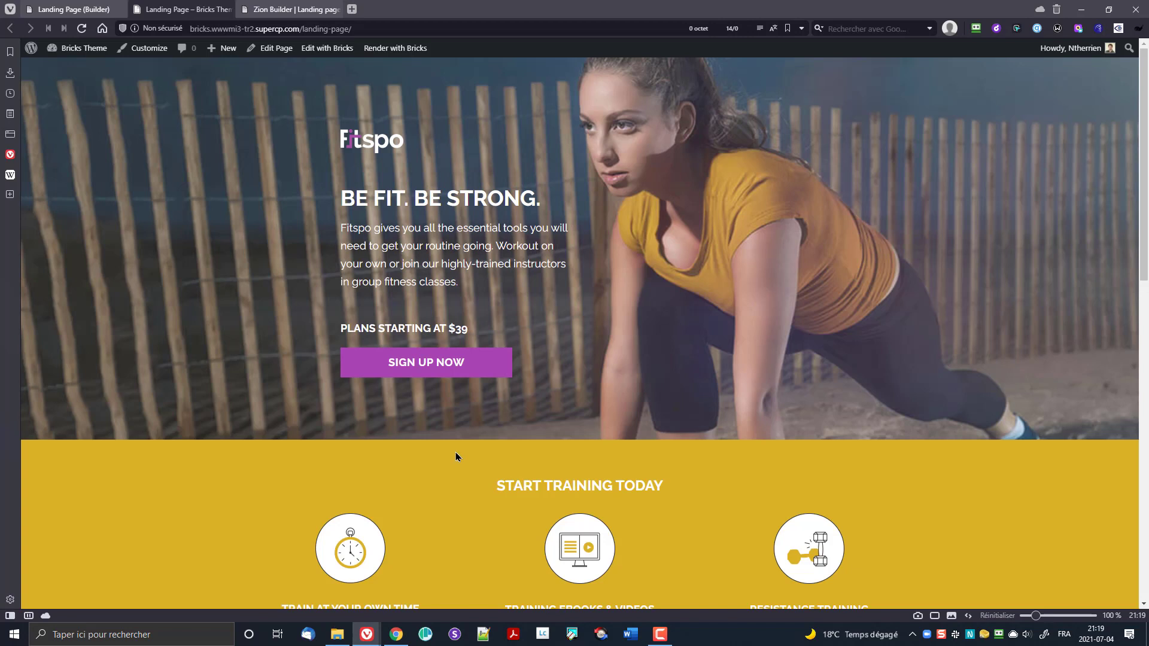
- Emulate an iPhone 6/7/8 in the developer tools and review the whole landing page from hero to footer
key(ctrl+shift+i)
click(47, 458)
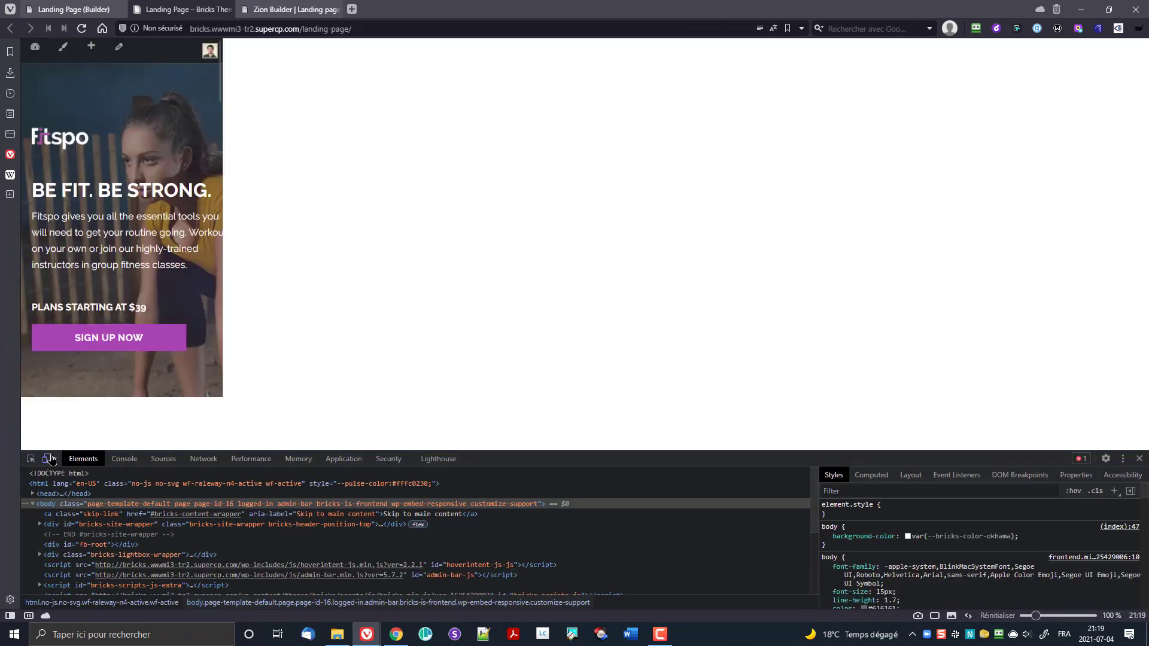
scroll(623, 231, down, 20)
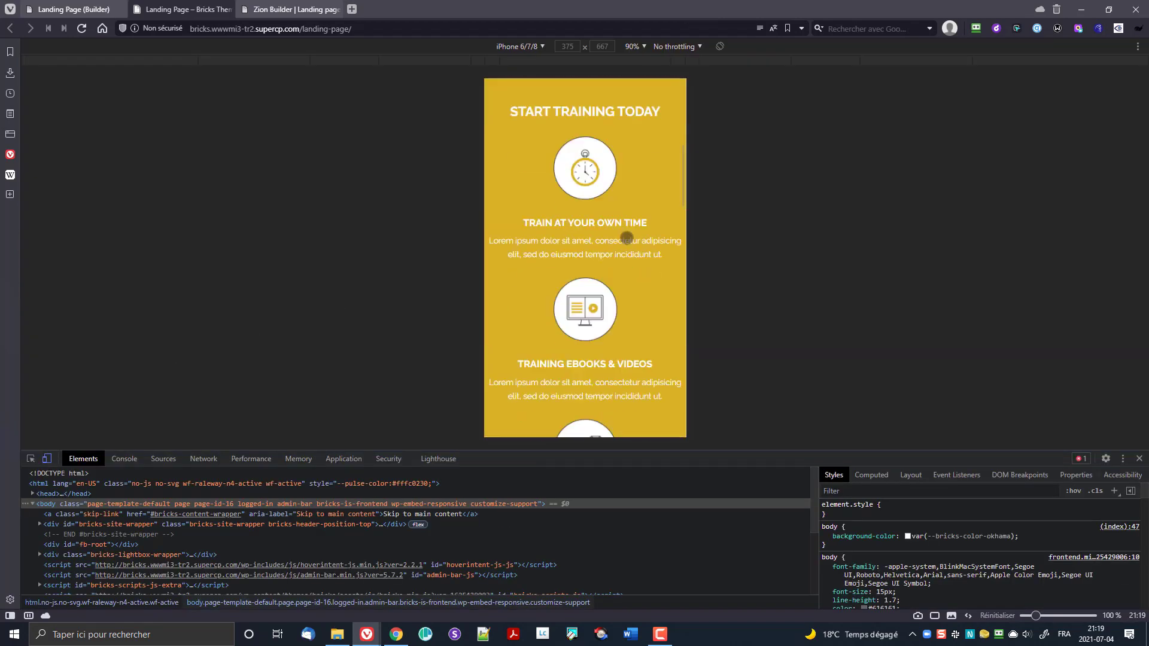
scroll(584, 257, down, 4)
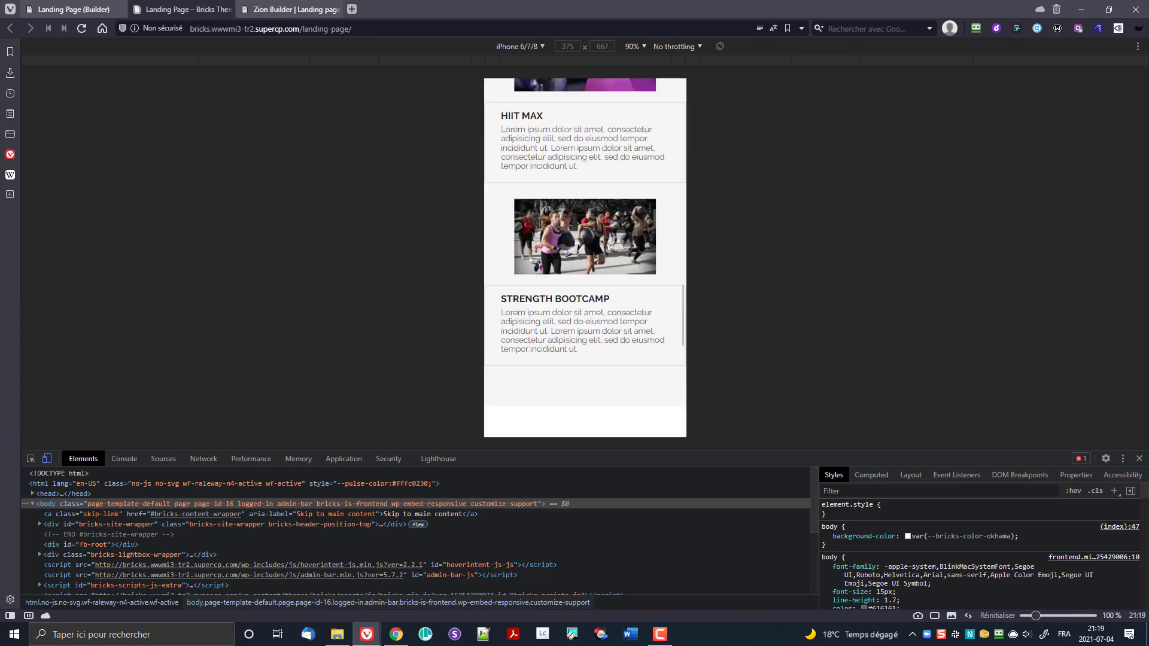
scroll(627, 243, down, 8)
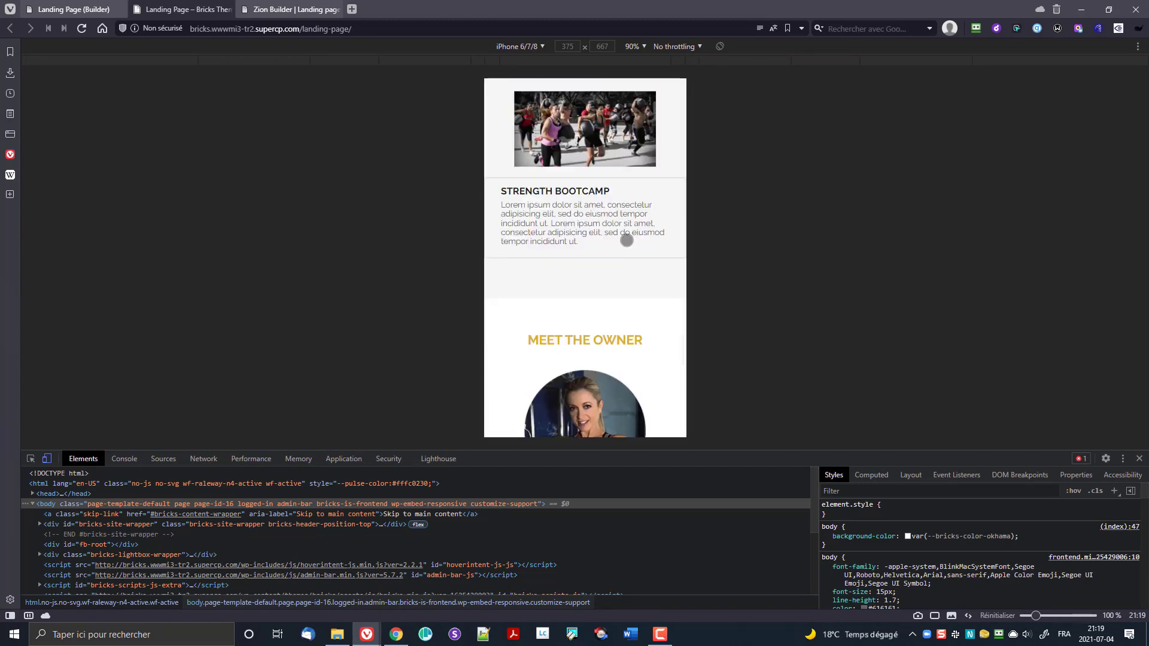
scroll(628, 244, down, 2)
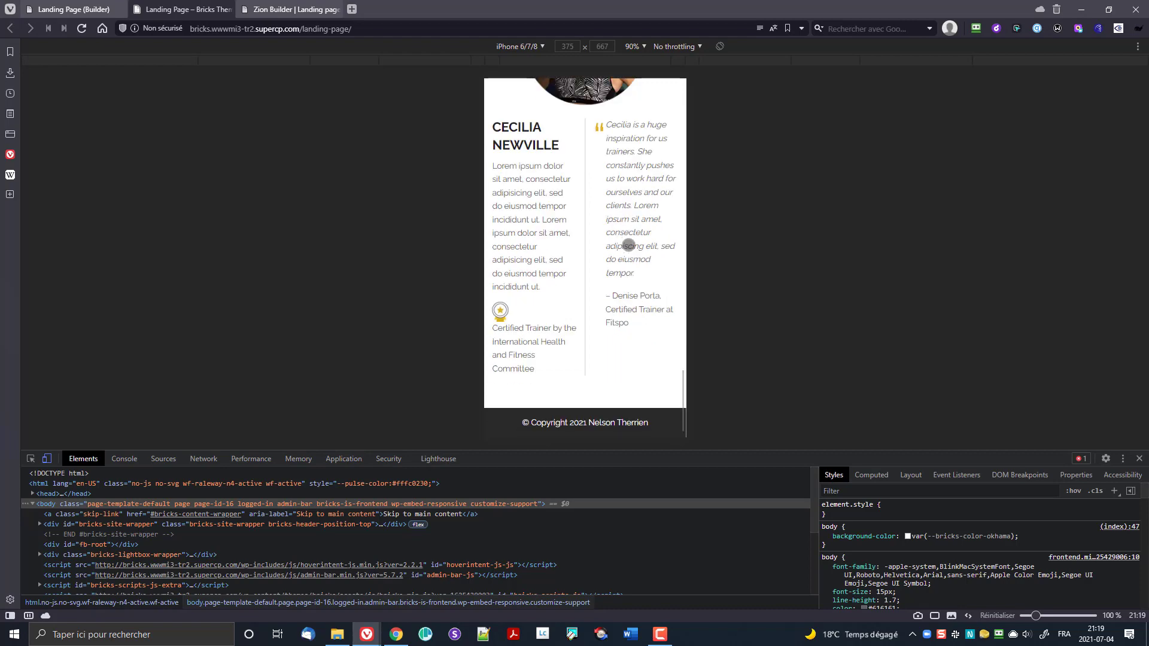
scroll(623, 283, up, 8)
scroll(624, 283, up, 10)
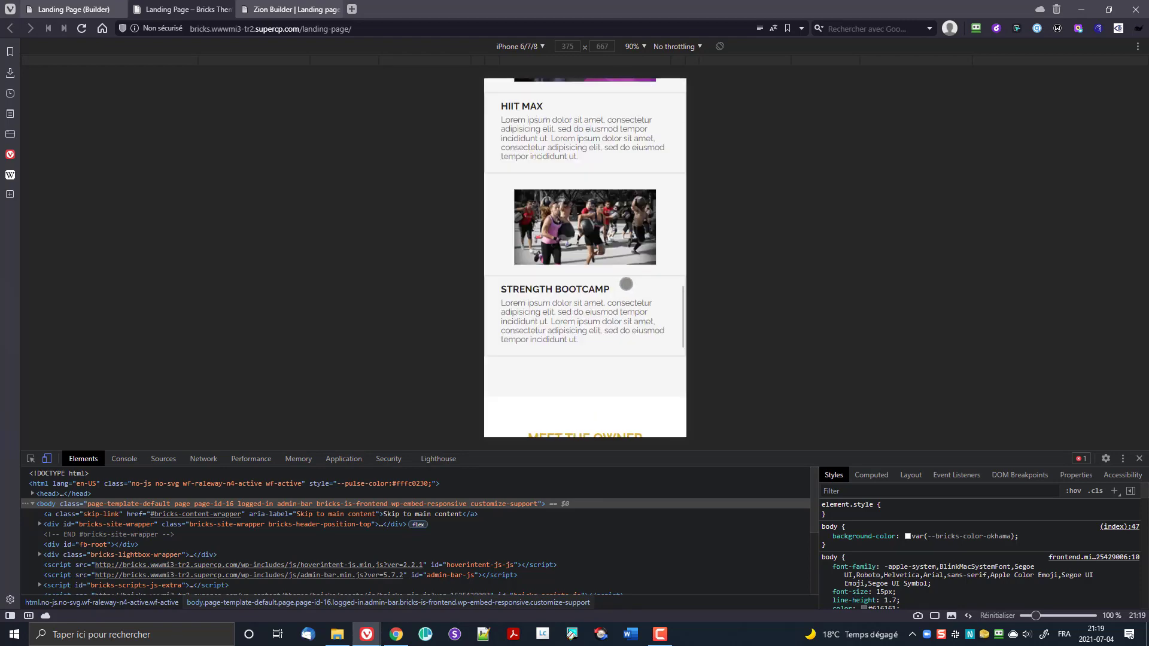
scroll(623, 256, up, 3)
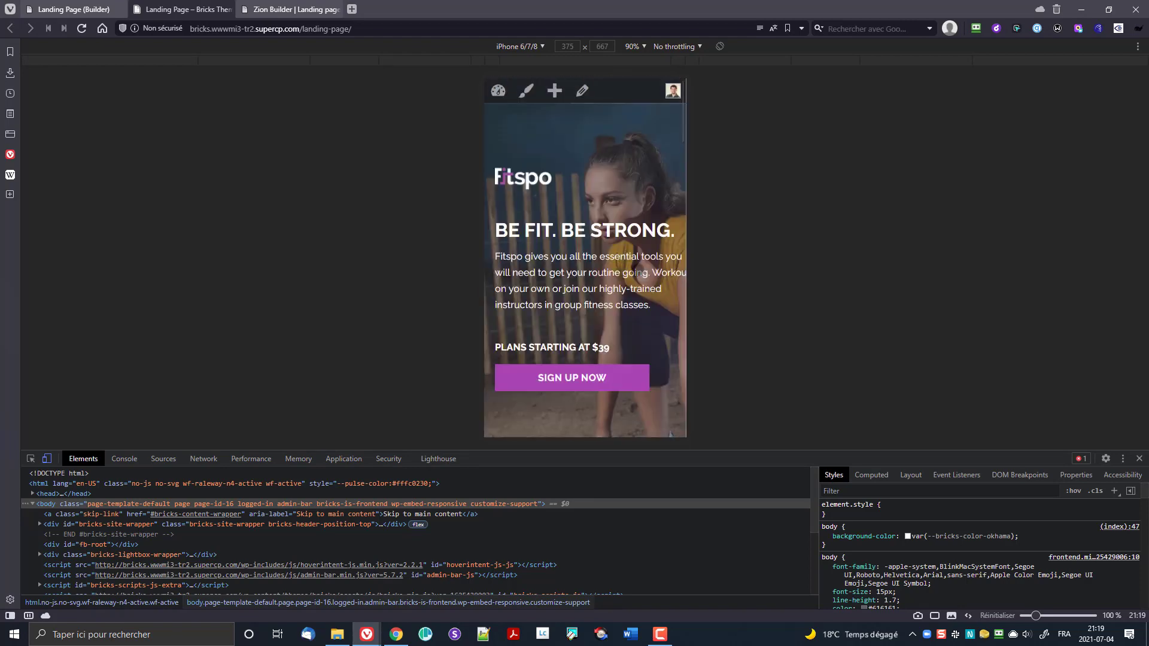
- Switch the device emulation to iPad and check every landing page section down to Meet the Owner
click(537, 46)
click(558, 199)
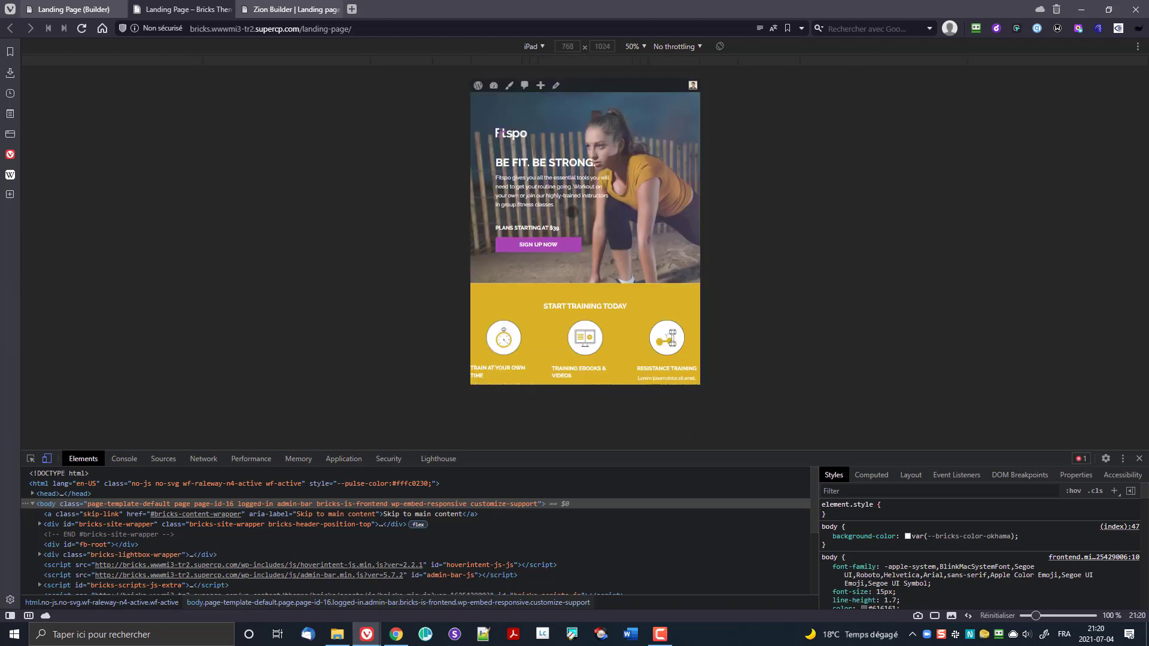
scroll(623, 214, down, 6)
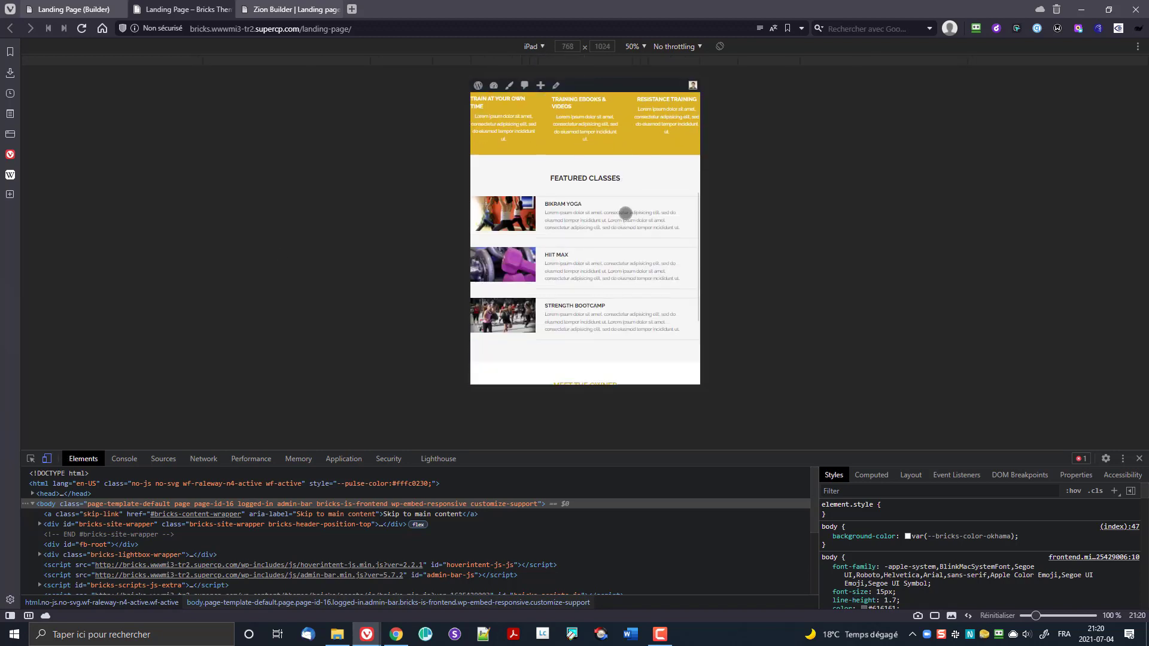
scroll(623, 215, down, 1)
scroll(593, 173, up, 1)
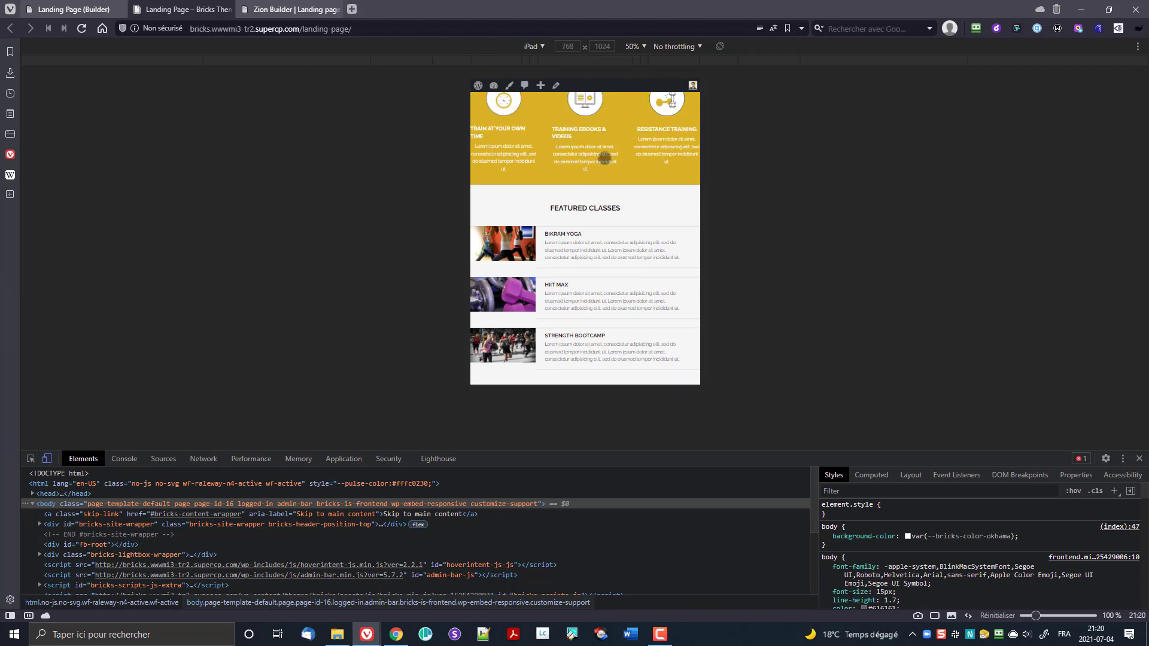
scroll(604, 157, up, 4)
scroll(598, 164, down, 10)
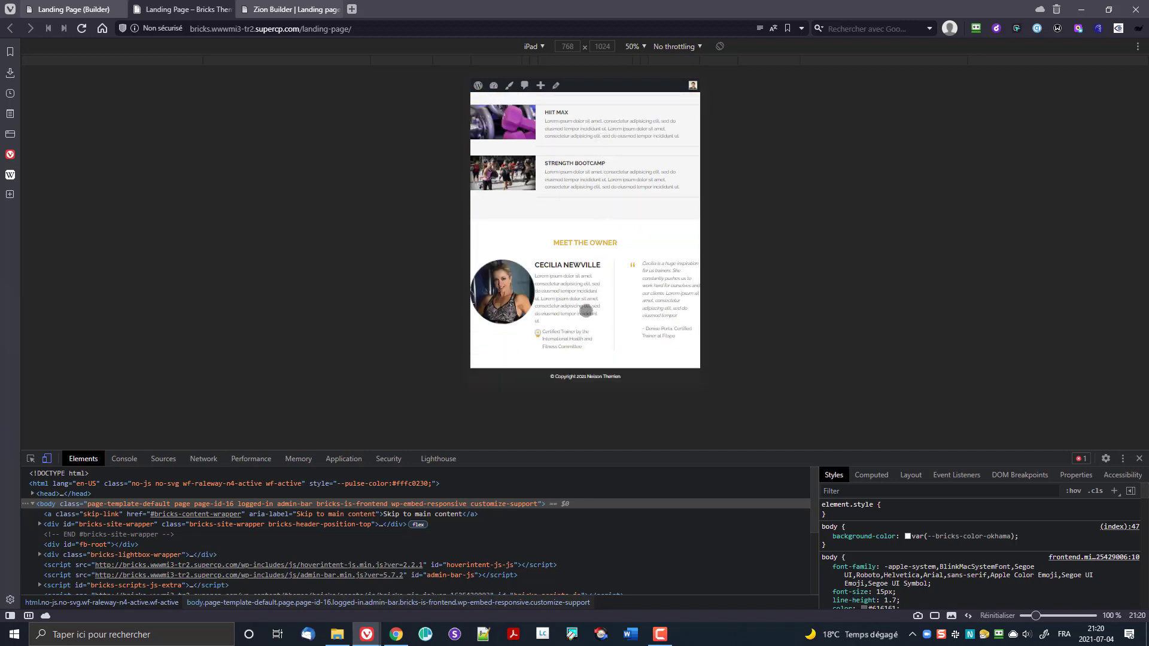
- Return to the page builder, leave preview mode and select the Training Ebooks & Videos heading in the tablet portrait view
click(52, 6)
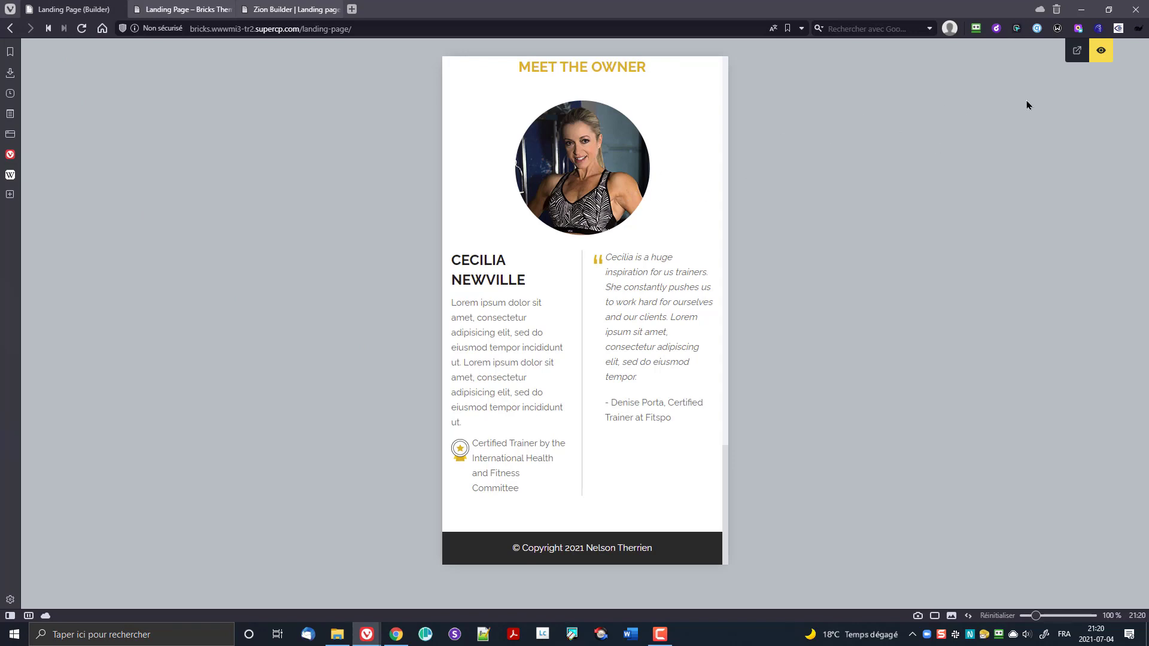
click(1101, 52)
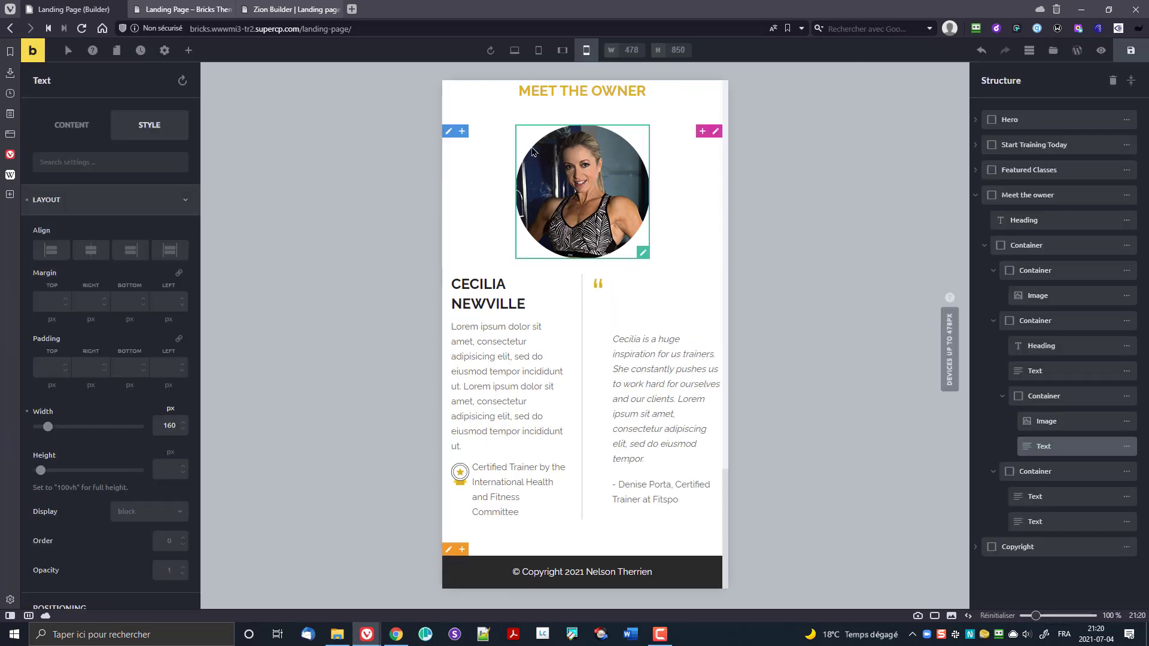
click(552, 51)
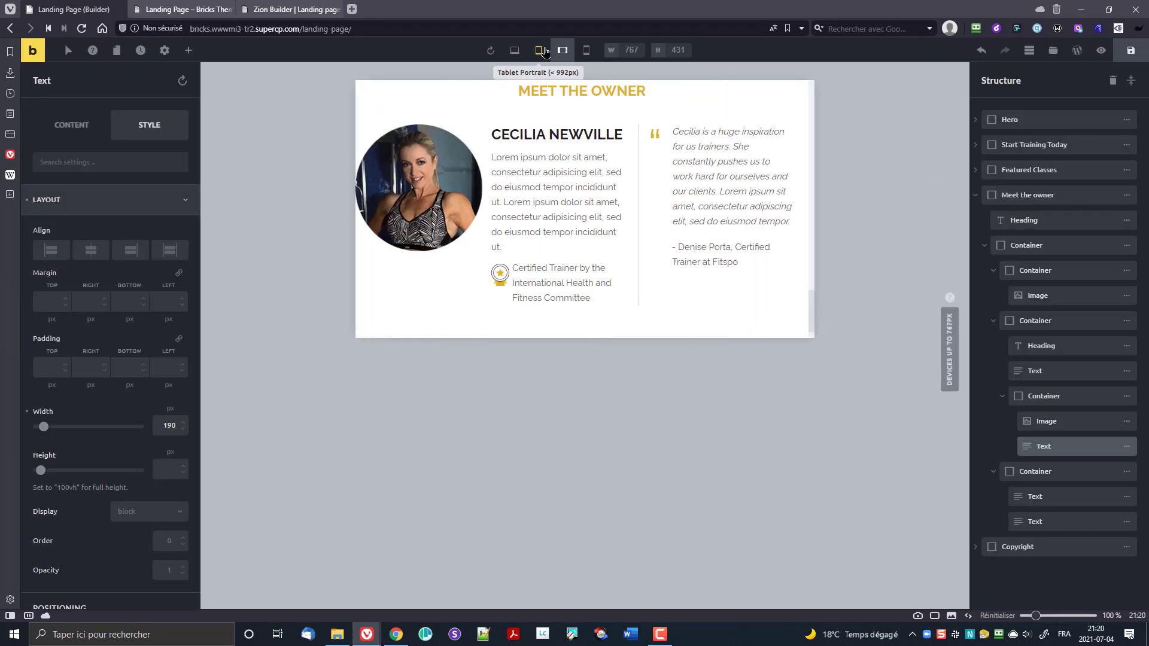
click(545, 53)
scroll(575, 270, up, 4)
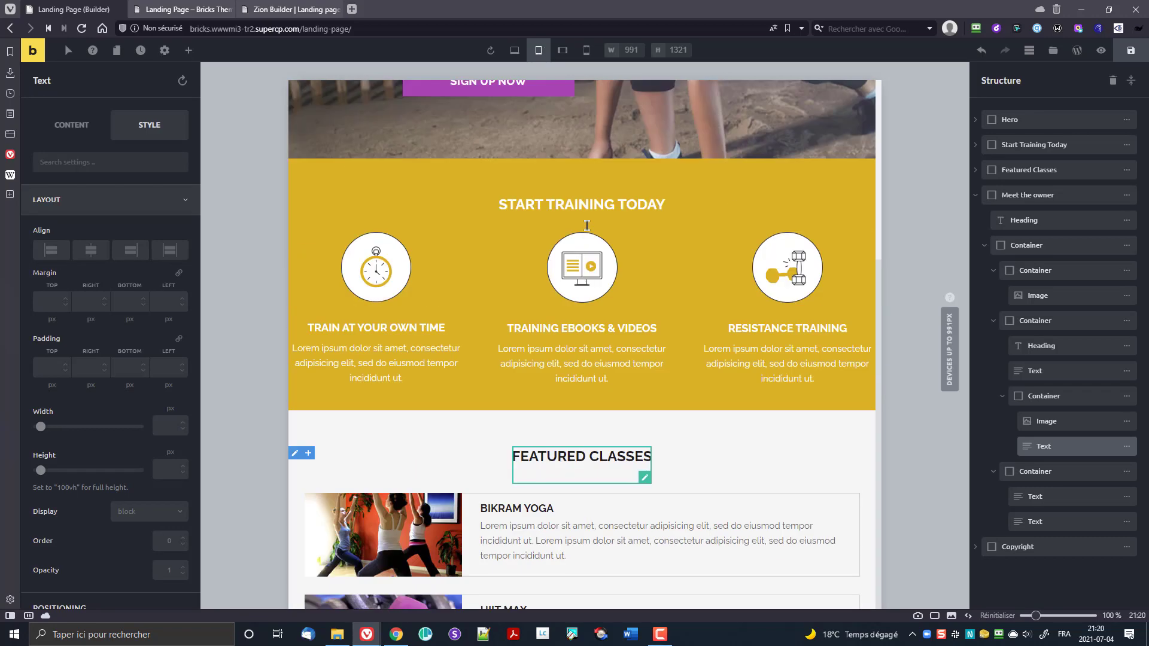
click(571, 327)
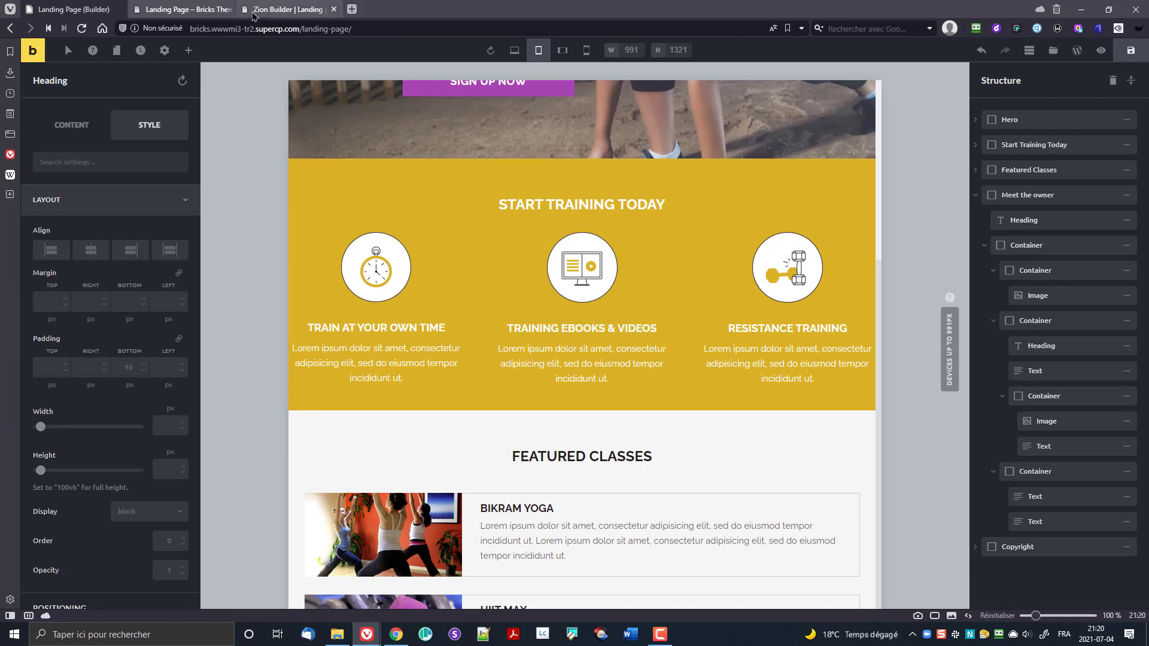
- Compare the Start Training Today columns on the emulated iPad page with the builder's mobile landscape and tablet portrait views
key(ctrl+Tab)
scroll(589, 242, up, 5)
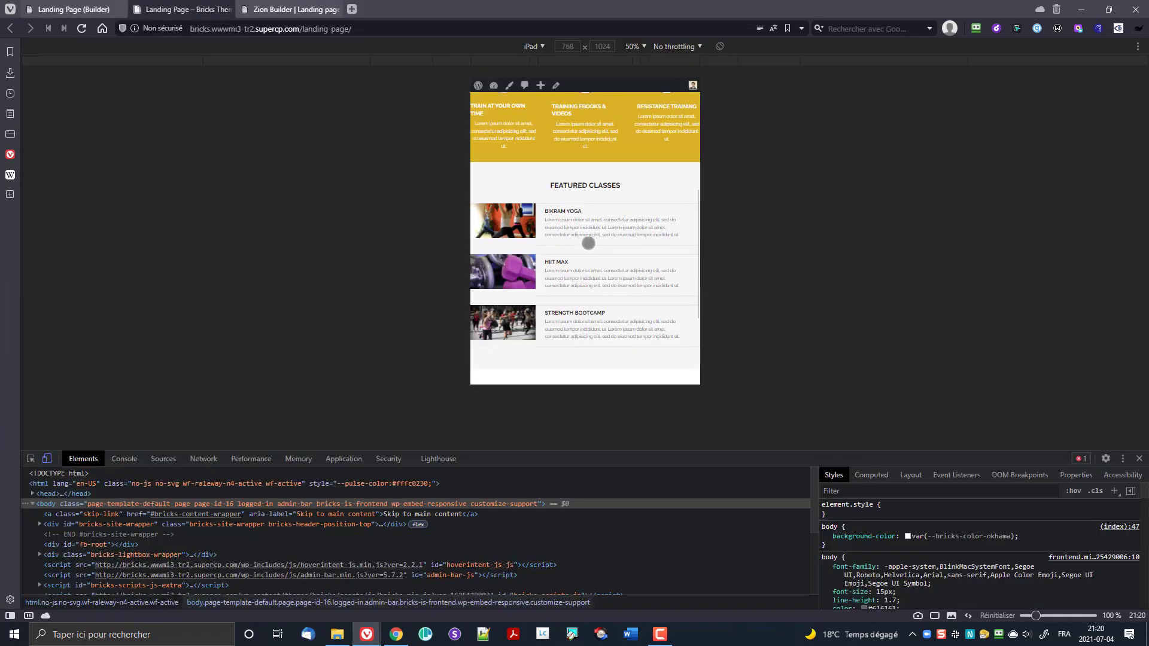
scroll(588, 243, up, 1)
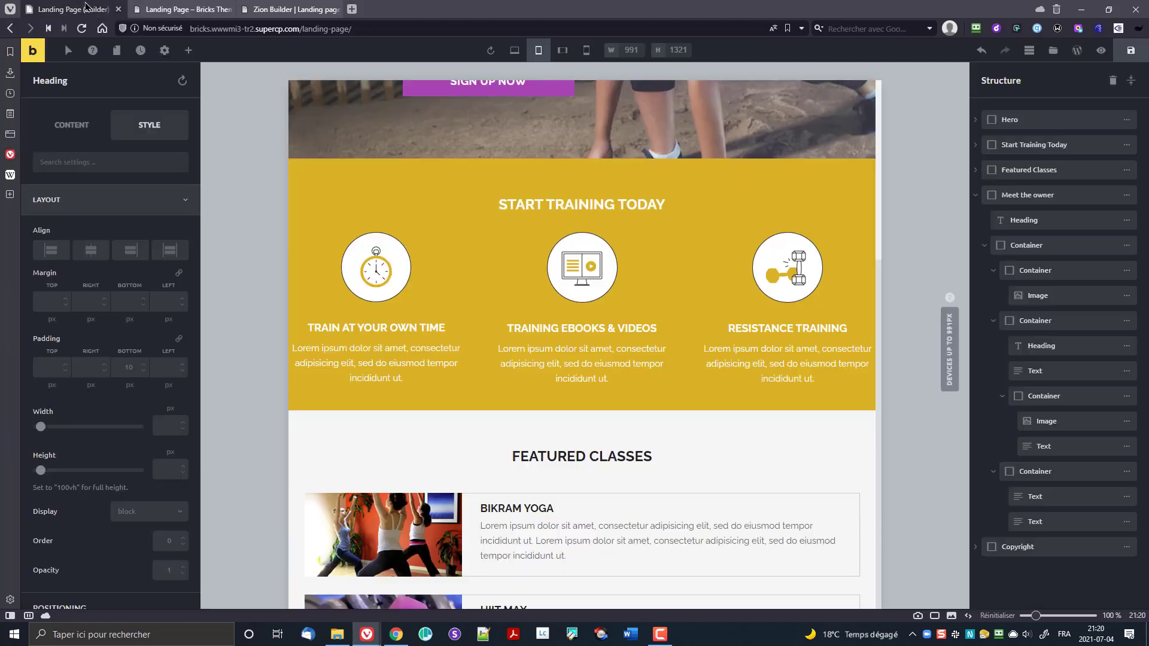
click(96, 9)
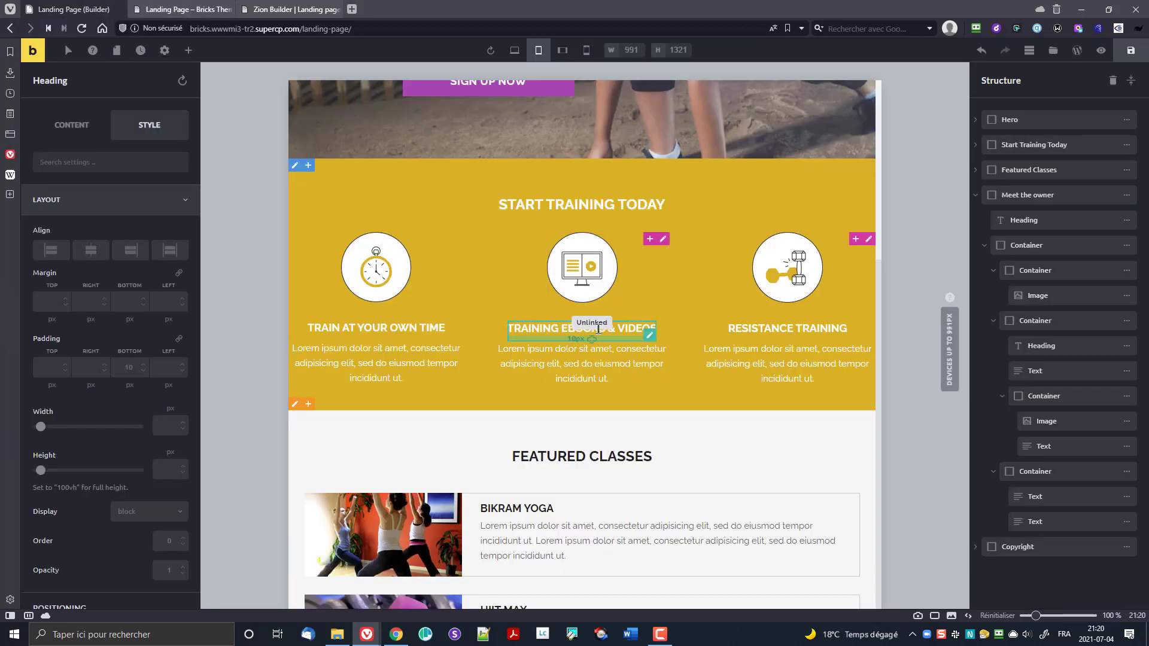
click(561, 53)
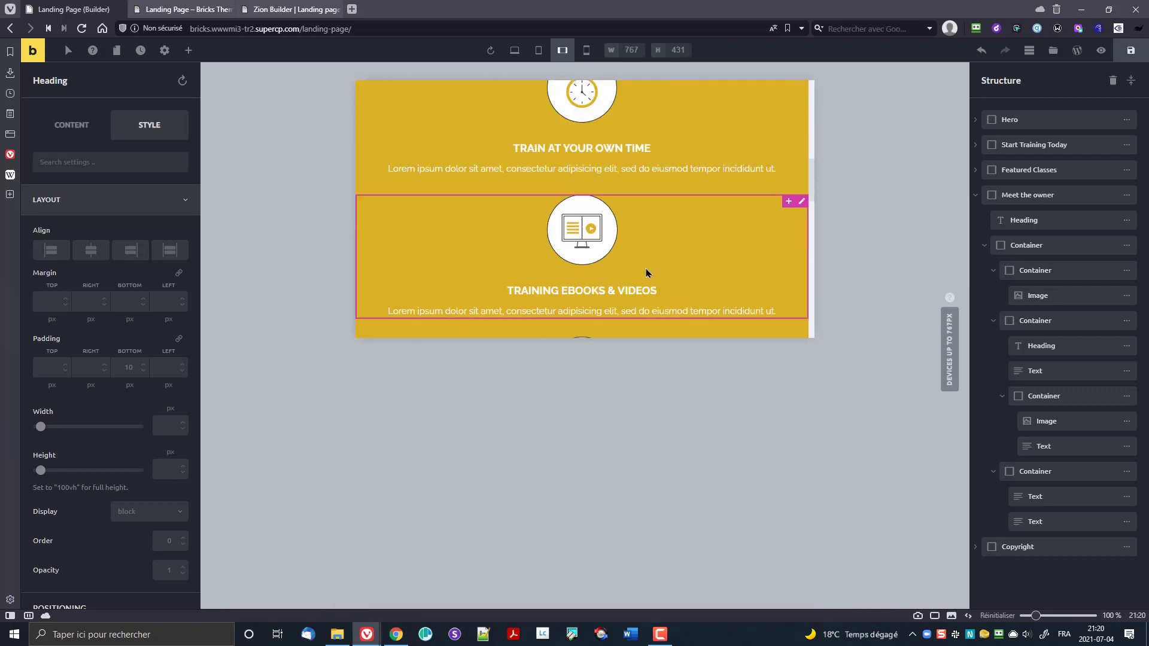
scroll(646, 272, up, 1)
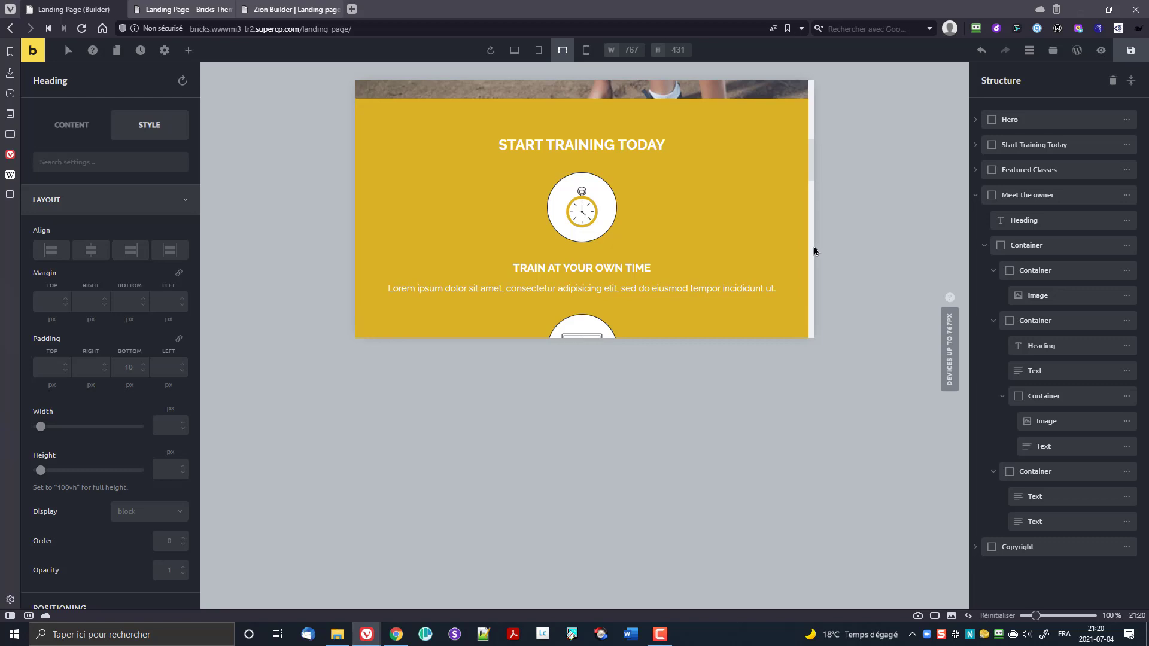
click(547, 55)
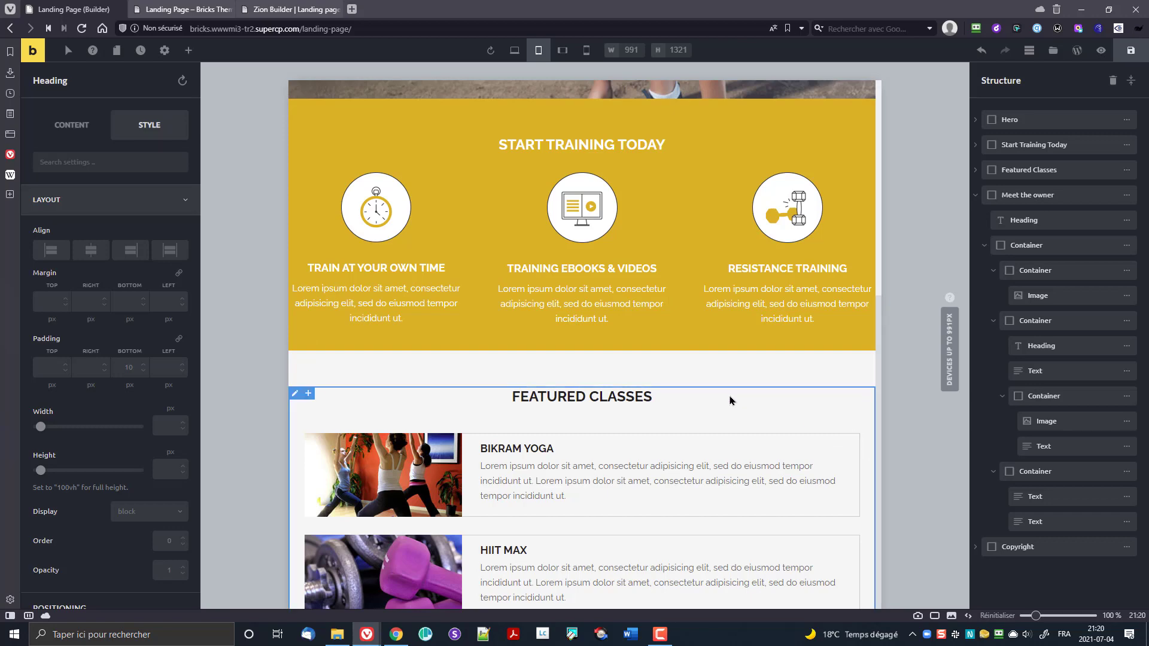
- Open the Responsive Editing help article, read how the device breakpoints apply, and close it
click(949, 341)
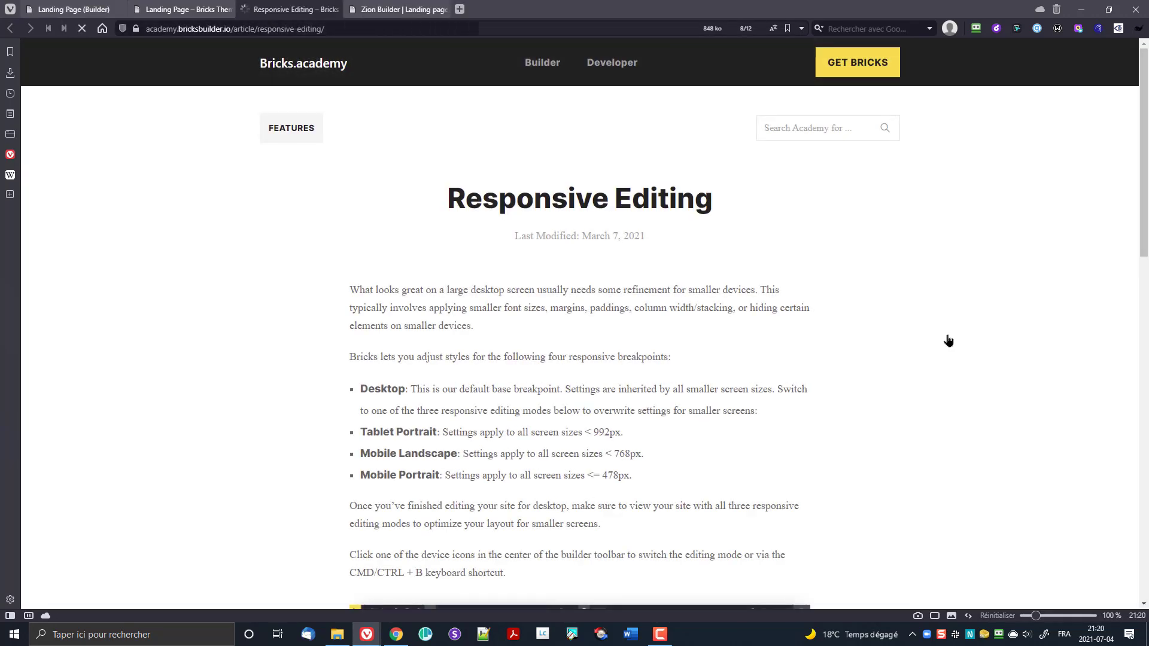
scroll(374, 247, down, 5)
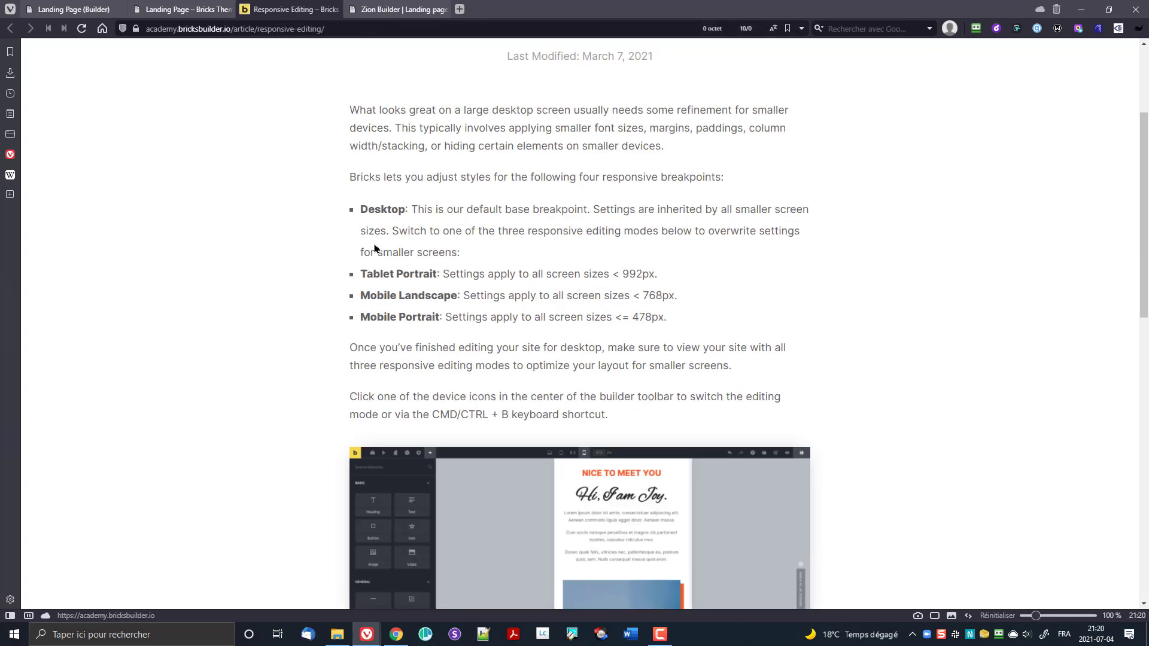
scroll(374, 251, down, 10)
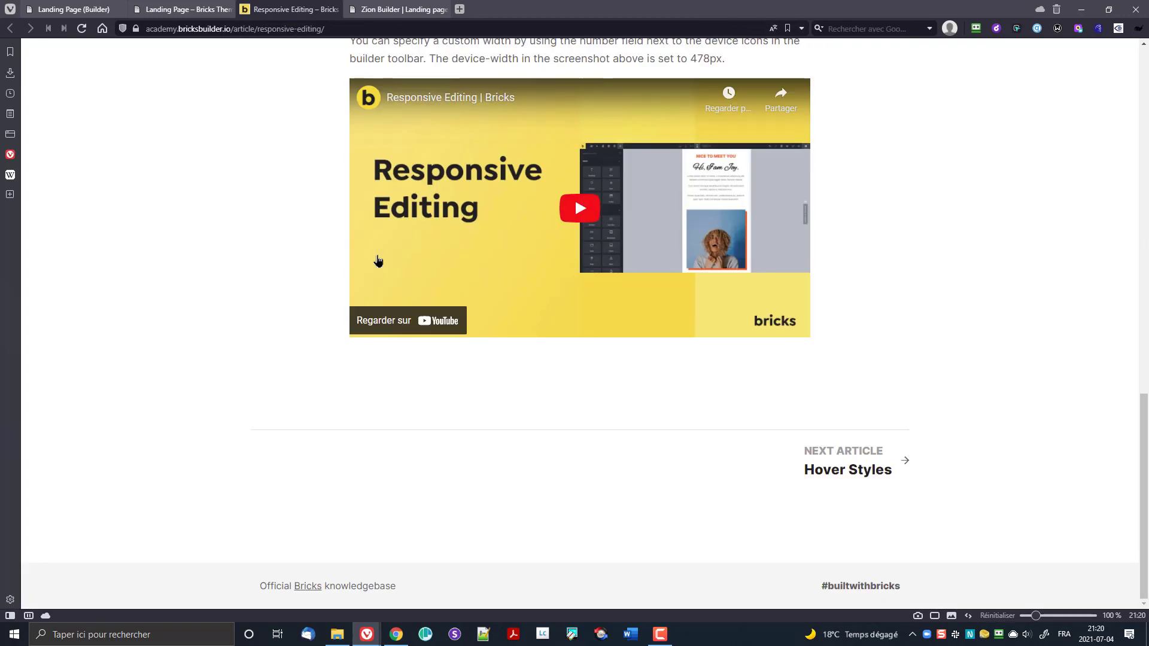
scroll(375, 260, up, 2)
click(335, 9)
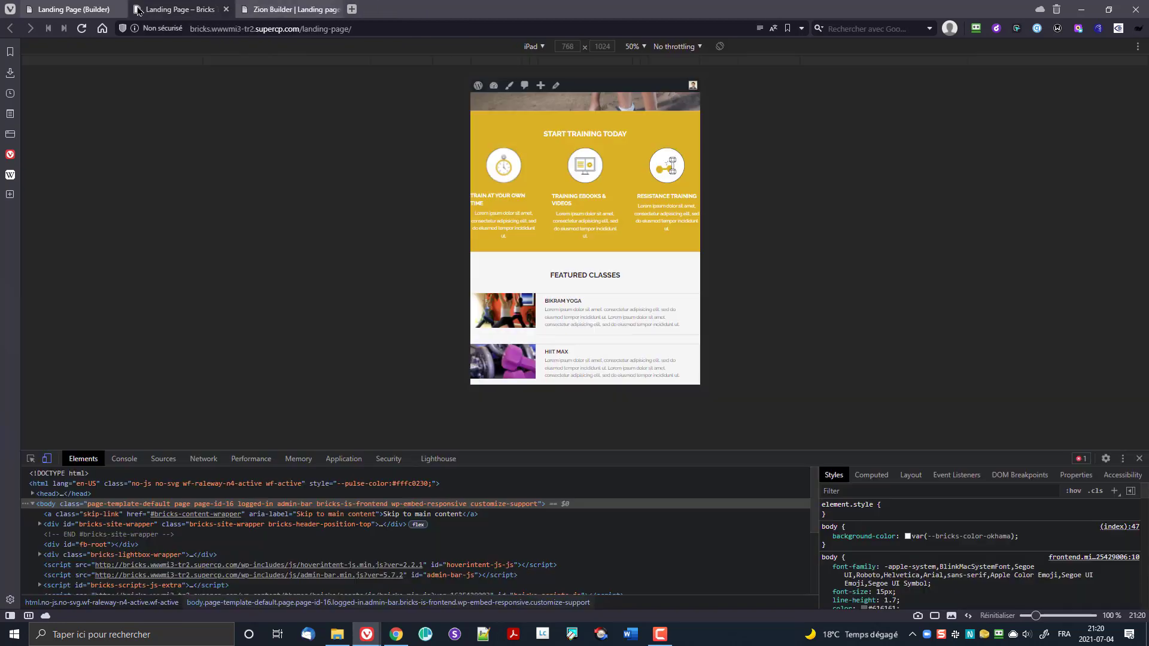
- Return to the page builder and set the tablet portrait canvas width to 768 px
key(F12)
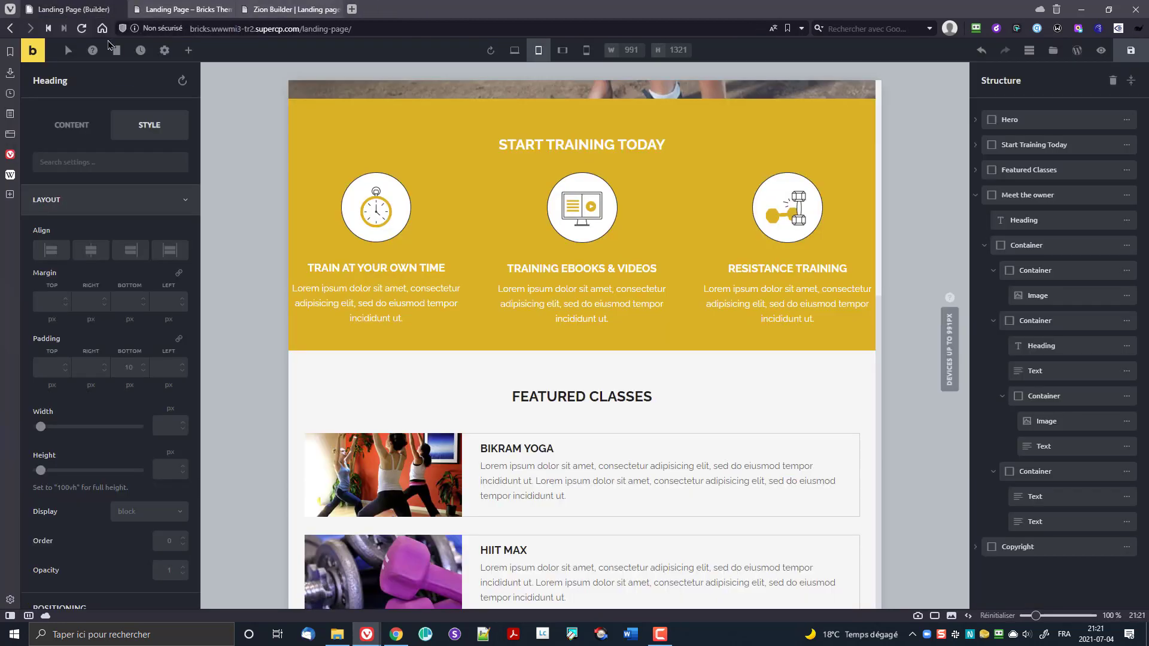
click(632, 50)
text(77)
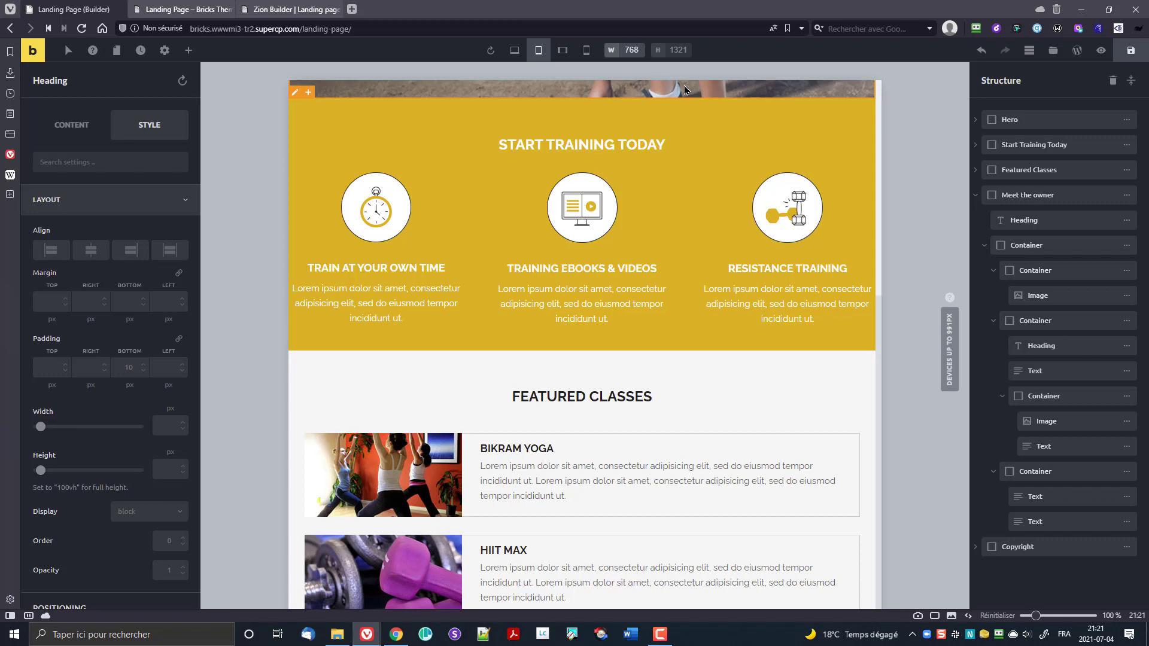
text(8)
key(Tab)
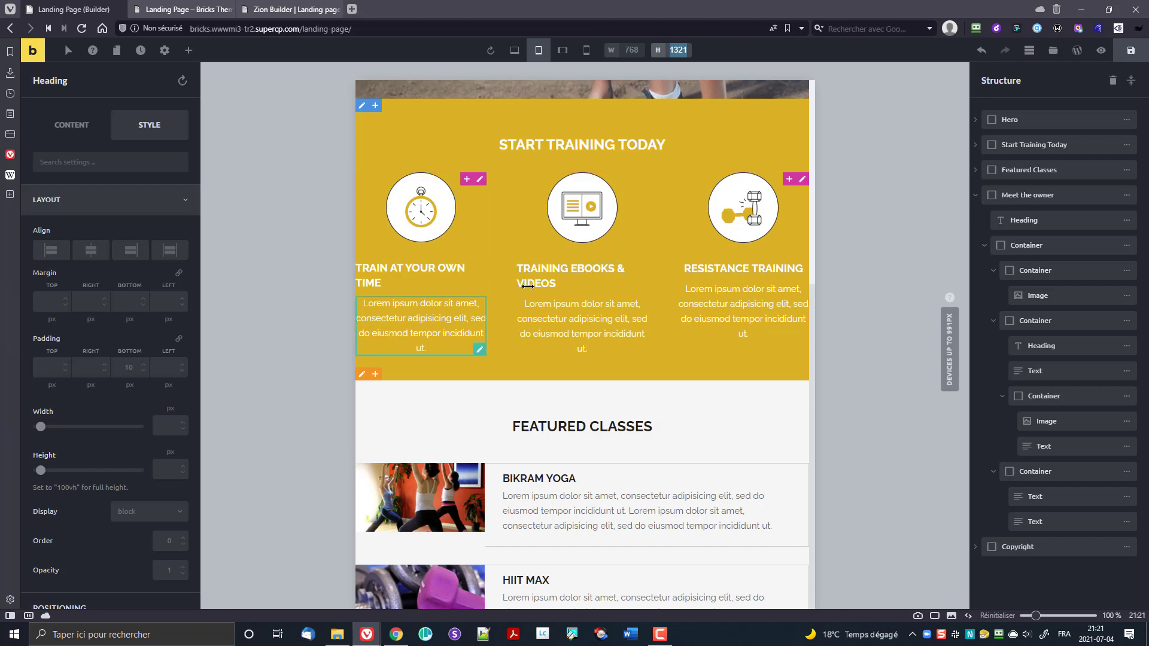
- Collapse Meet the owner in the page structure, expand Start Training Today with its nested containers, and select the Training Ebooks & Videos heading
click(580, 271)
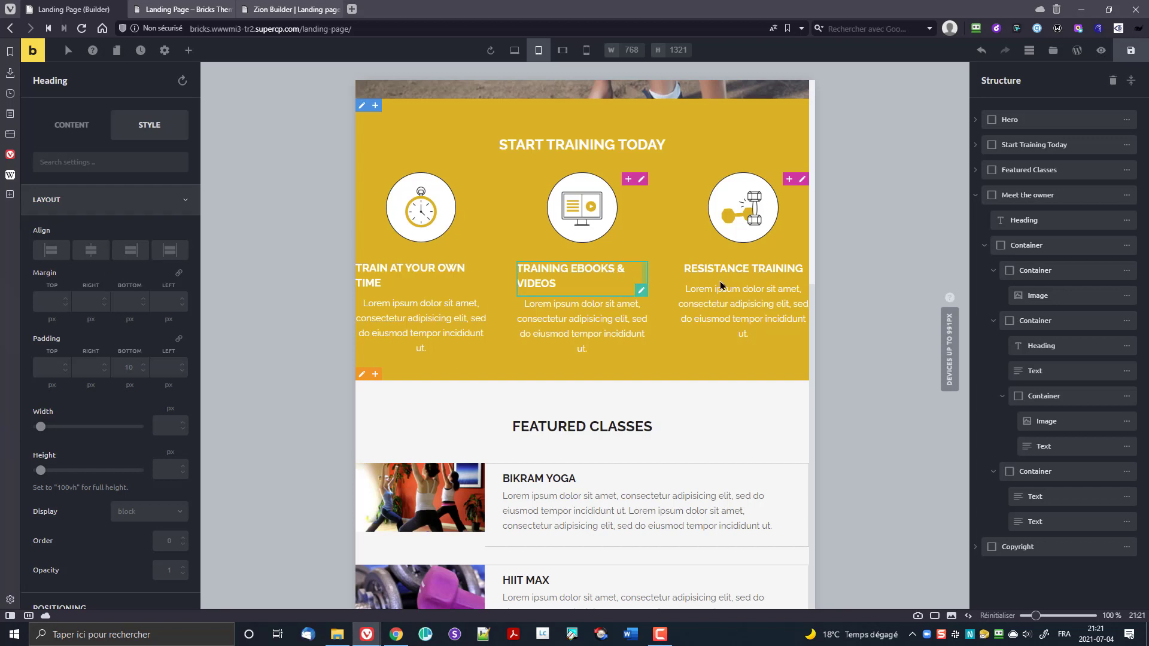
click(614, 274)
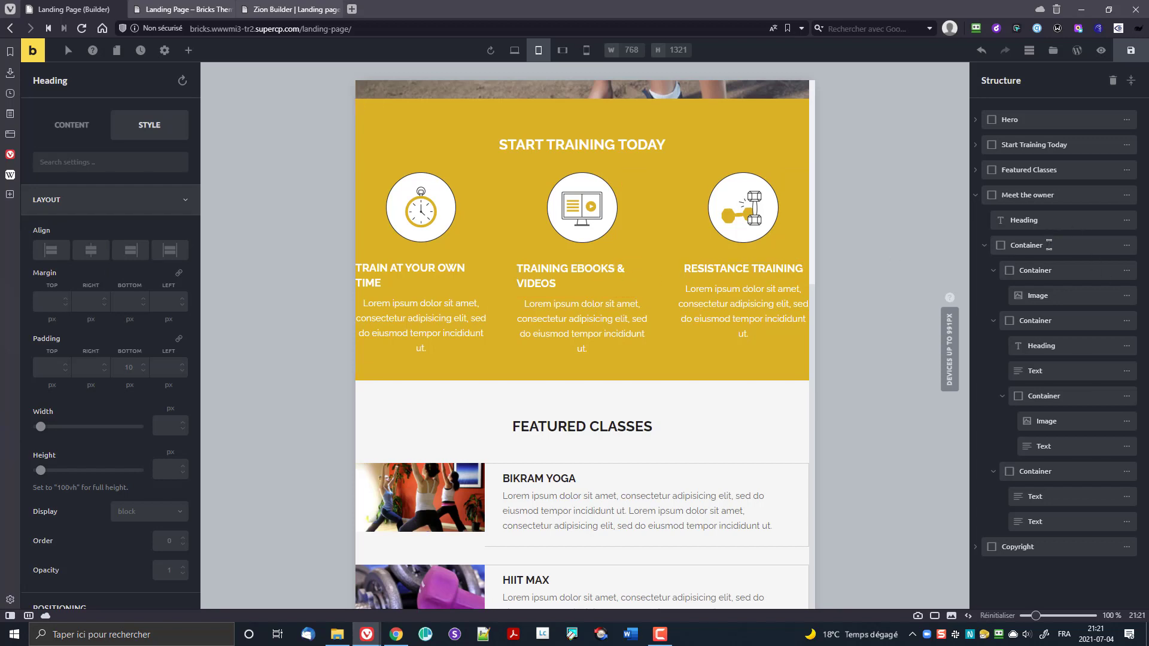
click(976, 195)
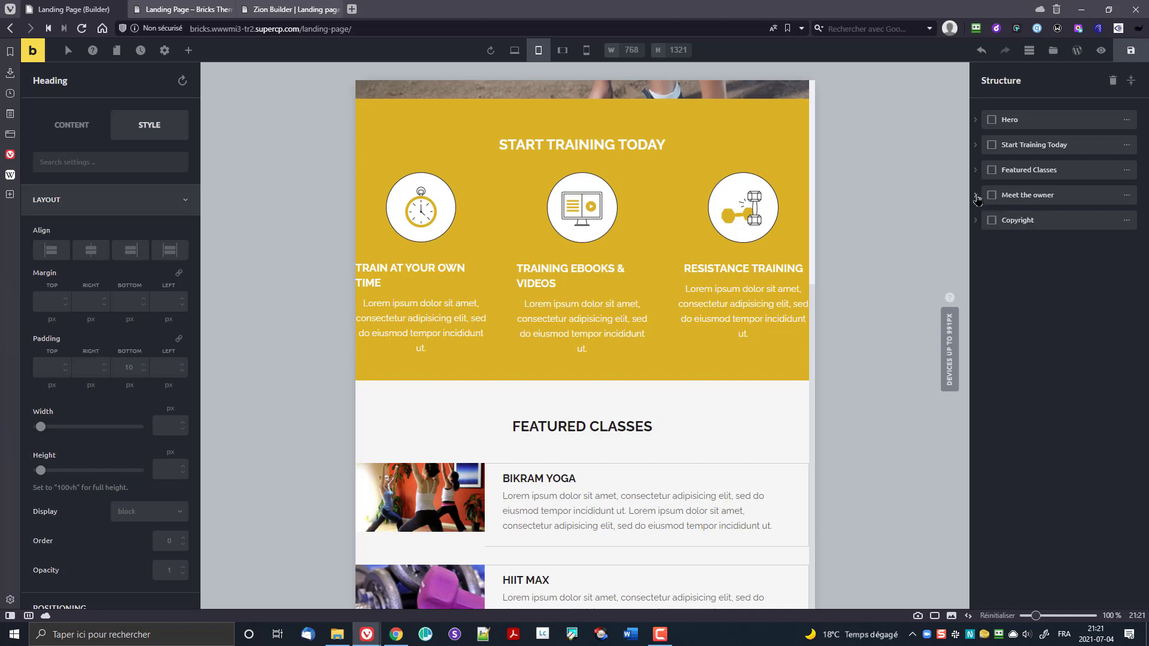
click(976, 145)
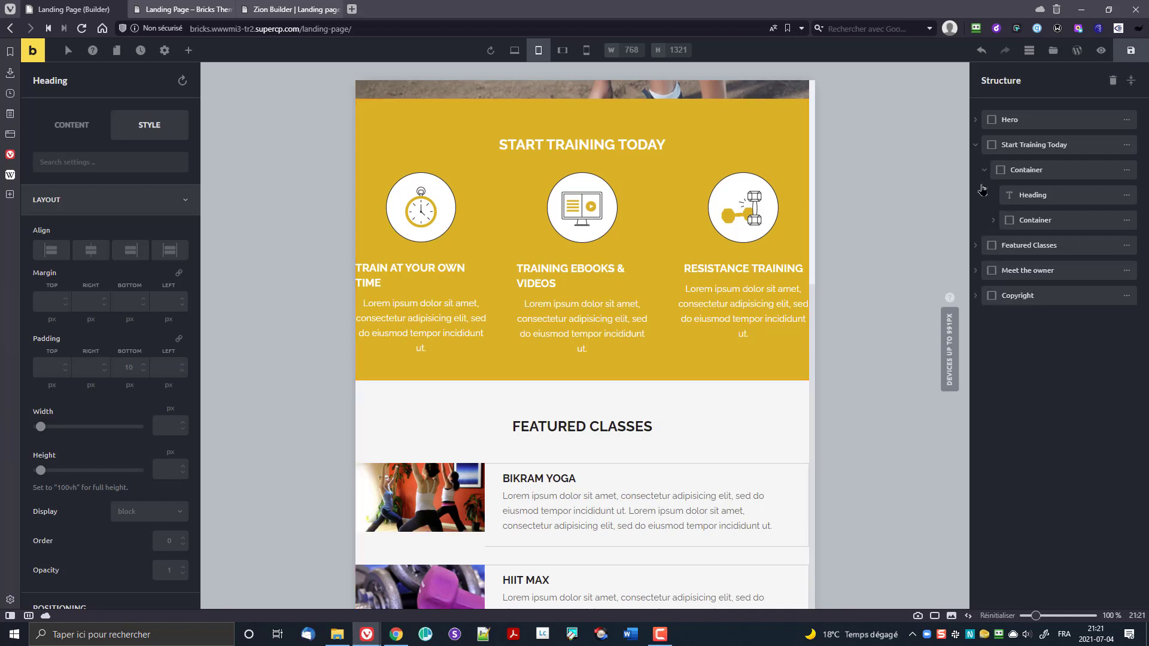
click(994, 220)
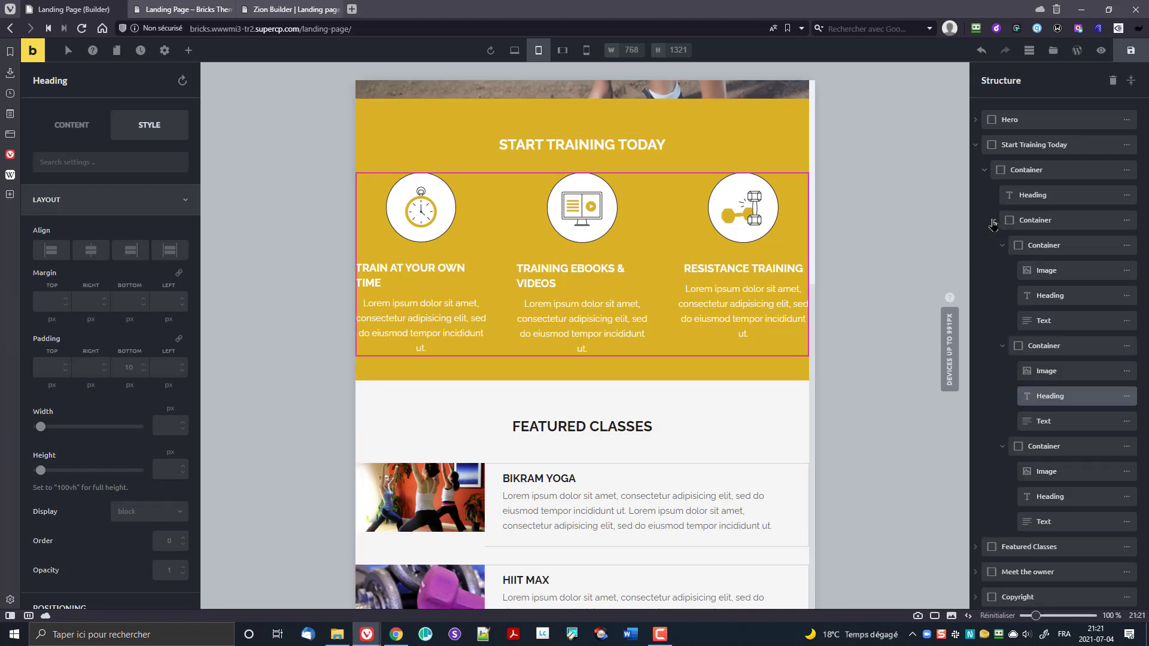
click(1078, 400)
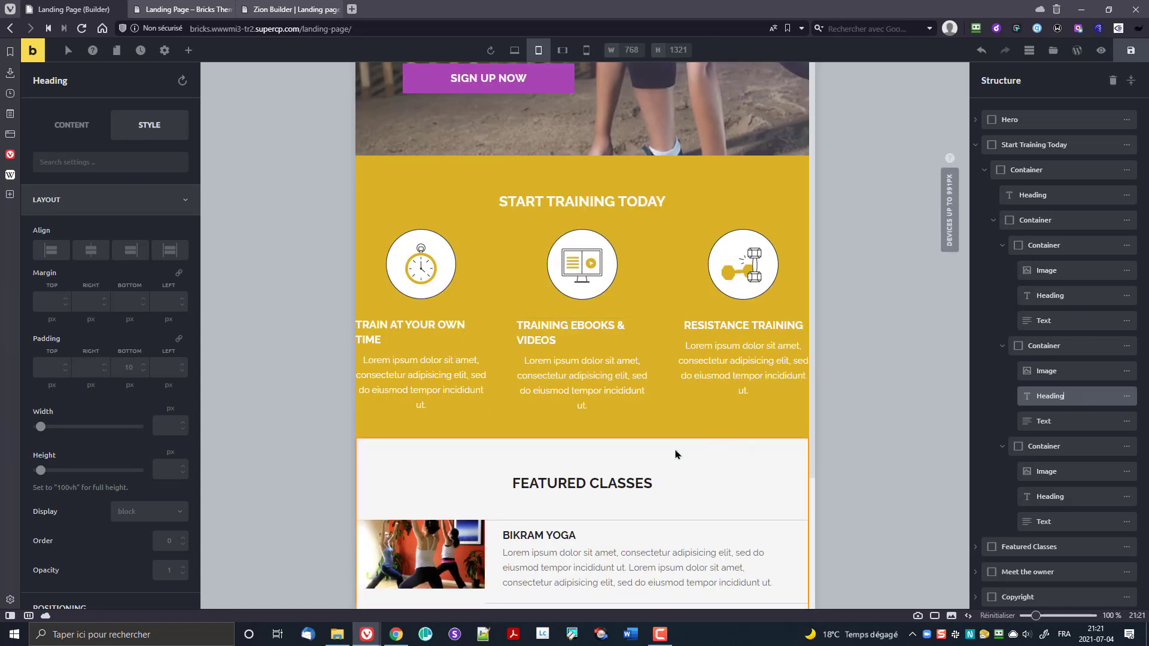
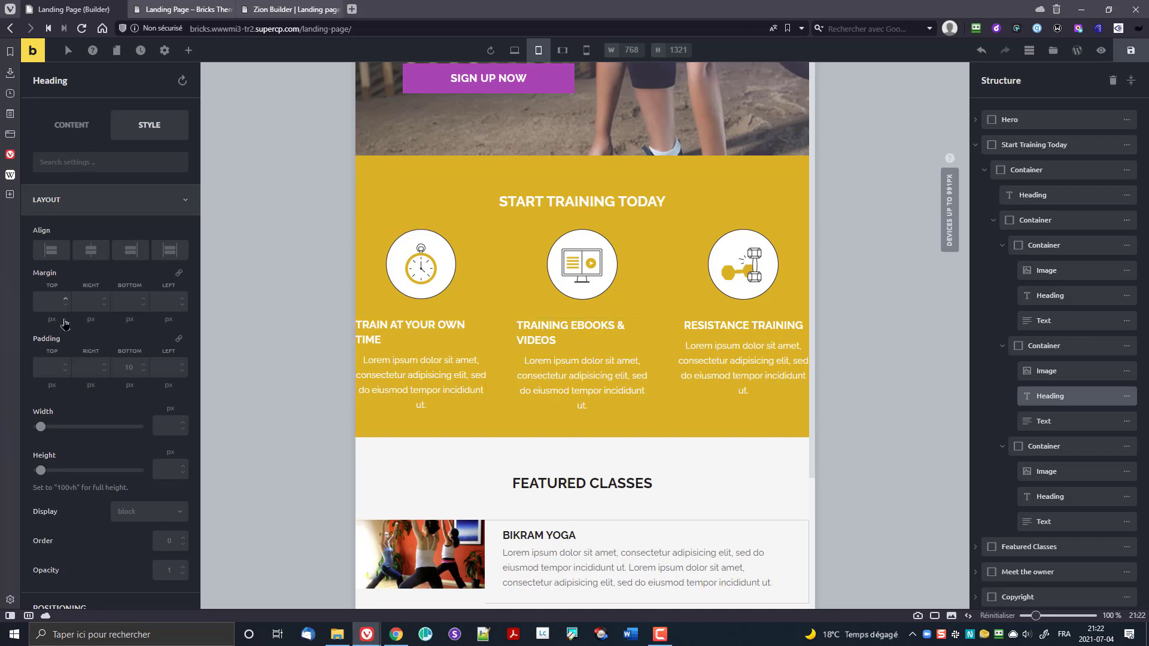
- Set the Training Ebooks & Videos heading's font size to 15 px for tablet portrait
scroll(89, 453, down, 5)
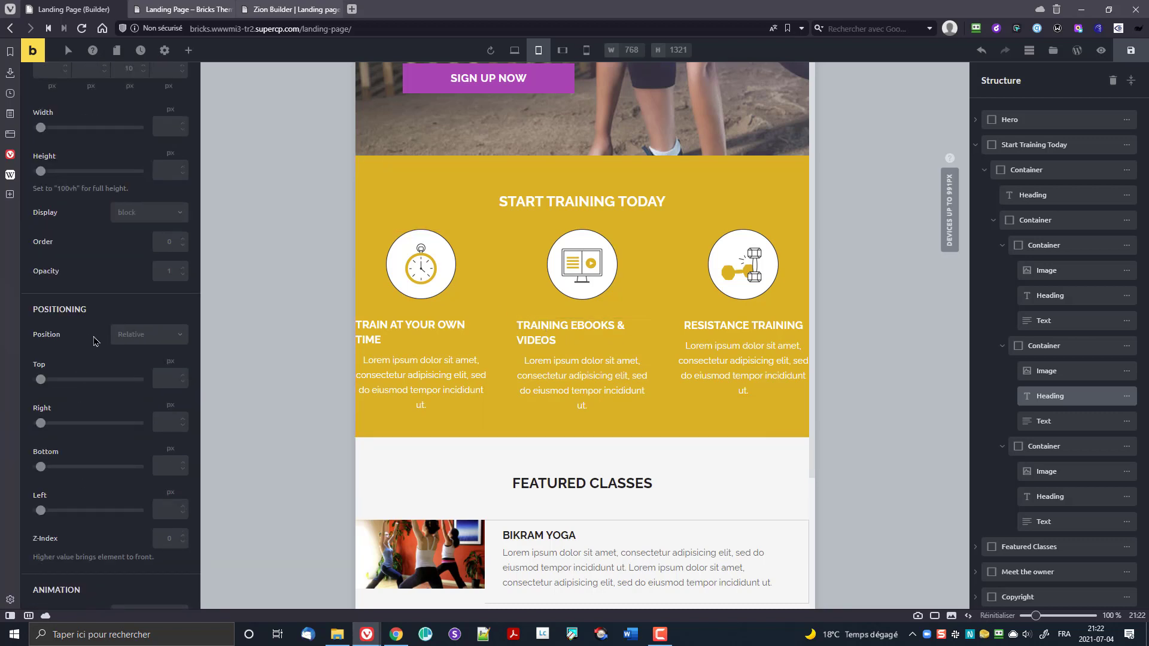
scroll(94, 341, down, 6)
click(83, 386)
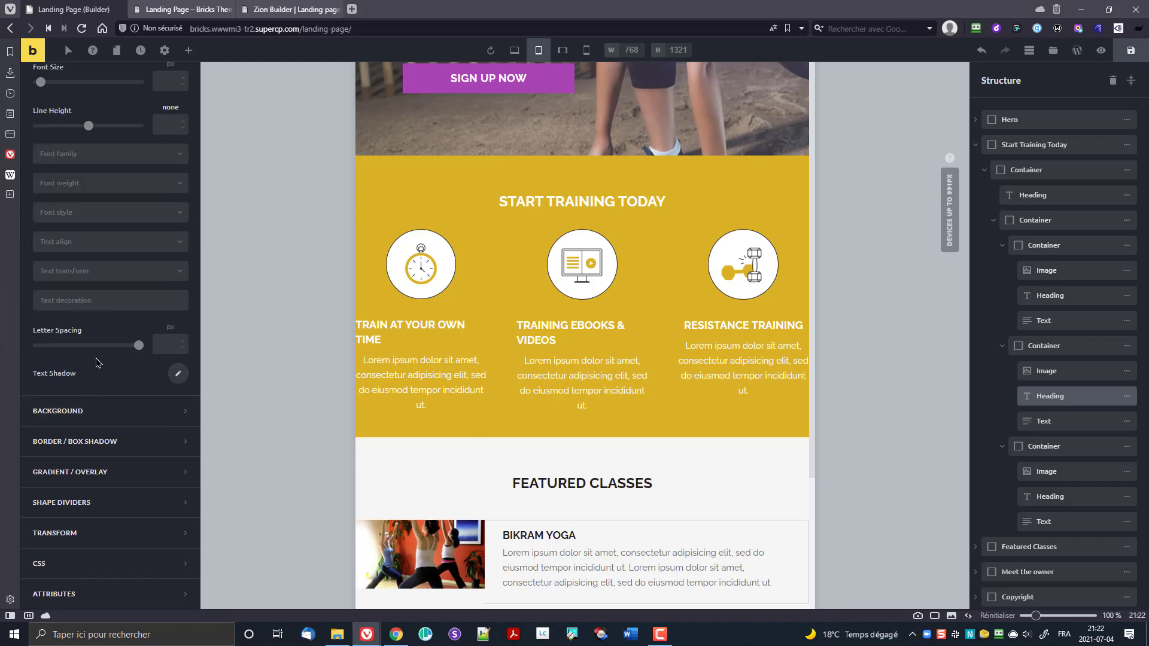
scroll(149, 278, up, 2)
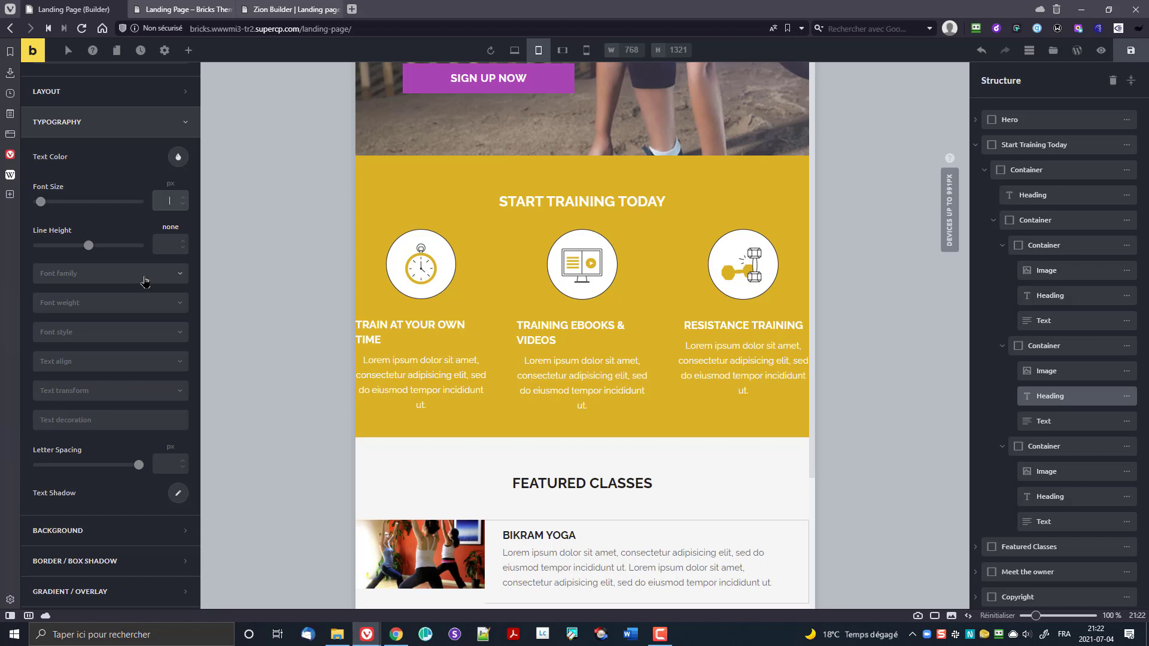
text(15)
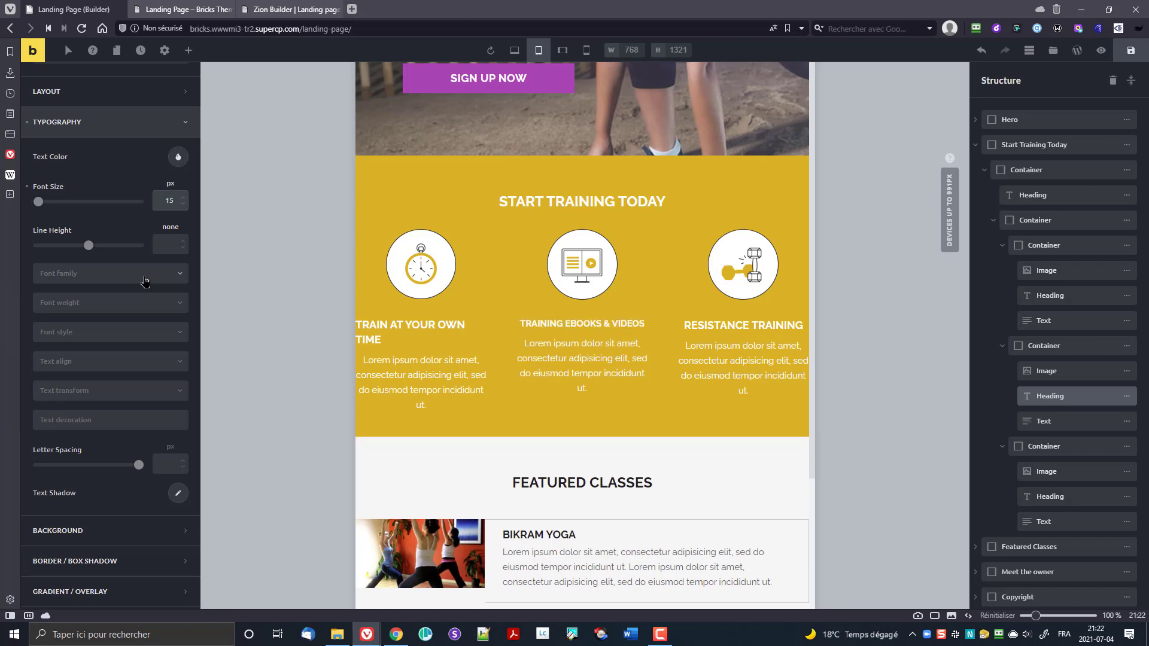
key(Up)
- Set the font size of the Train At Your Own Time and Resistance Training headings to 15 px for tablet portrait
click(1049, 295)
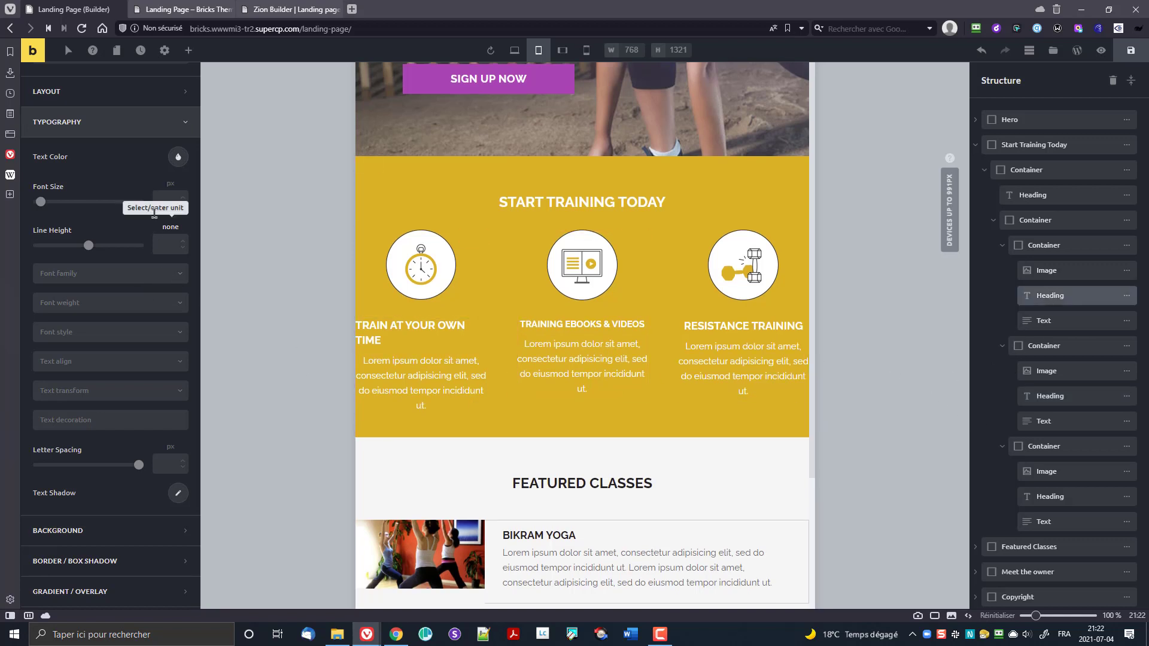
click(169, 201)
text(15)
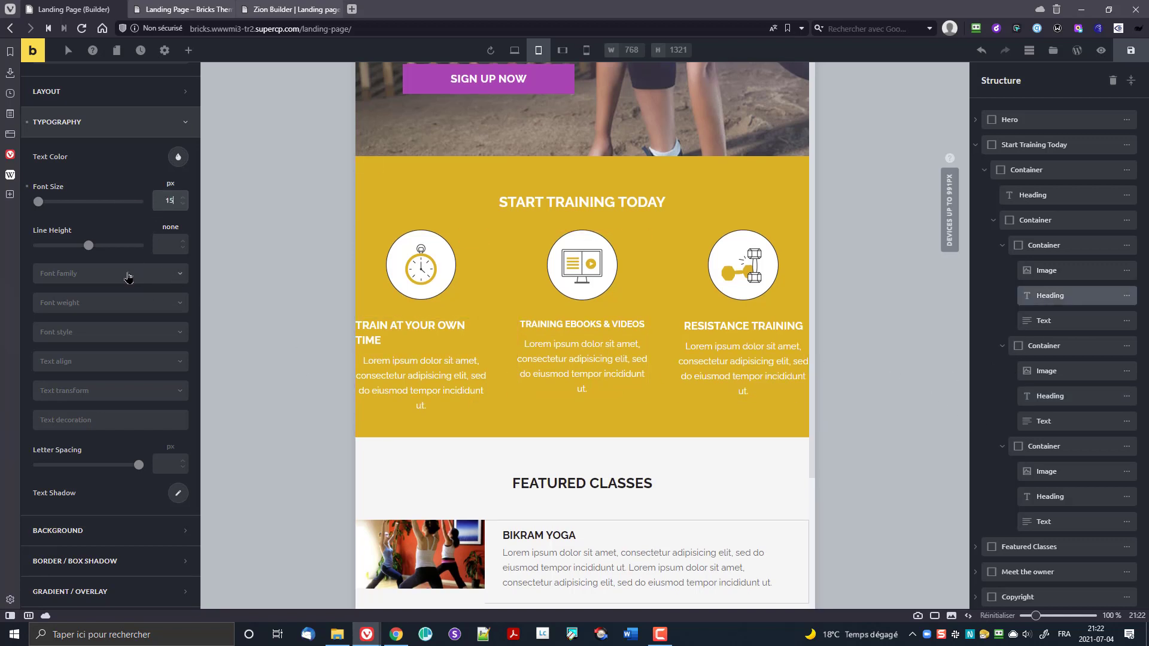
click(756, 339)
click(162, 195)
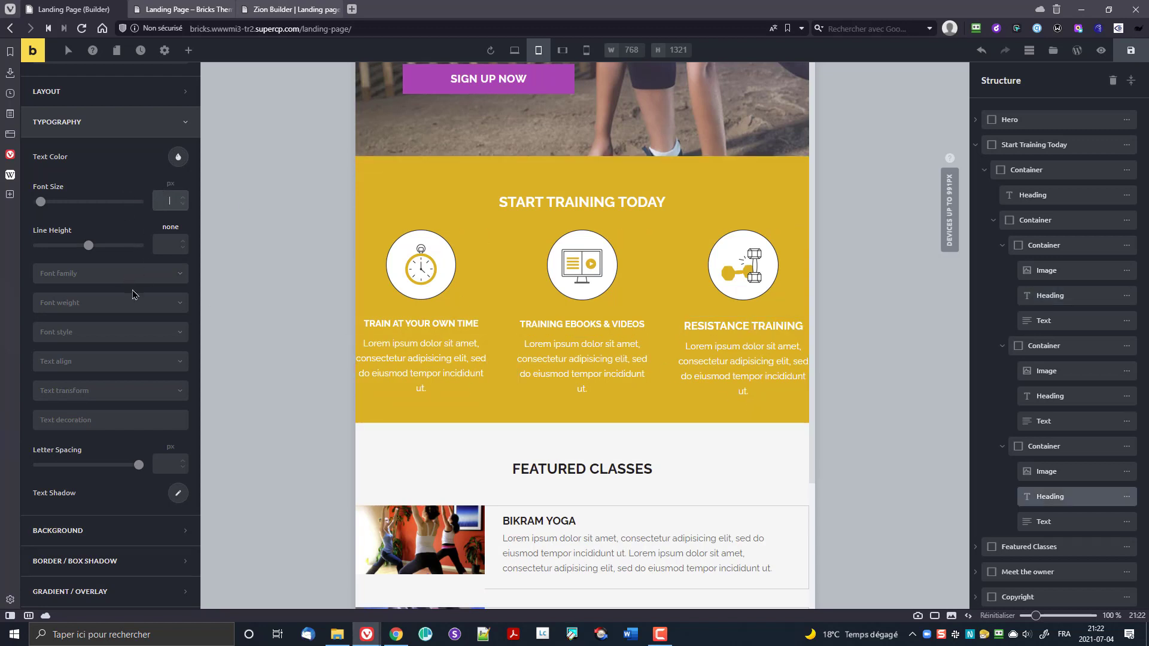
text(15)
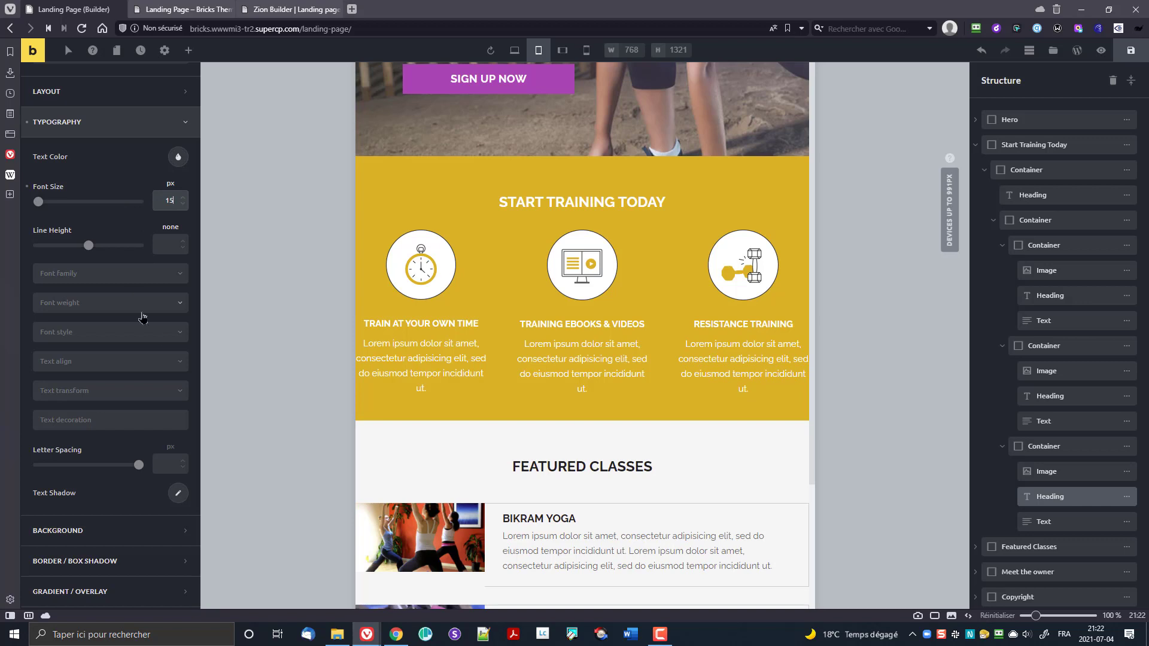
- Compare the Start Training Today headings in the mobile landscape, desktop and tablet portrait views, and check the Train At Your Own Time heading's font size
click(561, 54)
click(539, 54)
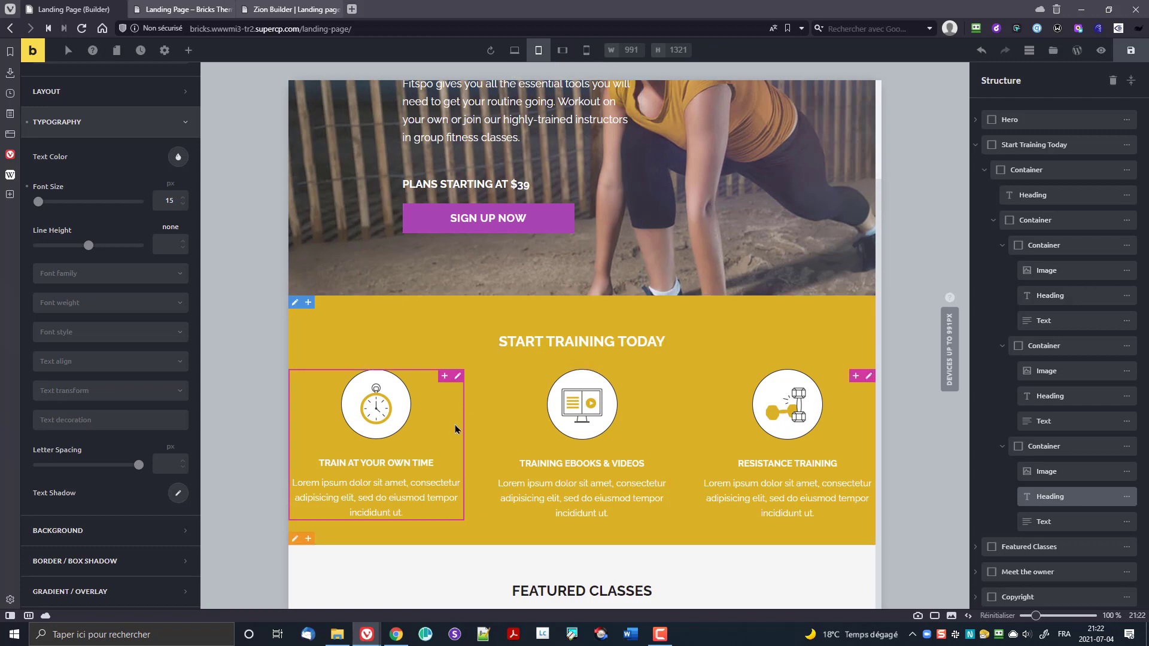
click(562, 52)
scroll(568, 221, down, 3)
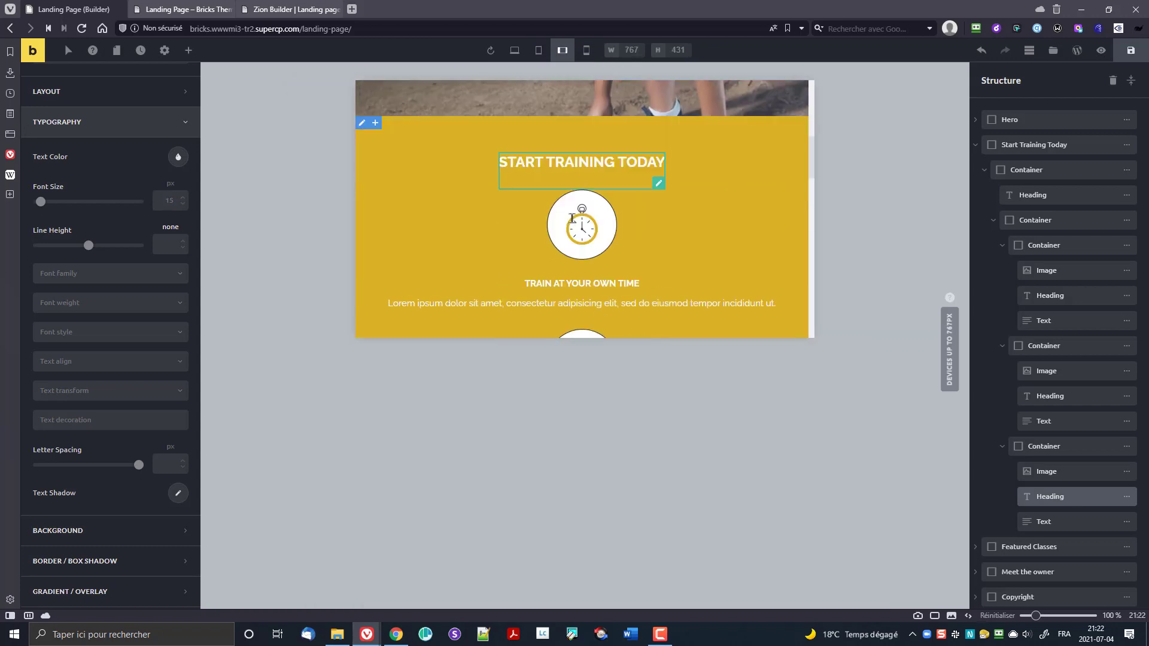
scroll(574, 179, up, 1)
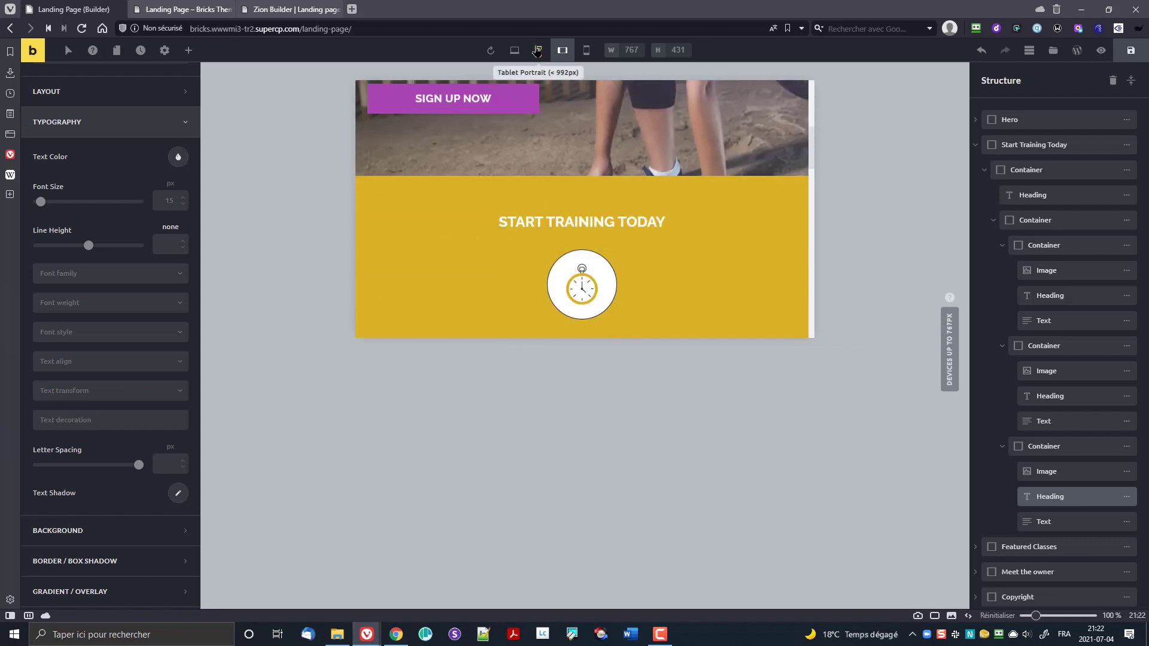
click(518, 52)
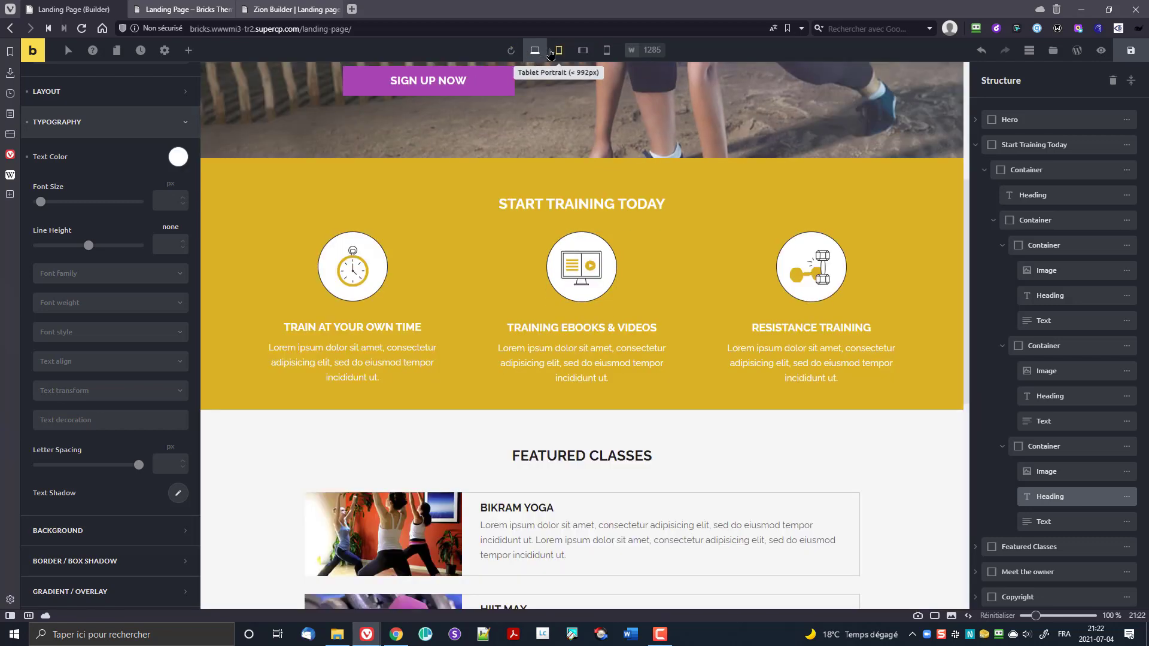
click(552, 53)
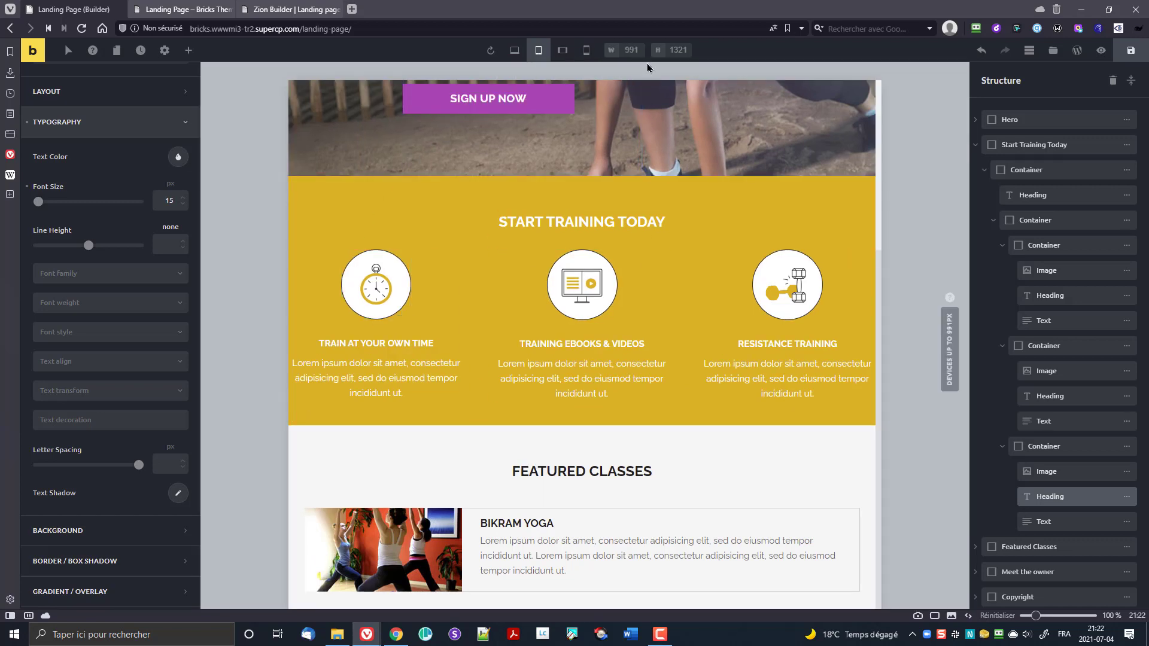
click(358, 346)
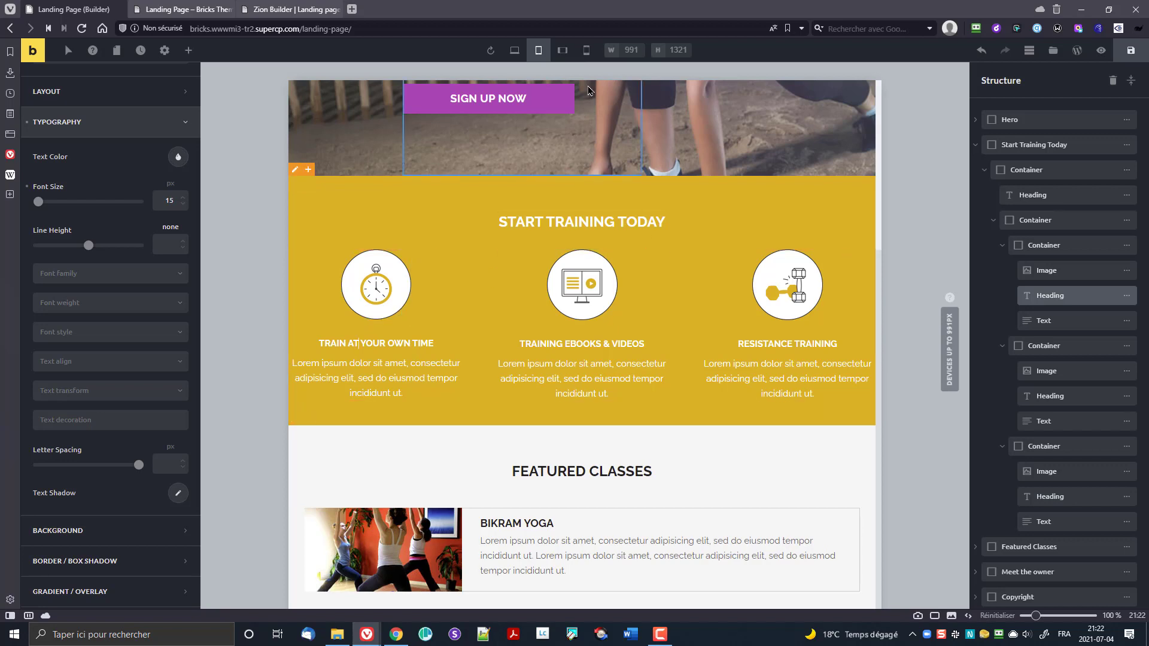
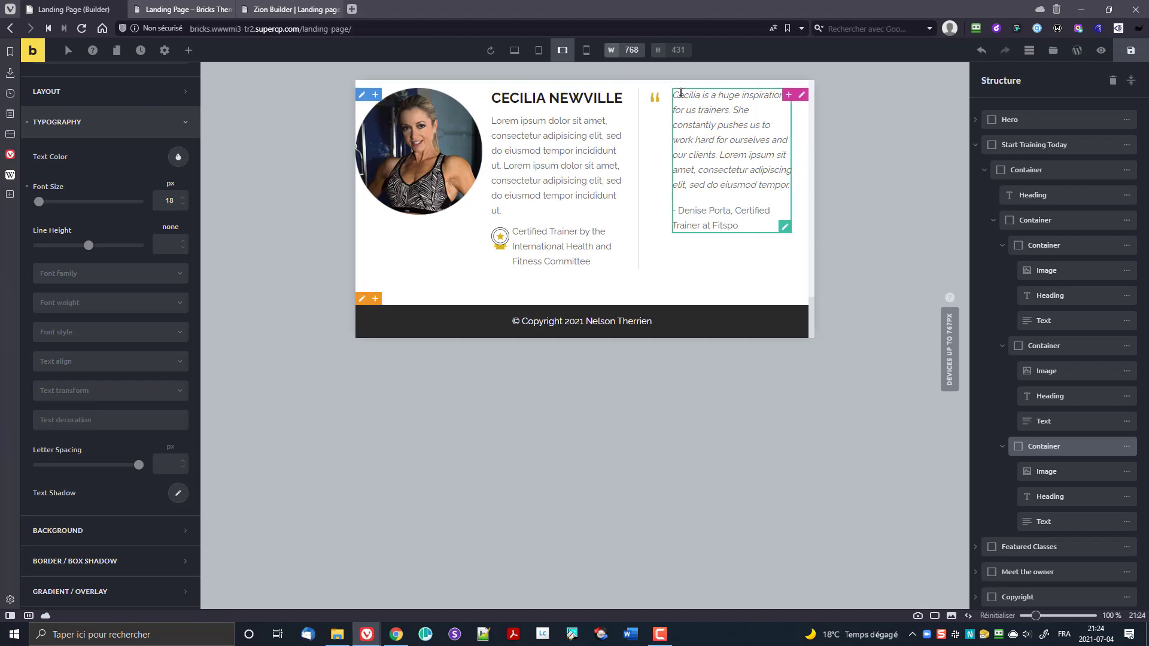
- Review the page down to the copyright footer at 768 px tablet portrait width and save it
scroll(604, 321, up, 8)
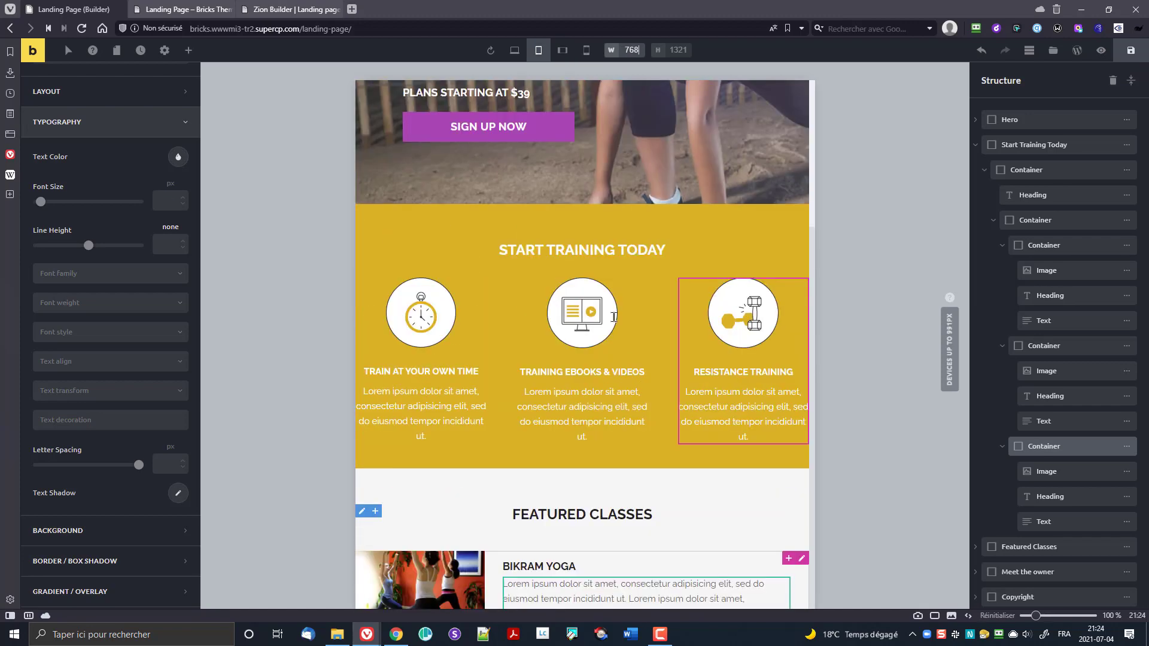
scroll(615, 321, down, 7)
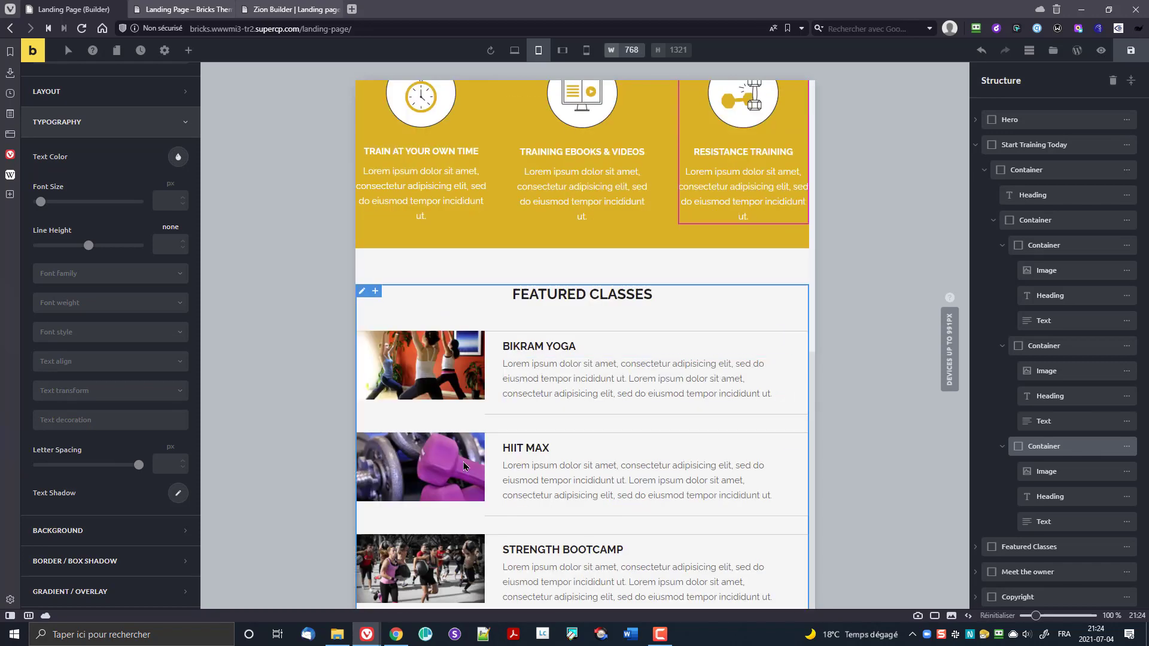
scroll(496, 400, down, 5)
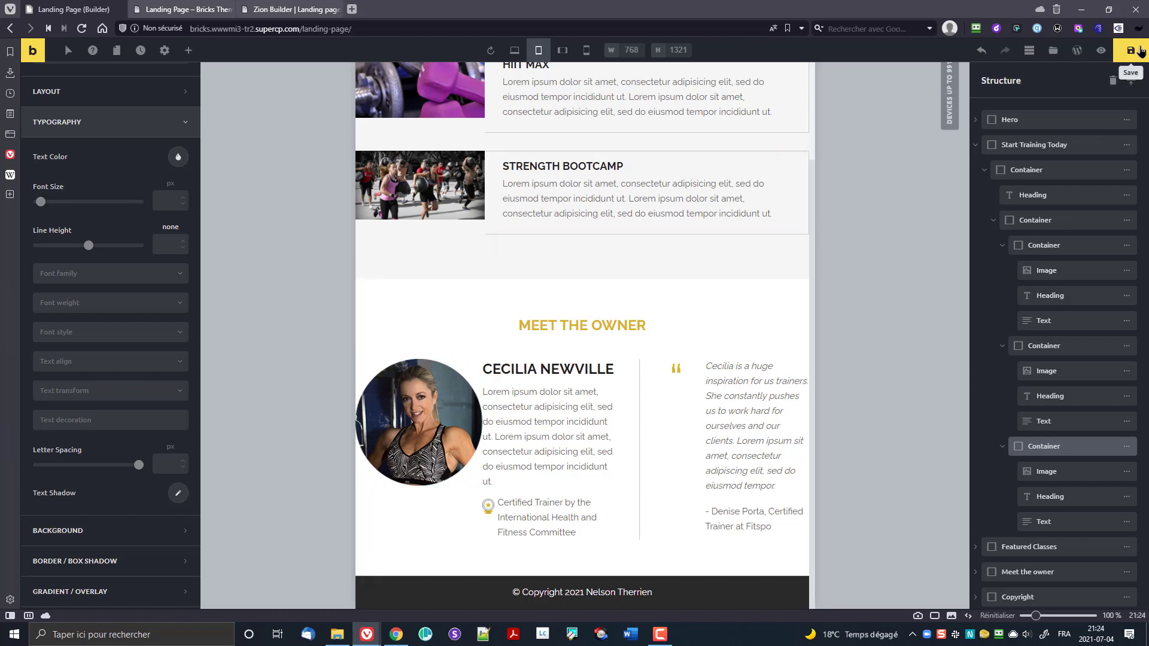
click(1140, 50)
- Switch to the landing page in Zion Builder and examine its sections in the Laptop preview
click(294, 7)
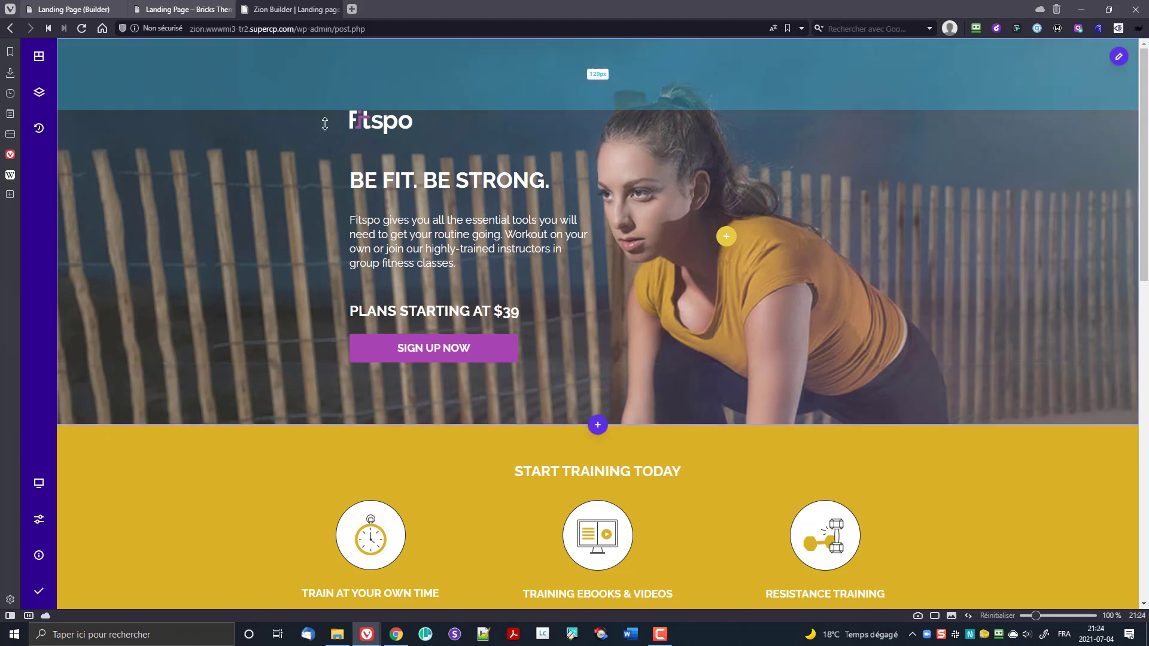
click(41, 558)
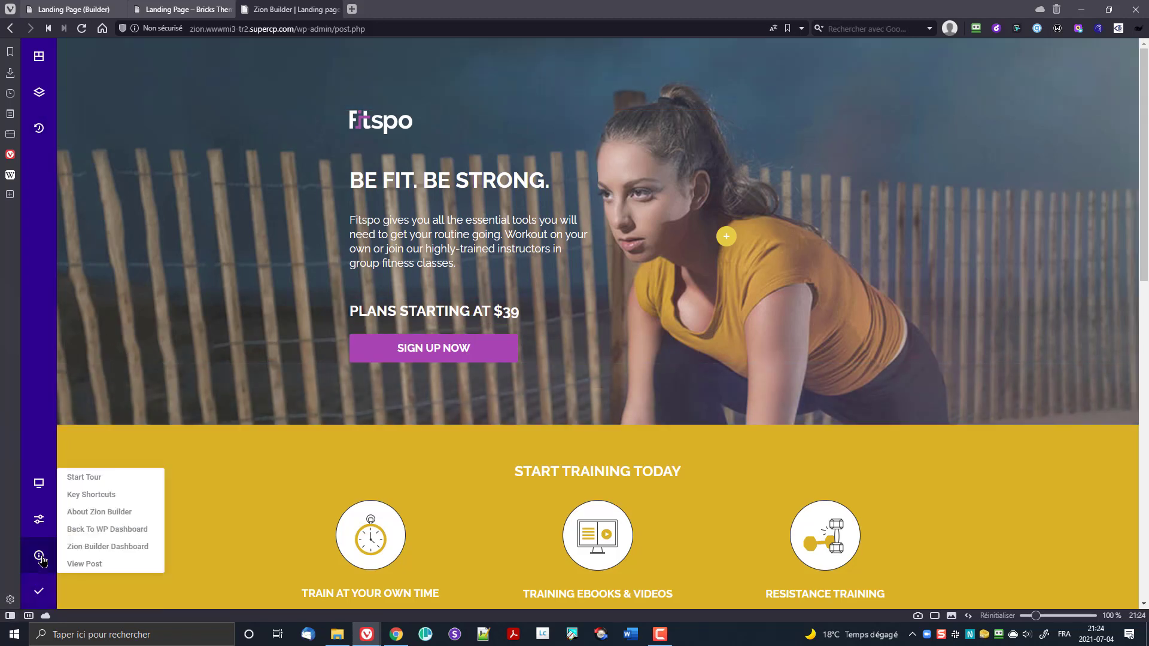
click(42, 520)
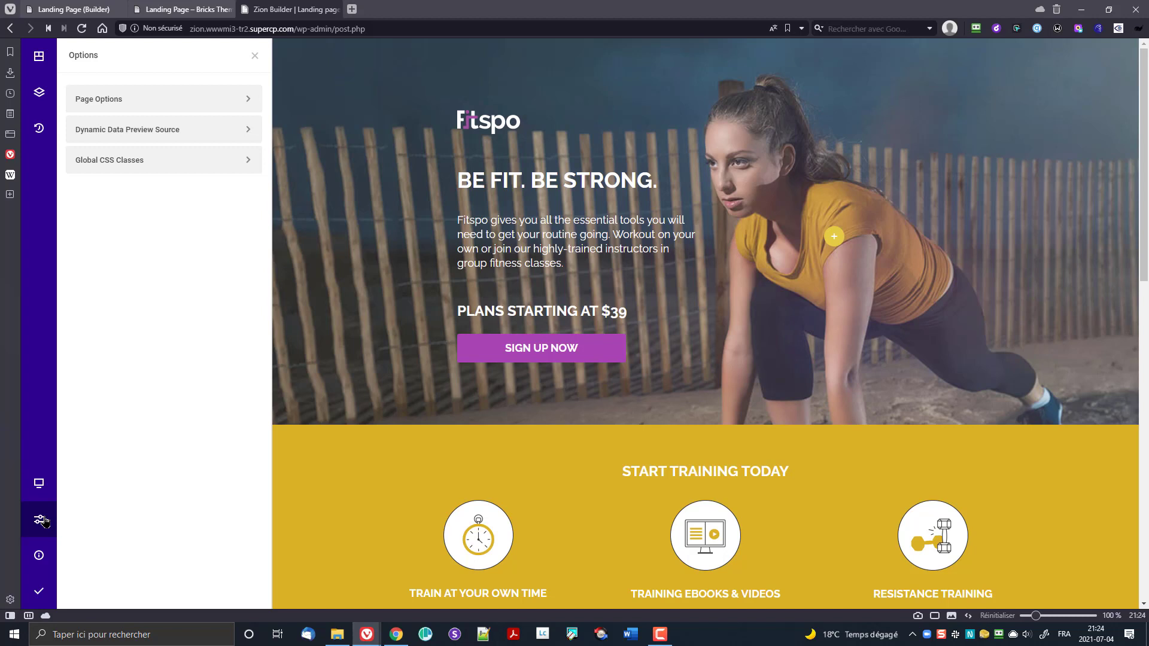
mouse_move(31, 488)
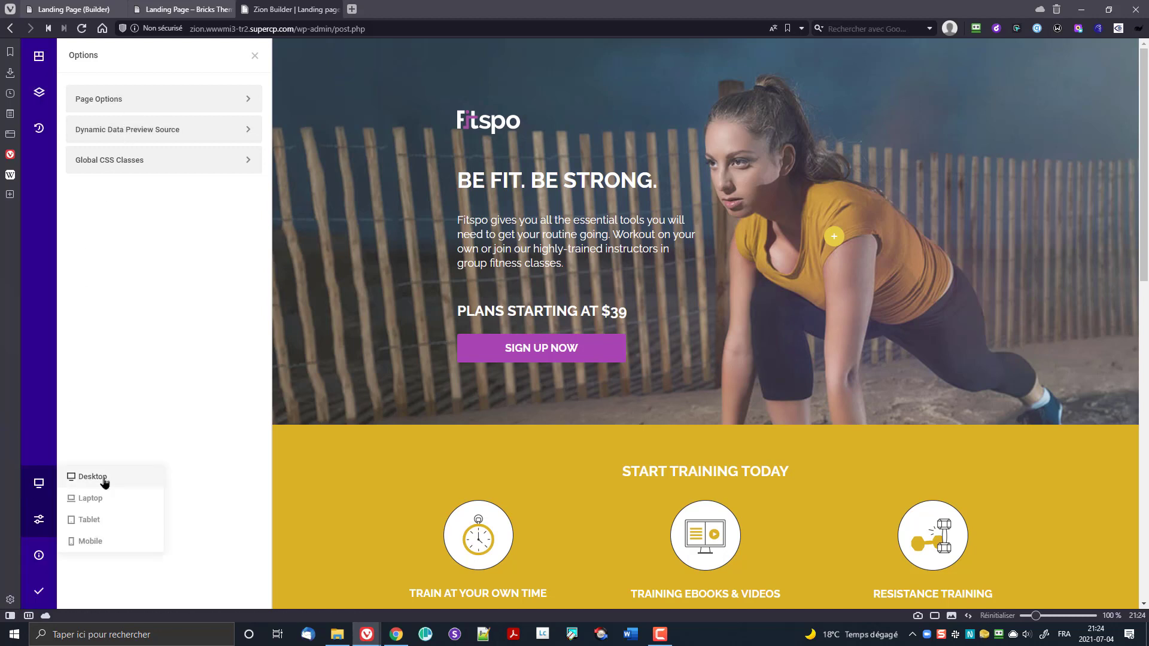
click(90, 499)
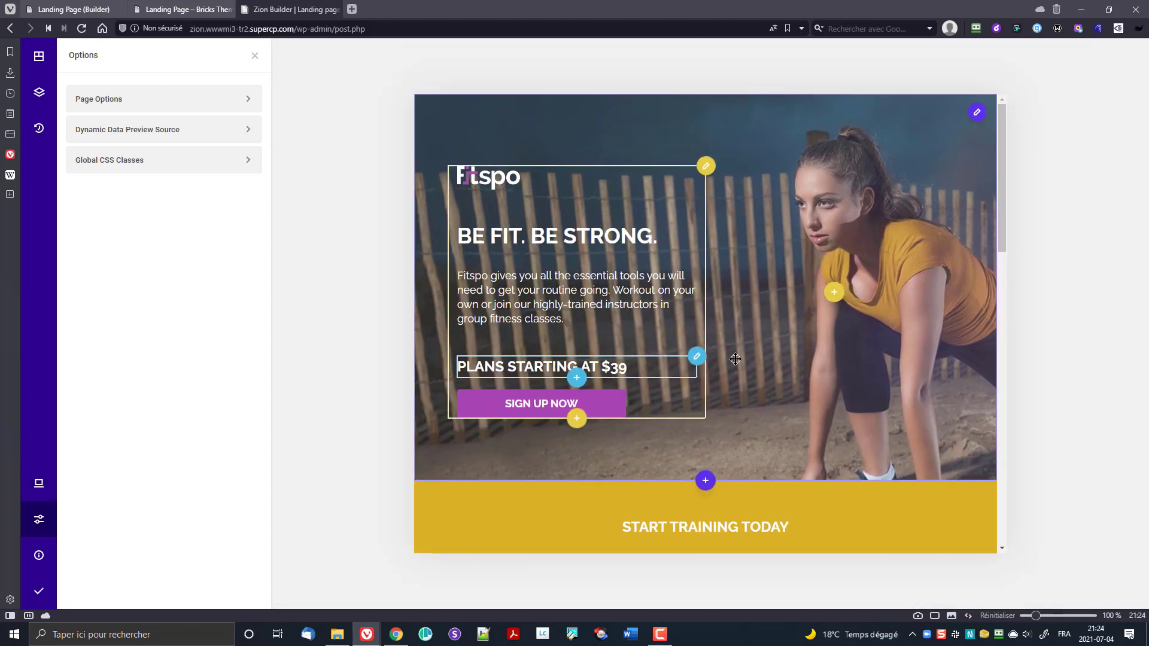
scroll(772, 353, down, 8)
scroll(849, 379, down, 1)
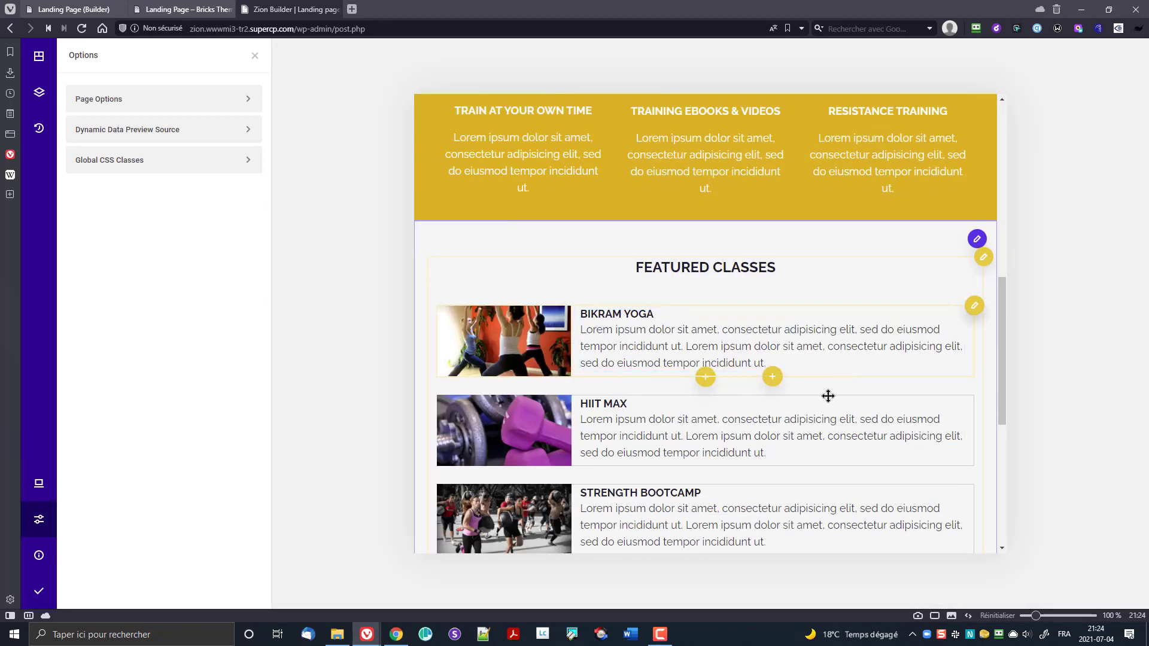
scroll(843, 379, down, 5)
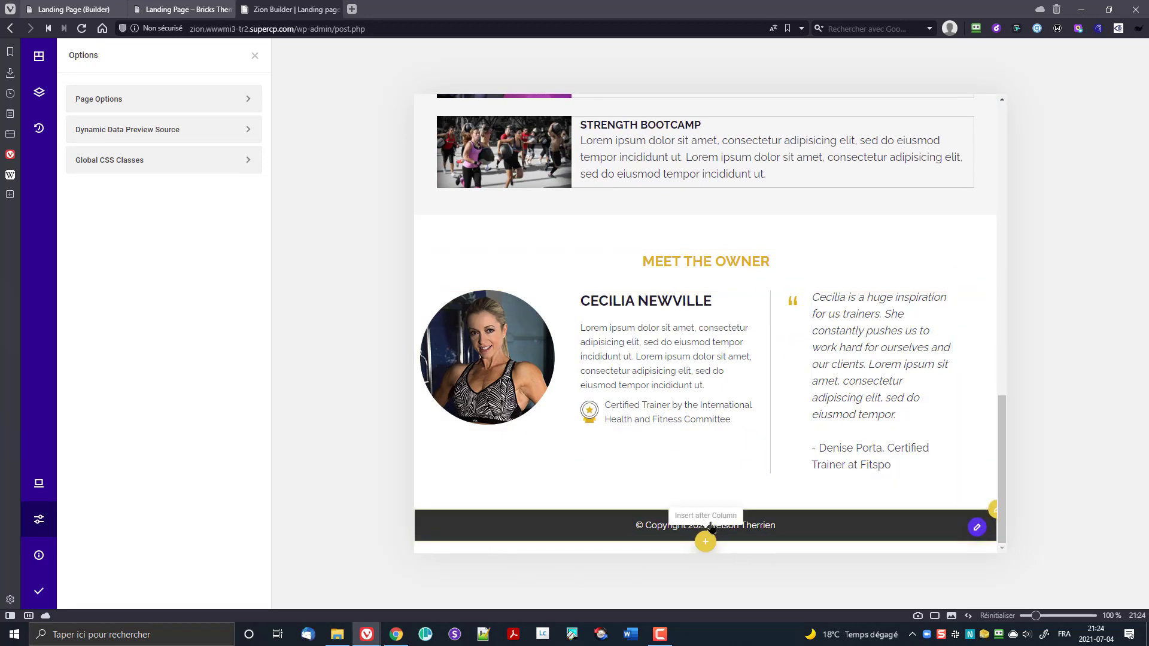
scroll(806, 443, up, 6)
- Switch the preview to Tablet and inspect the page up to the hero section
click(39, 483)
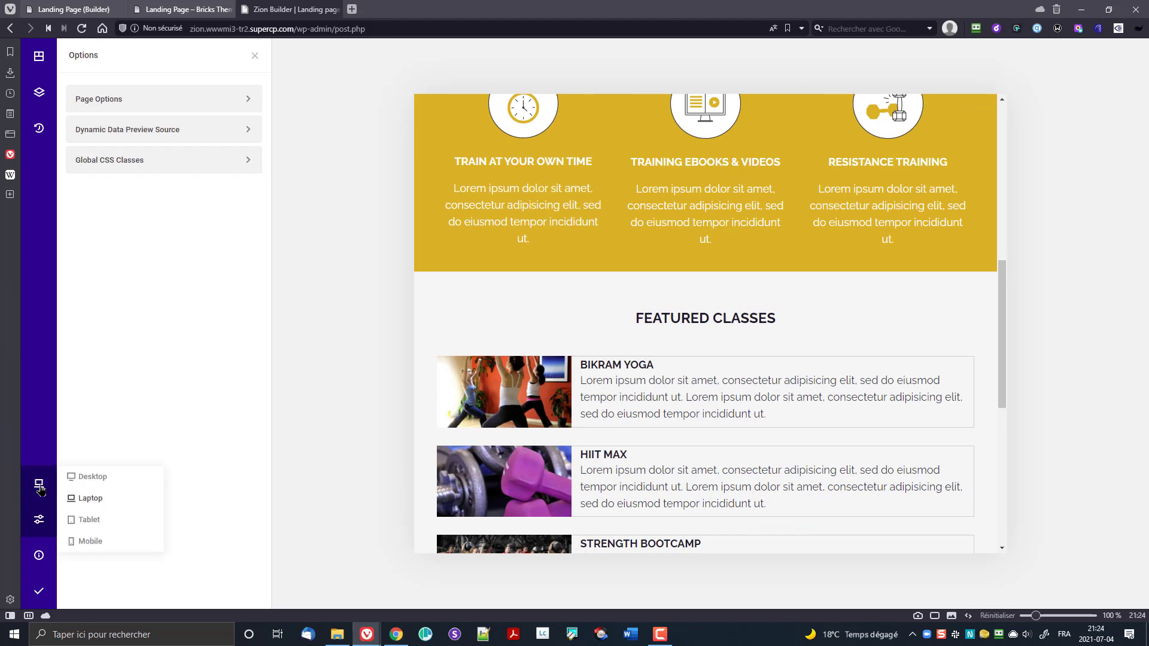
click(98, 521)
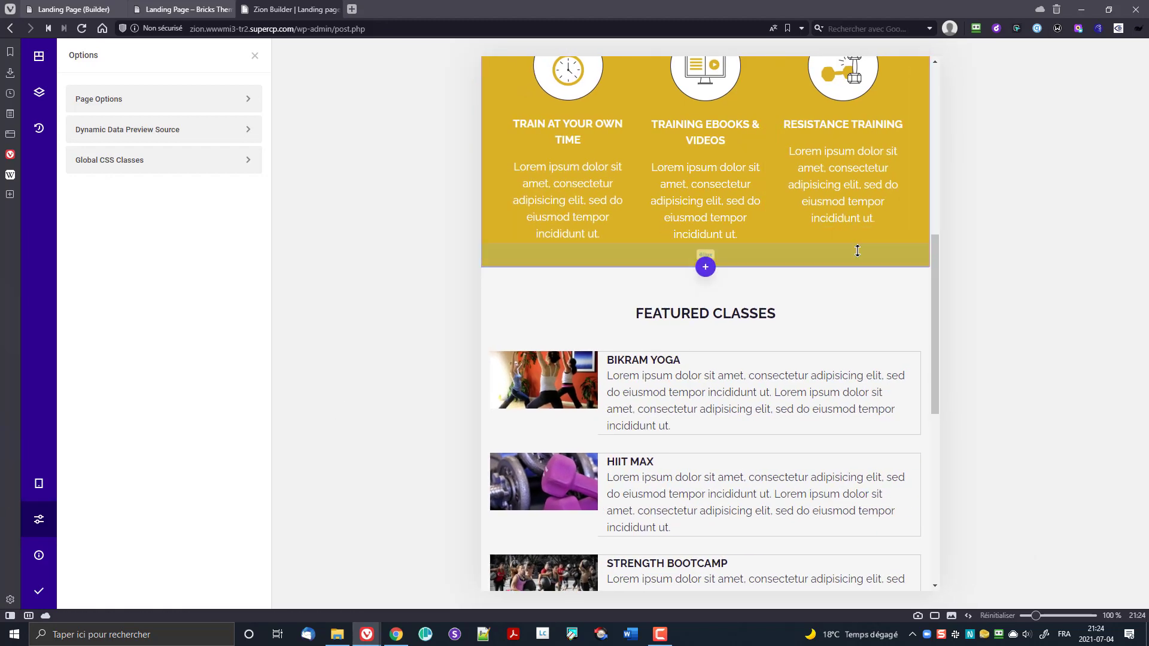
scroll(861, 251, up, 8)
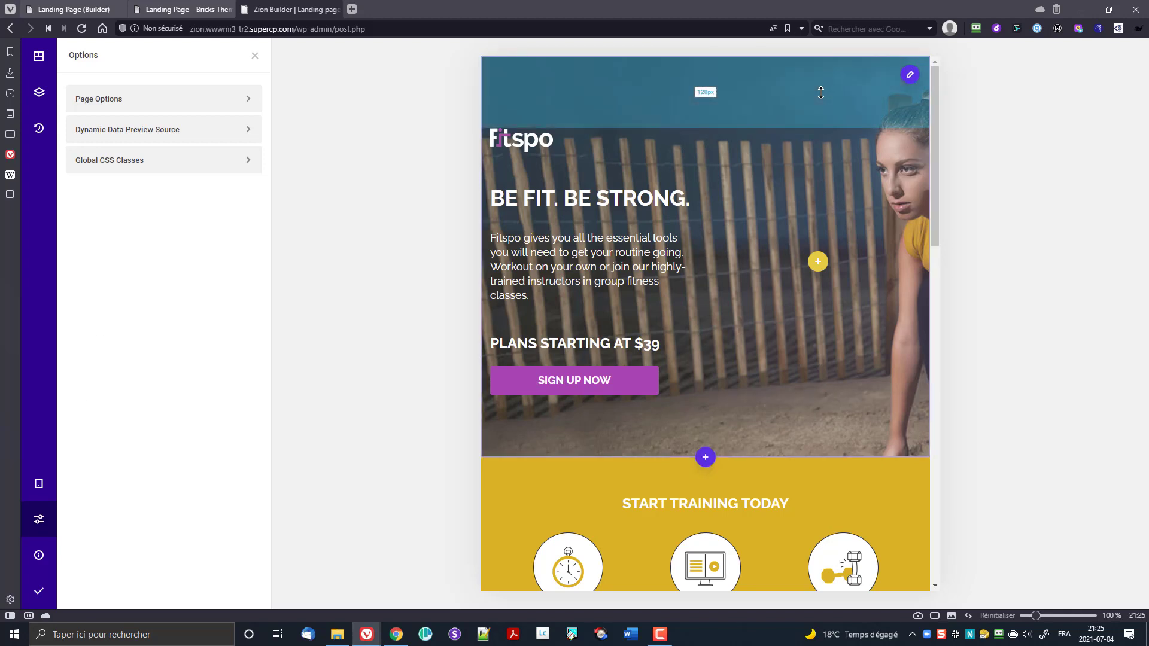
- Open the image background settings of the hero section's wrapper for the Tablet view
mouse_move(910, 75)
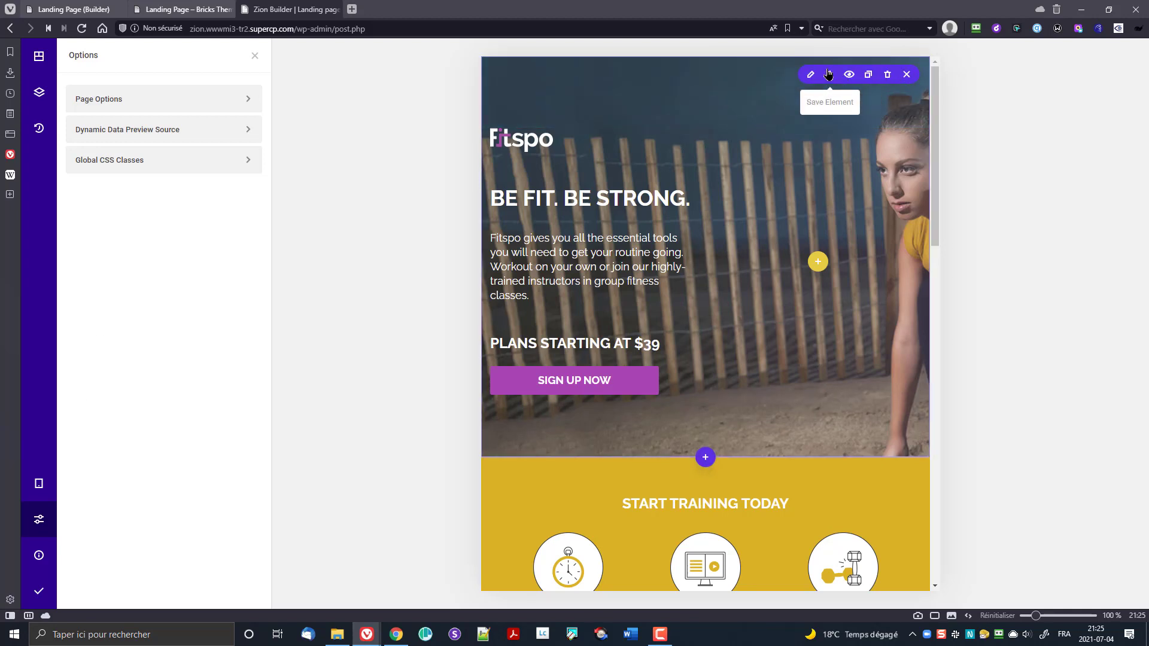
click(810, 75)
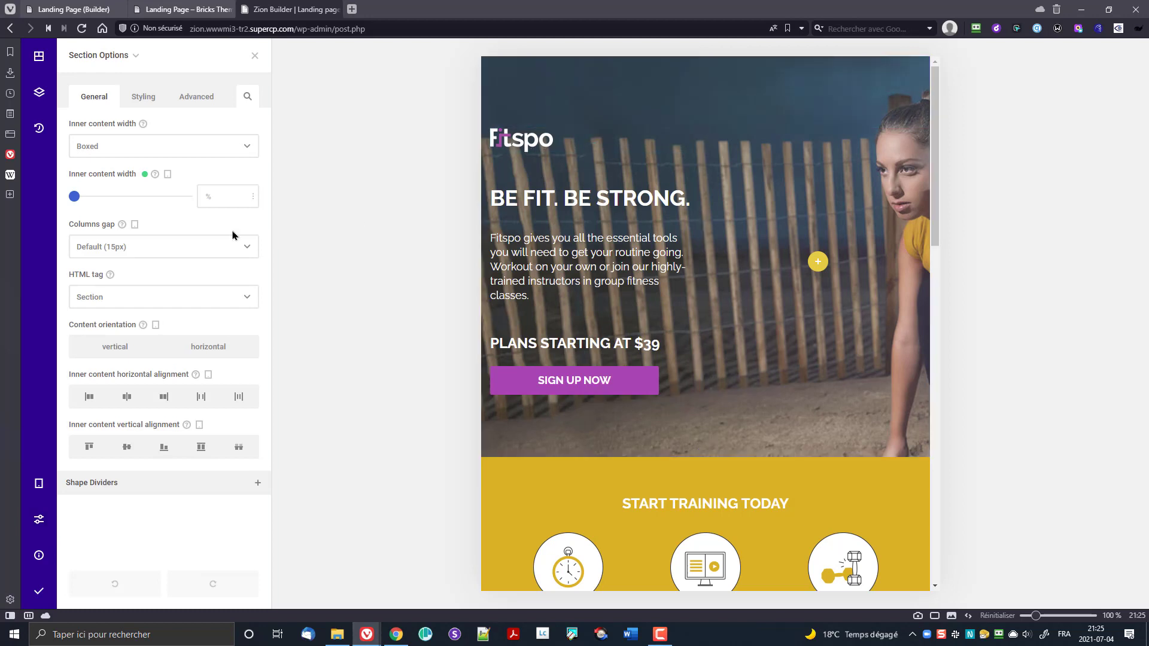
click(143, 96)
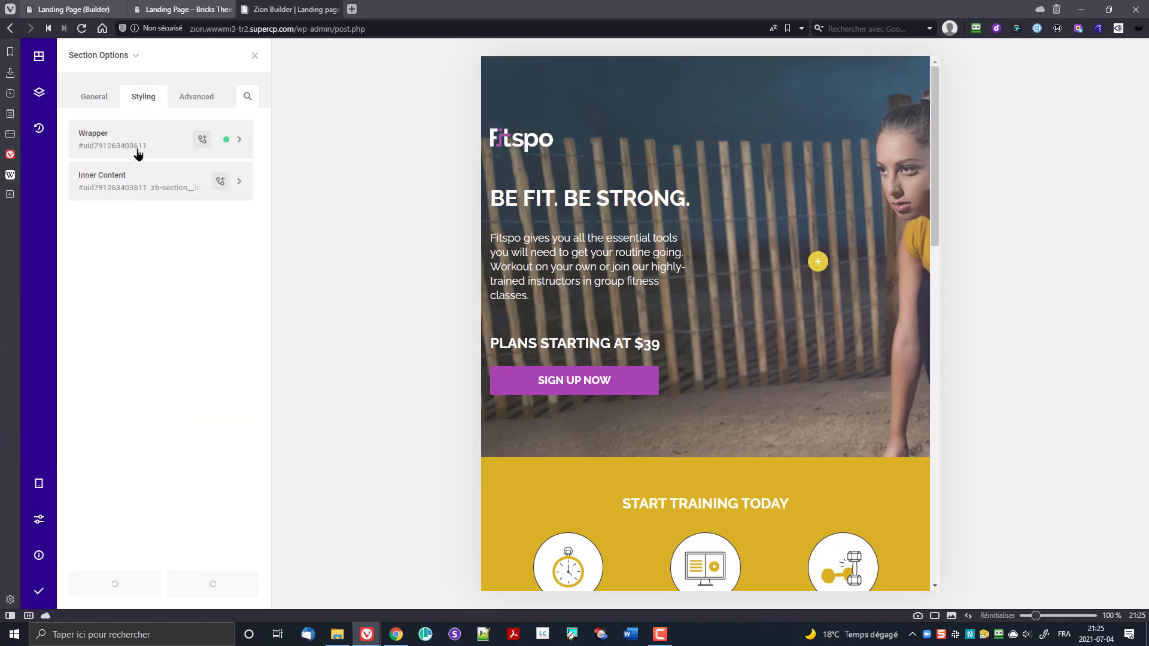
click(136, 146)
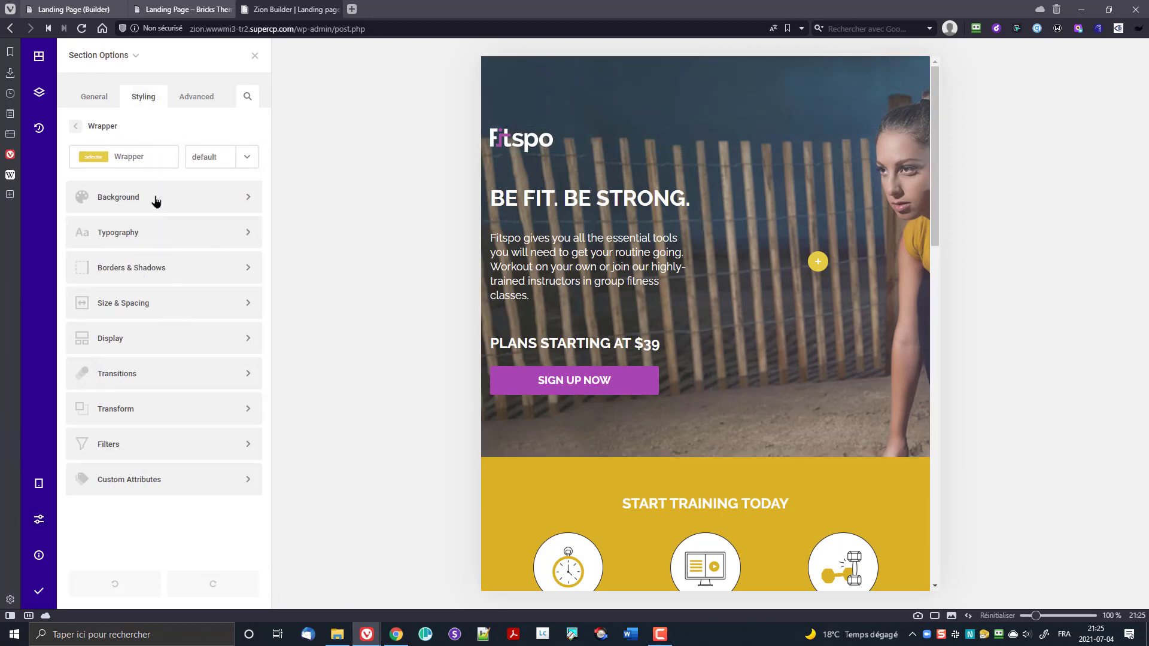
click(156, 201)
click(241, 155)
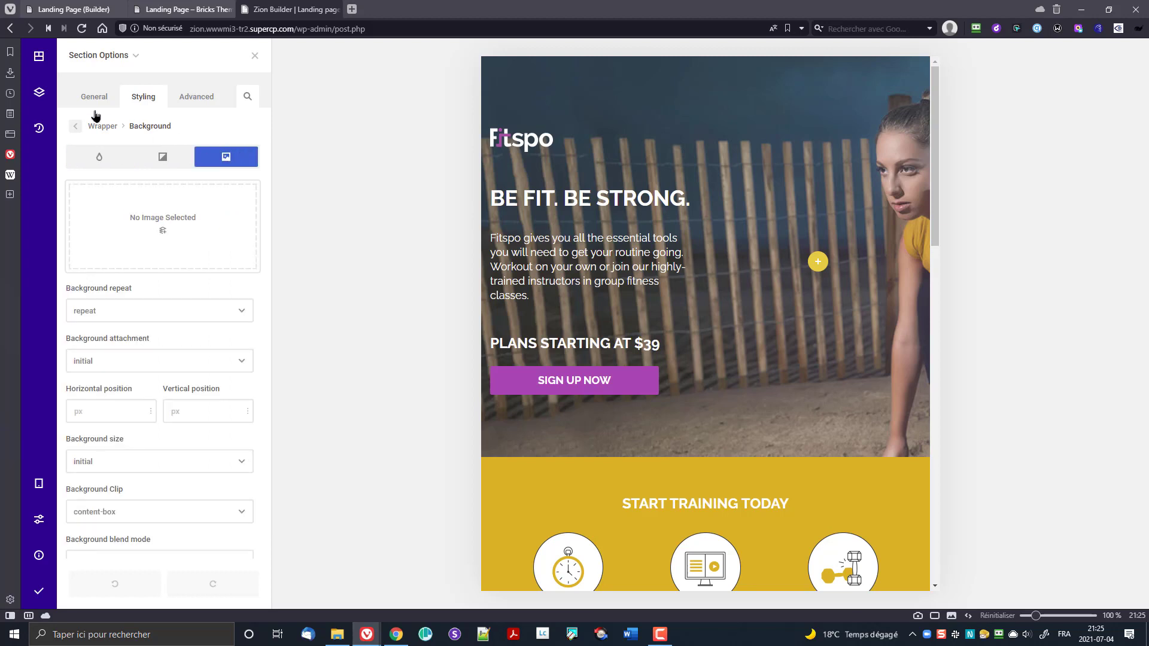
- Try 2a624ce4-fistpo-header-bg.jpg as the hero's tablet background, positioned at 46% horizontally and 50% vertically
click(145, 255)
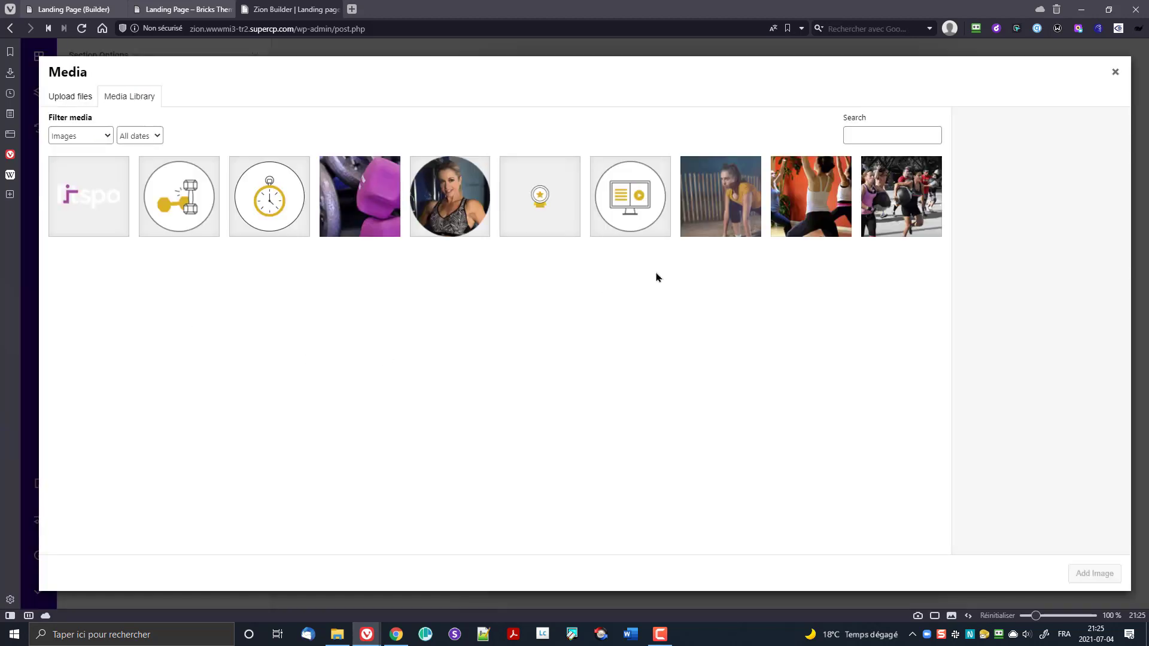
click(724, 214)
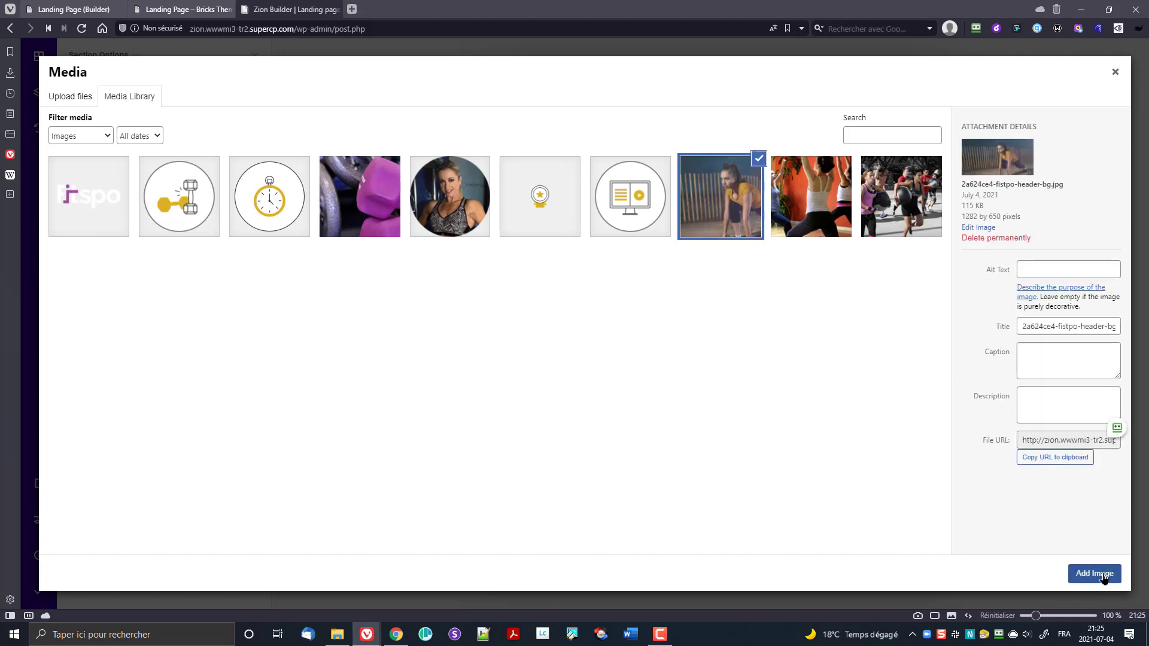
click(1090, 573)
drag(163, 228, 162, 228)
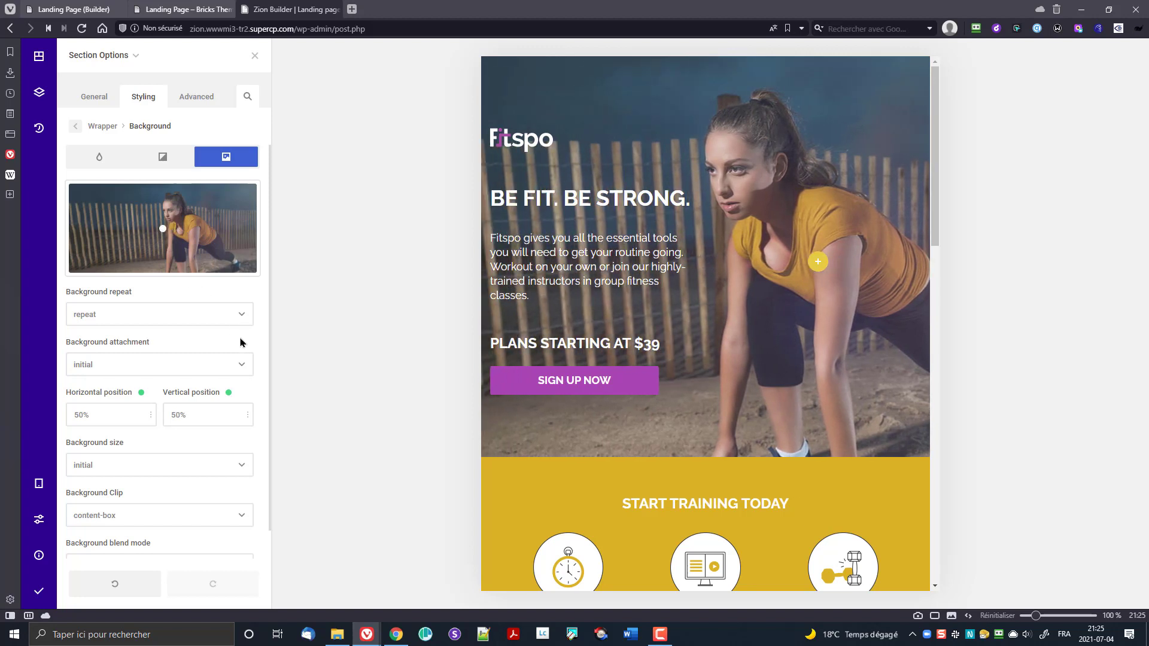
mouse_move(163, 229)
mouse_down()
mouse_move(143, 229)
mouse_move(157, 230)
mouse_up()
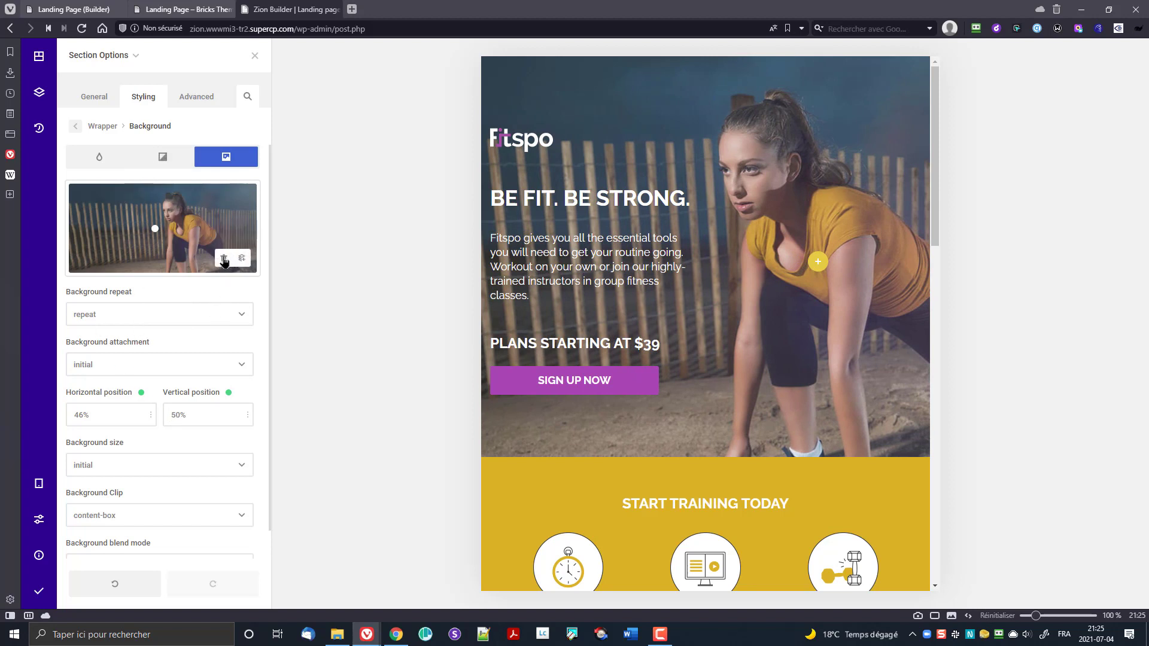
- Remove the hero's tablet background image and discard its horizontal and vertical position changes
click(224, 257)
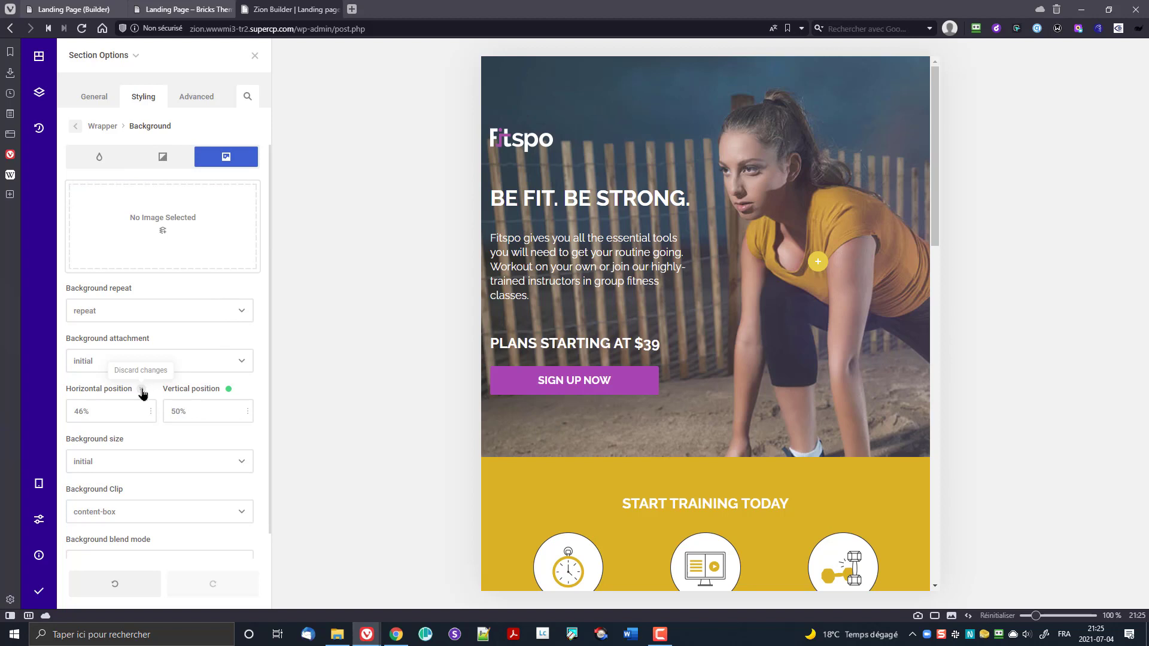
click(142, 389)
click(228, 389)
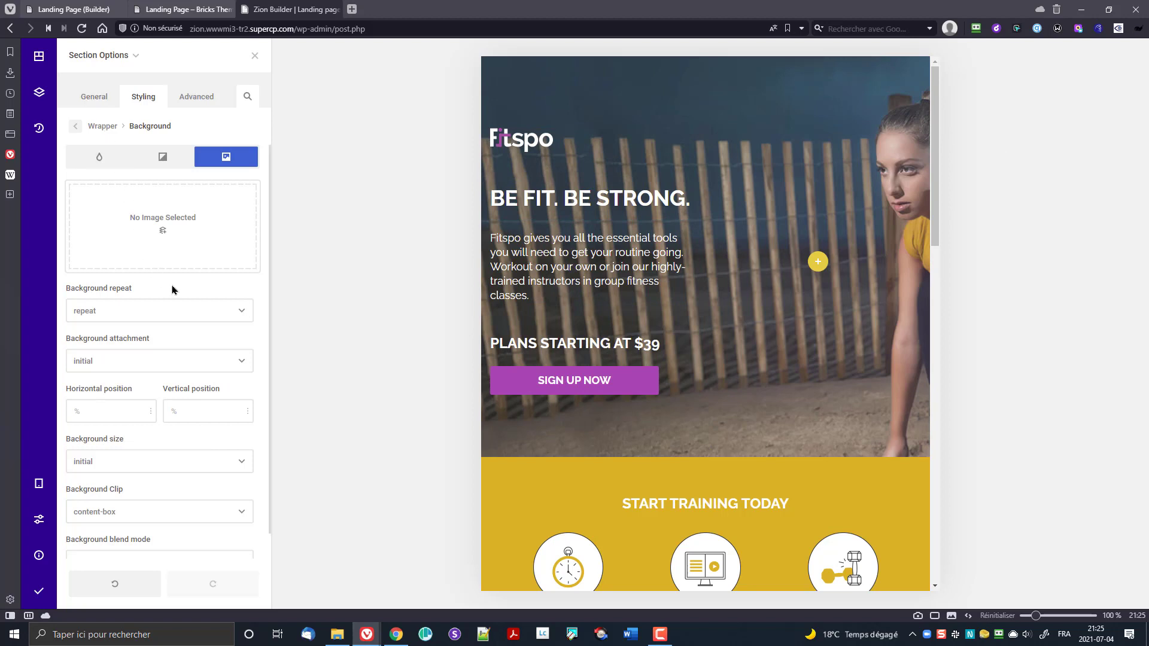
- Set the hero background's horizontal and vertical positions to 50% in the Desktop view and return to the Tablet view
mouse_move(40, 555)
mouse_move(38, 483)
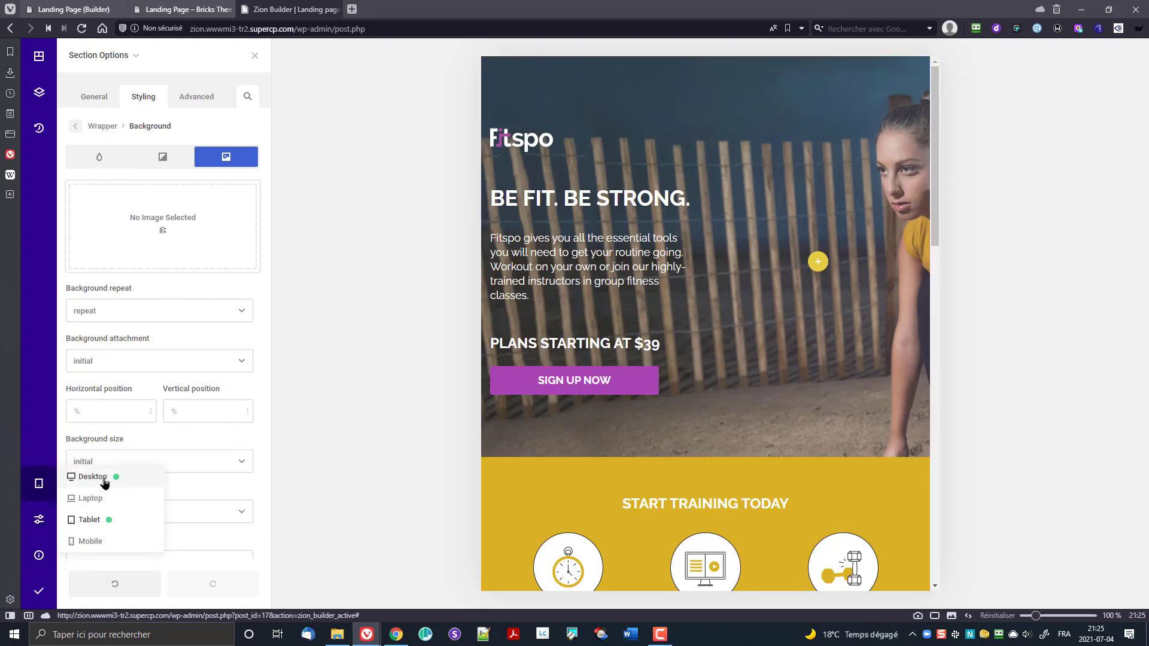
click(83, 477)
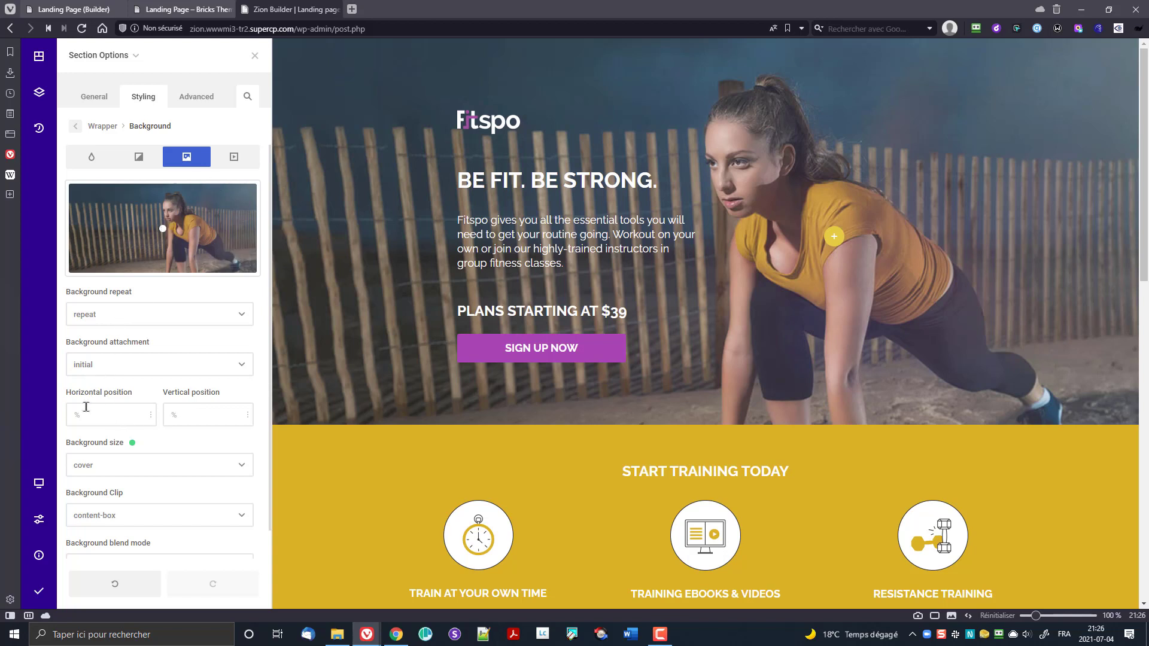
text(50)
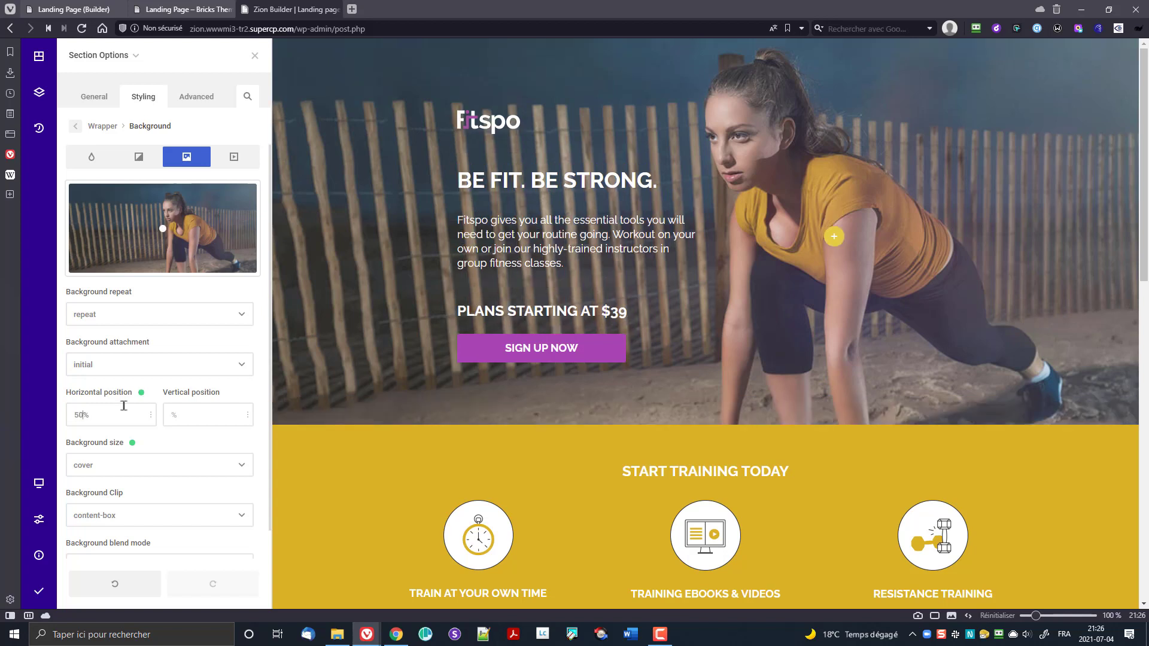
text(50)
click(46, 484)
click(95, 519)
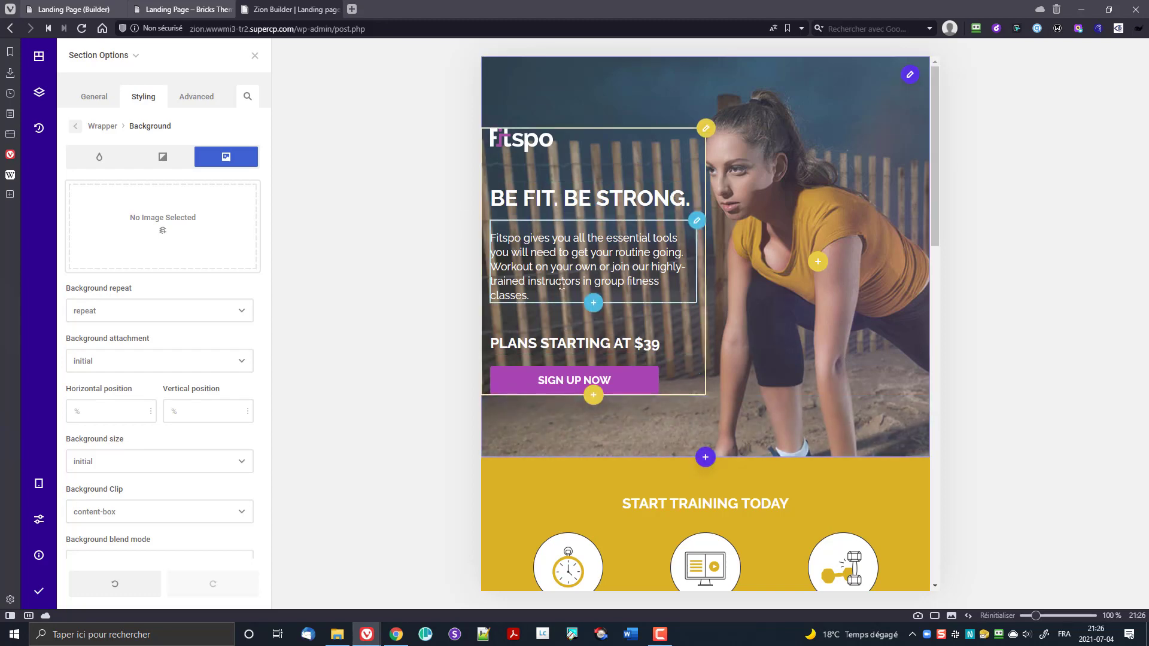
- Set the font size of the Bikram Yoga description under Featured Classes to 15px for Tablet
scroll(637, 306, down, 4)
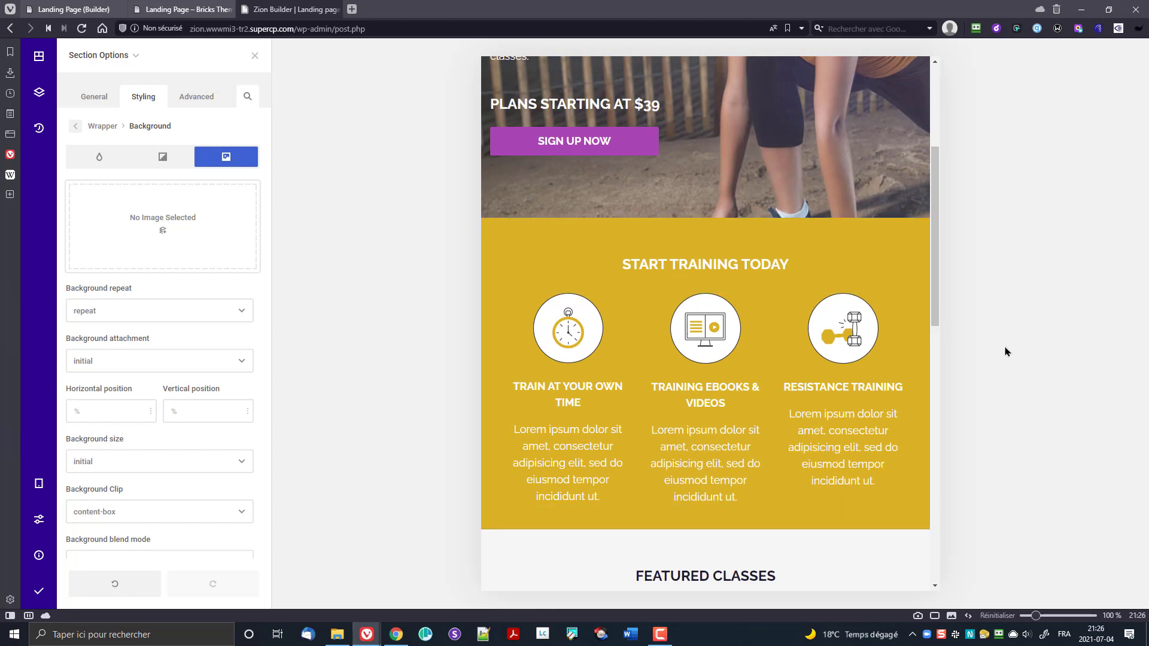
scroll(795, 371, down, 5)
scroll(721, 214, up, 2)
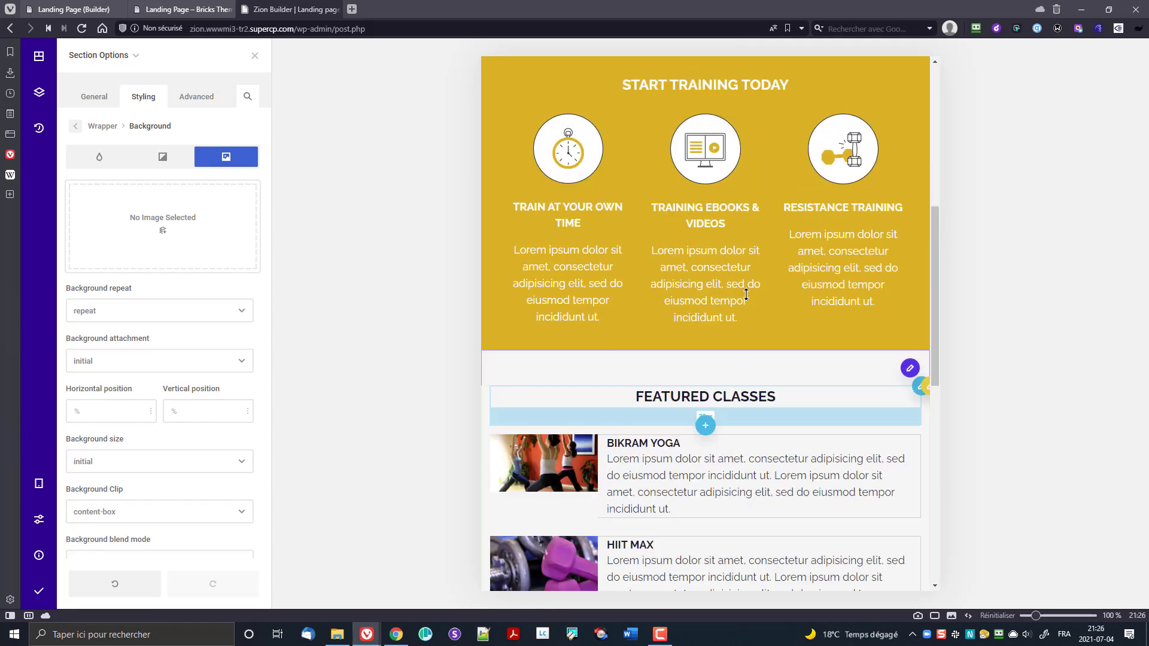
scroll(722, 214, down, 5)
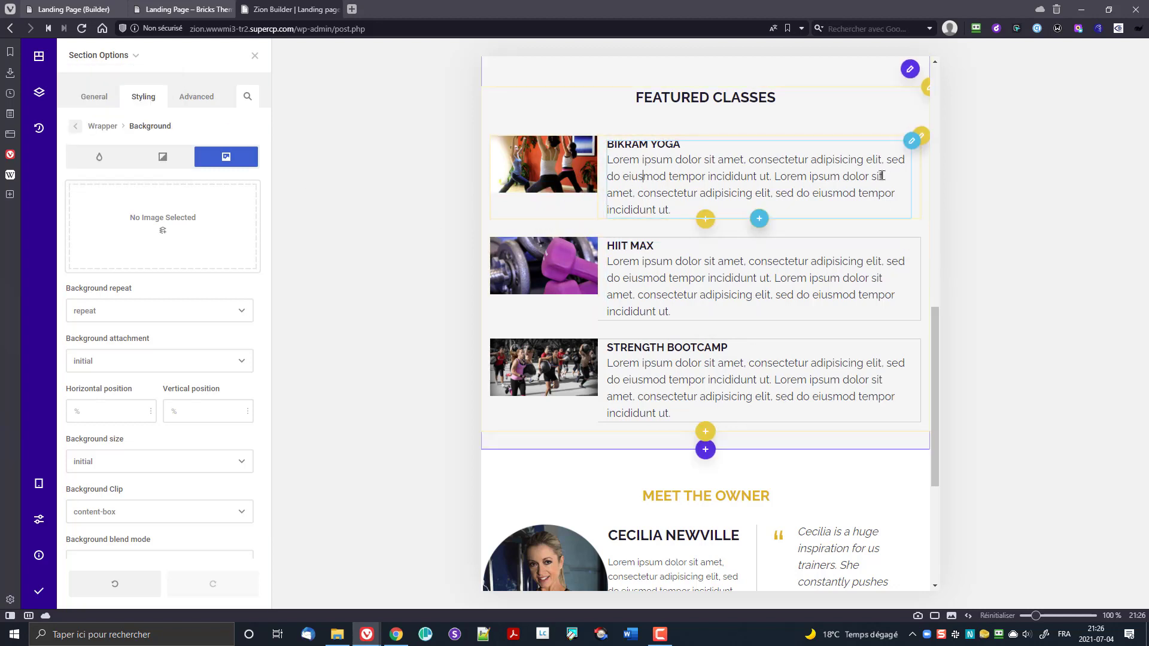
click(909, 144)
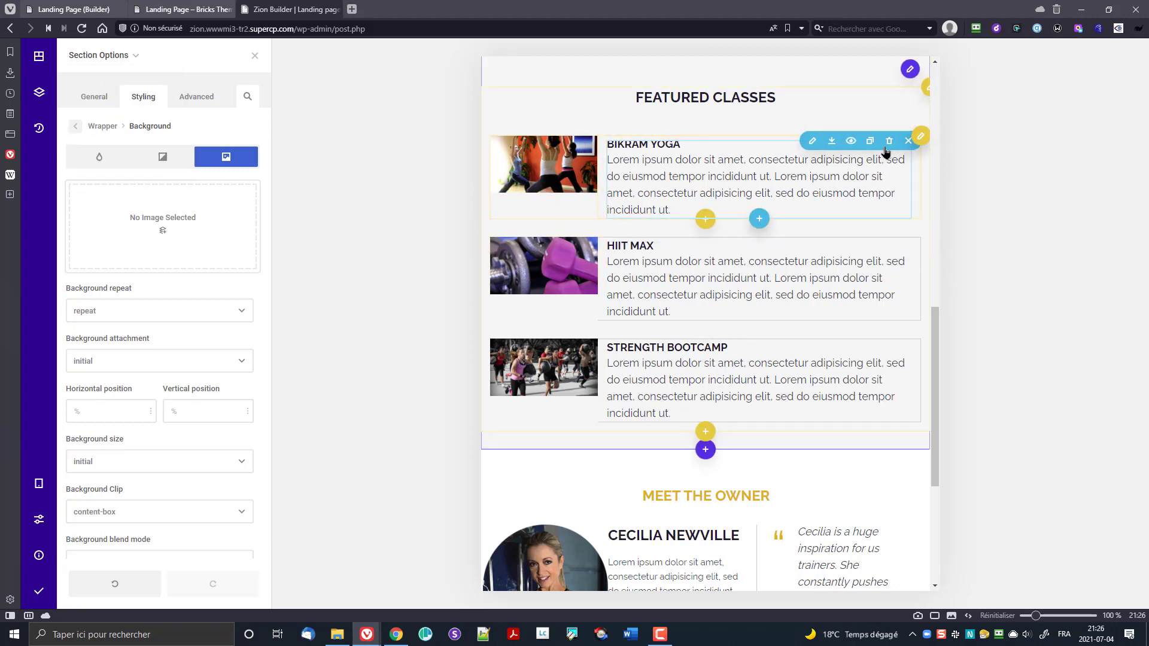
click(813, 141)
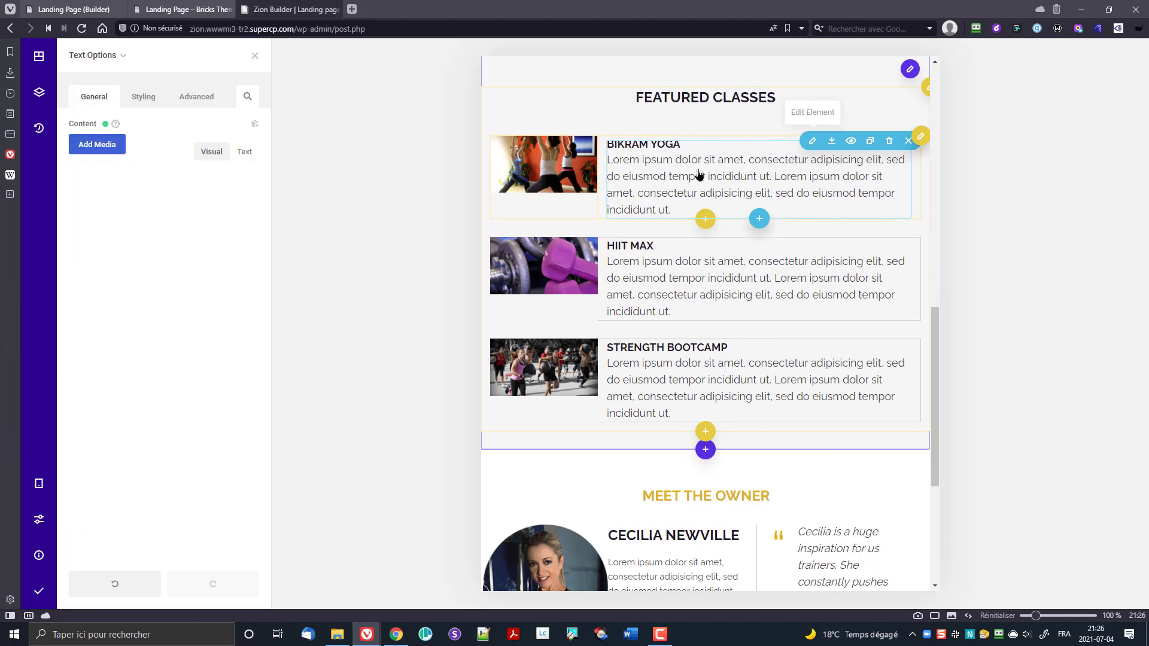
click(144, 97)
click(136, 139)
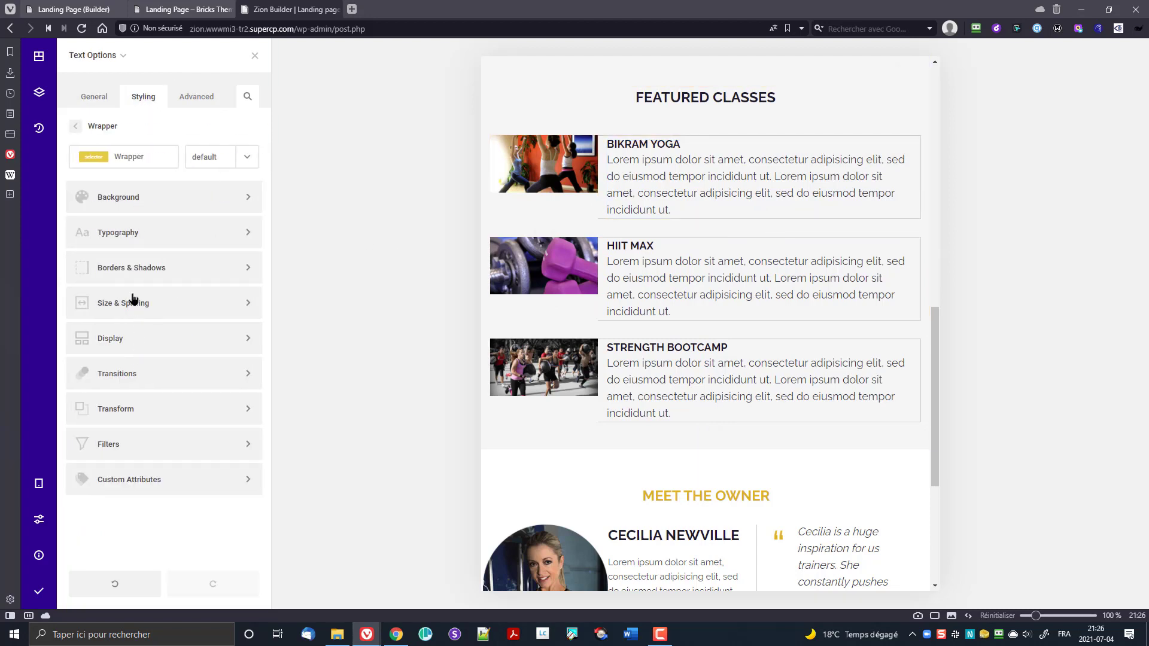
click(150, 241)
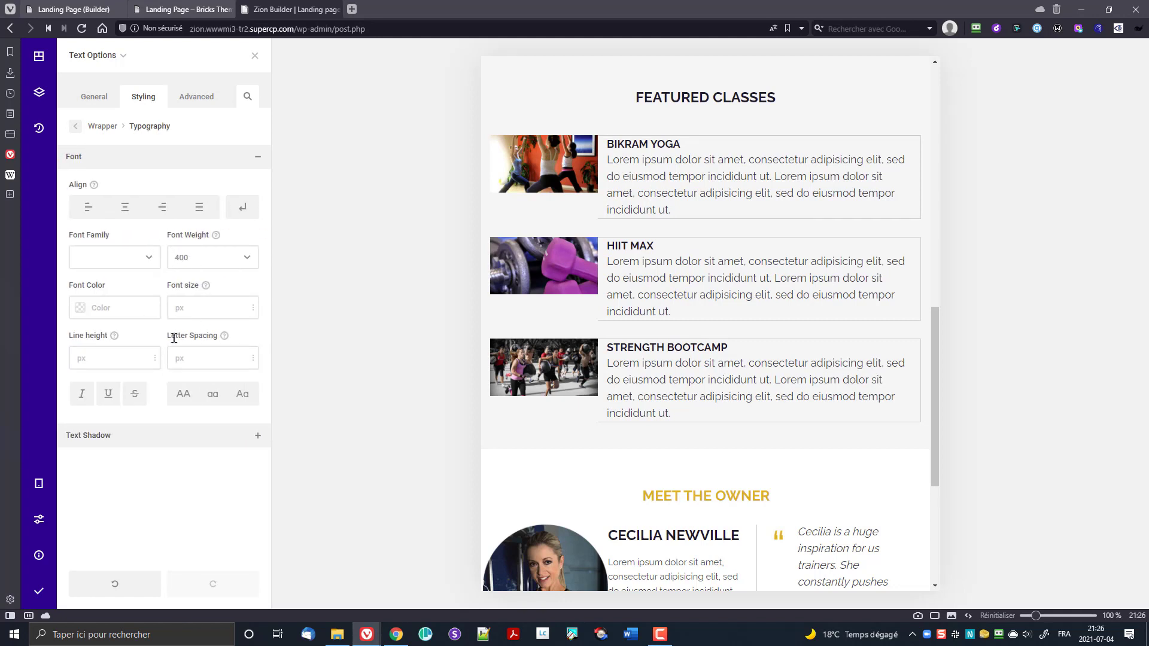
text(15)
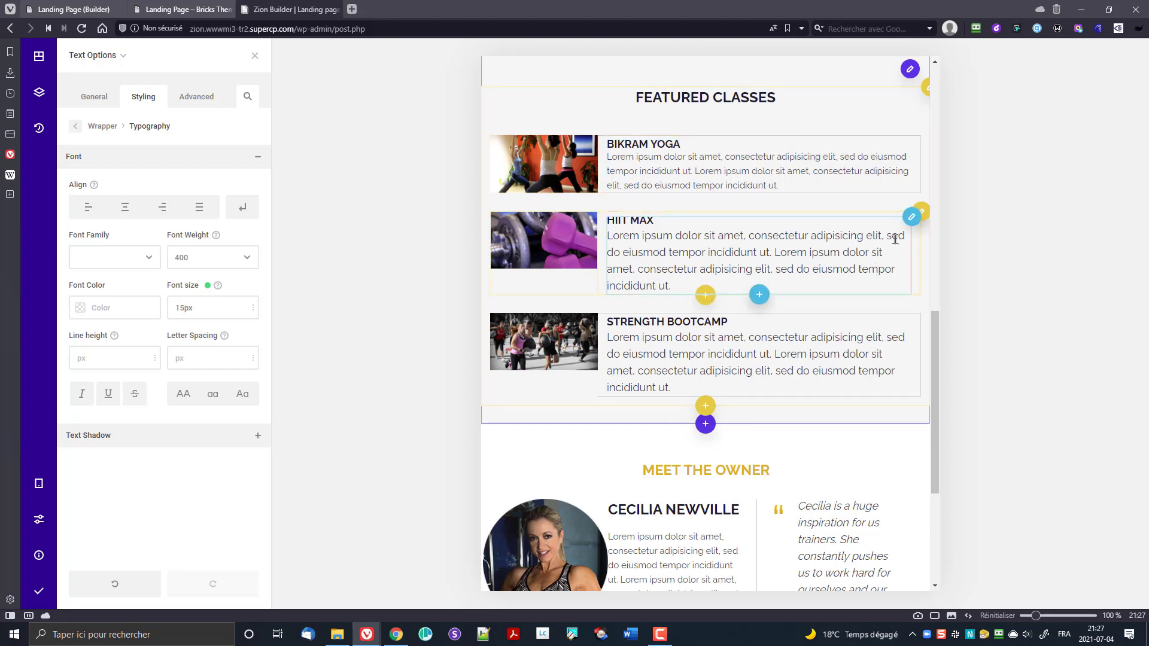
- Set the font size of the HIIT Max description to 15px for Tablet
mouse_move(908, 224)
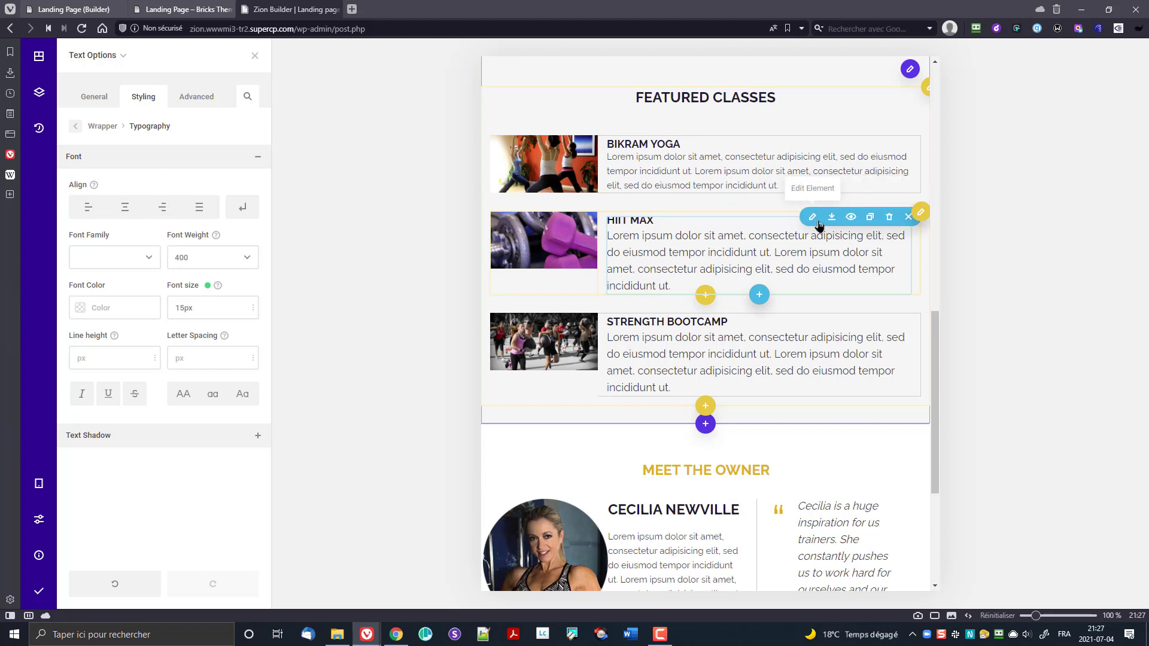
click(816, 221)
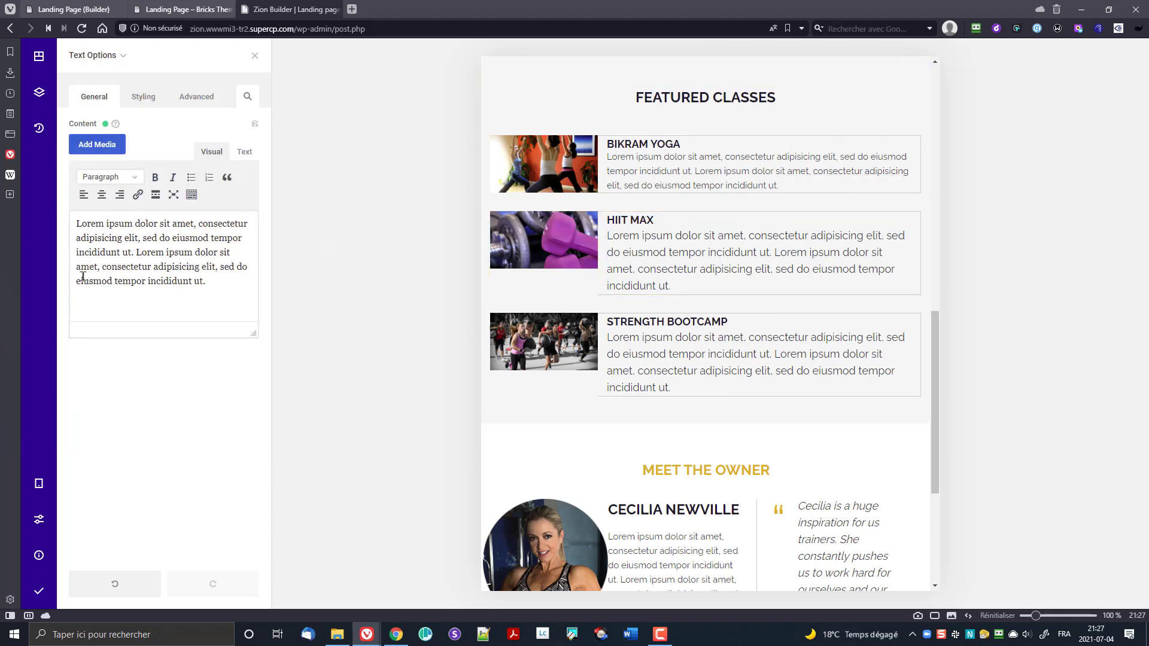
click(152, 98)
click(145, 150)
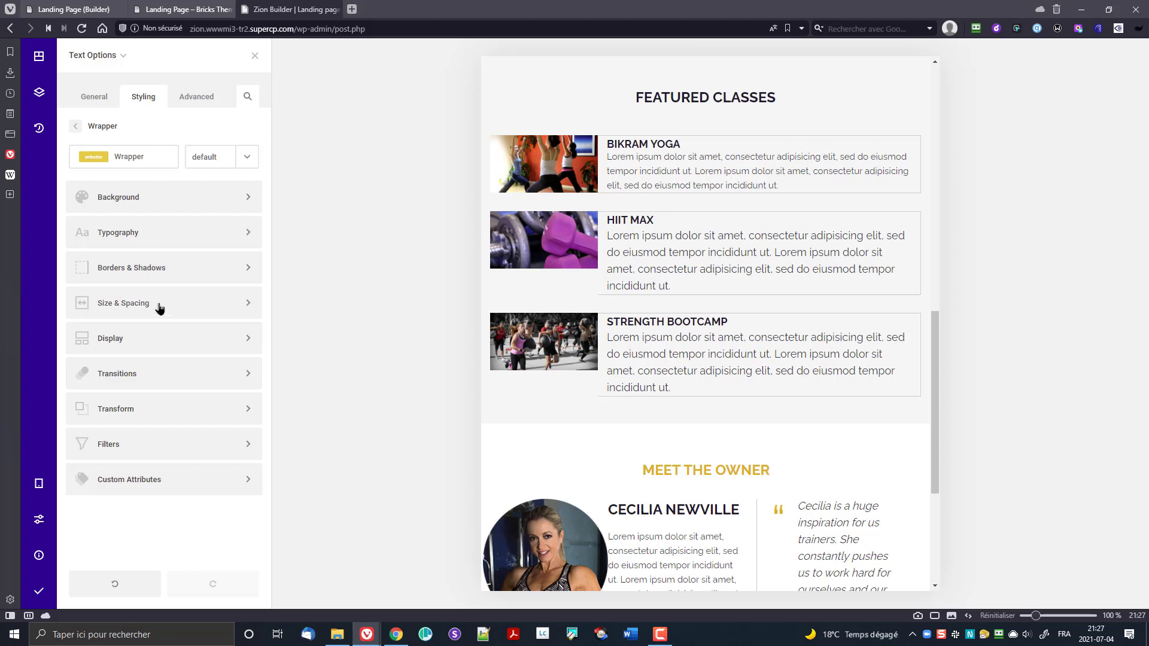
click(145, 240)
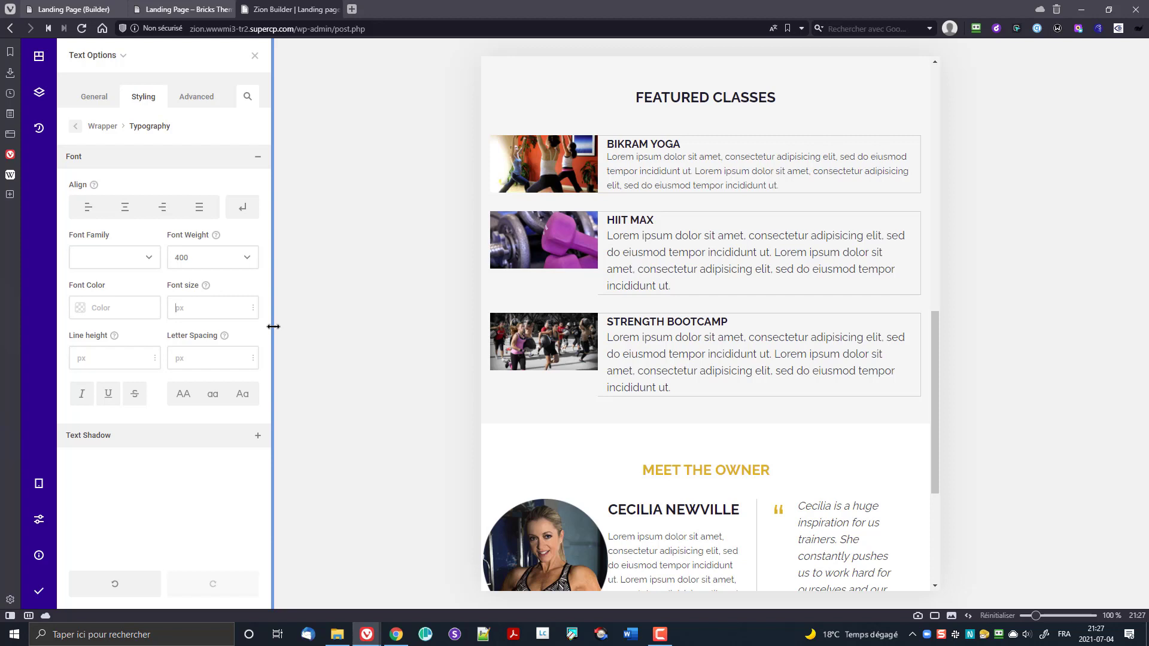
text(15)
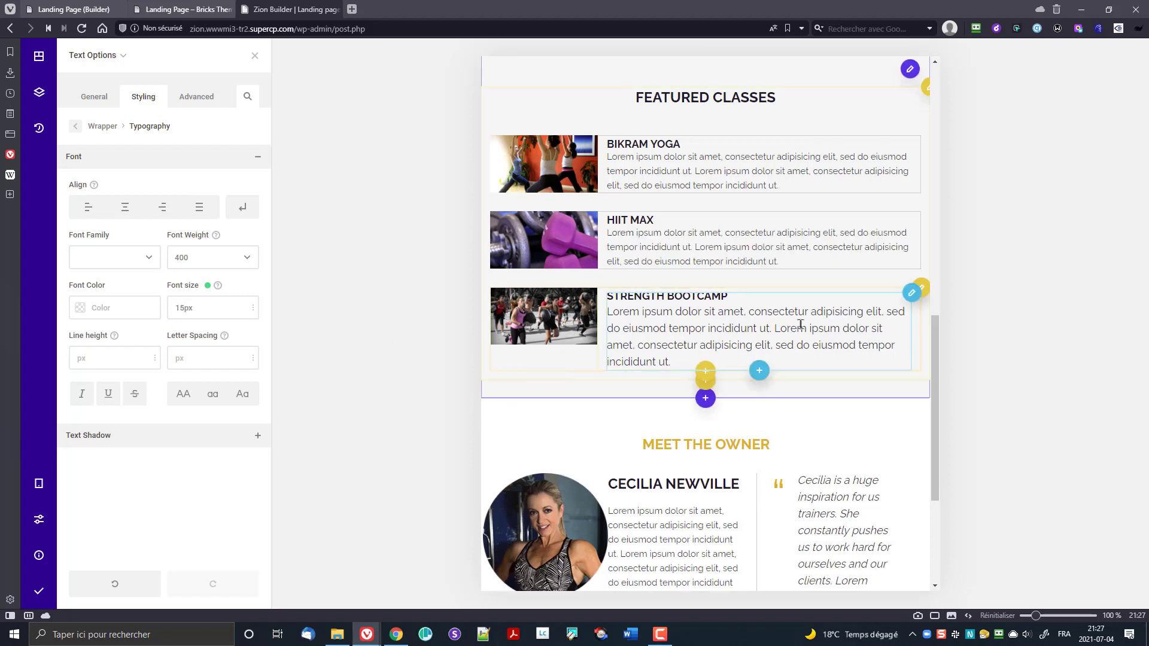
- Open the Strength Bootcamp description's text options for editing
click(910, 296)
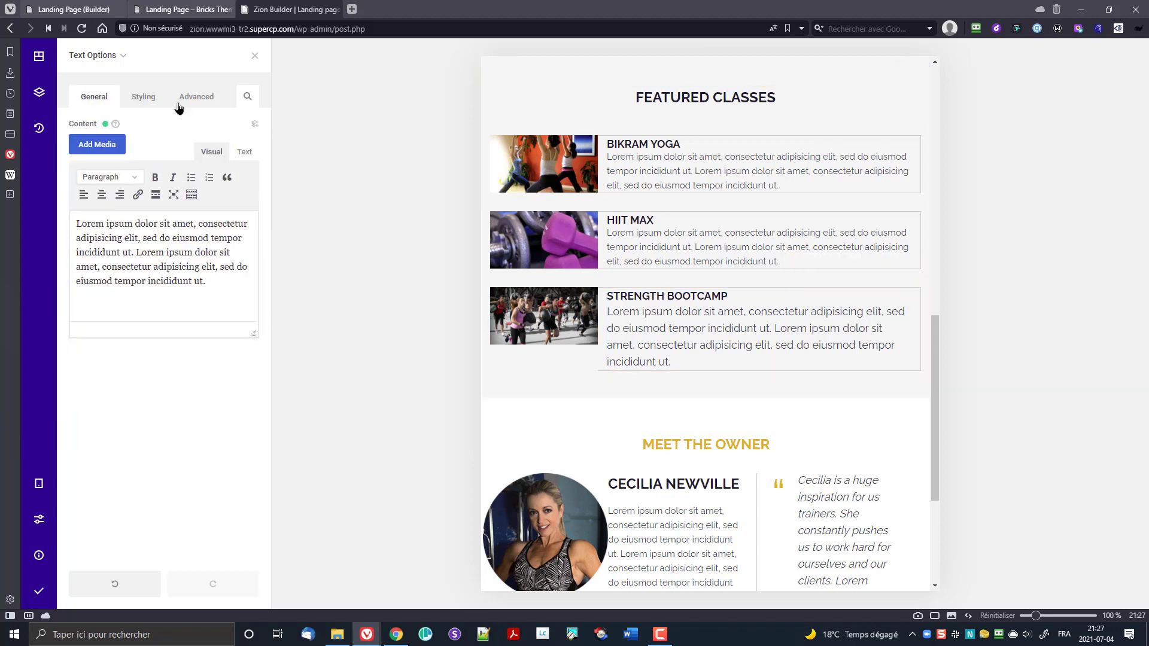
- Set the font size of the Strength Bootcamp description text to 15px
click(143, 99)
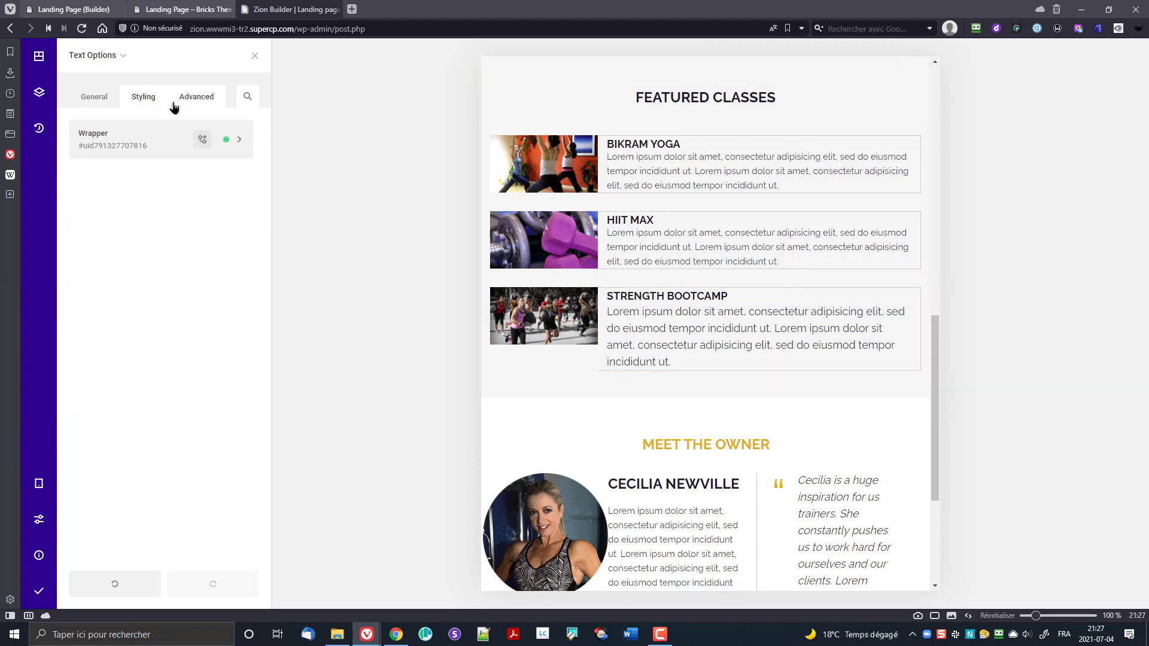
click(168, 151)
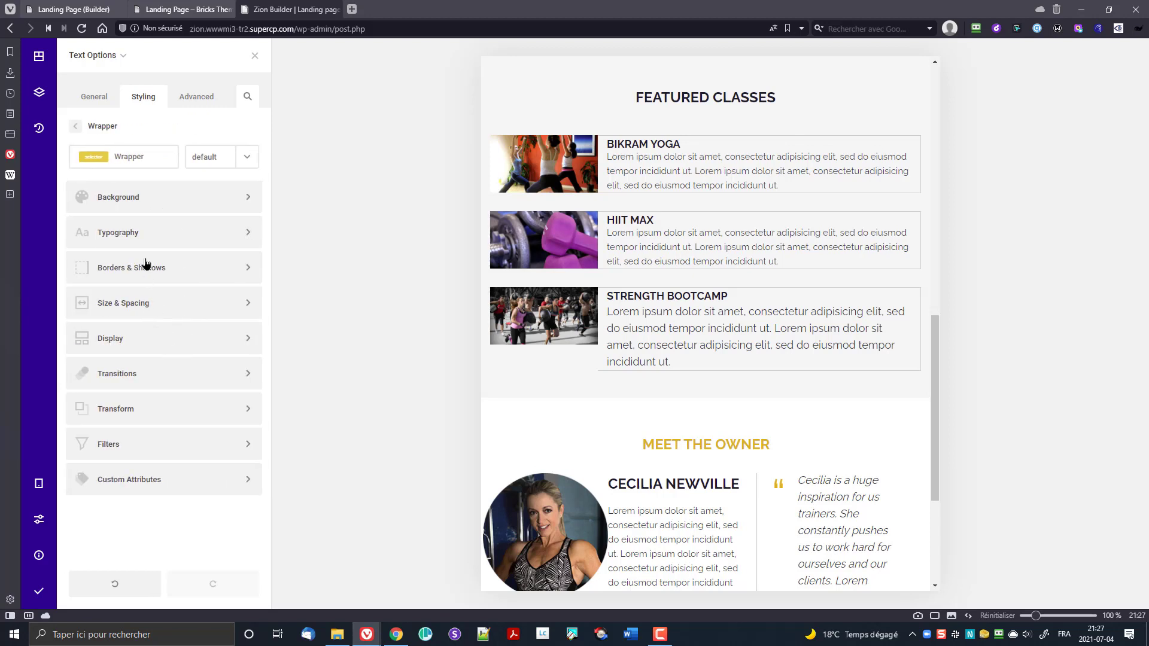
click(147, 239)
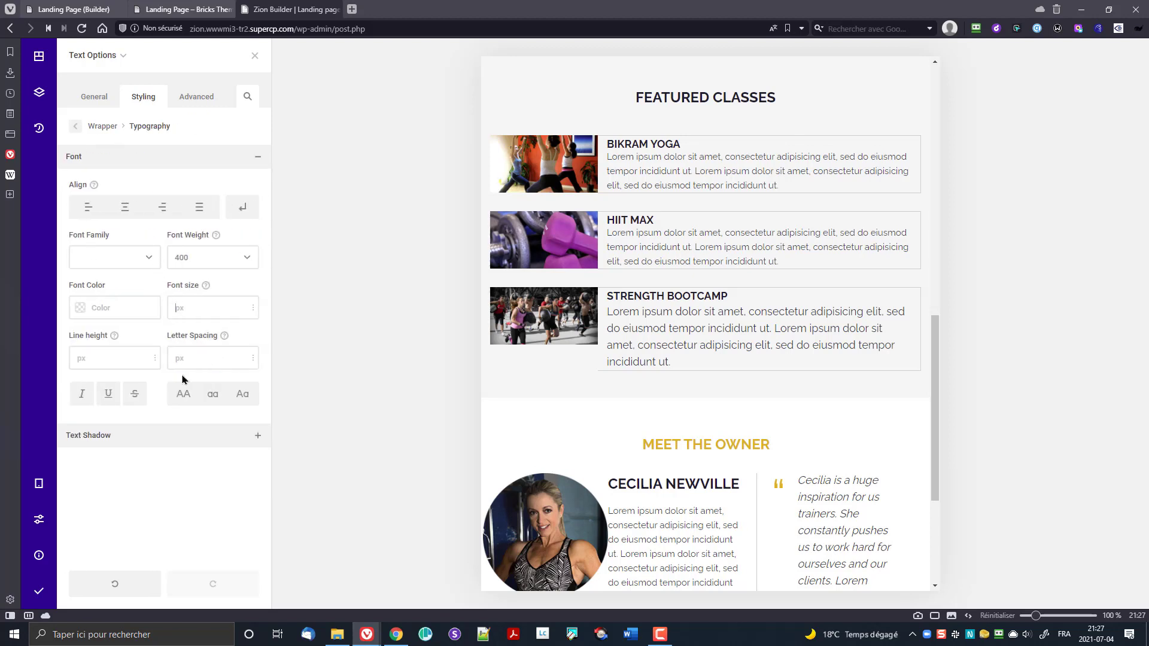
text(15)
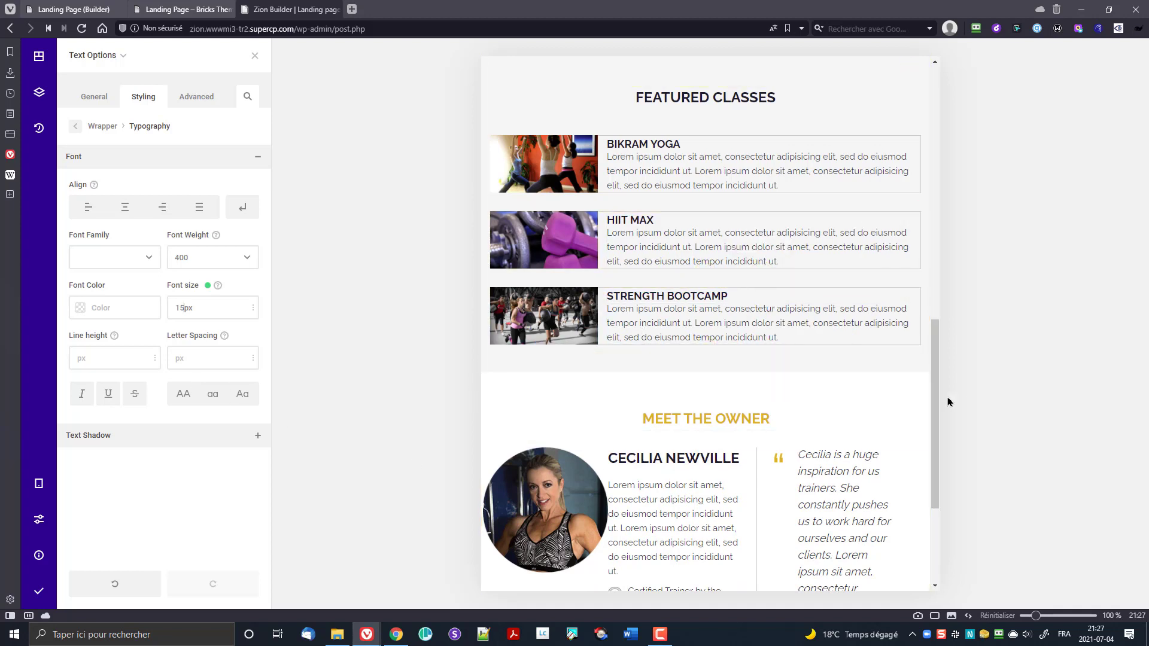
- Add 15px of left and right padding to the biography column in the Meet the Owner section
drag(936, 402, 936, 482)
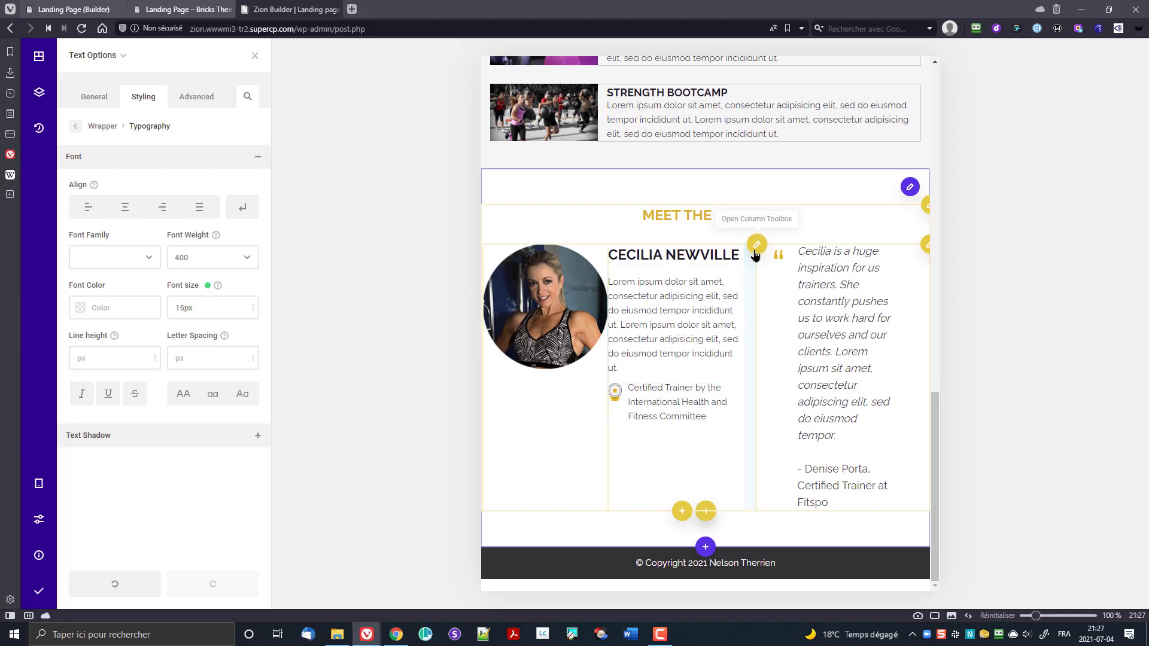
click(758, 247)
click(659, 245)
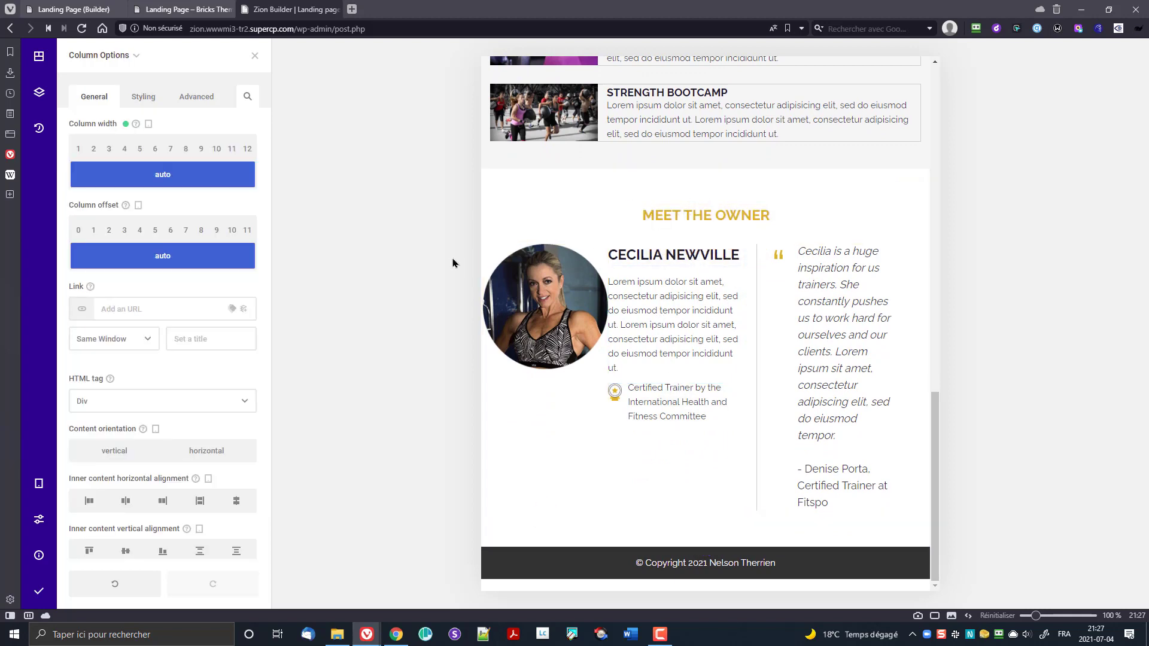
click(128, 105)
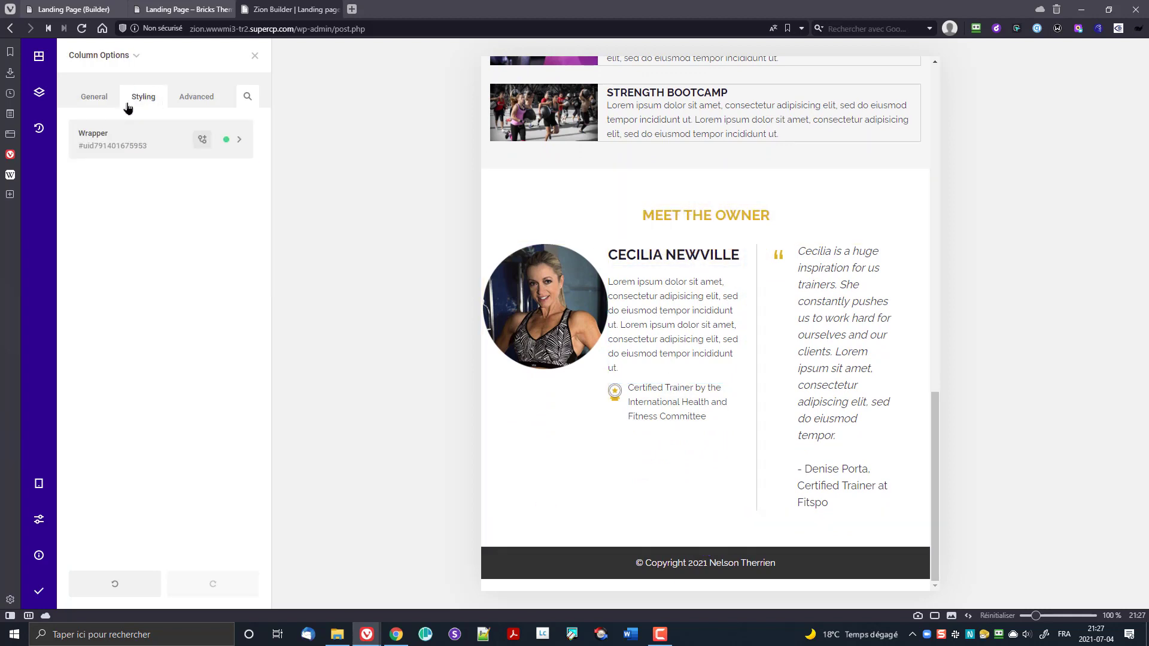
click(144, 148)
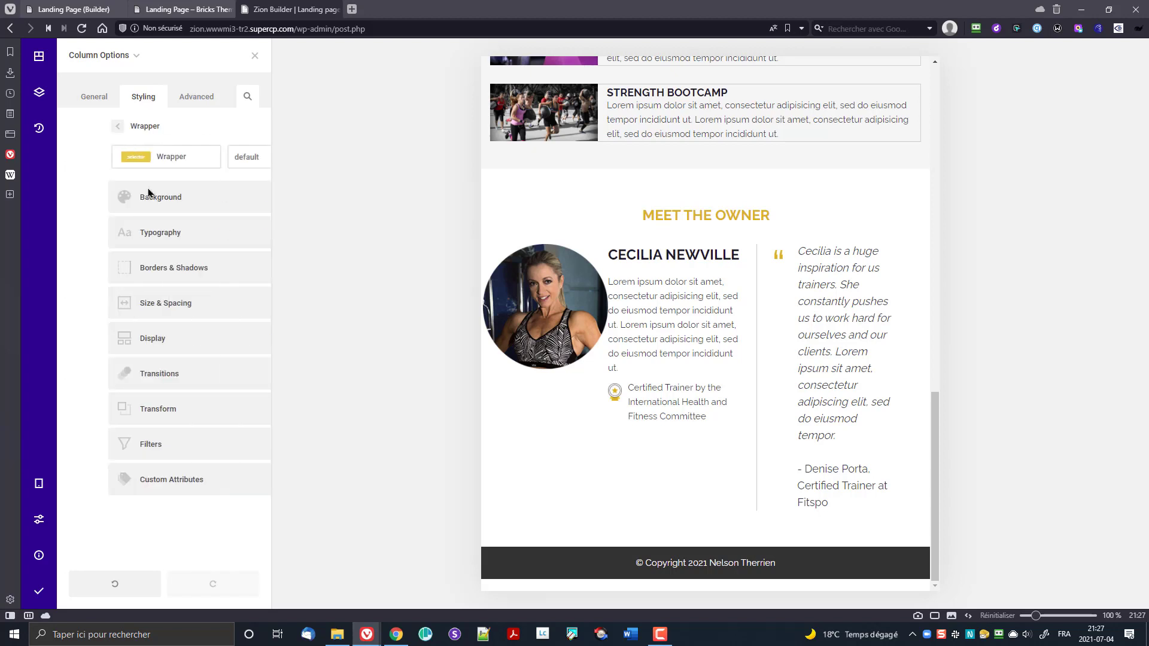
click(173, 308)
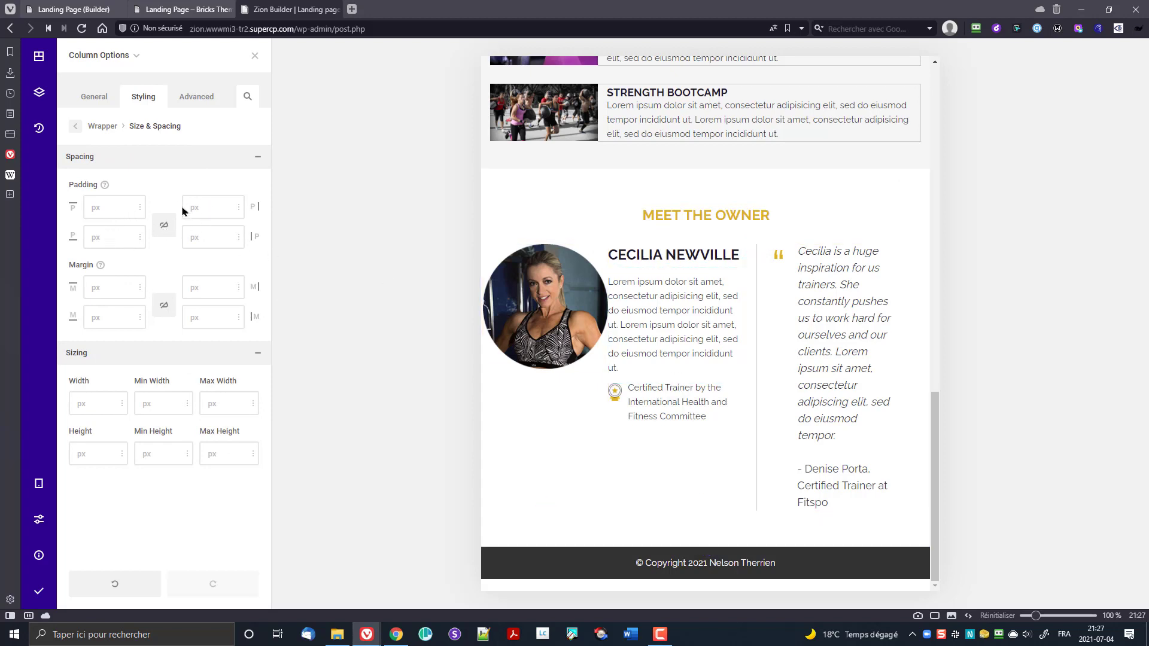
text(15)
text(15)
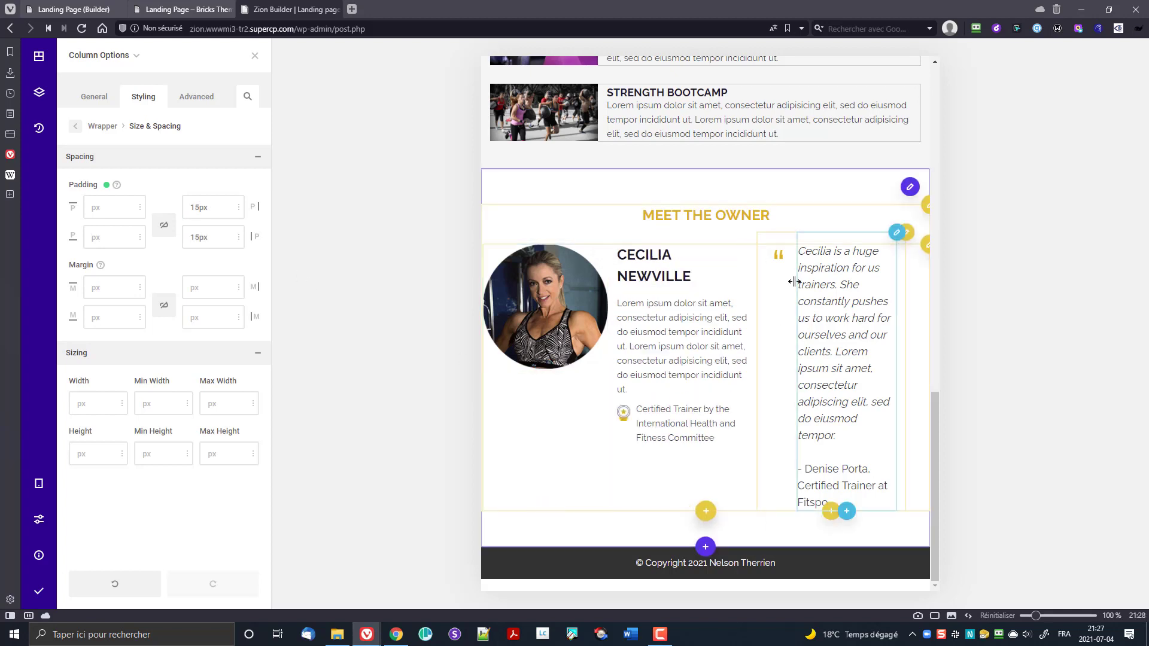
- Switch the responsive preview to the mobile size and check the layout down to the Start Training Today section
scroll(919, 115, up, 5)
scroll(919, 115, up, 5)
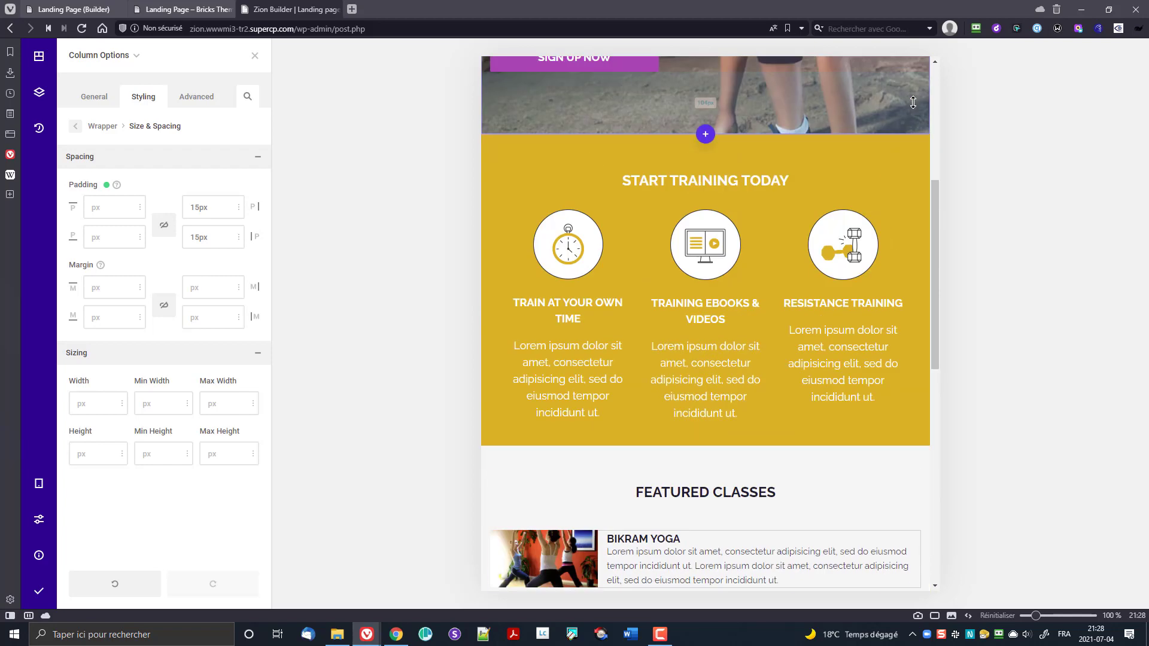
mouse_move(38, 500)
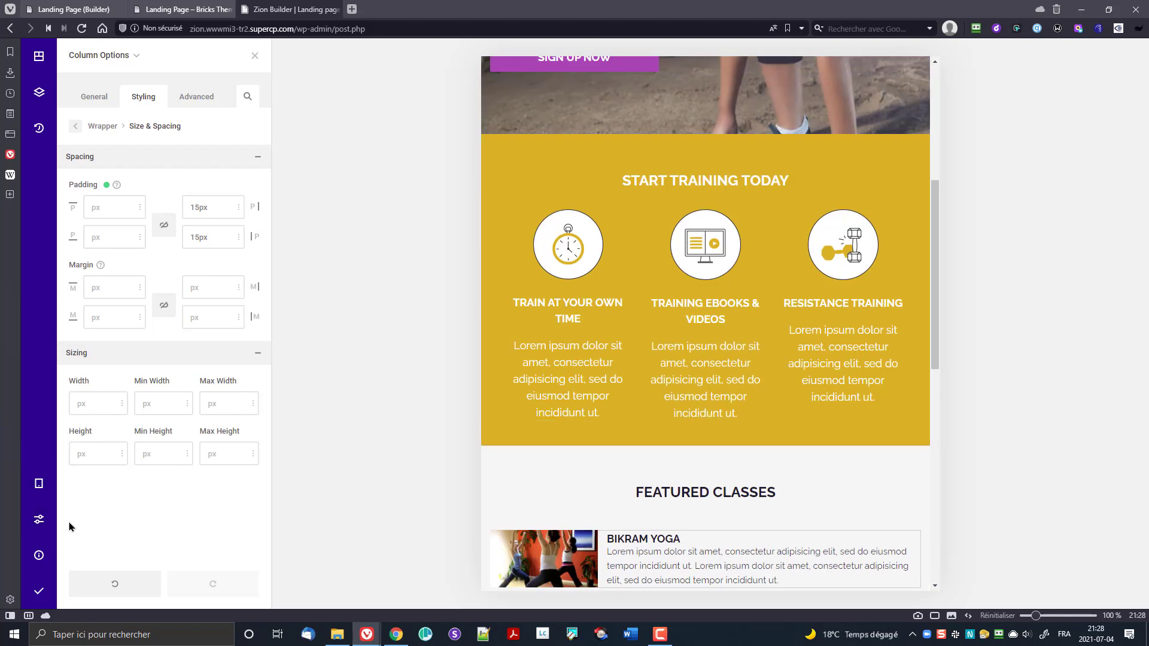
click(89, 541)
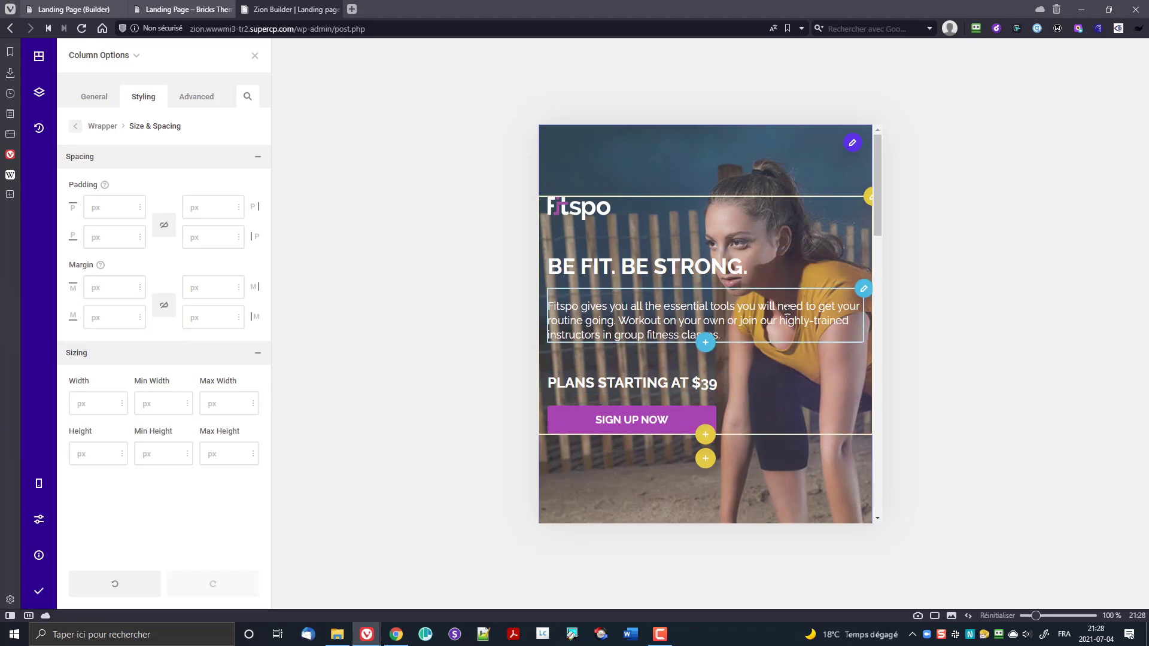
scroll(786, 307, down, 5)
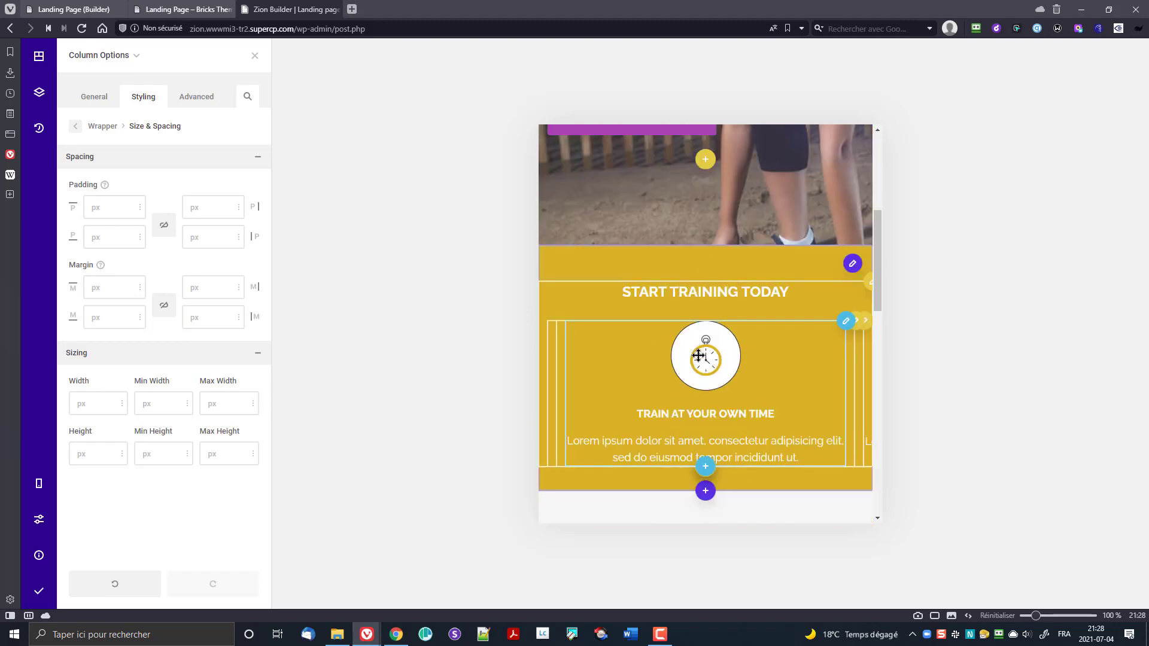
scroll(778, 347, down, 4)
scroll(783, 346, up, 3)
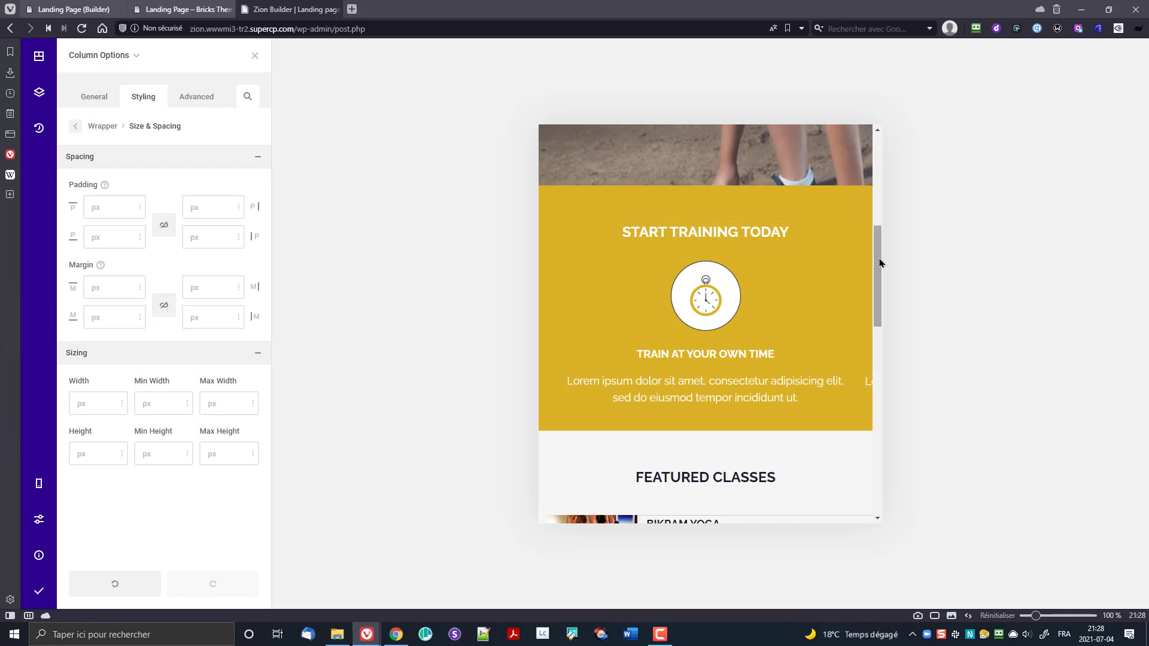
- Open the Start Training Today section's options and the page's tree view, and collapse the Featured Classes section in the tree
click(854, 210)
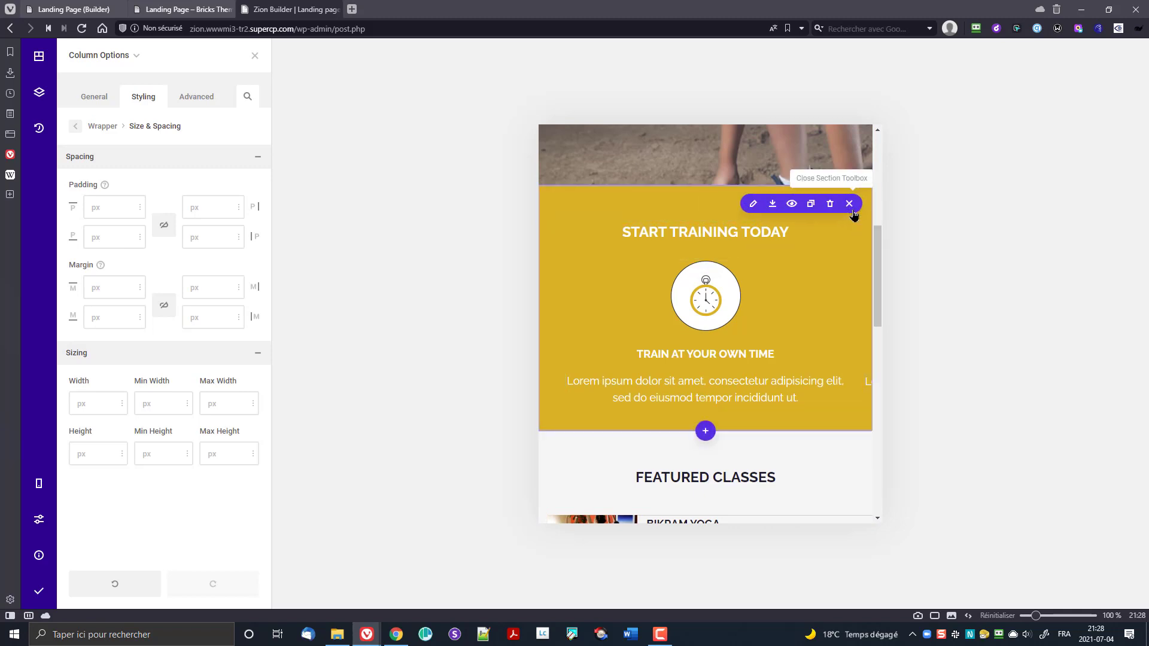
click(753, 205)
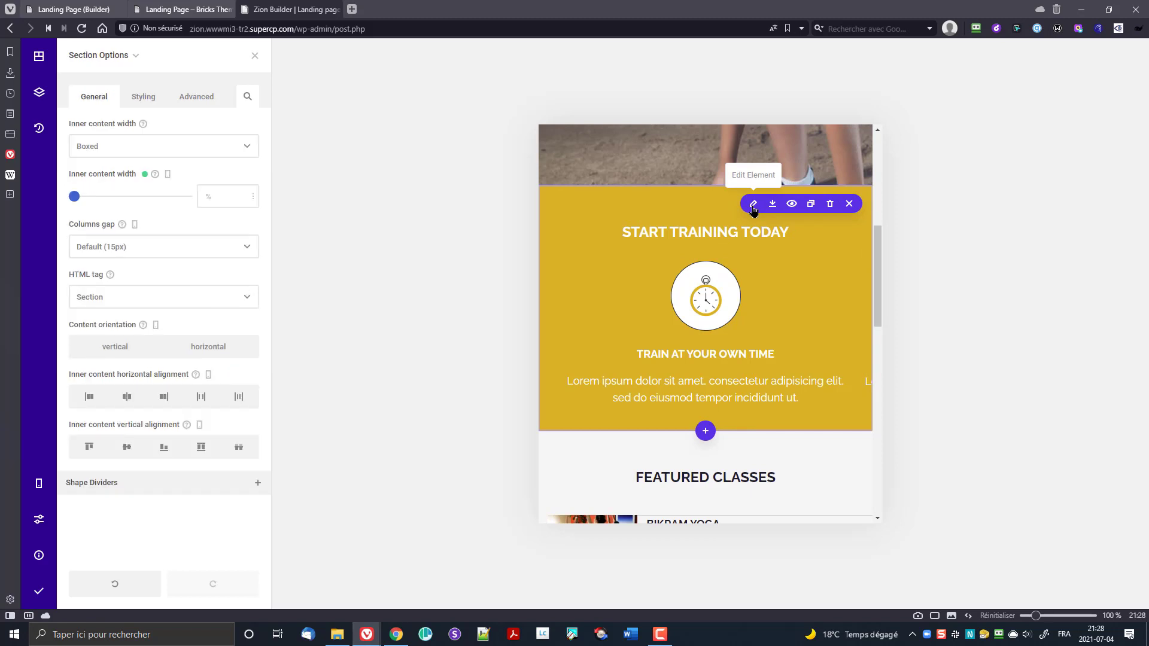
click(39, 91)
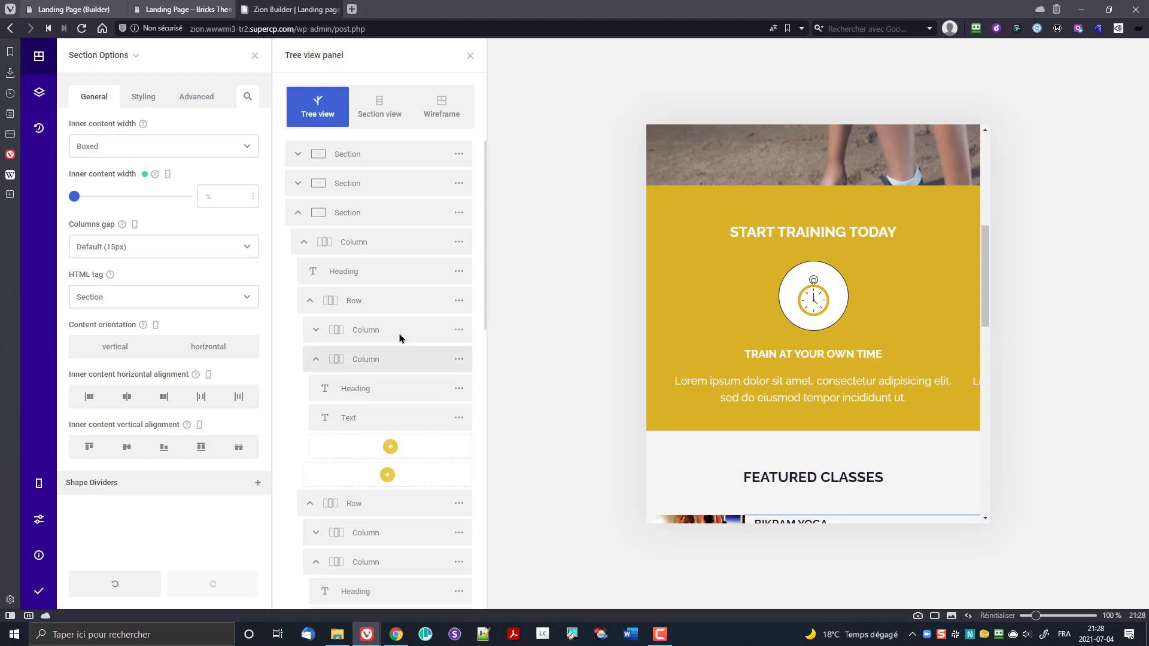
click(360, 214)
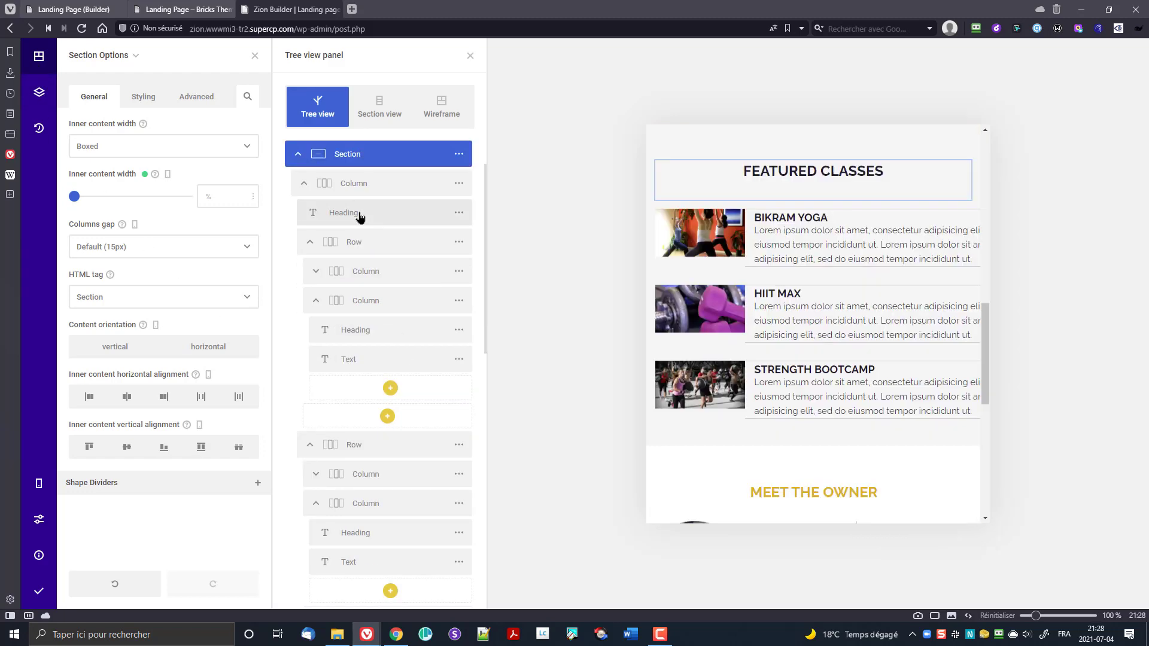
click(296, 156)
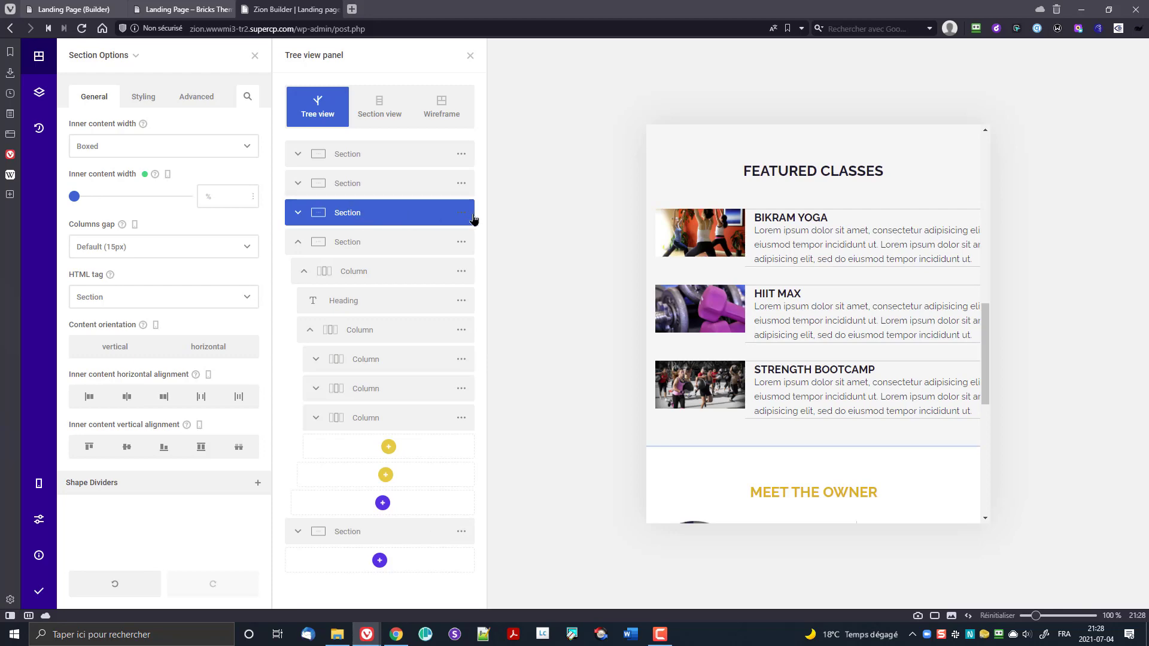
- Select the Start Training Today section in the tree and collapse the Meet the Owner section's entries
scroll(708, 353, down, 3)
scroll(708, 352, down, 1)
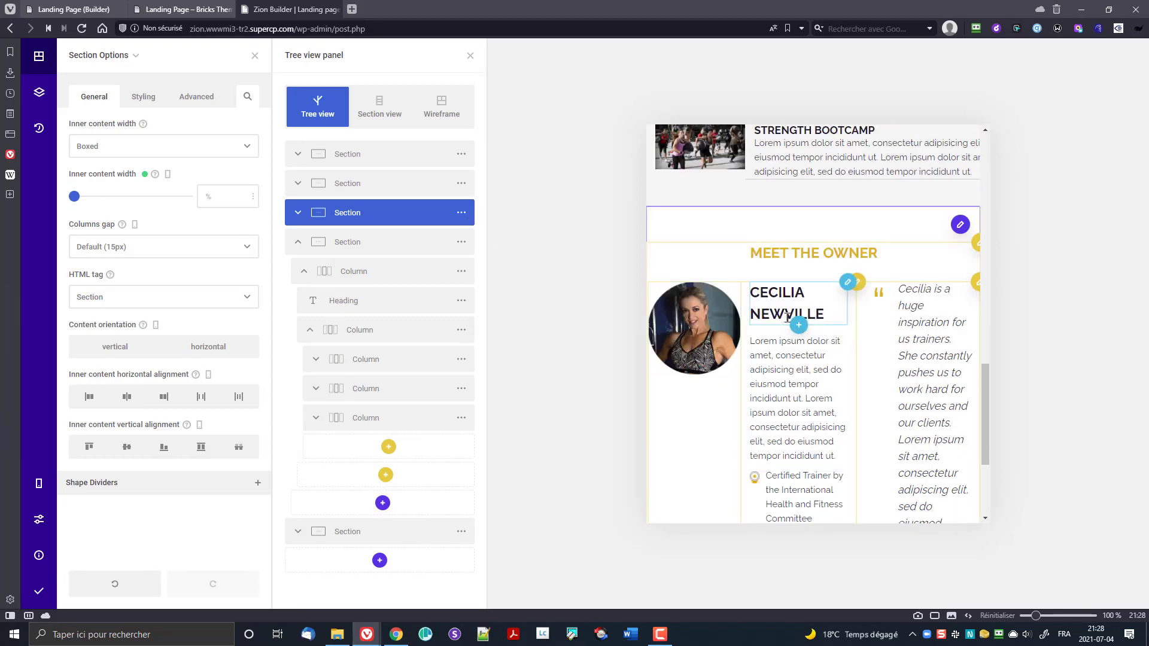
scroll(770, 317, up, 6)
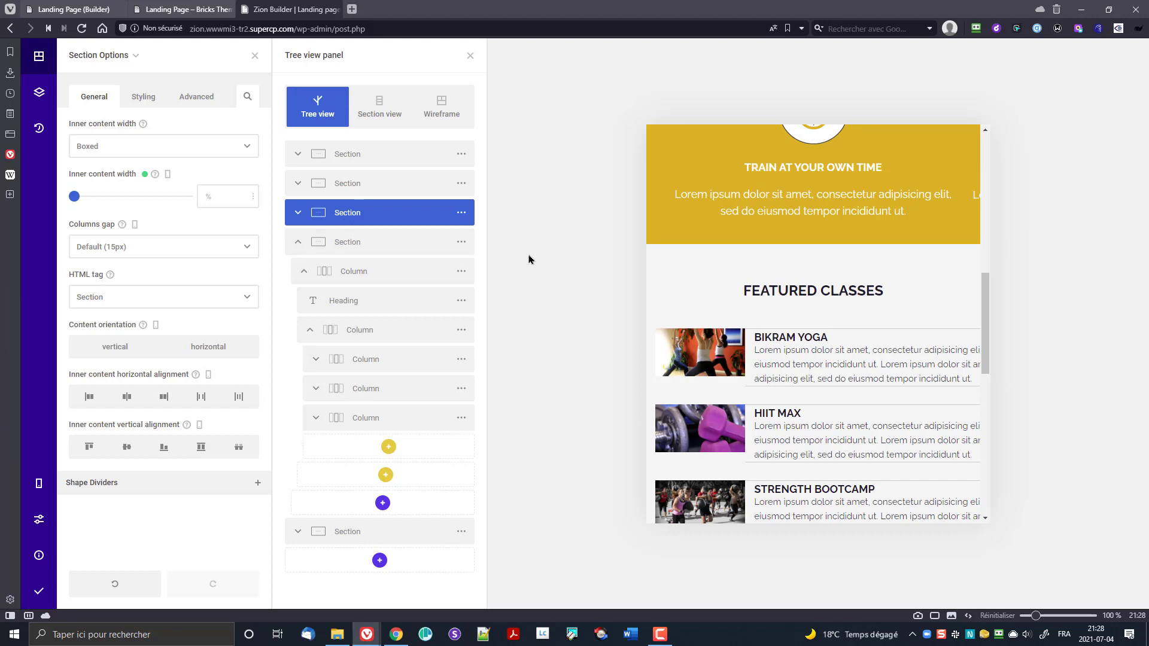
click(334, 186)
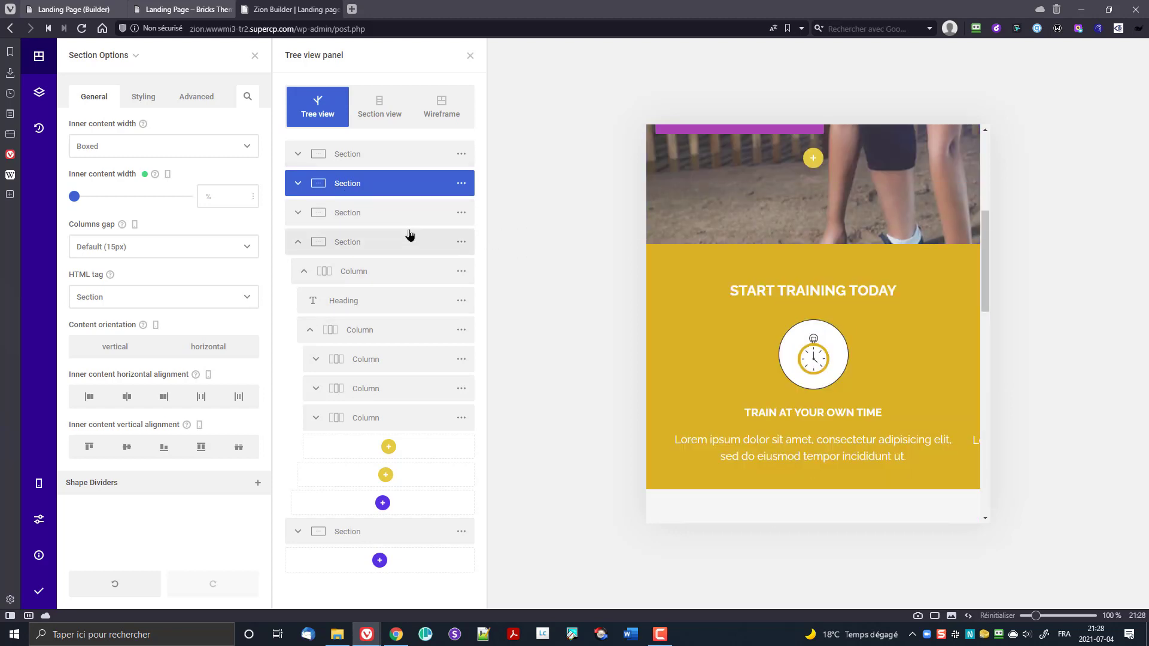
click(296, 244)
- Hide the Start Training Today section temporarily and restore its visibility
click(460, 187)
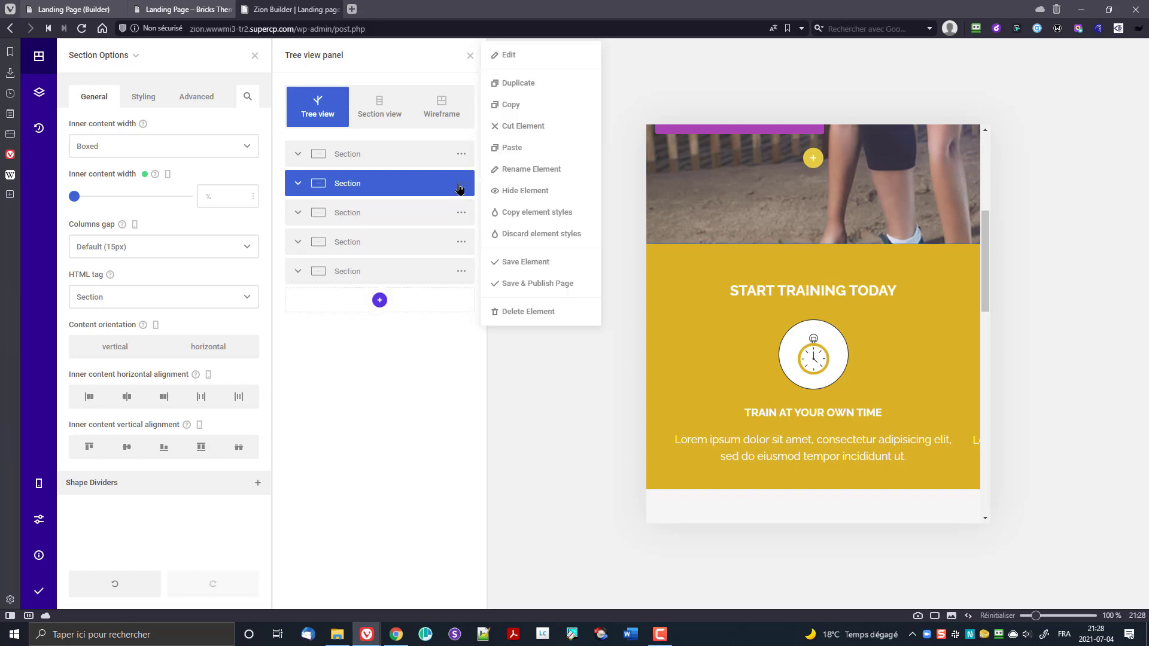
click(537, 192)
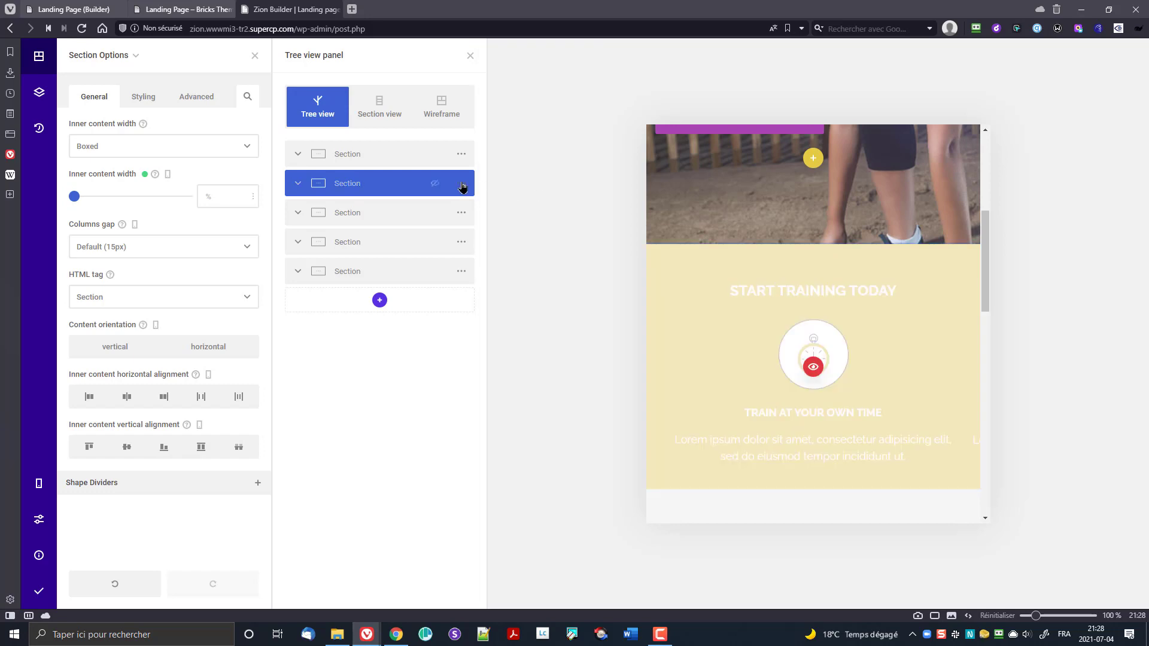
click(436, 184)
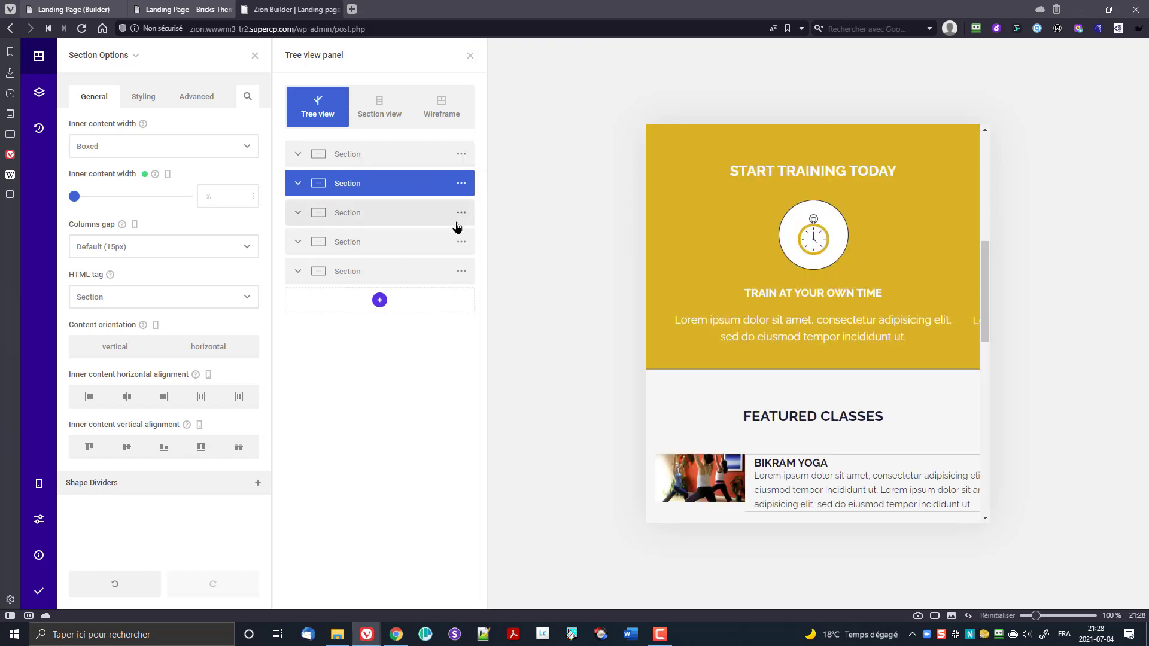
- Try vertical content orientation on the Start Training Today section and clear the setting again
scroll(688, 300, up, 1)
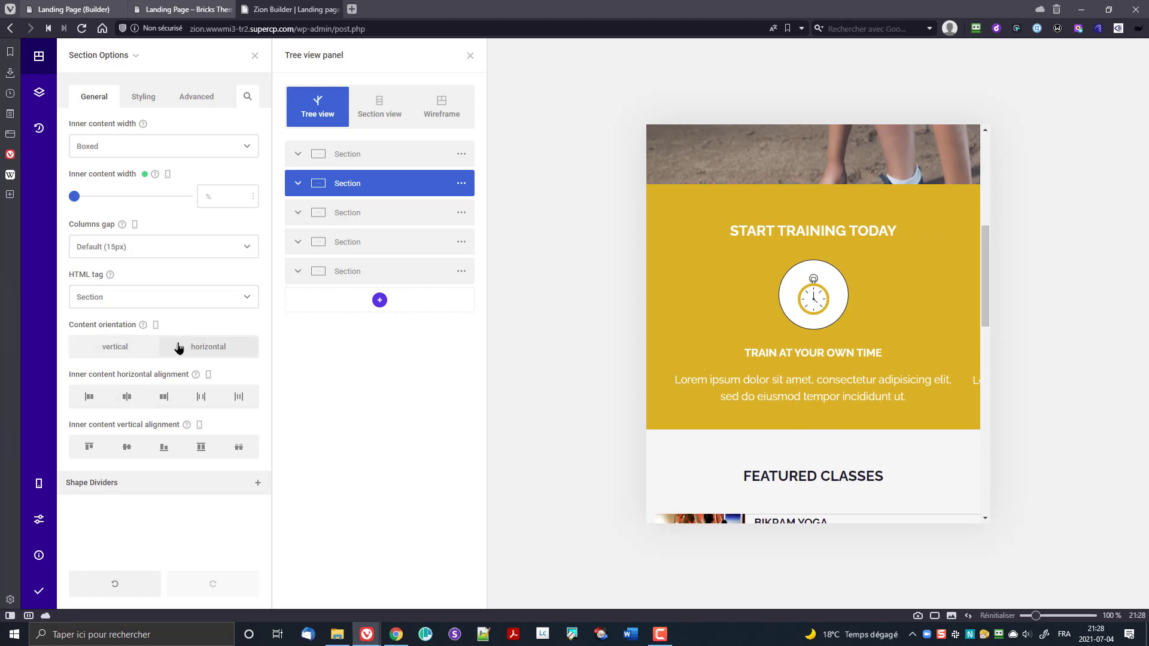
click(135, 349)
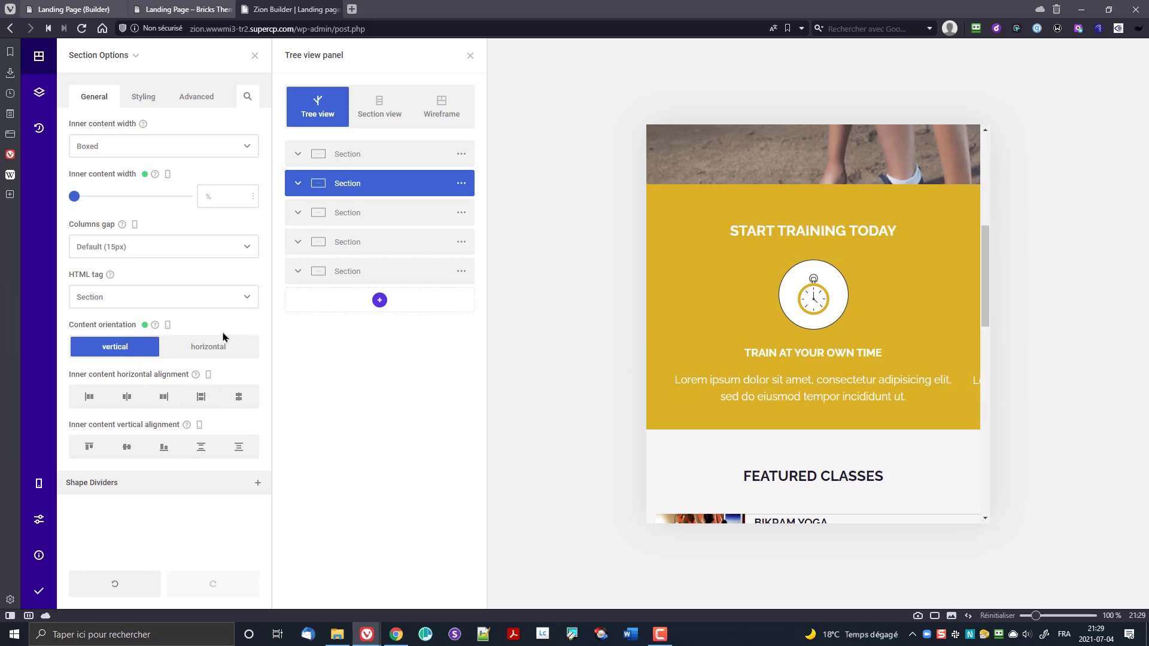
click(128, 351)
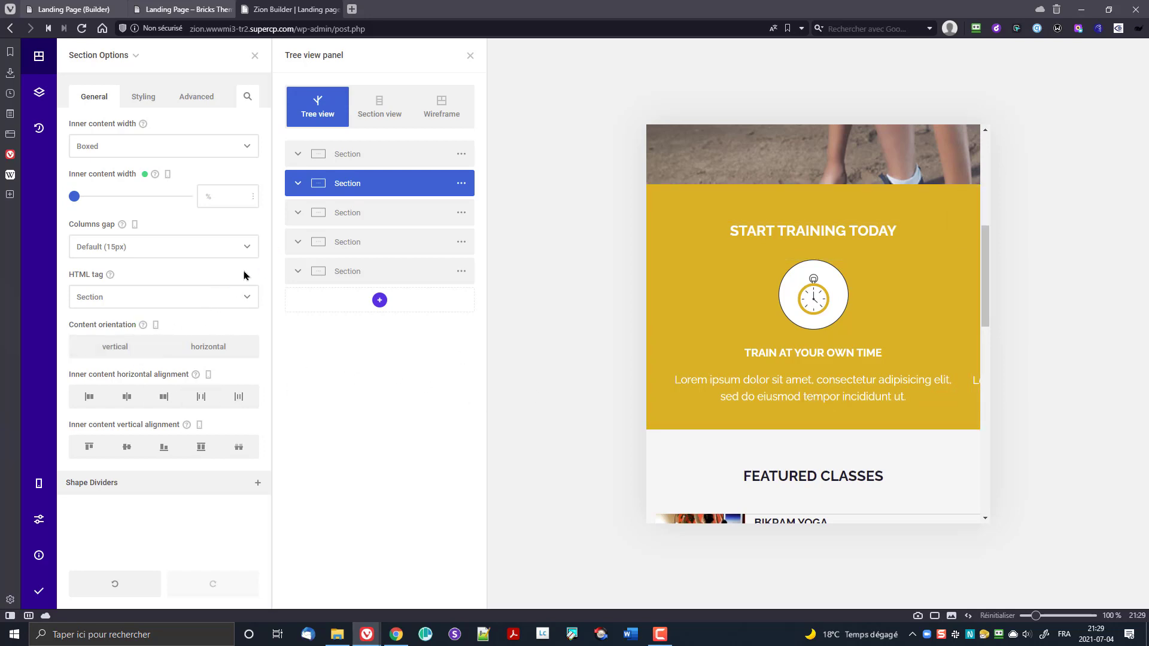
- Select the nested column below the Start Training Today heading in the tree, and try the section's content orientation as vertical and as horizontal
click(298, 184)
click(304, 215)
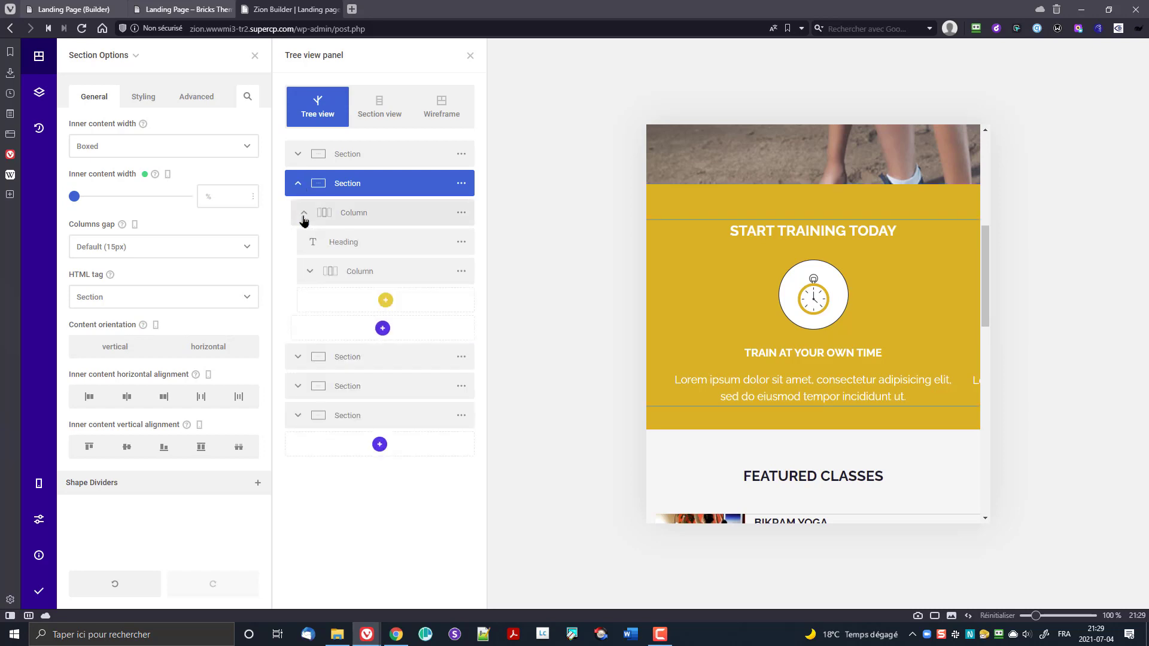
click(383, 272)
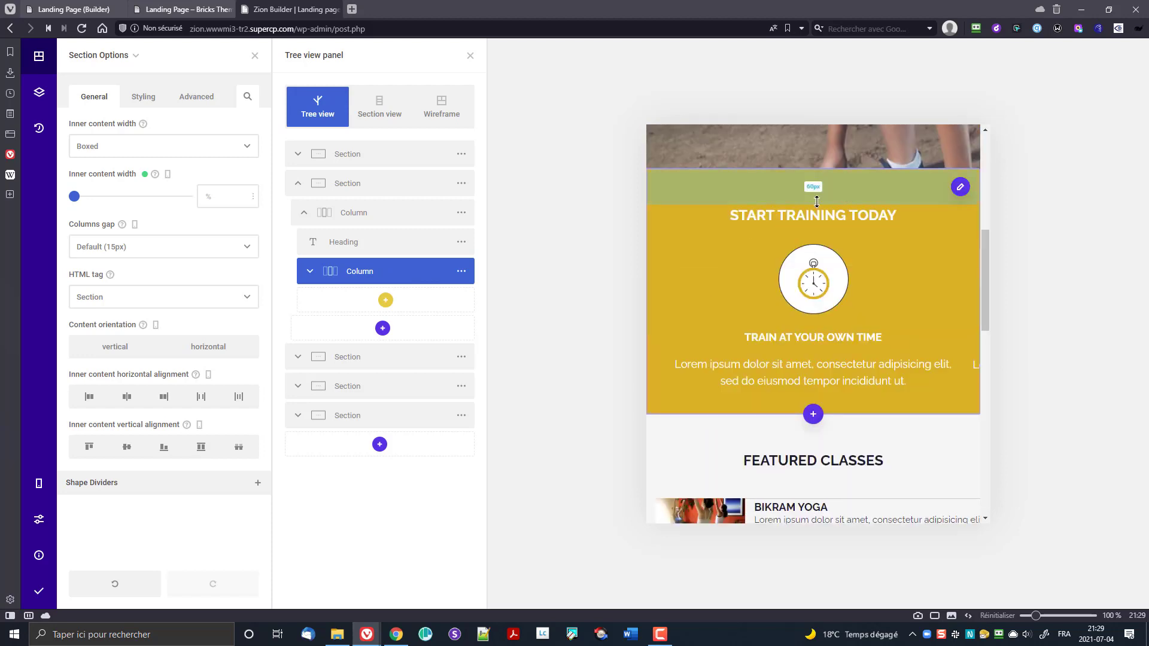
click(309, 271)
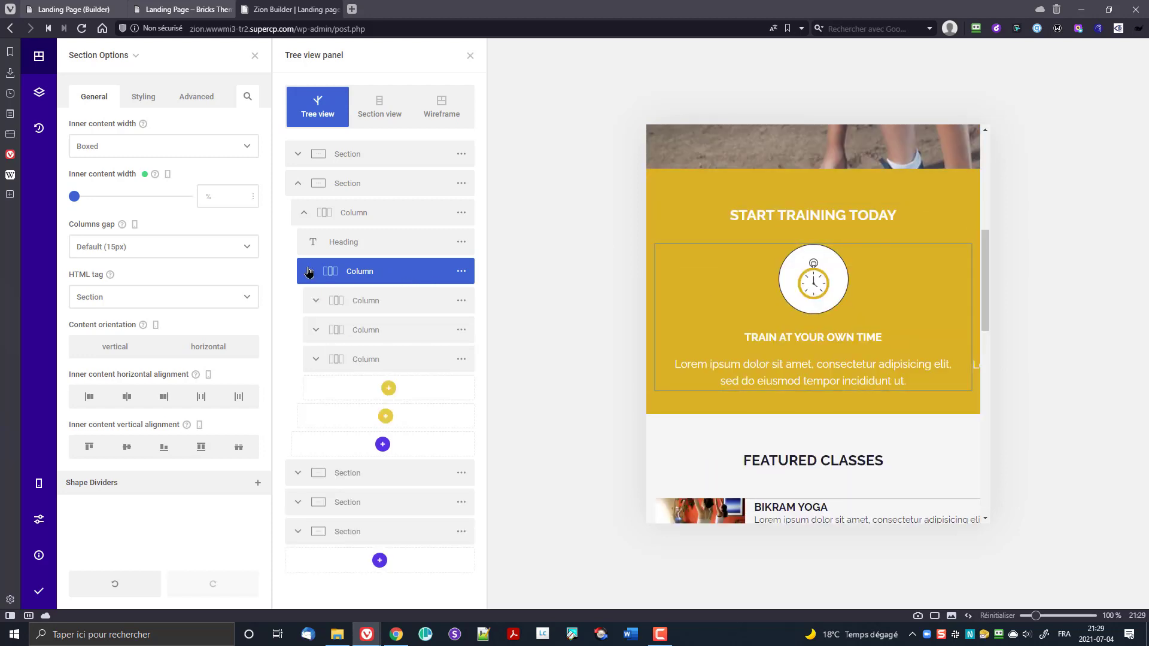
click(308, 272)
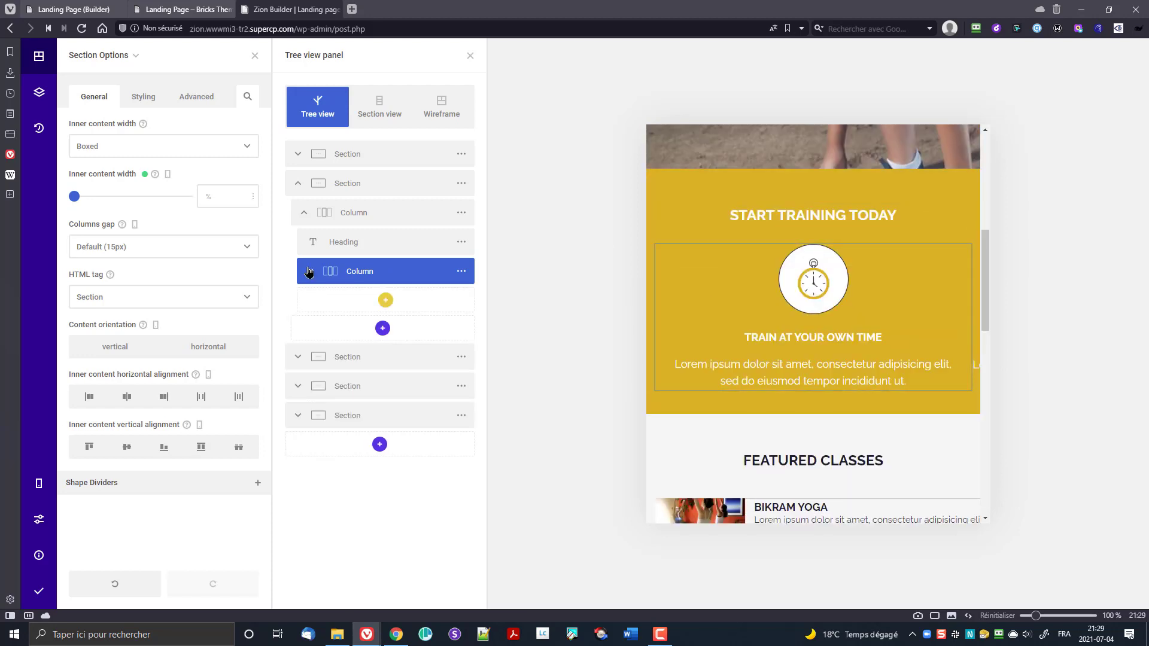
click(124, 351)
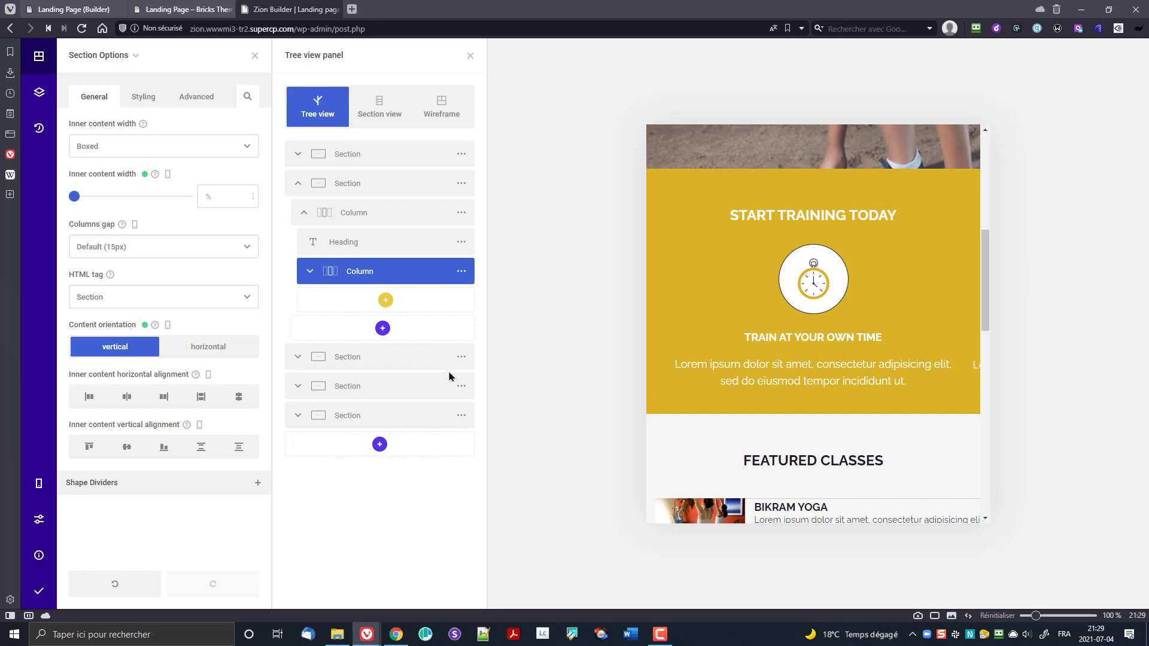
click(225, 352)
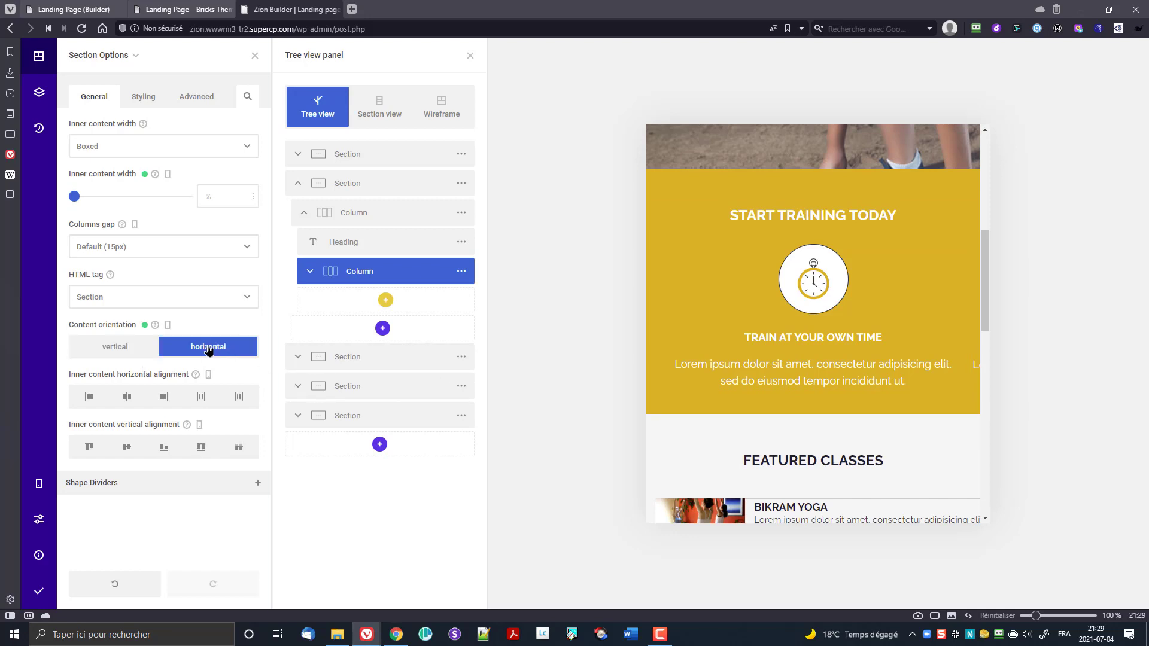
- Try vertical content orientation on the Start Training Today section with the fourth horizontal alignment option, and clear that alignment
click(129, 351)
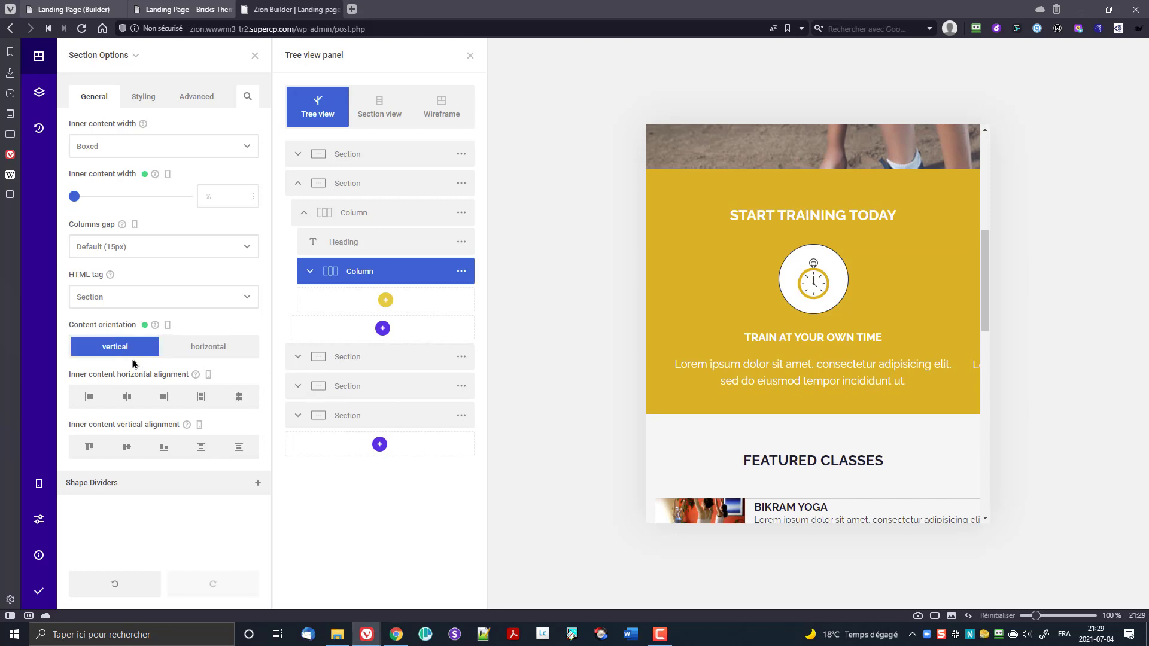
click(201, 398)
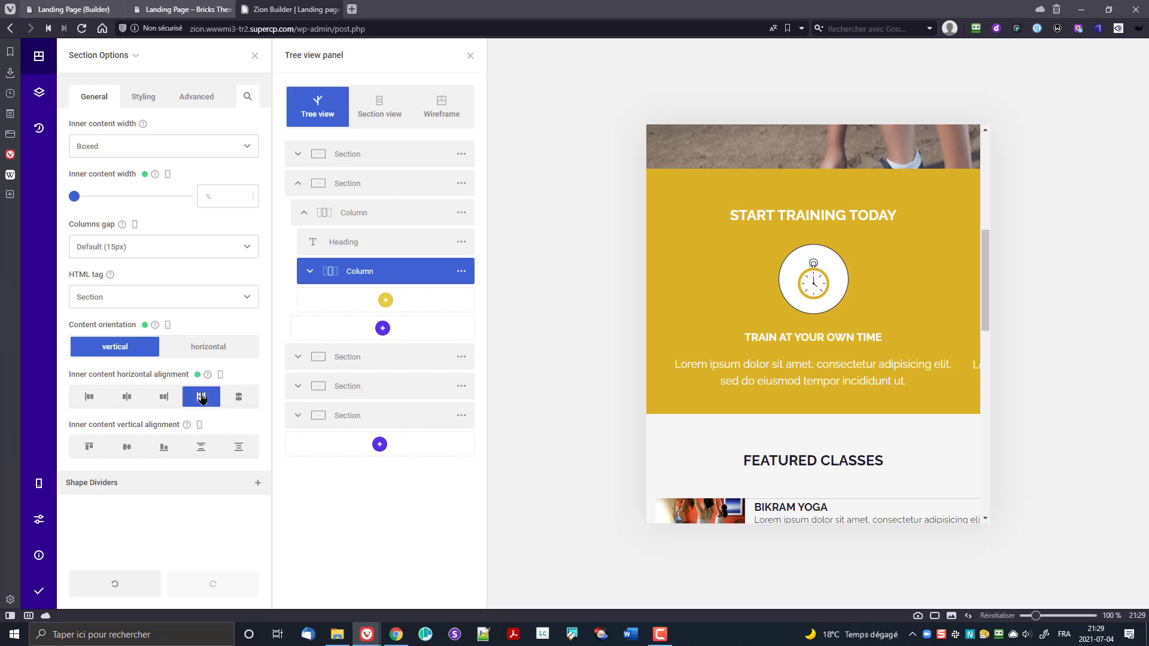
click(202, 398)
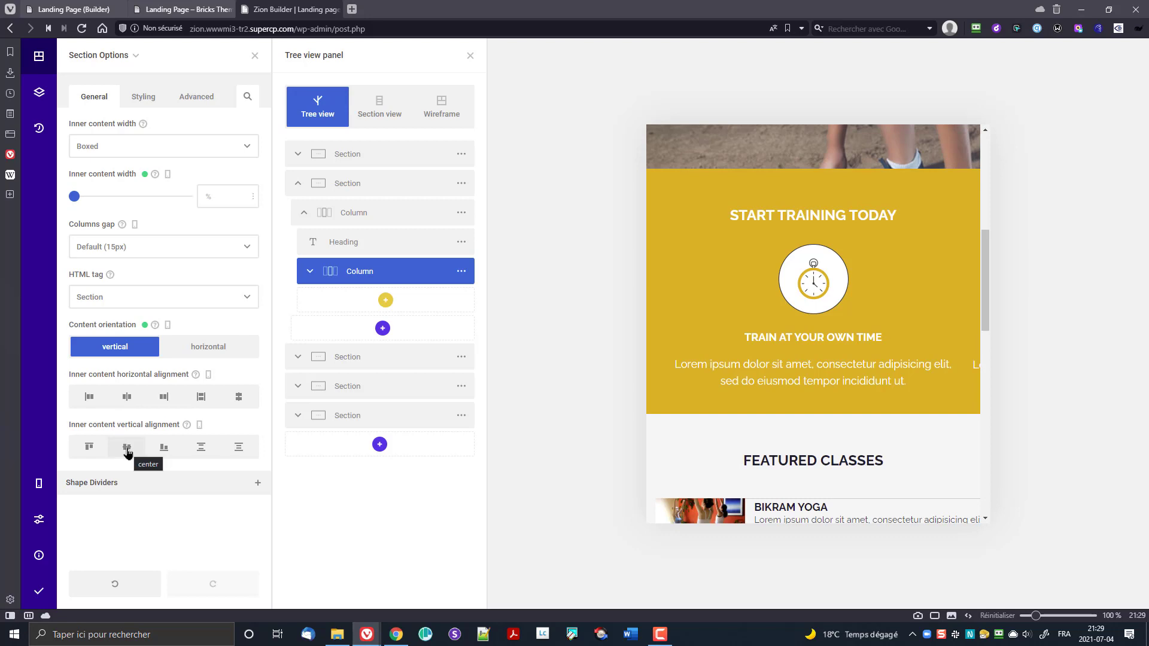
- Clear the section's content orientation and look through the three inner columns of the nested column below the Start Training Today heading
click(310, 272)
click(365, 302)
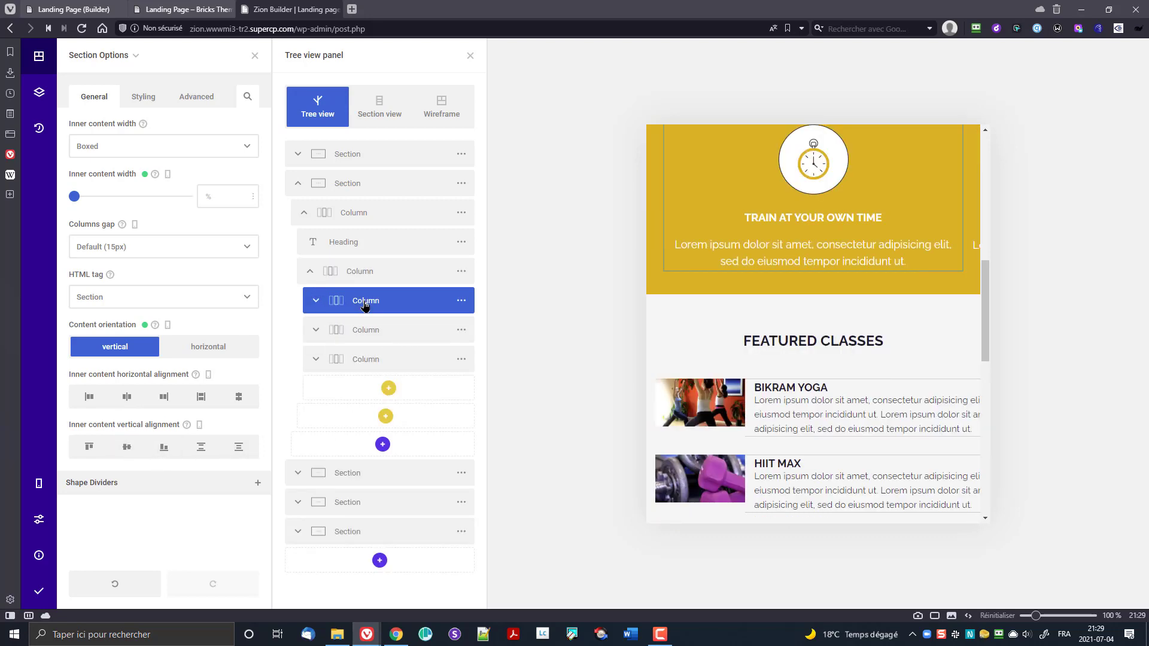
click(145, 325)
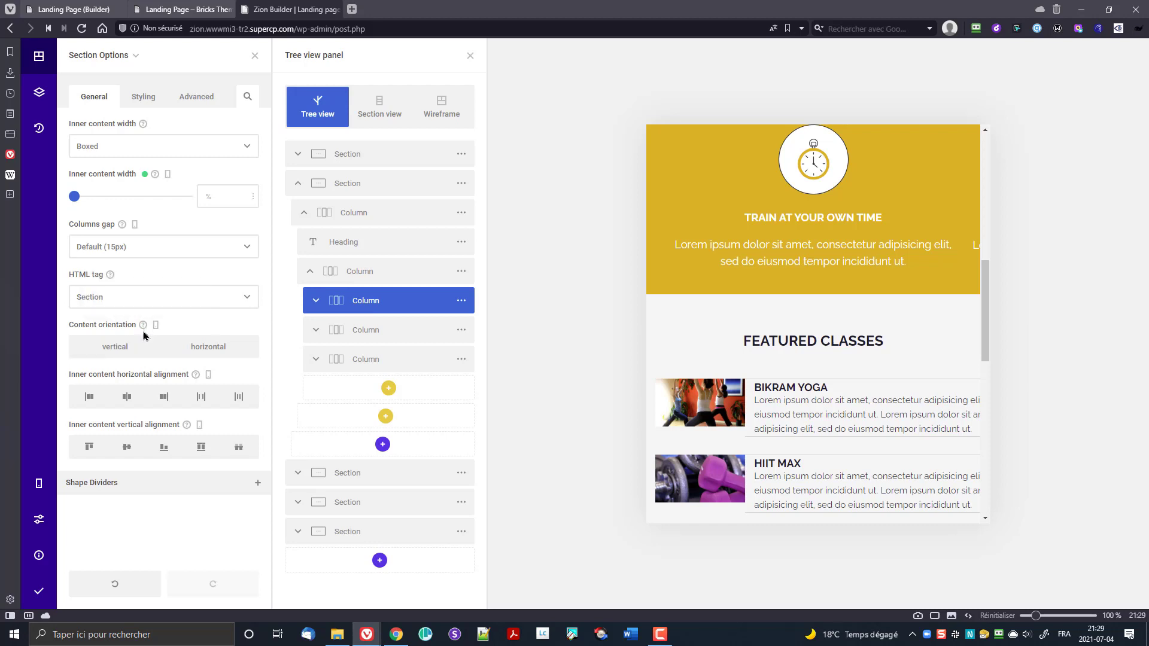
click(366, 331)
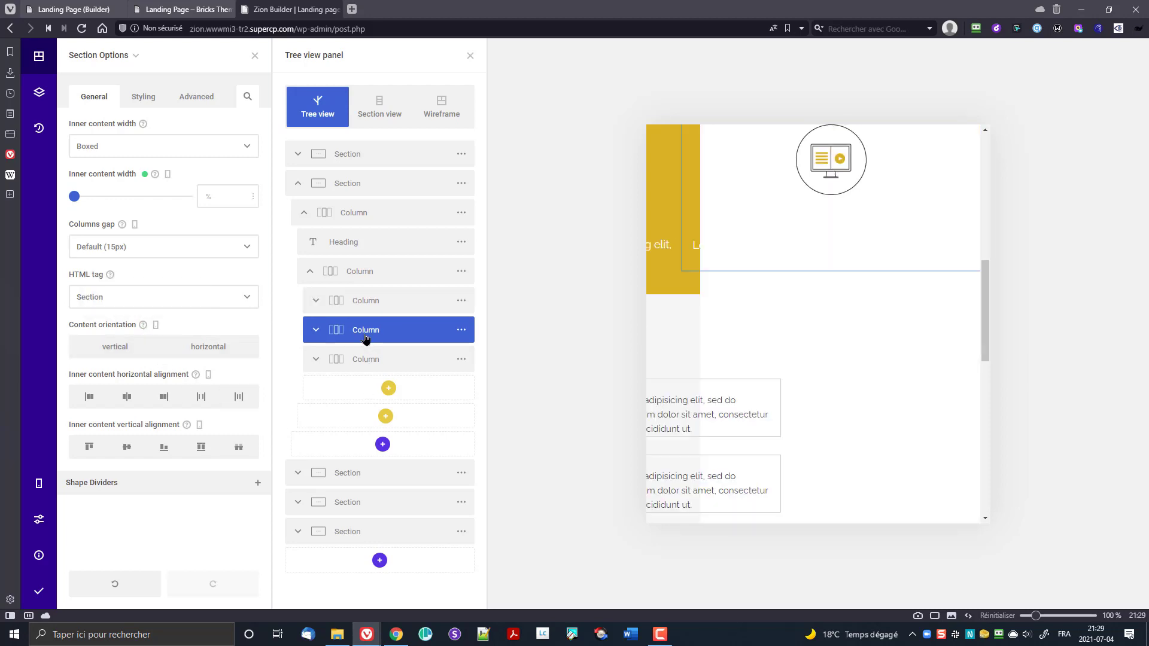
click(374, 360)
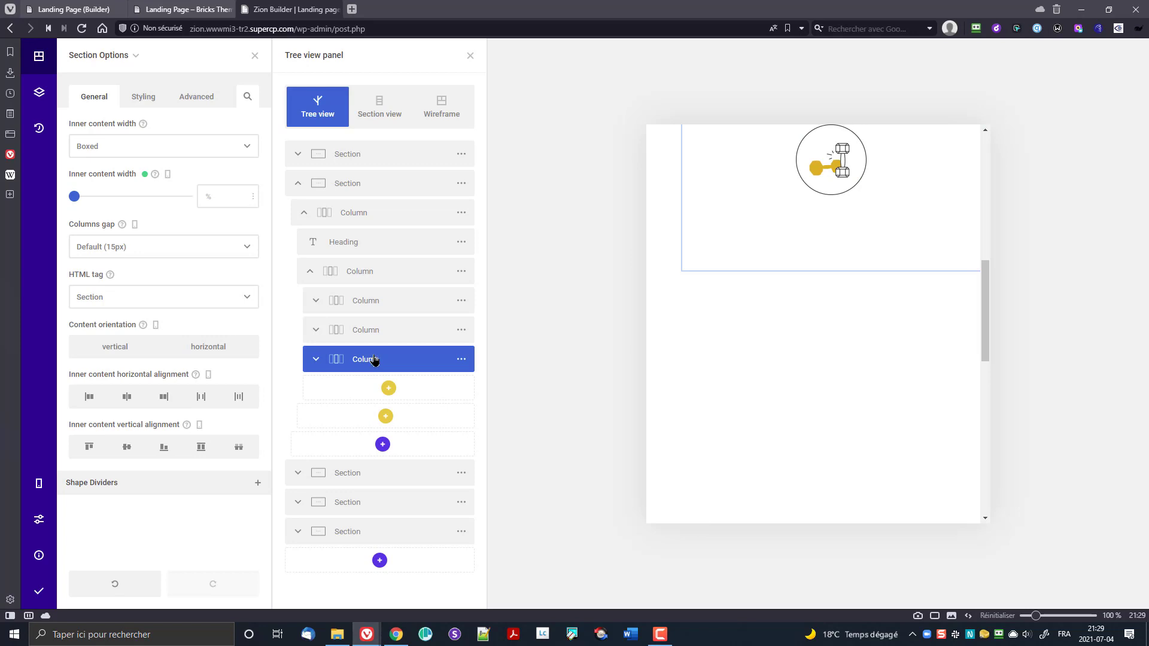
click(355, 273)
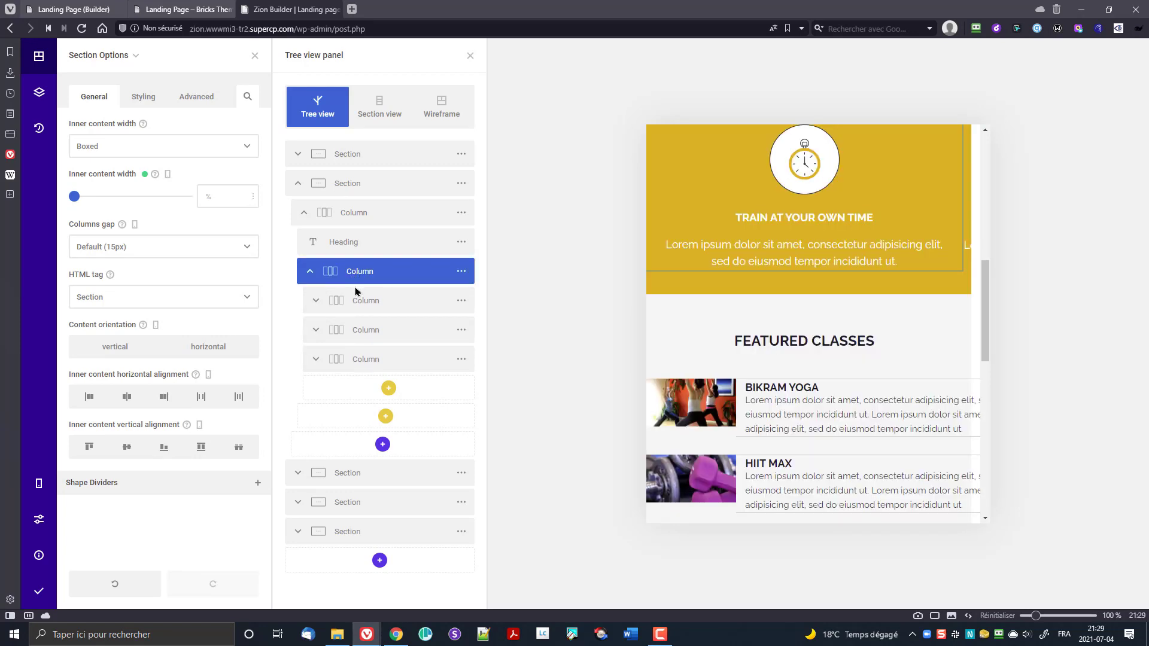
- Set the section's content orientation to vertical, try the last two horizontal alignment options and clear the alignment
click(129, 353)
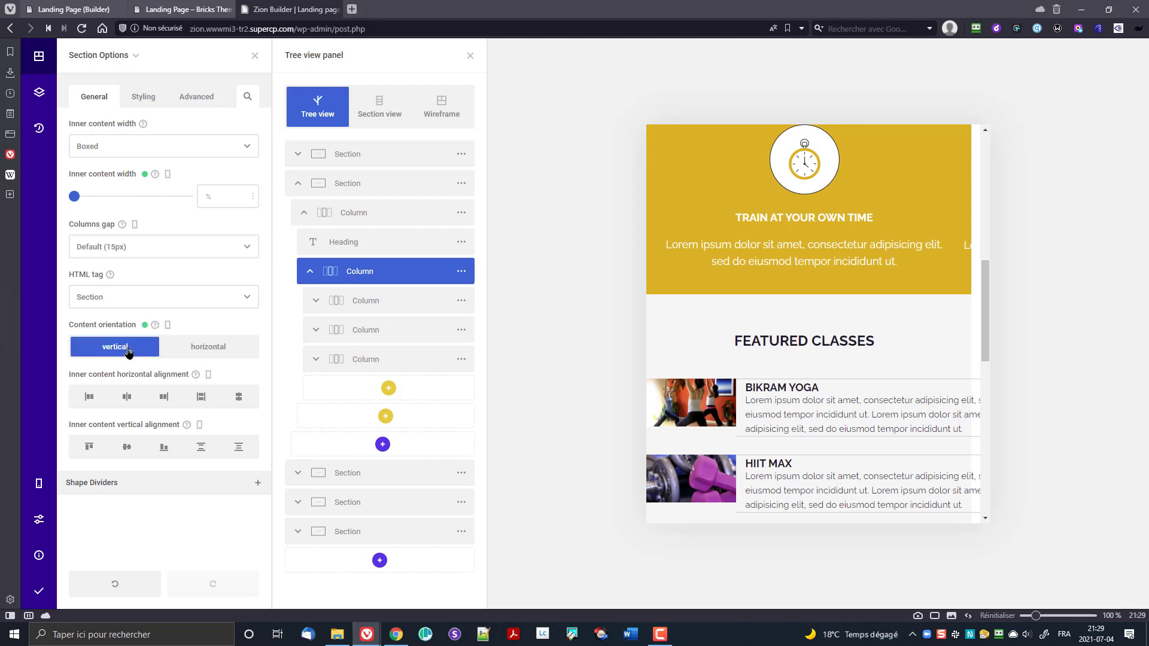
click(207, 404)
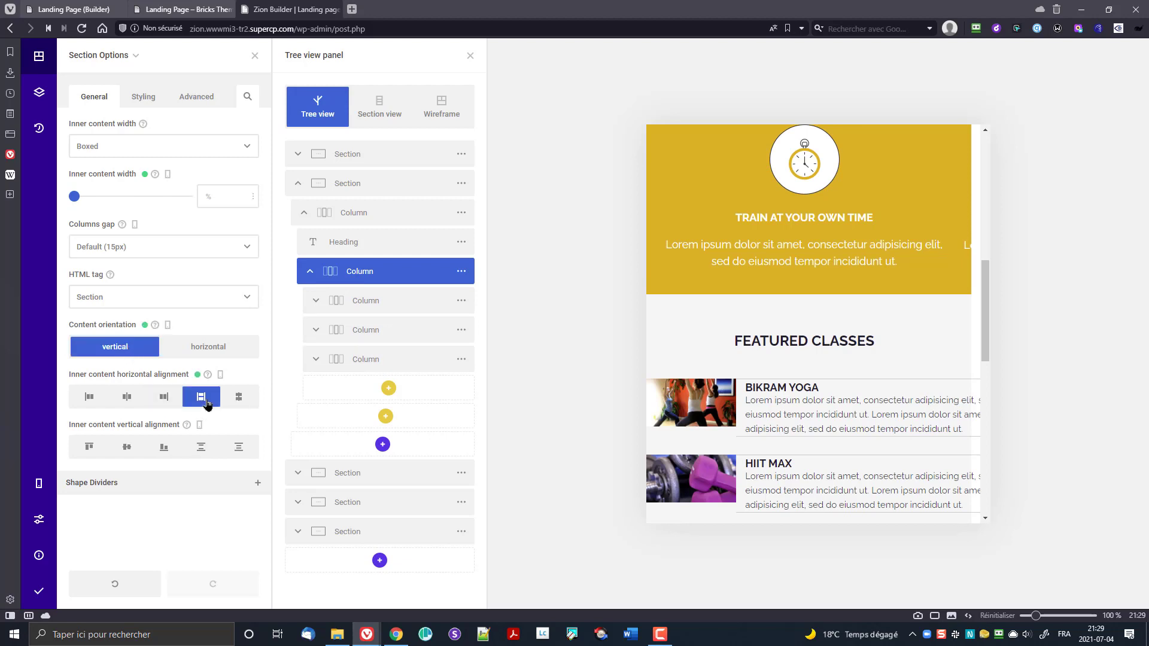
click(241, 398)
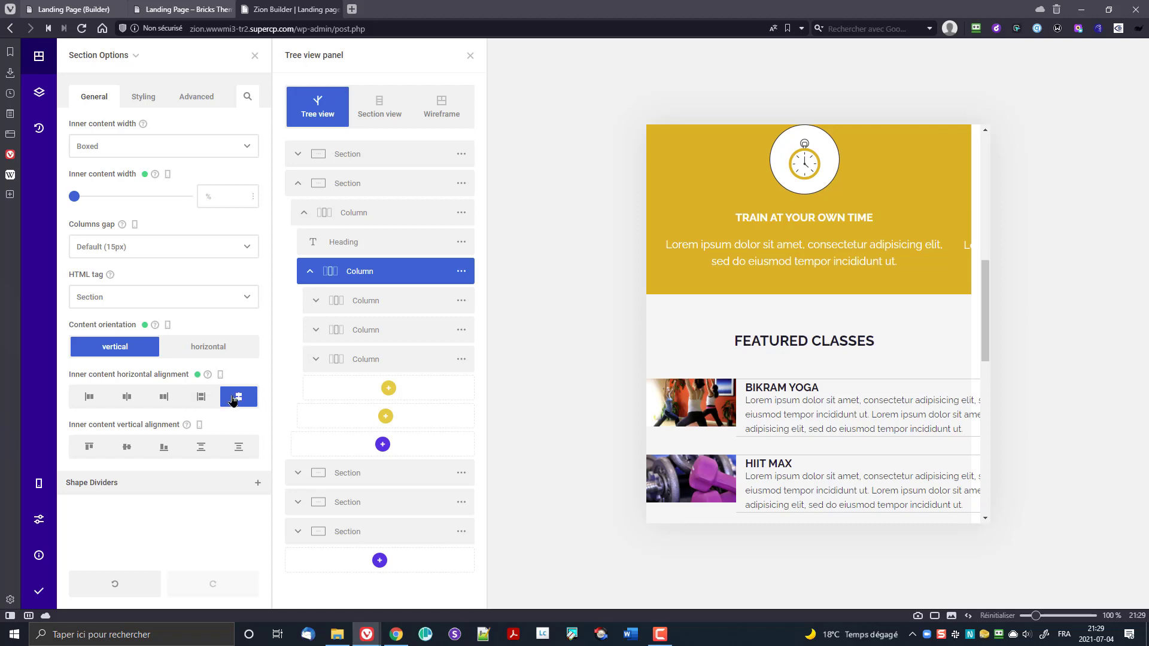
click(233, 400)
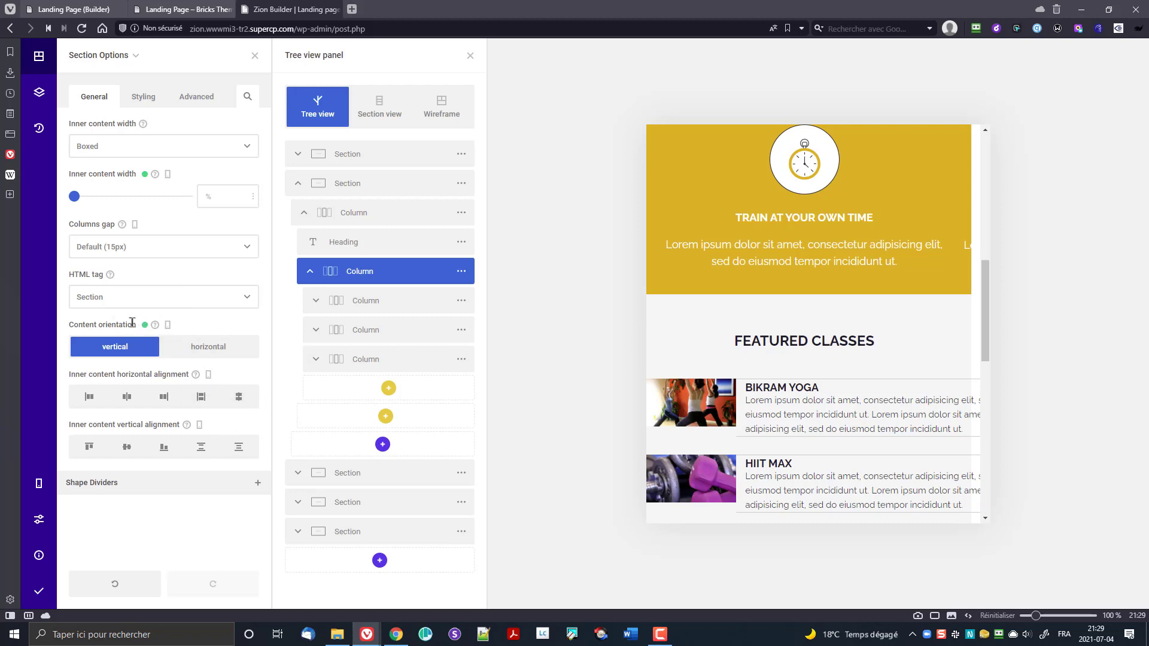
- Compare horizontal with vertical content orientation for the section and check the Start Training Today area in the mobile preview
click(195, 352)
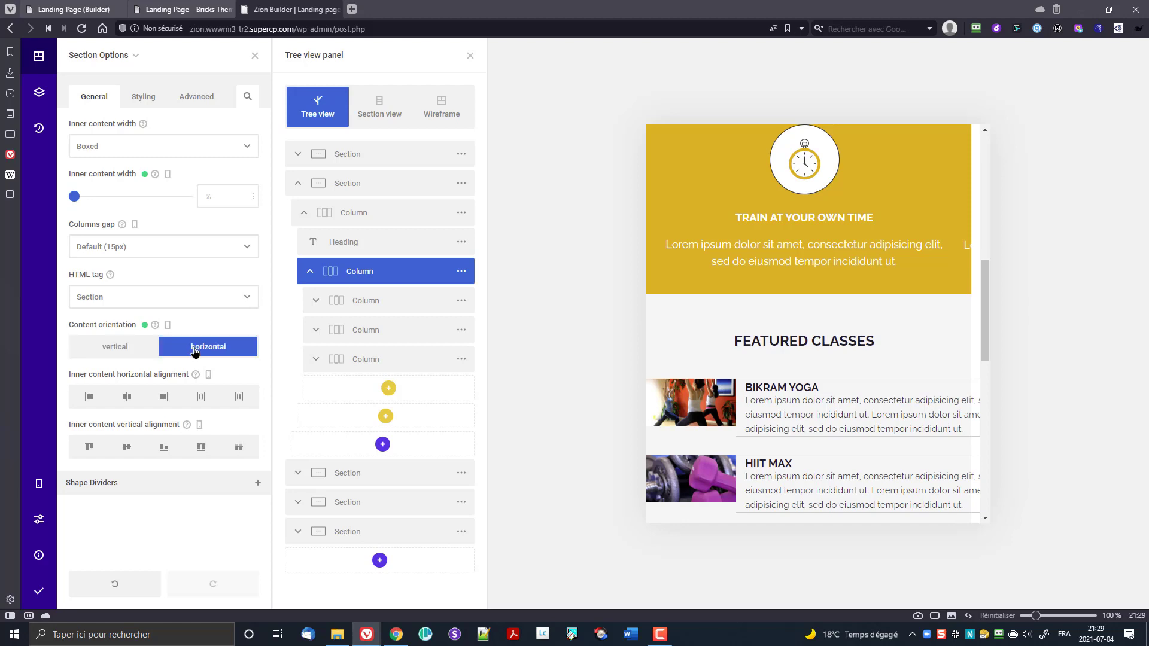
click(122, 350)
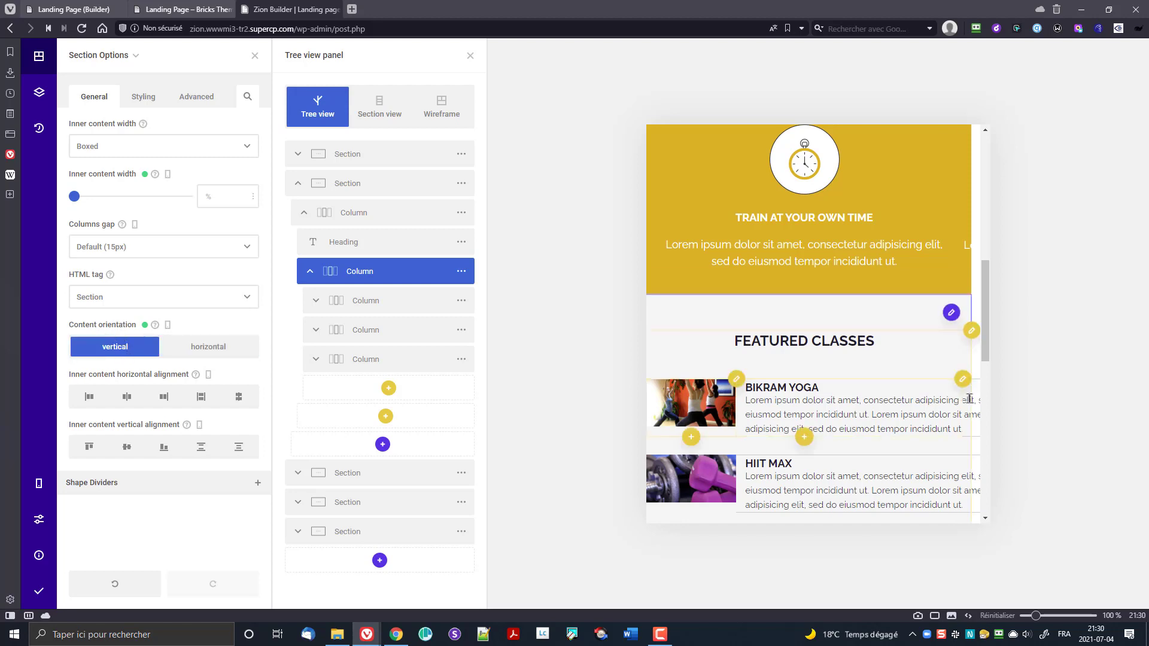
scroll(915, 198, up, 4)
scroll(887, 232, down, 1)
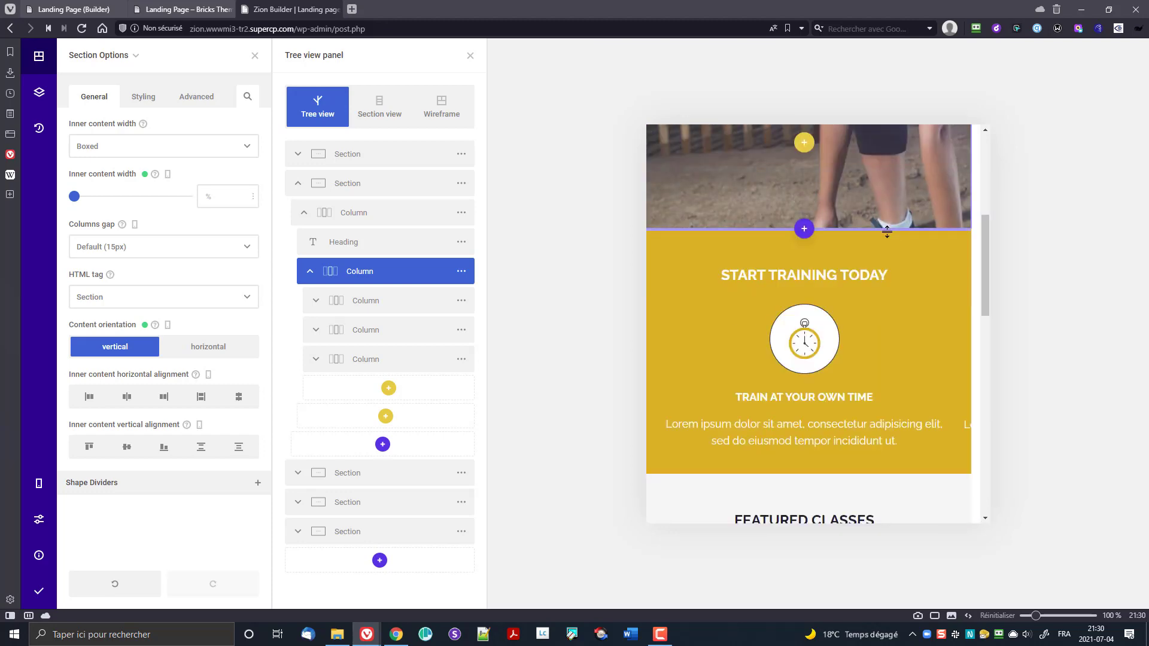
scroll(887, 231, down, 2)
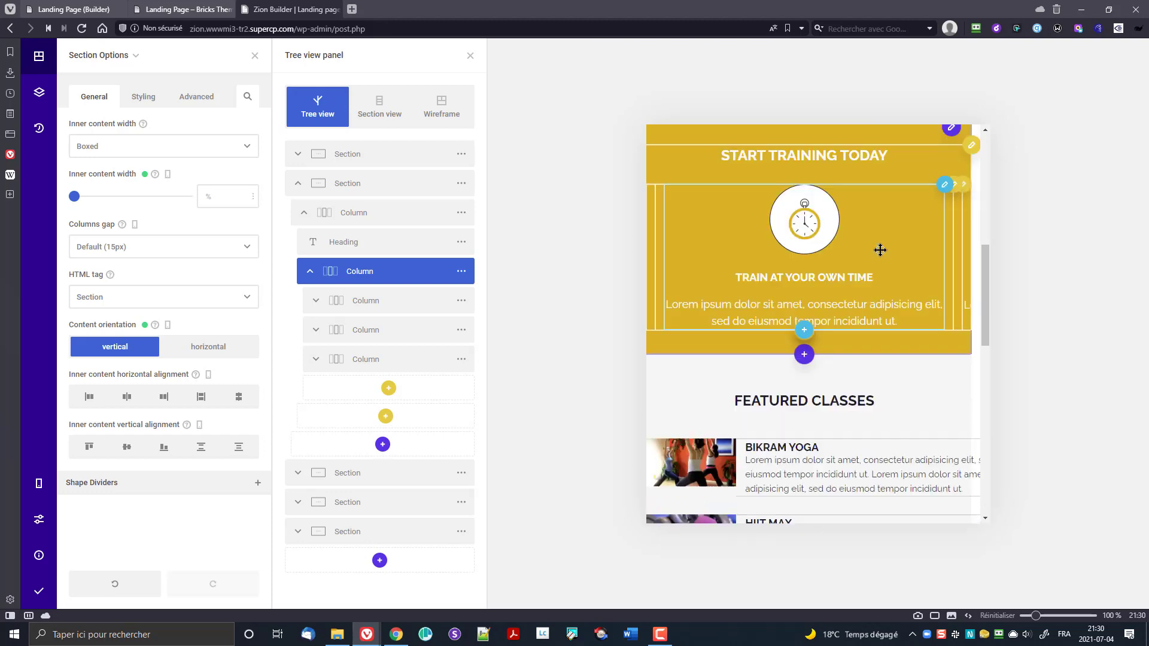
- Set the width of the section's wrapper to 100% in its size and spacing styles
click(410, 274)
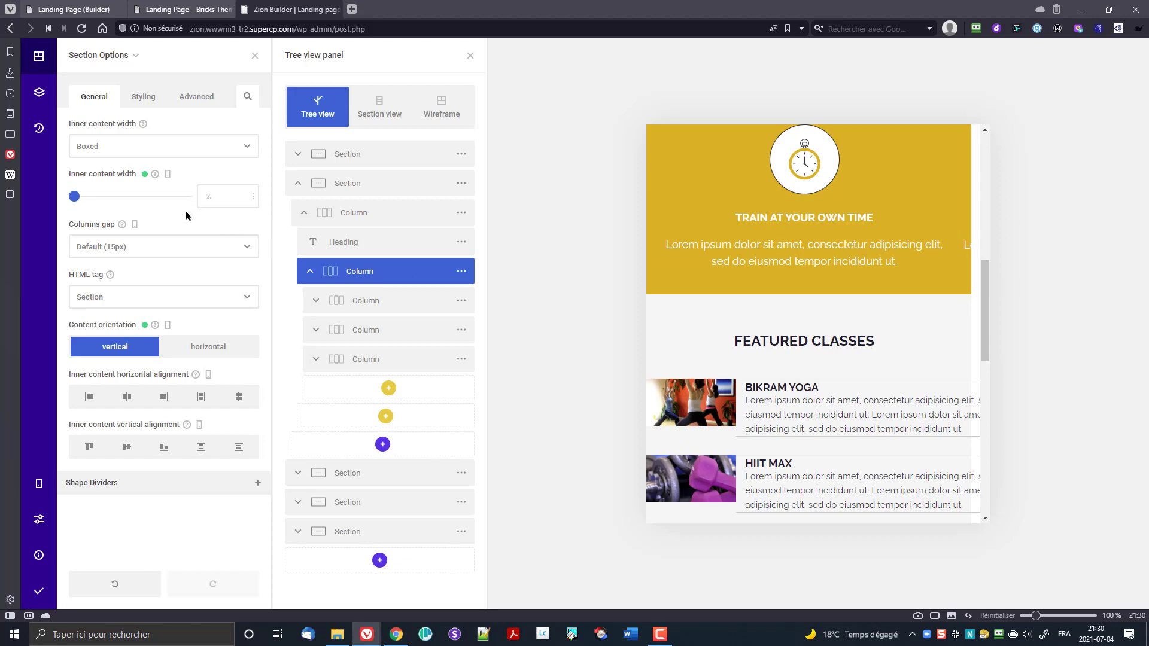
click(144, 100)
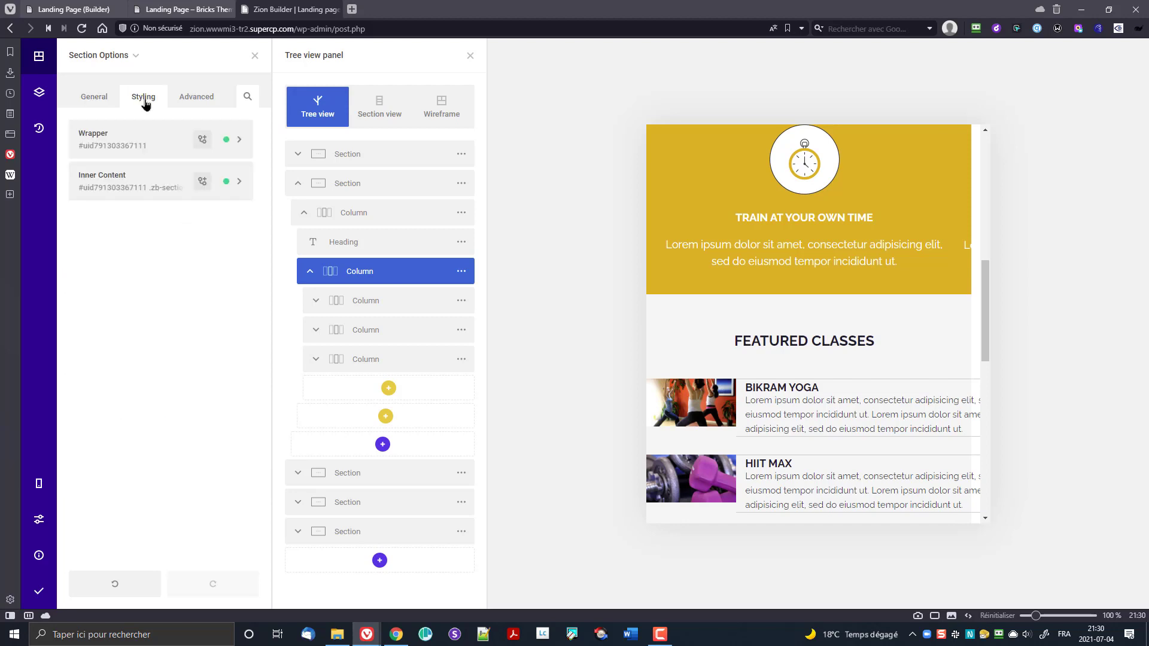
click(145, 141)
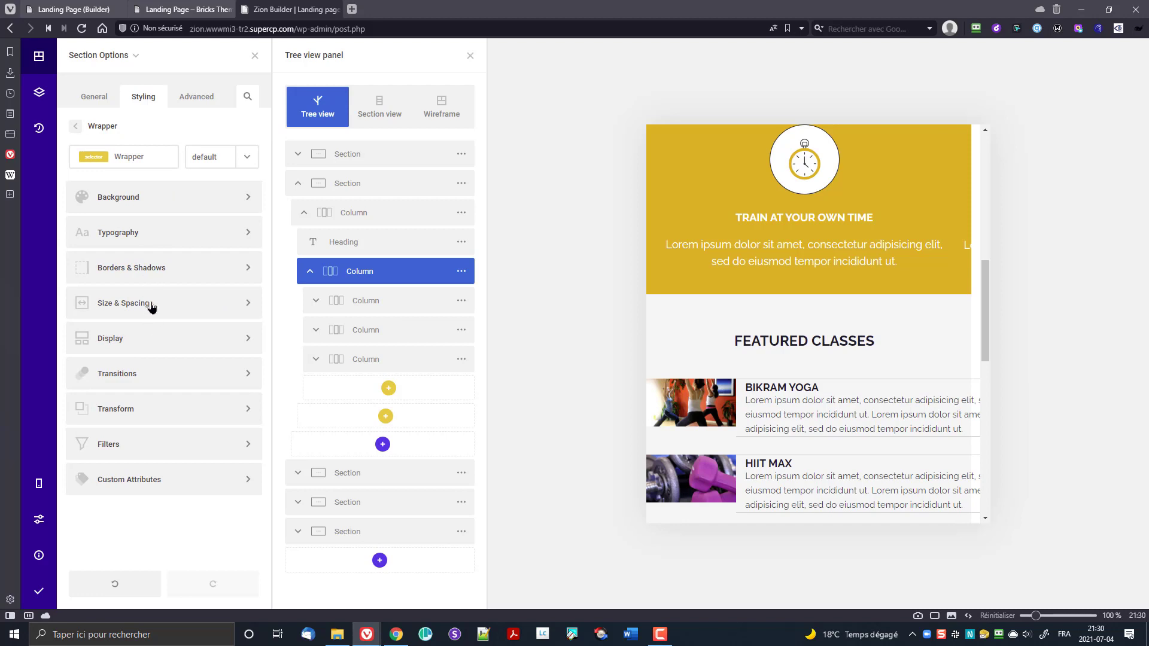
click(151, 307)
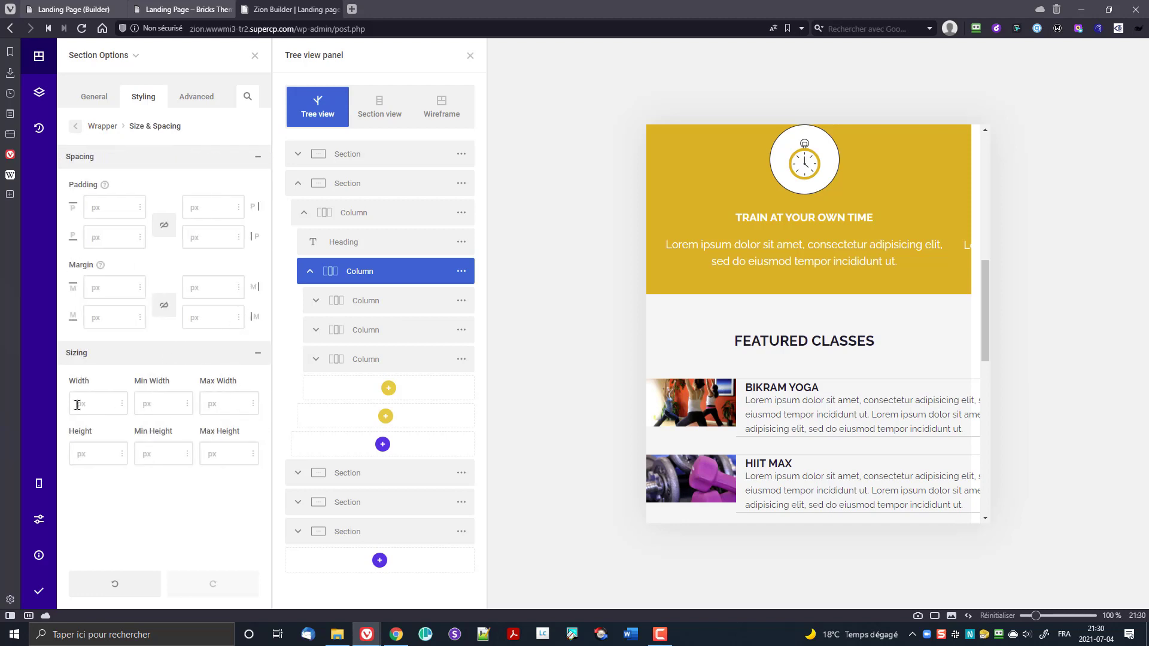
click(123, 410)
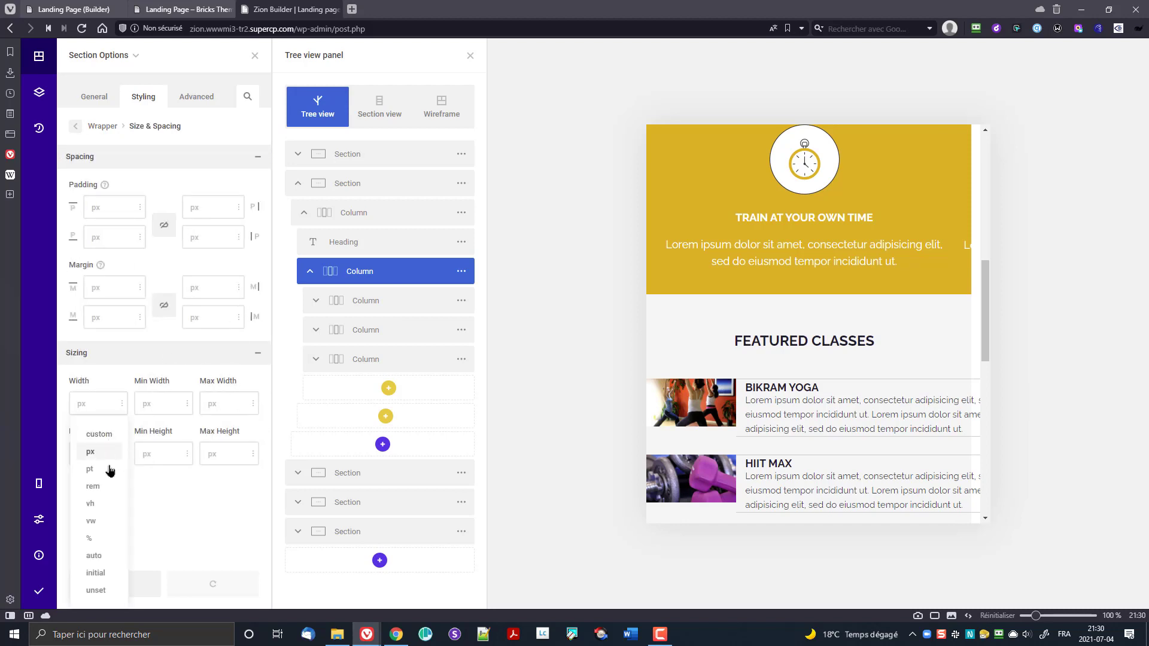
click(103, 539)
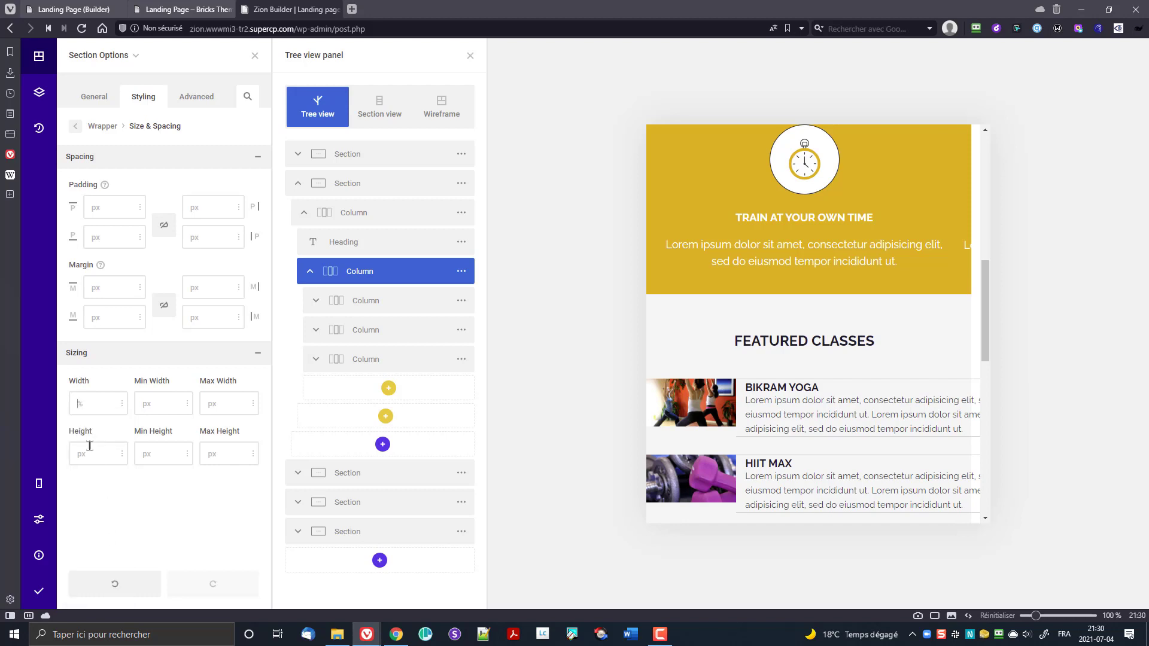
text(100)
- Try vertical content orientation on the first inner column, clear it, and set the column width to 12
click(379, 302)
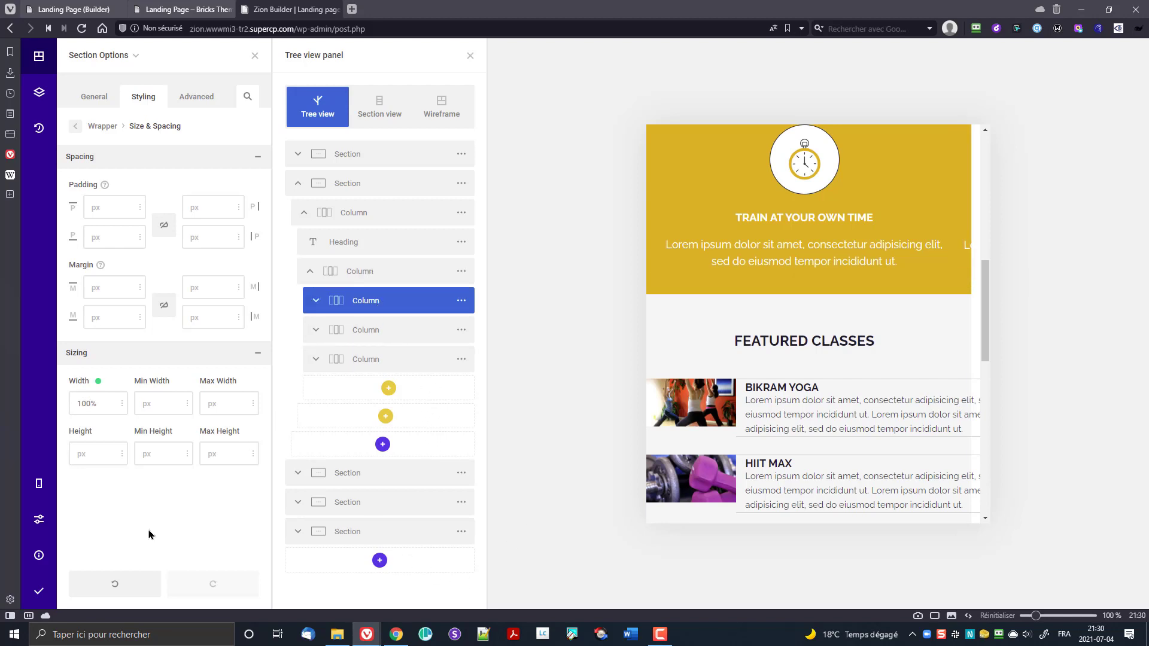
click(461, 301)
click(510, 195)
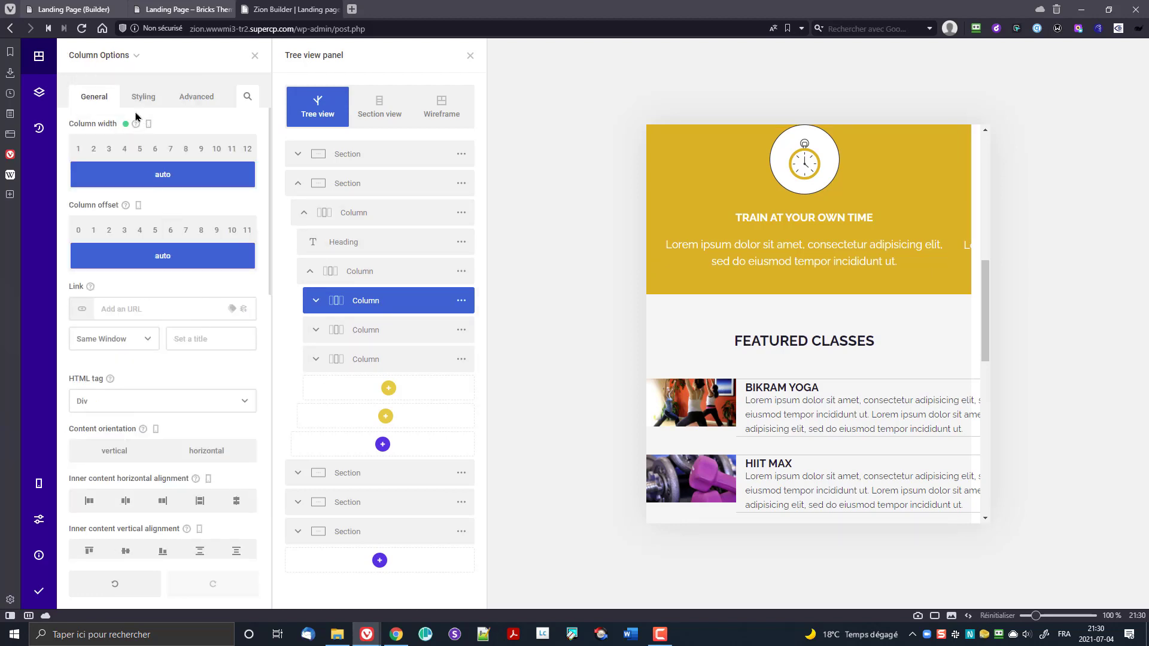
click(126, 457)
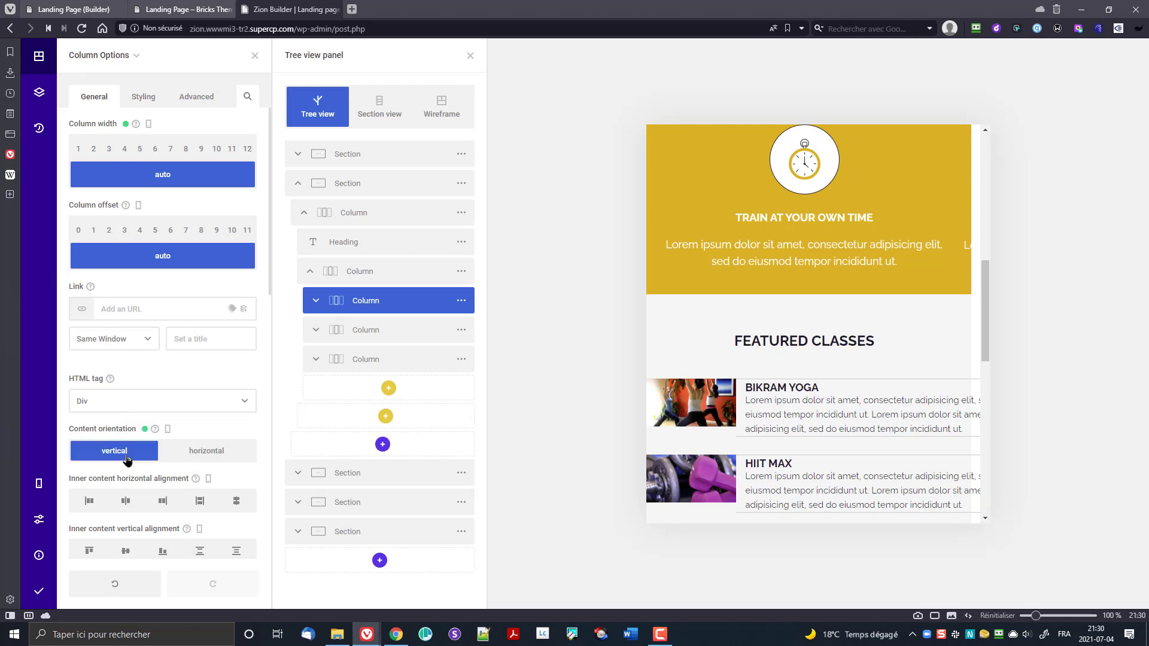
click(139, 99)
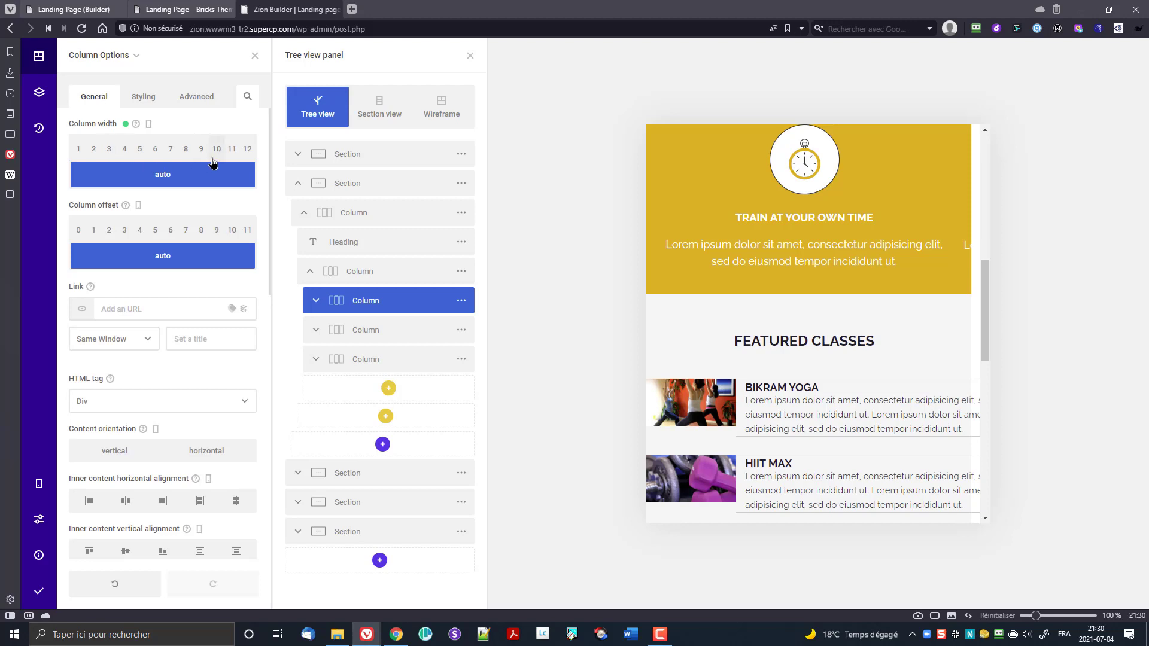
click(248, 152)
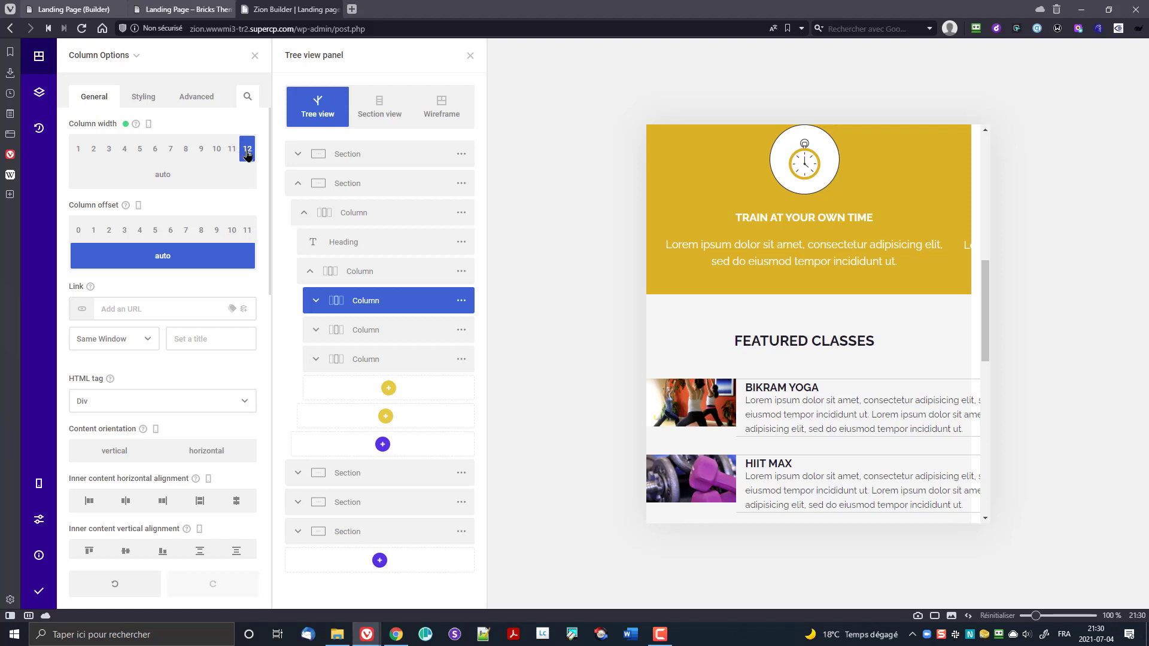
- Try a column width of 12 on the nested column that holds the three inner columns, and clear the setting
click(351, 277)
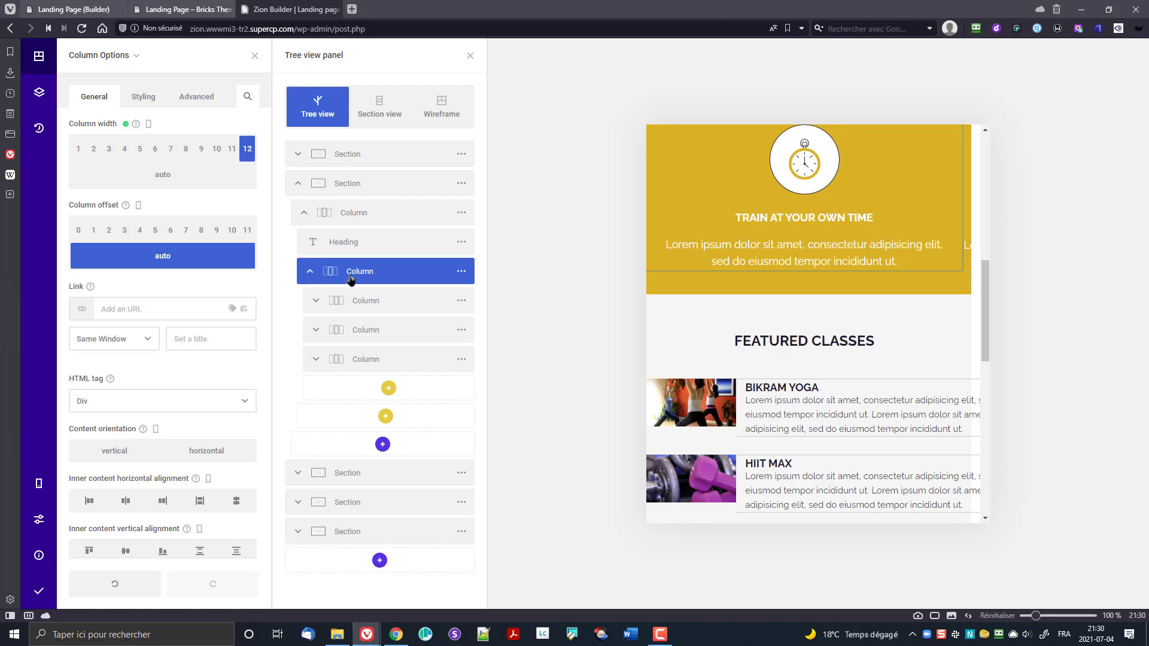
click(461, 271)
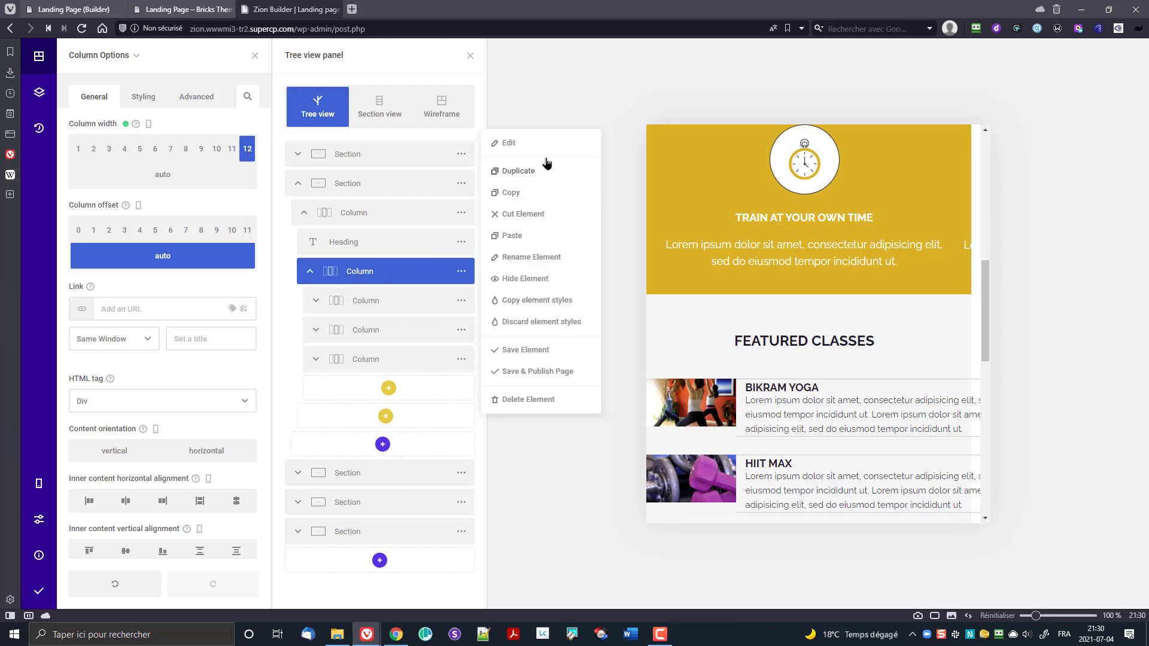
click(539, 145)
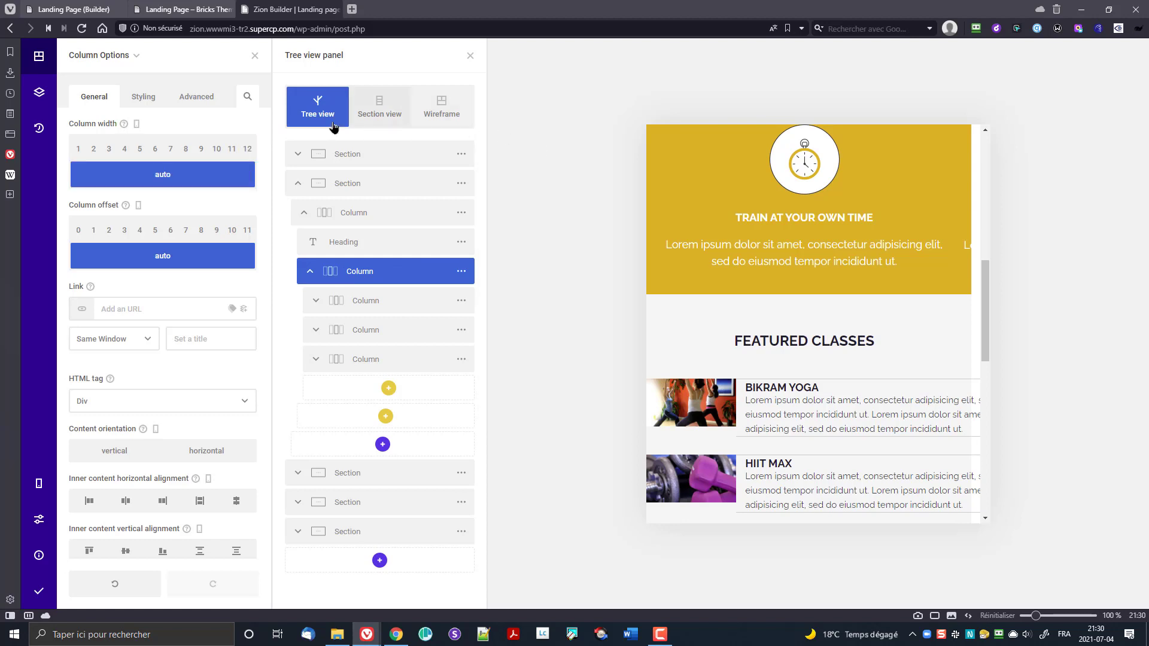
click(248, 149)
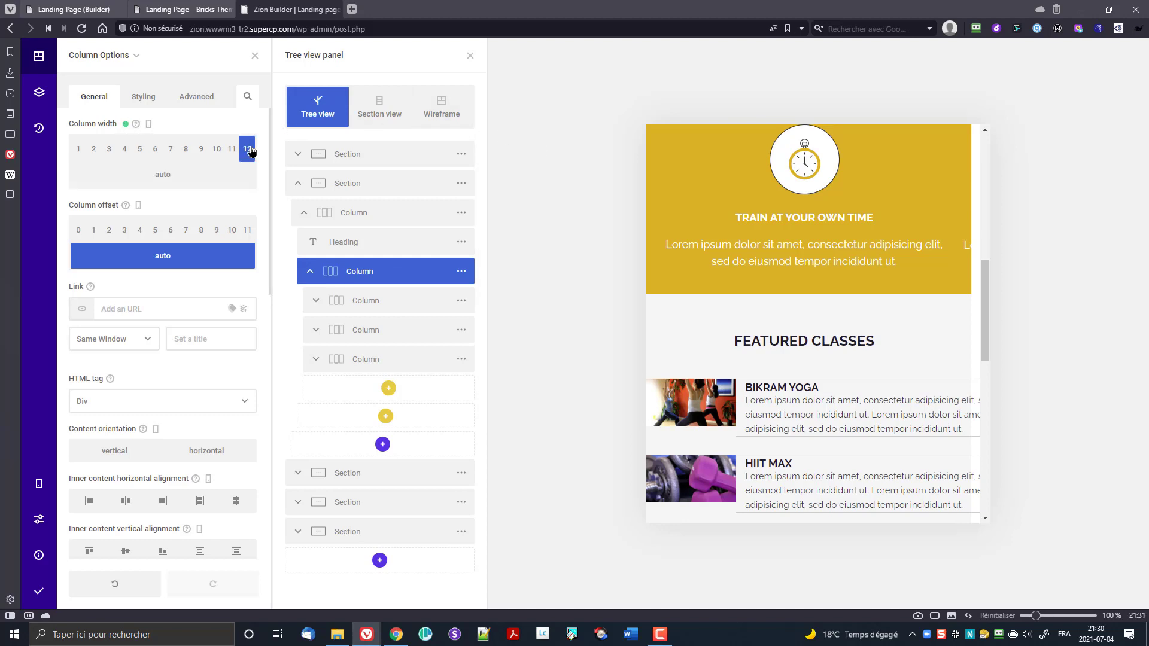
click(126, 124)
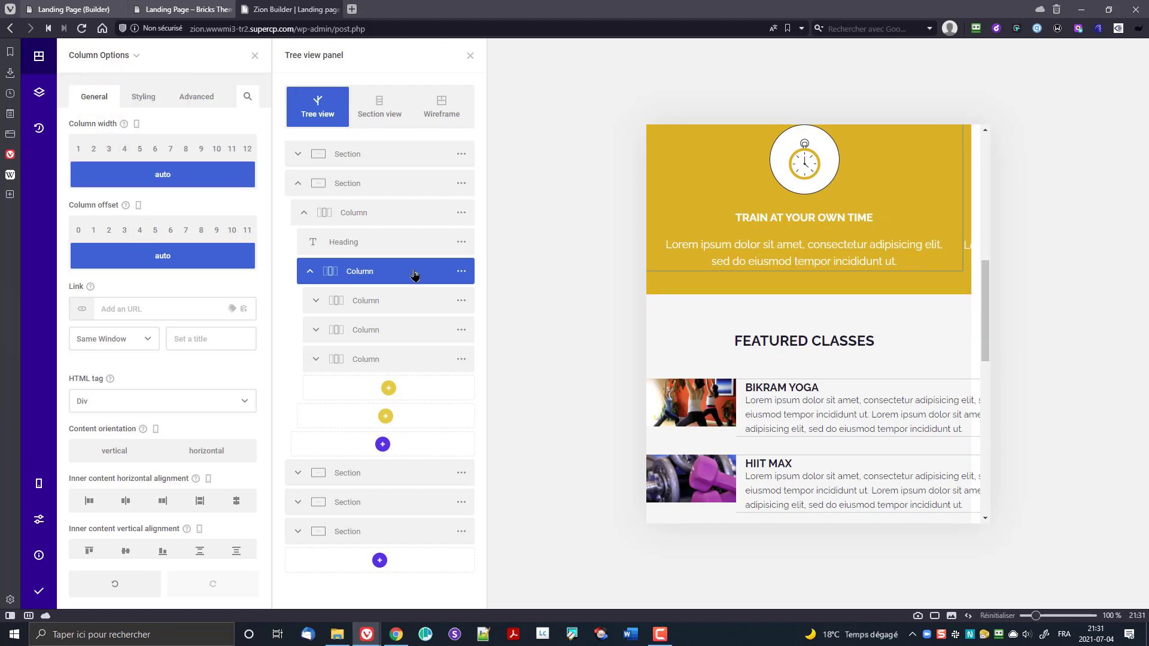
- Return the first inner column's width to auto and clear its width override
click(387, 306)
click(466, 300)
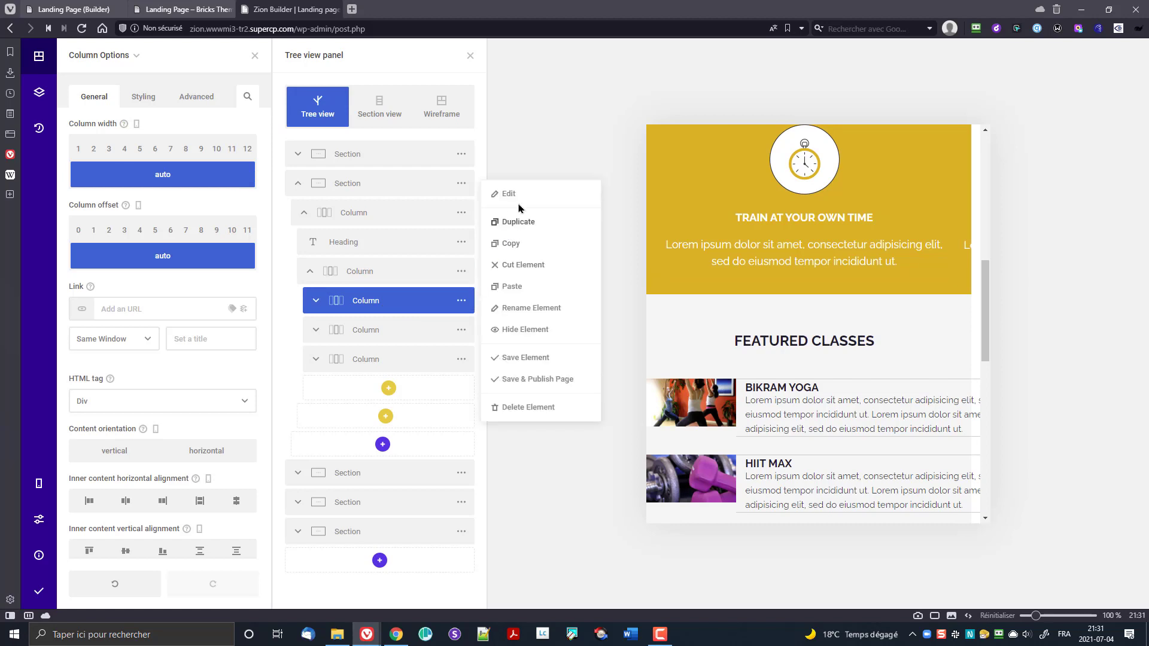
click(521, 201)
click(204, 177)
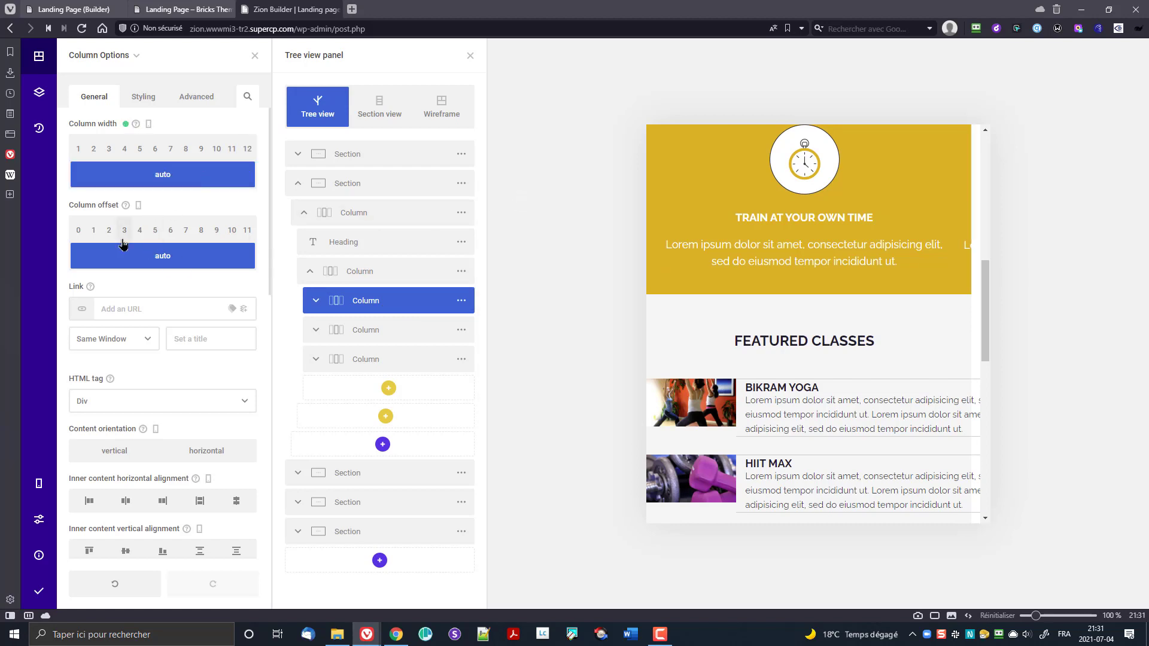
click(126, 125)
scroll(162, 270, down, 5)
scroll(161, 254, up, 5)
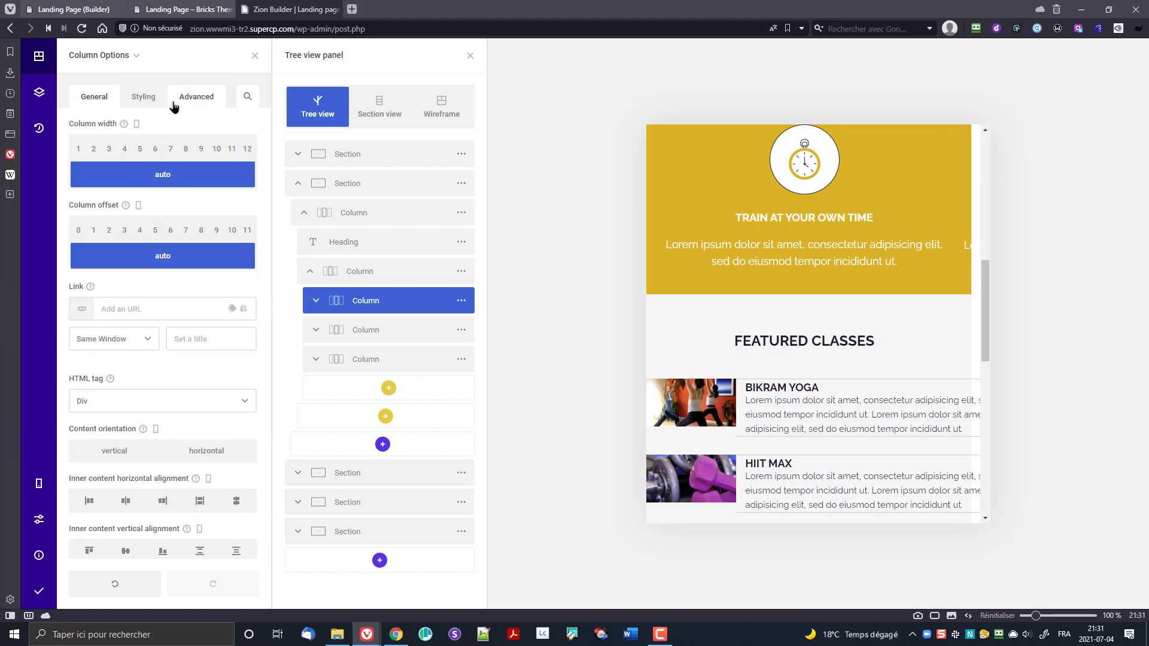
- Try a wrapper width of 100% and then 10% on the first inner column, and clear the width setting
click(145, 97)
click(157, 142)
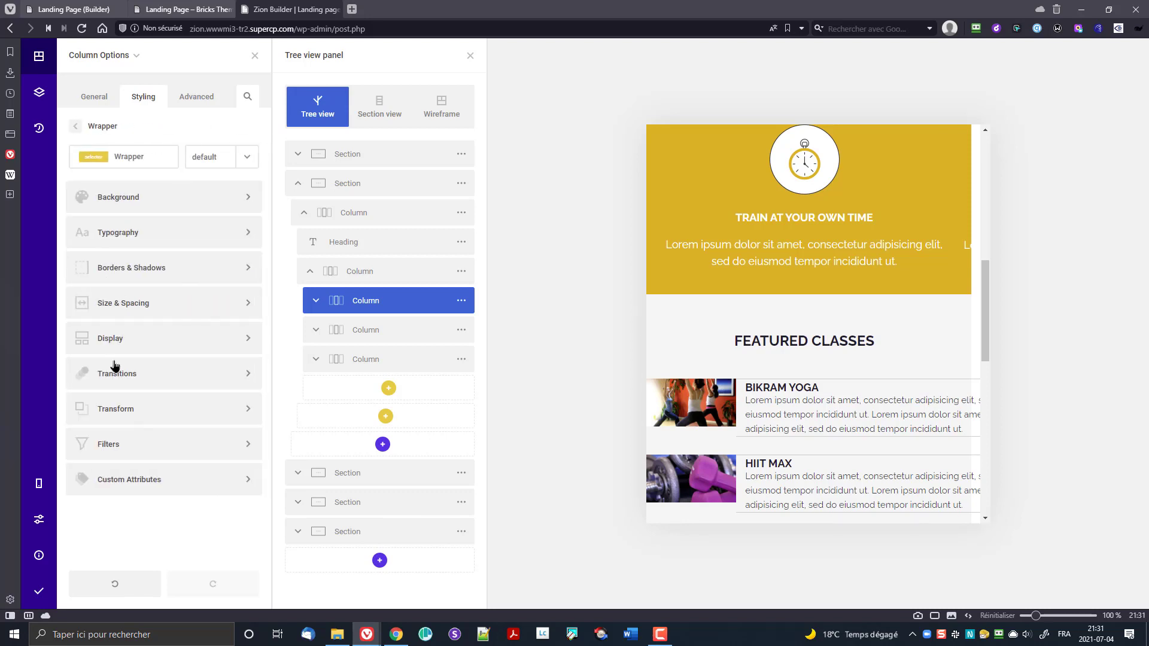
click(150, 307)
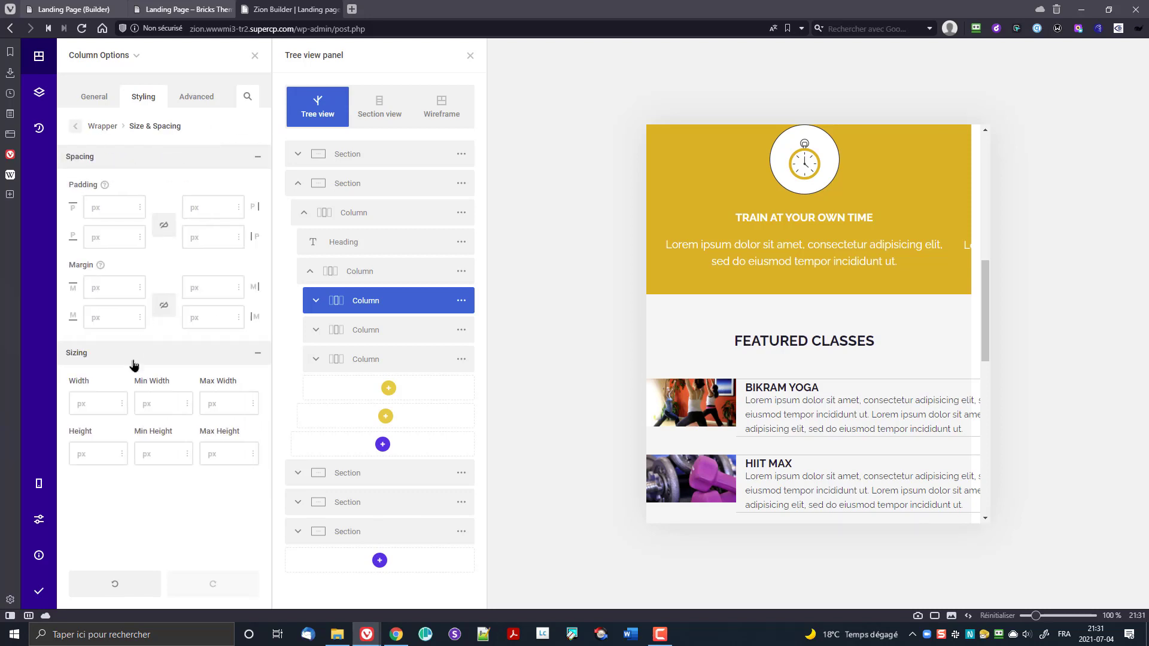
click(122, 402)
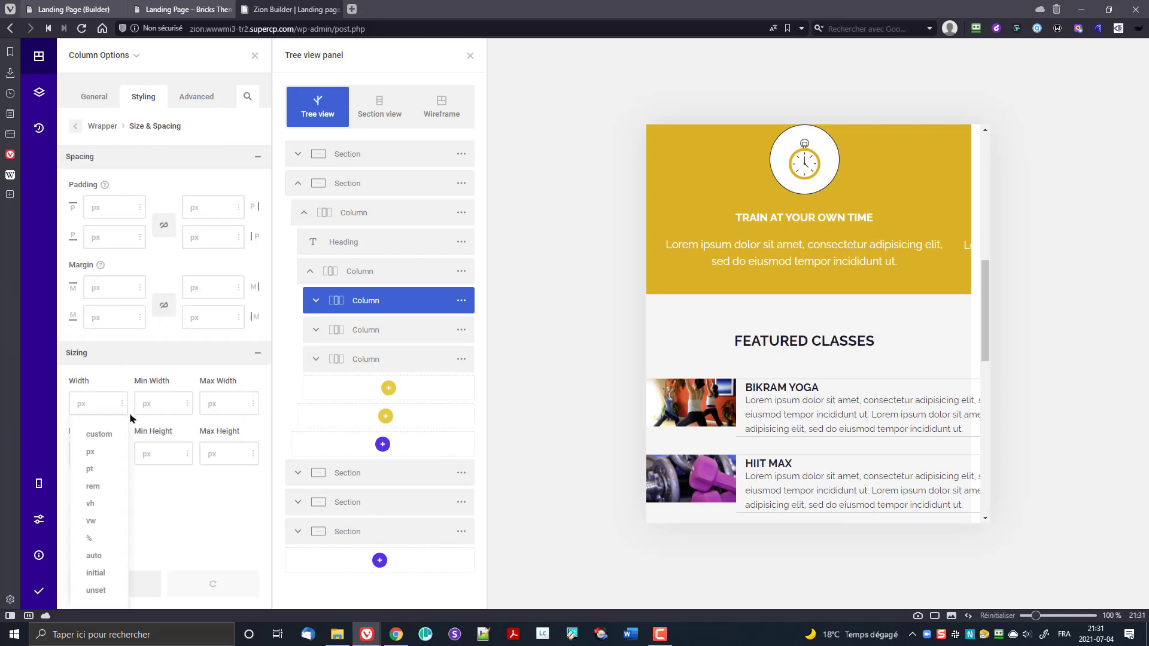
click(93, 519)
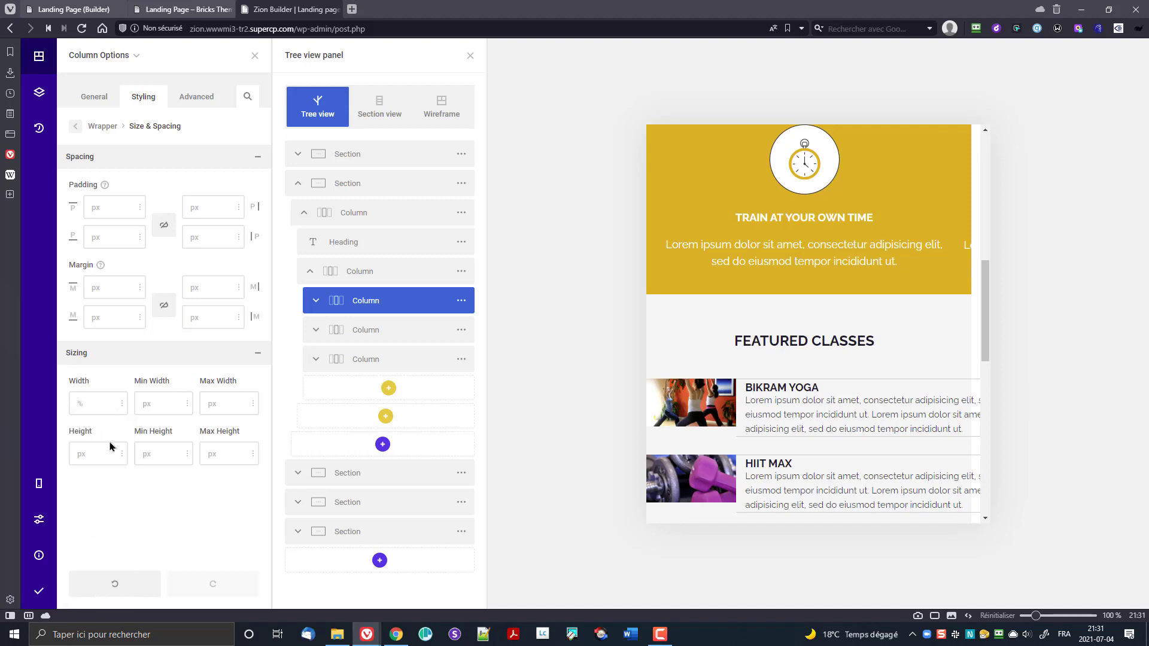
text(100)
key(BackSpace)
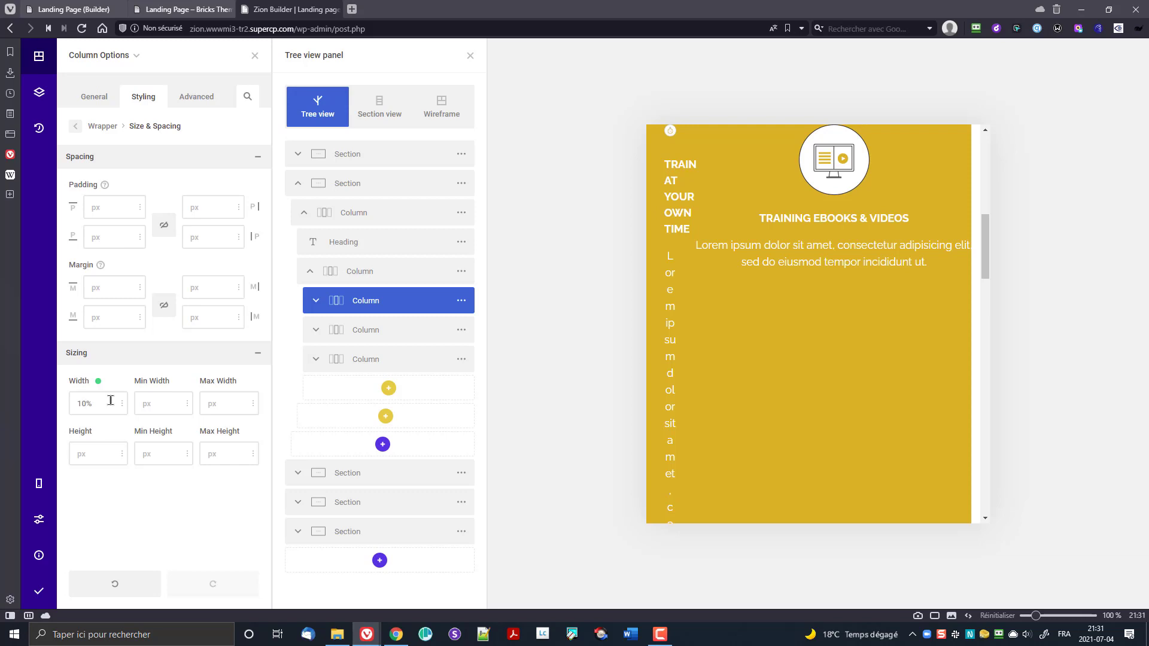
click(99, 383)
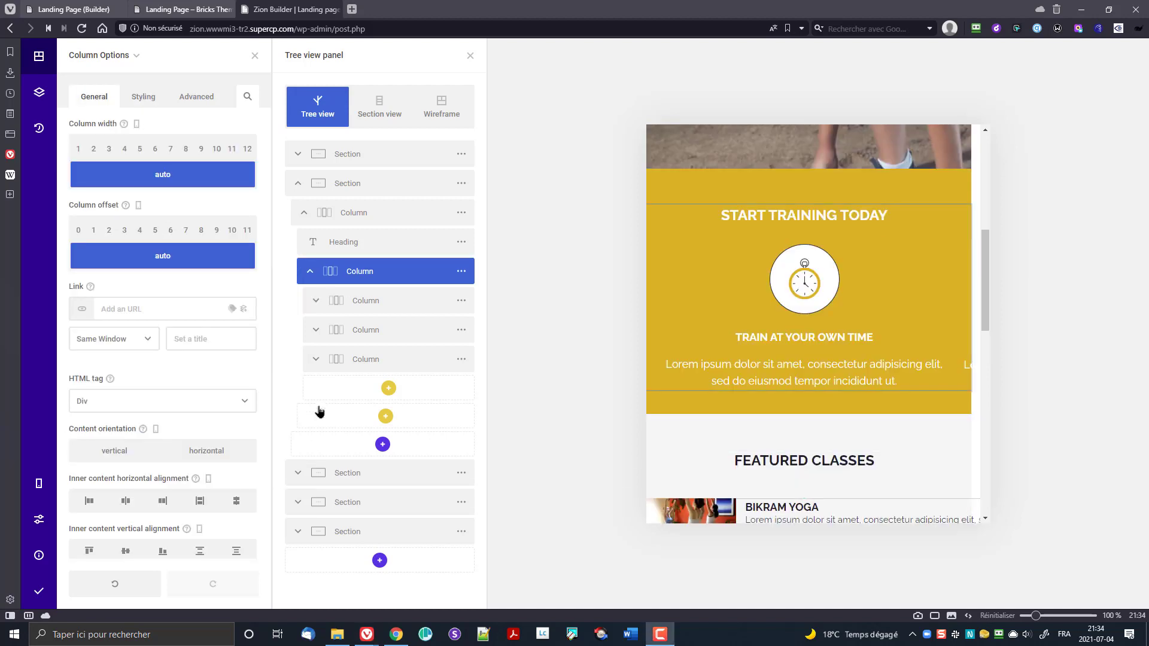
- Set the content orientation to vertical on the nested column that holds the three inner columns
click(364, 307)
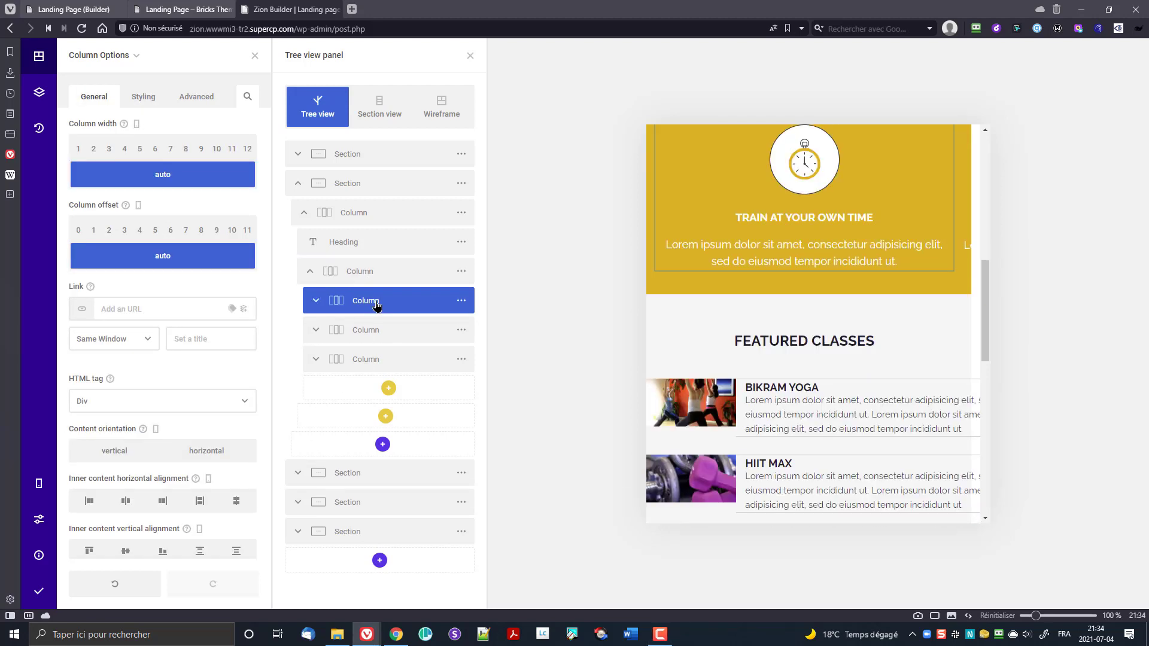
click(380, 330)
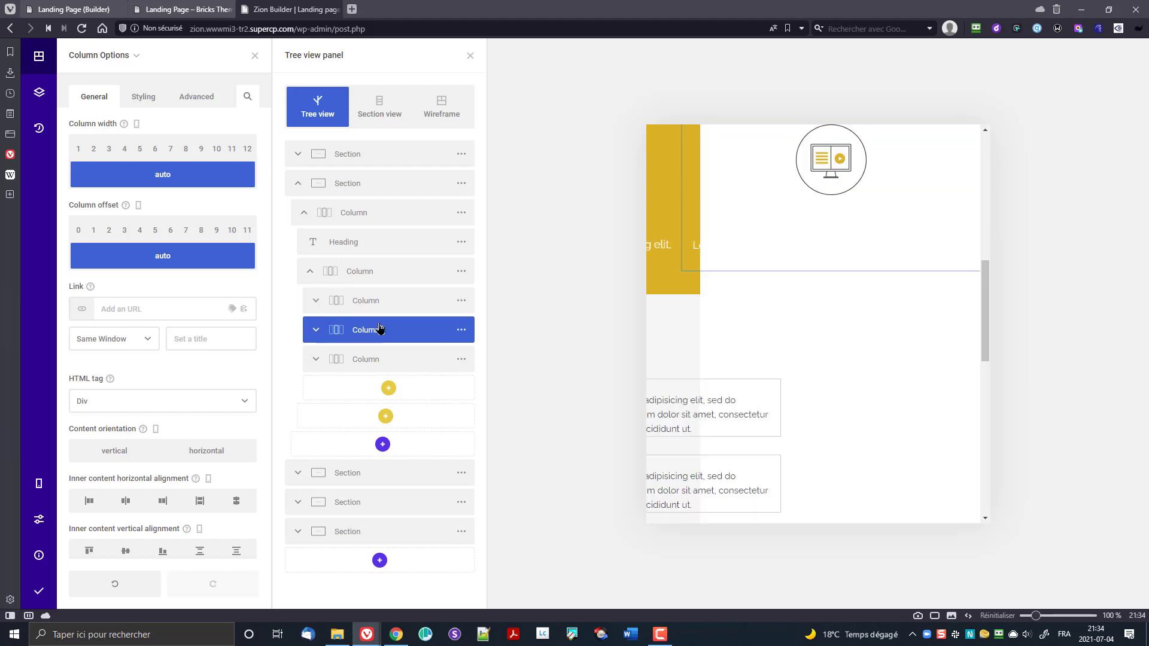
click(382, 360)
click(359, 299)
click(362, 274)
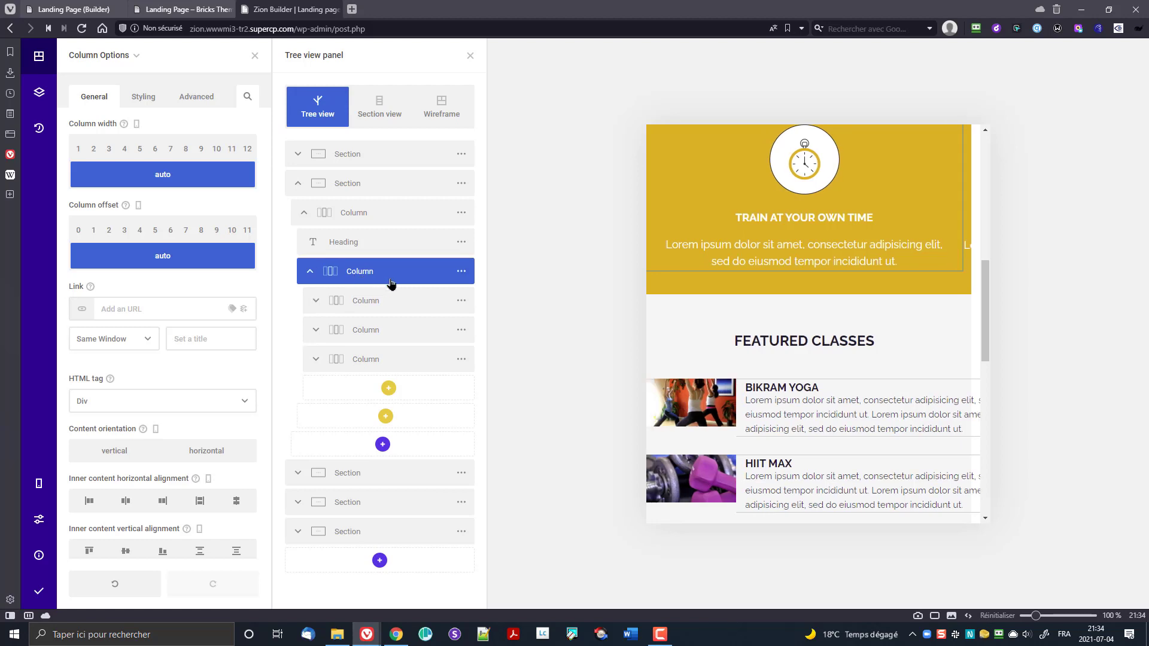
click(461, 272)
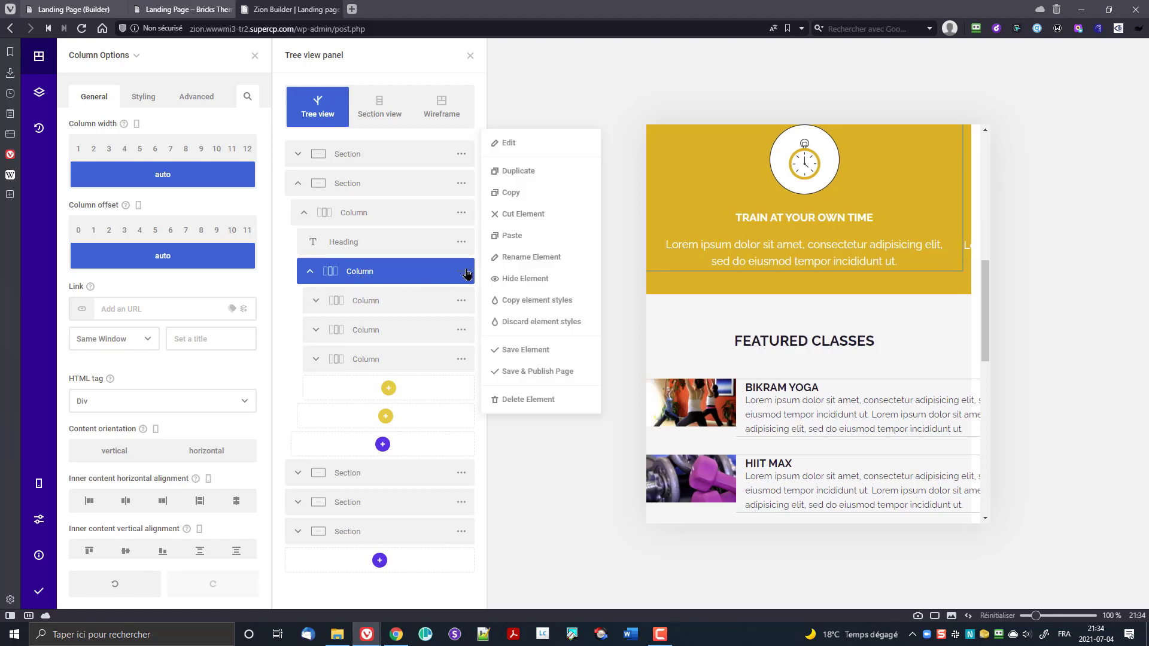
click(504, 149)
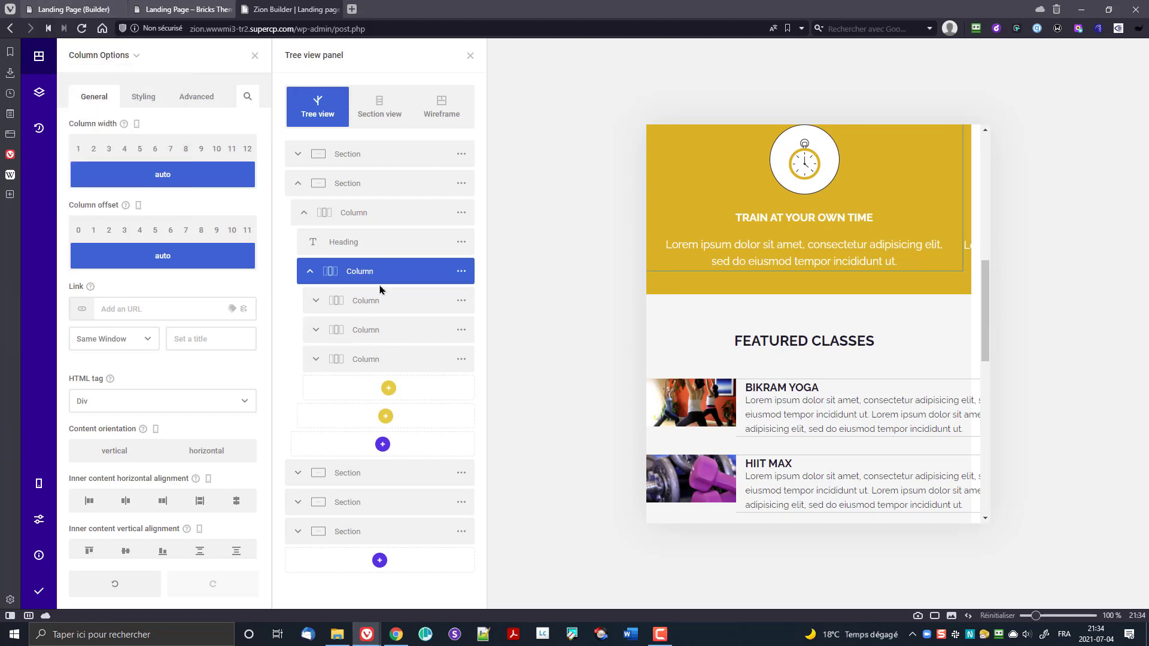
click(124, 454)
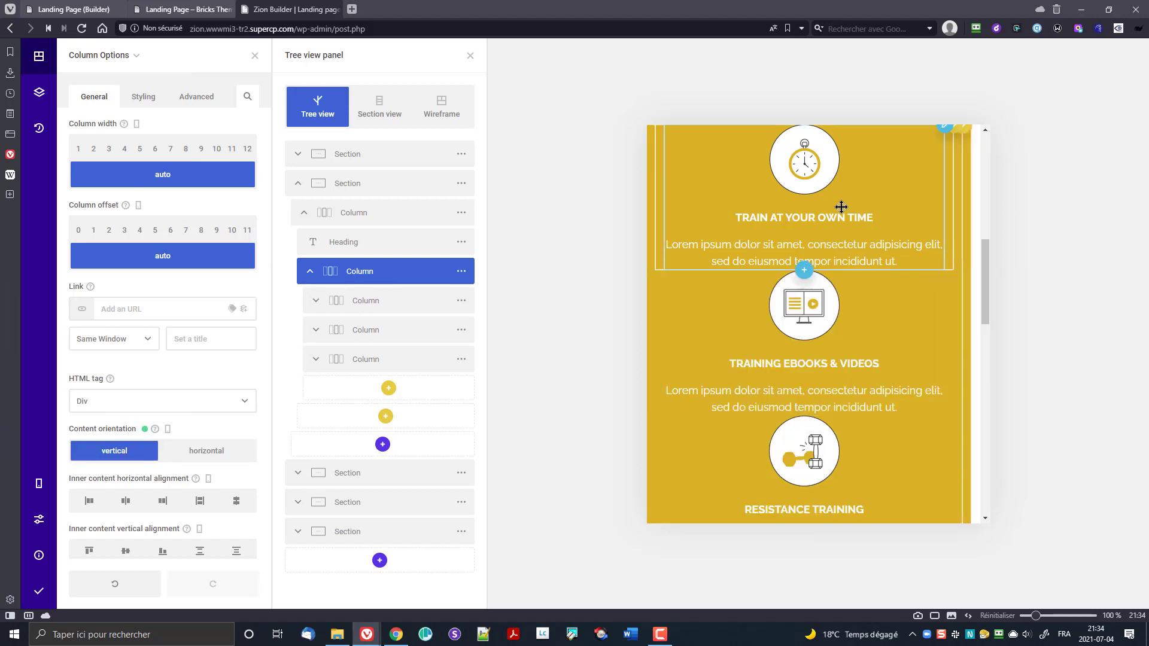
- Set a 25px bottom margin on the wrapper of the first inner column, Train at Your Own Time
click(388, 305)
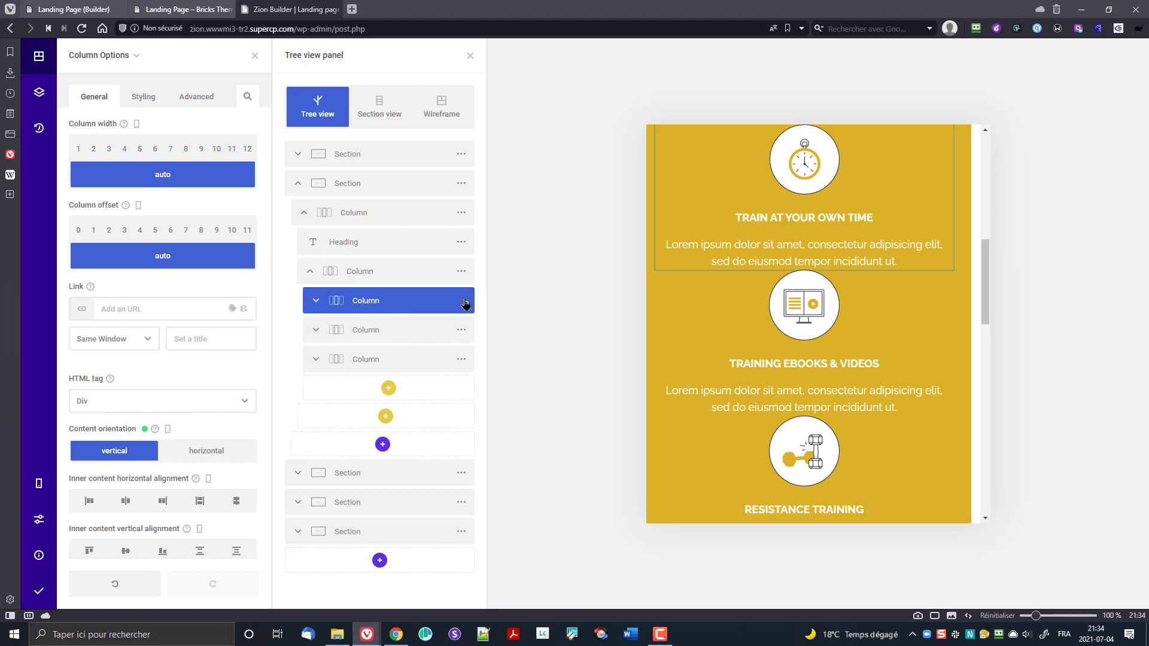
click(462, 300)
click(507, 194)
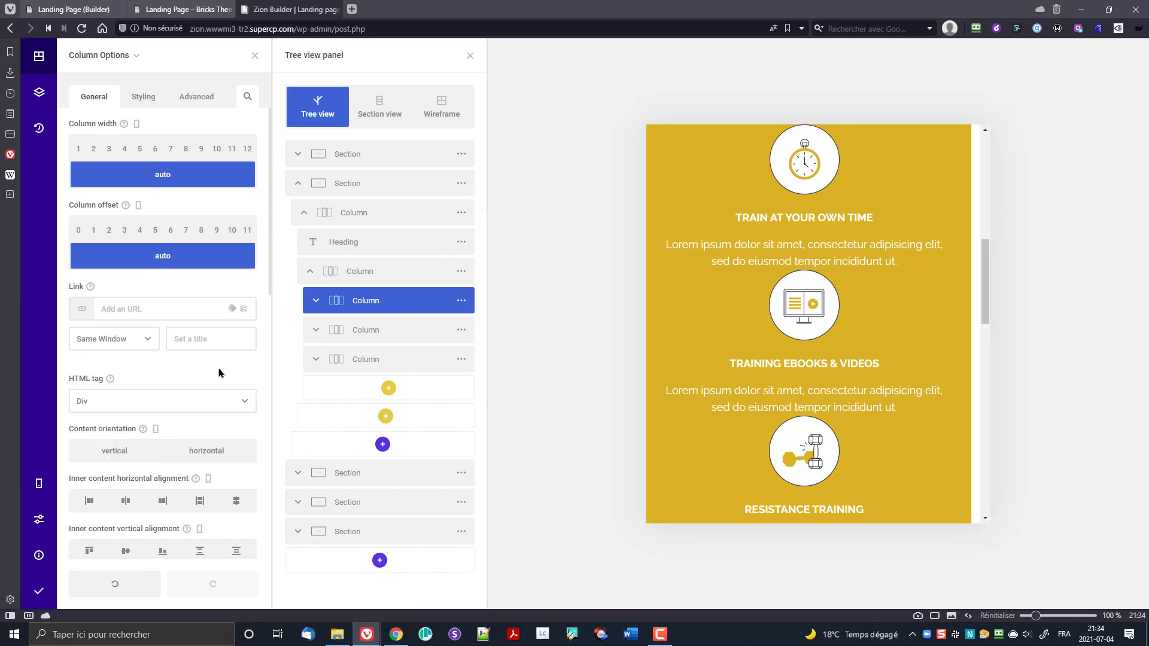
click(186, 103)
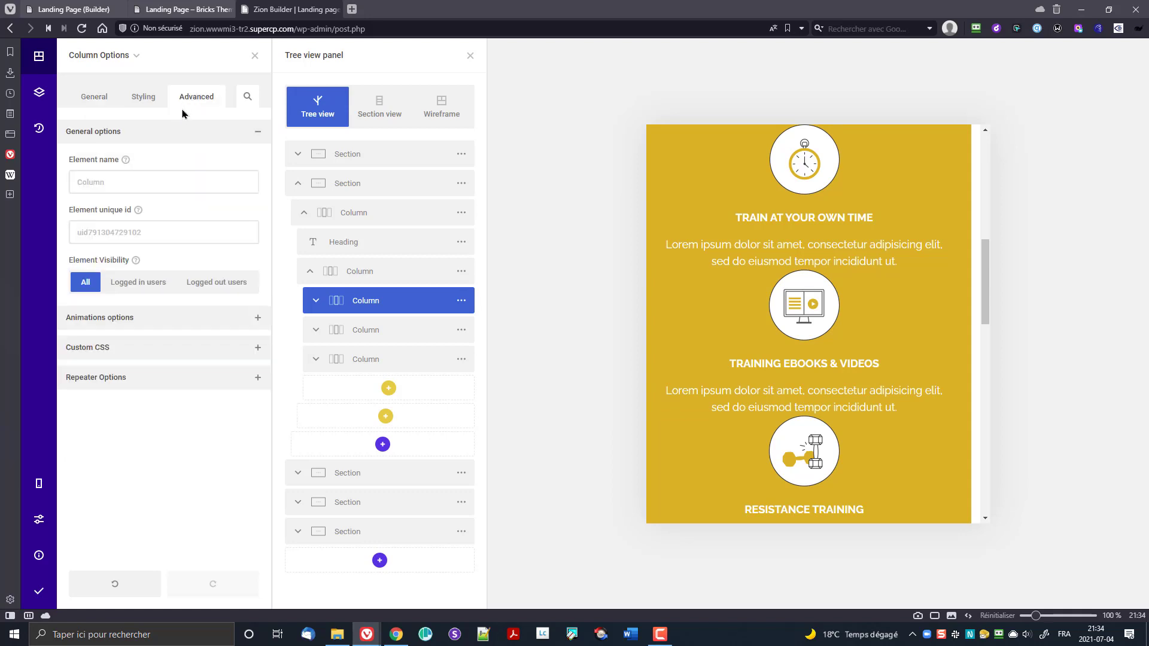
click(150, 101)
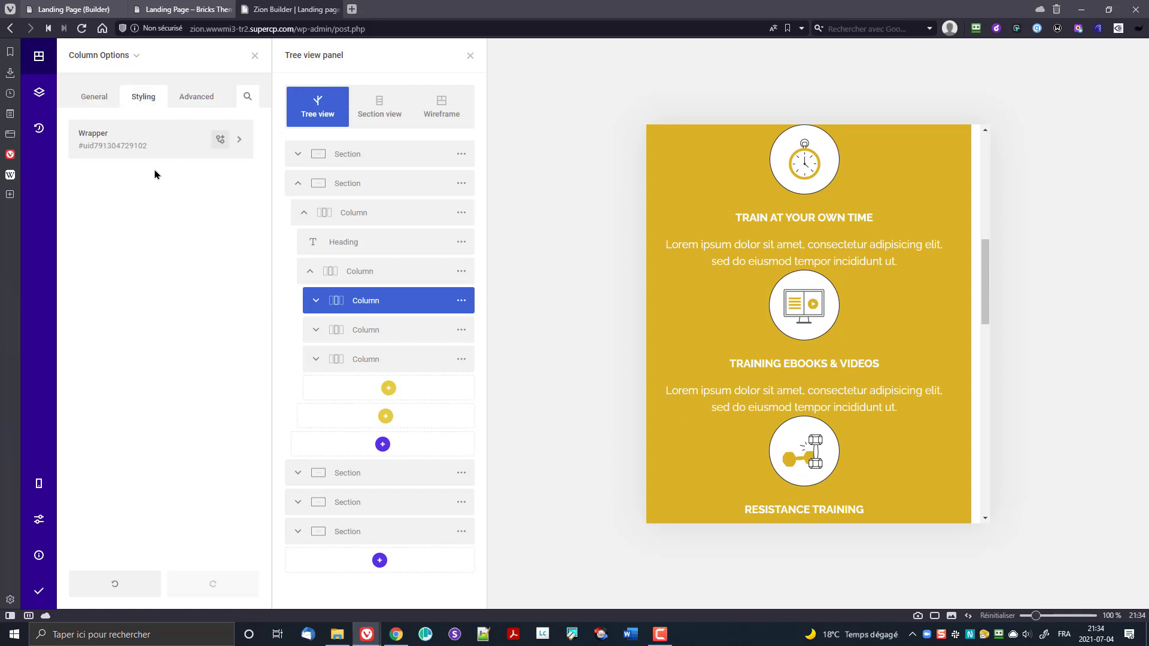
click(167, 144)
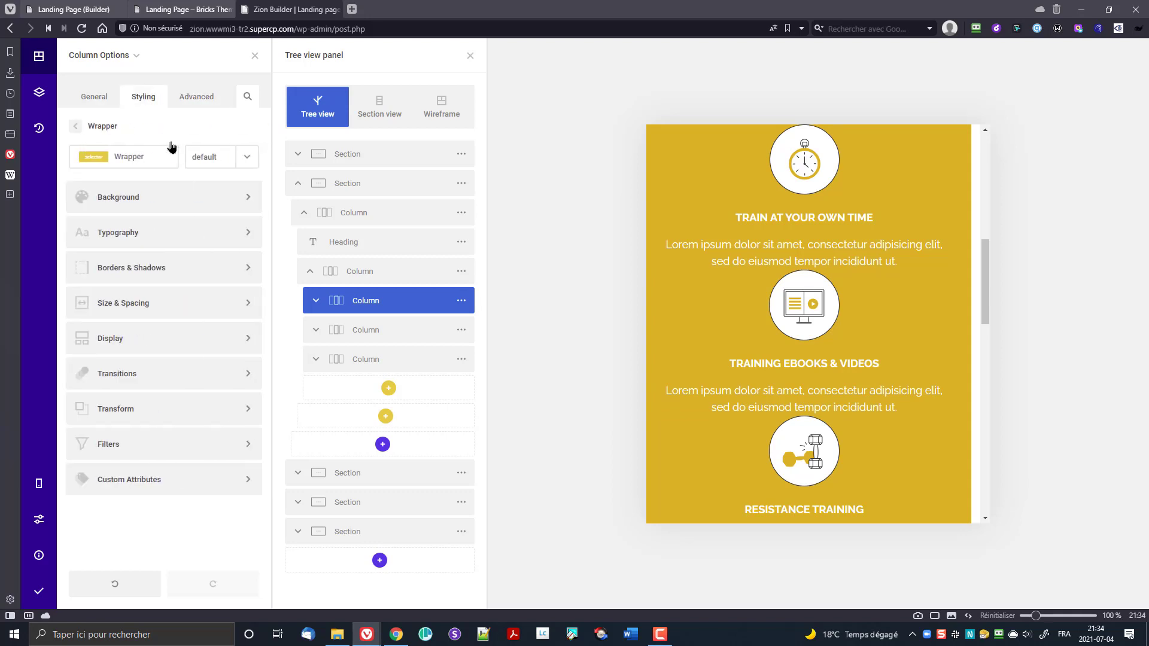
click(117, 310)
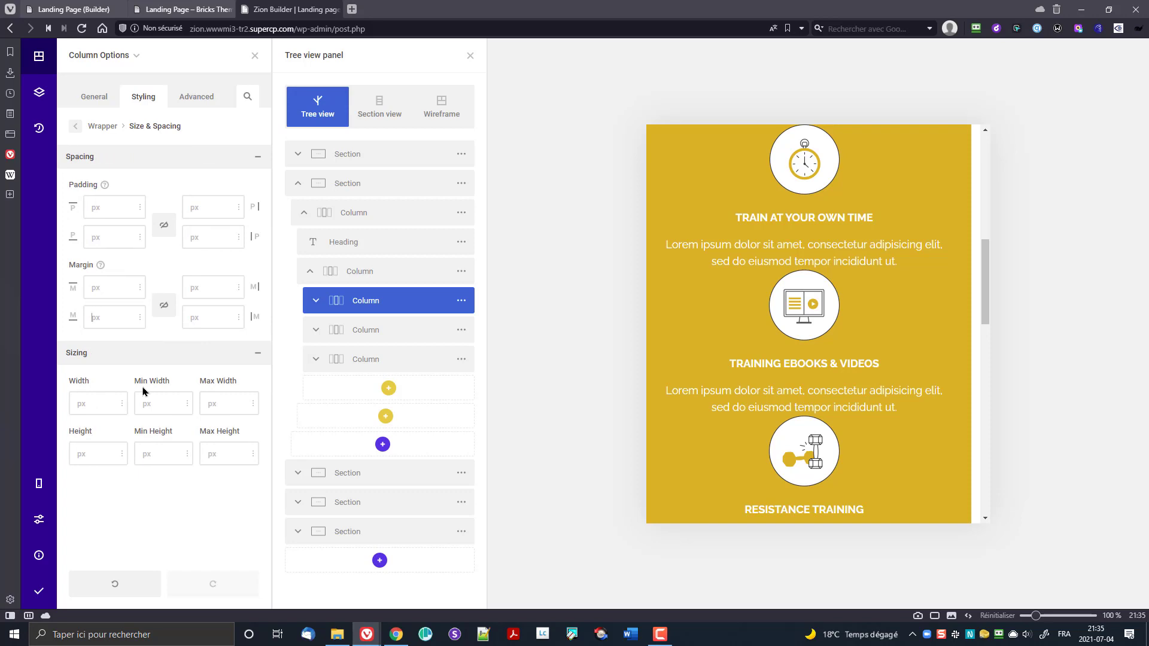
text(25)
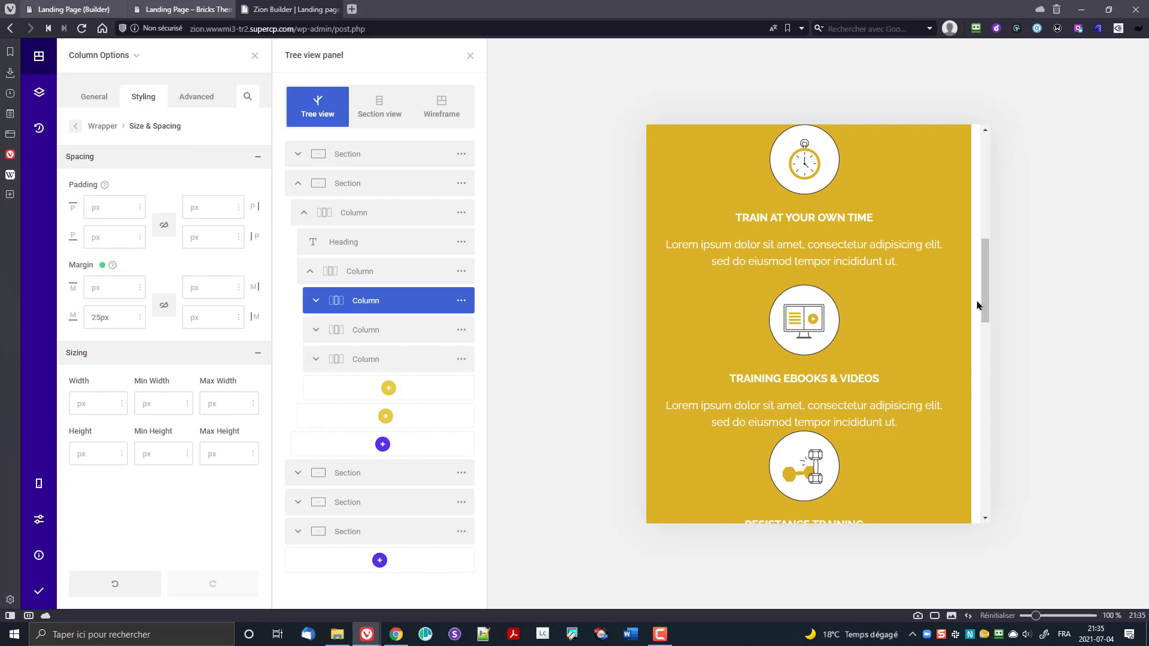
- Try a 50px bottom margin on the Training Ebooks & Videos column's wrapper, and set it to 25px
click(395, 333)
click(456, 333)
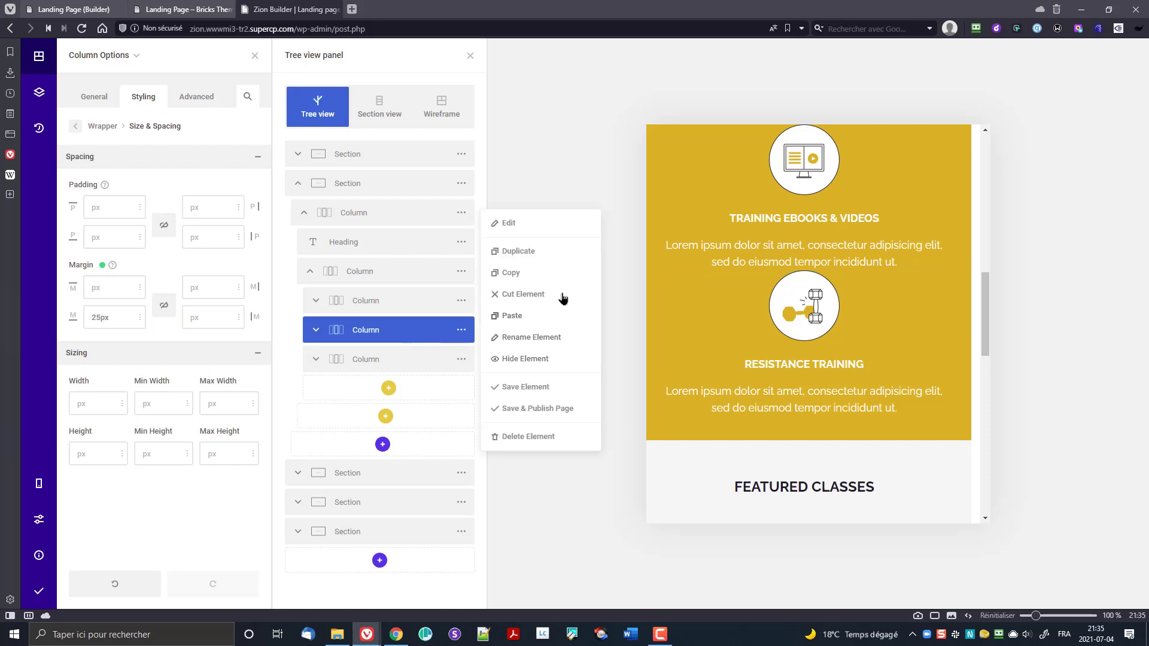
click(510, 223)
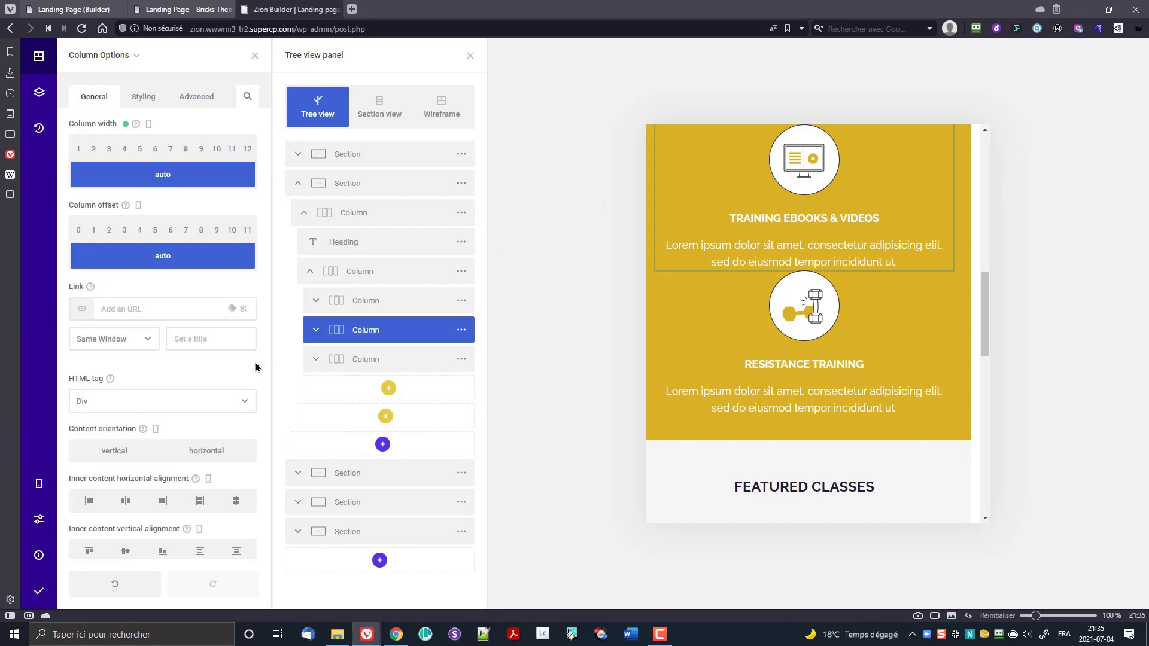
click(151, 101)
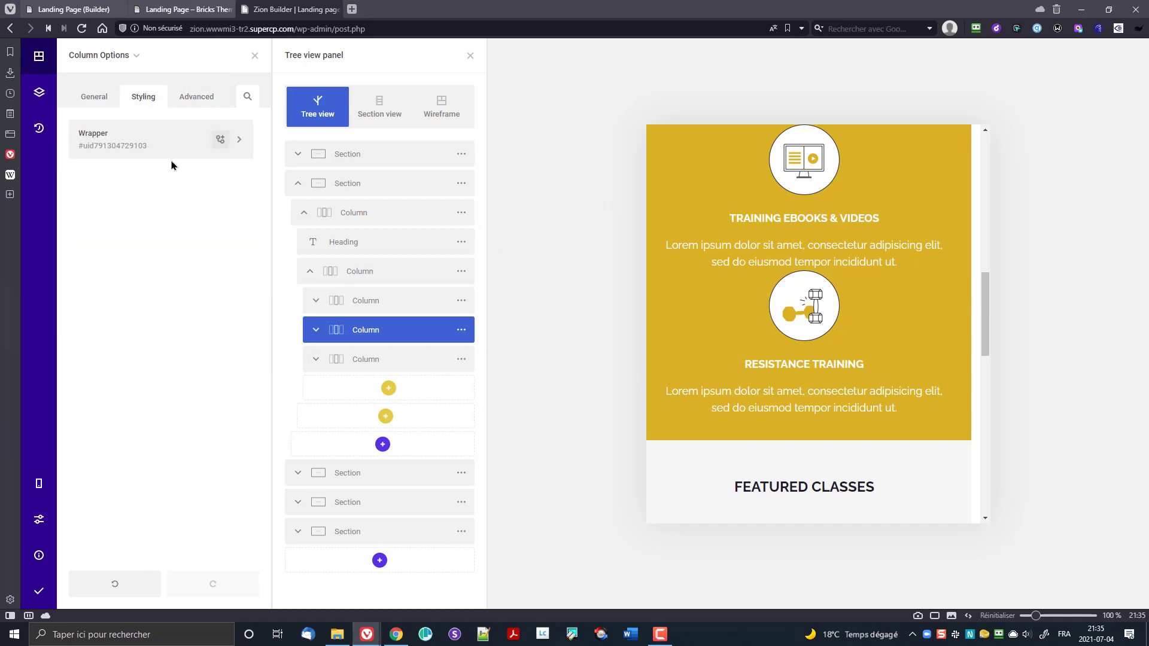
click(162, 150)
click(148, 305)
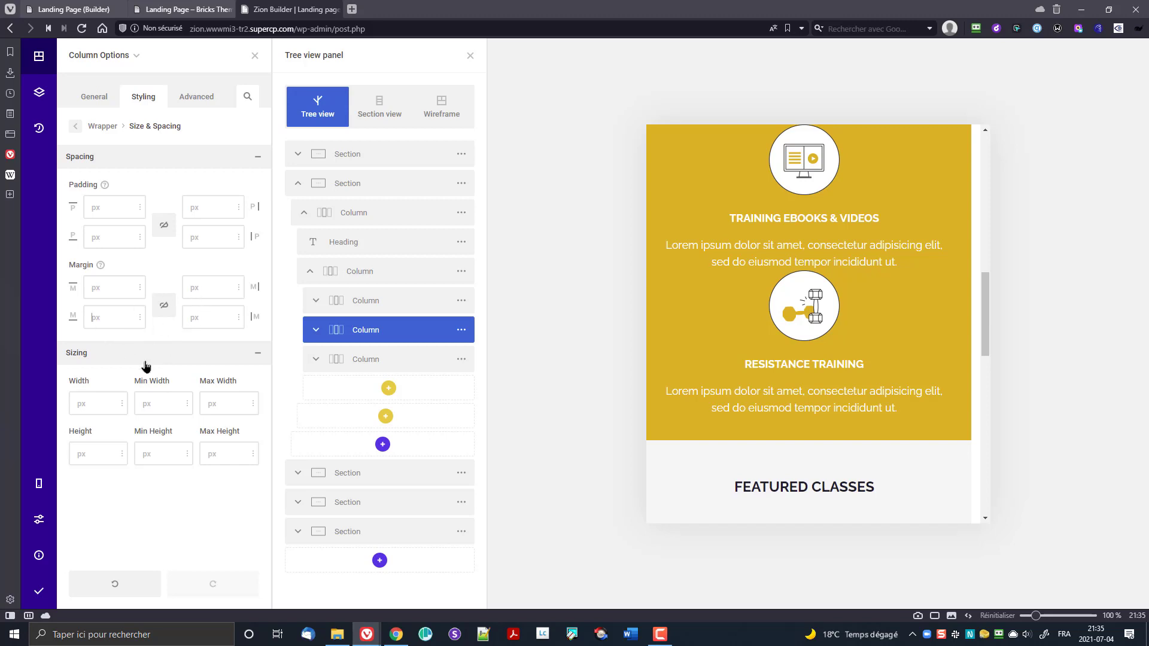
text(50)
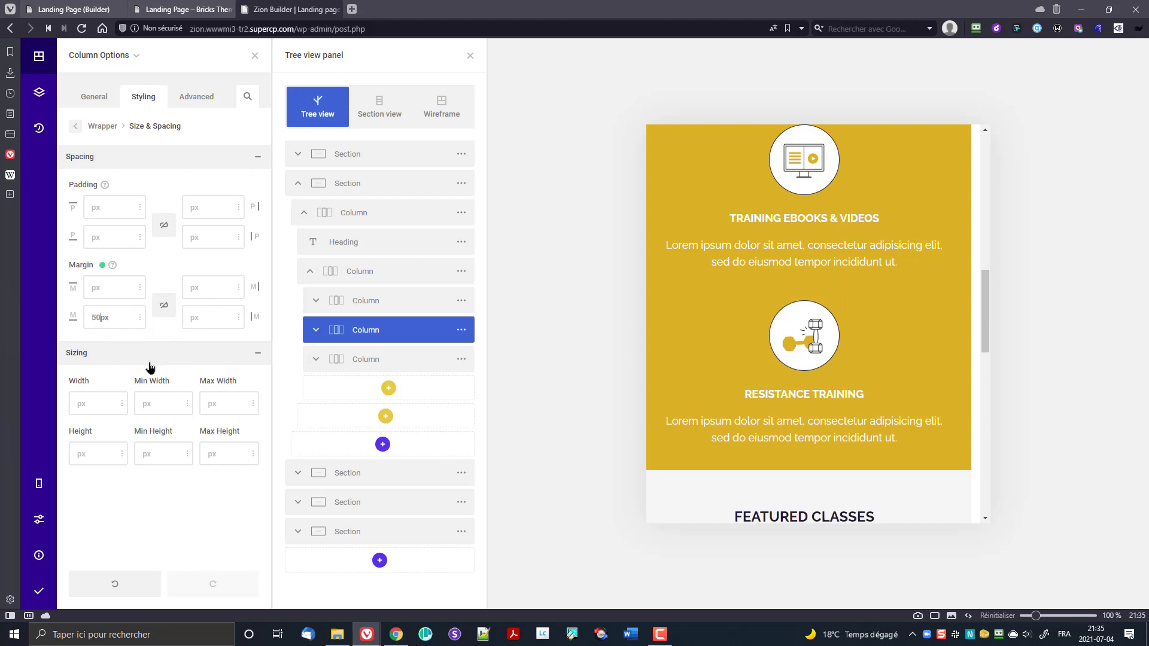
text(25)
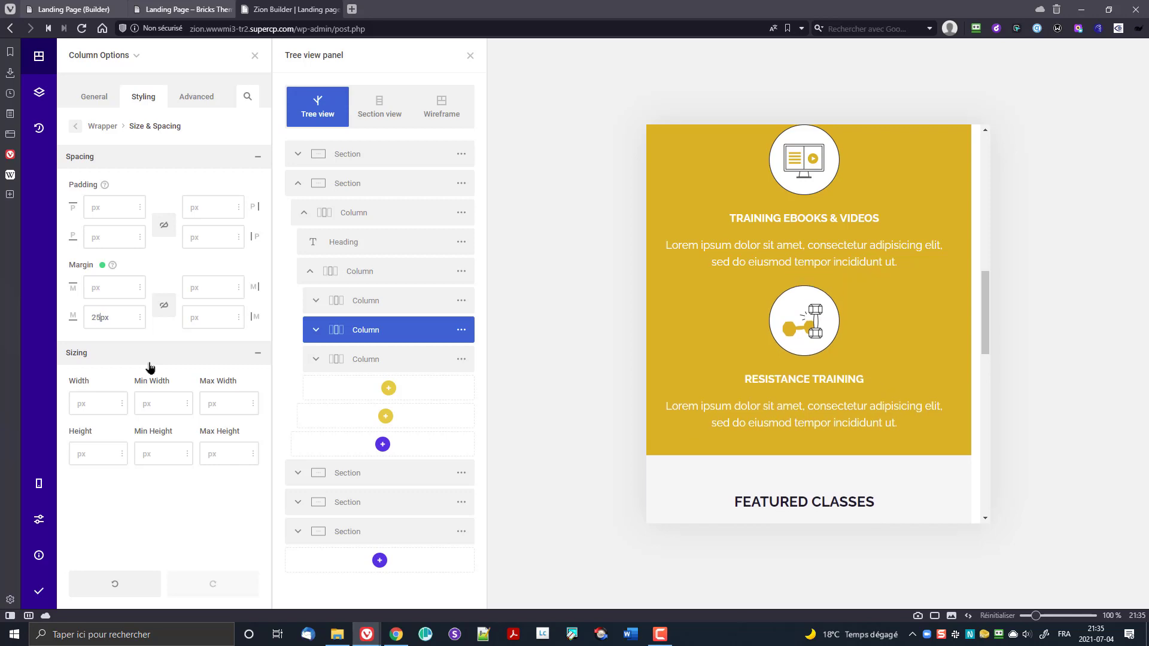
click(77, 128)
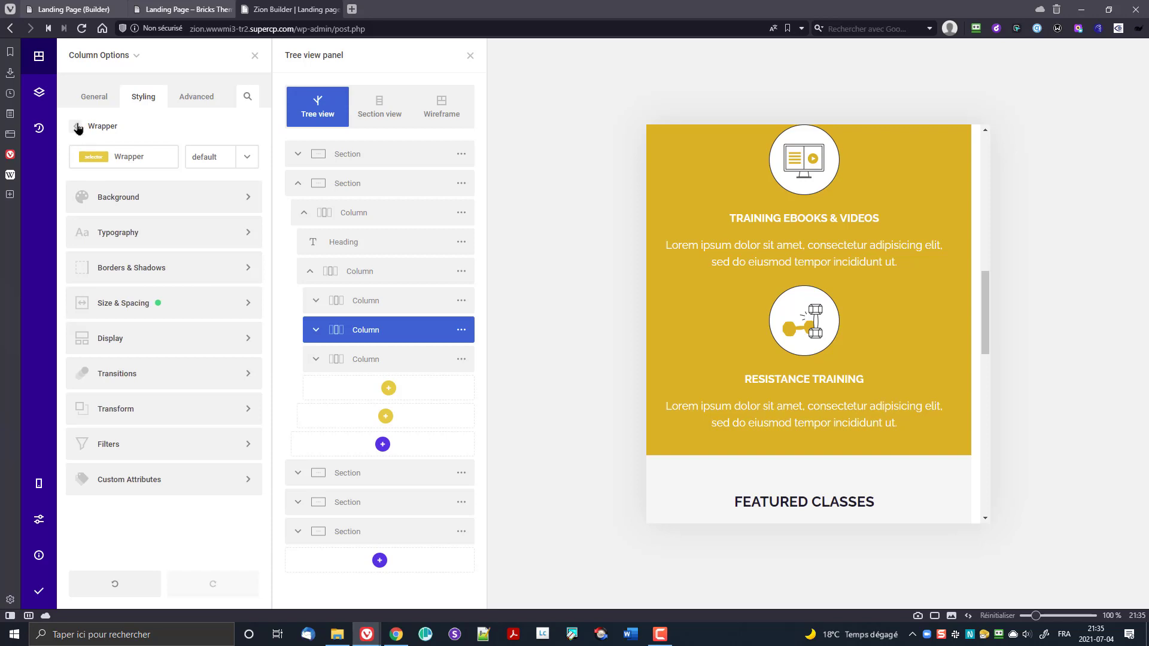
click(77, 129)
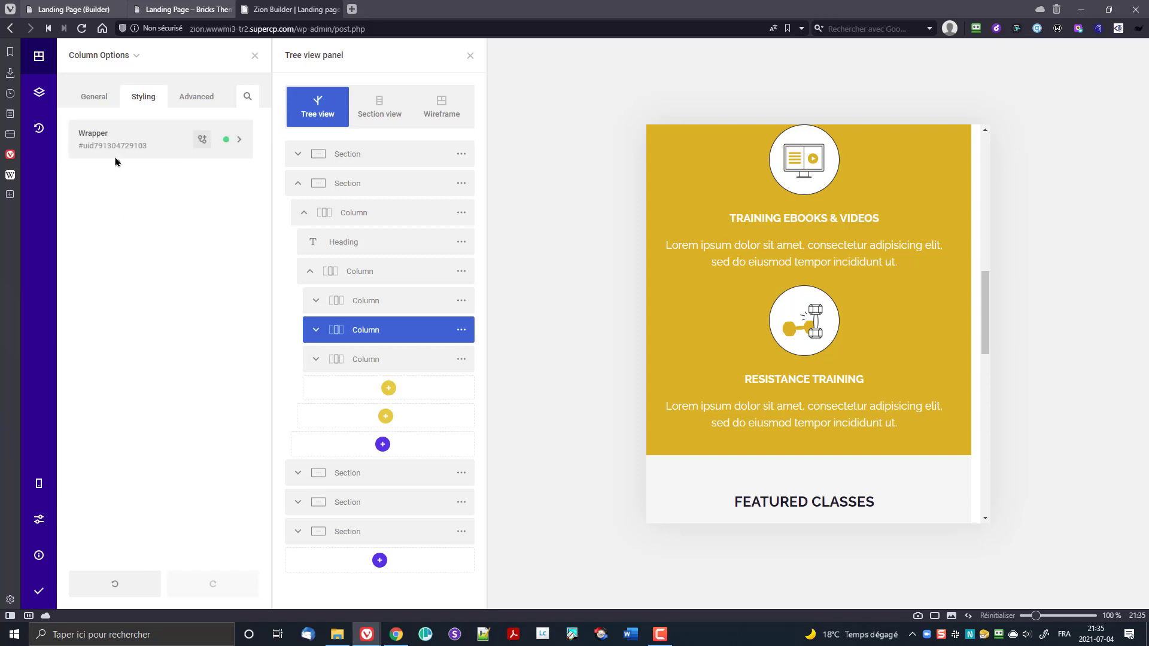
click(89, 102)
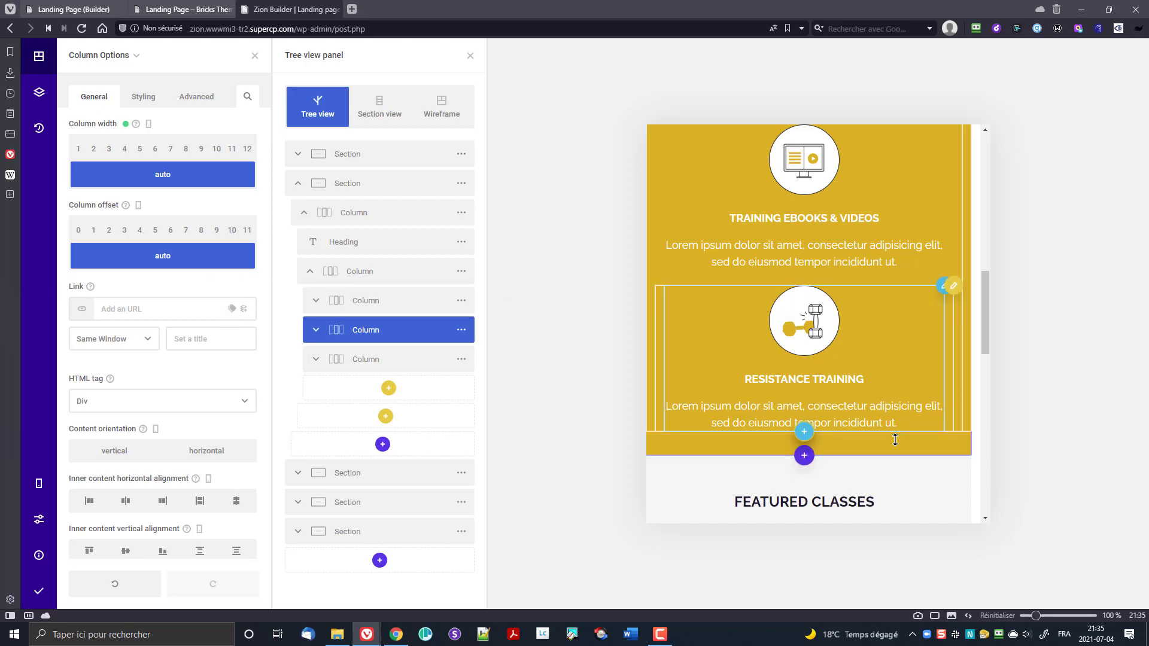
- Try wrapper widths of 200px and 300px on the Bikram Yoga description text, and clear the width setting
scroll(916, 294, up, 4)
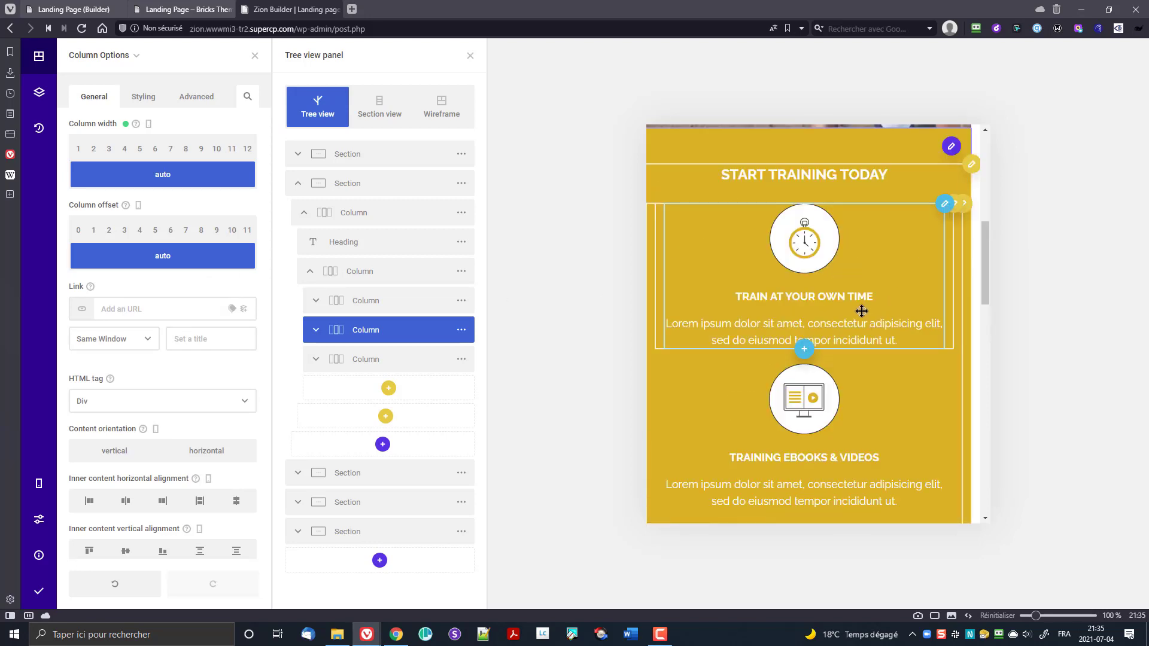
scroll(864, 310, down, 8)
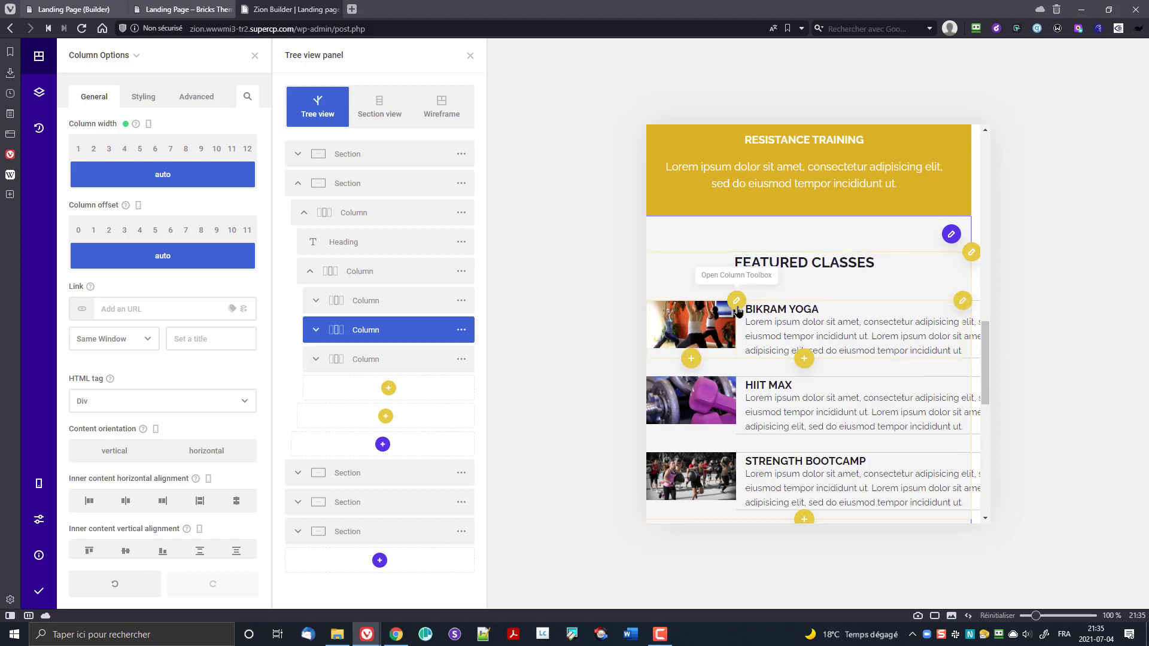
click(886, 331)
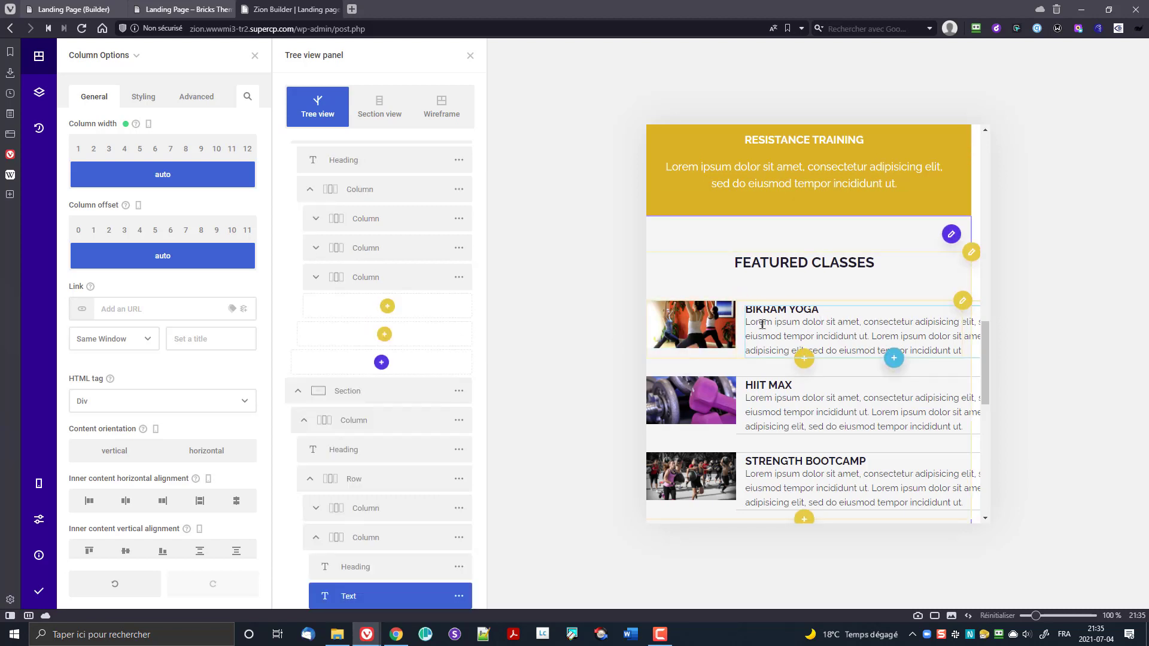
scroll(359, 407, down, 5)
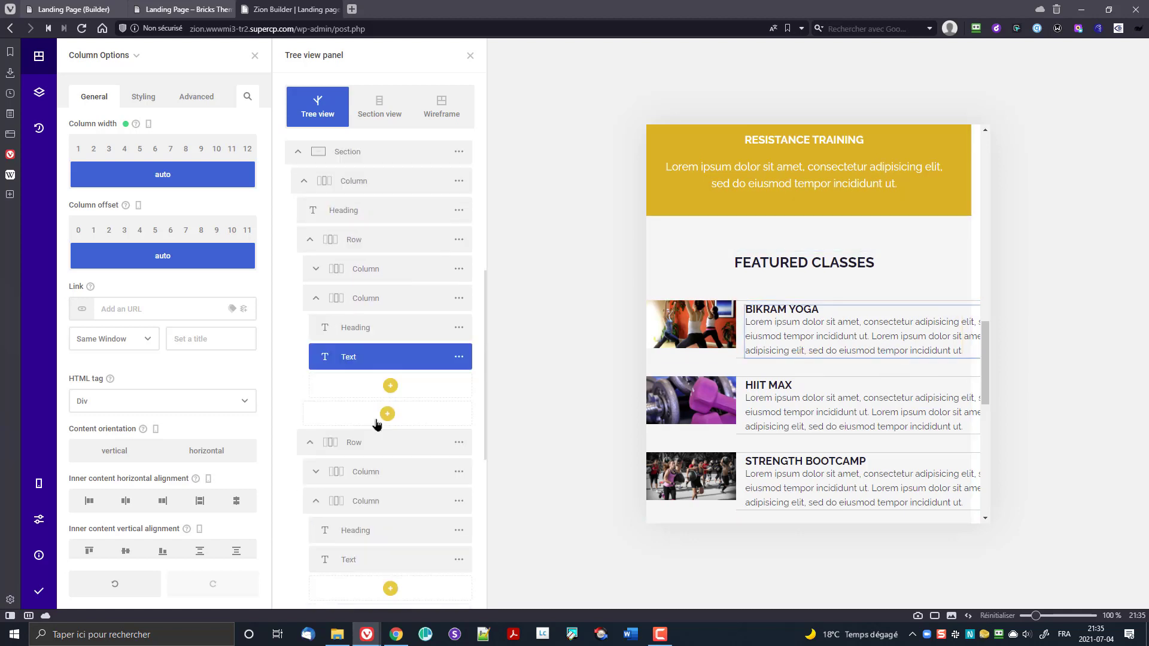
click(458, 297)
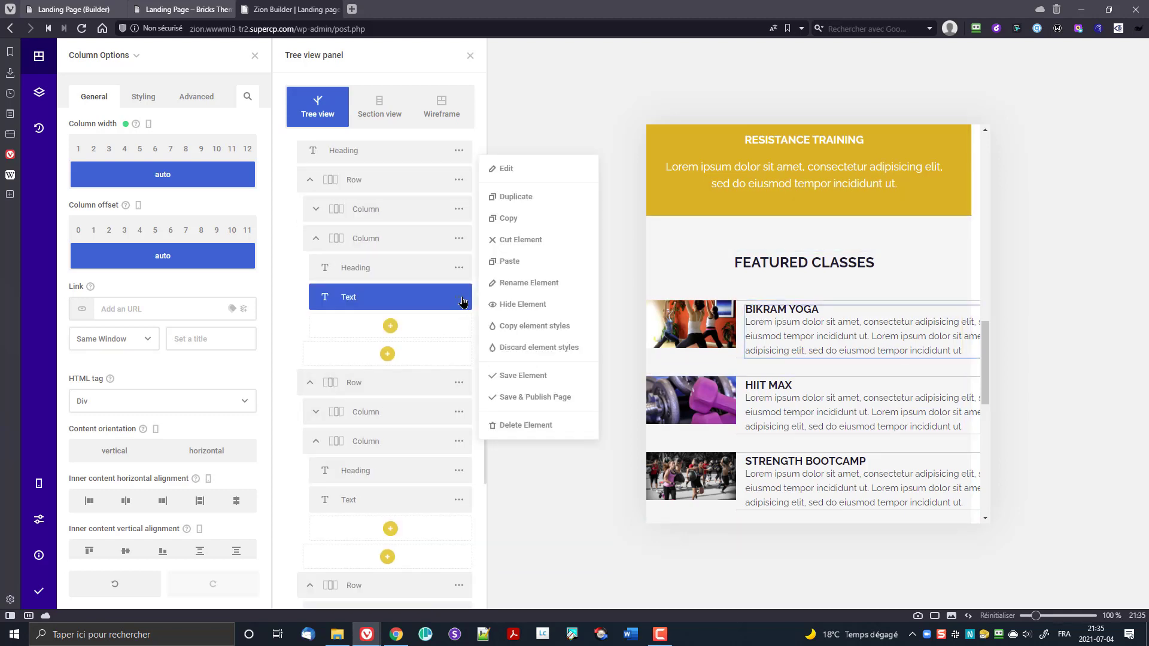
click(508, 170)
click(157, 96)
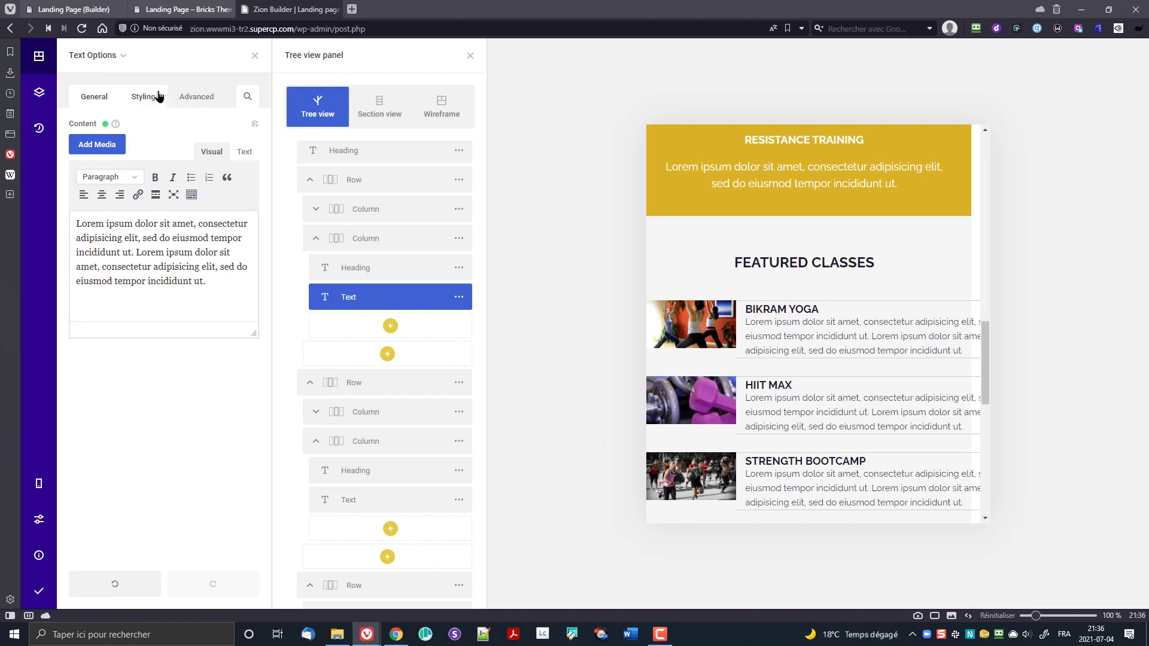
click(125, 146)
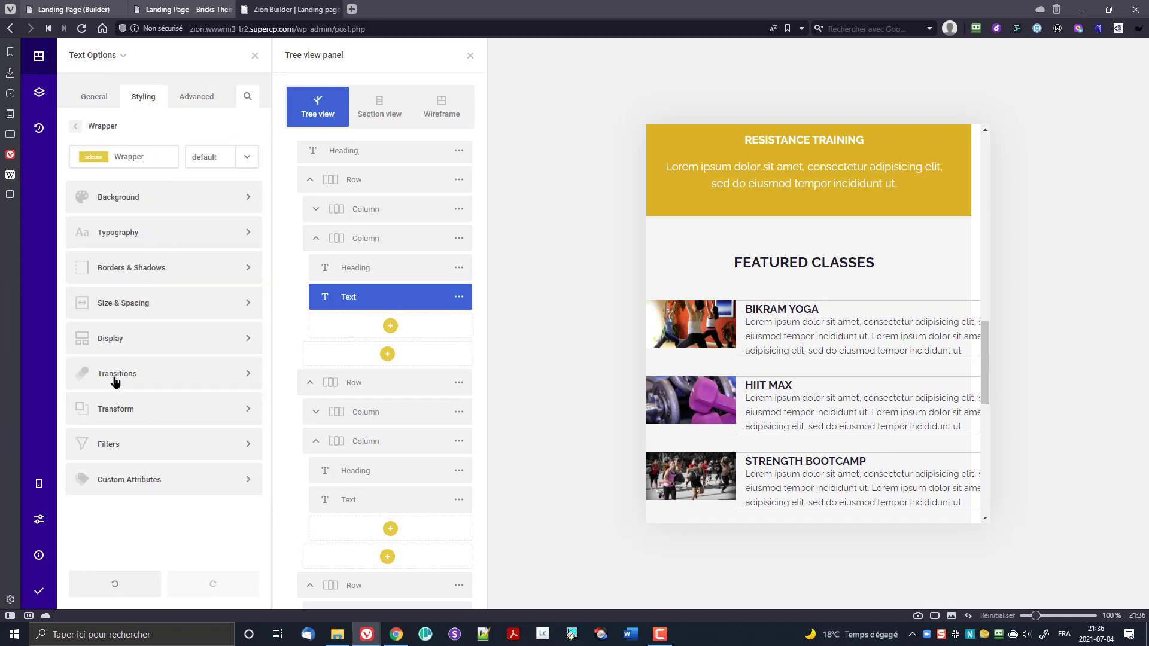
click(123, 303)
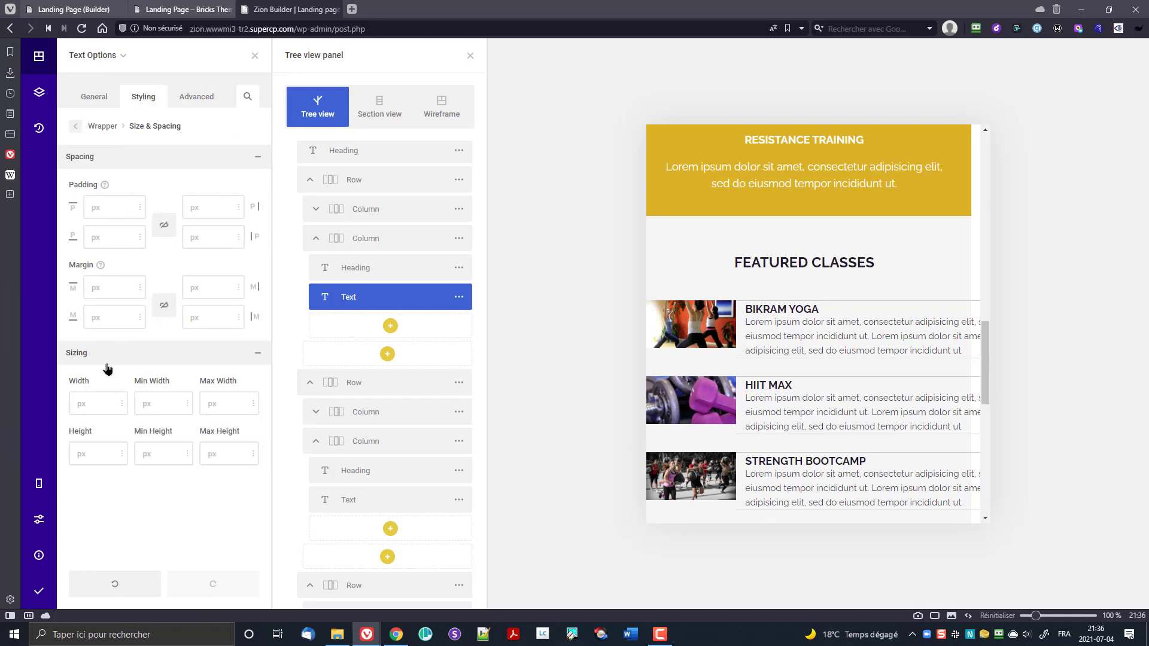
click(71, 403)
text(1)
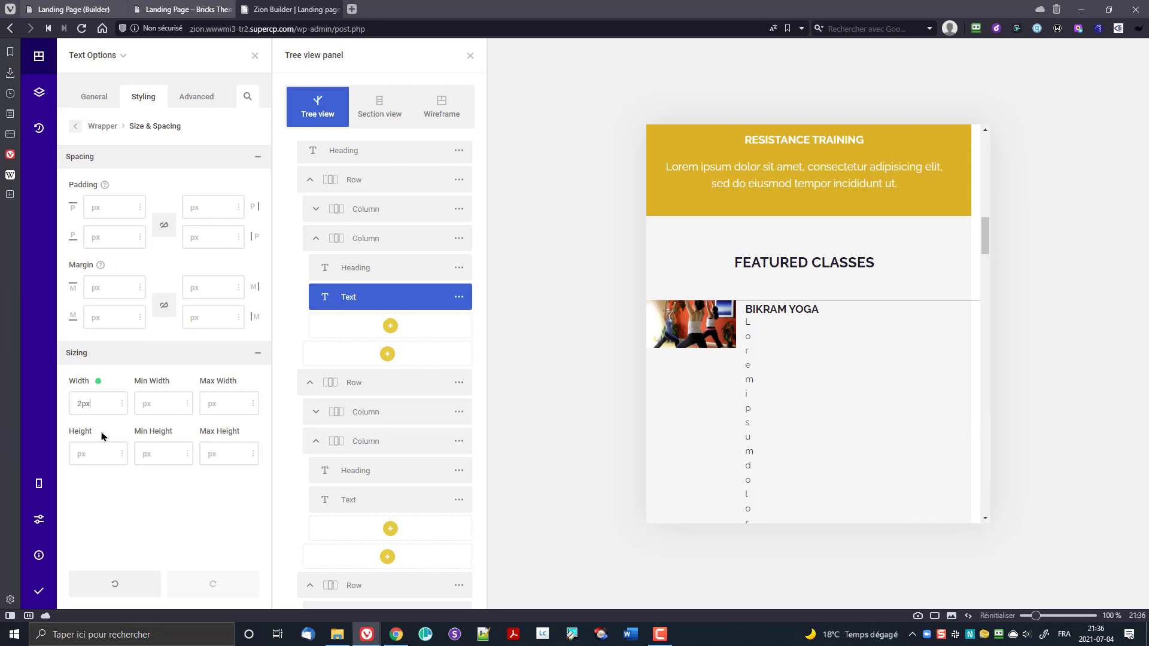
text(00)
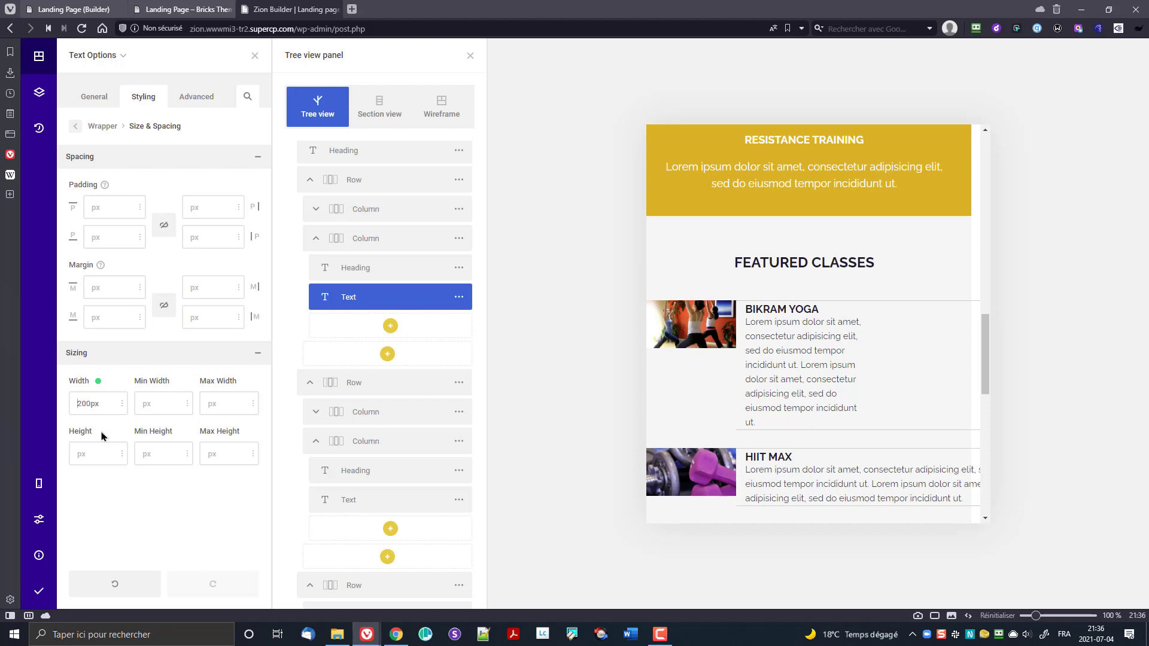
text(3)
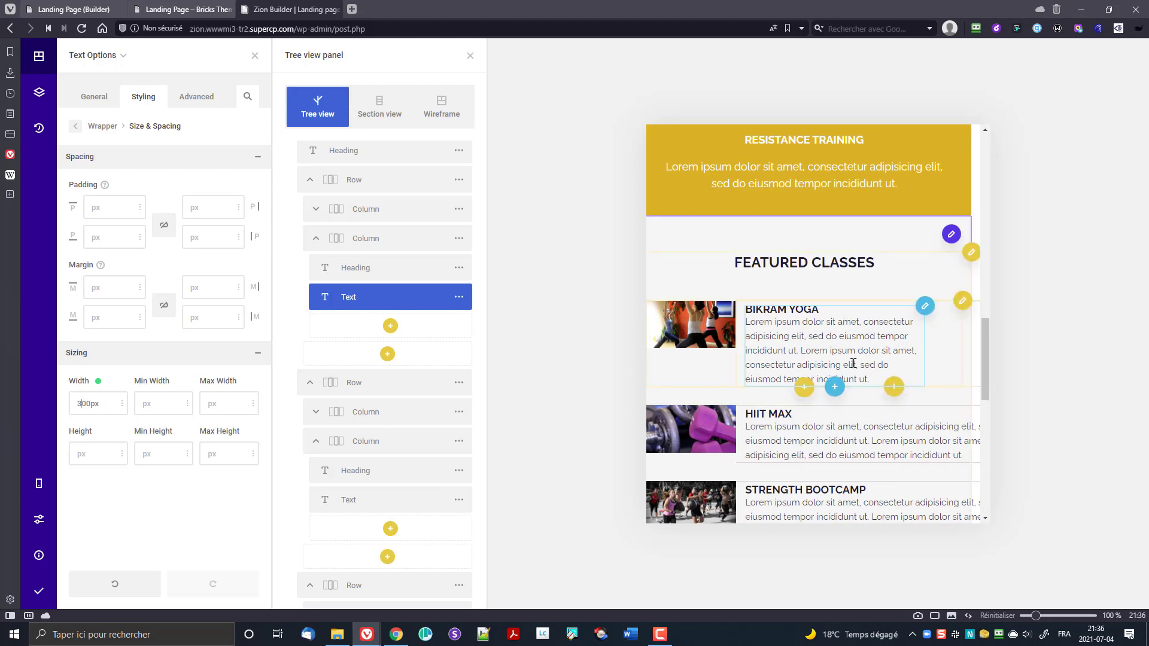
click(99, 387)
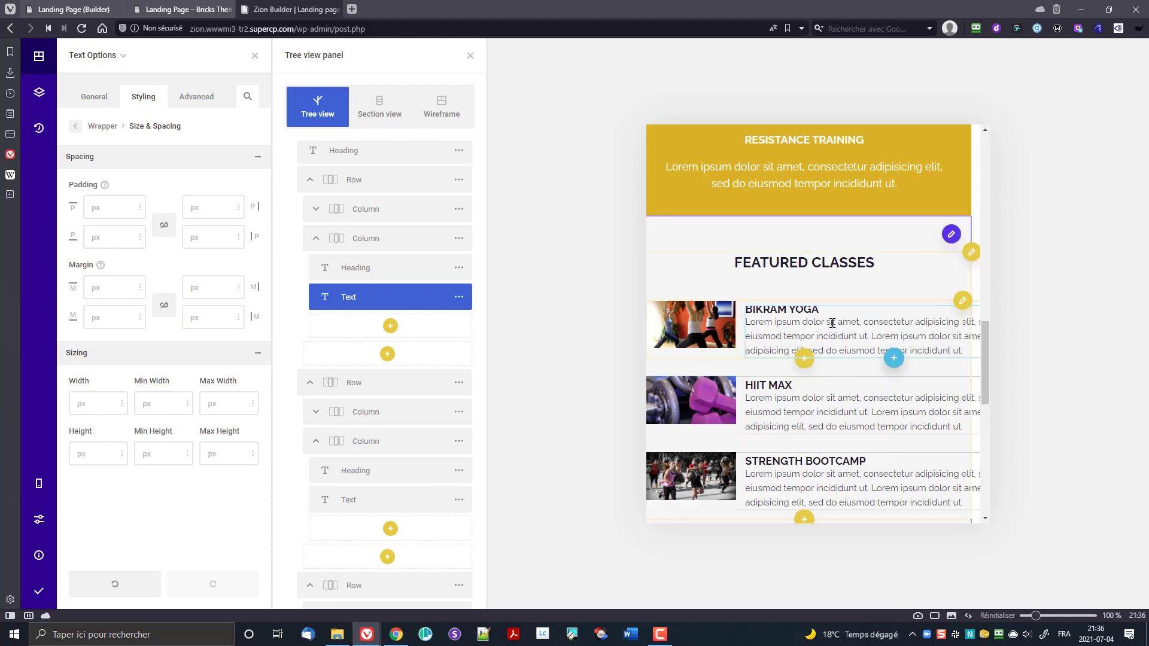
- Try wrapper widths of 500px and 400px on the column holding the Bikram Yoga heading and text, and set it to 380px
click(370, 238)
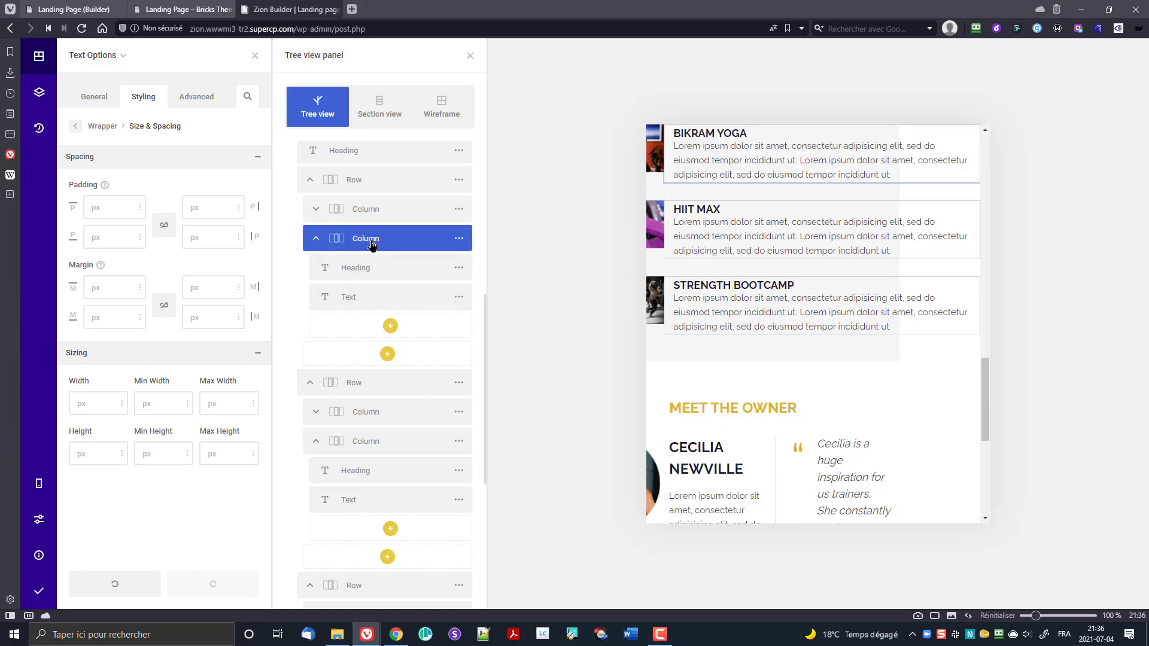
click(458, 238)
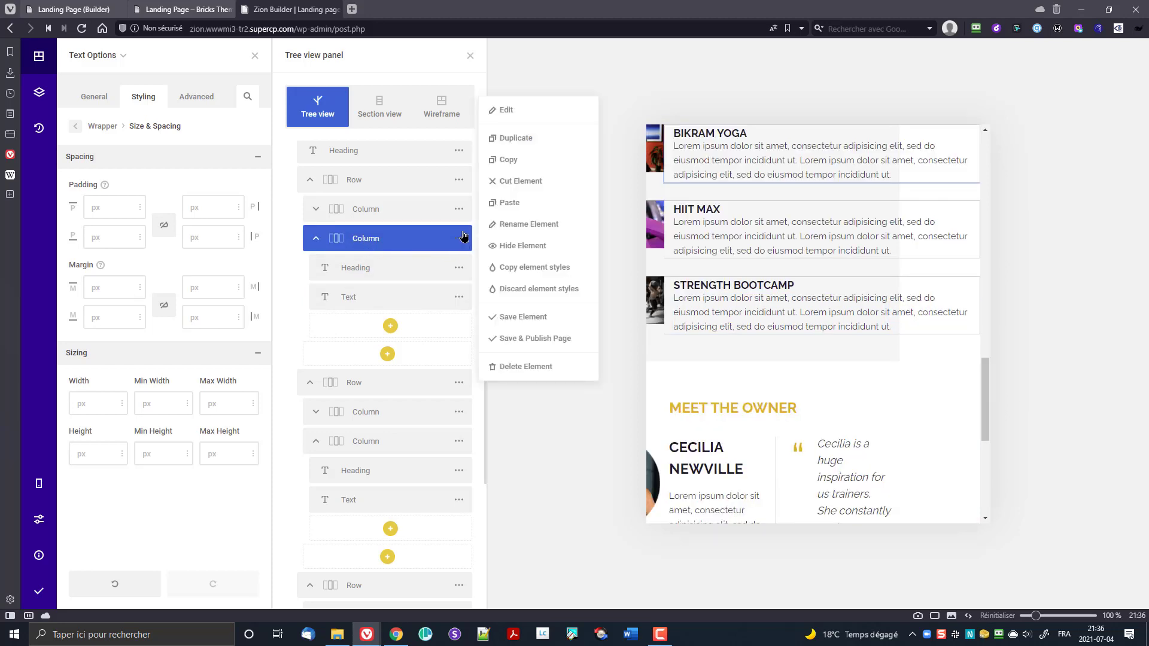
click(516, 110)
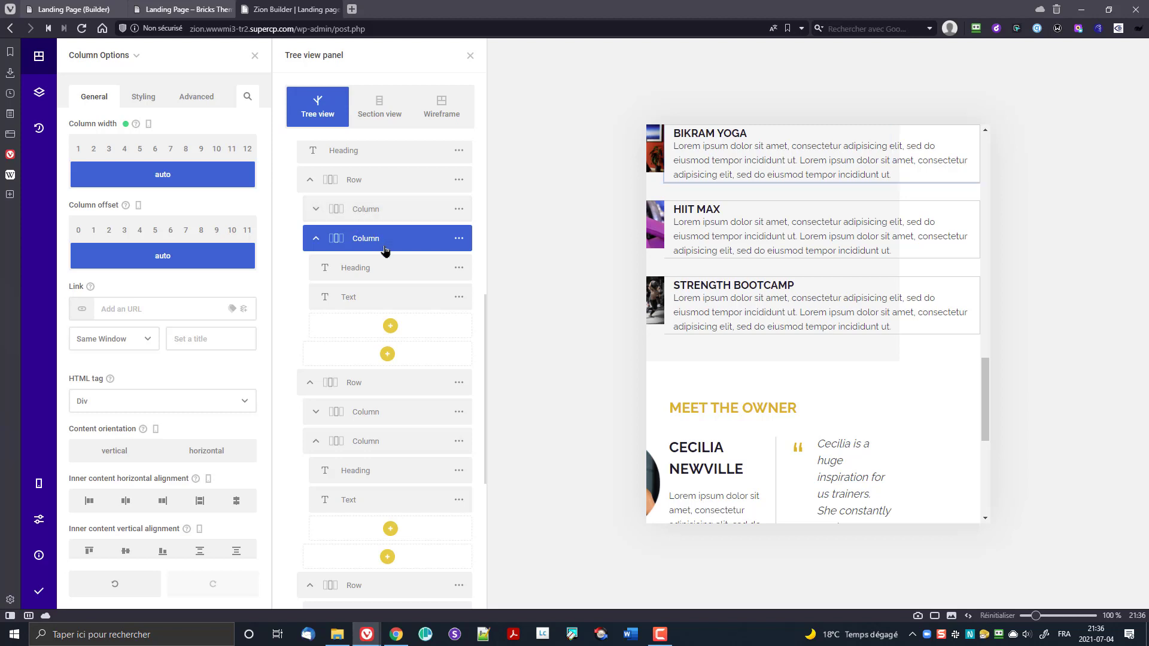
click(151, 106)
click(128, 147)
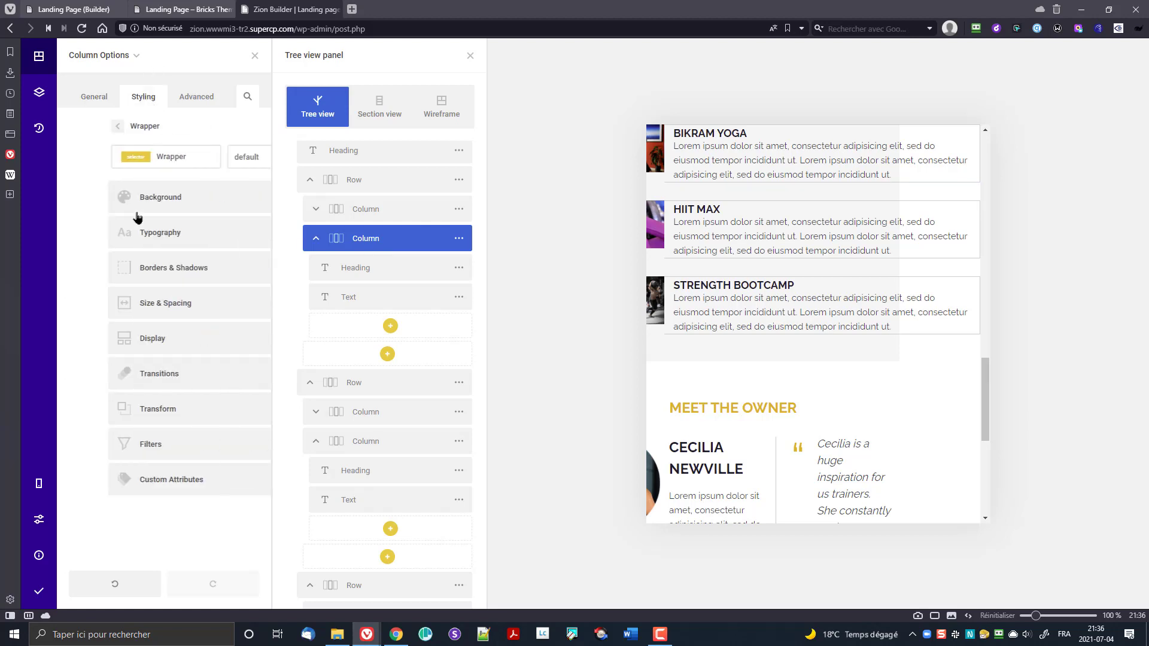
click(163, 305)
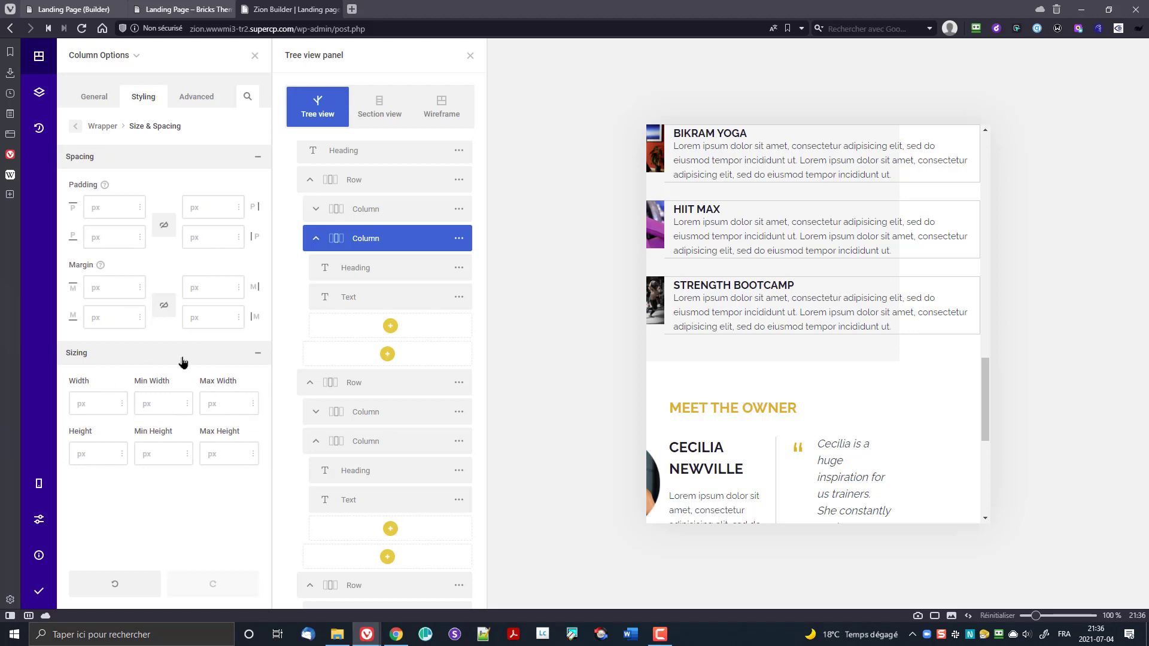
text(500)
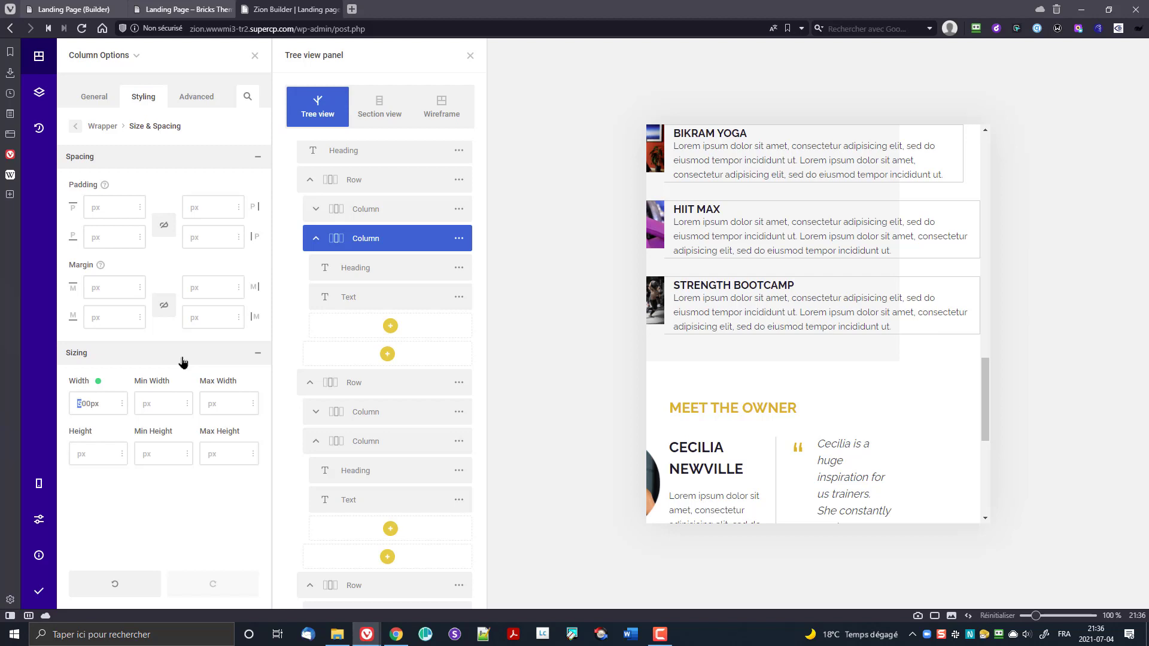
text(4)
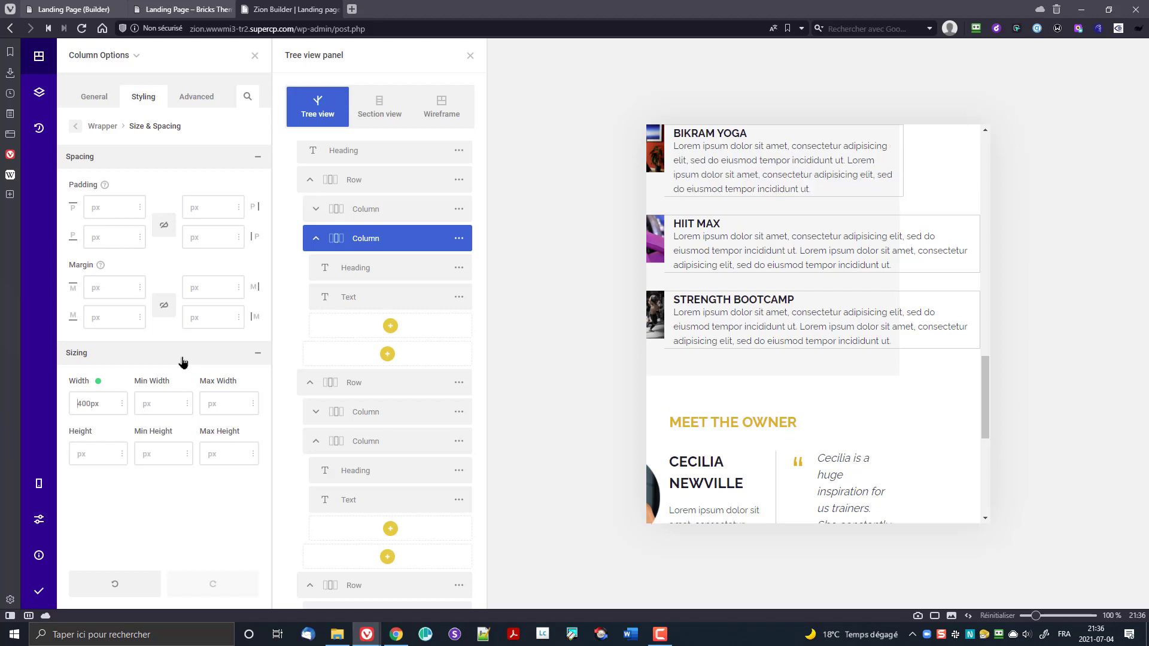
text(38)
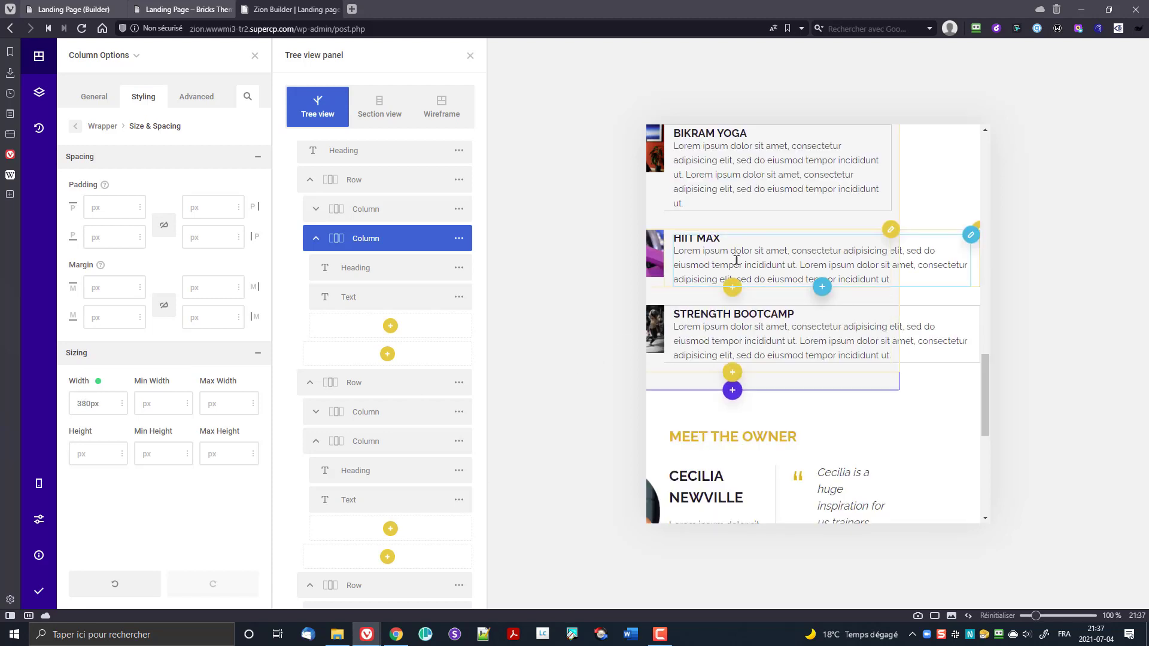
scroll(742, 259, up, 4)
scroll(830, 395, down, 2)
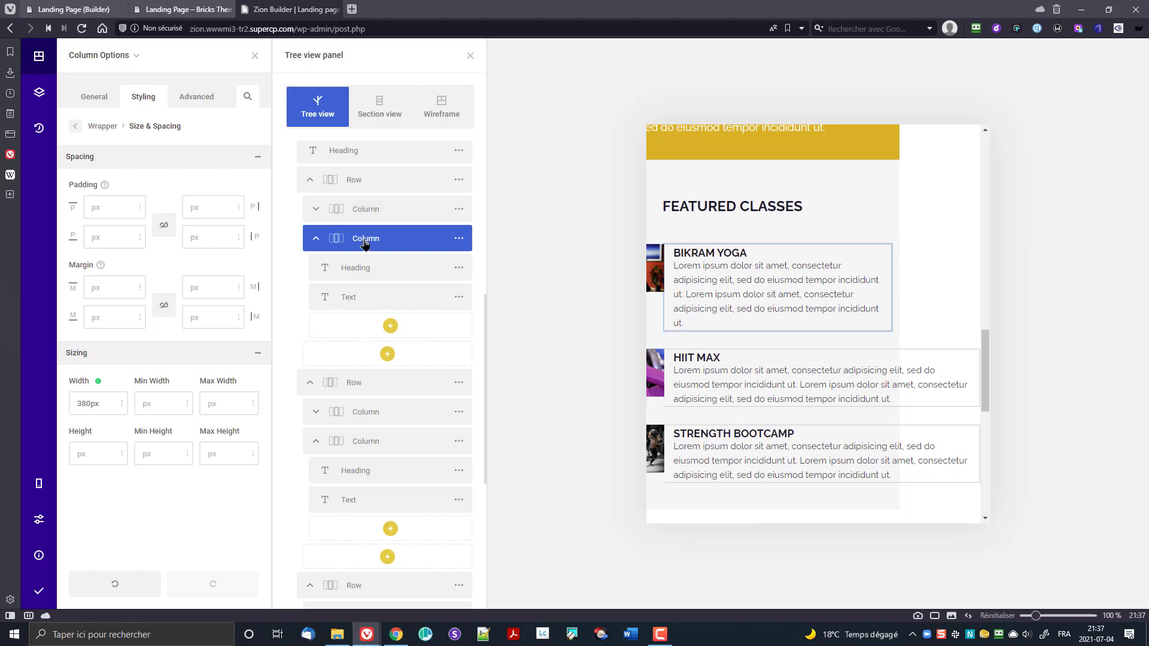
- Set the wrapper width of the column holding the HIIT Max heading and text to 380px
click(316, 240)
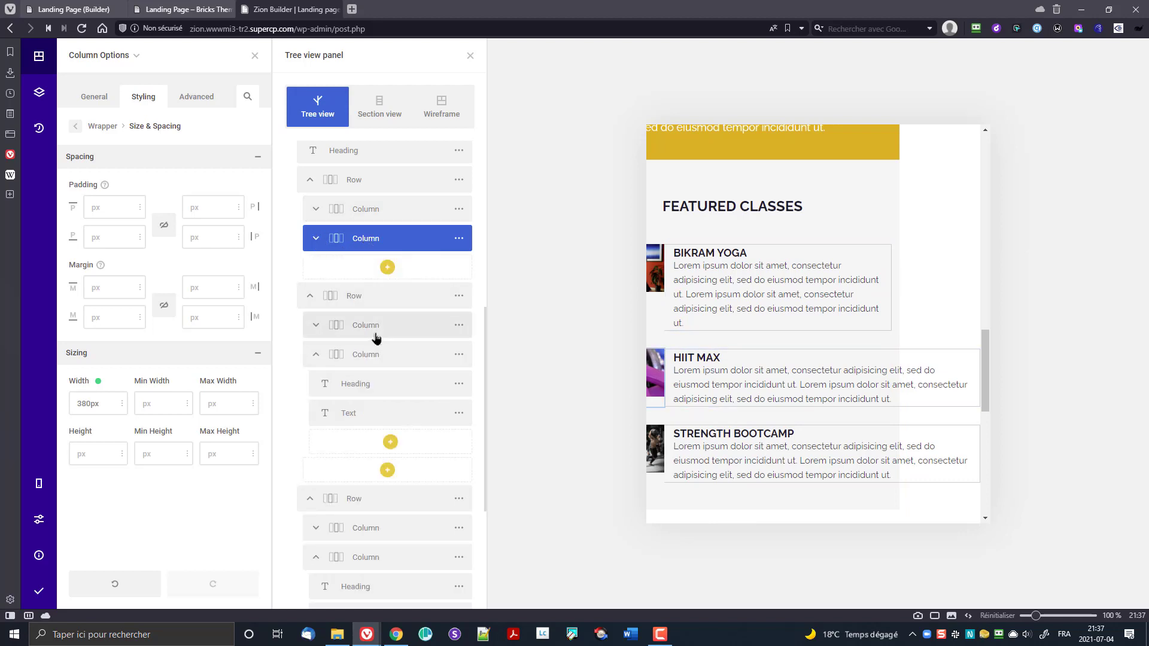
click(379, 358)
click(461, 356)
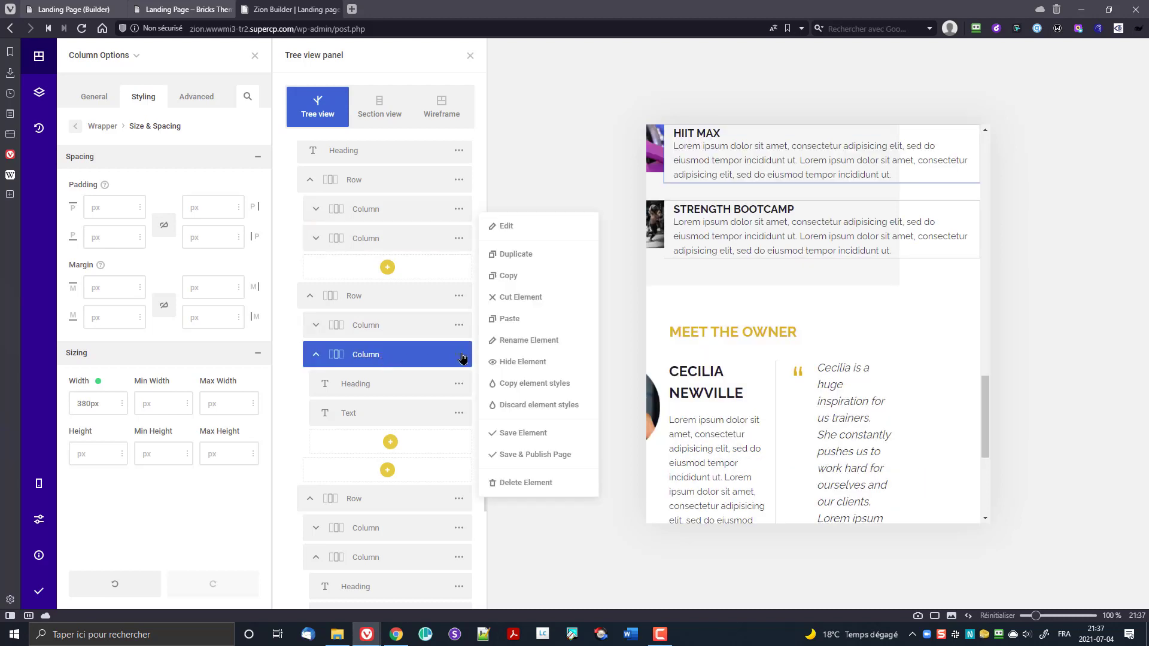
click(519, 227)
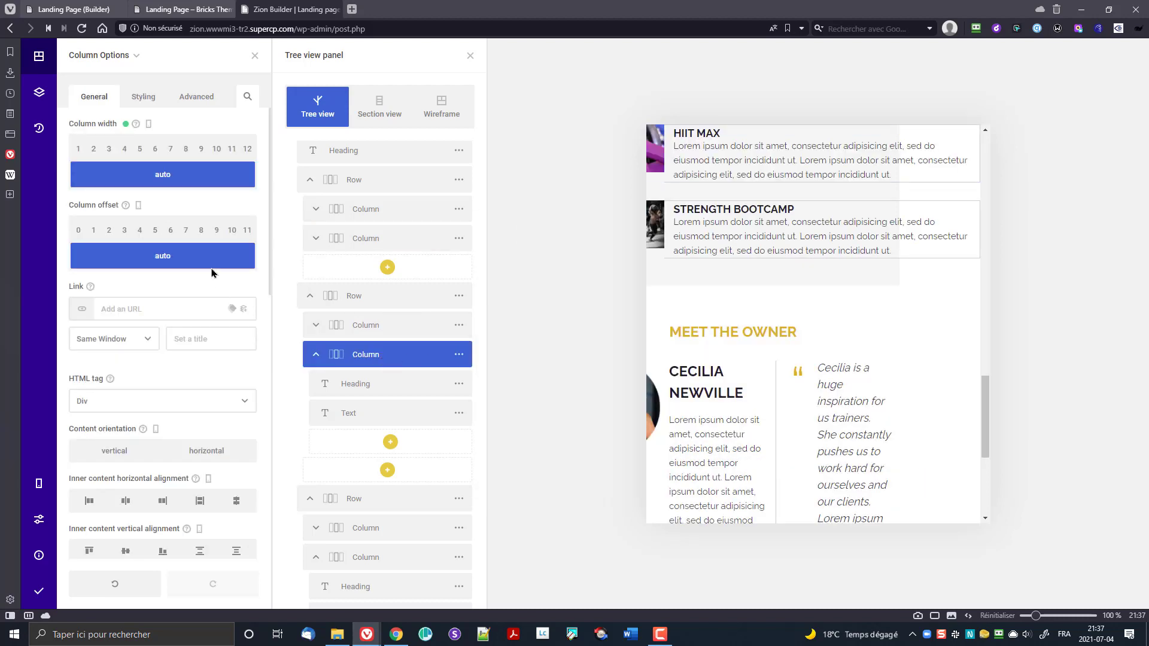
click(146, 97)
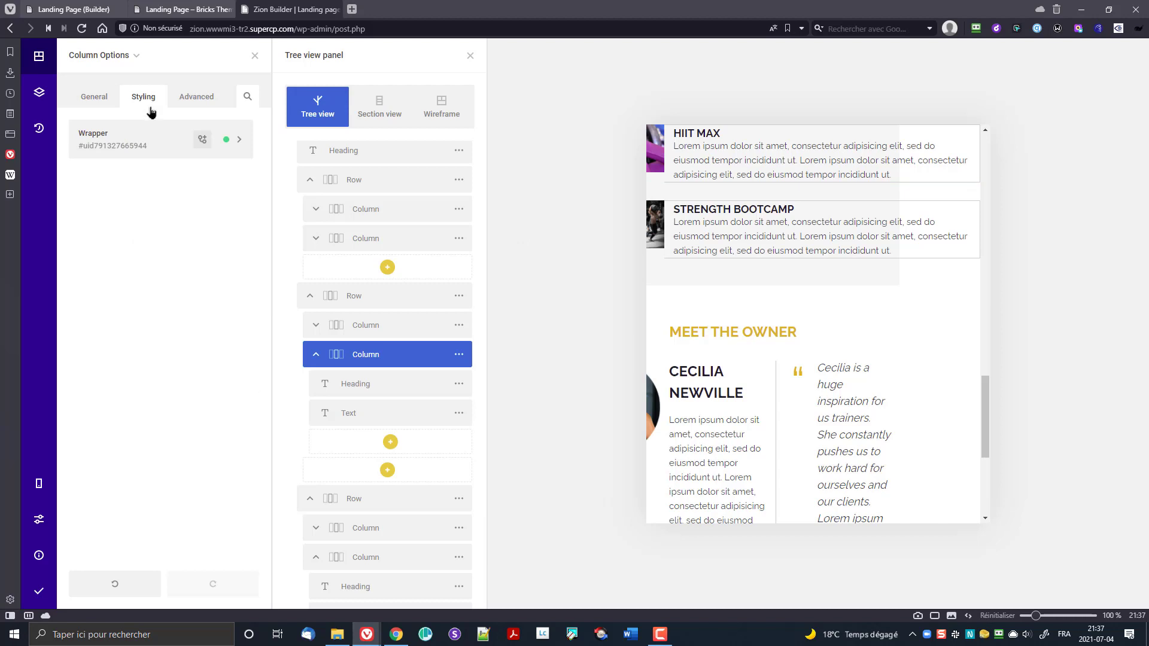
click(144, 160)
click(142, 303)
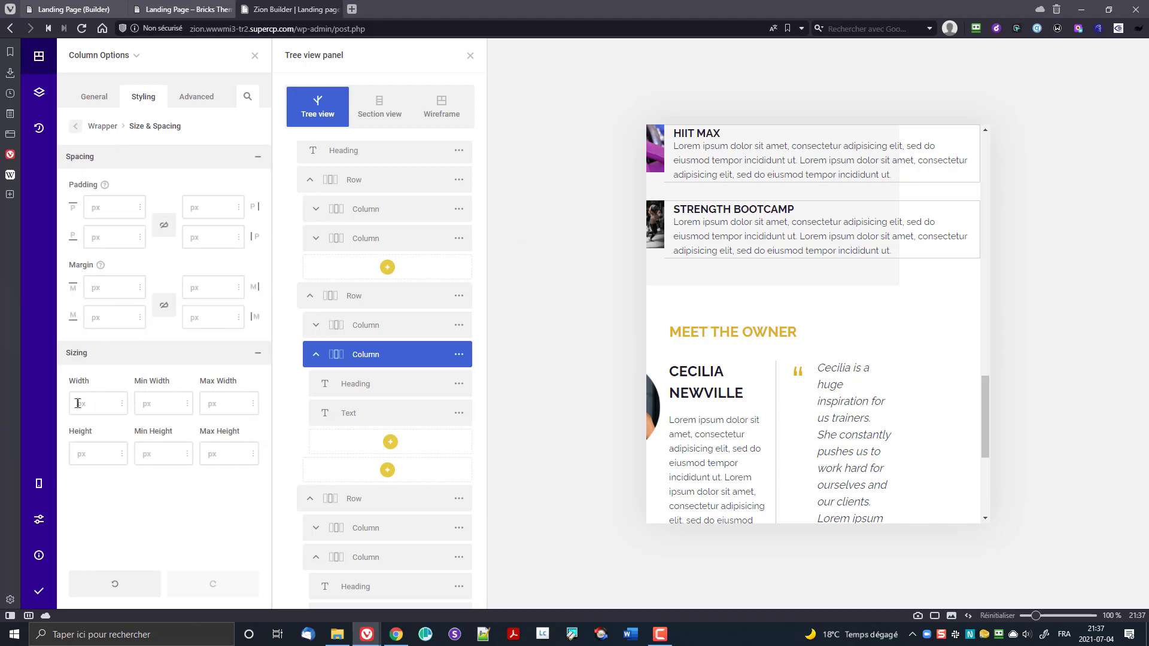
text(280)
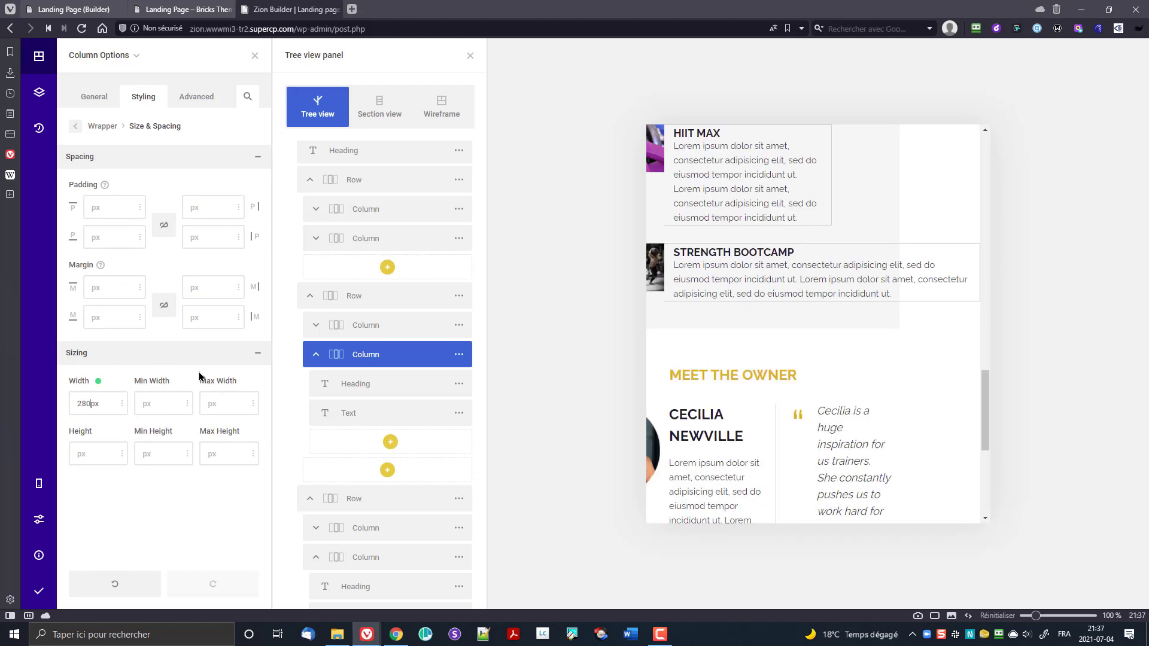
text(3)
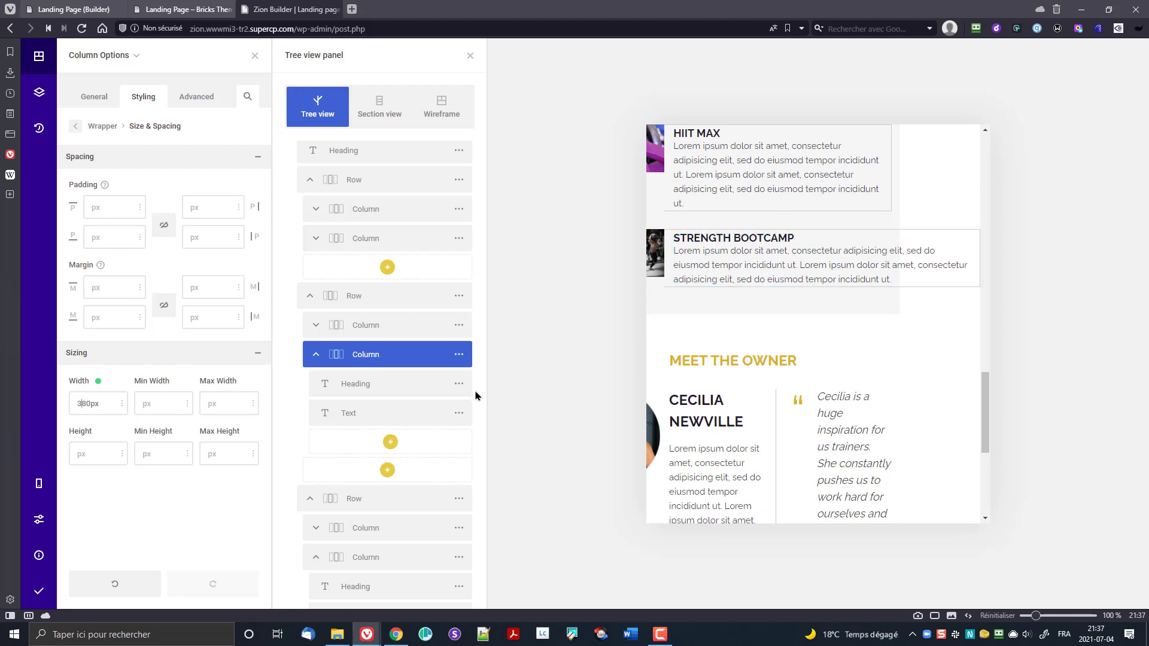
- Set the wrapper width of the Strength Bootcamp text column to 380px and review the Featured Classes section
click(385, 554)
click(458, 515)
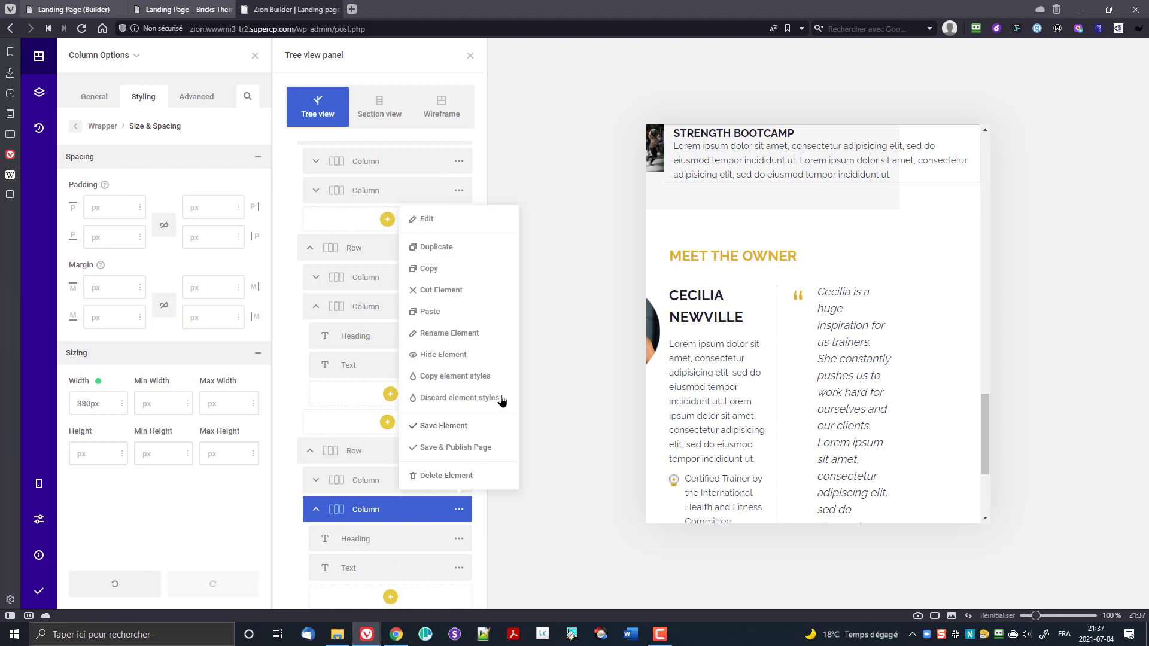
click(430, 226)
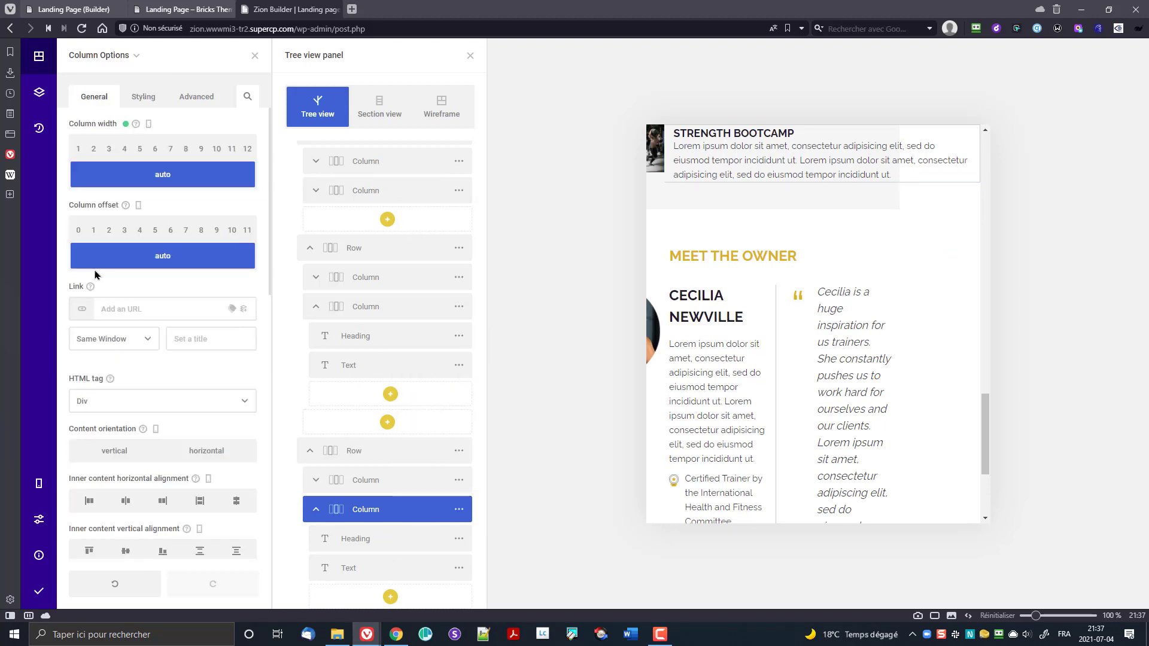
click(144, 97)
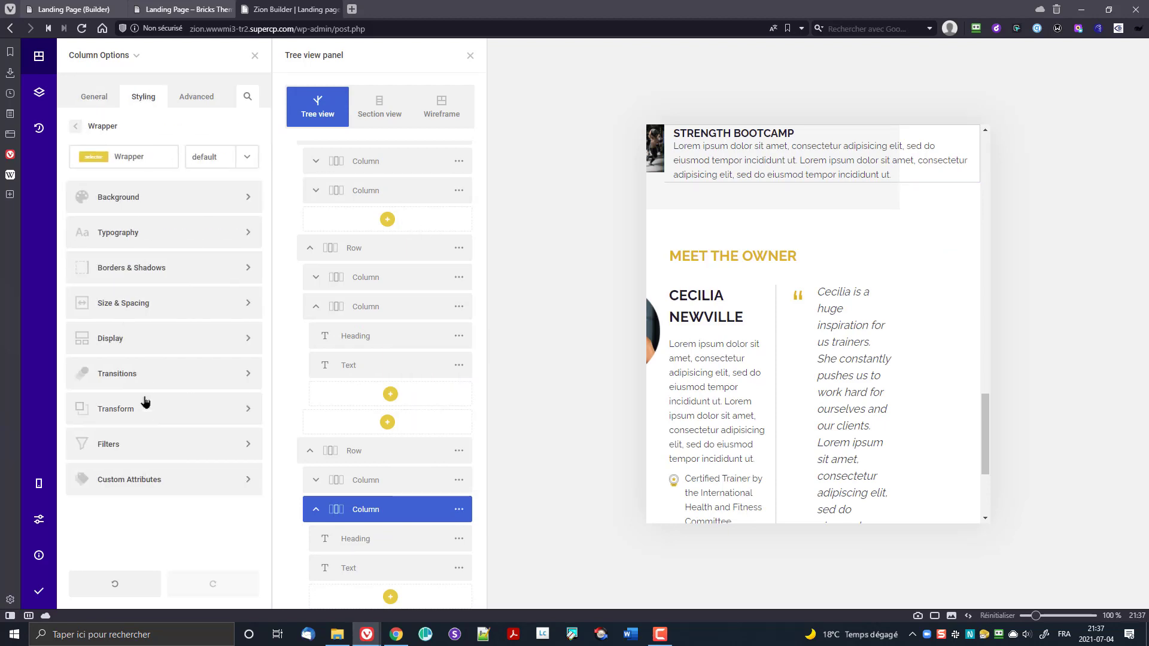
click(133, 314)
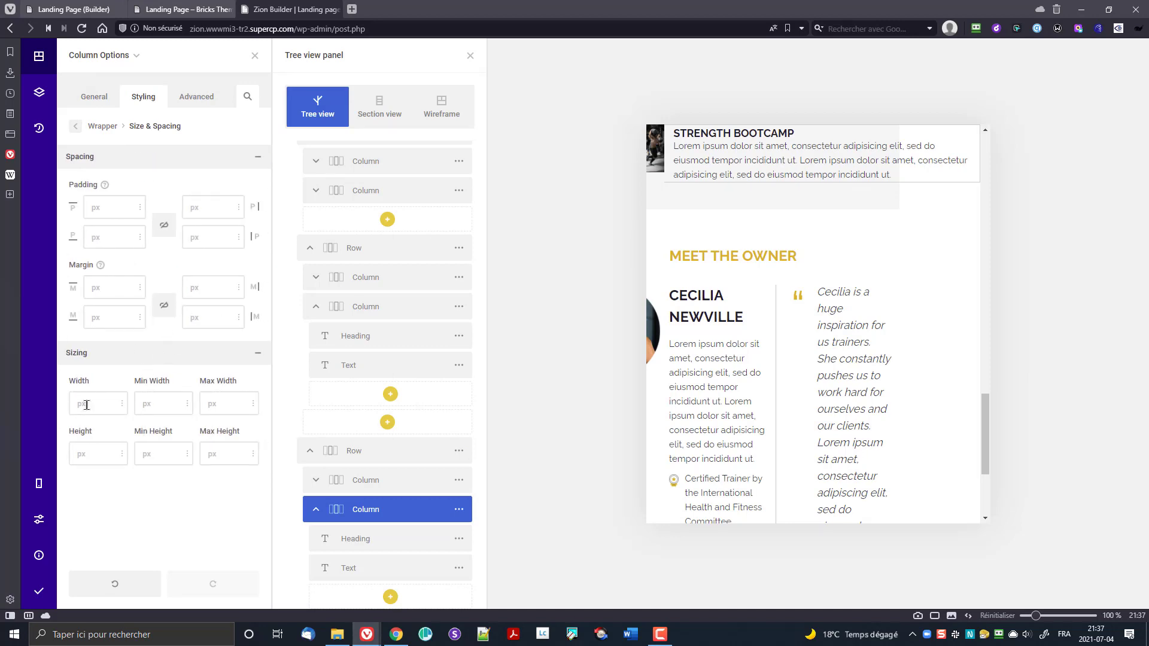
text(380)
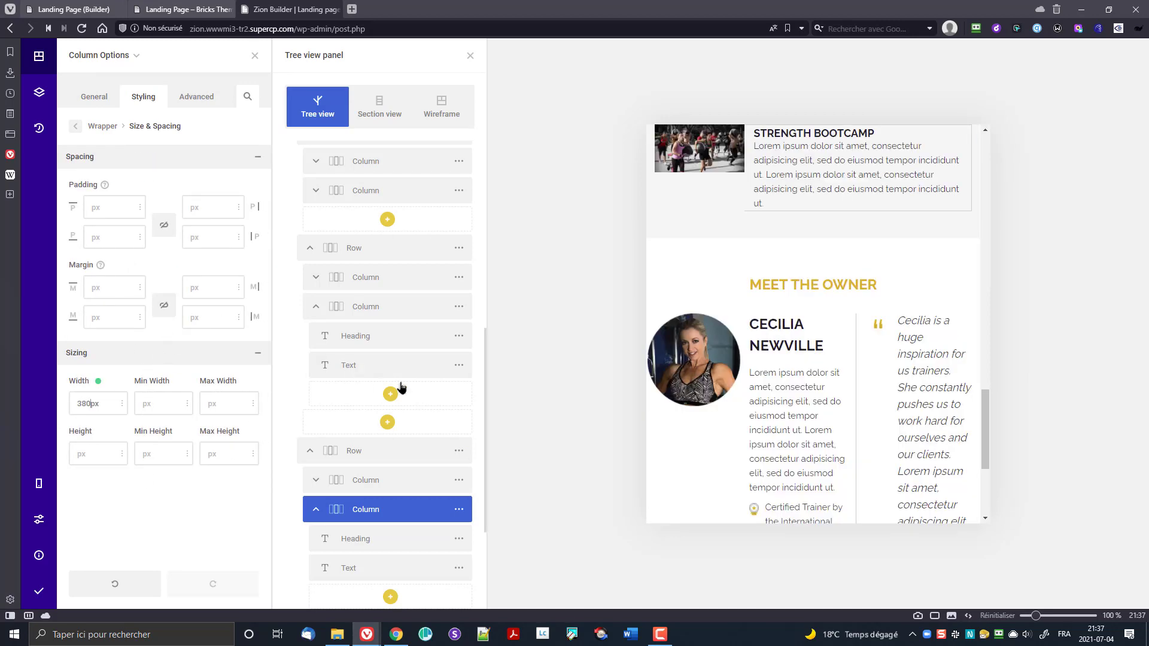
scroll(742, 305, up, 3)
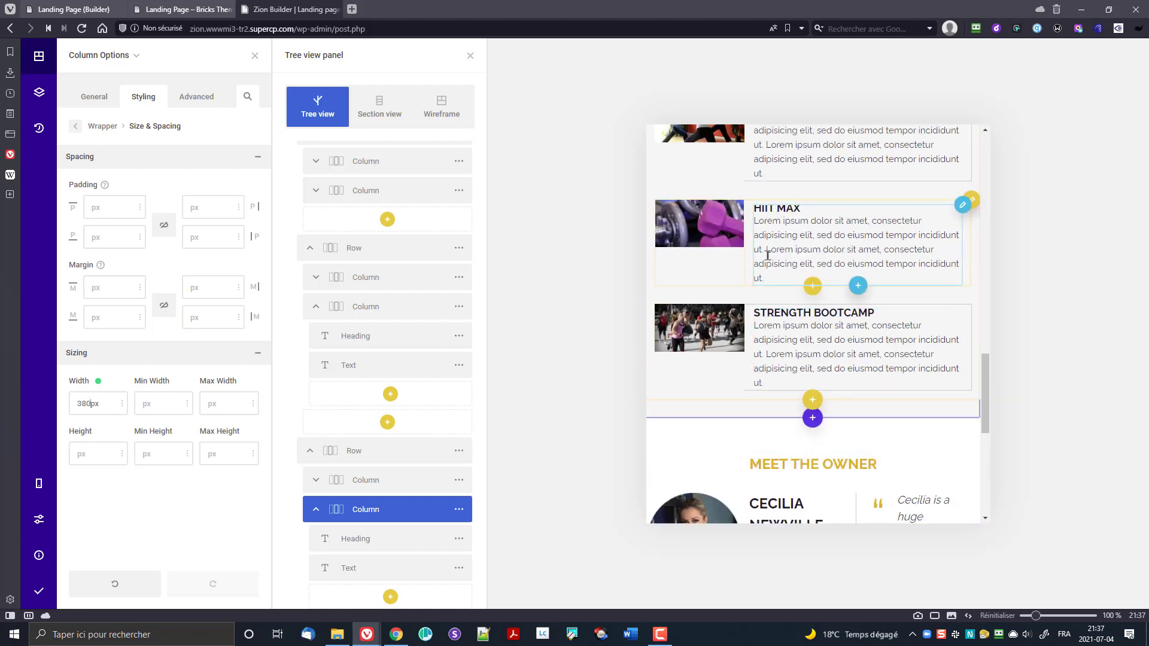
scroll(757, 264, up, 3)
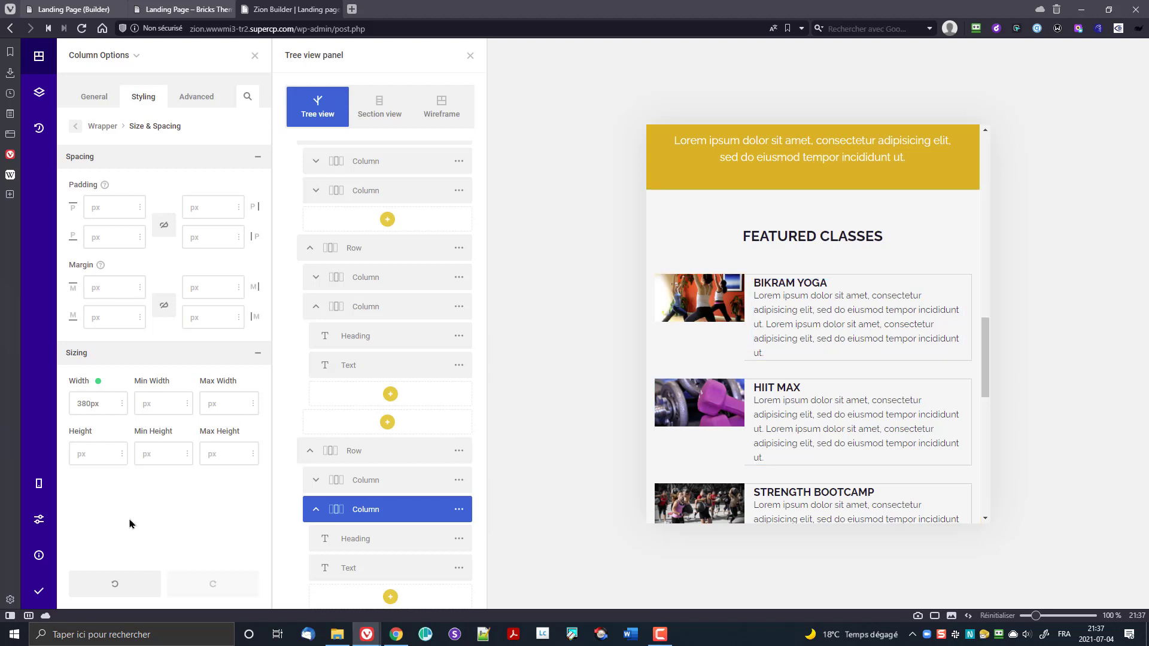
- Undo the recent wrapper width changes on the Strength Bootcamp text column and review the Featured Classes section
click(117, 587)
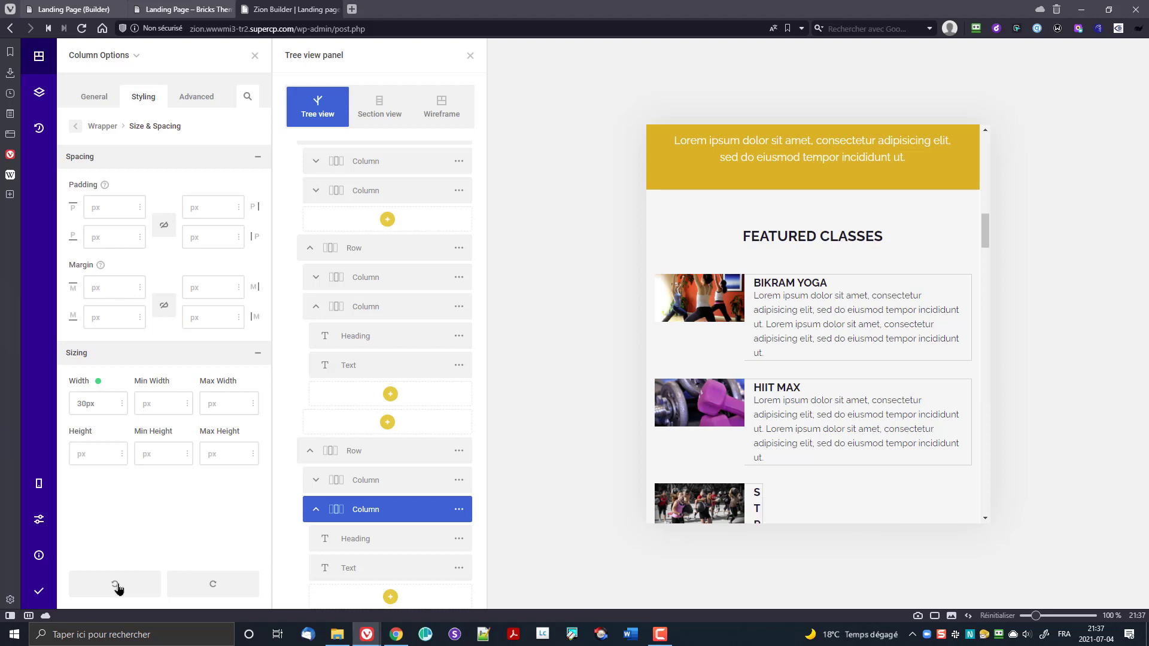
click(117, 586)
click(117, 587)
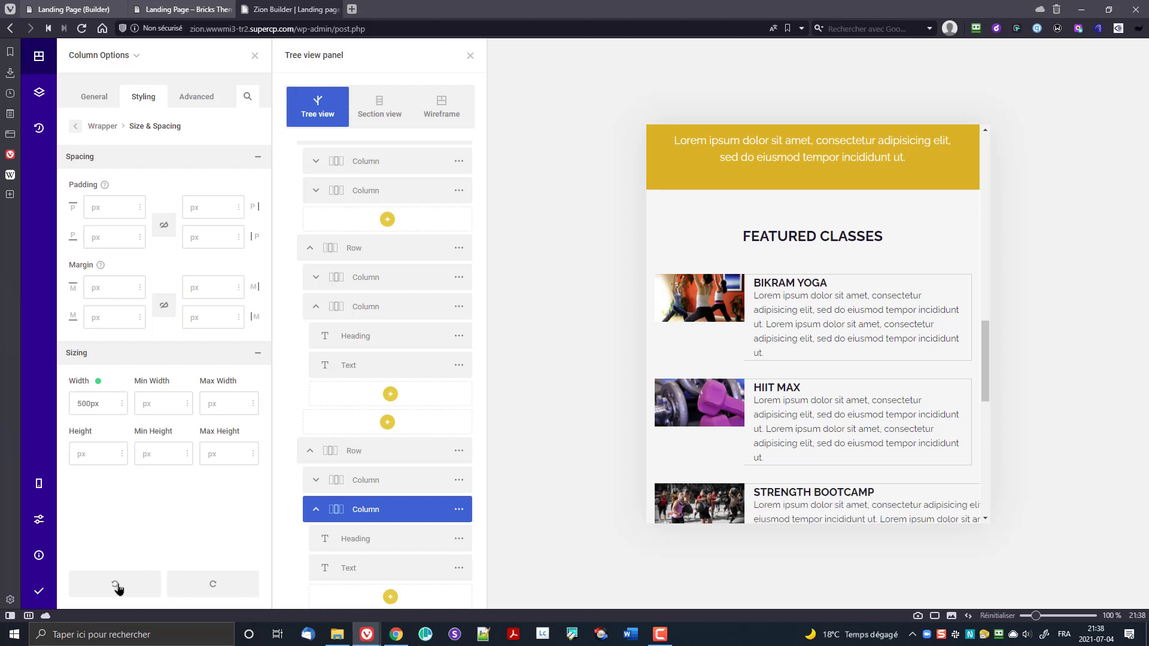
click(116, 587)
click(117, 587)
click(117, 586)
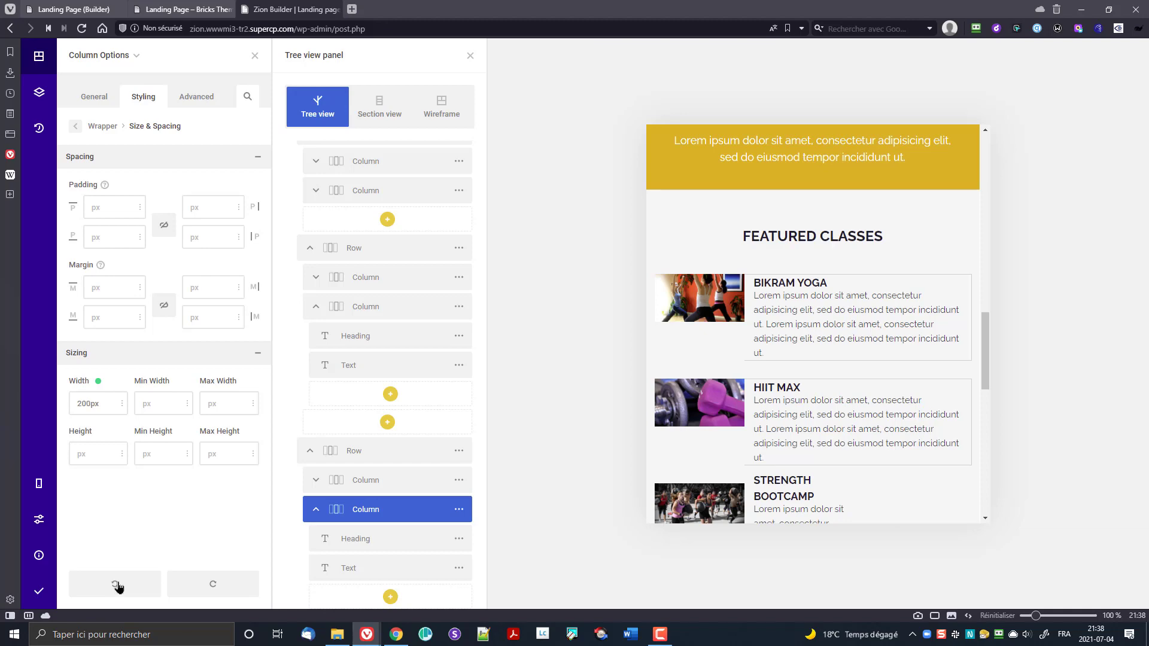
scroll(918, 390, down, 3)
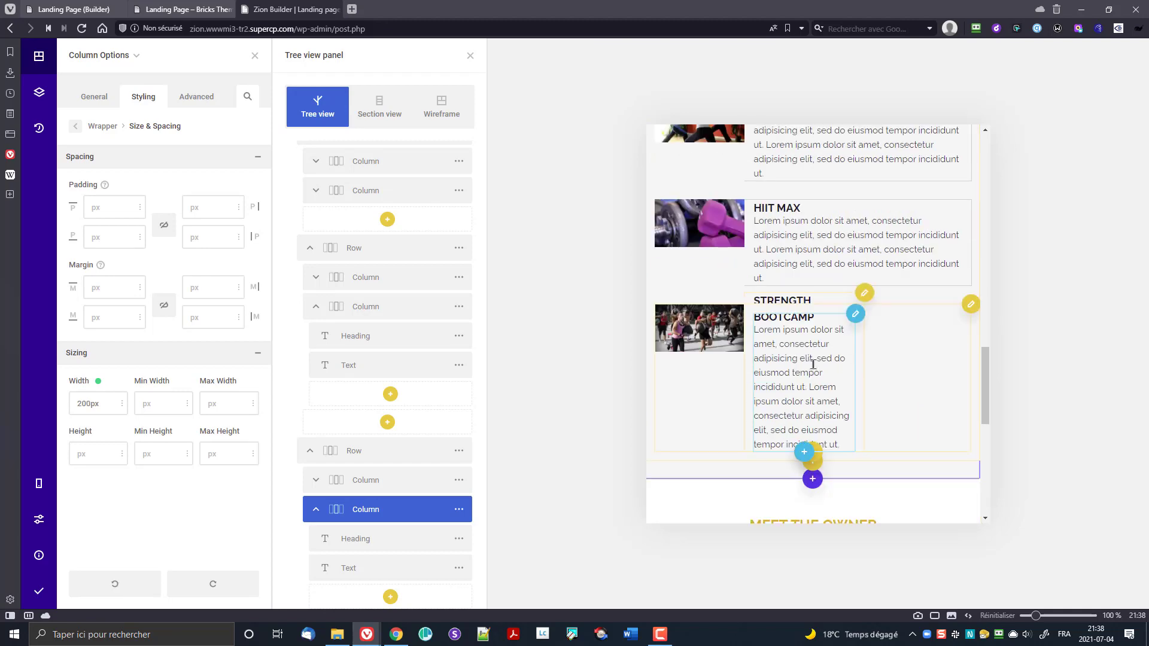
scroll(802, 335, up, 3)
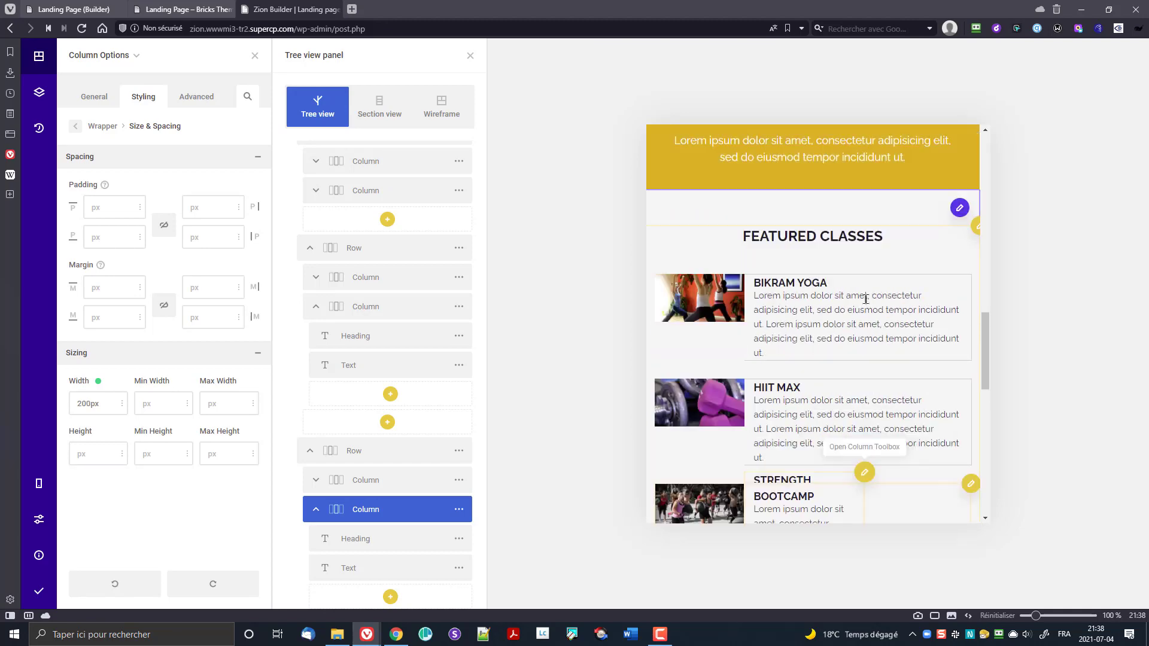
- Set the content orientation of the Bikram Yoga row to vertical so its image stacks above the text
click(800, 328)
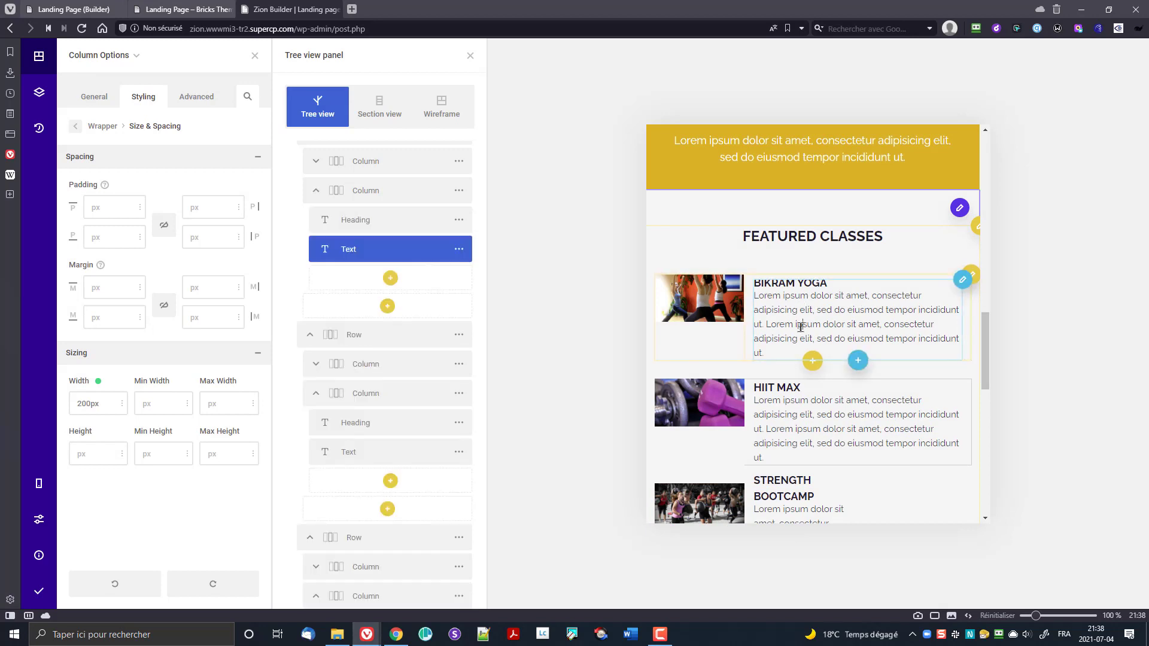
click(361, 192)
scroll(375, 308, up, 2)
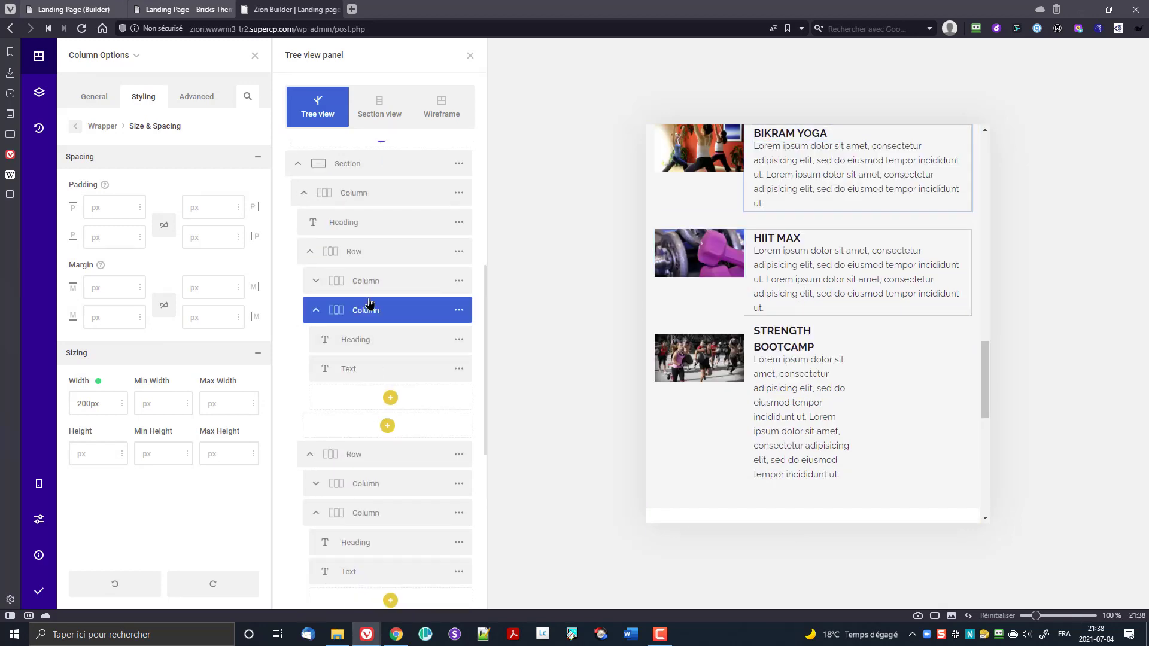
click(363, 256)
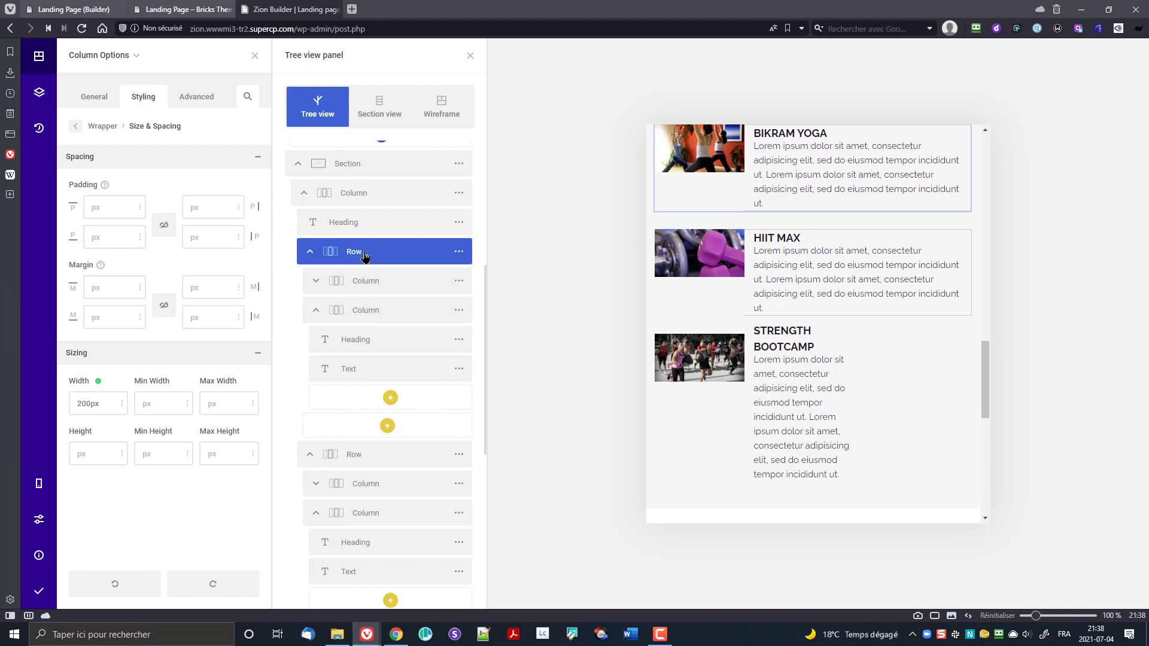
click(458, 251)
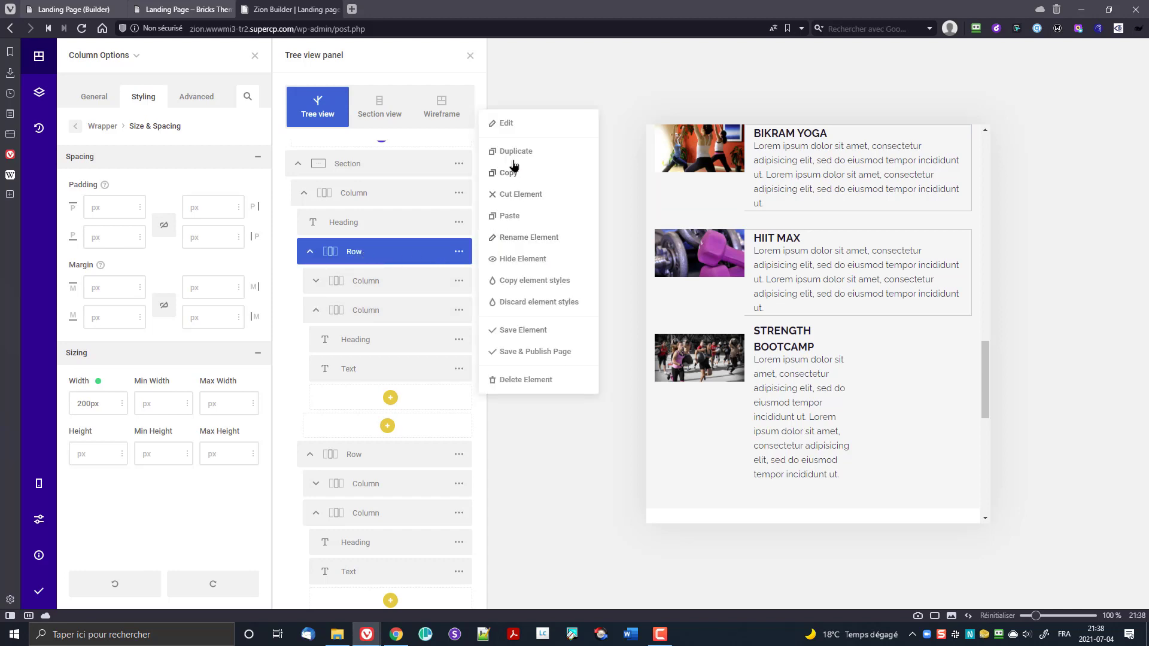
click(516, 128)
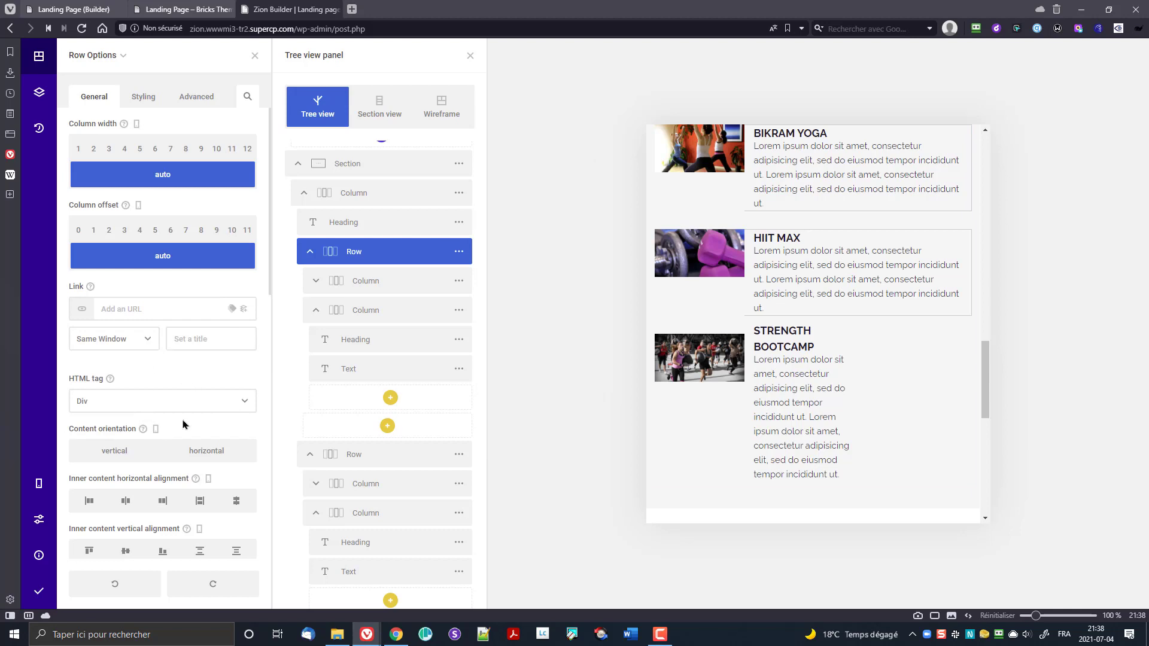
click(120, 455)
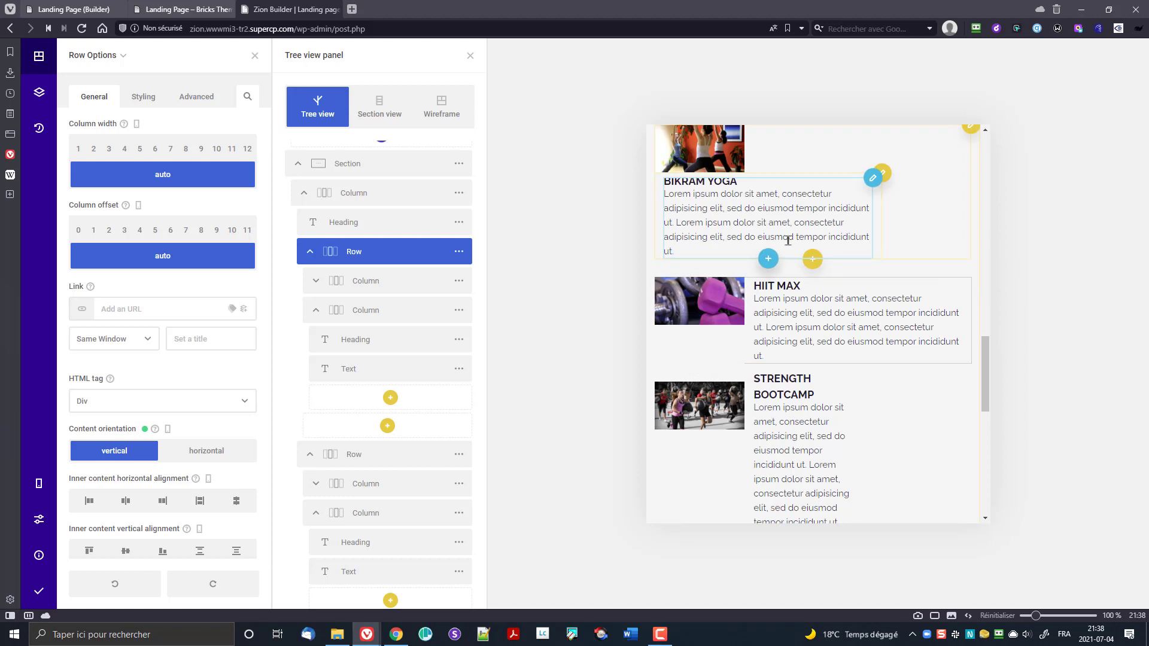
scroll(795, 235, up, 3)
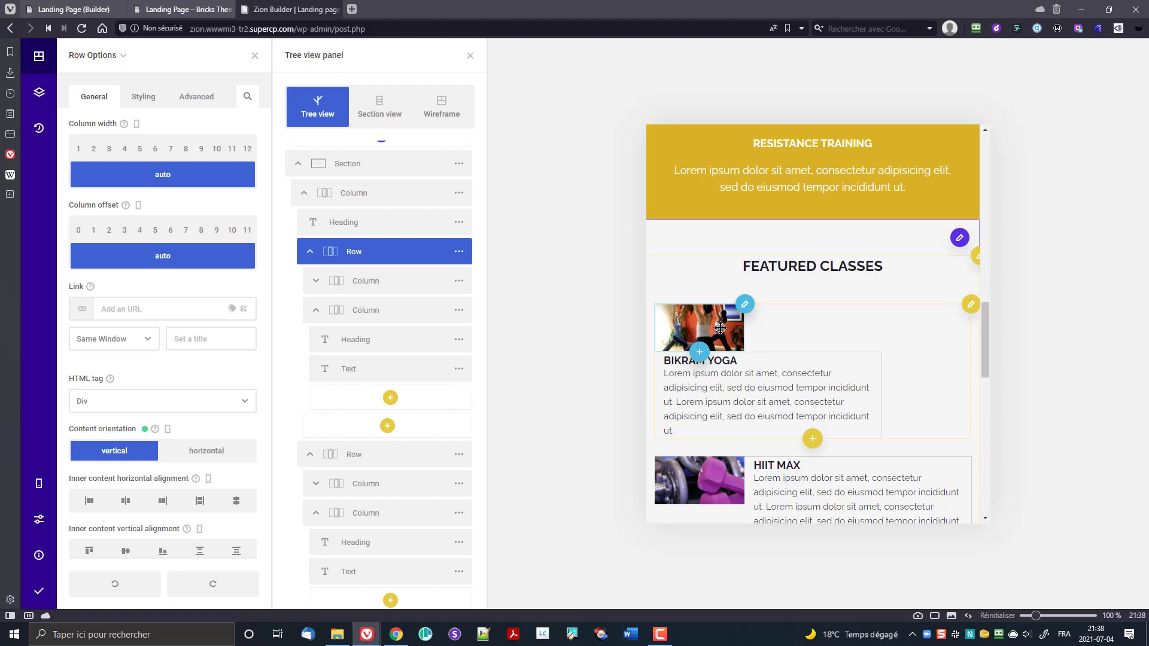
- Set the wrapper width of the Bikram Yoga row to 100%
click(363, 292)
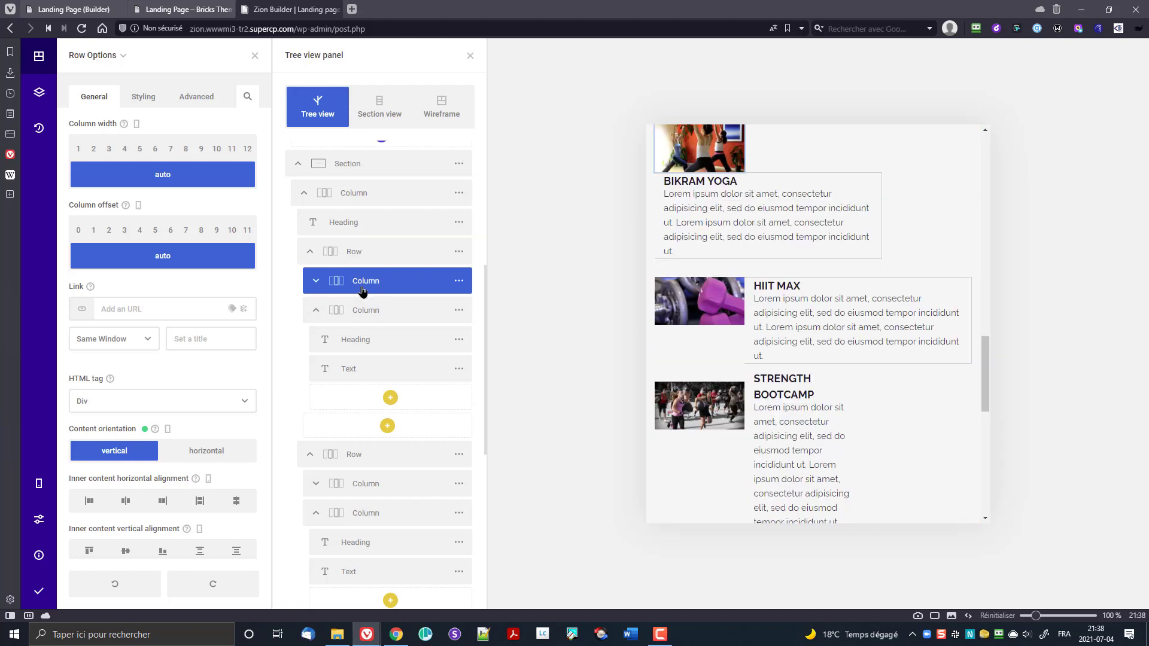
click(155, 96)
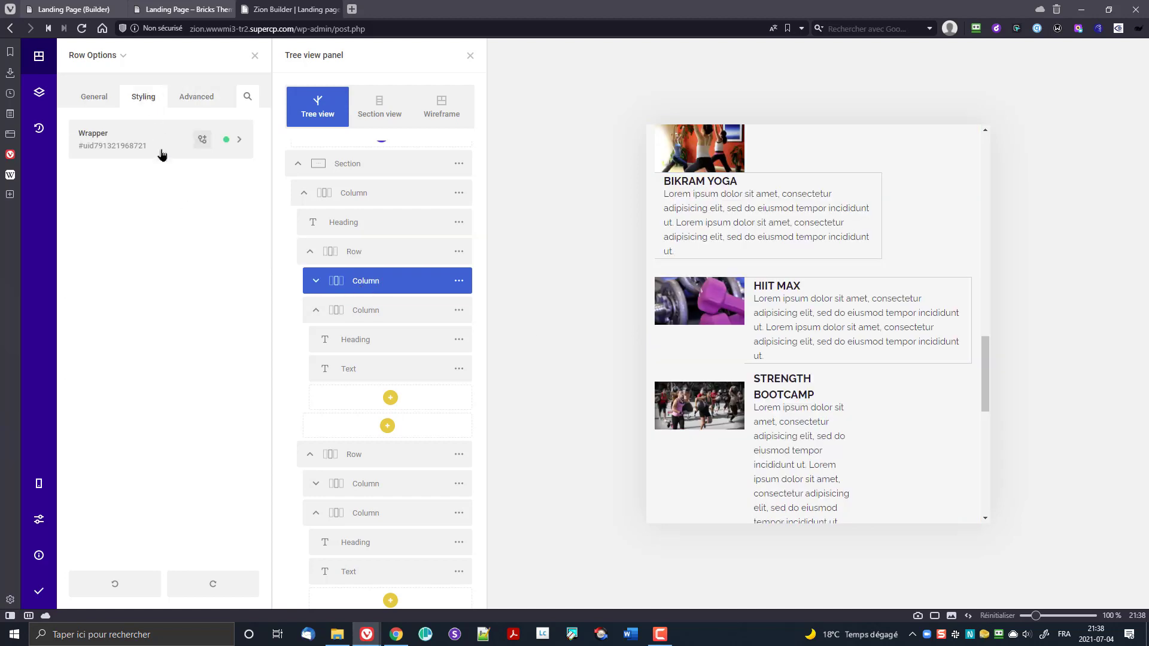
click(142, 148)
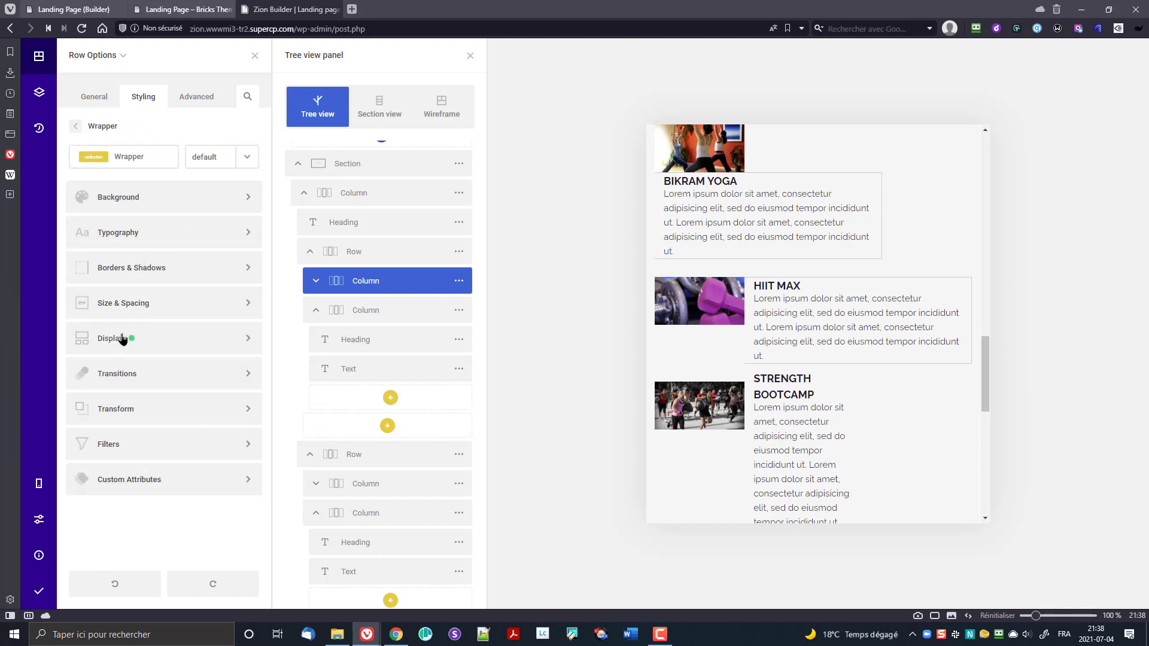
click(122, 306)
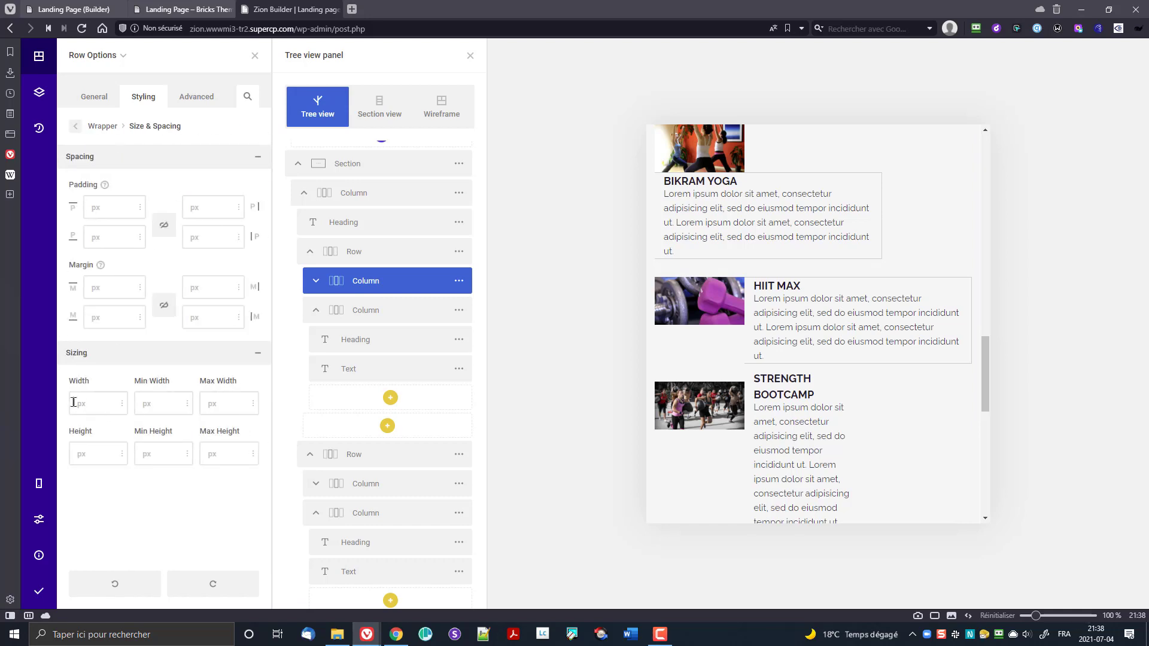
click(73, 402)
text(0)
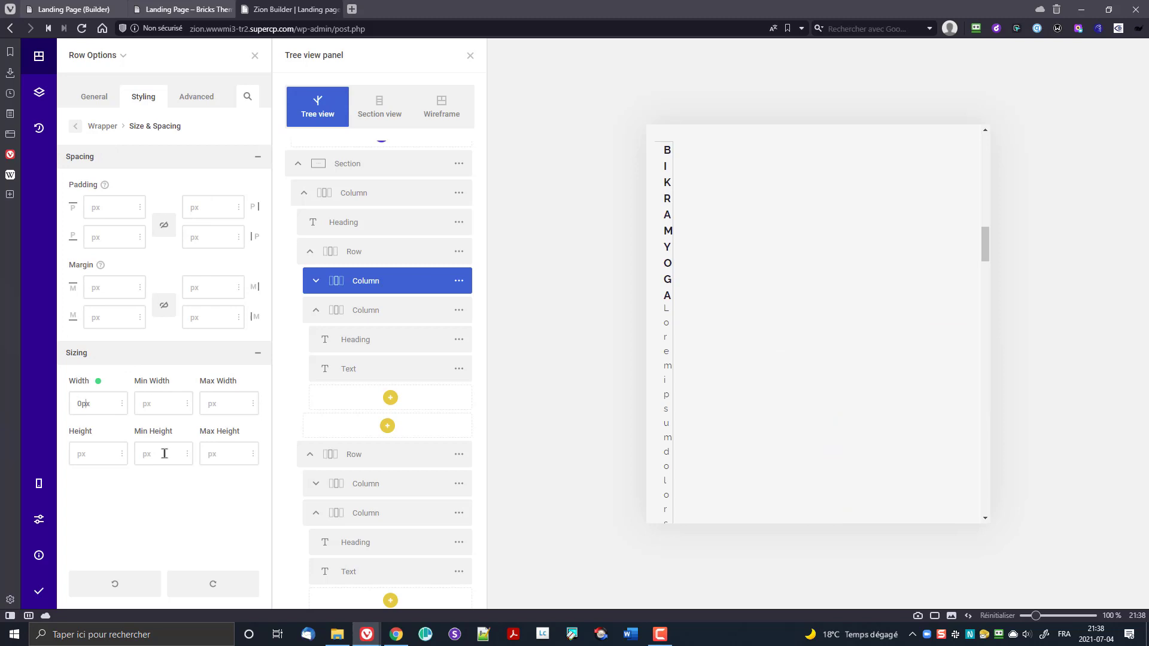
text(10)
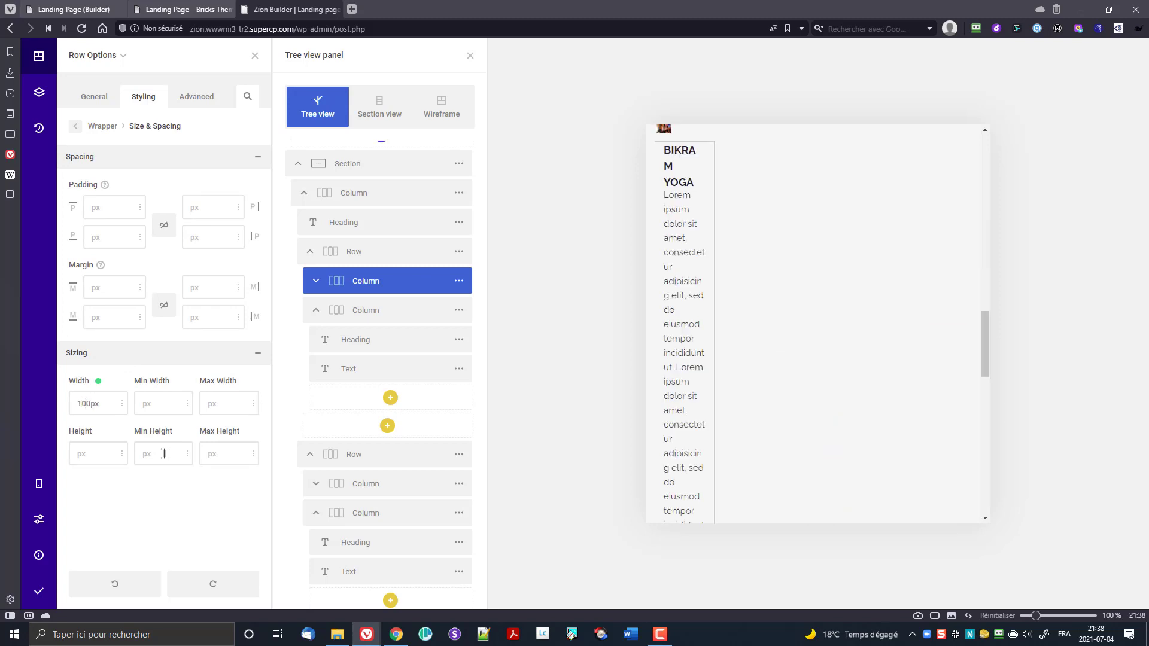
click(122, 404)
click(100, 520)
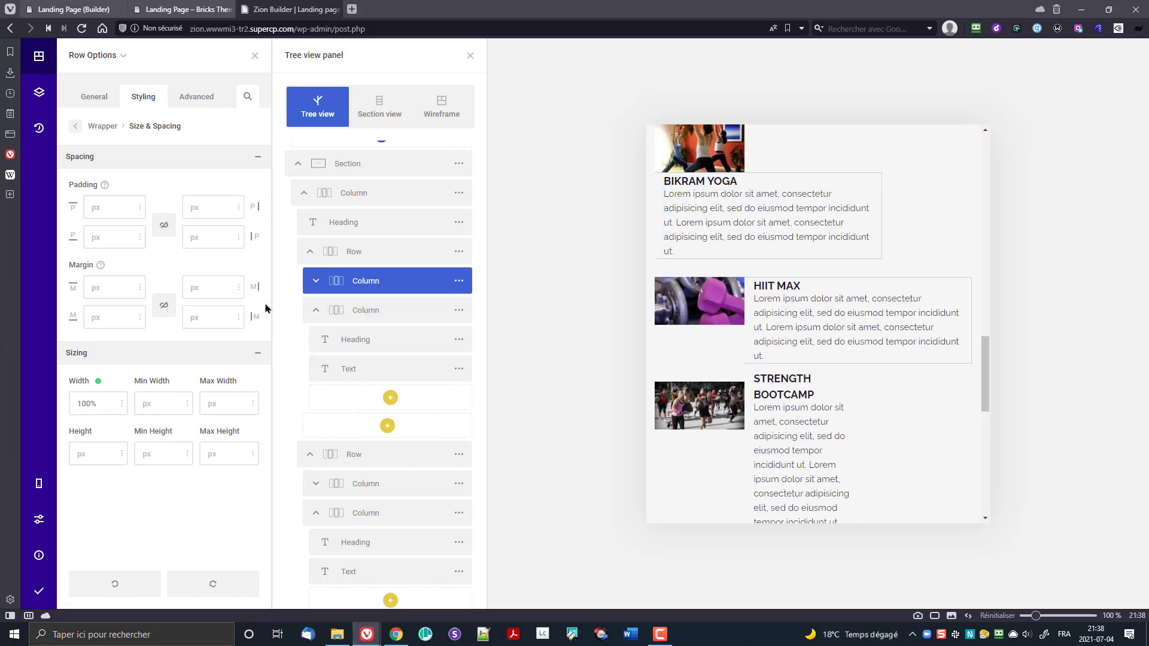
- Try a width of 100% in the image styles of the Bikram Yoga image, and clear the width setting
click(315, 282)
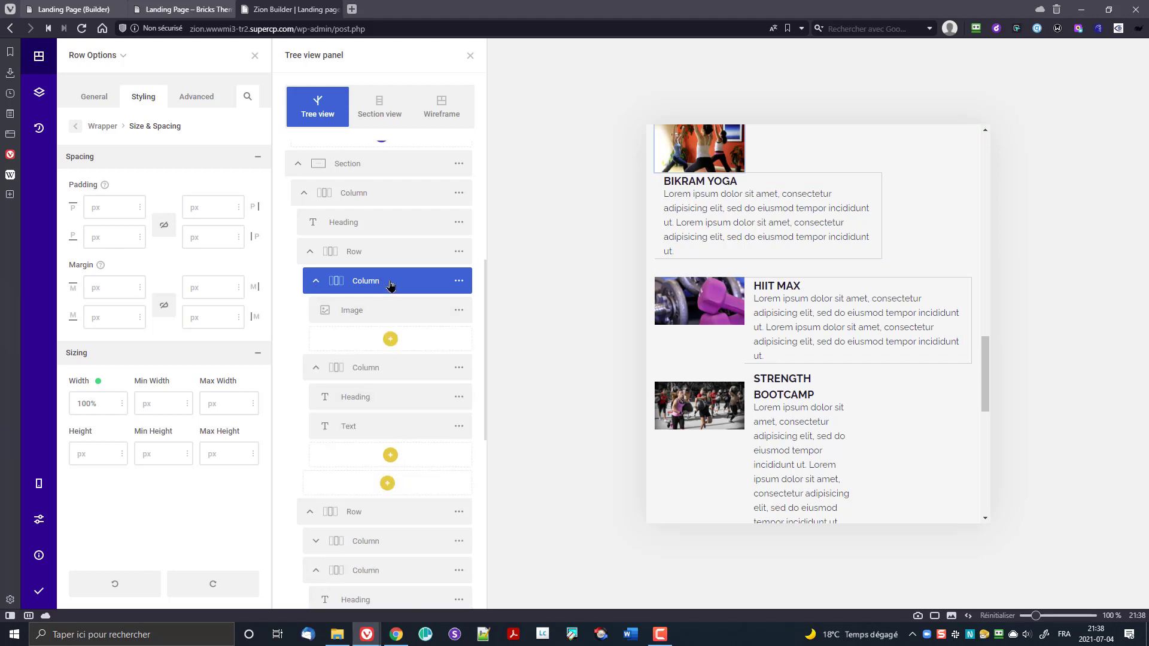
scroll(880, 275, up, 2)
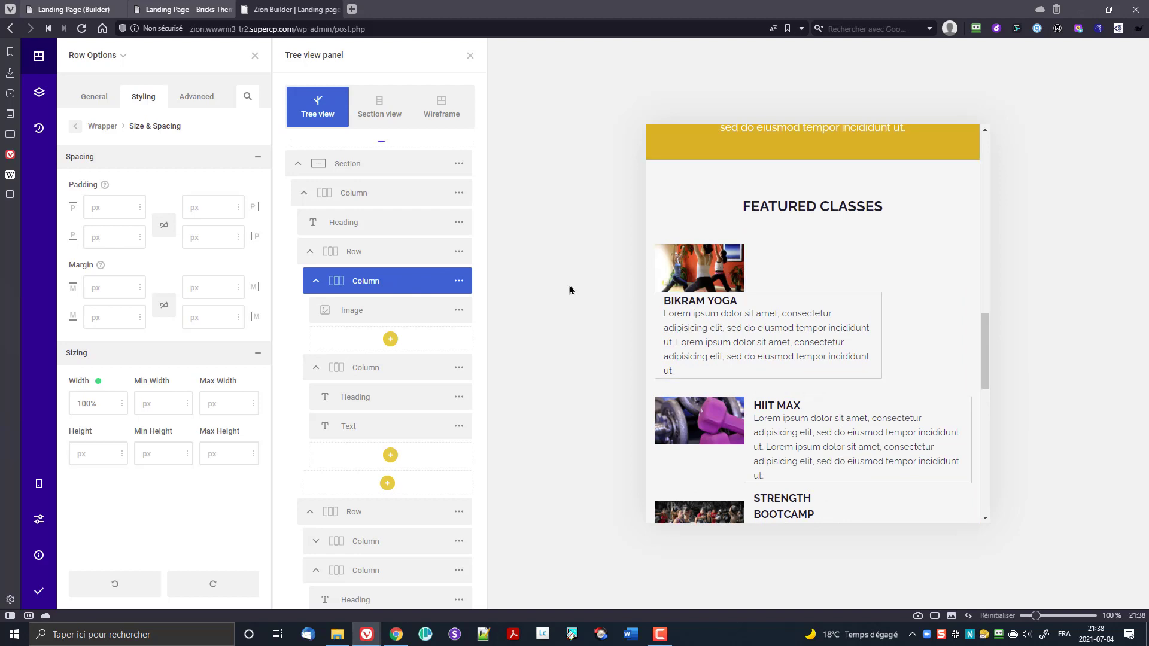
click(359, 315)
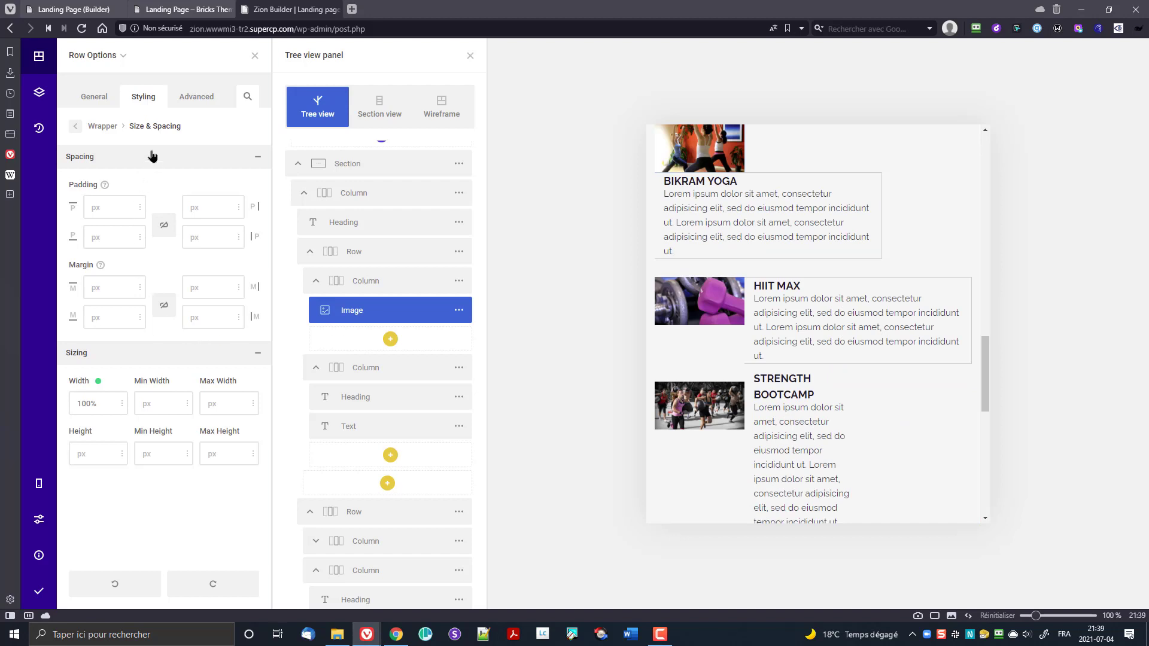
click(458, 310)
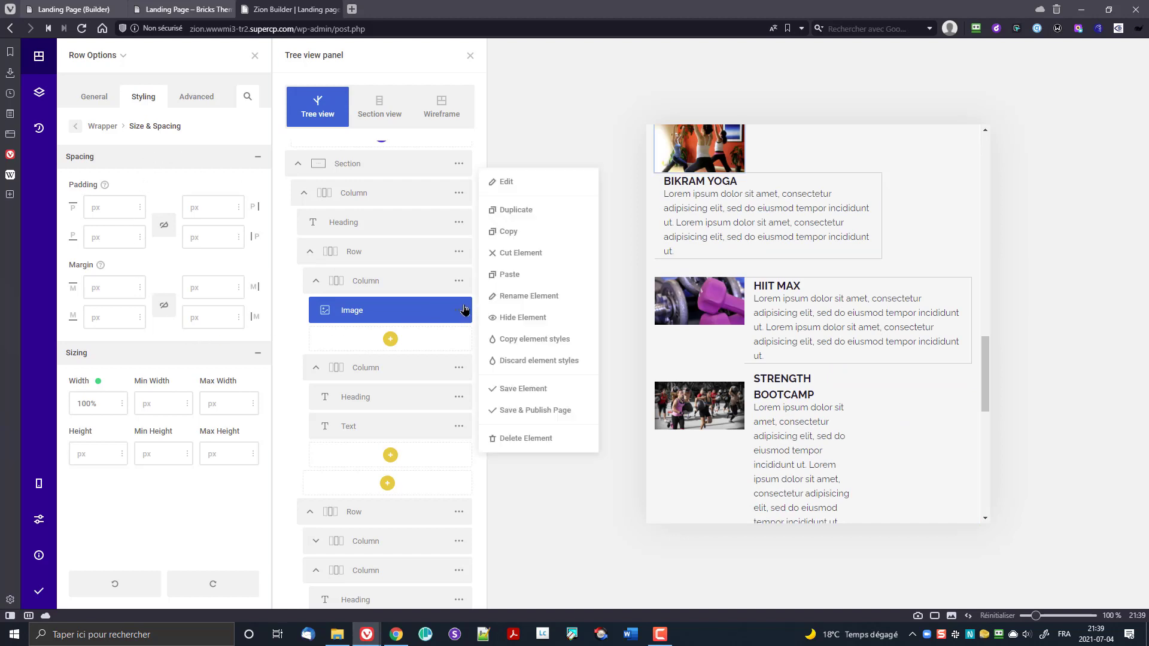
click(509, 184)
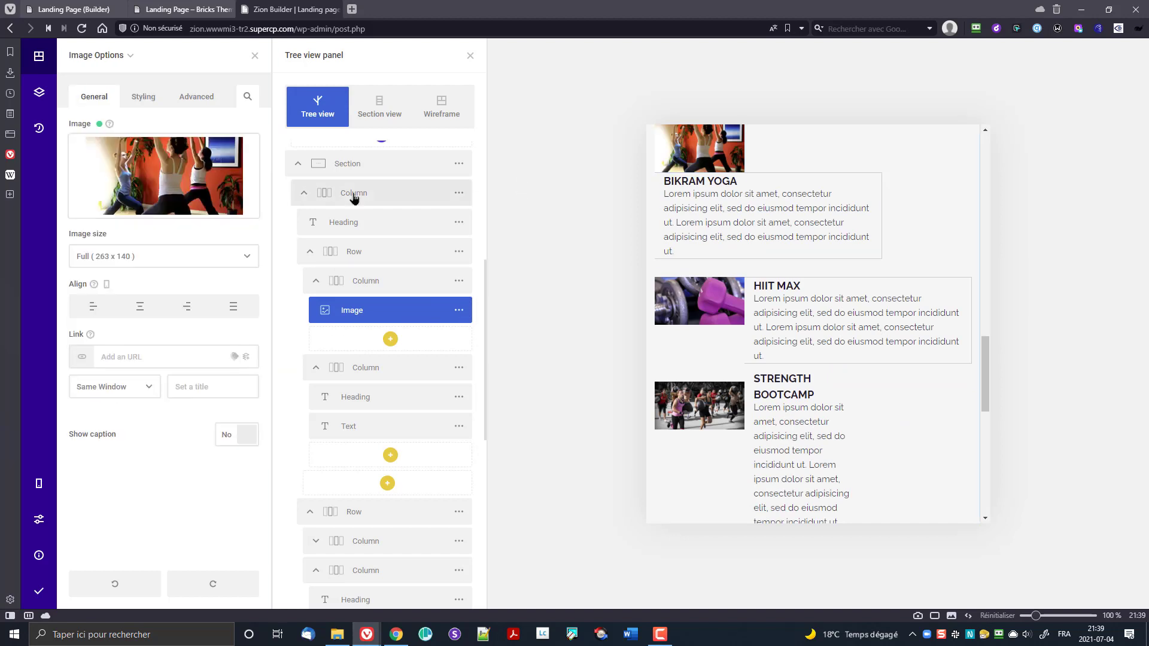
click(142, 98)
click(153, 234)
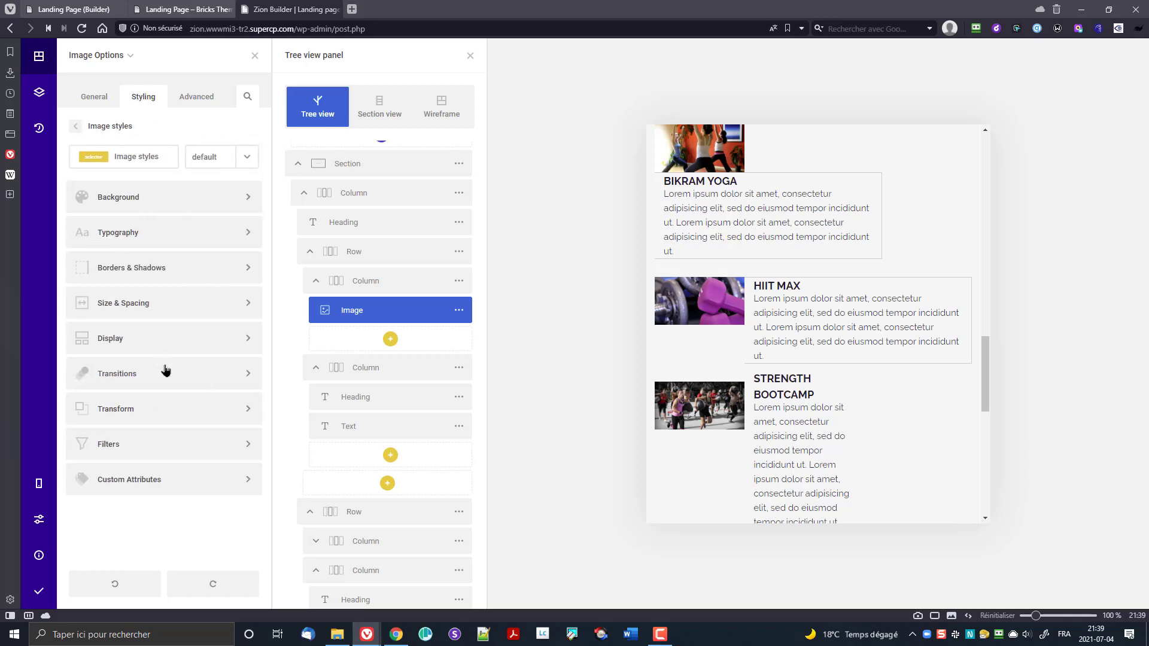
click(165, 304)
click(120, 411)
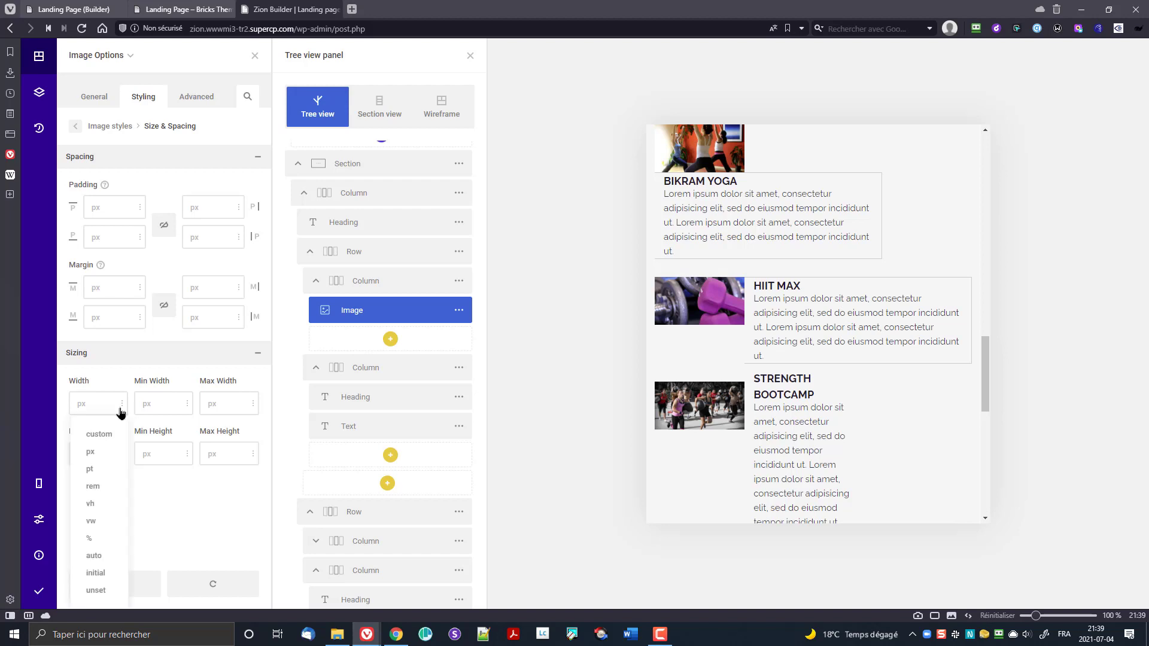
click(98, 541)
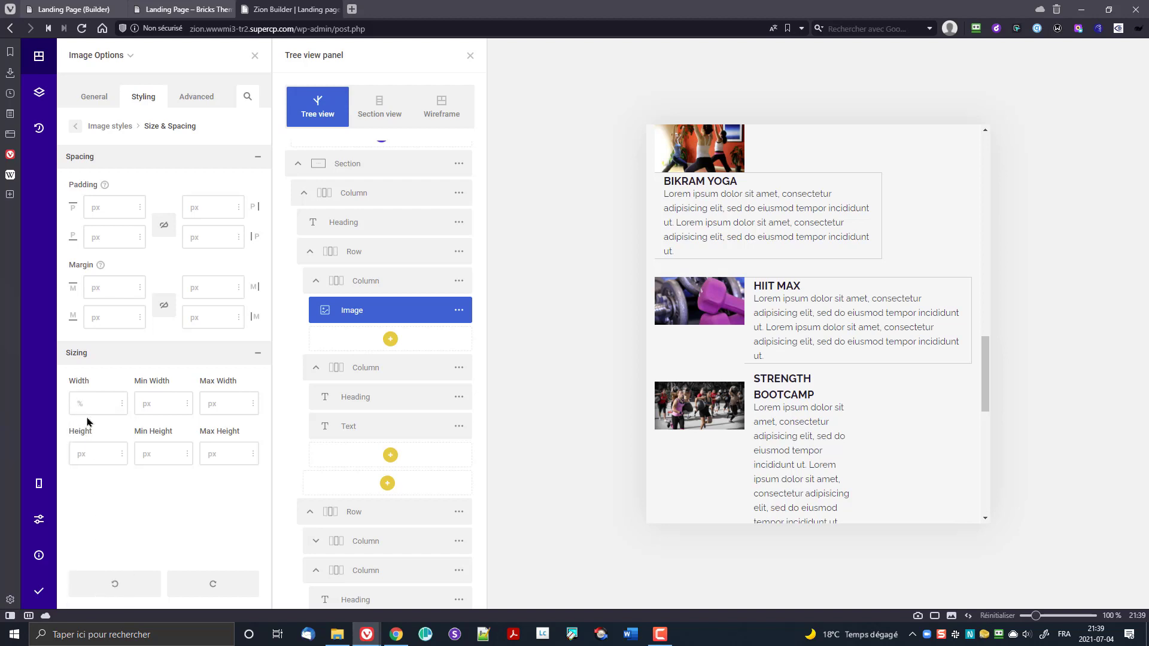
text(100)
click(98, 380)
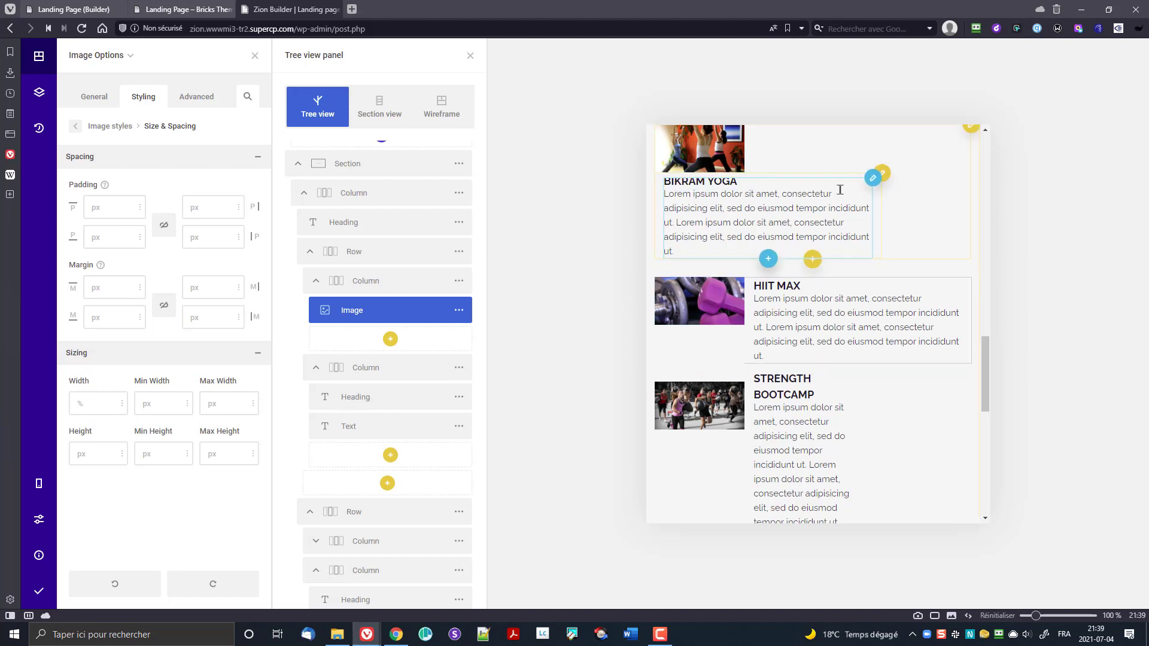
scroll(874, 239, up, 2)
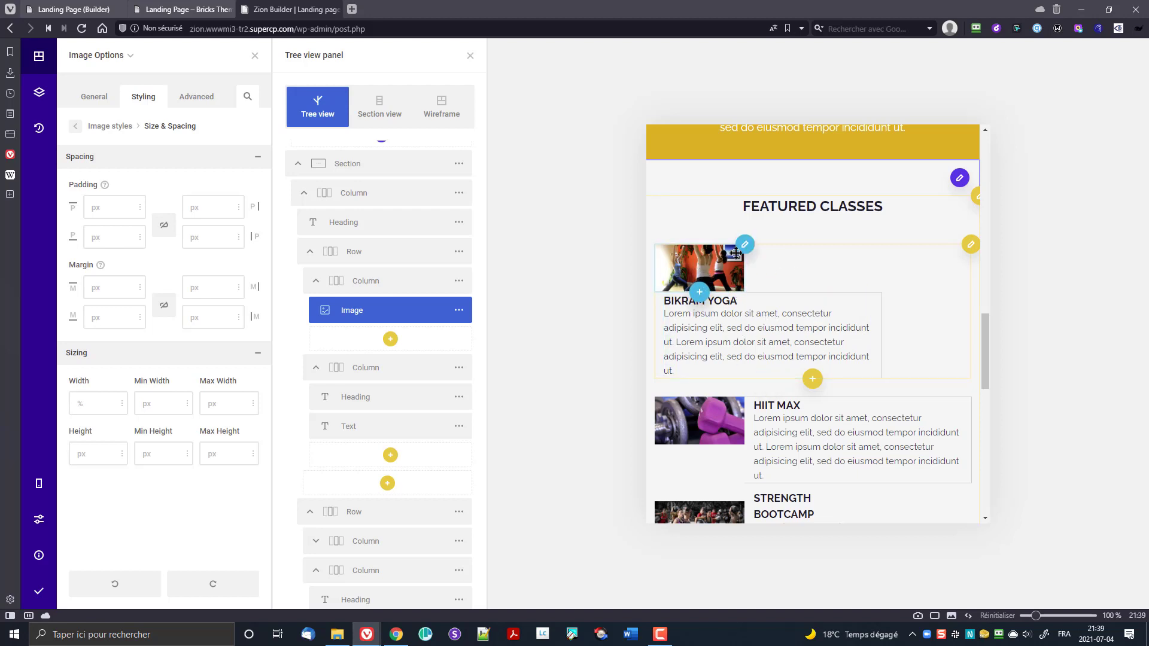
- Set the wrapper width of the column holding the Bikram Yoga image to 300 px
click(745, 245)
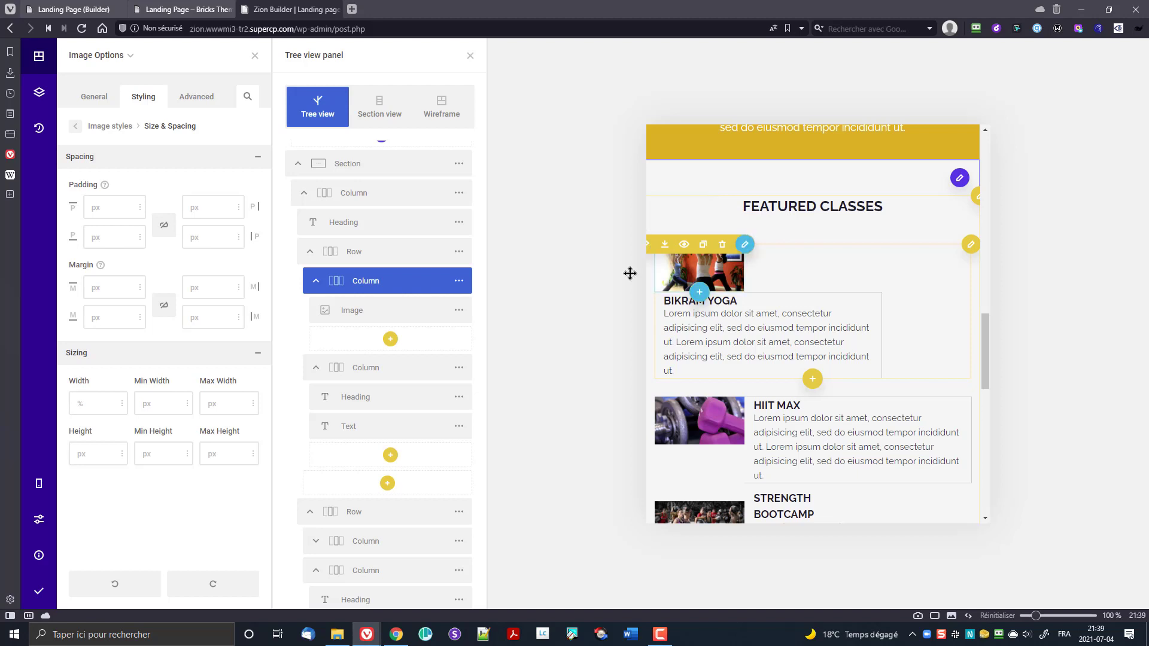
click(461, 282)
click(509, 153)
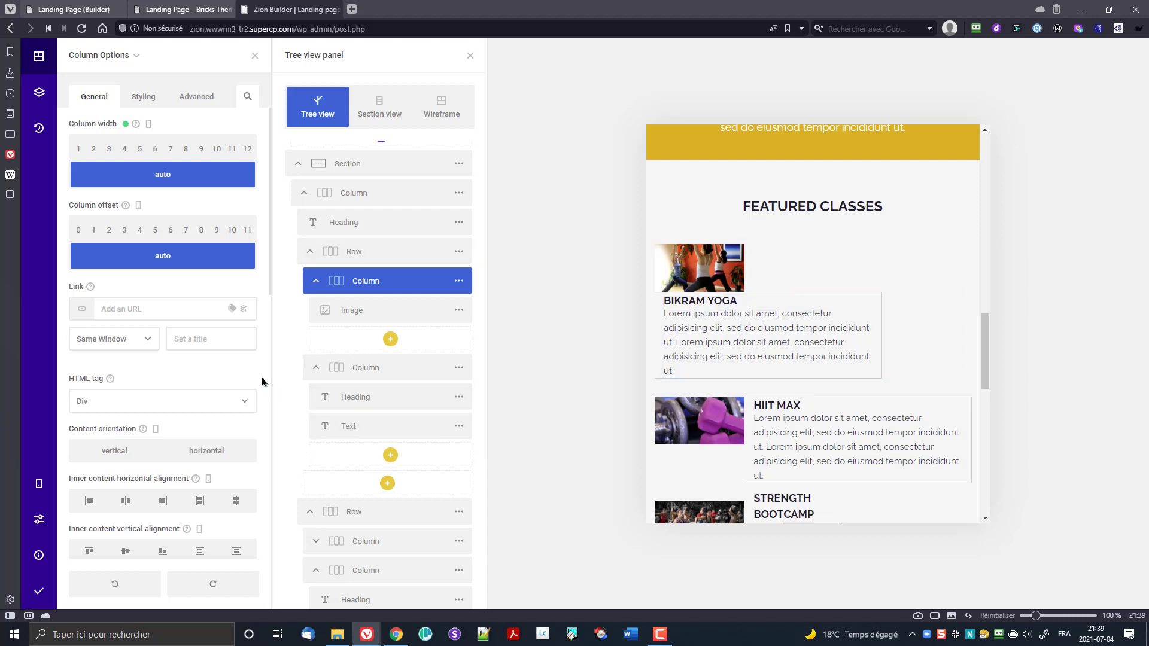
click(359, 316)
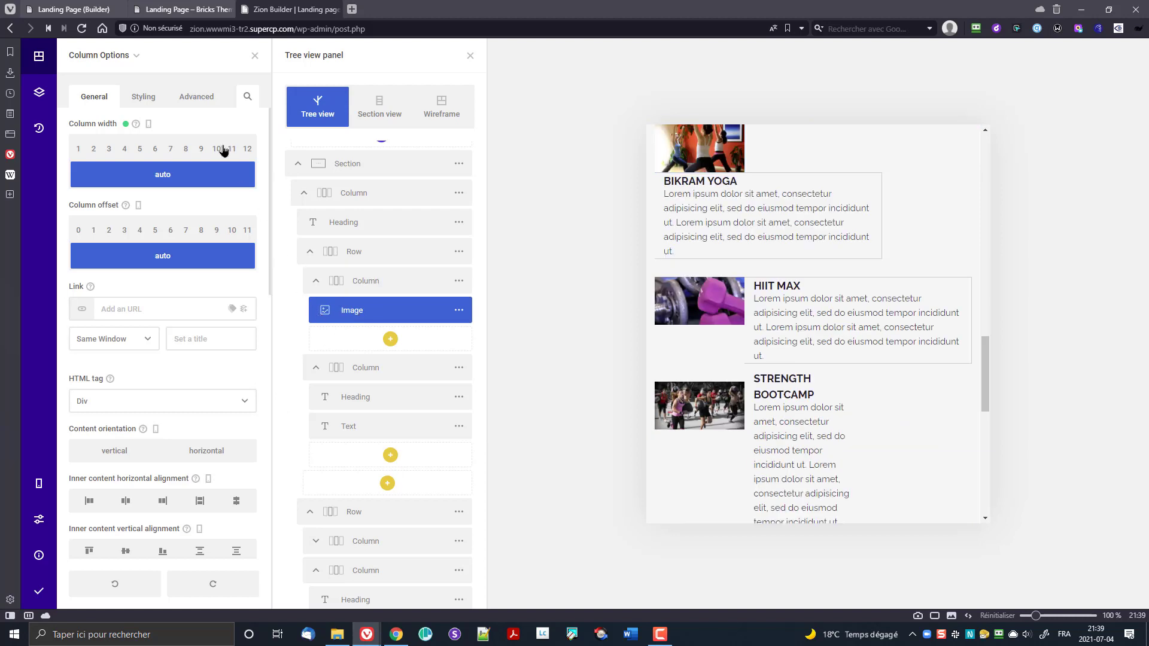
click(160, 99)
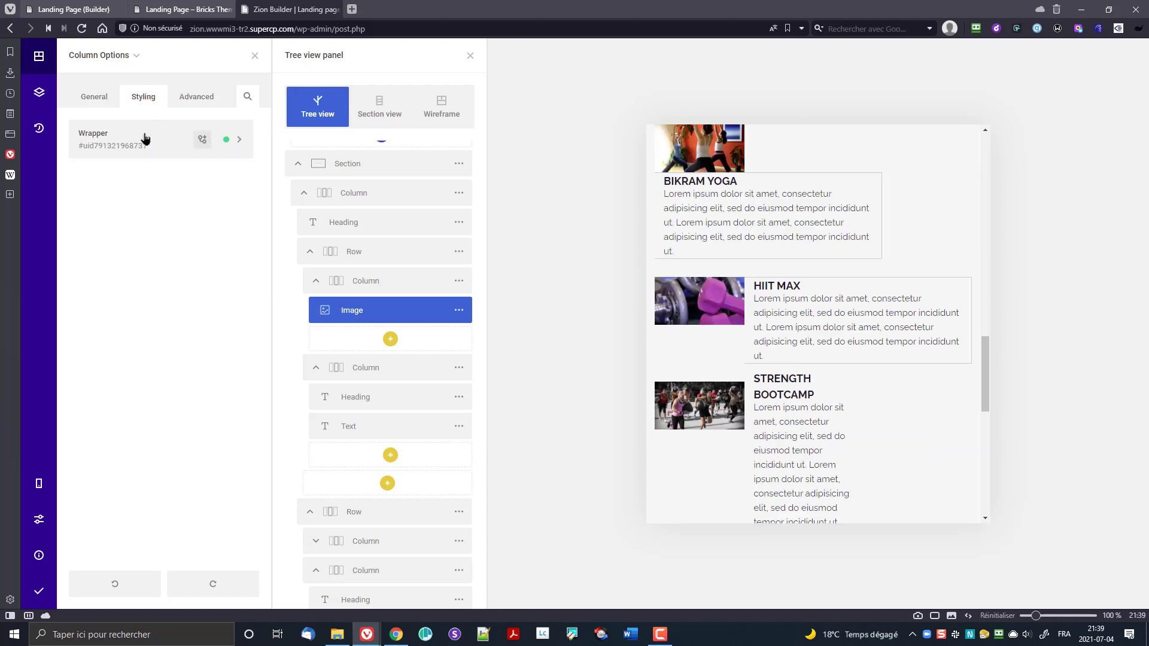
click(145, 140)
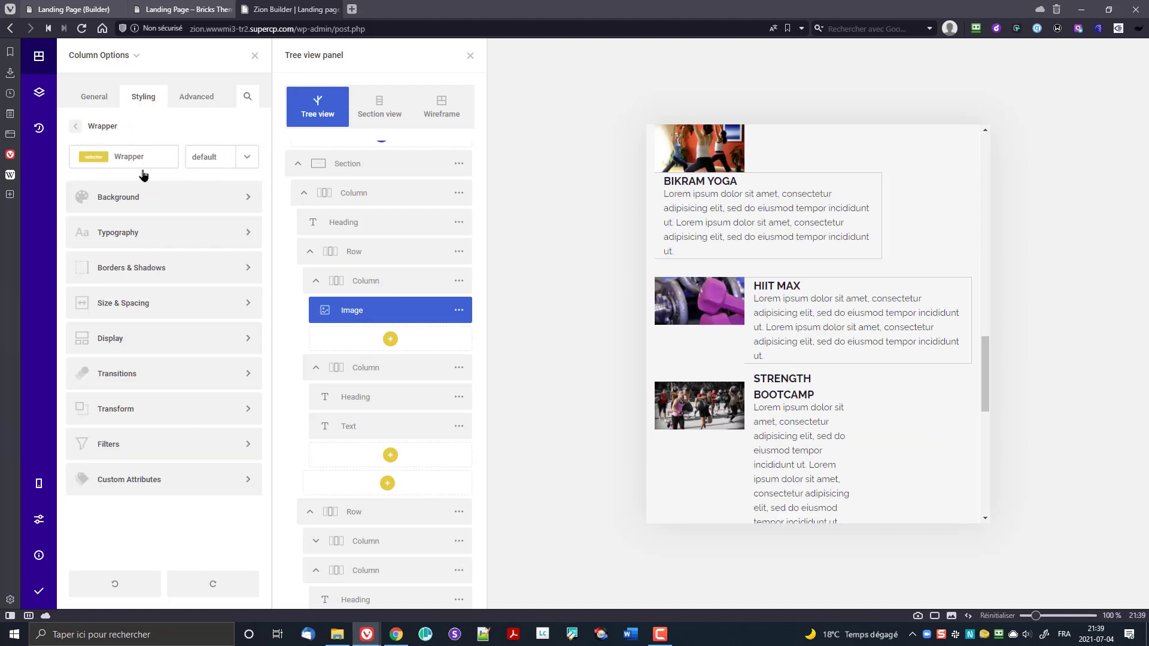
click(138, 303)
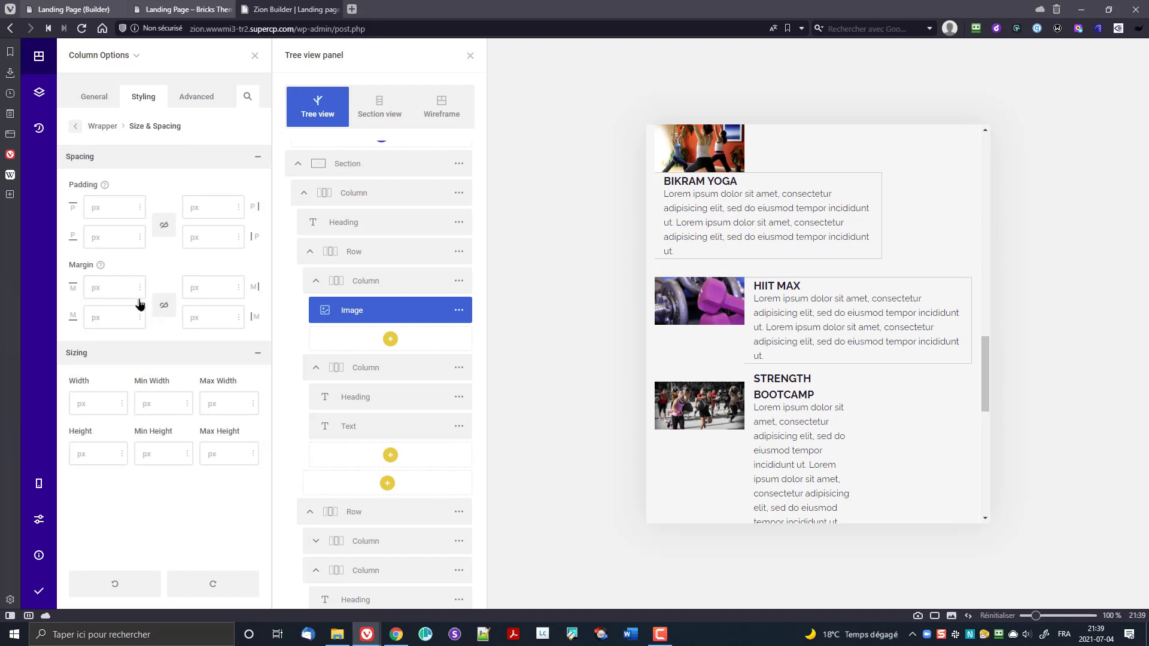
click(124, 404)
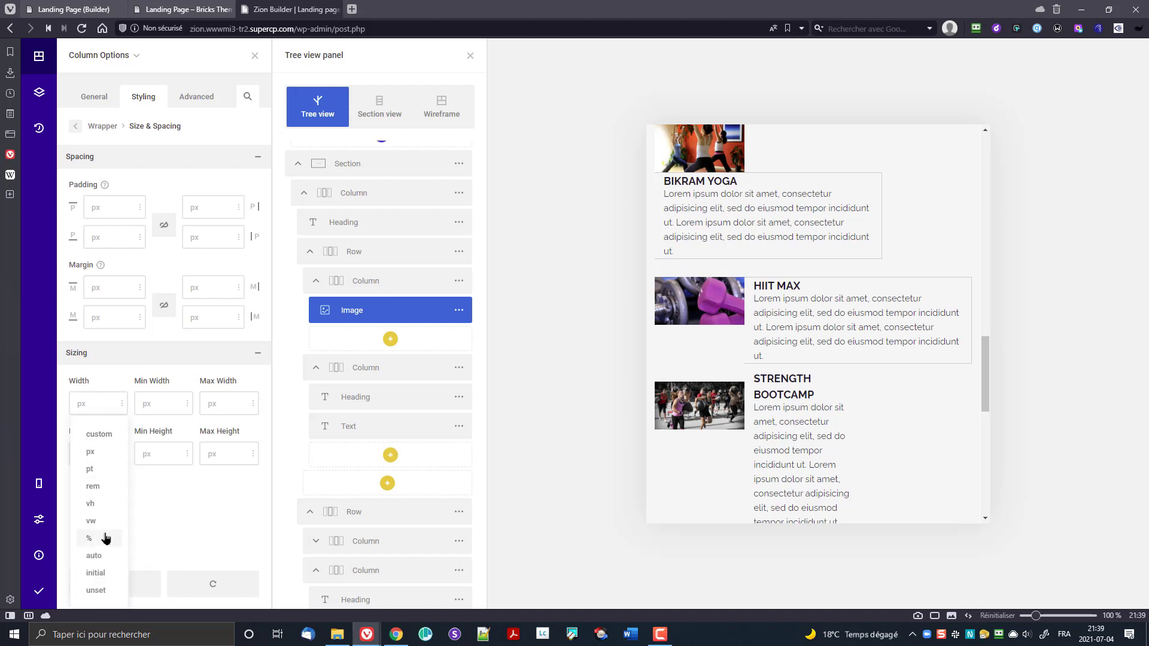
click(103, 458)
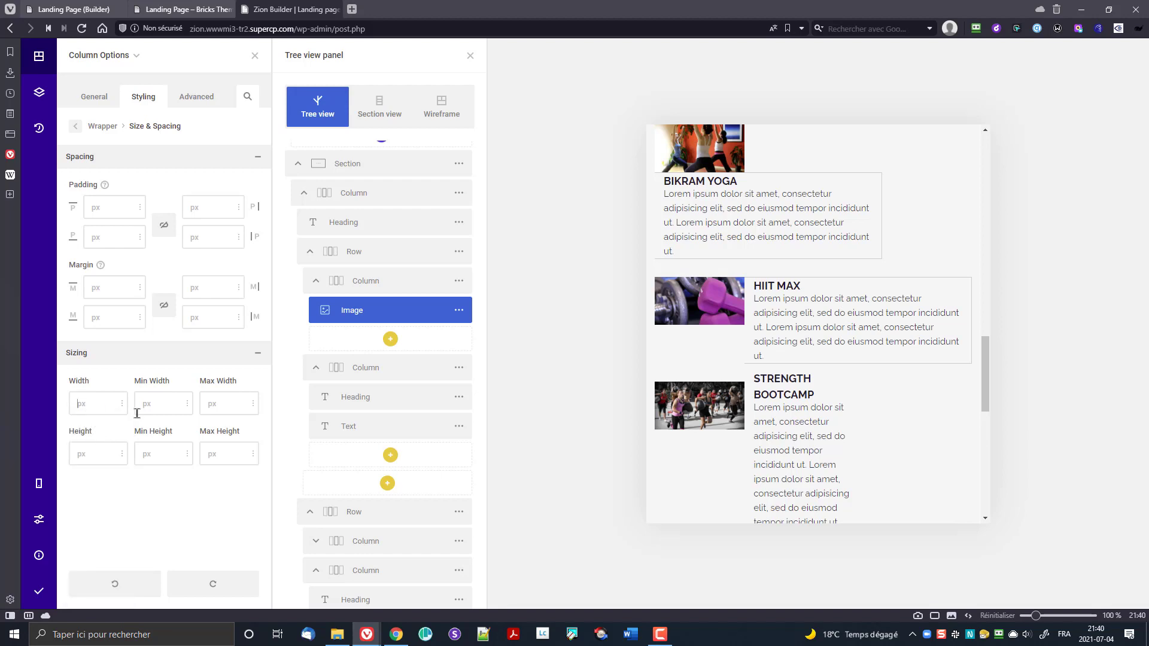
text(300)
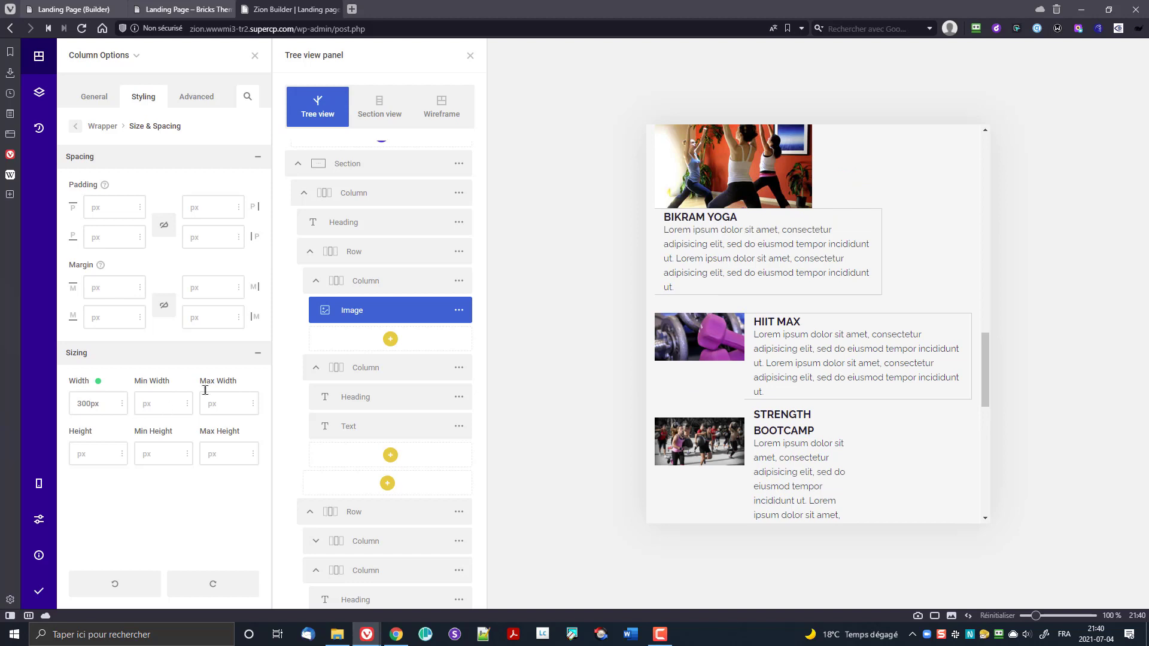
- Set the flex direction of the Bikram Yoga image column's wrapper to horizontal
click(75, 126)
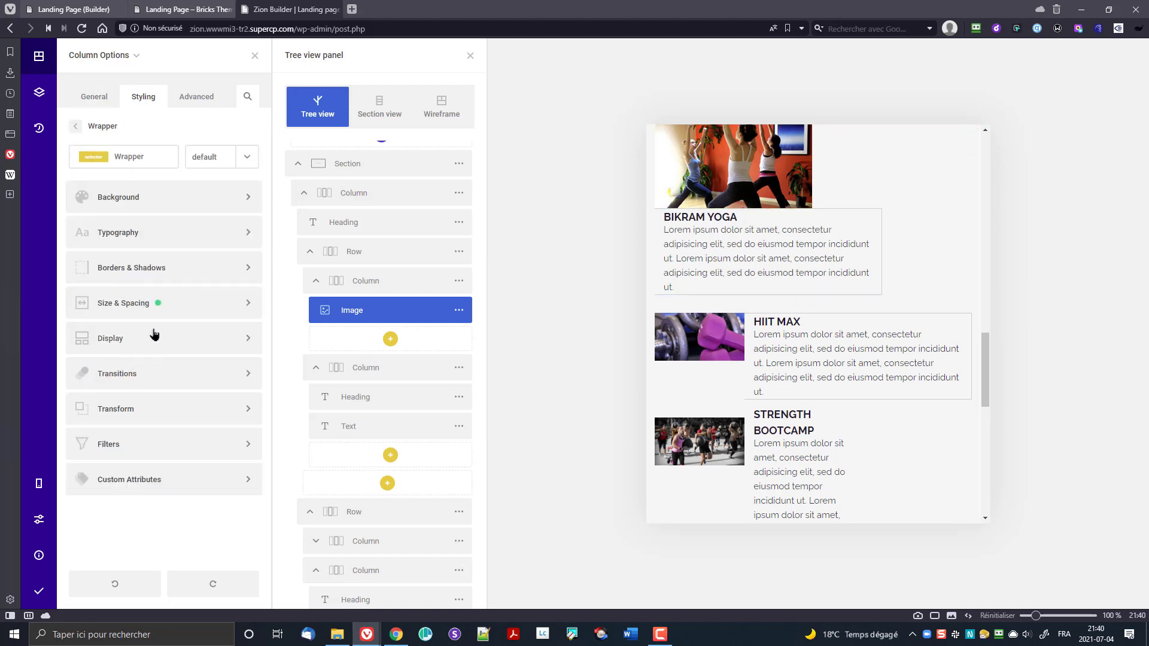
click(190, 302)
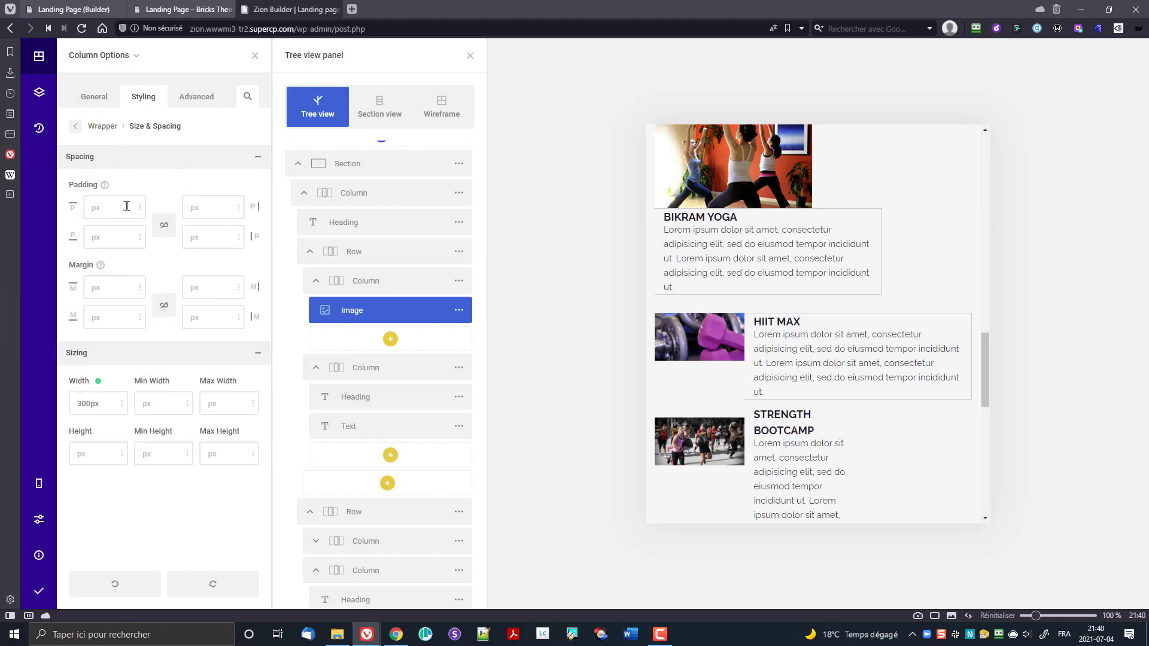
click(75, 127)
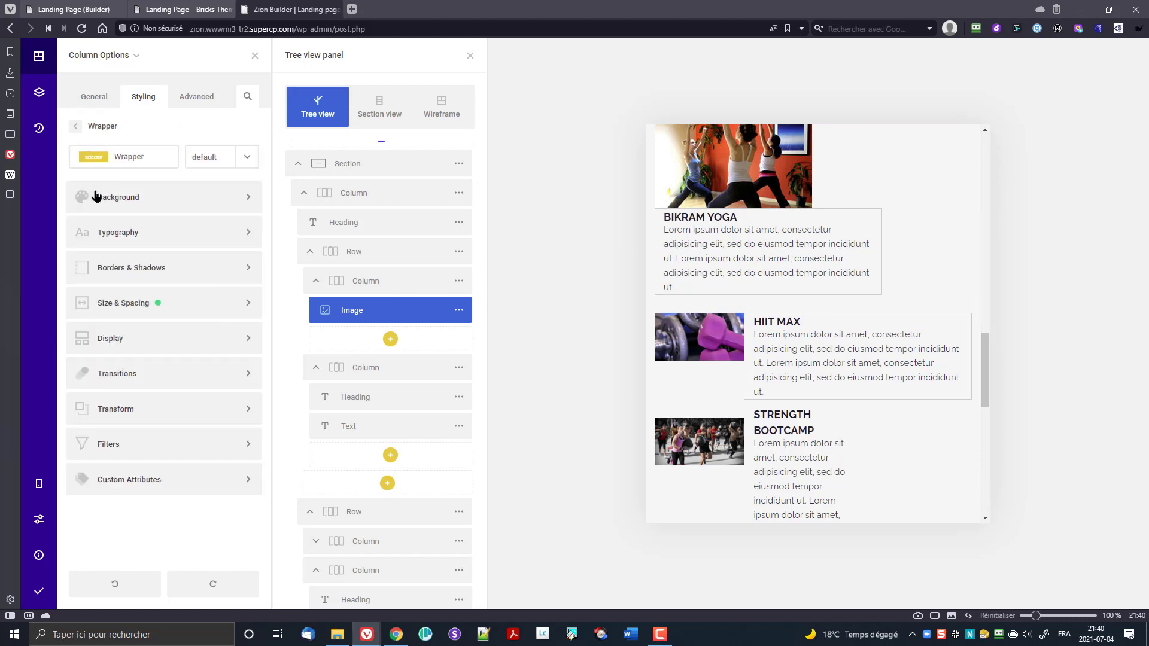
click(133, 339)
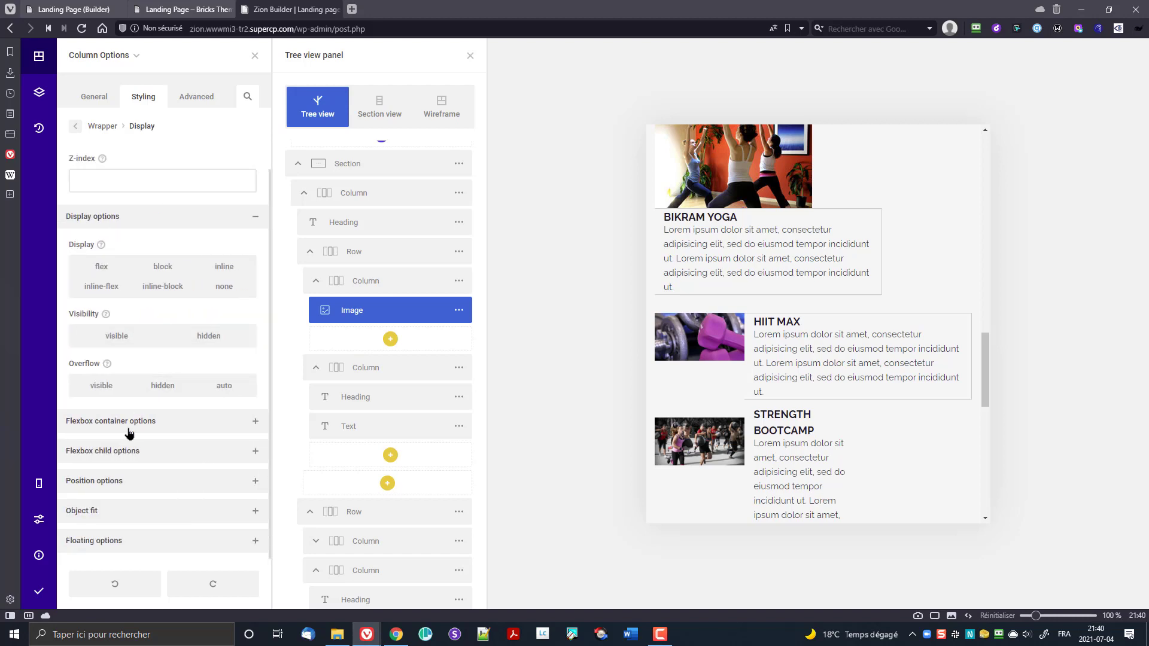
click(129, 431)
scroll(138, 513, down, 2)
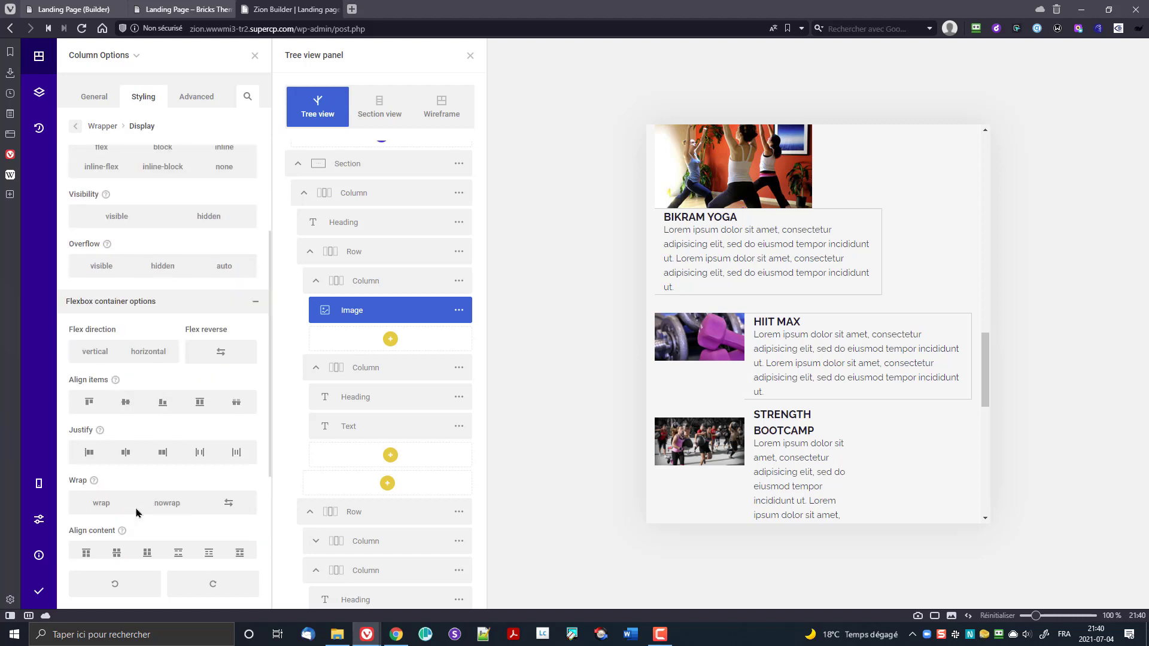
scroll(134, 506, down, 2)
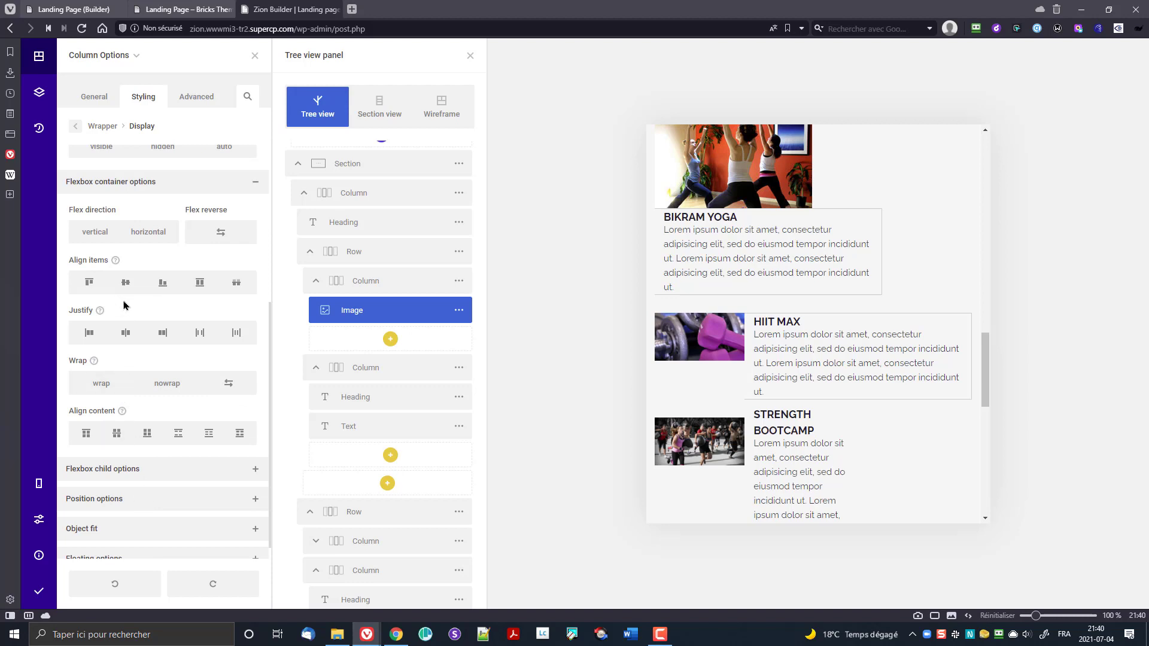
click(147, 231)
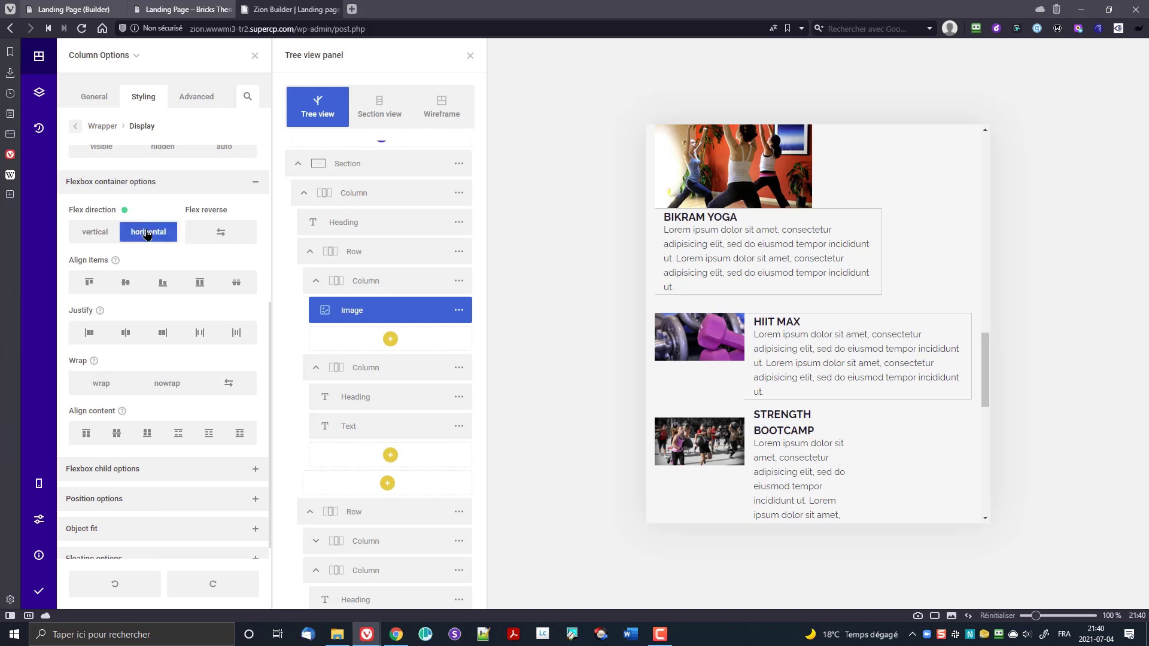
- Try the centered and evenly spaced justify options on the Bikram Yoga image column, and clear the justify setting
click(127, 333)
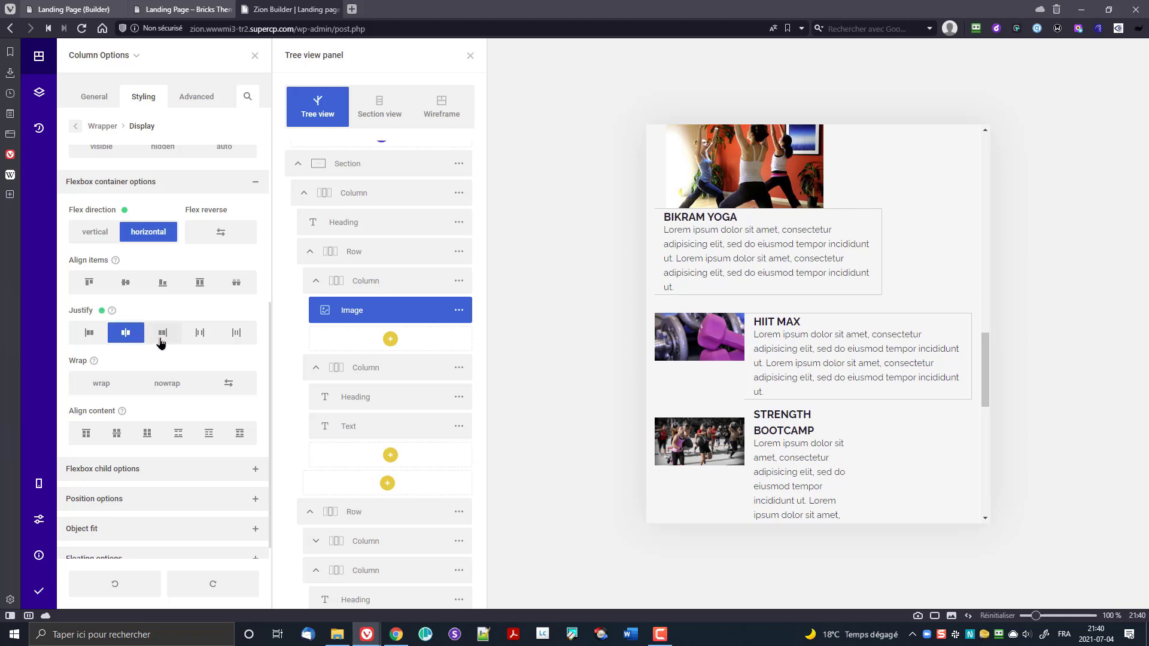
click(210, 337)
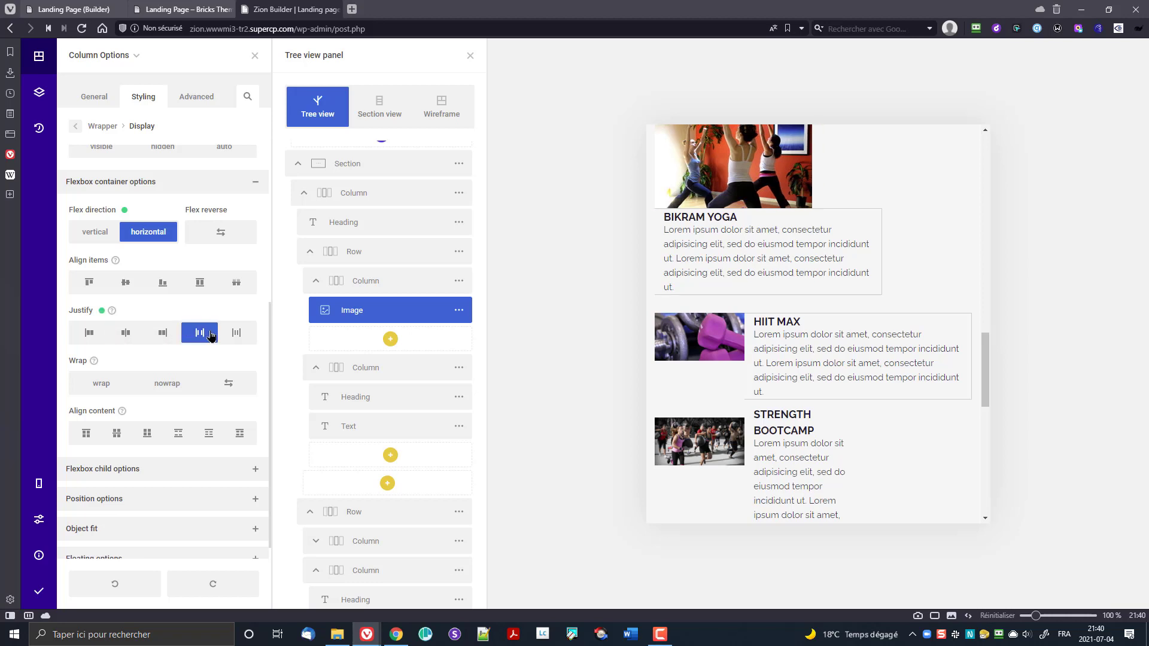
click(253, 339)
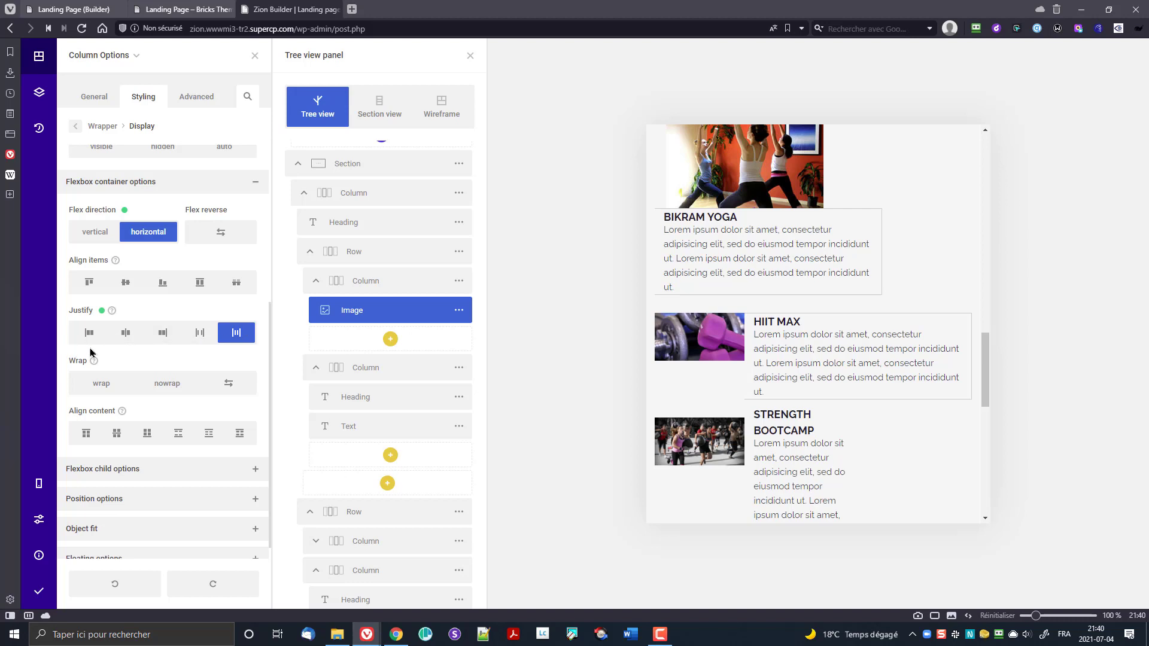
click(102, 310)
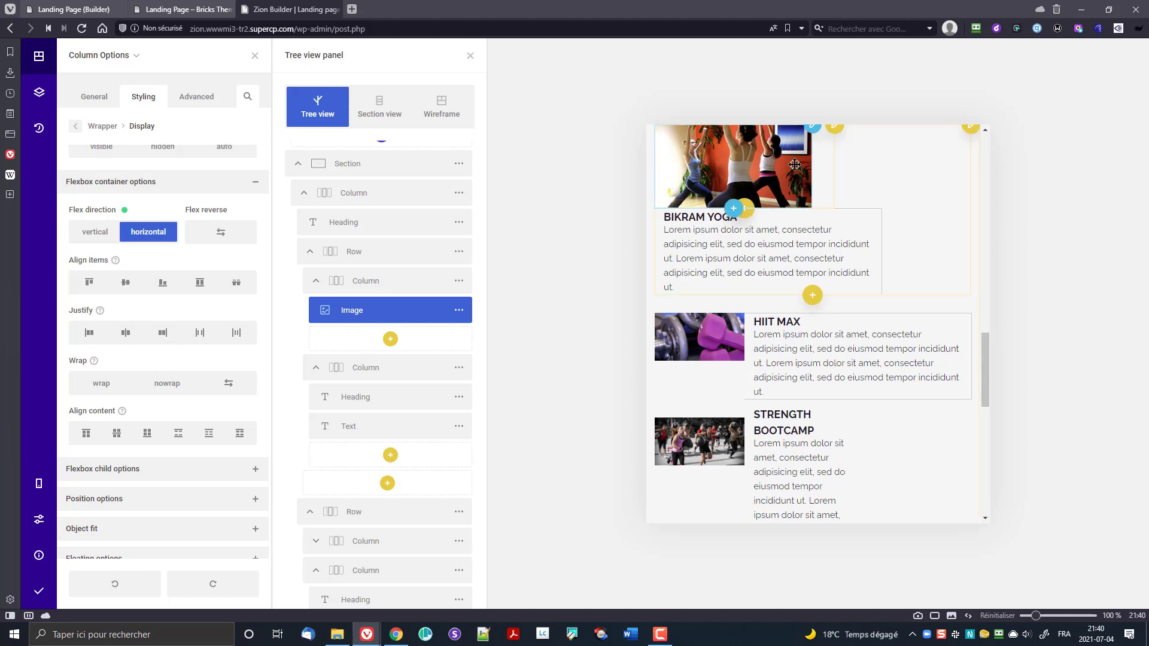
- Reopen the Bikram Yoga image column for editing and clear its wrapper's flex direction setting
scroll(805, 312, up, 2)
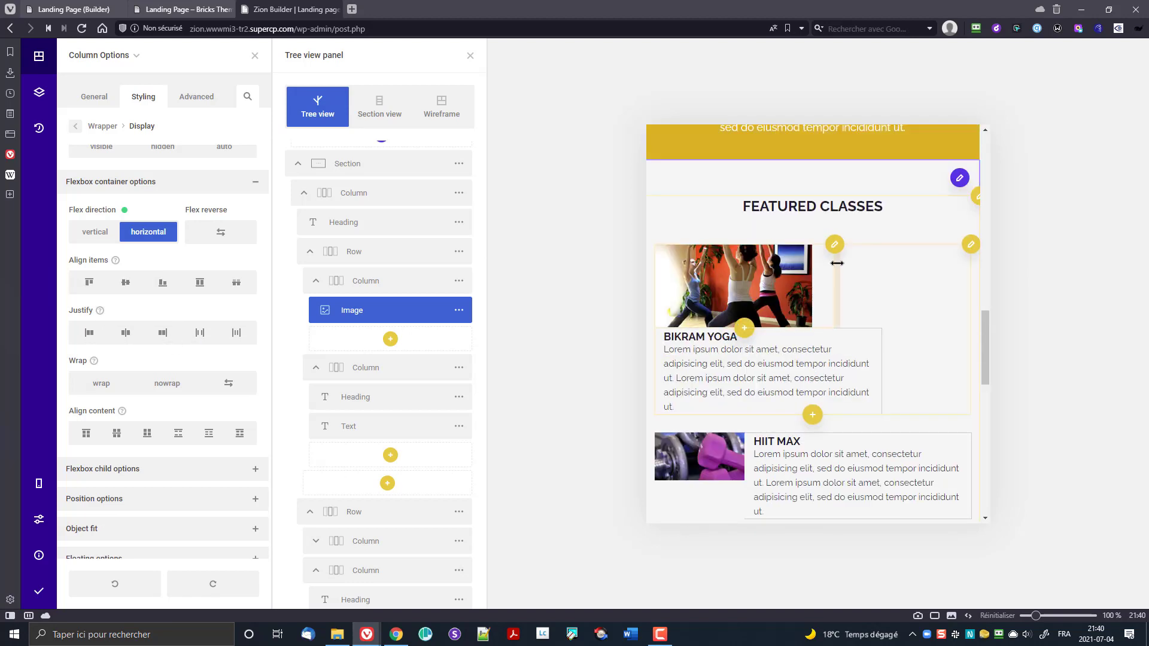
click(835, 244)
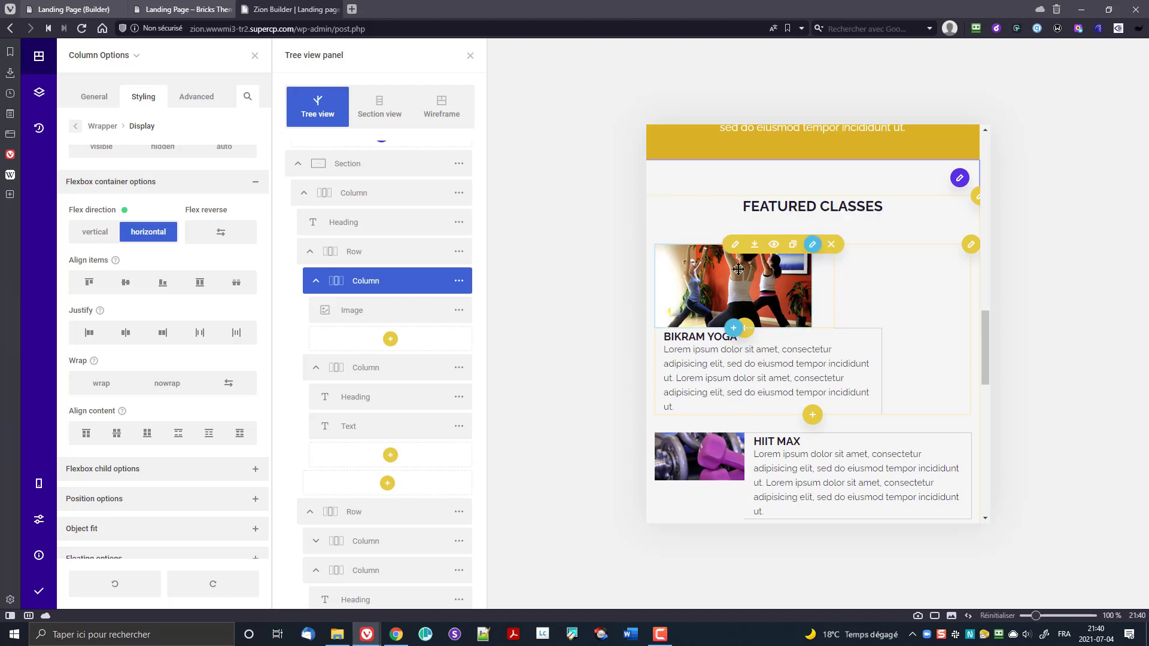
click(832, 246)
click(459, 281)
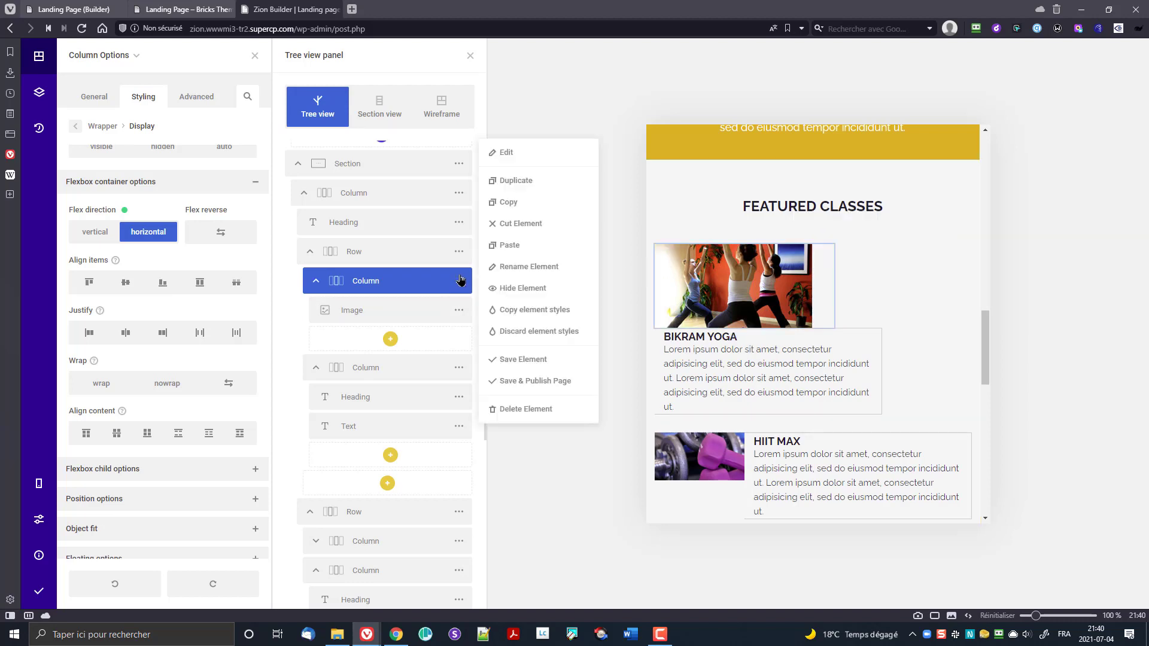
click(499, 152)
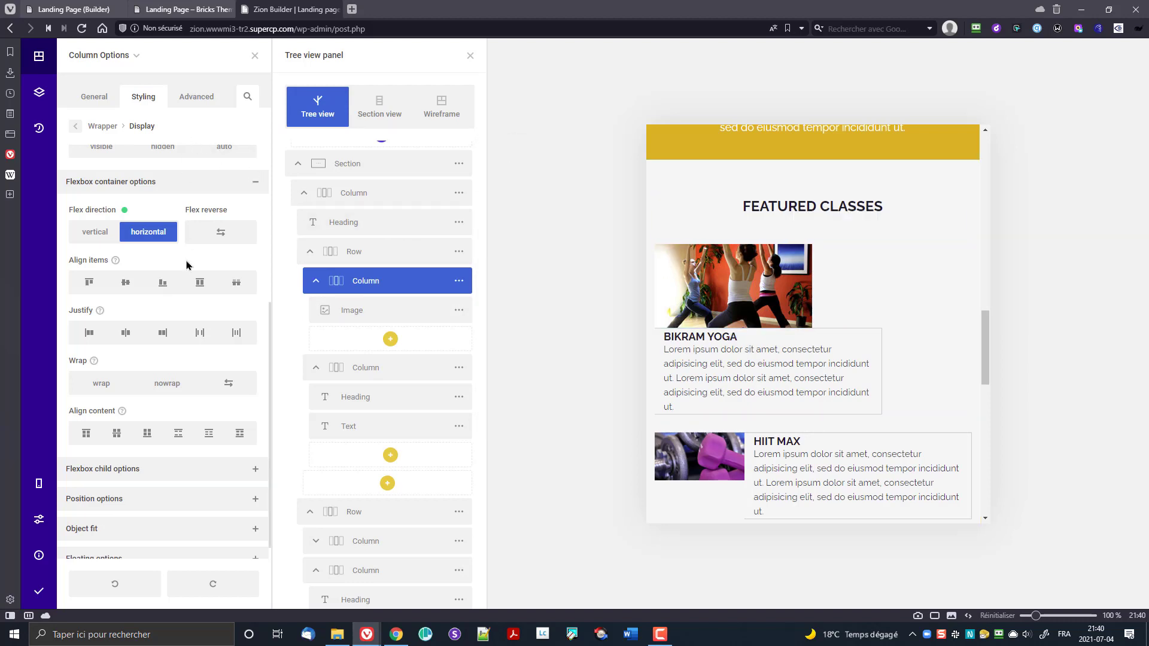
scroll(186, 306, up, 4)
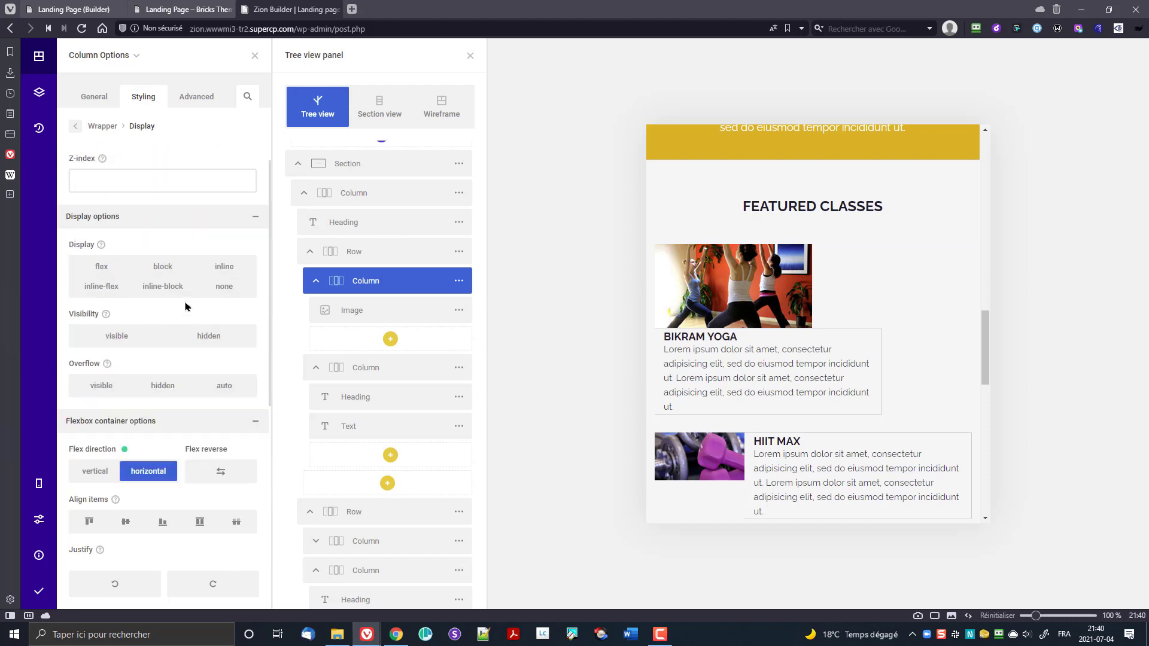
click(125, 450)
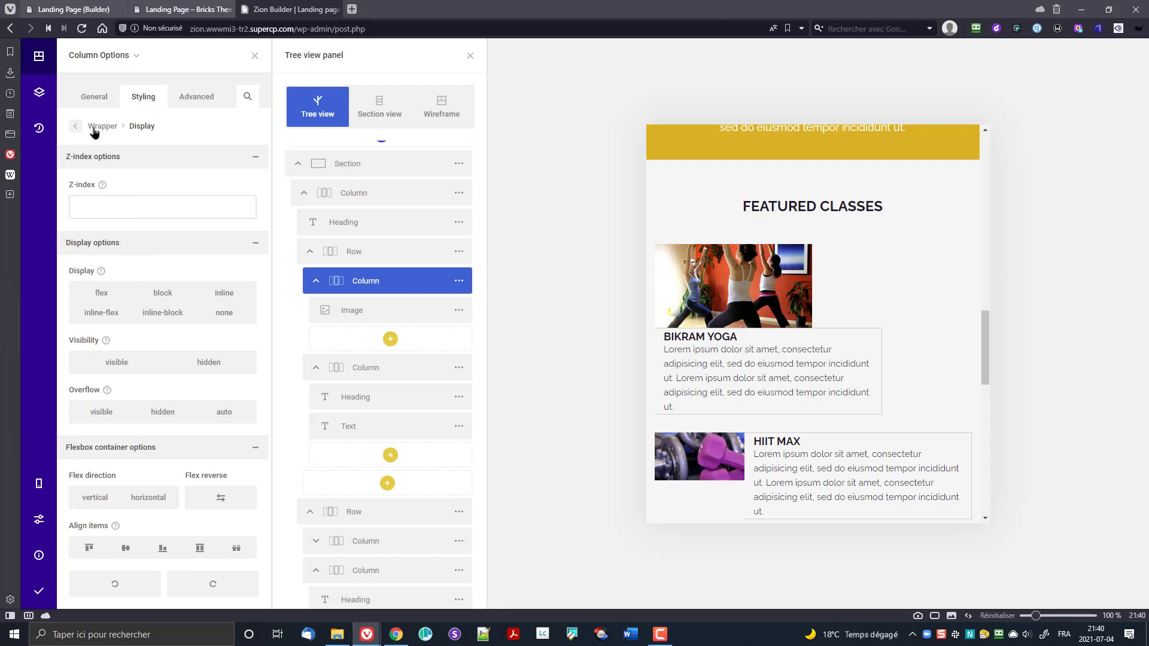
- Replace the wrapper width of the Bikram Yoga image column with 100%
click(95, 127)
click(131, 311)
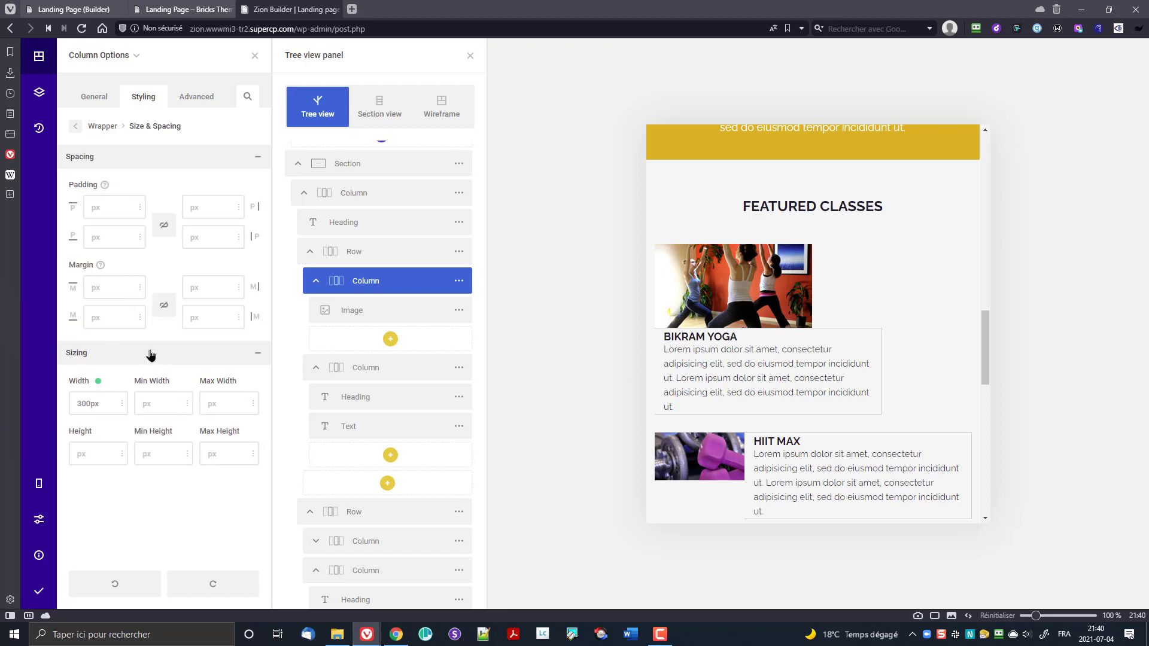
click(98, 387)
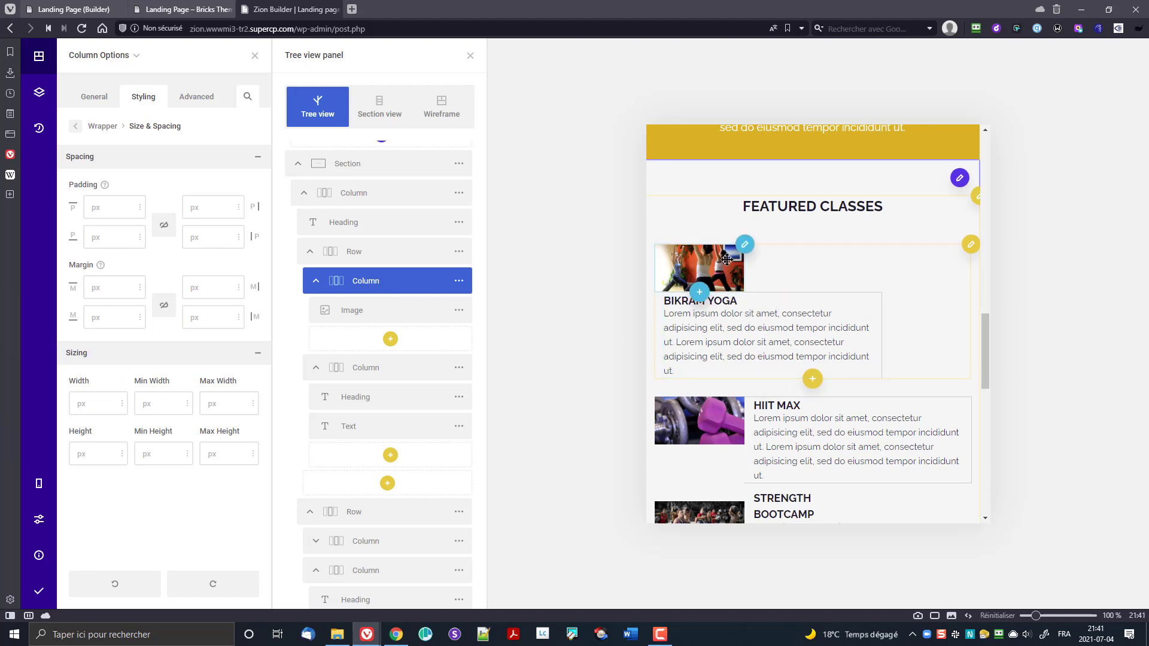
click(122, 402)
click(97, 536)
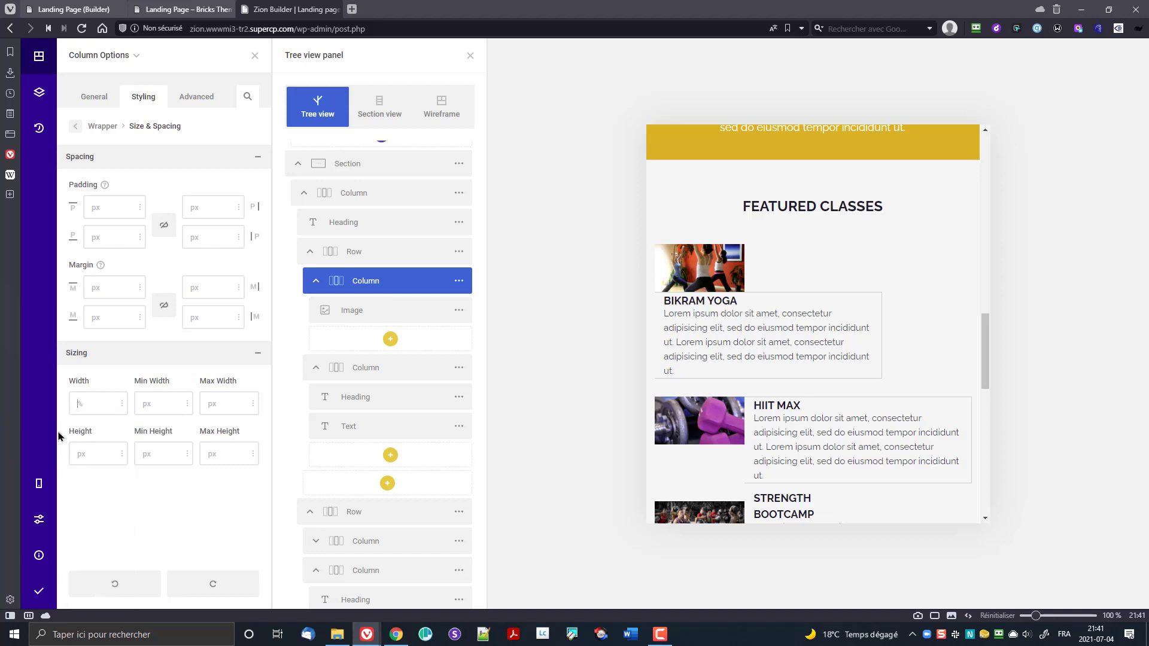
text(100)
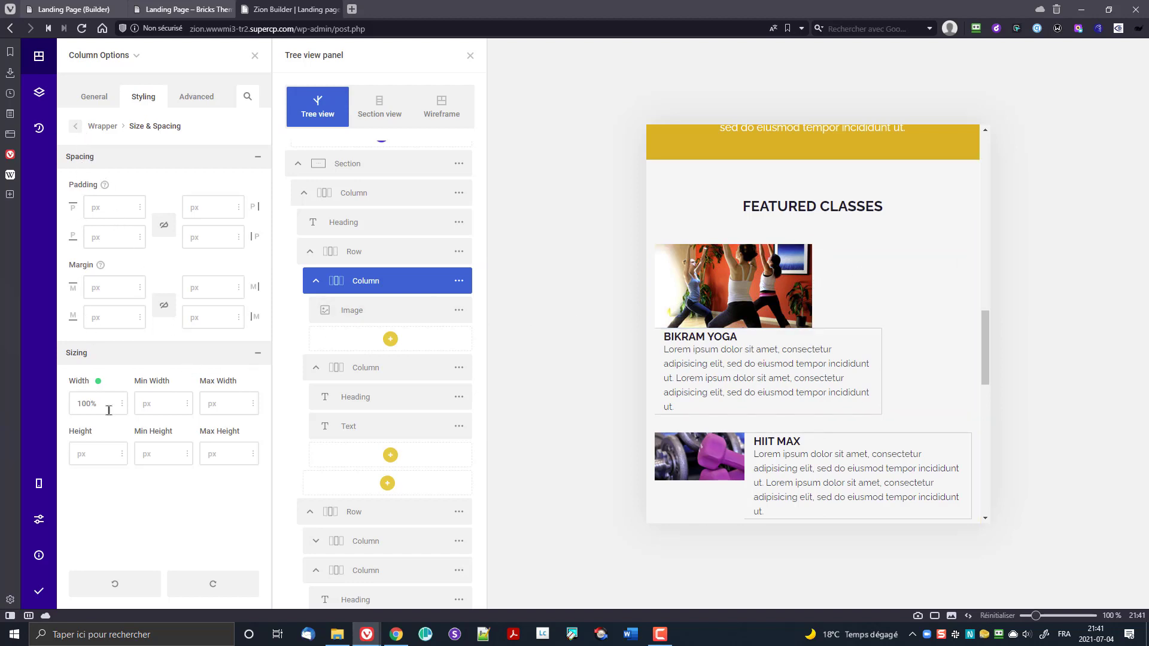
- Set the flexbox justify option of the Bikram Yoga image column's wrapper to center
click(76, 126)
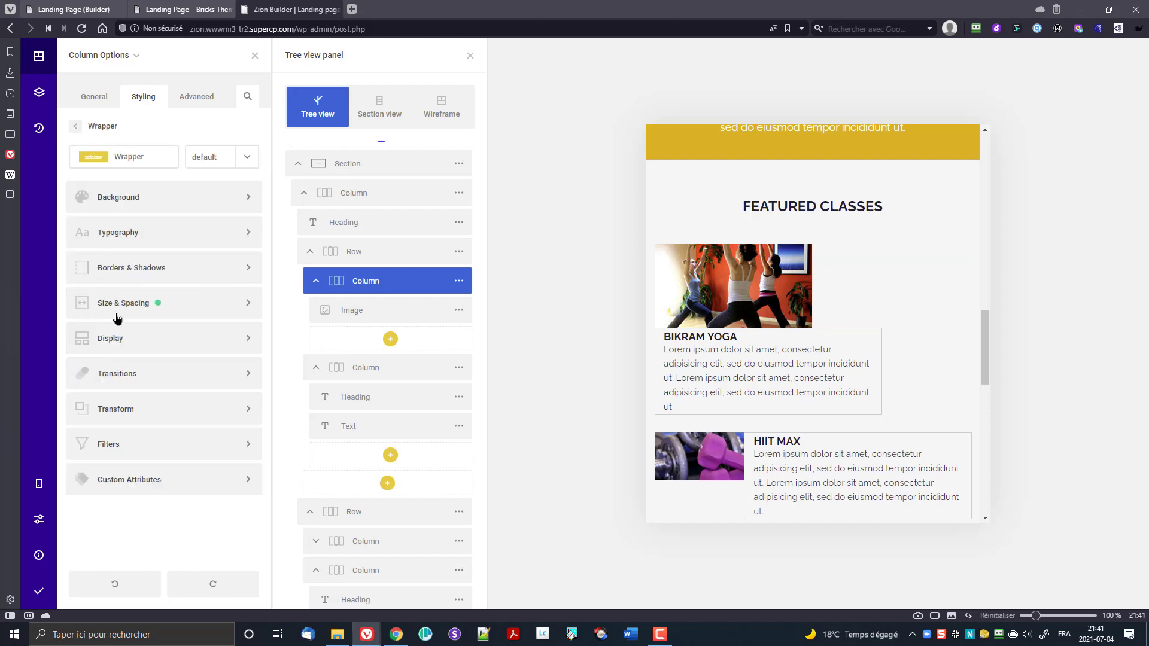
click(147, 347)
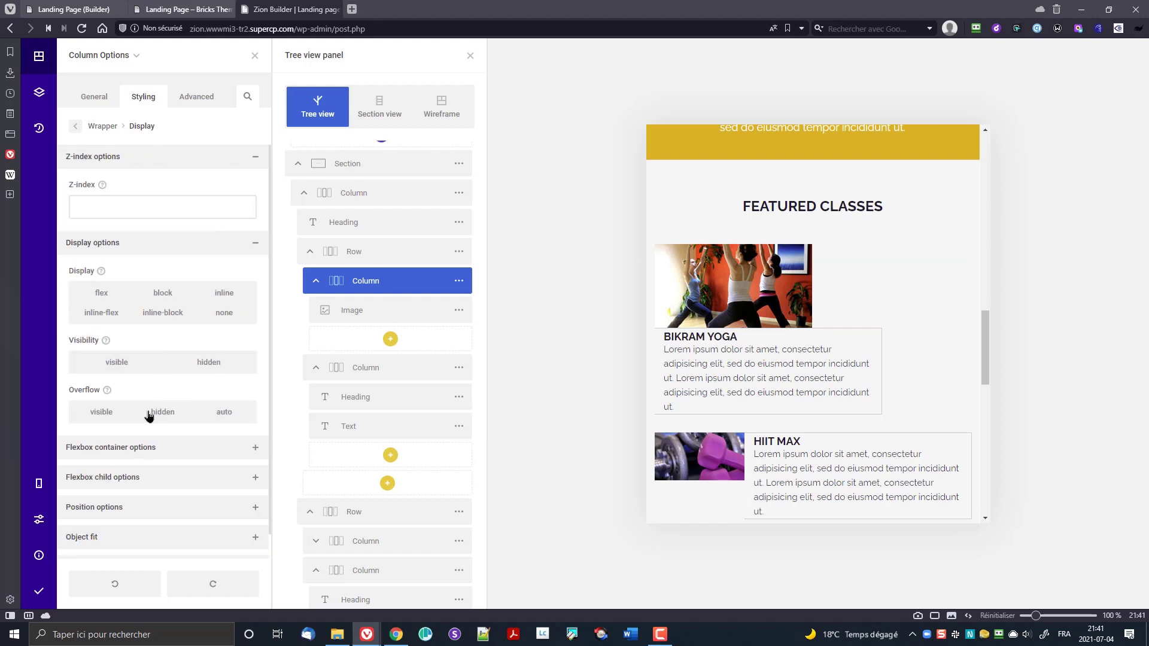
click(134, 448)
scroll(139, 446, down, 3)
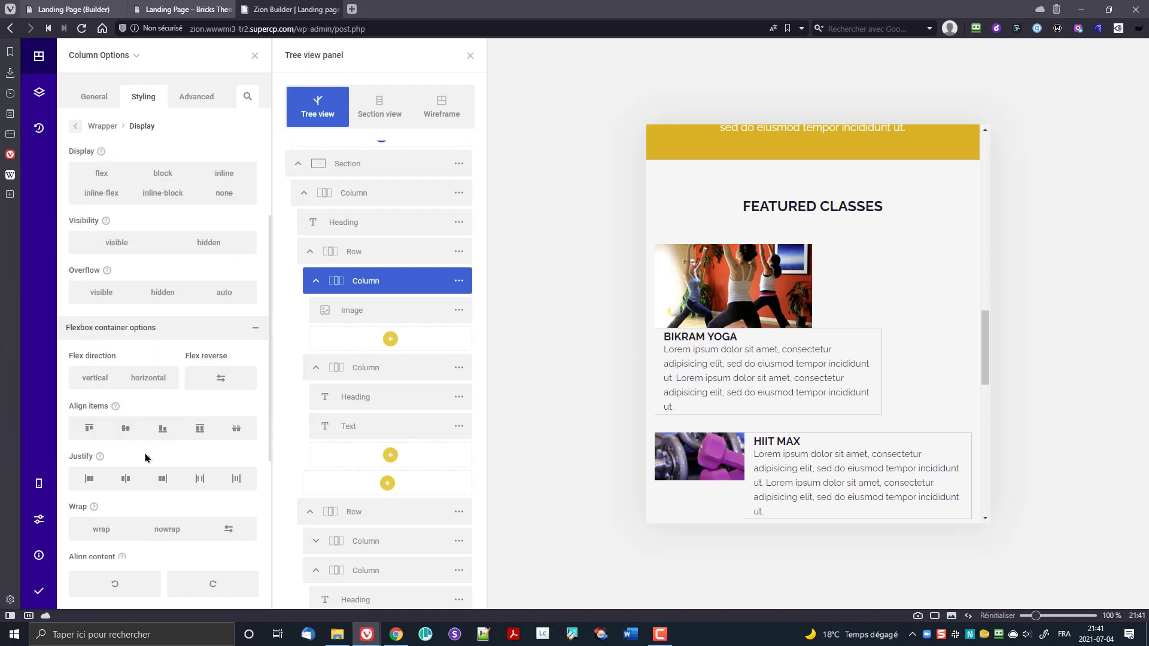
click(126, 421)
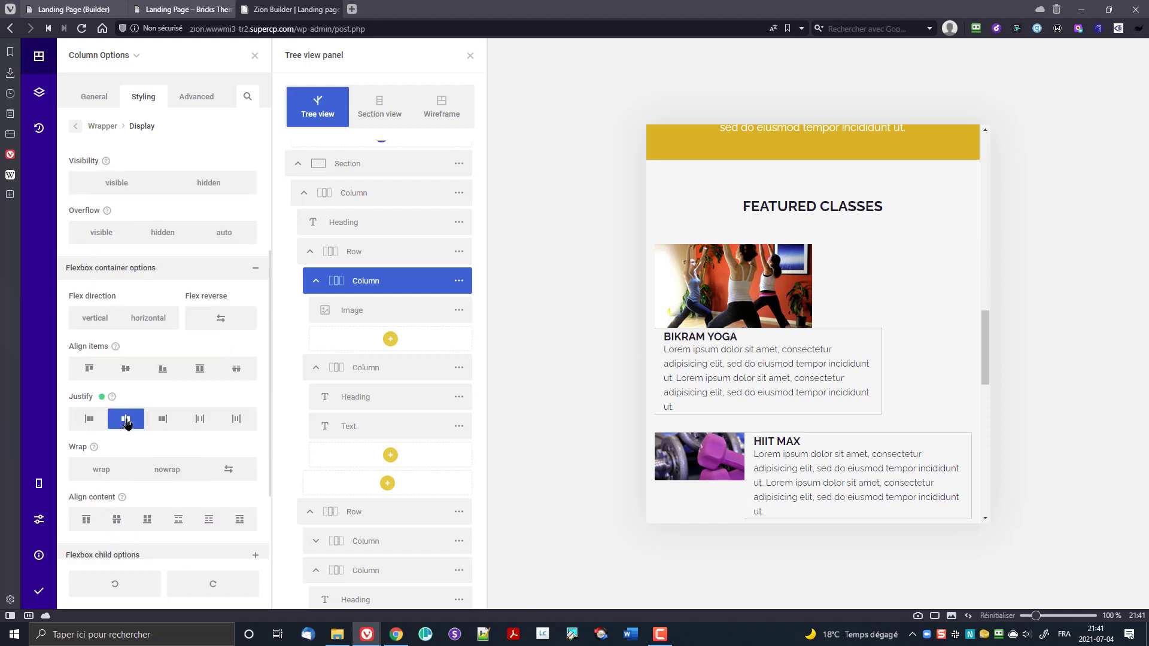
scroll(139, 375, up, 3)
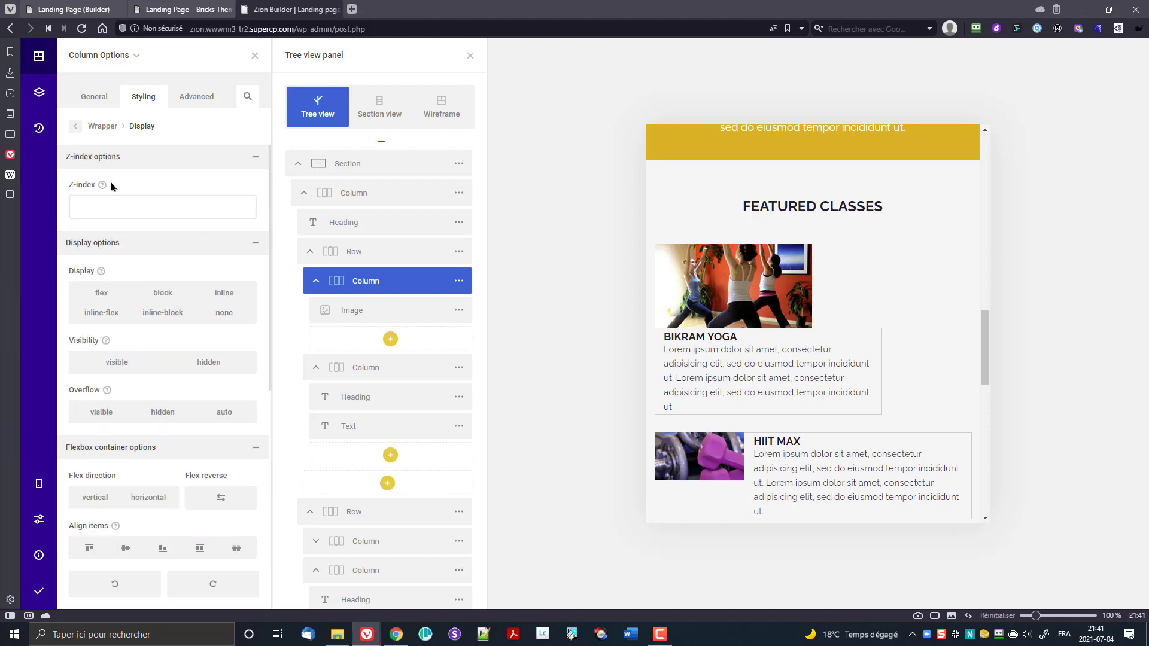
- Set the inner content horizontal alignment of the Bikram Yoga image column to center
click(90, 124)
scroll(119, 359, down, 3)
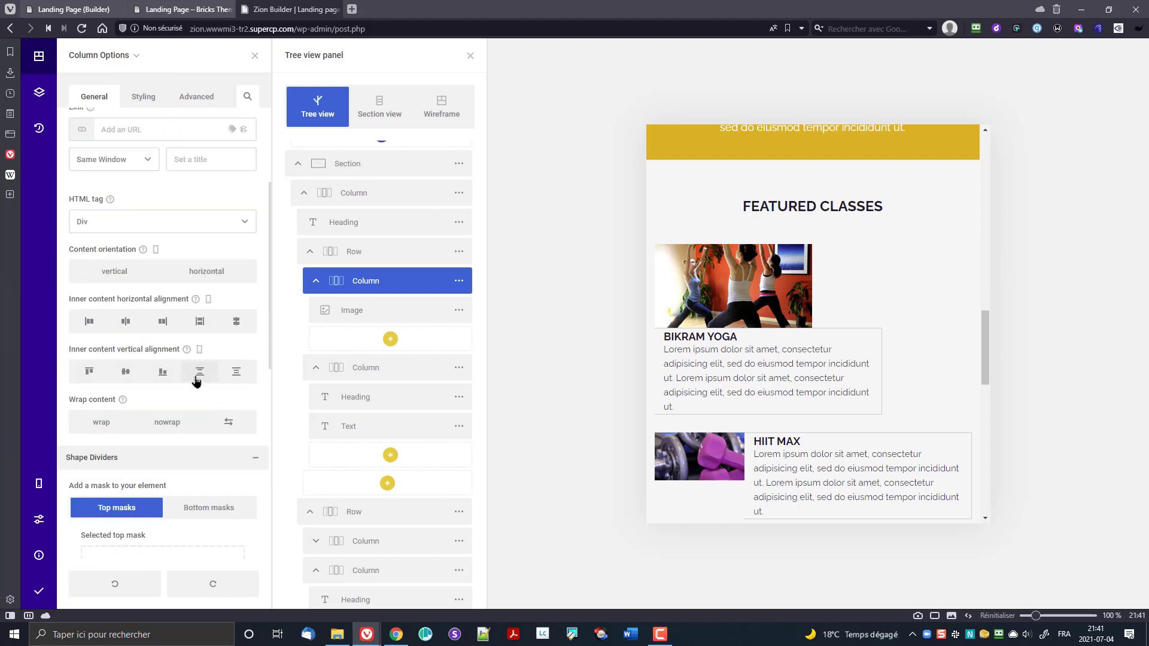
click(125, 324)
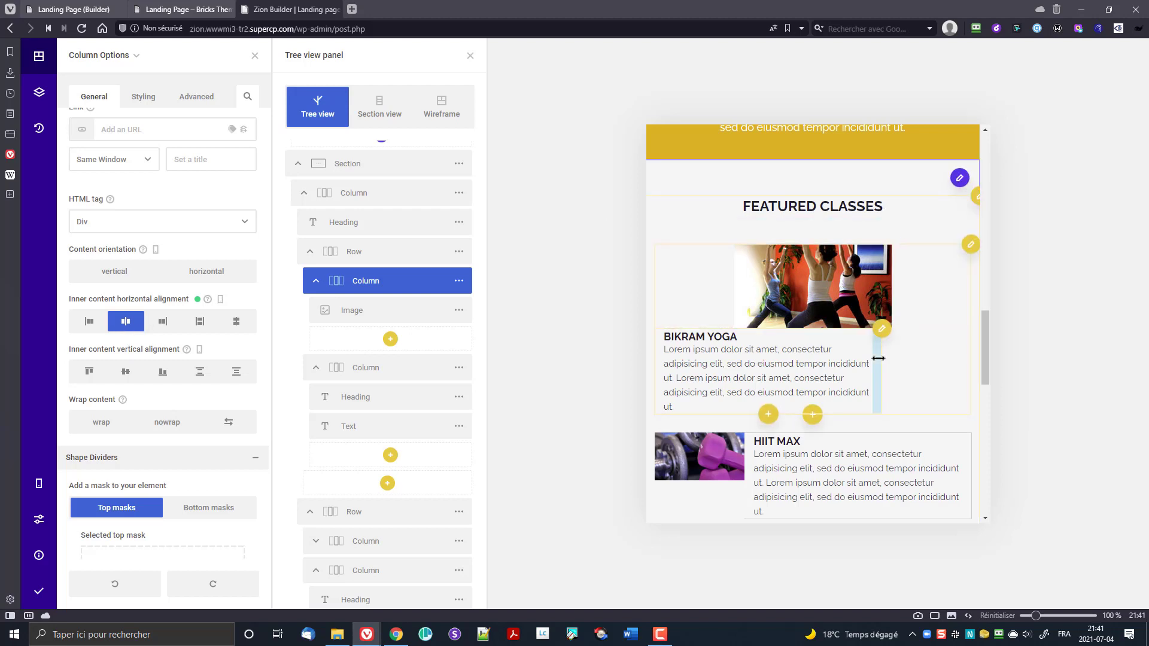
- Open the Bikram Yoga text column for editing and set its wrapper width to 100%
click(874, 339)
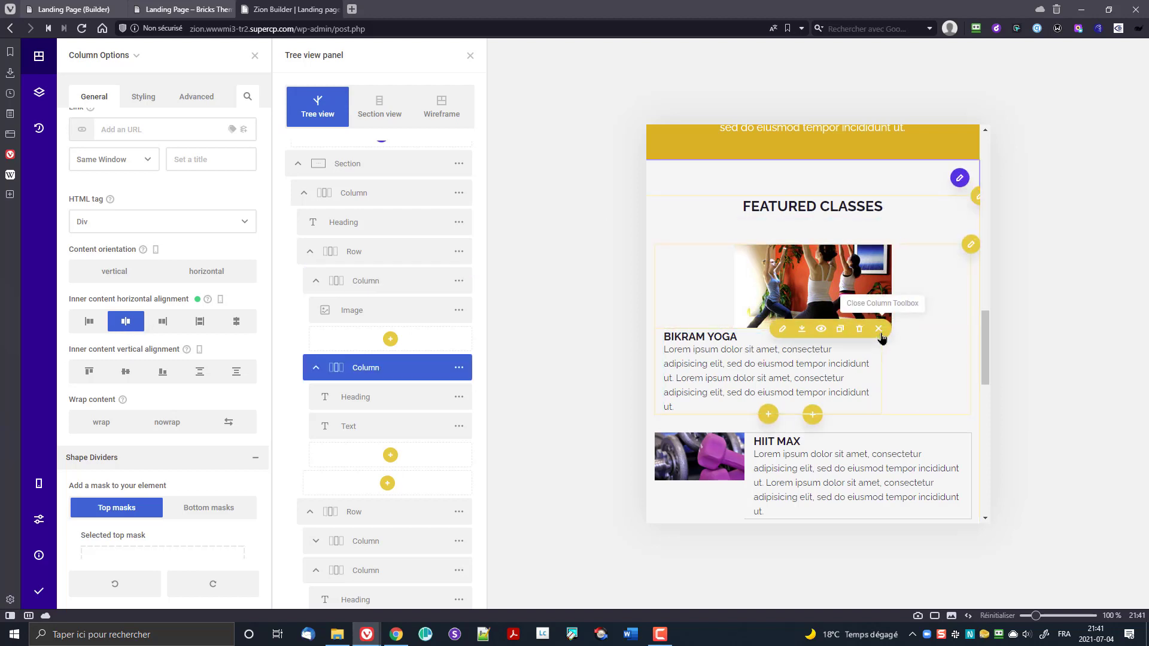
click(781, 332)
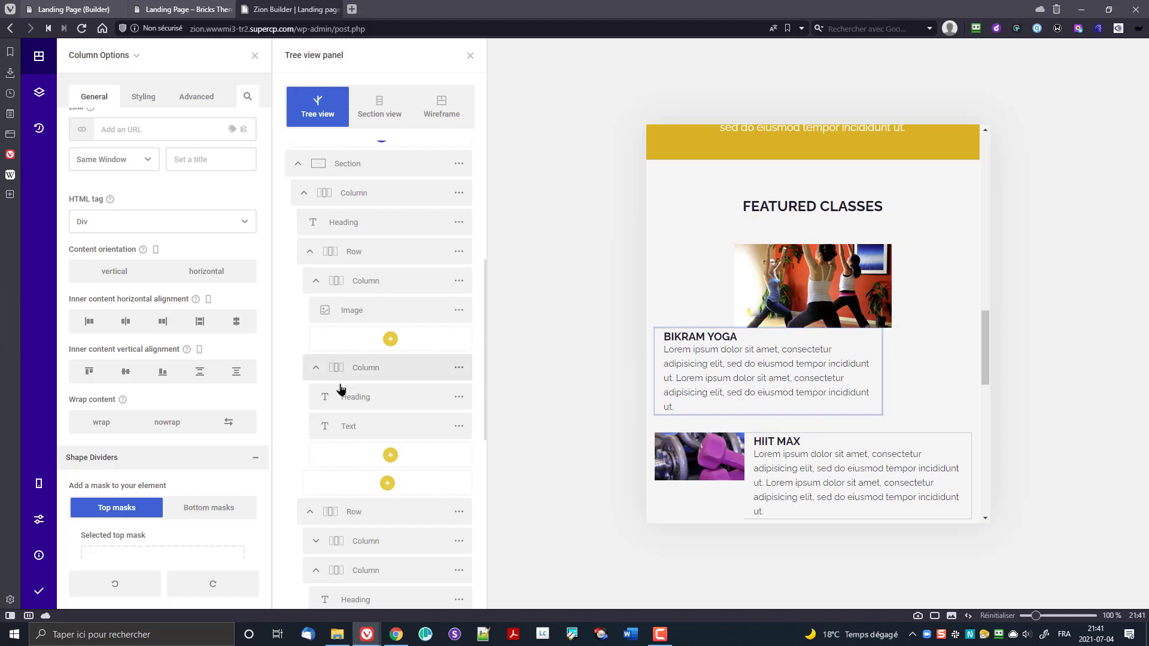
click(153, 101)
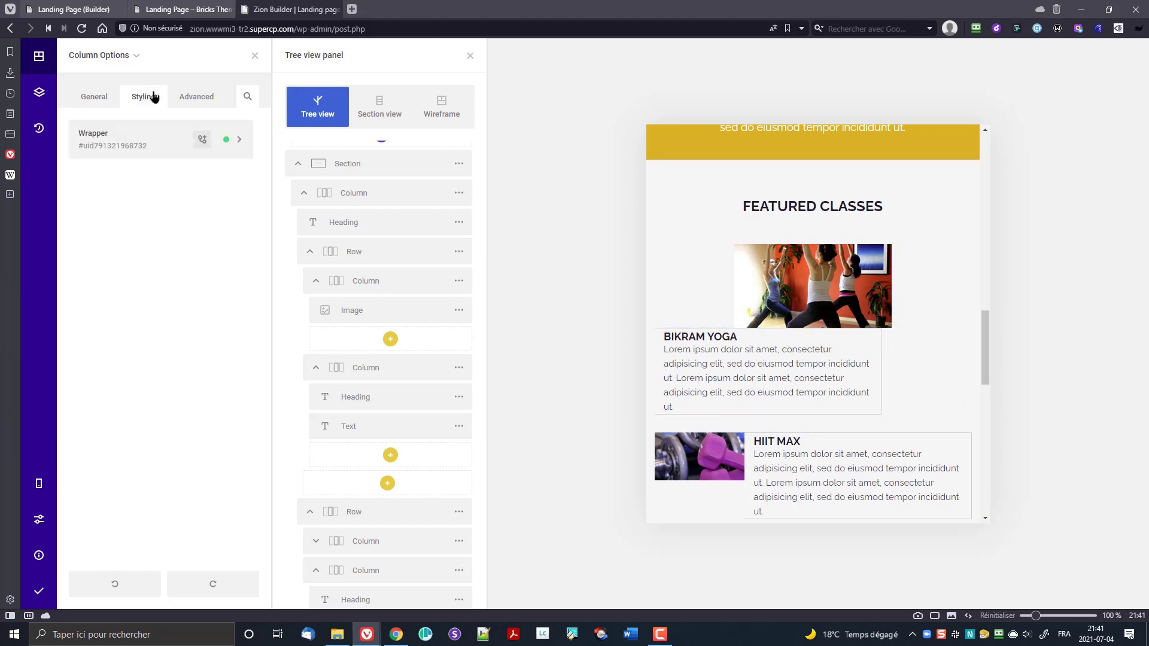
click(145, 155)
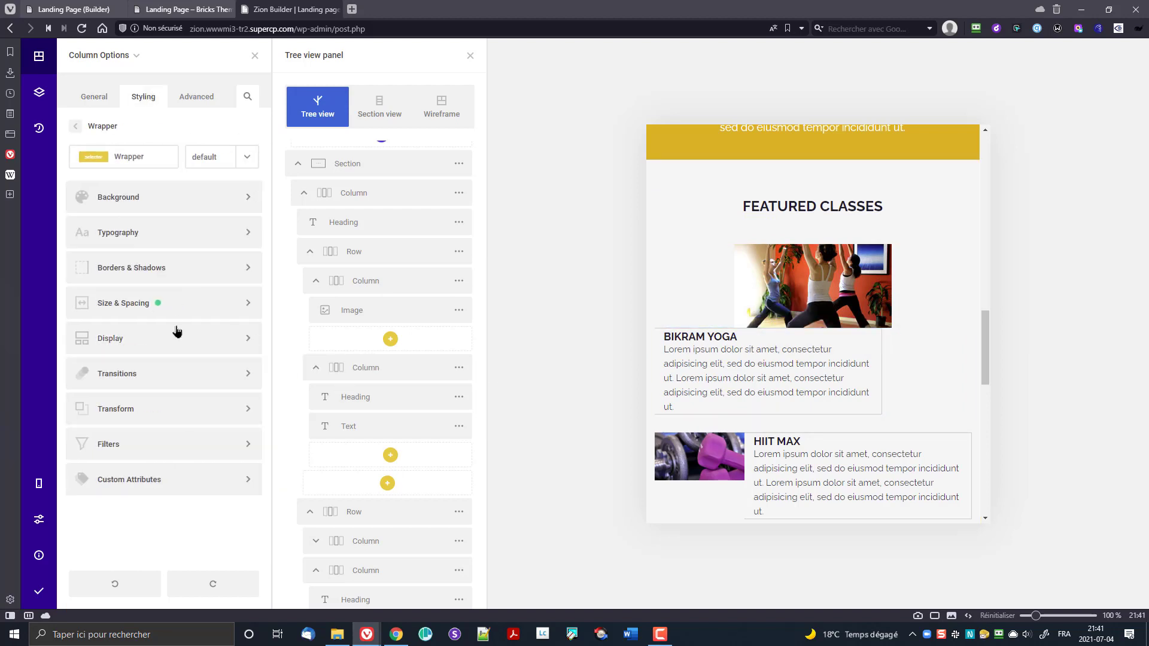
click(170, 306)
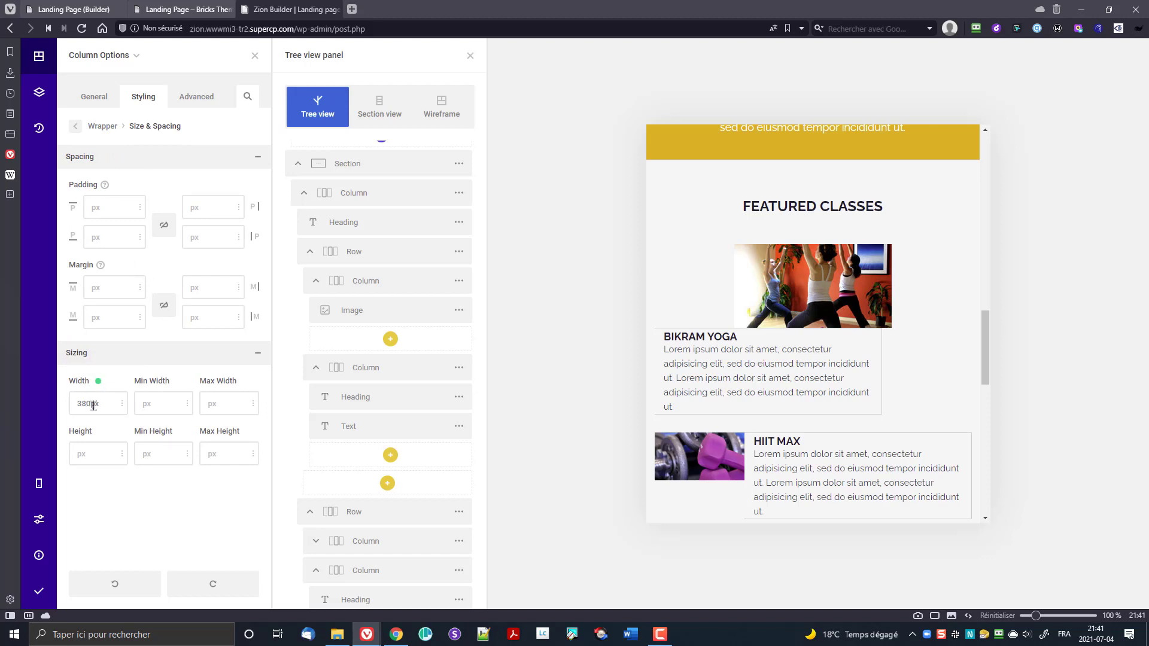
click(124, 401)
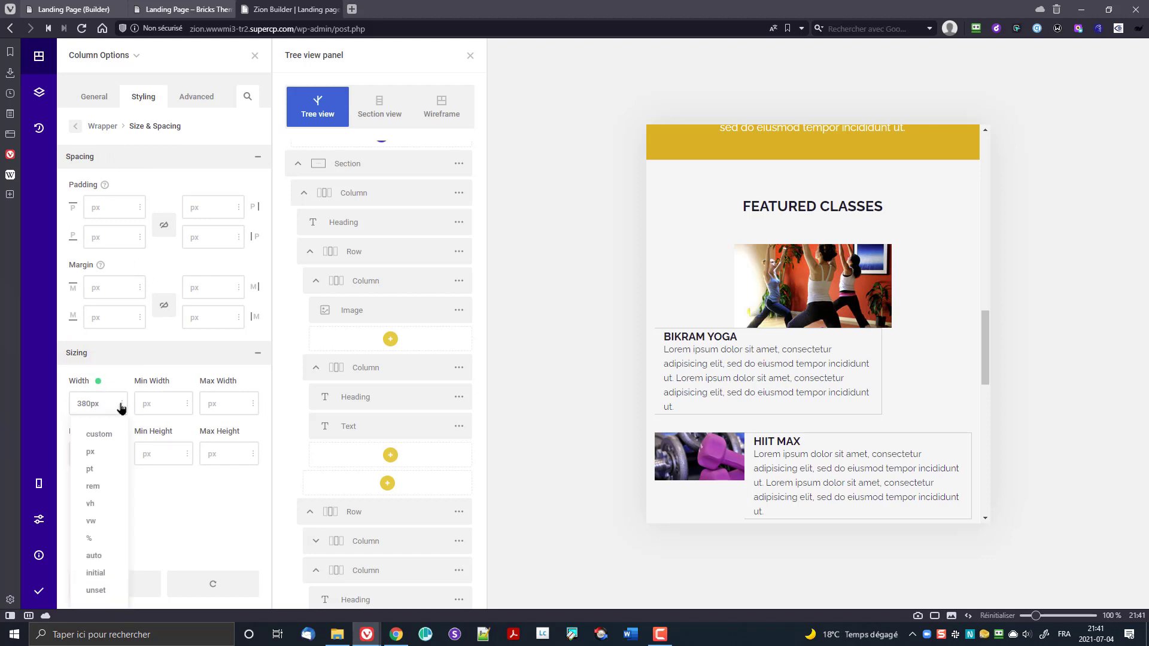
click(105, 542)
drag(75, 408, 82, 416)
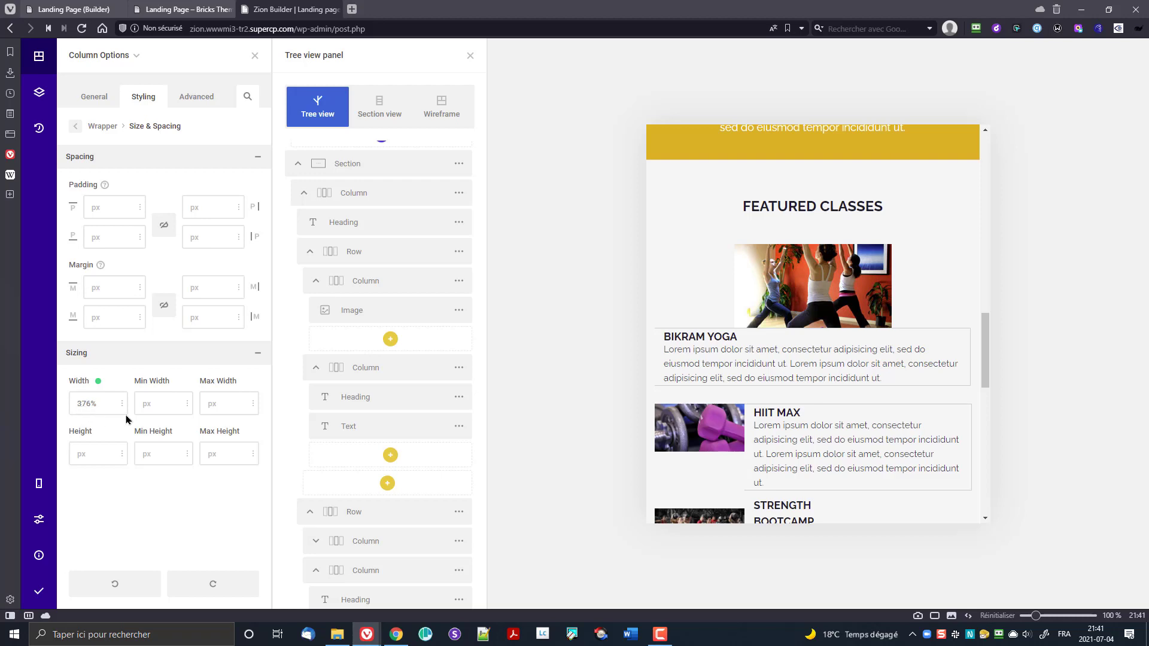
text(100)
- Add a solid 1 px left border in #ccc to the Bikram Yoga text column's wrapper
click(74, 127)
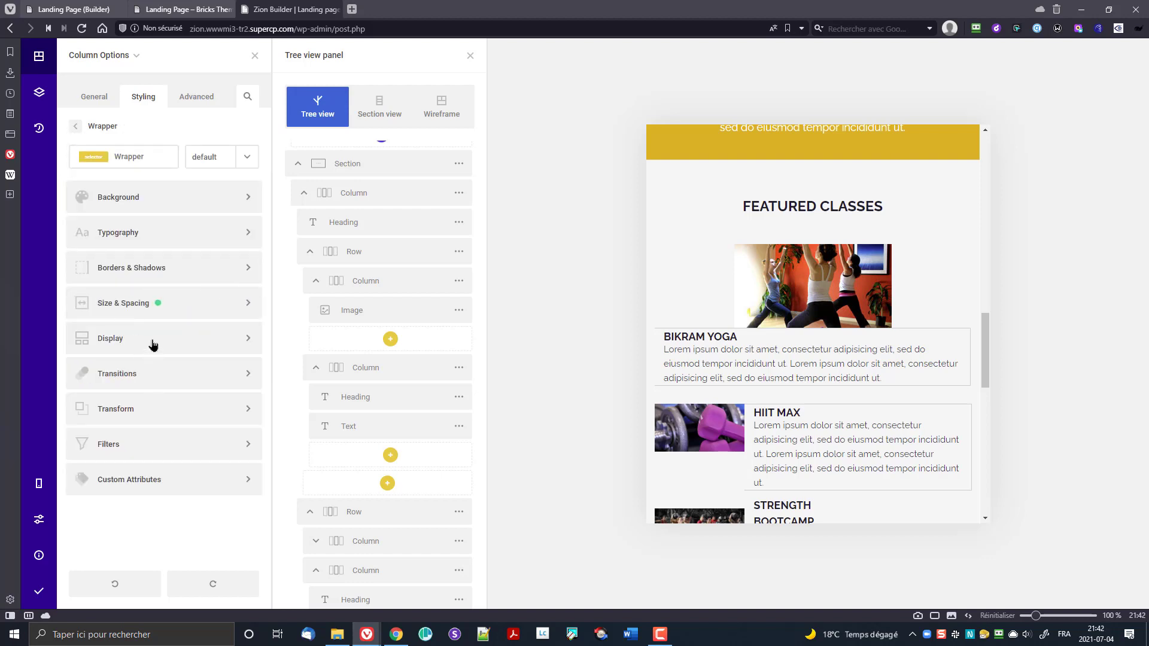
click(158, 275)
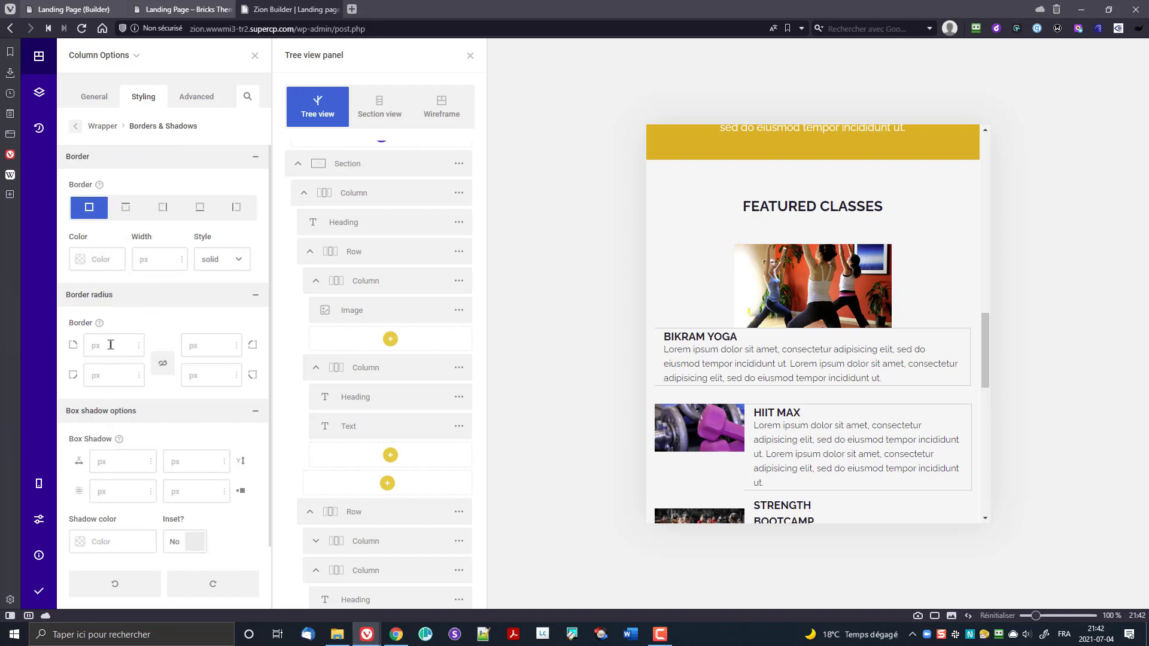
click(238, 209)
click(141, 261)
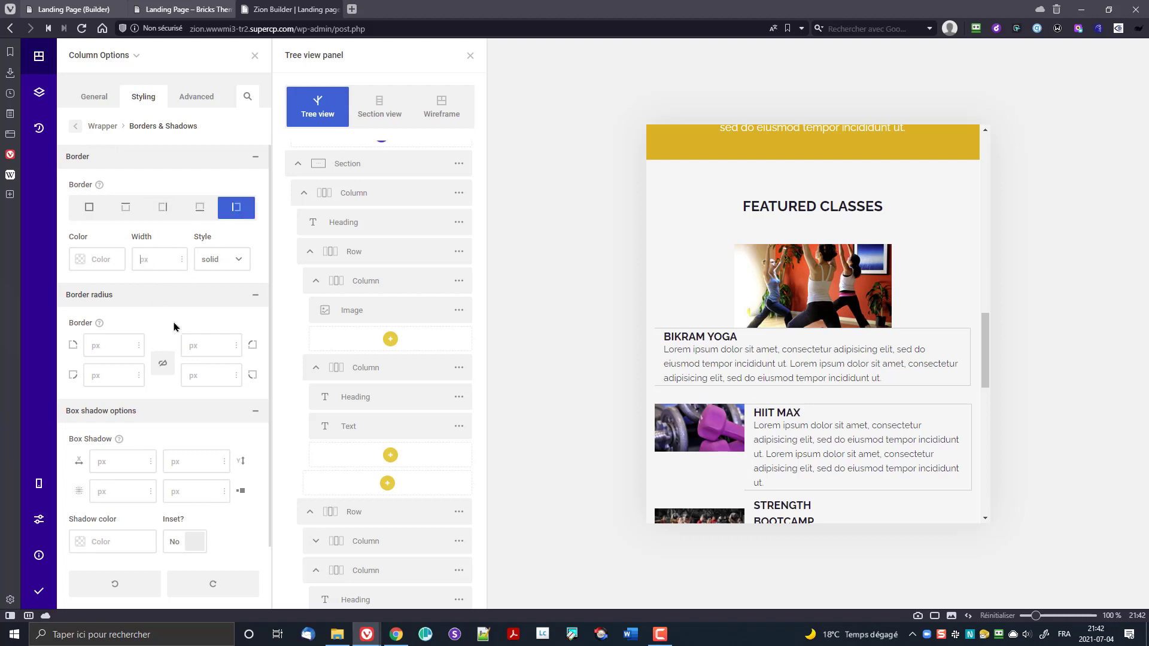
text(1)
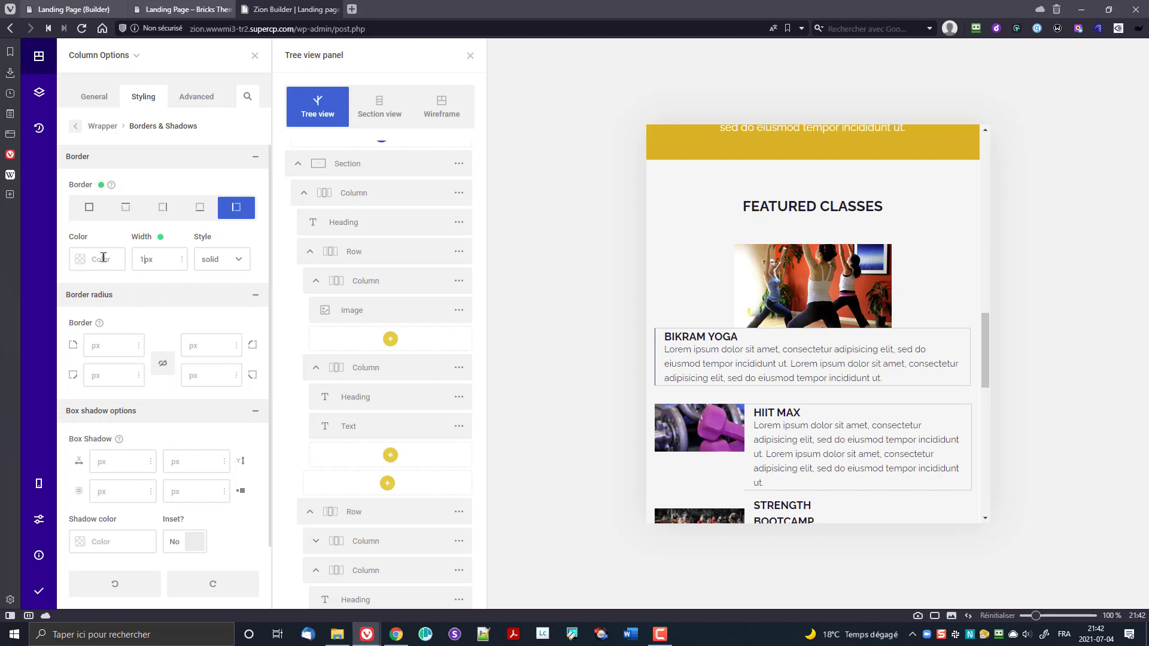
click(83, 262)
click(220, 361)
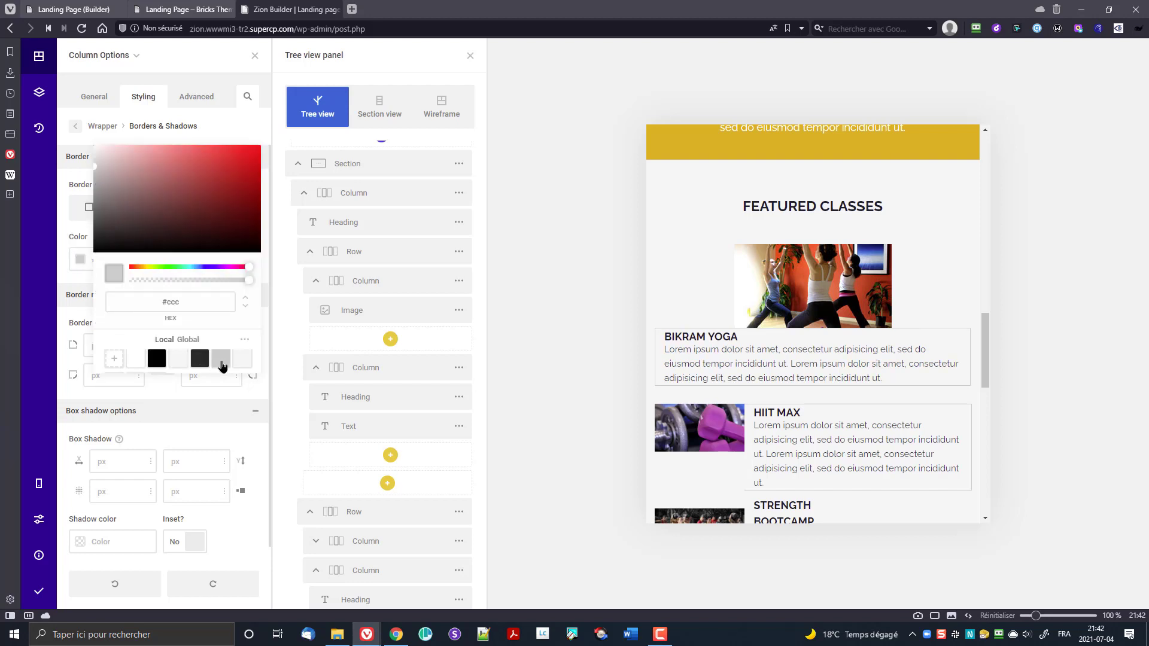
click(225, 125)
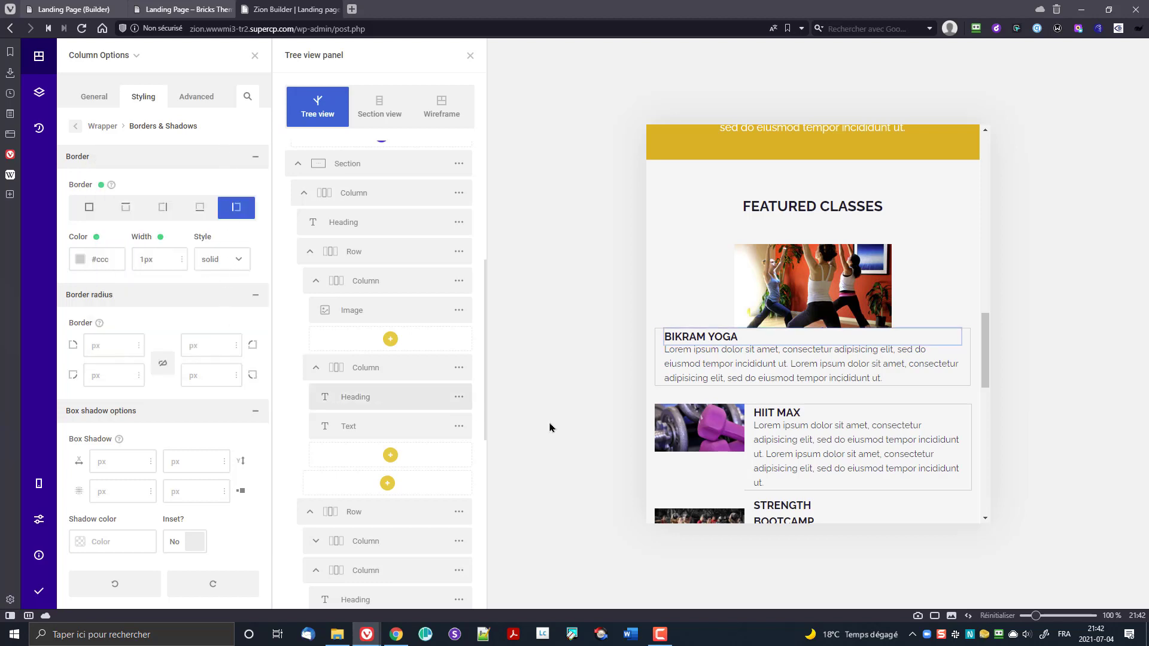
- Try a 50 px bottom margin on the Bikram Yoga image column's wrapper and settle on 25 px
click(766, 306)
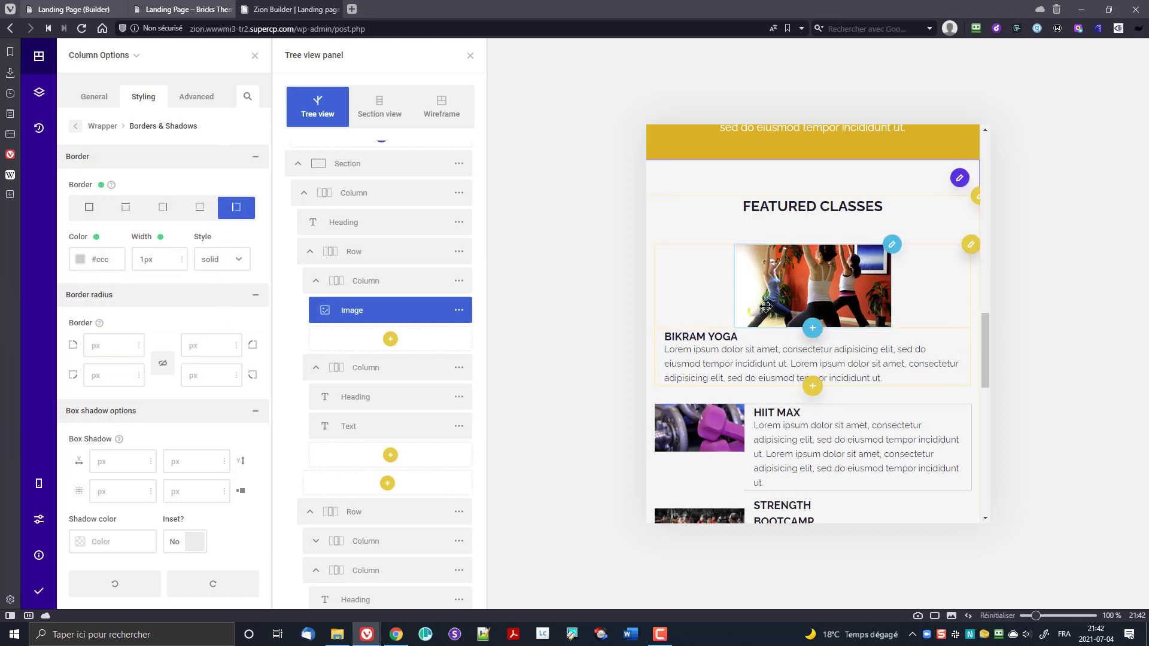
click(371, 288)
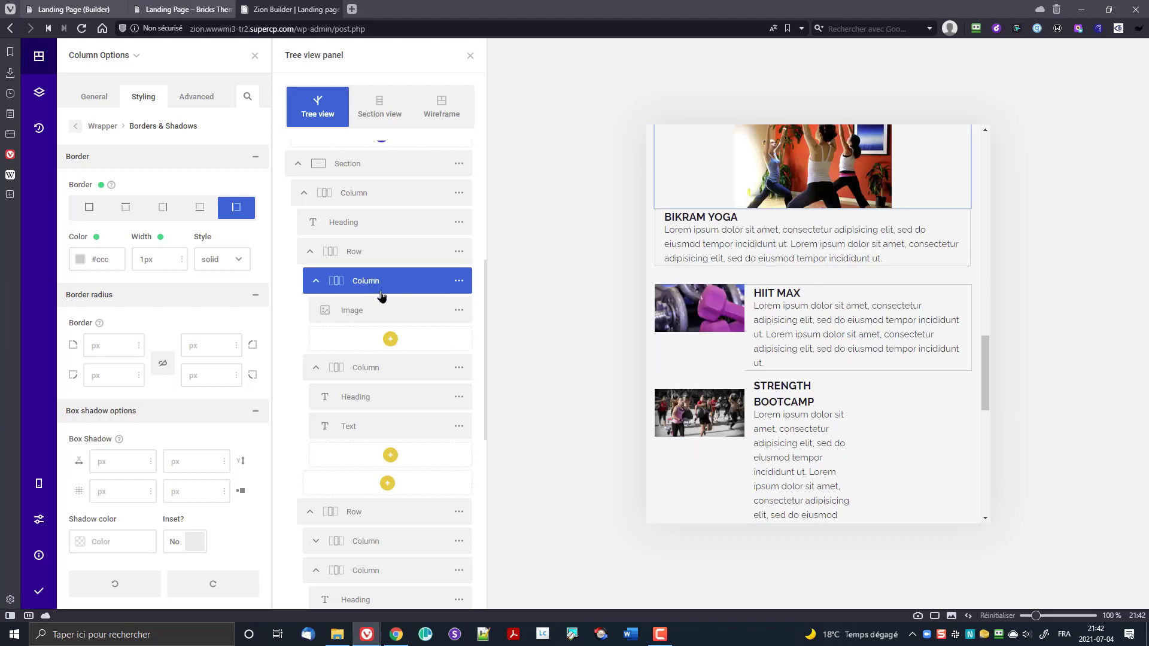
click(456, 290)
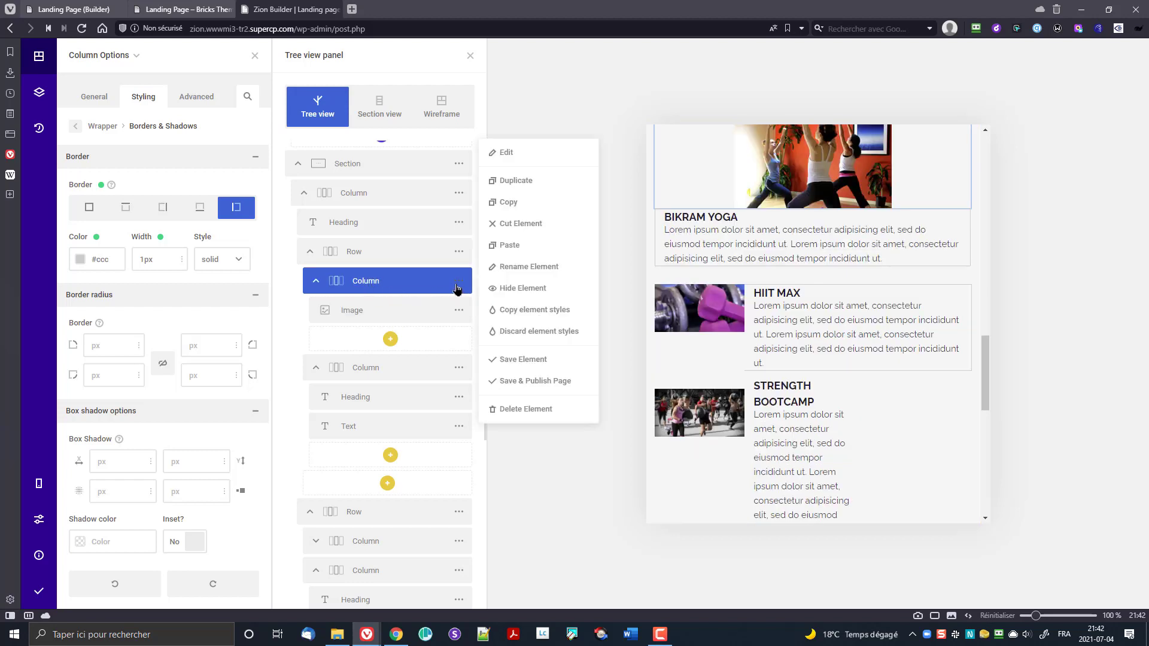
click(508, 157)
click(150, 98)
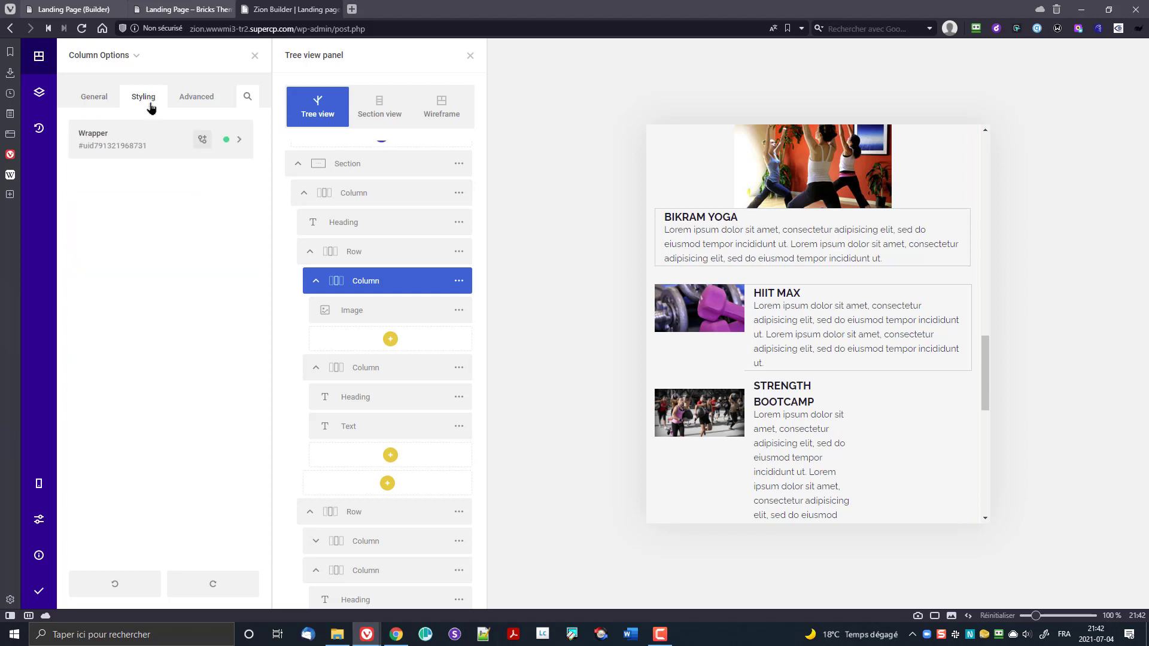
click(157, 132)
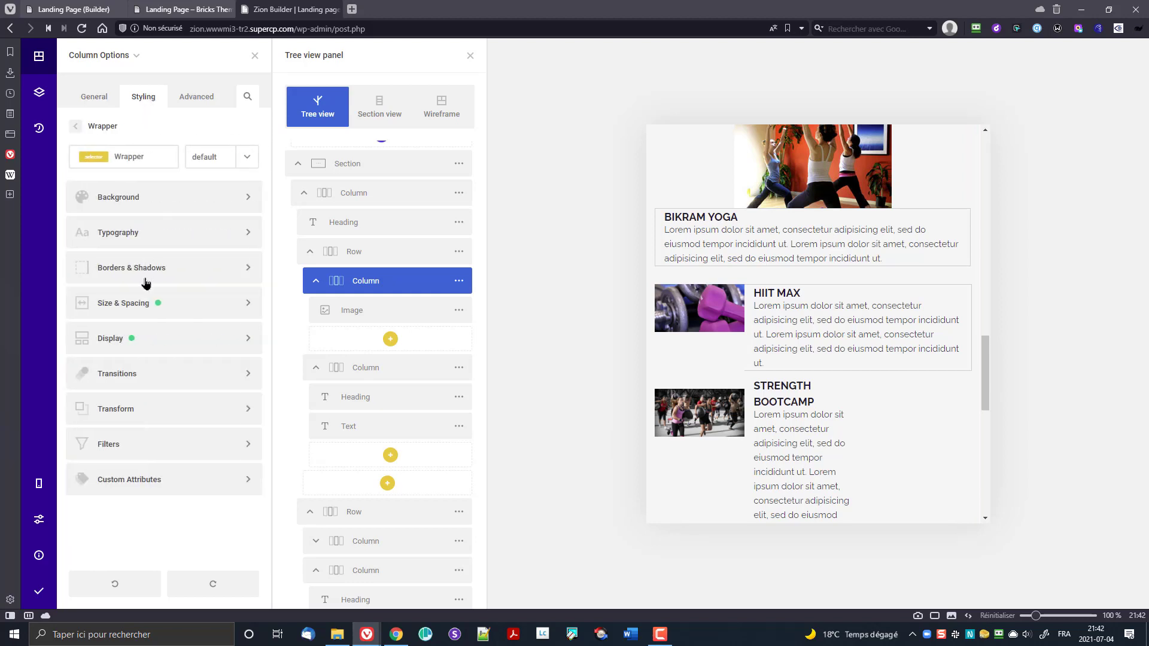
click(145, 305)
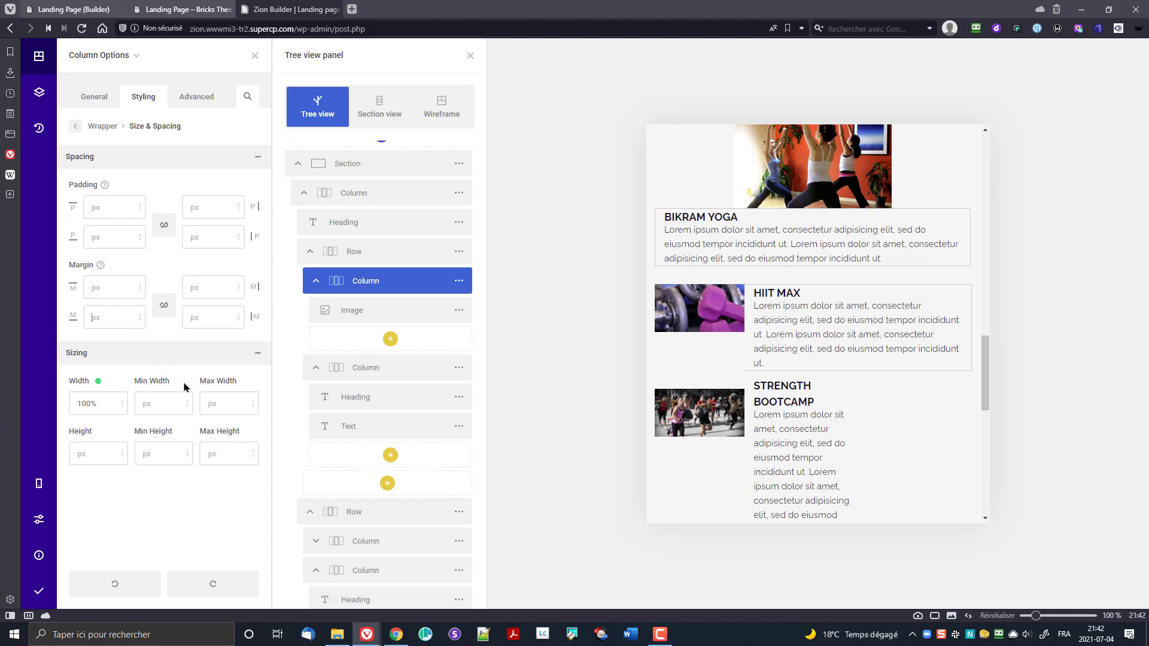
text(50)
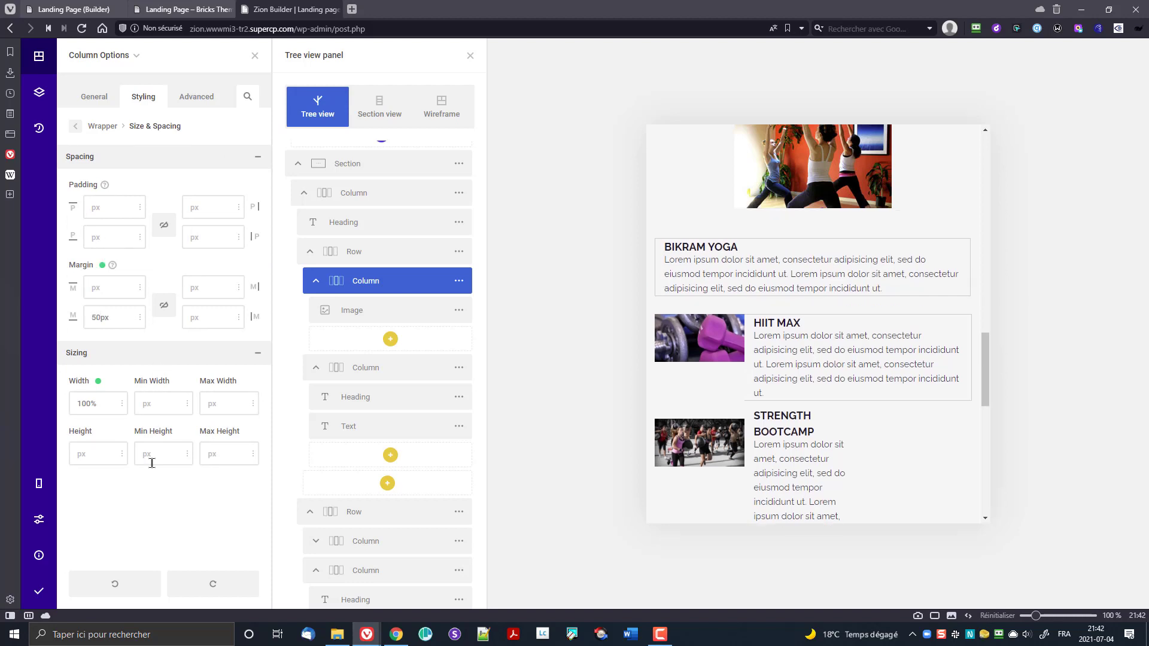
text(25)
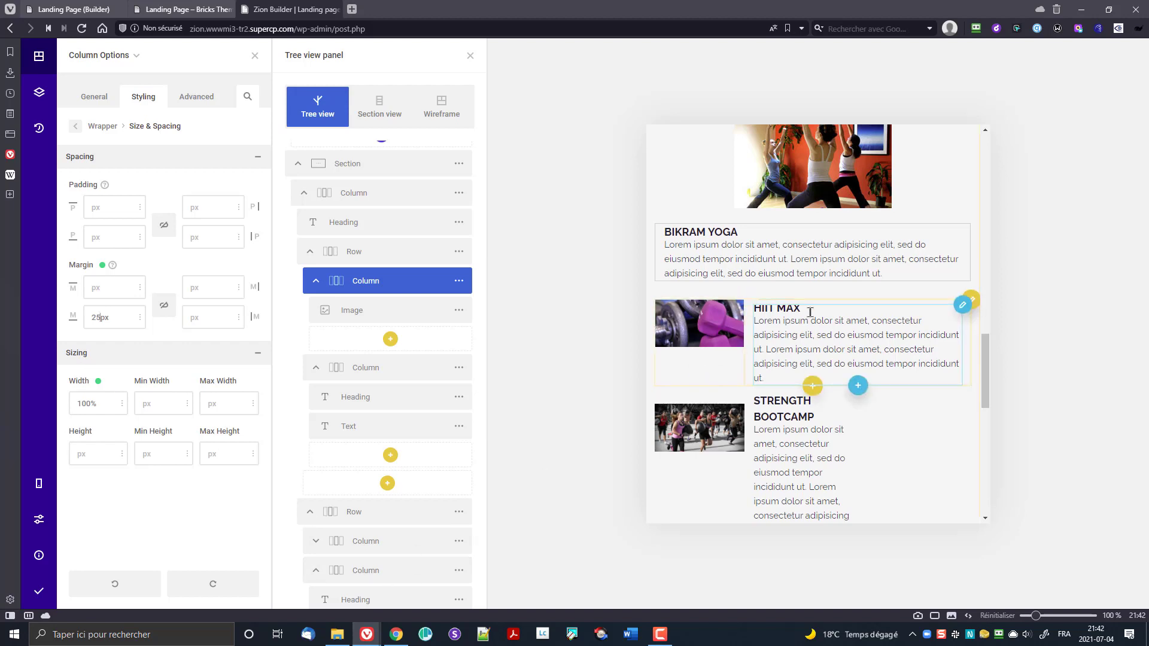
scroll(818, 335, up, 2)
scroll(818, 339, down, 2)
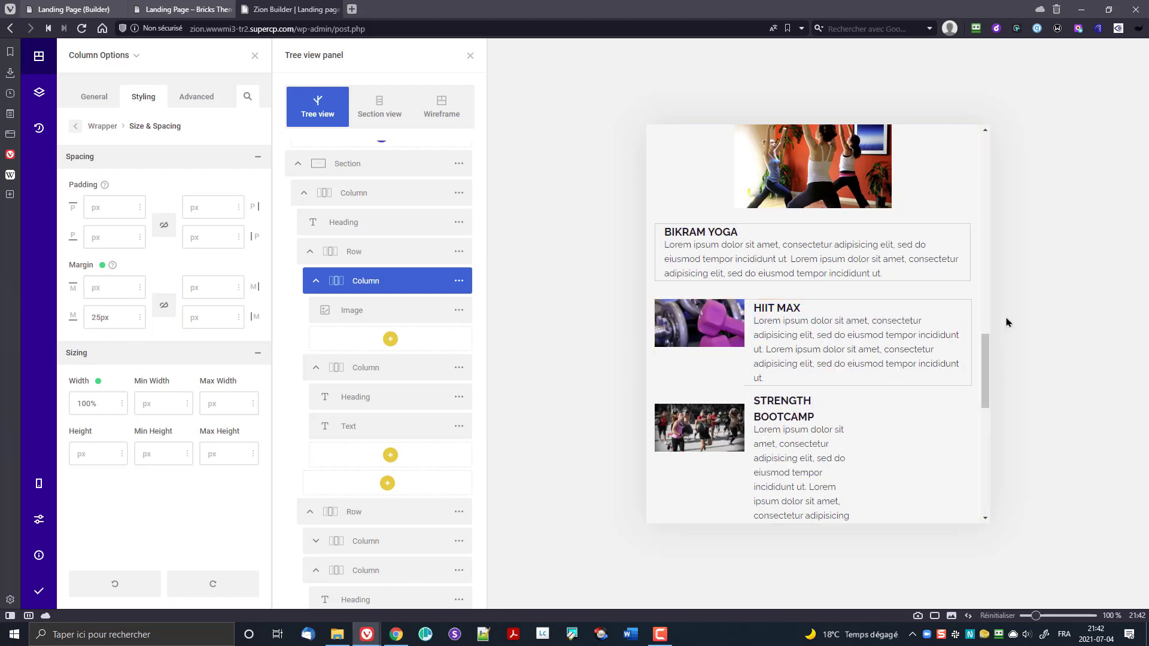
- Set the content orientation of the HIIT MAX row to vertical
click(969, 302)
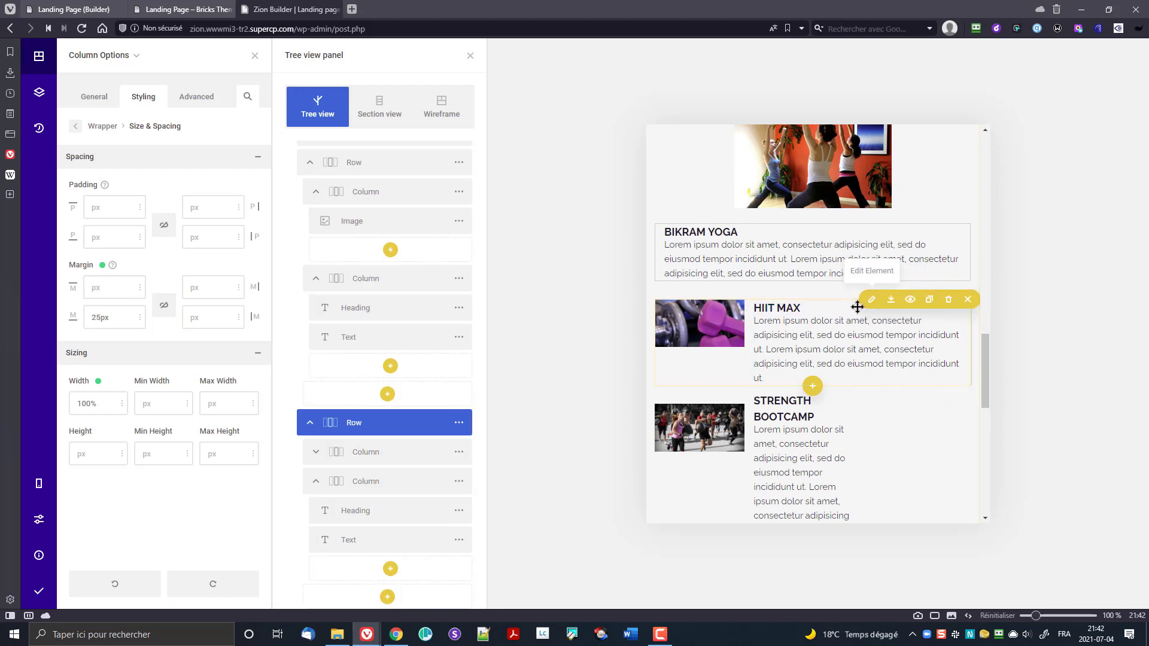
click(872, 299)
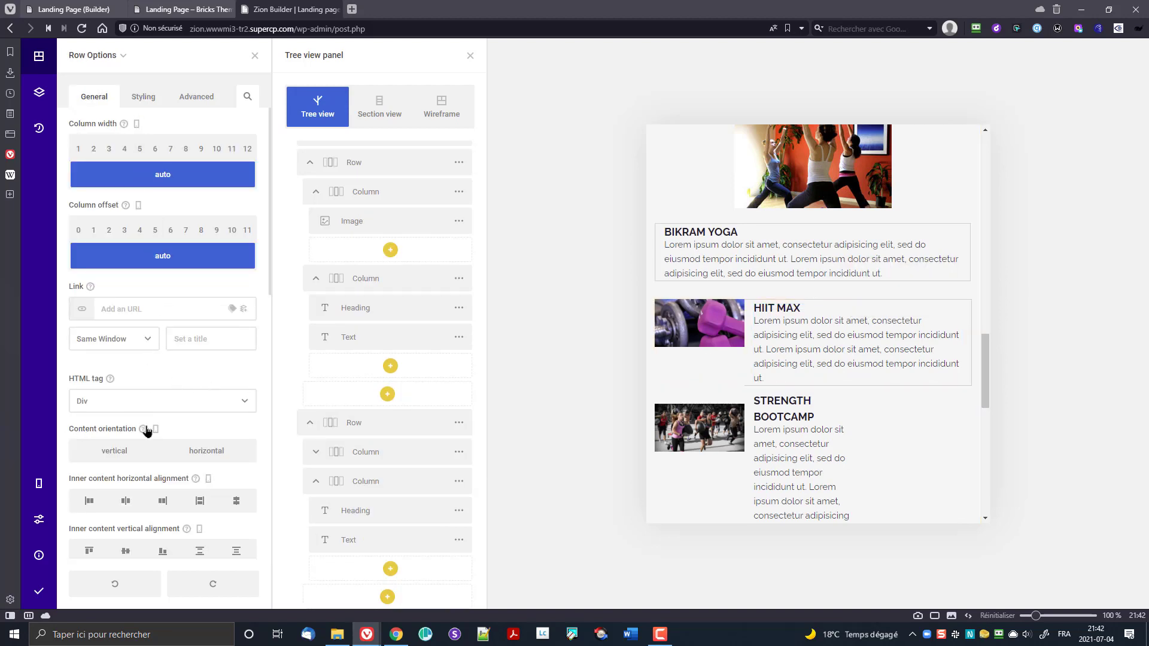
click(120, 457)
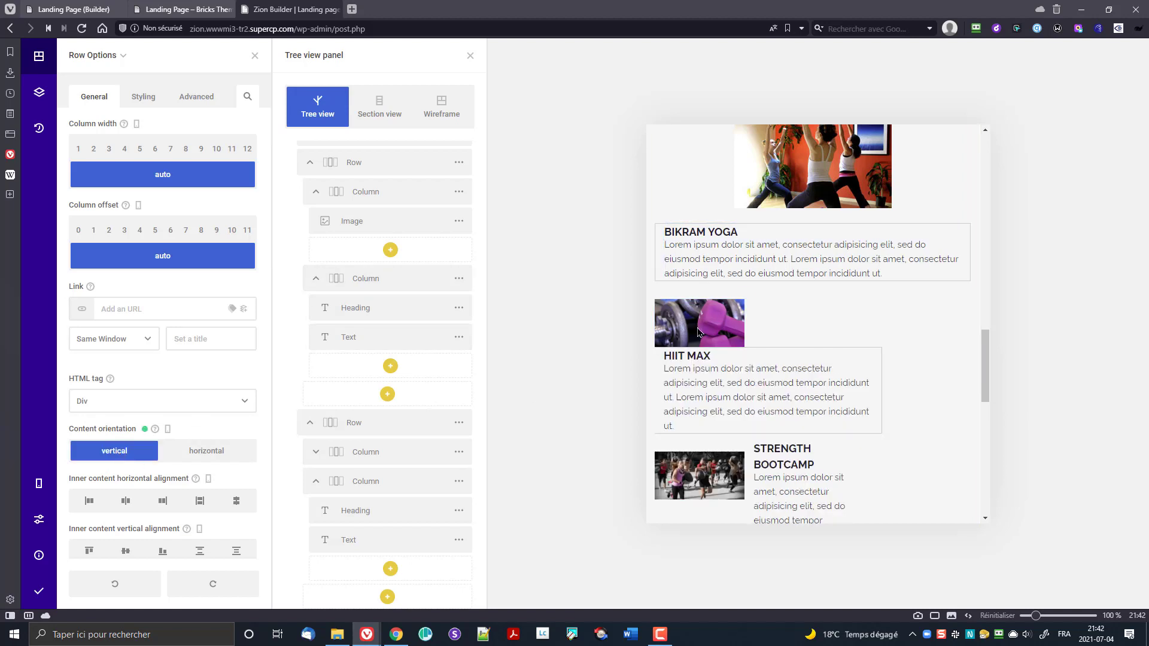
- Open the HIIT MAX image column for editing and set its wrapper width to 100%
click(368, 286)
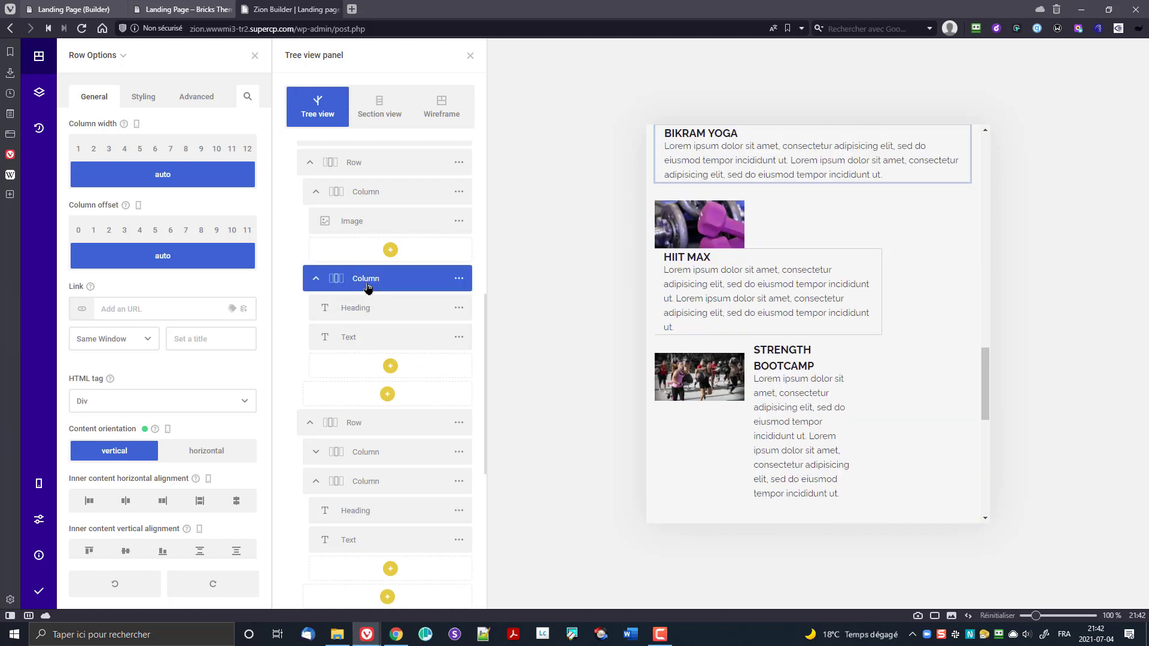
click(367, 433)
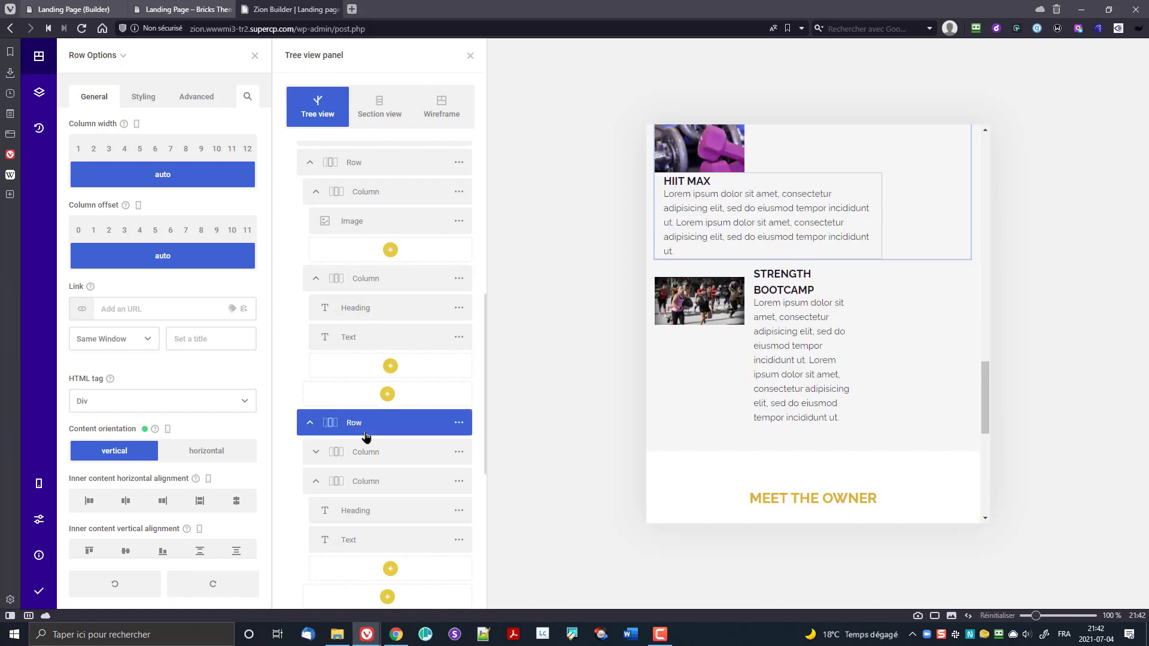
click(392, 461)
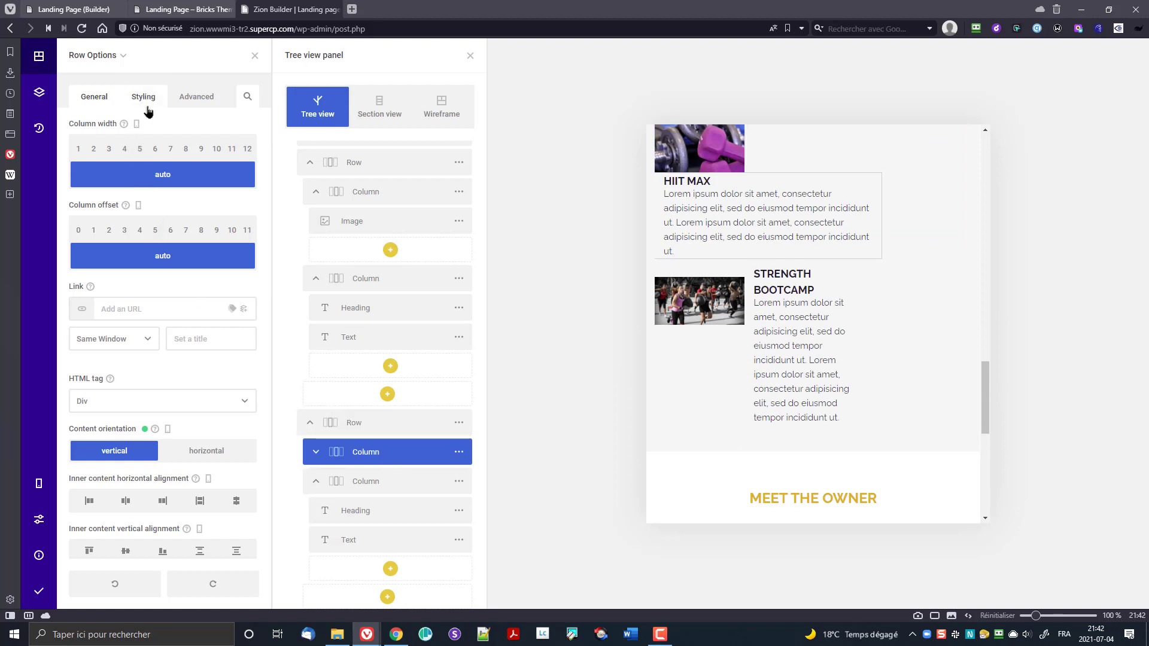
click(459, 452)
click(502, 324)
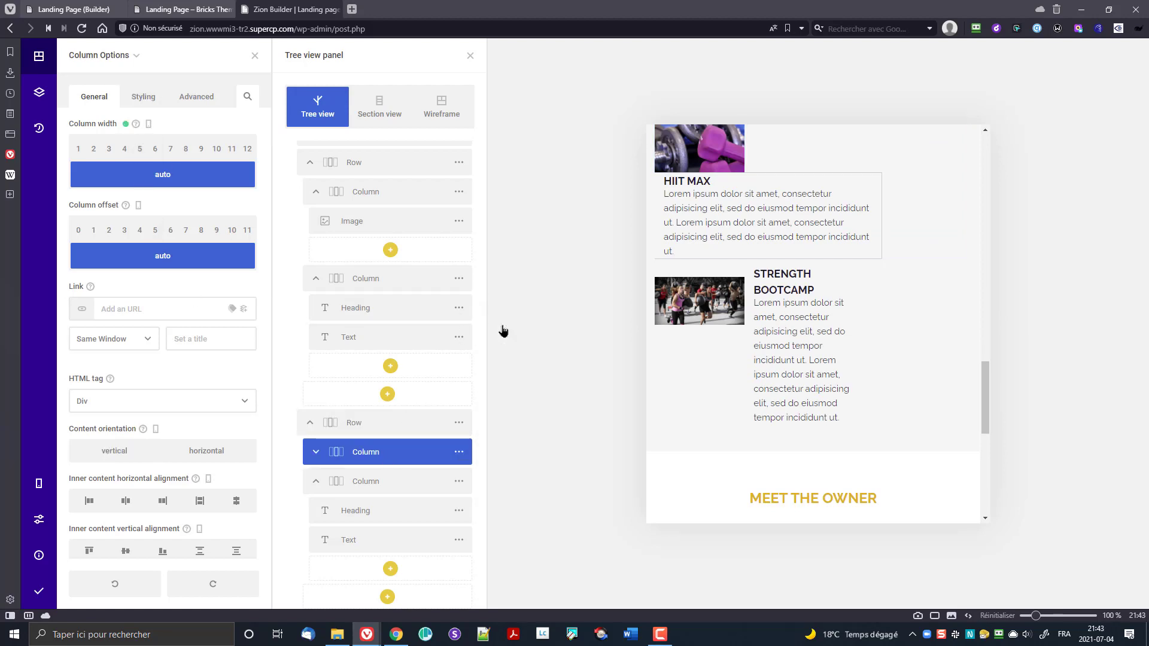
click(144, 98)
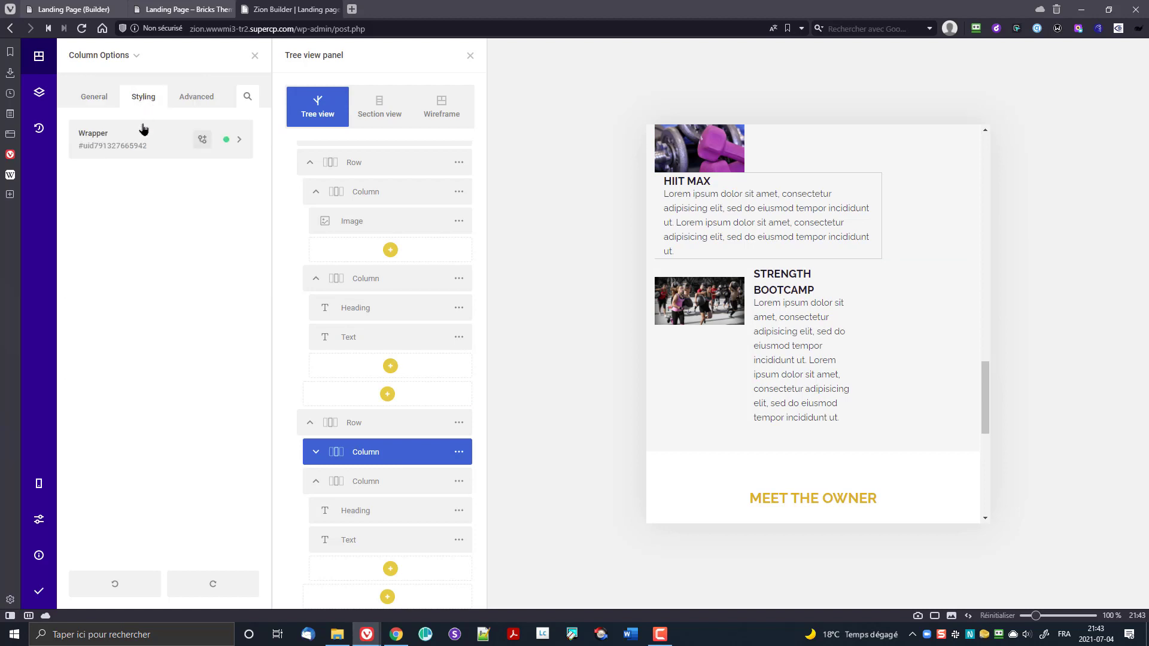
click(134, 155)
click(123, 304)
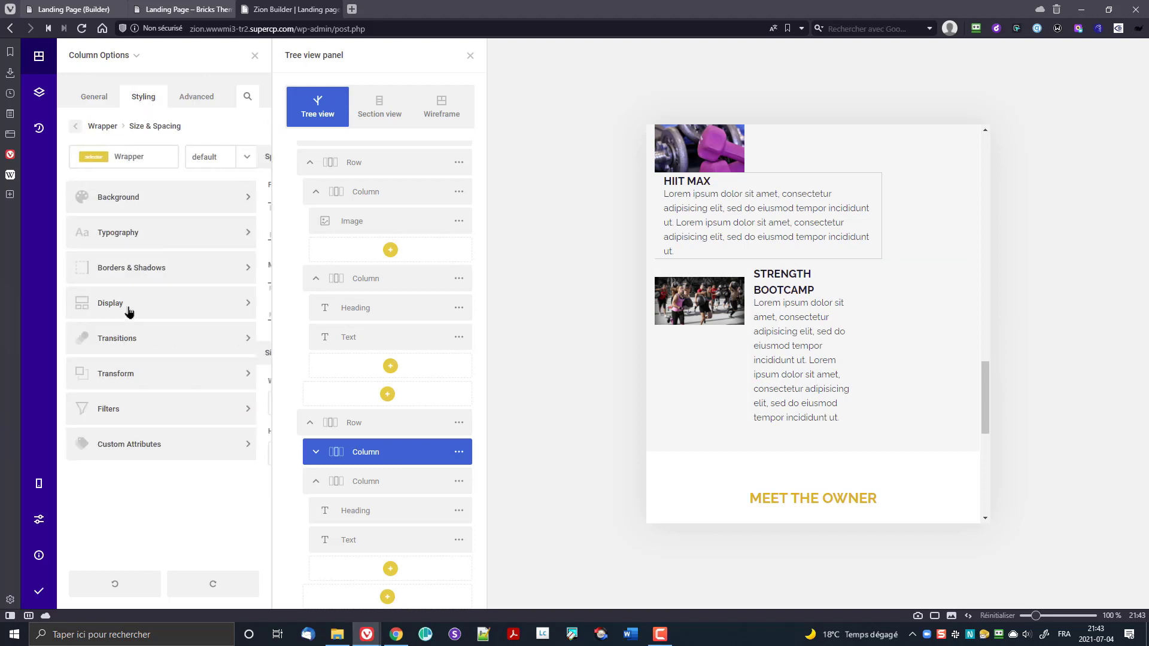
click(123, 404)
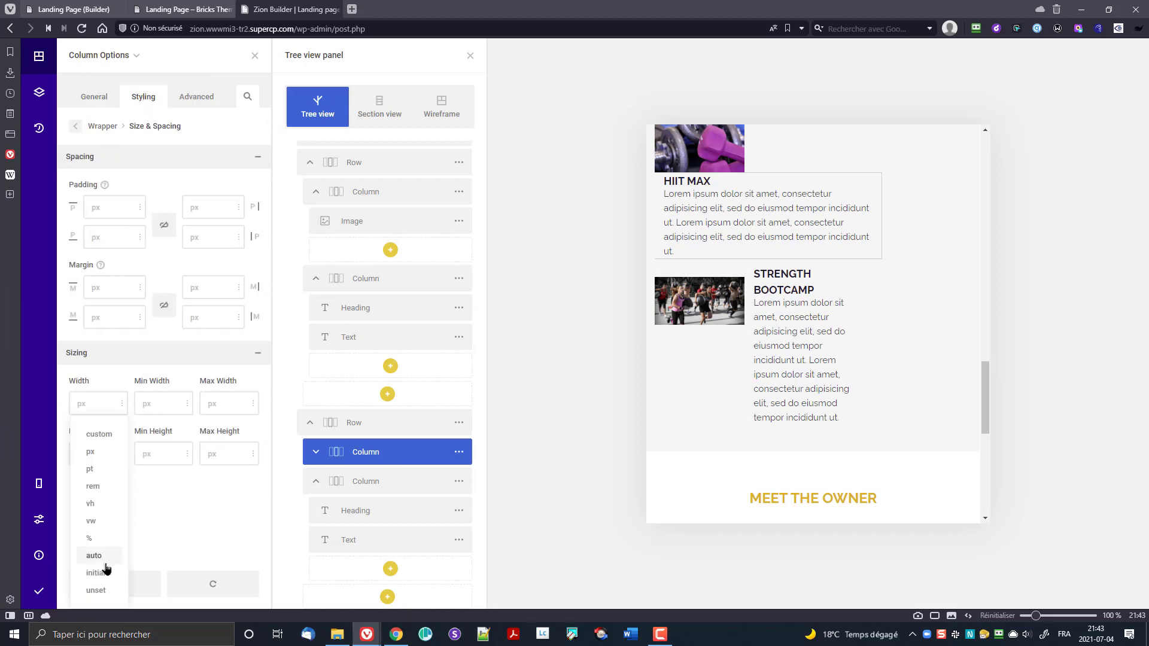
click(96, 545)
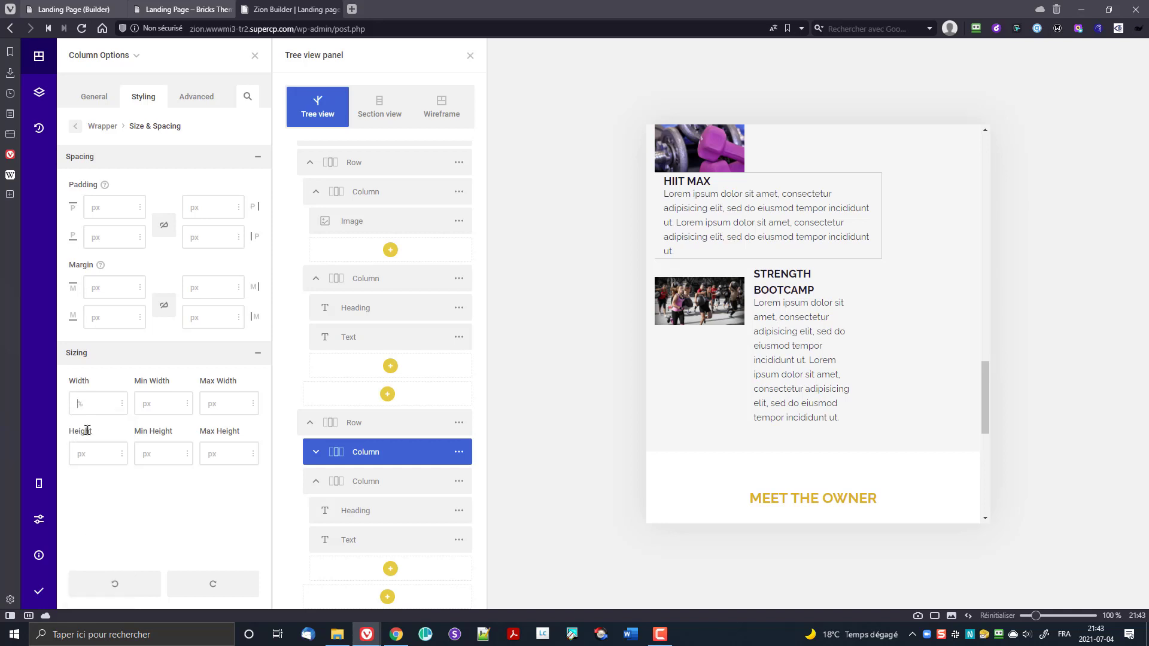
text(100)
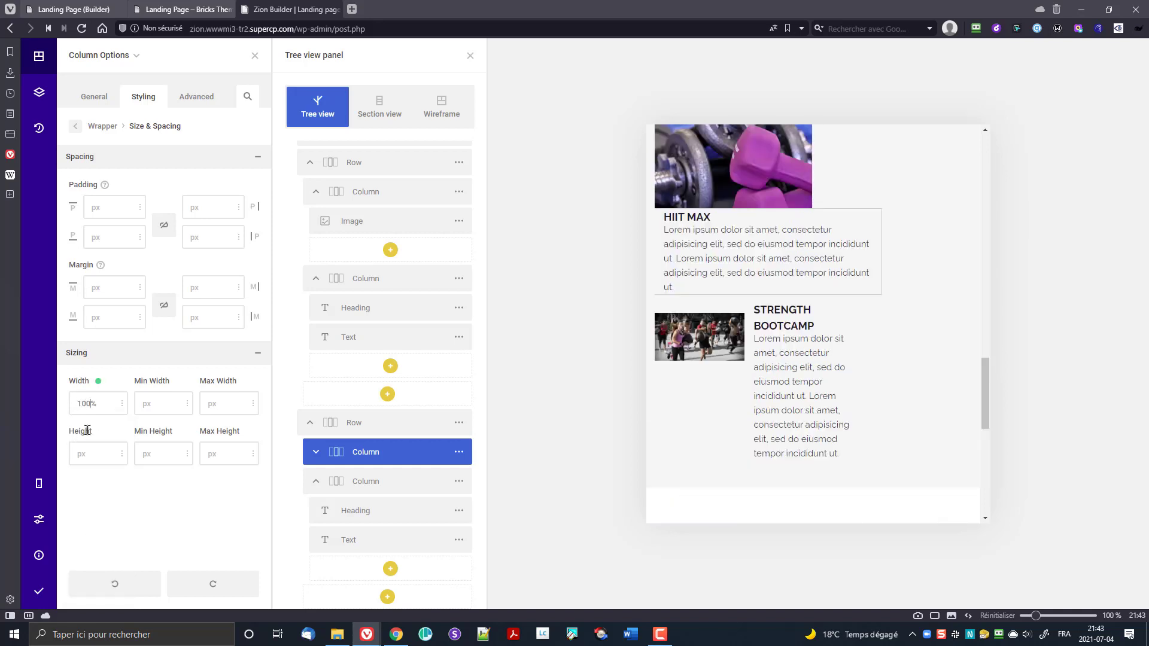
- Center the inner content of the HIIT MAX image column horizontally
click(94, 99)
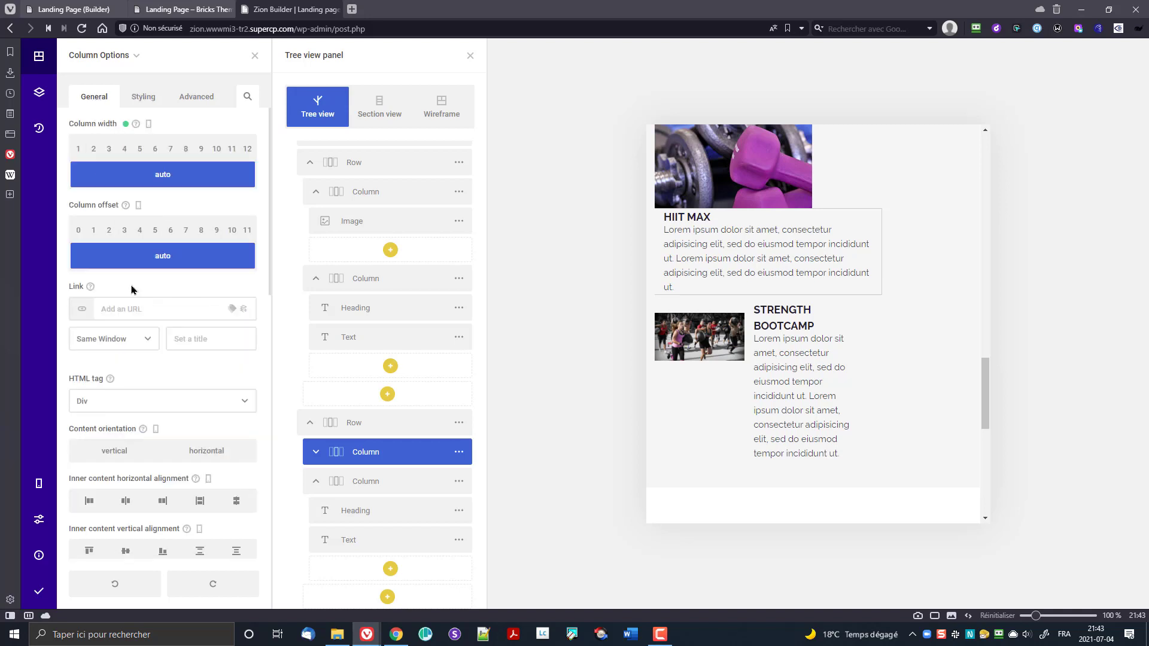
scroll(137, 431, down, 3)
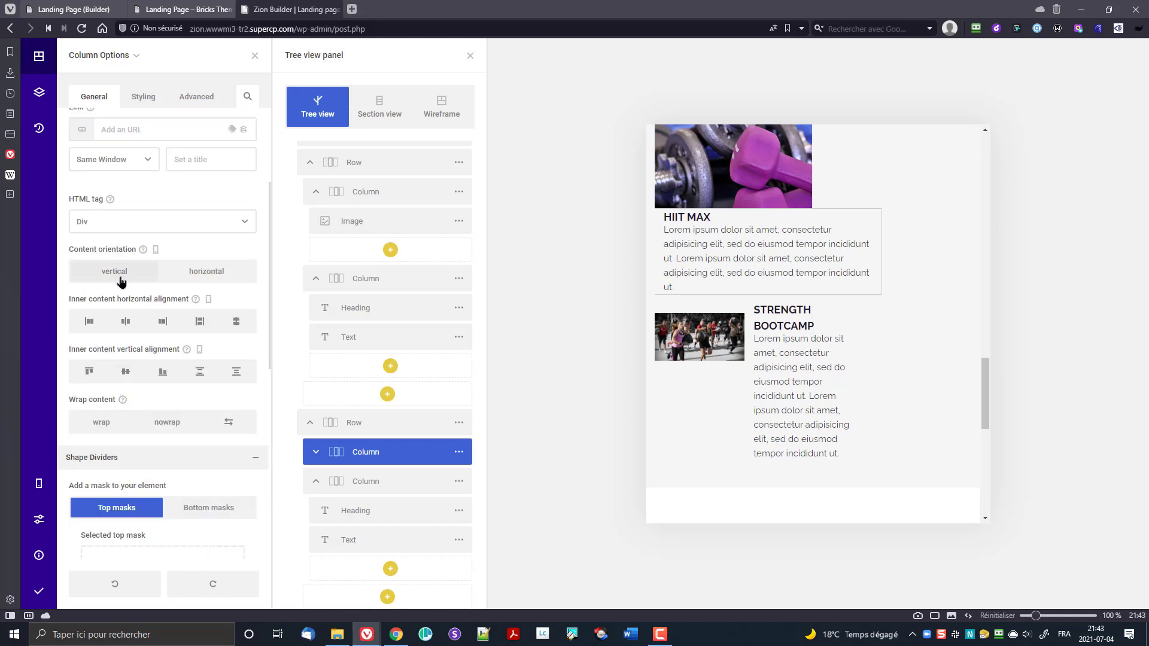
click(123, 323)
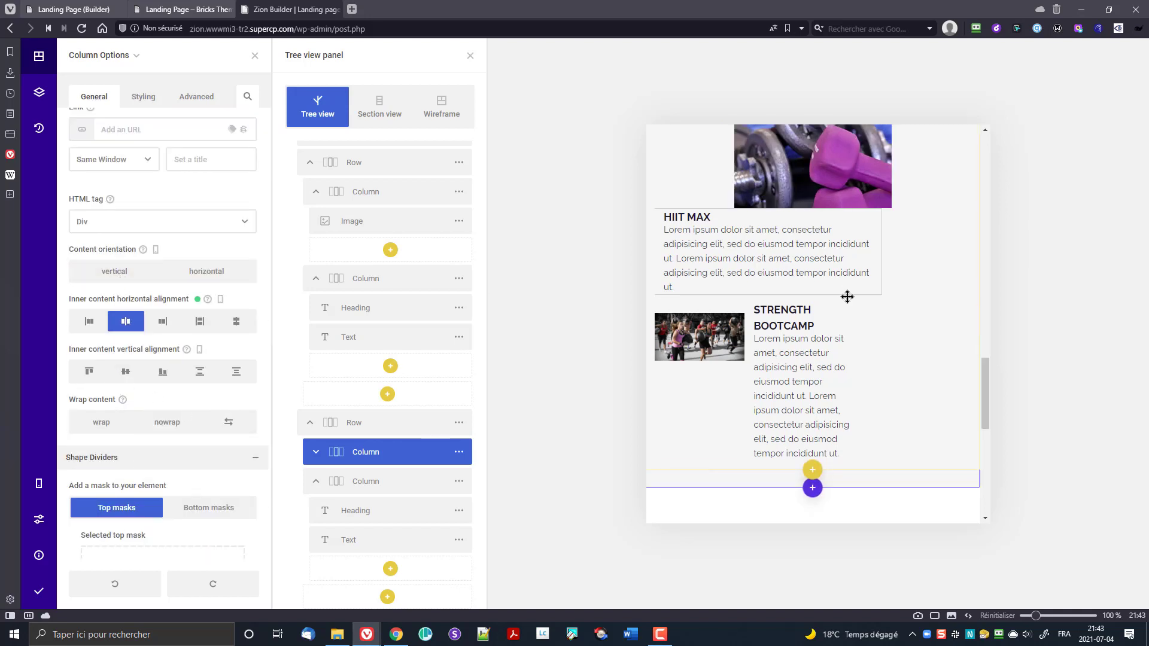
- Open the HIIT MAX text column for editing and set its wrapper width to 100%
click(381, 490)
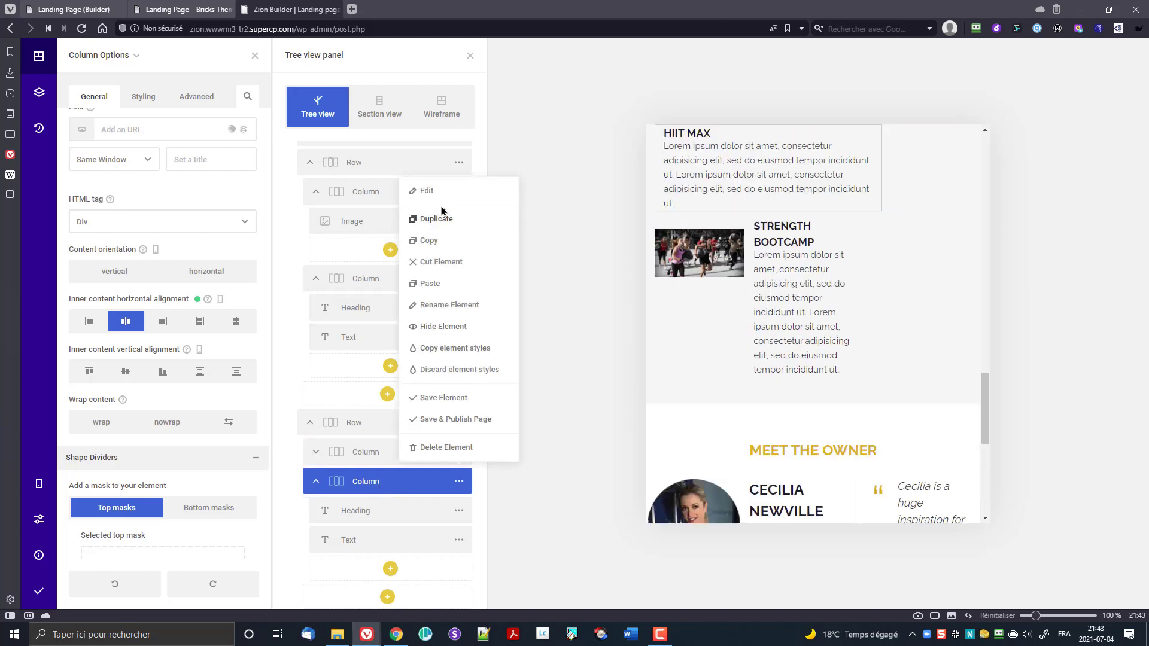
click(427, 191)
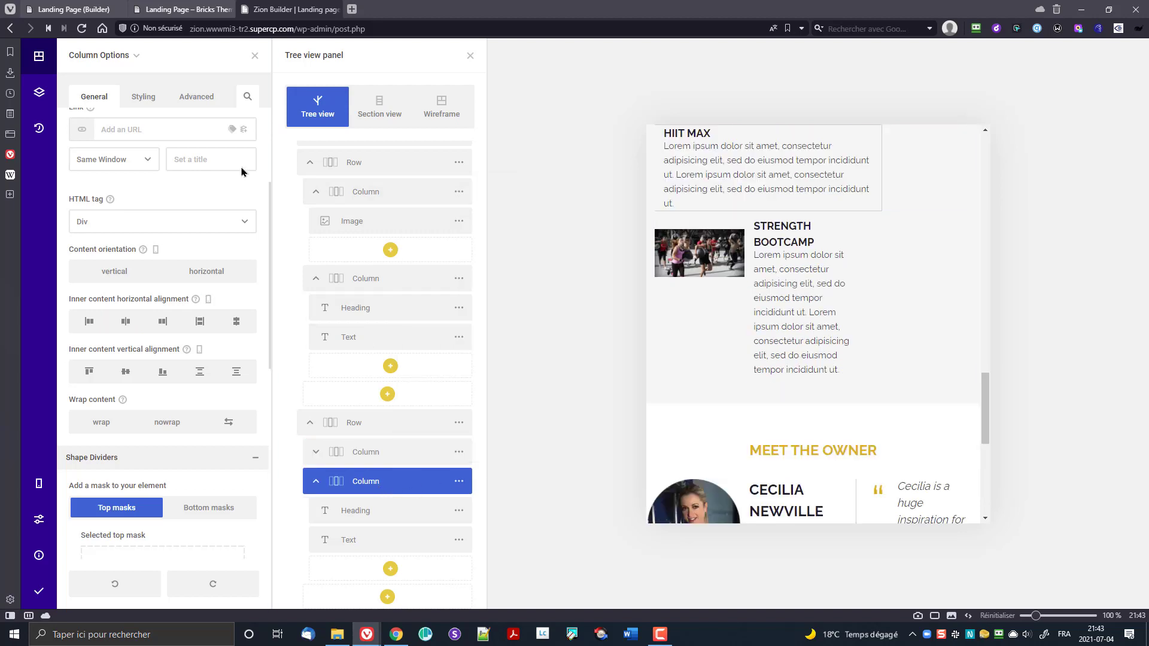
click(150, 100)
click(150, 144)
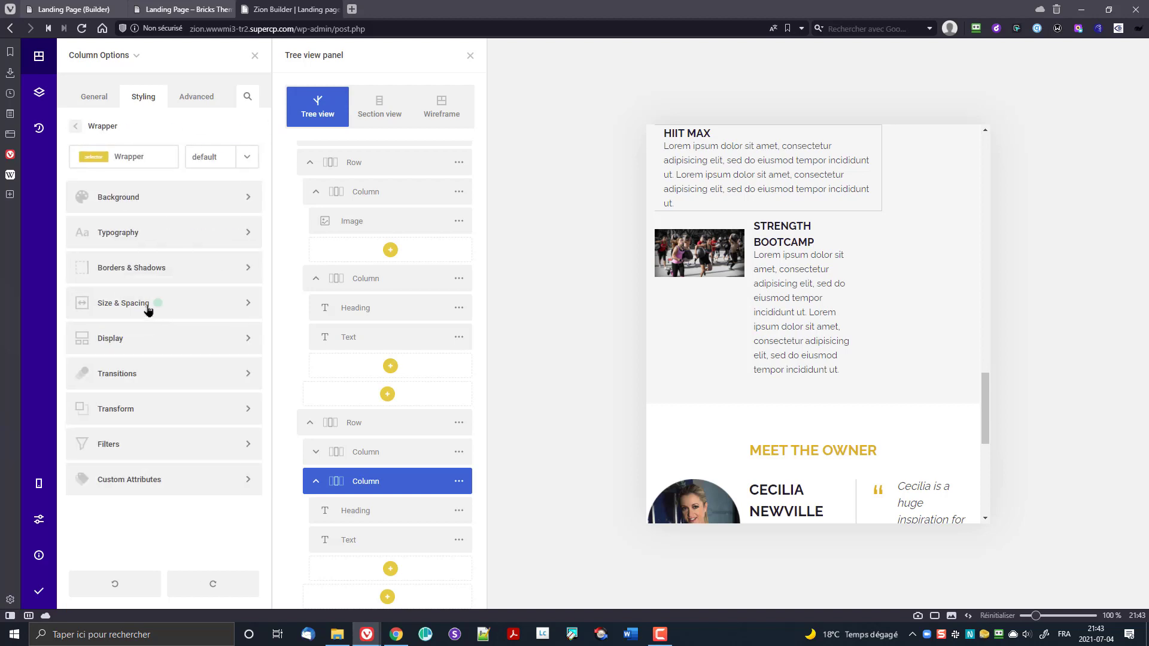
click(146, 303)
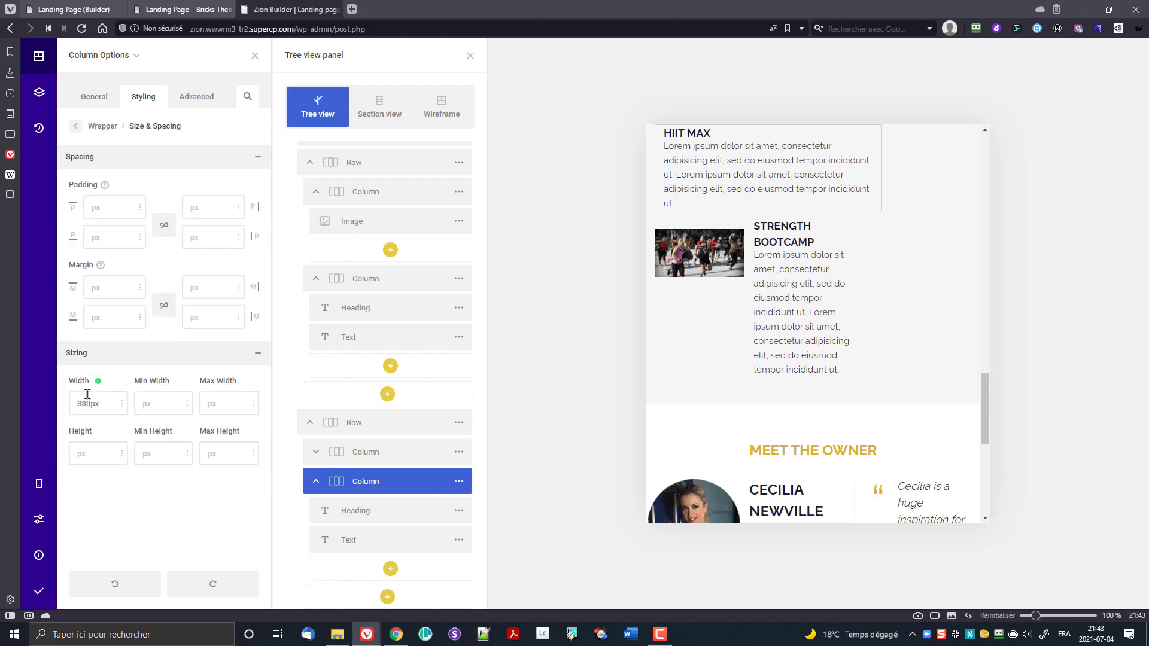
click(123, 408)
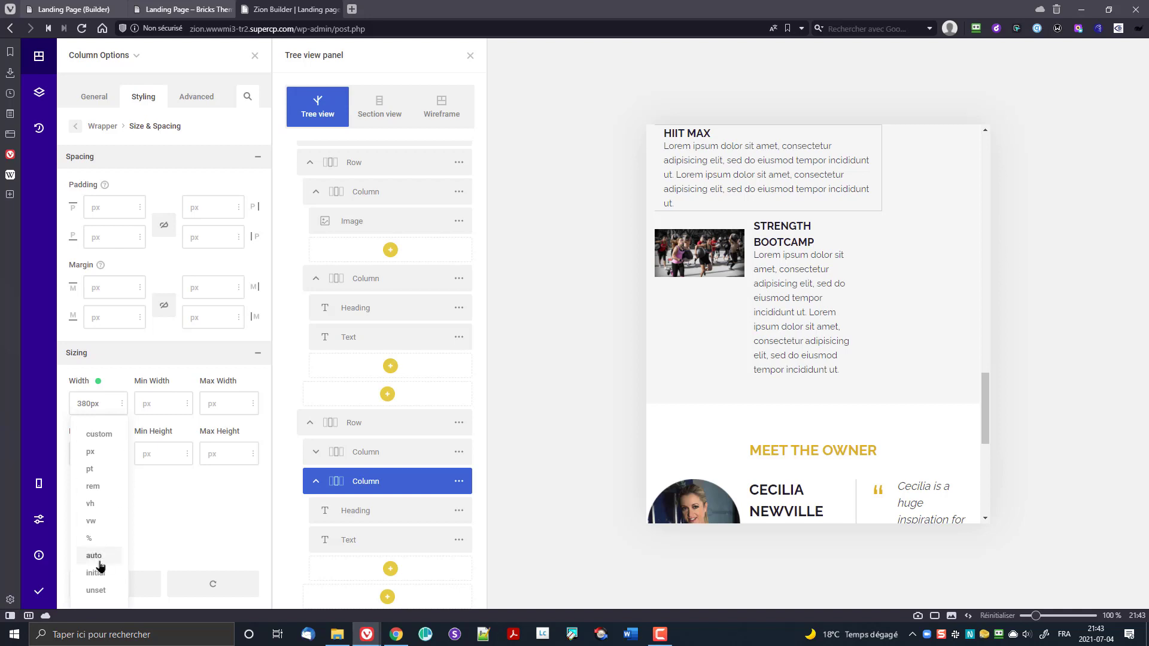
click(94, 544)
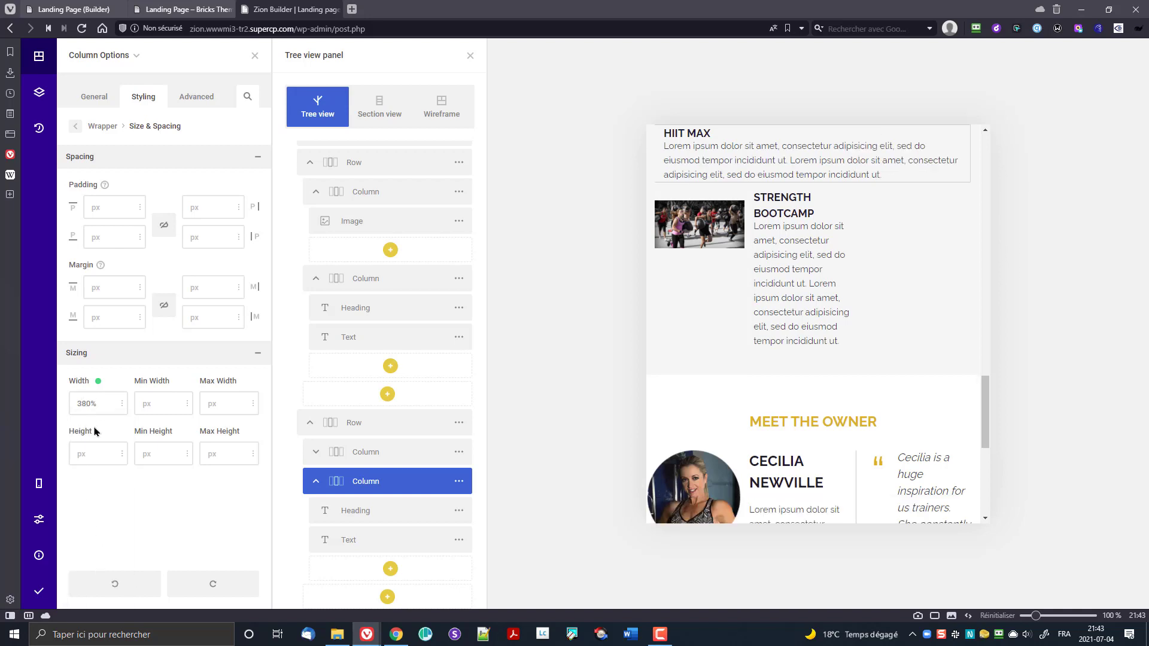
text(100)
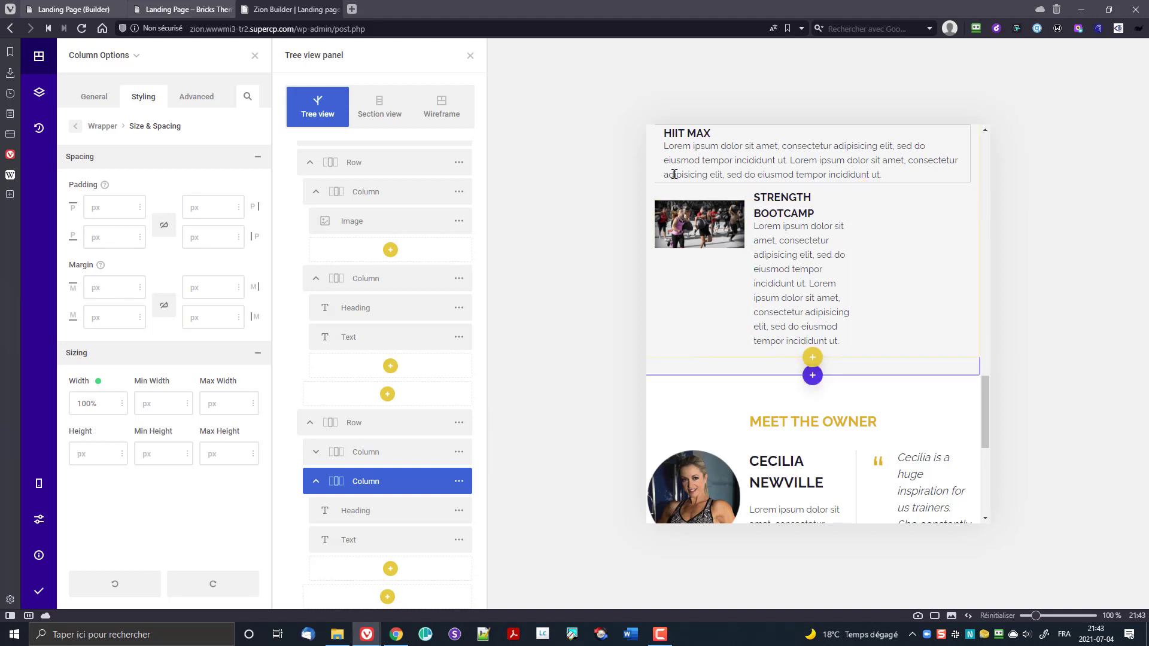
- Add a solid 1 px left border in #ccc to the HIIT MAX text column's wrapper
click(93, 128)
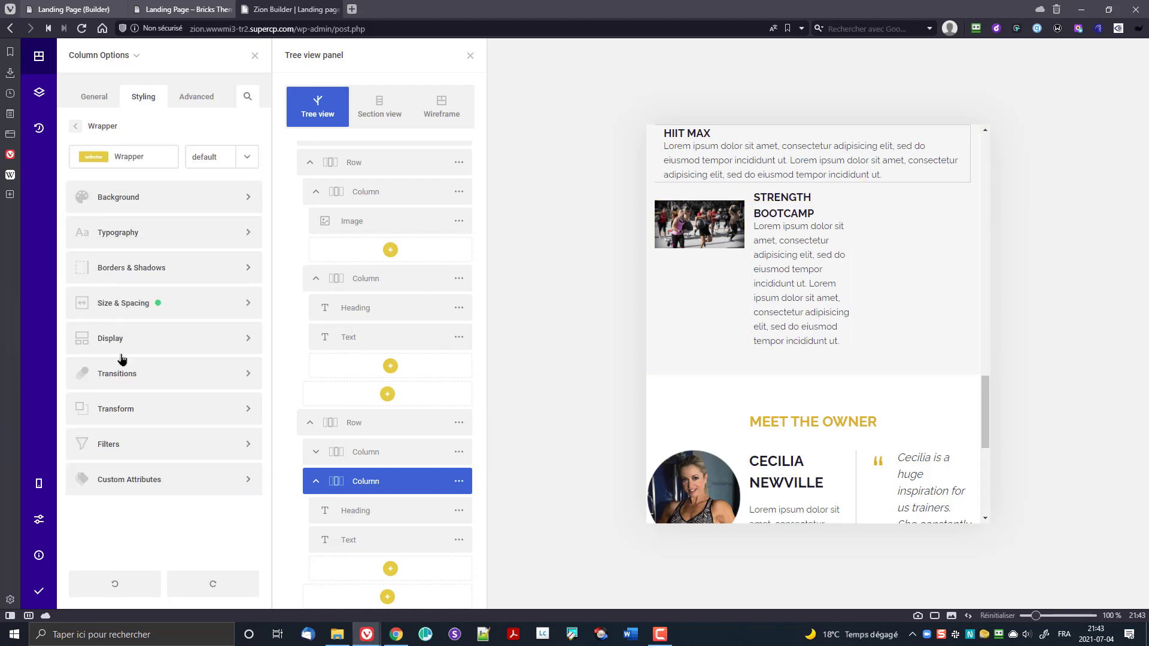
click(133, 269)
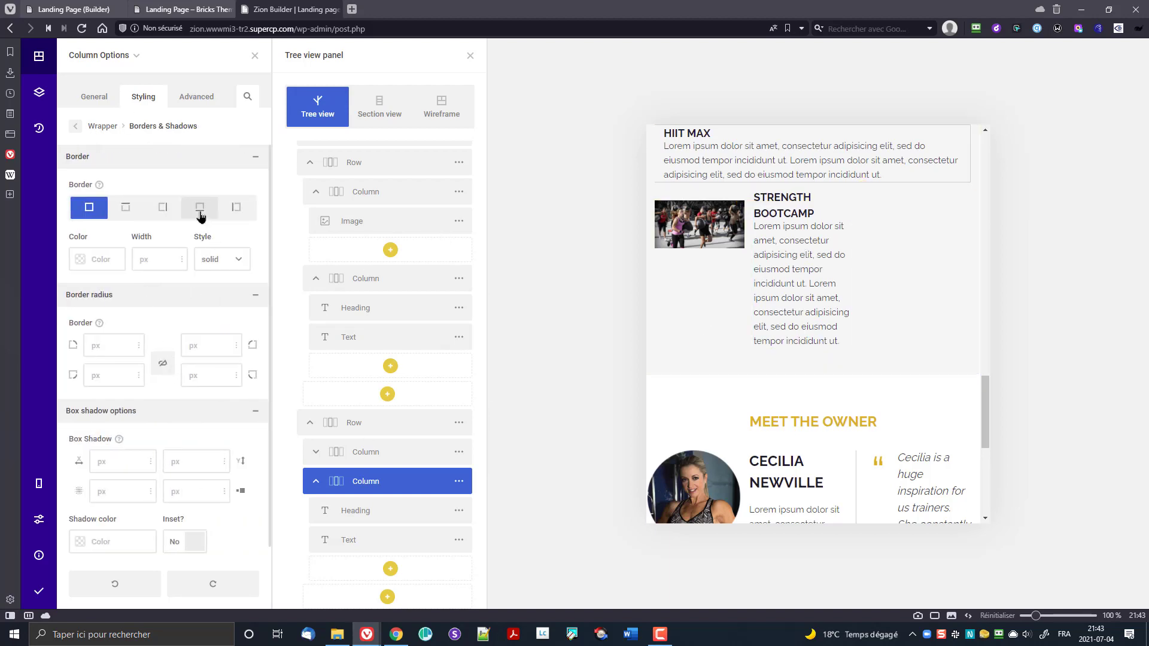
click(237, 207)
click(135, 262)
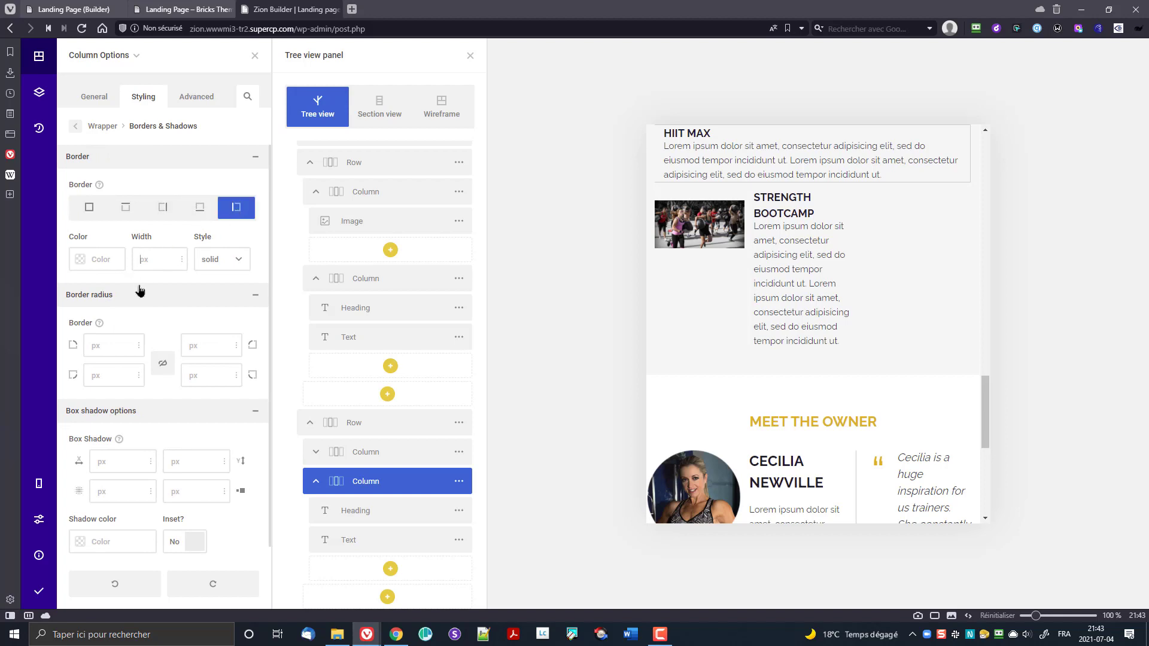
click(80, 261)
click(220, 359)
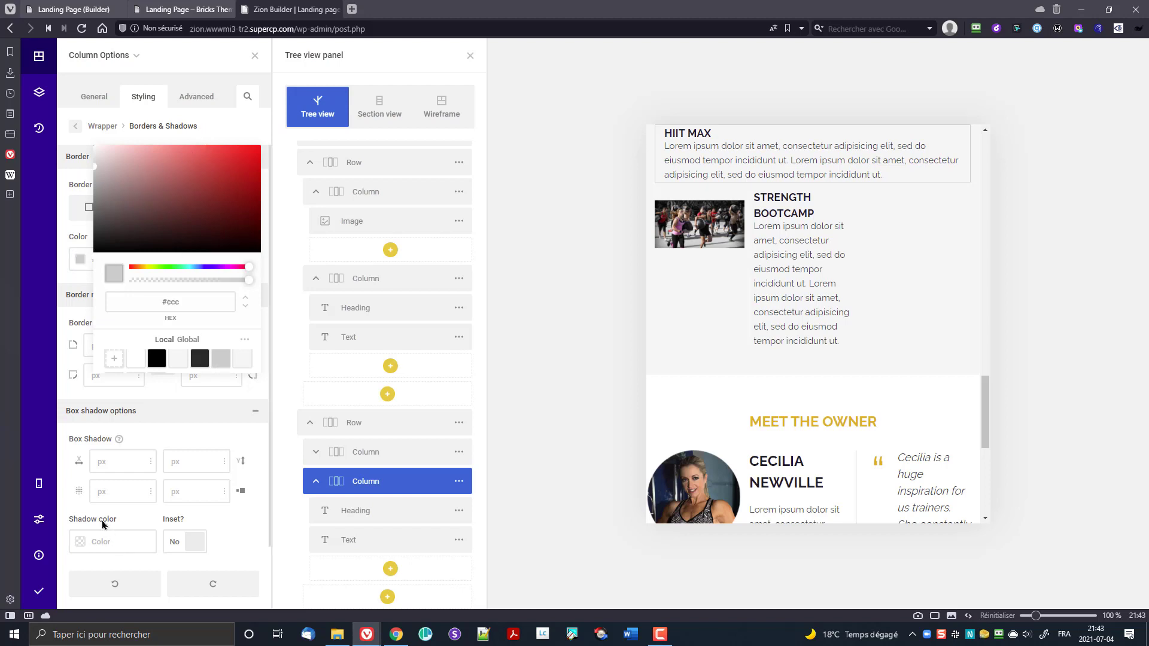
click(38, 361)
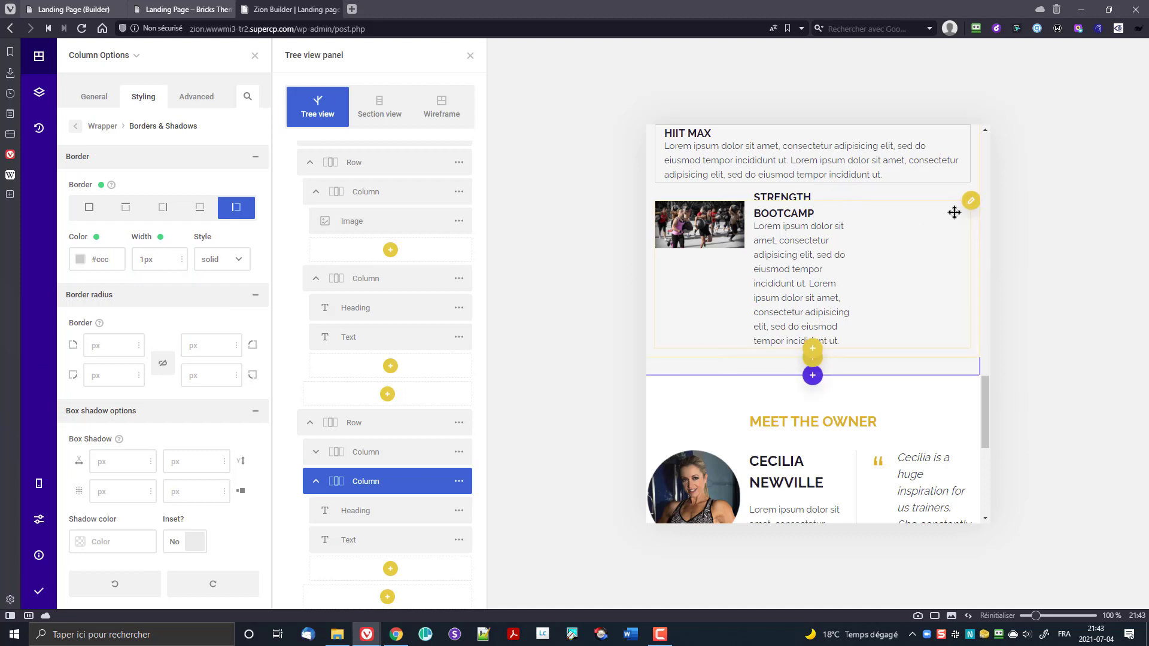
- Open the Strength Bootcamp row for editing and set its content orientation to vertical
click(971, 203)
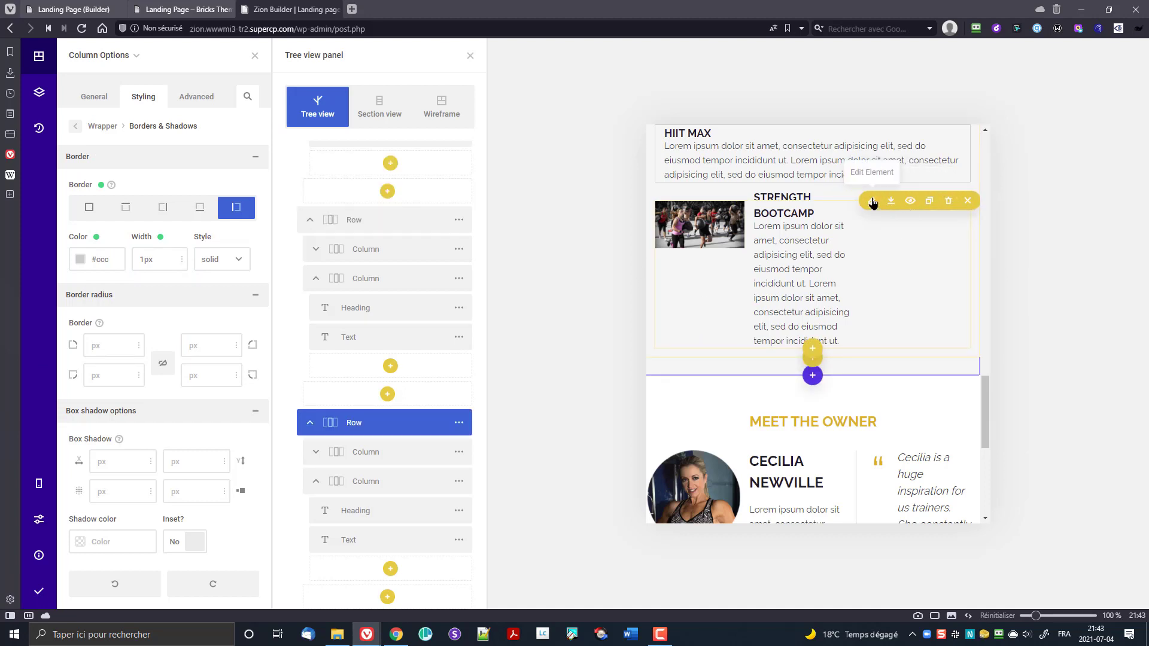
click(873, 202)
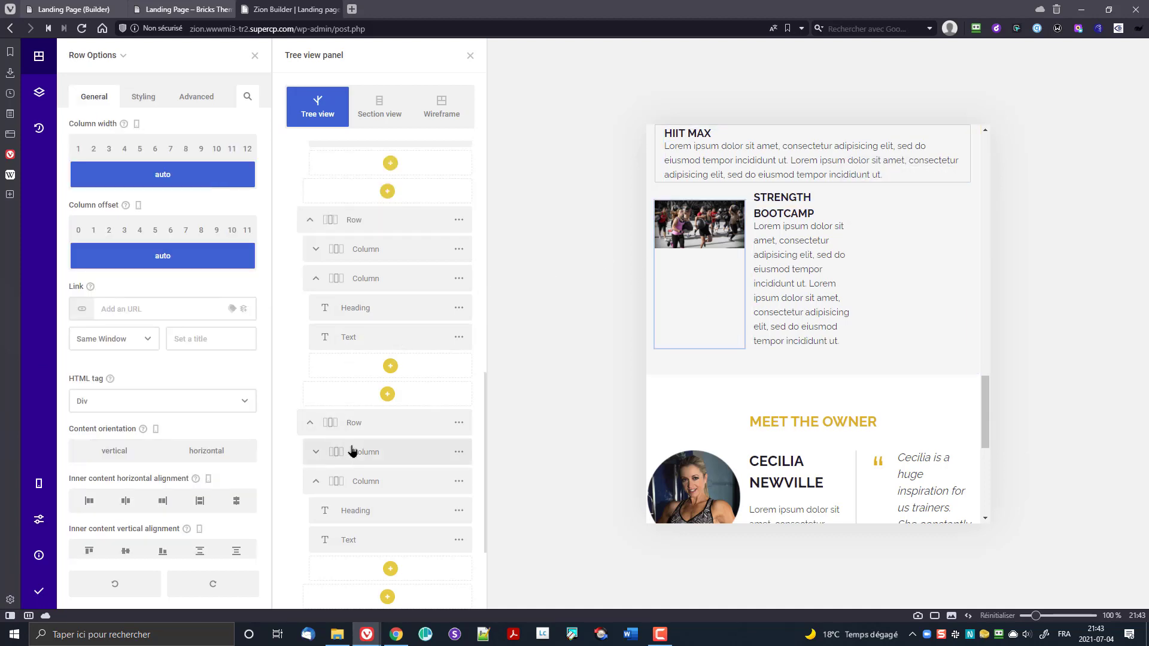
scroll(416, 433, down, 3)
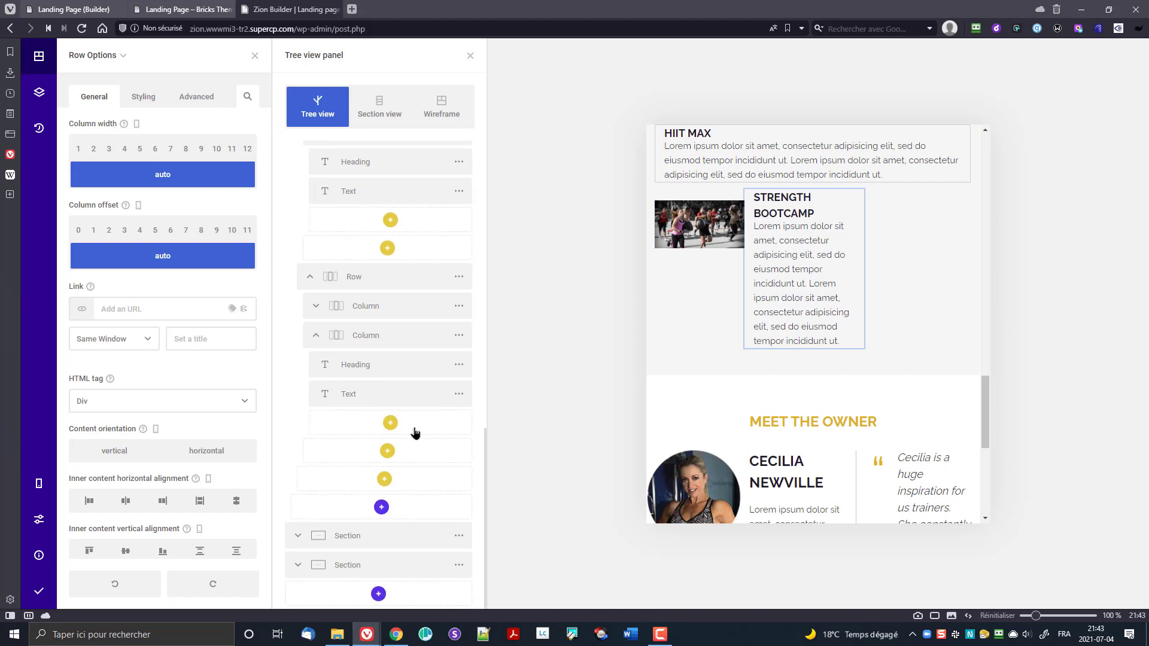
click(364, 289)
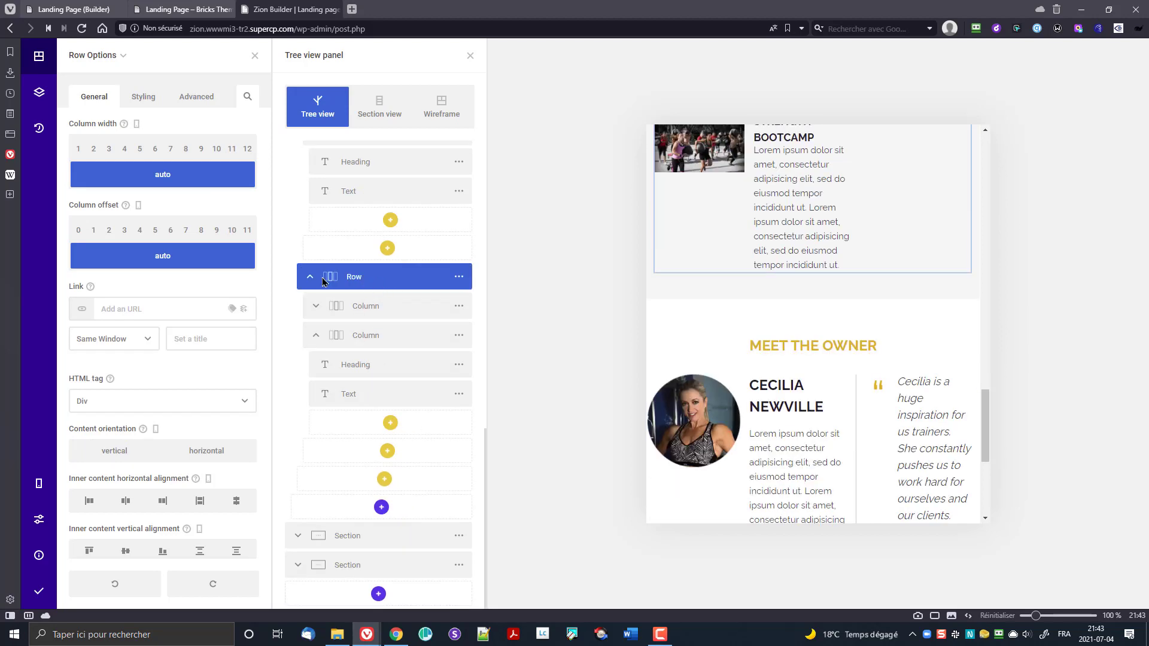
click(123, 457)
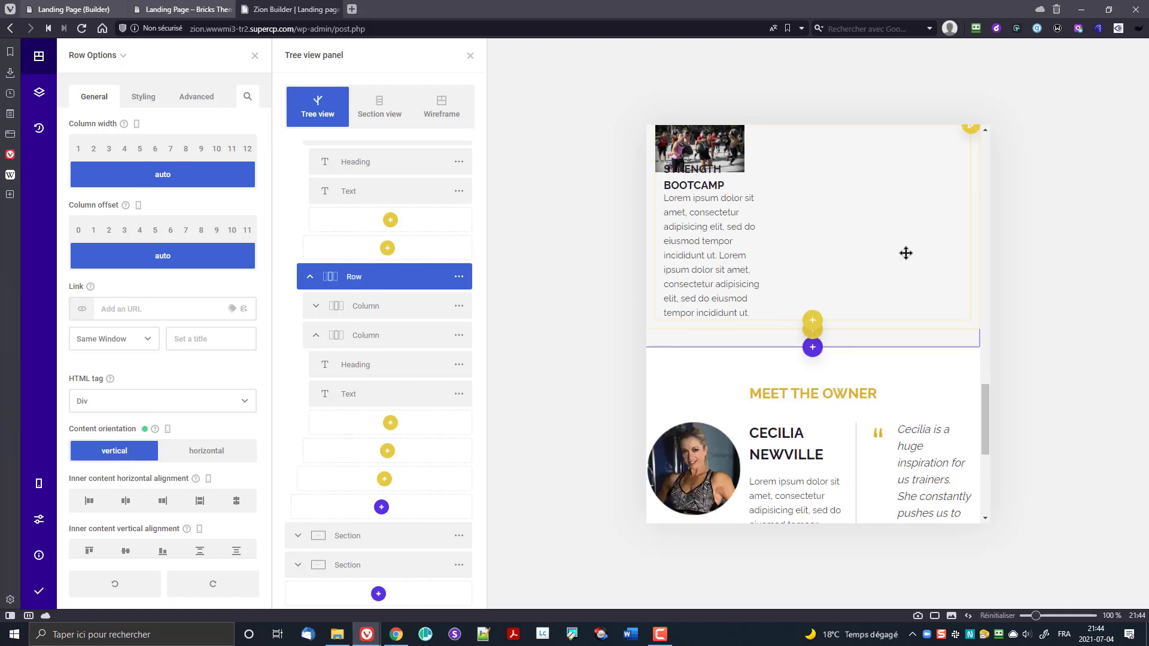
- Open the Strength Bootcamp image column for editing and center its inner content horizontally
scroll(905, 257, up, 2)
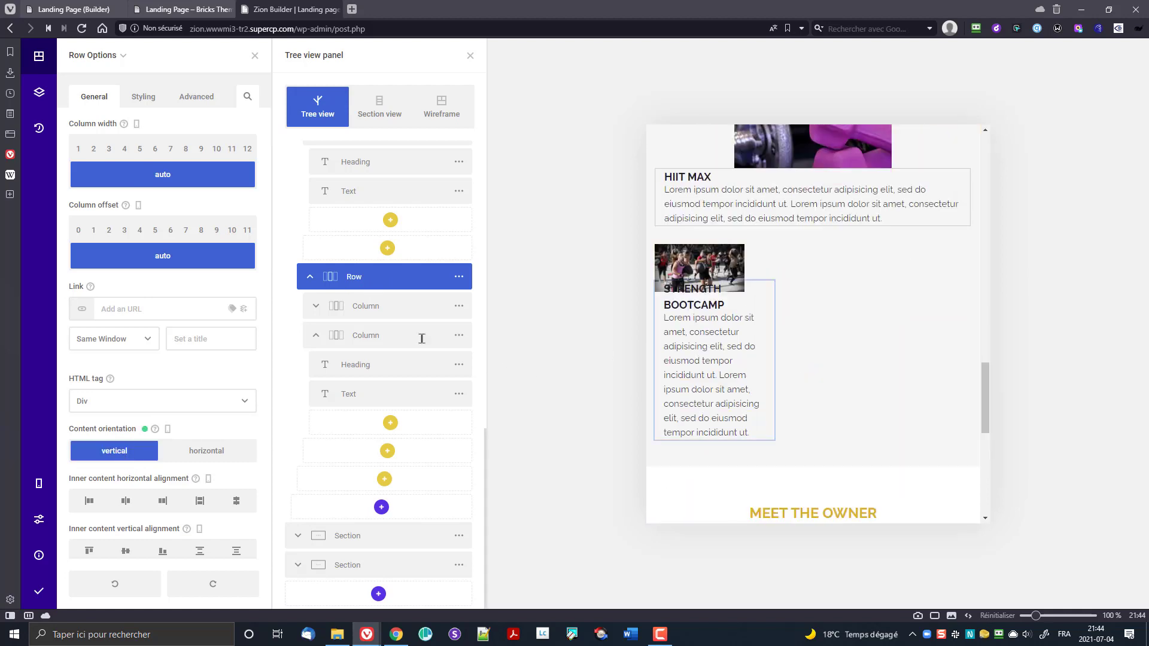
click(366, 312)
click(459, 306)
click(503, 177)
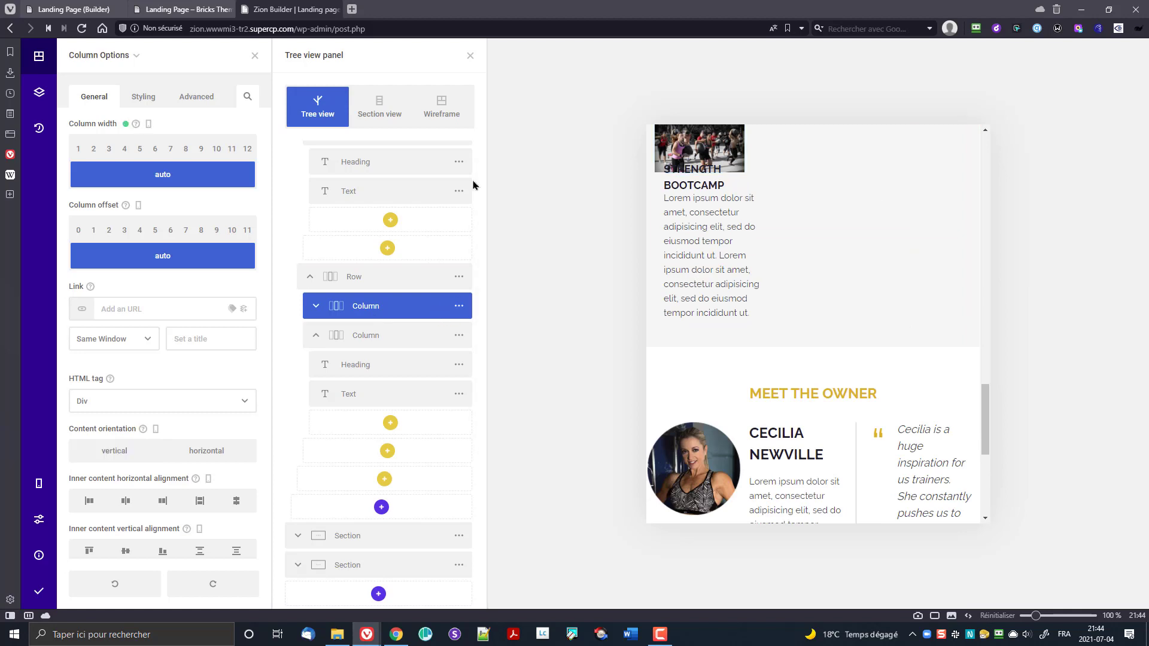
scroll(195, 441, down, 2)
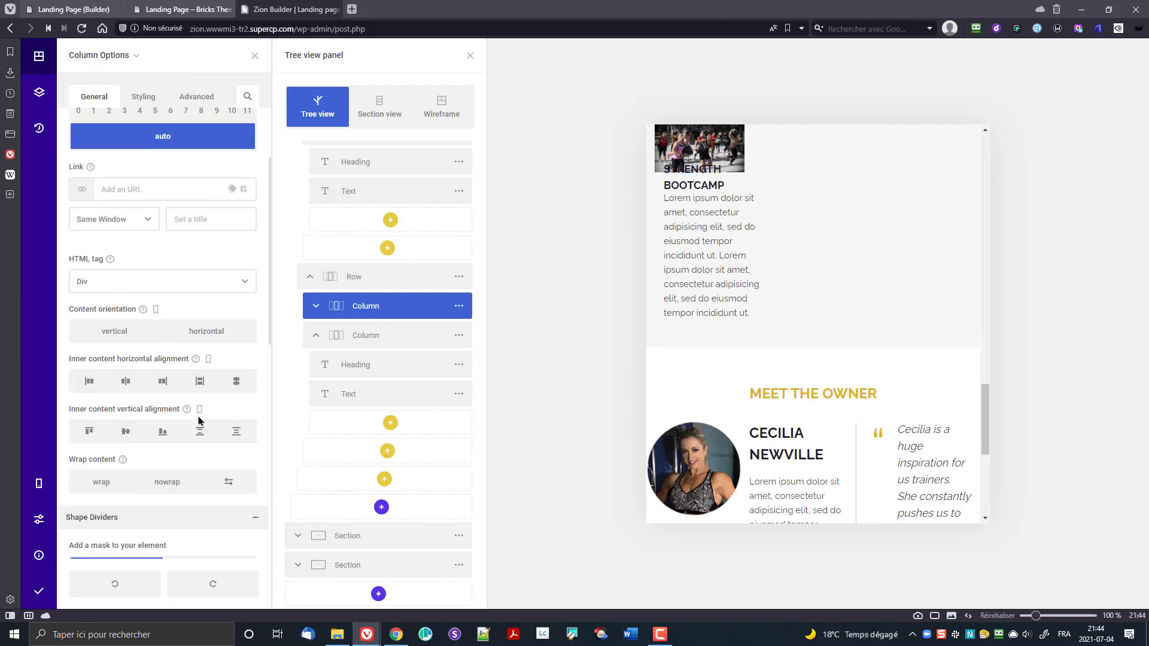
click(127, 386)
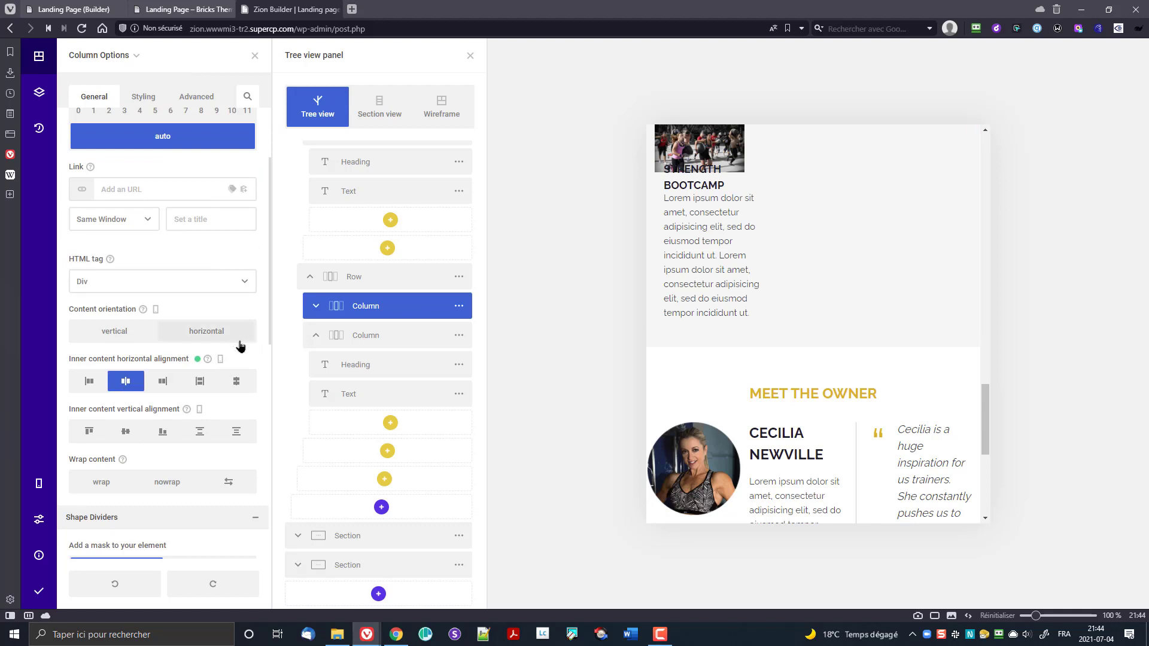
- Reopen the Strength Bootcamp row for editing and center its inner content horizontally
click(458, 277)
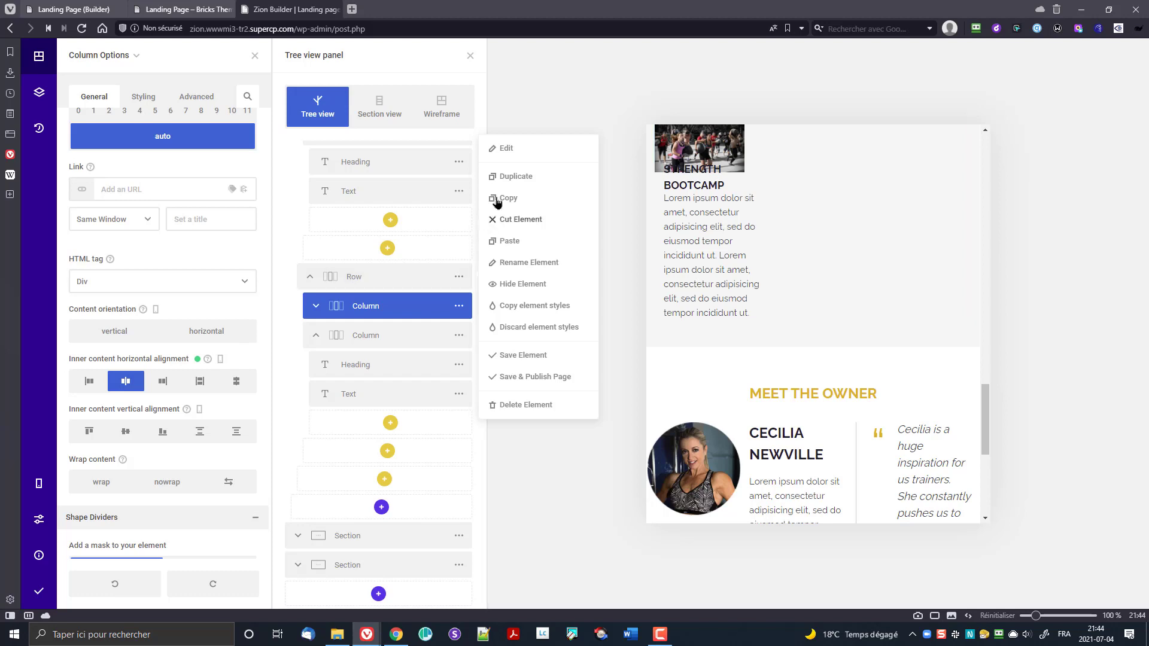
click(503, 151)
click(126, 381)
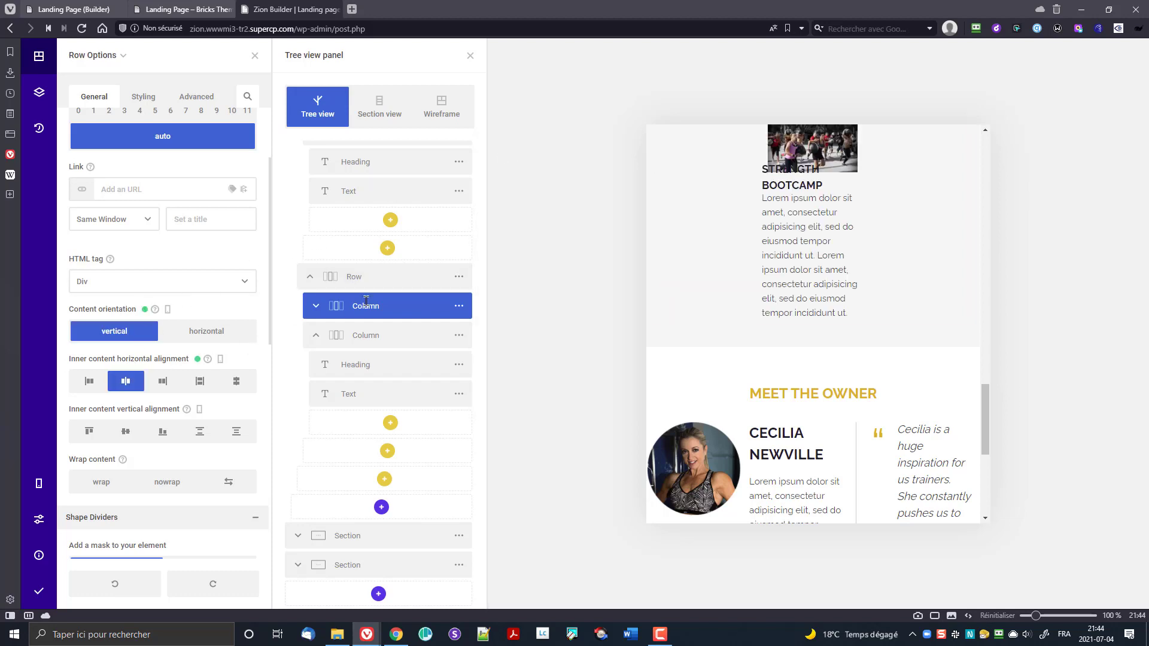
- Set the Strength Bootcamp image column's wrapper width to 100% and center its inner content horizontally
click(456, 307)
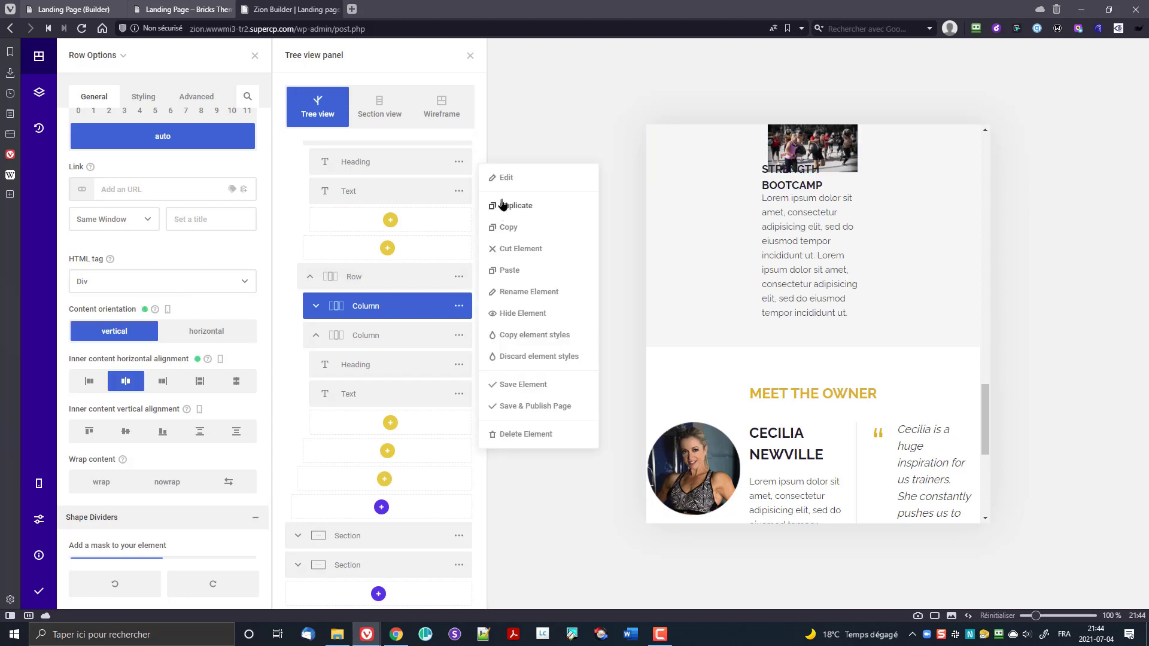
click(499, 178)
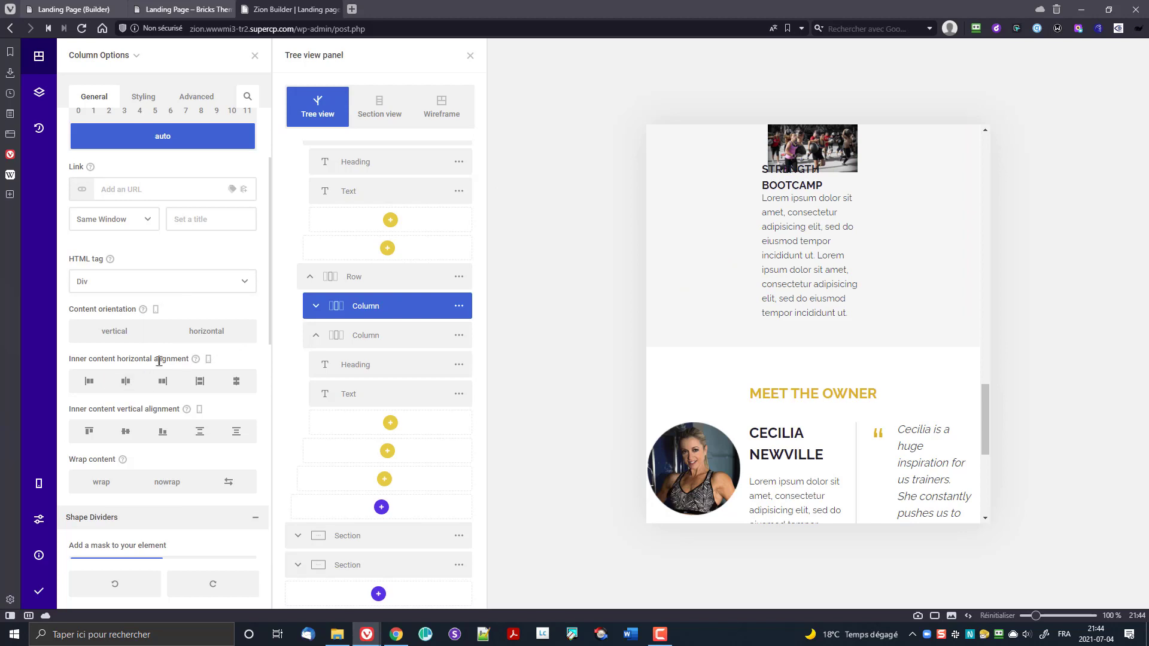
click(143, 97)
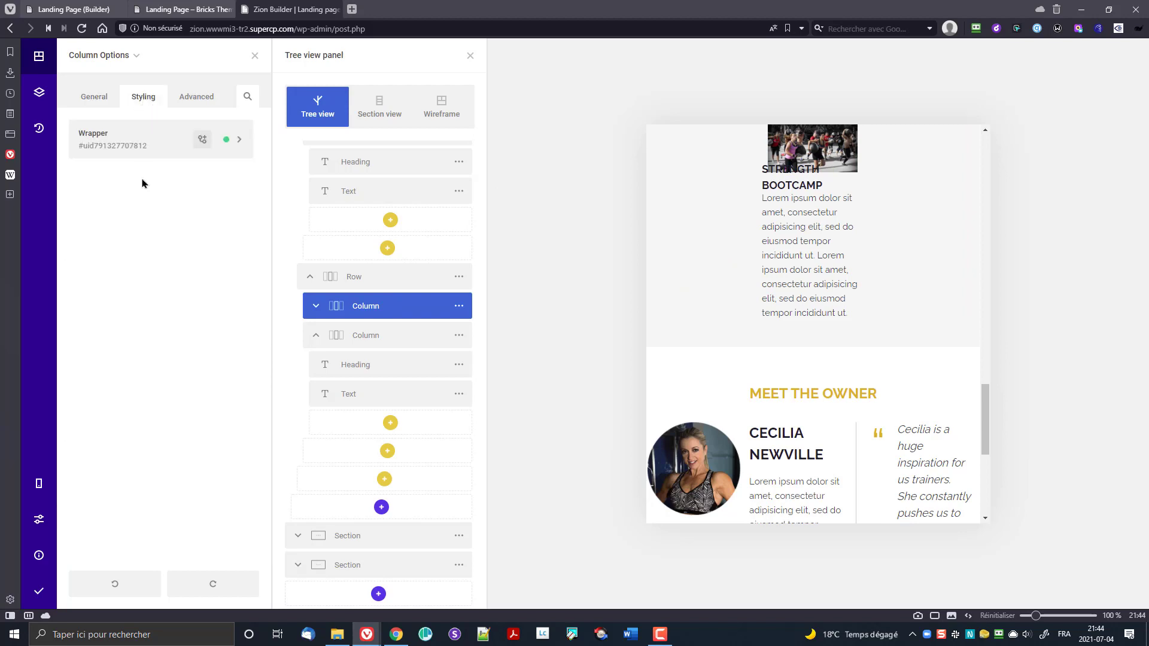
click(135, 148)
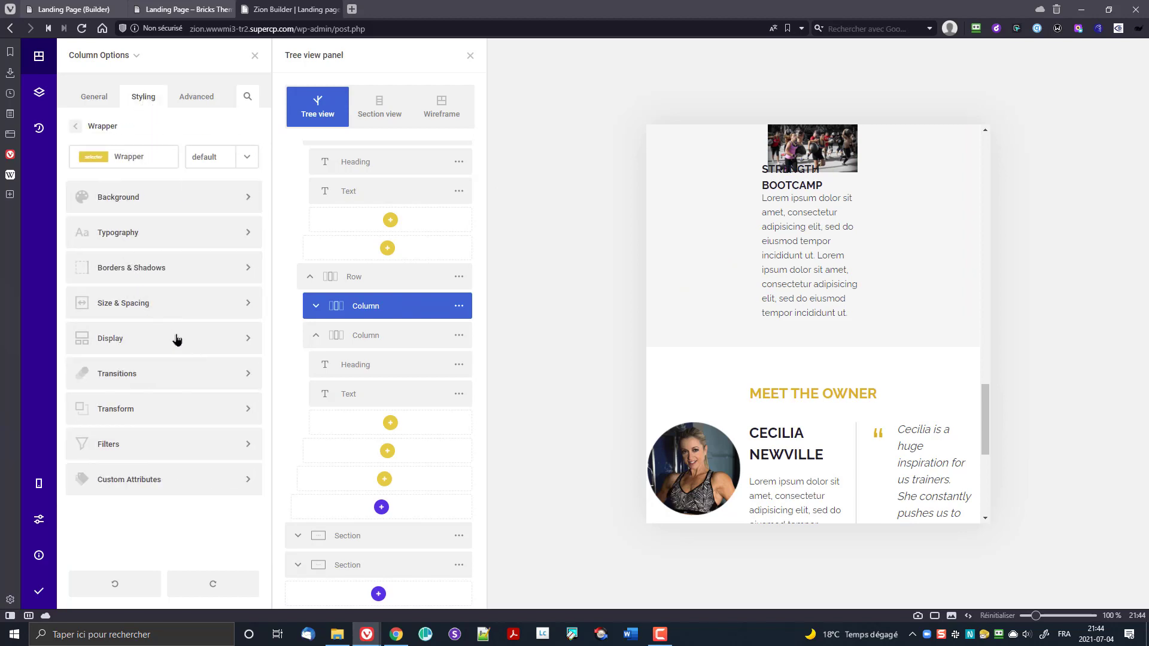
click(165, 304)
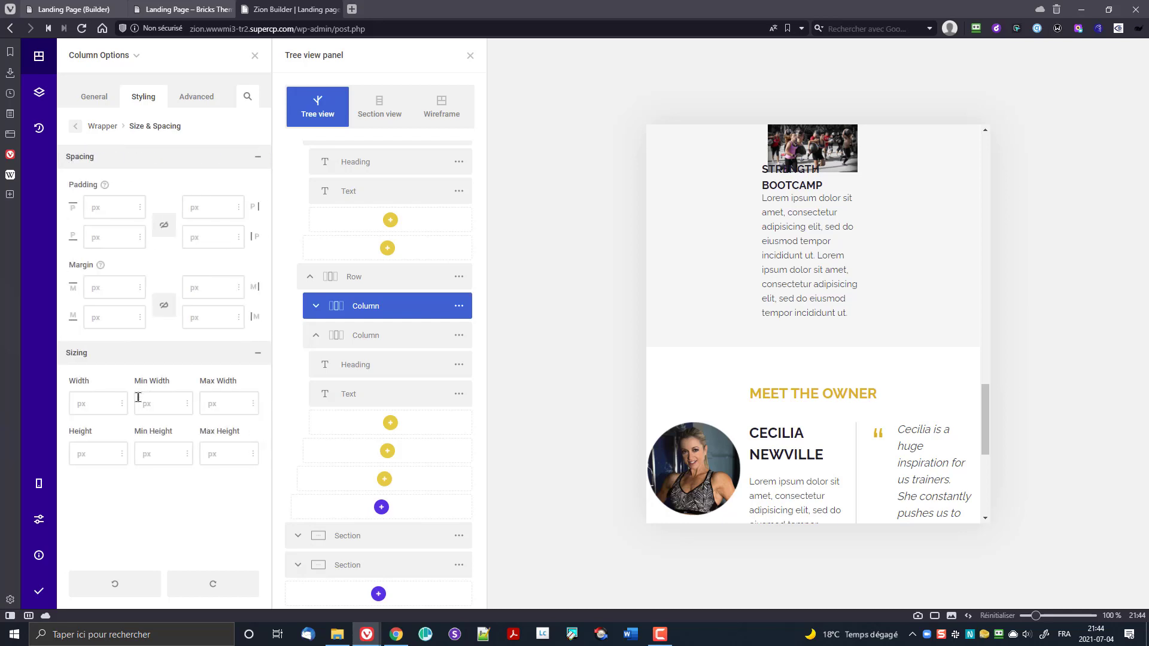
click(122, 404)
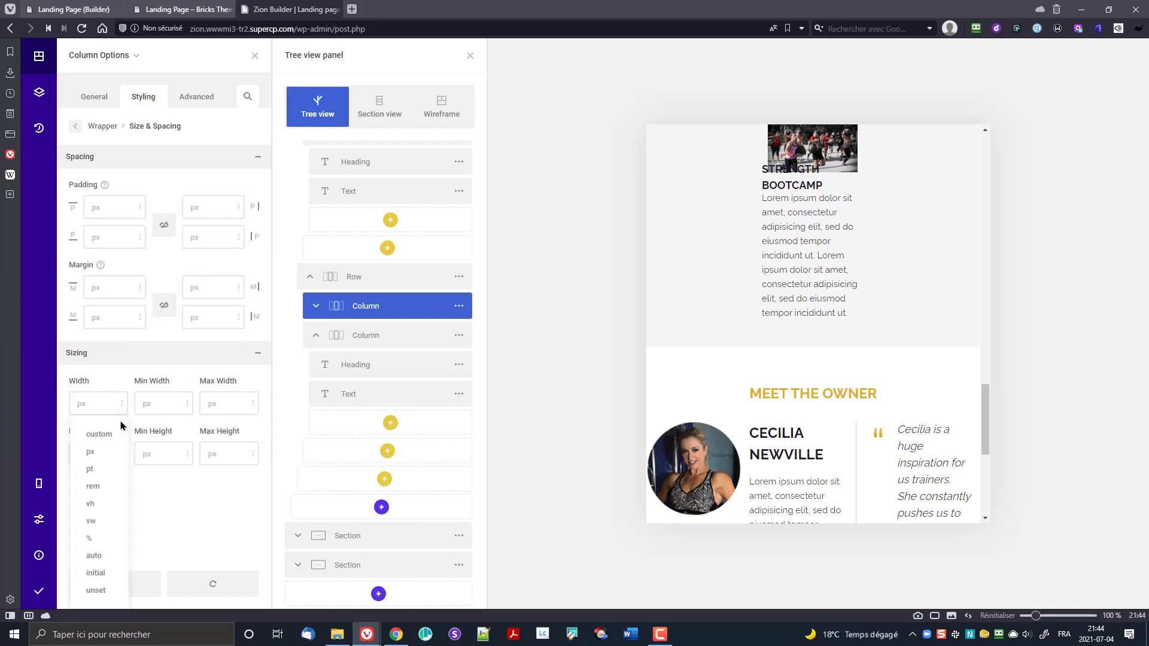
click(93, 538)
text(100)
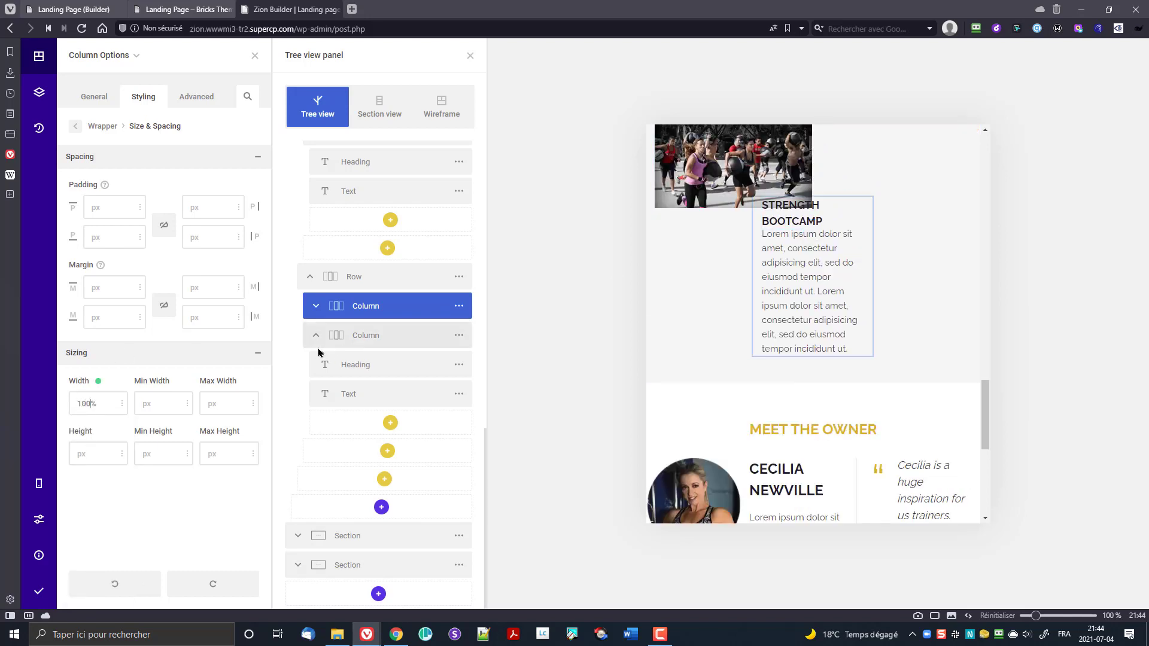
click(108, 99)
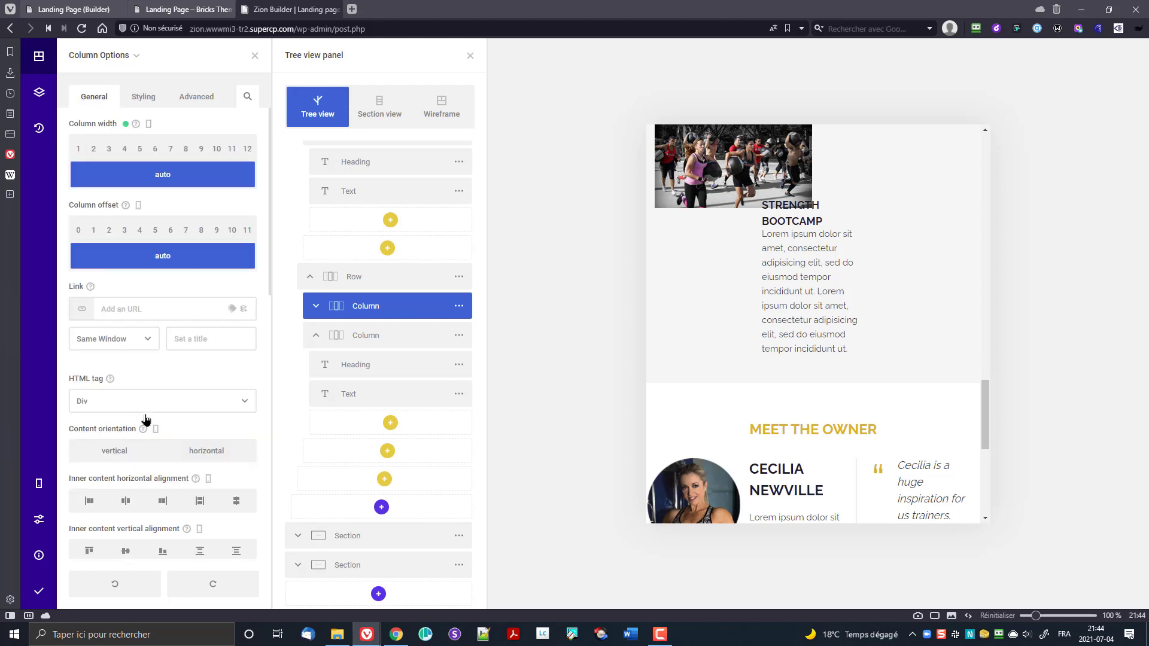
click(125, 501)
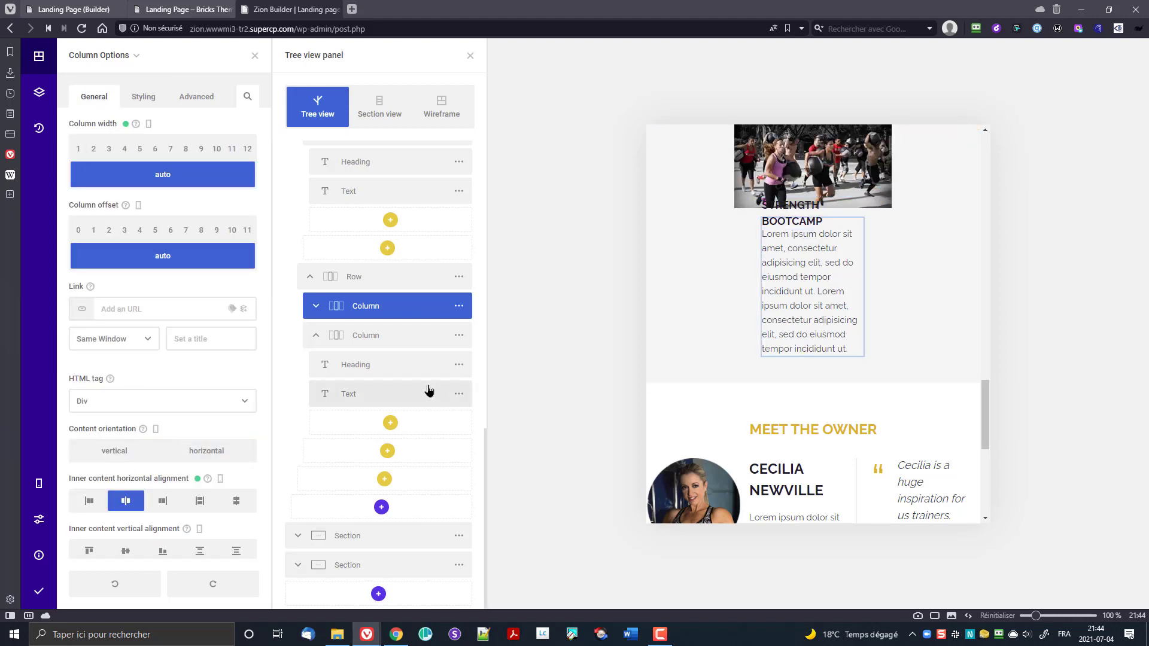
- Open the Strength Bootcamp text column for editing and set its wrapper width to 100%
click(392, 340)
click(457, 340)
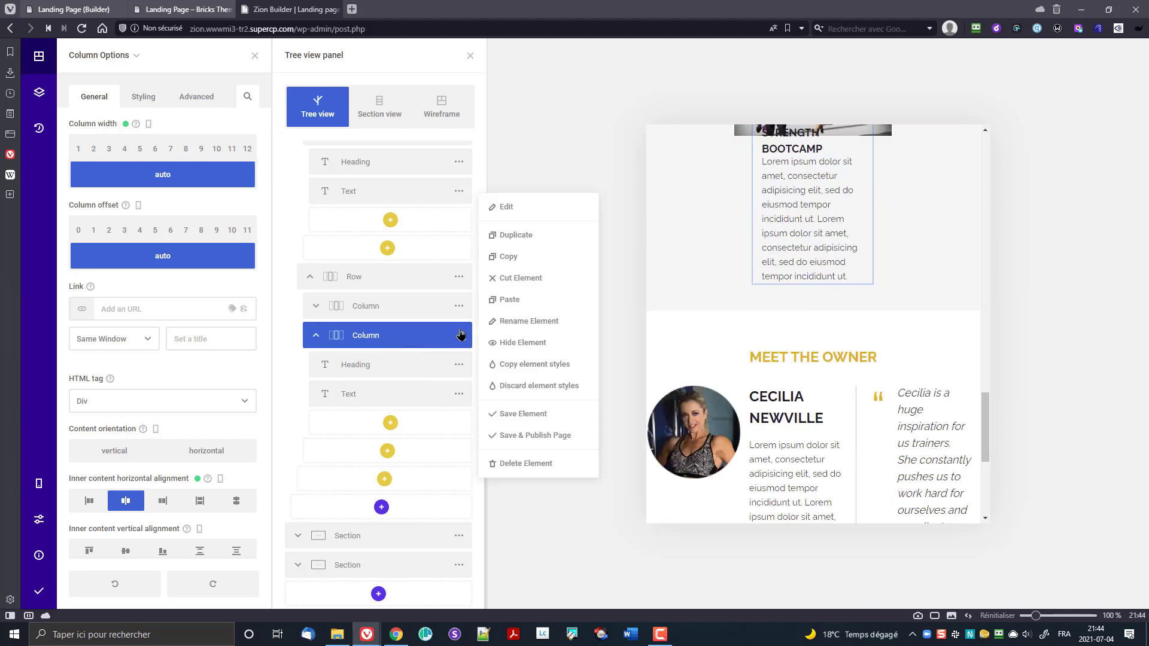
click(511, 212)
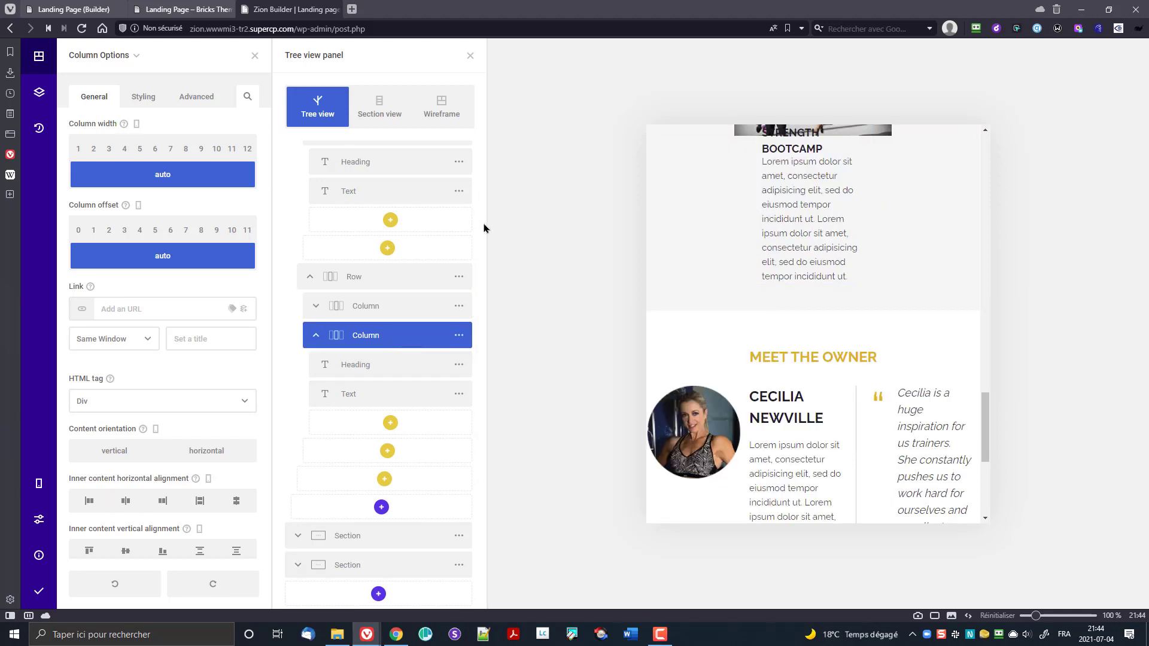
click(149, 97)
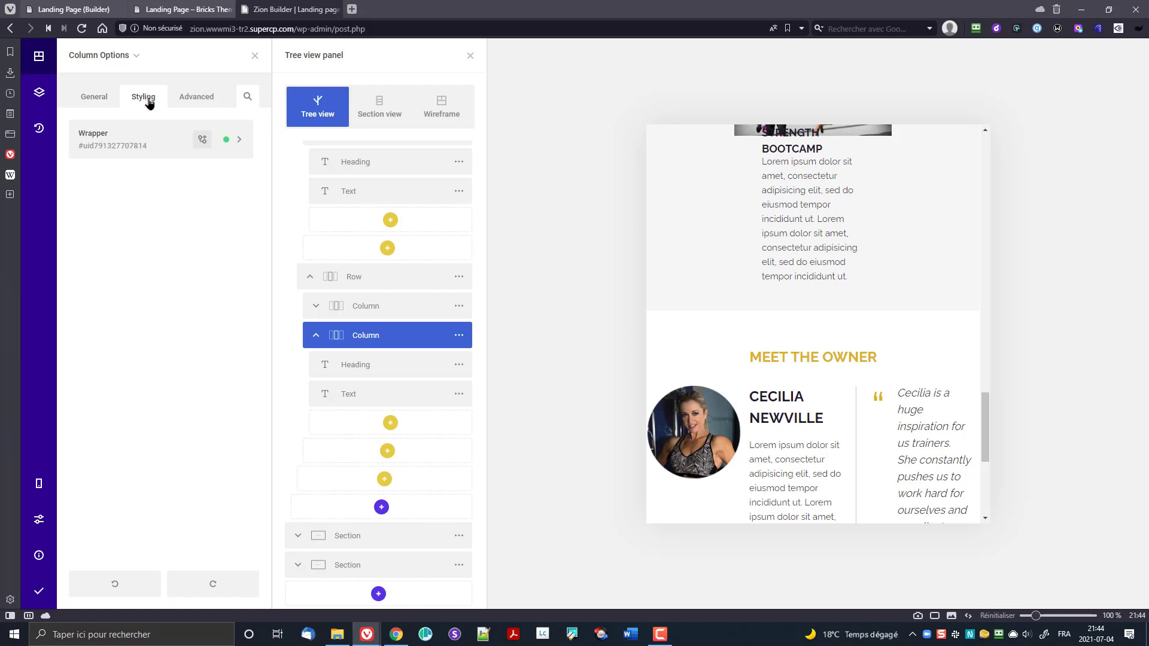
click(162, 144)
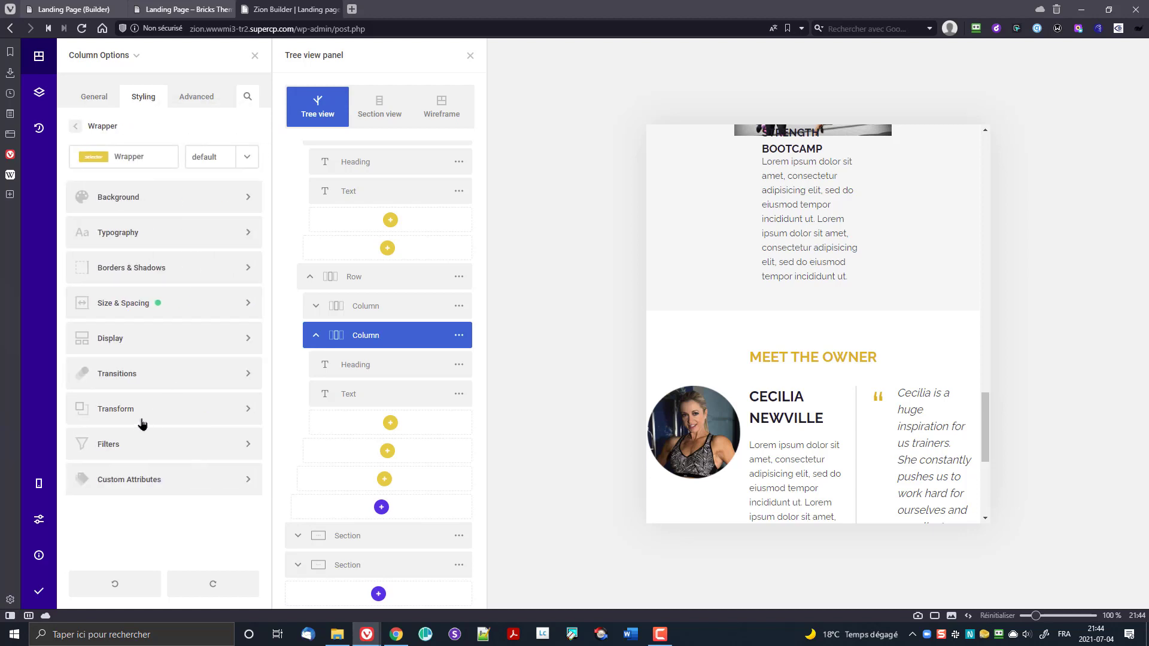
click(108, 127)
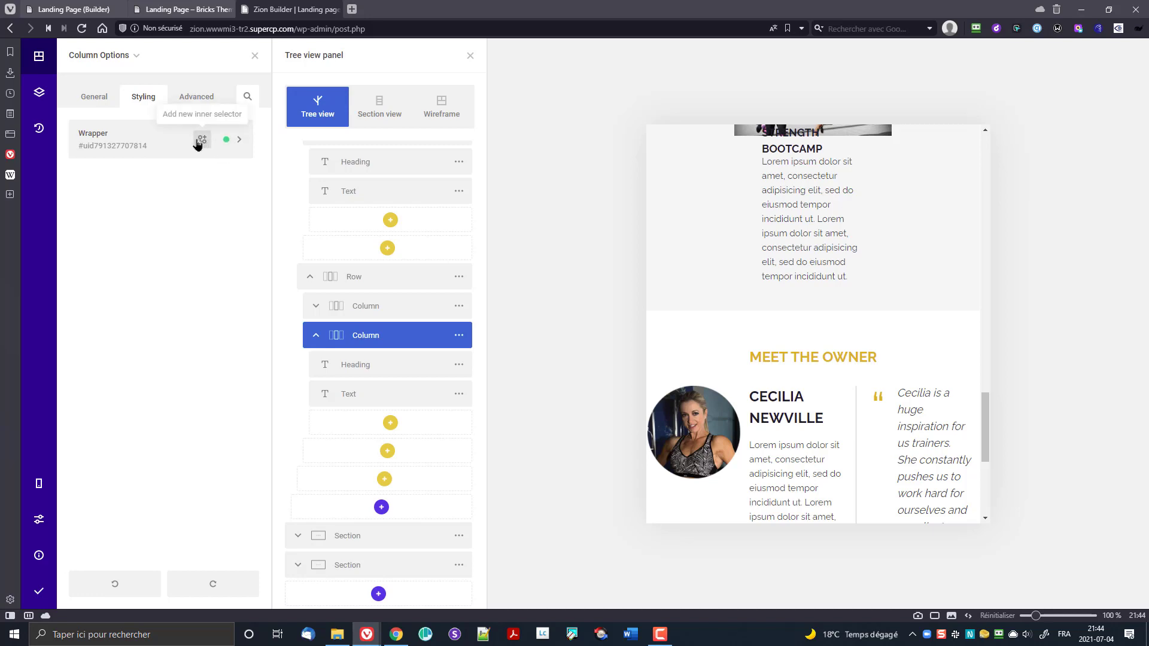
click(160, 144)
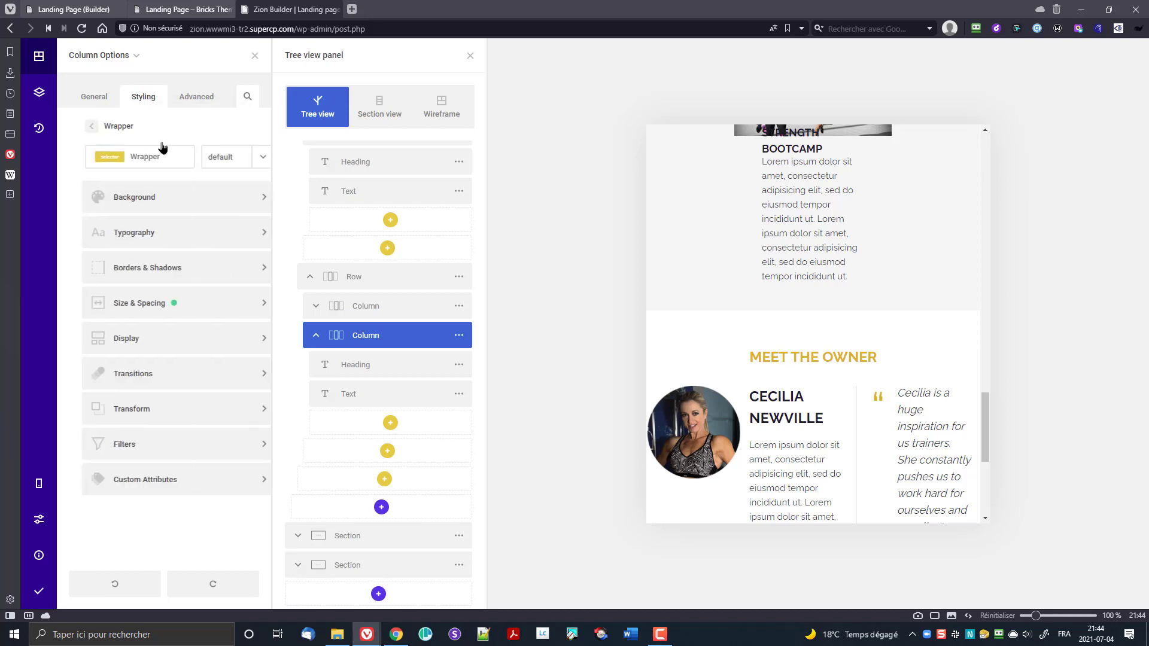
click(131, 305)
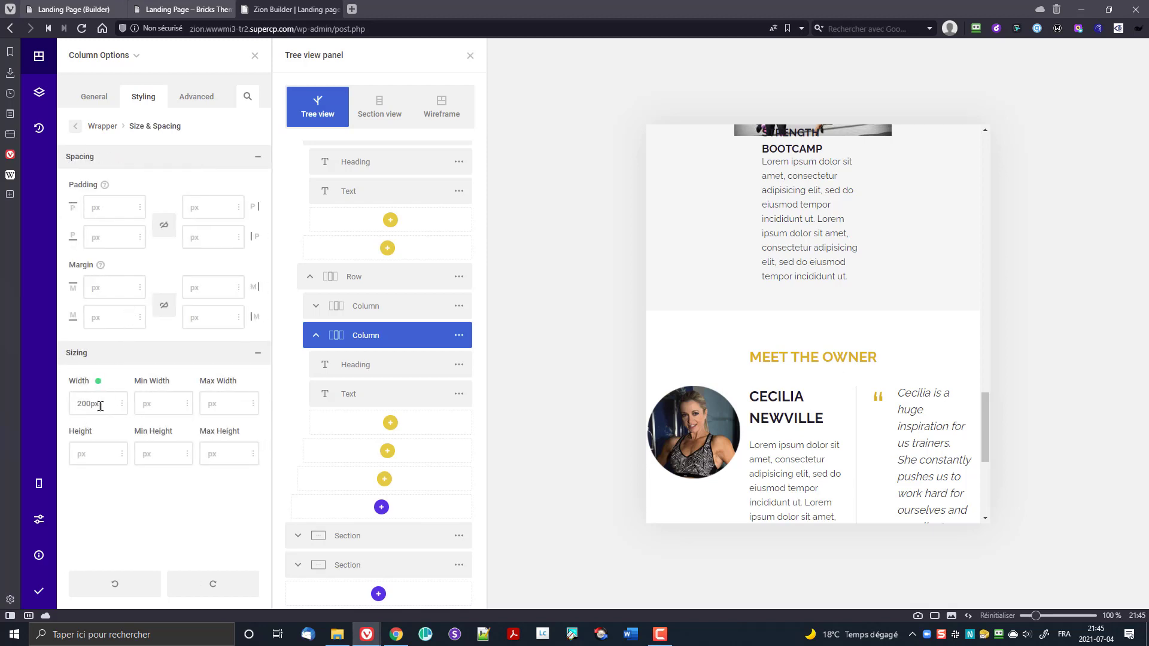
click(123, 404)
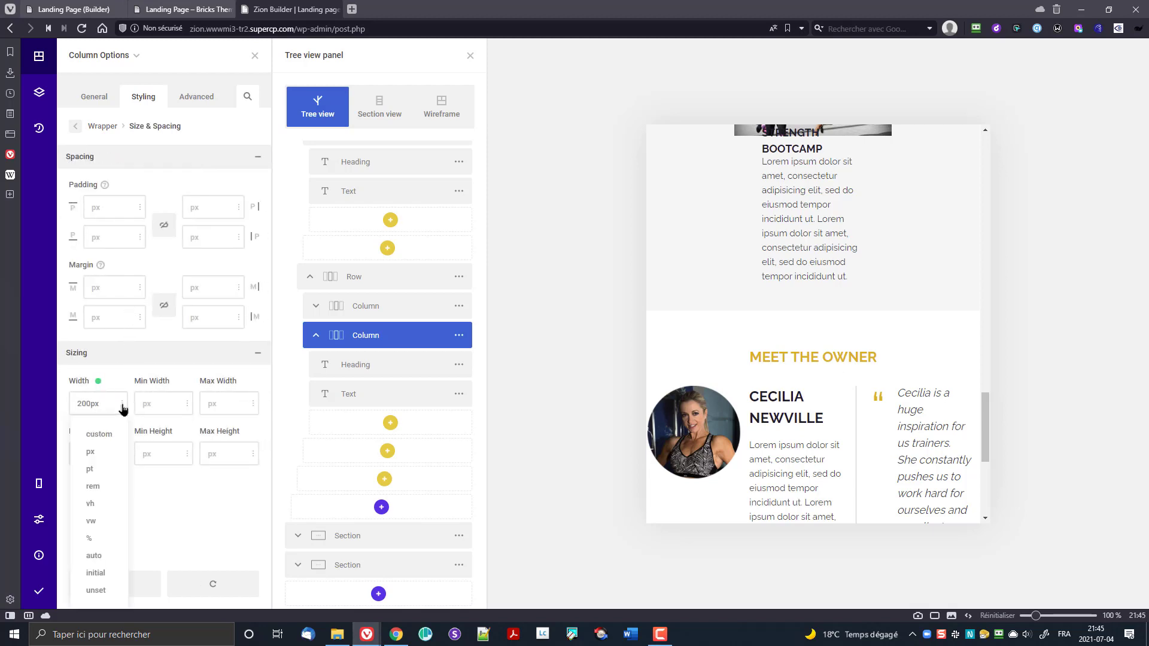
click(102, 539)
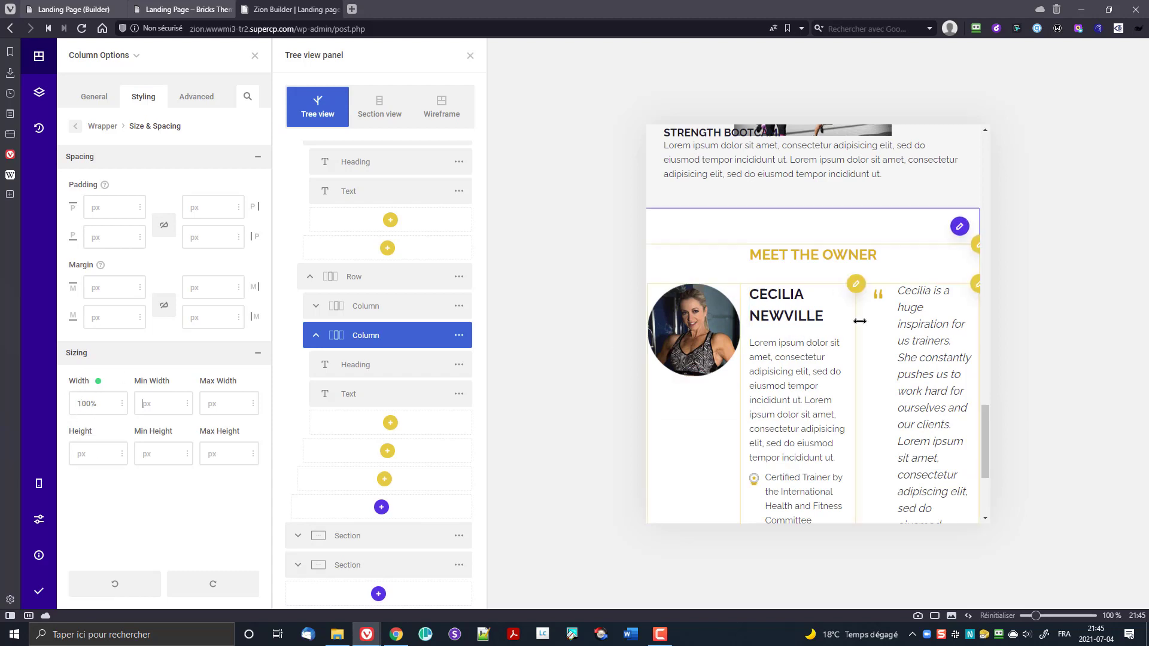
scroll(779, 317, up, 3)
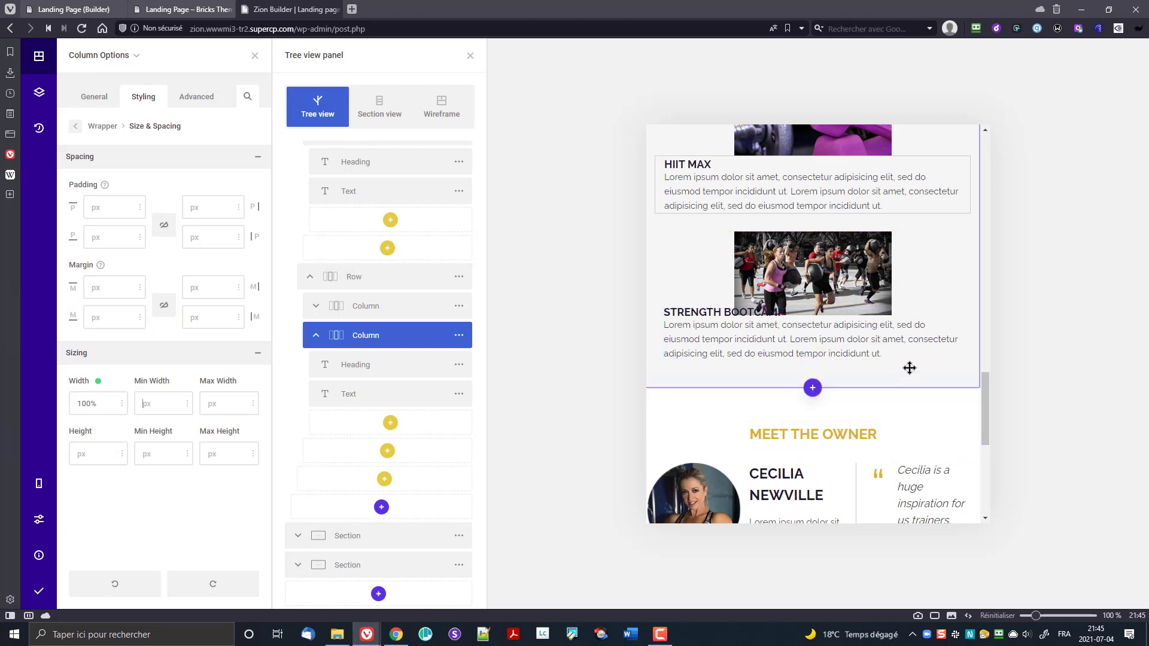
- Open the HIIT MAX row for editing and set its wrapper's bottom margin to 25 px
click(367, 337)
click(397, 307)
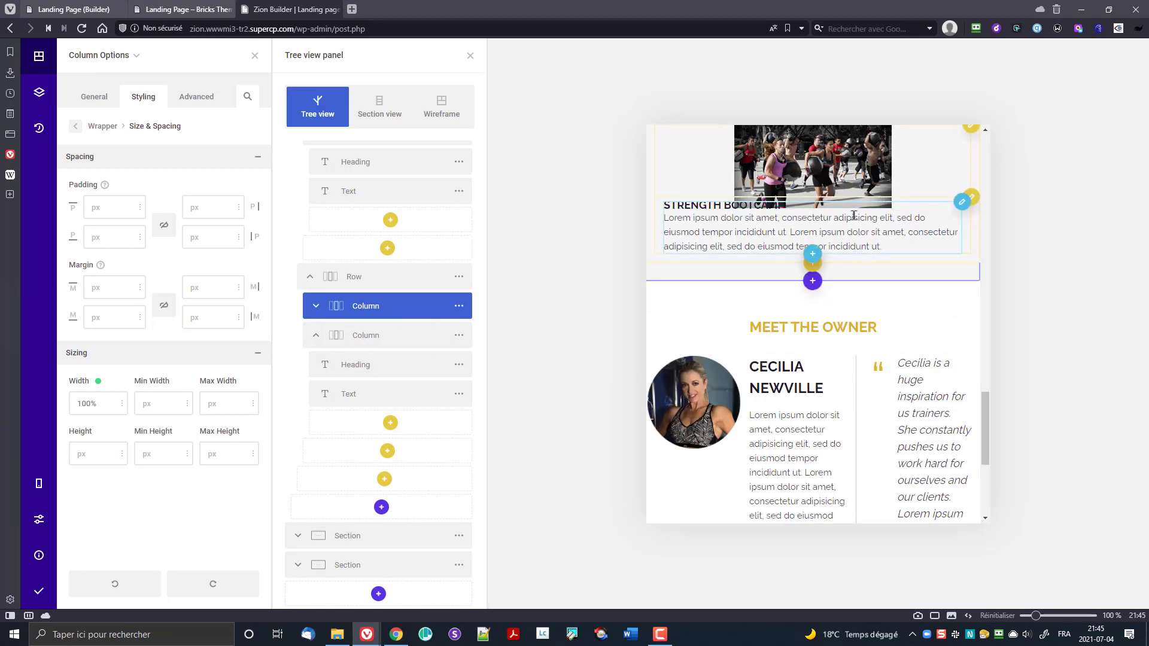
scroll(890, 248, up, 2)
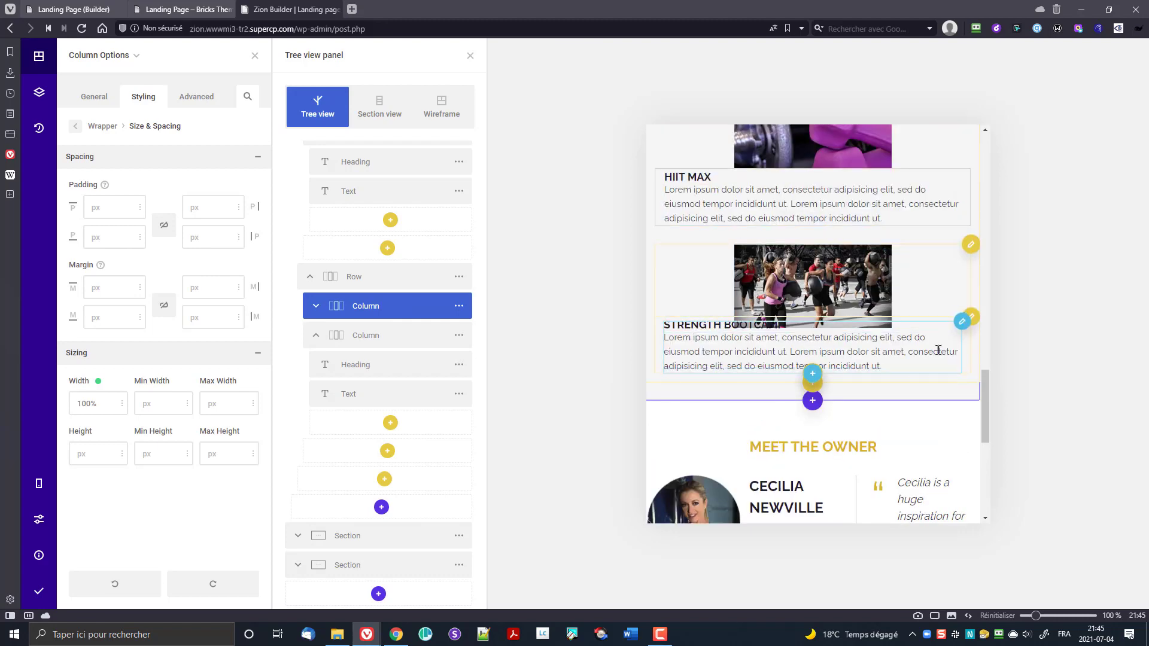
scroll(881, 359, up, 3)
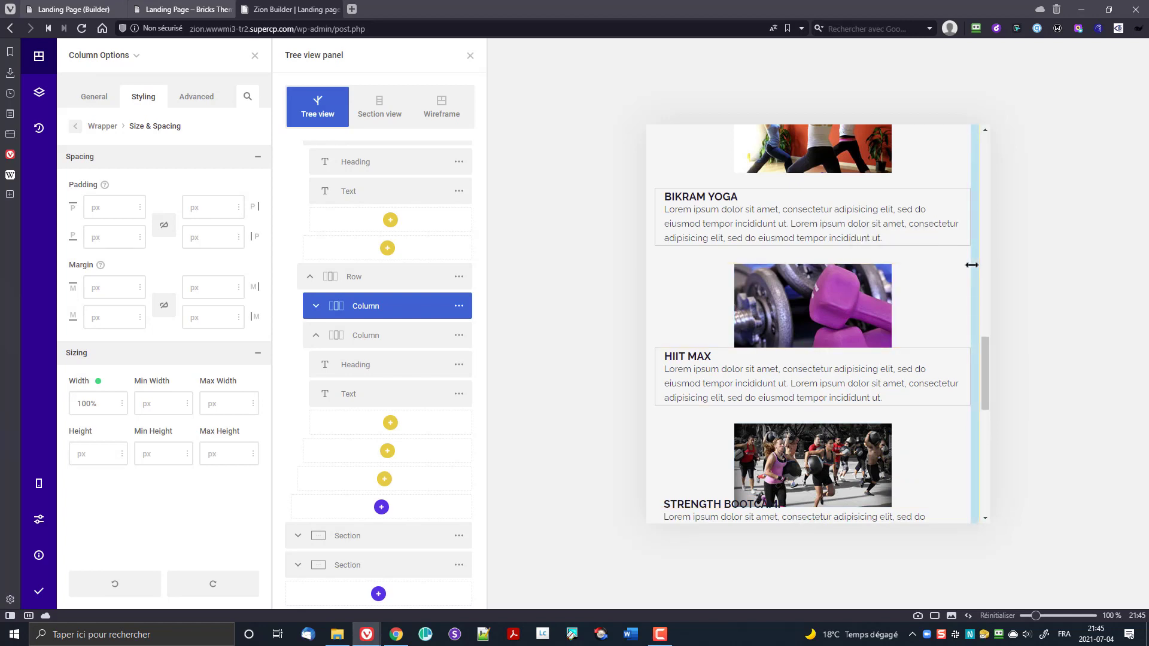
click(971, 266)
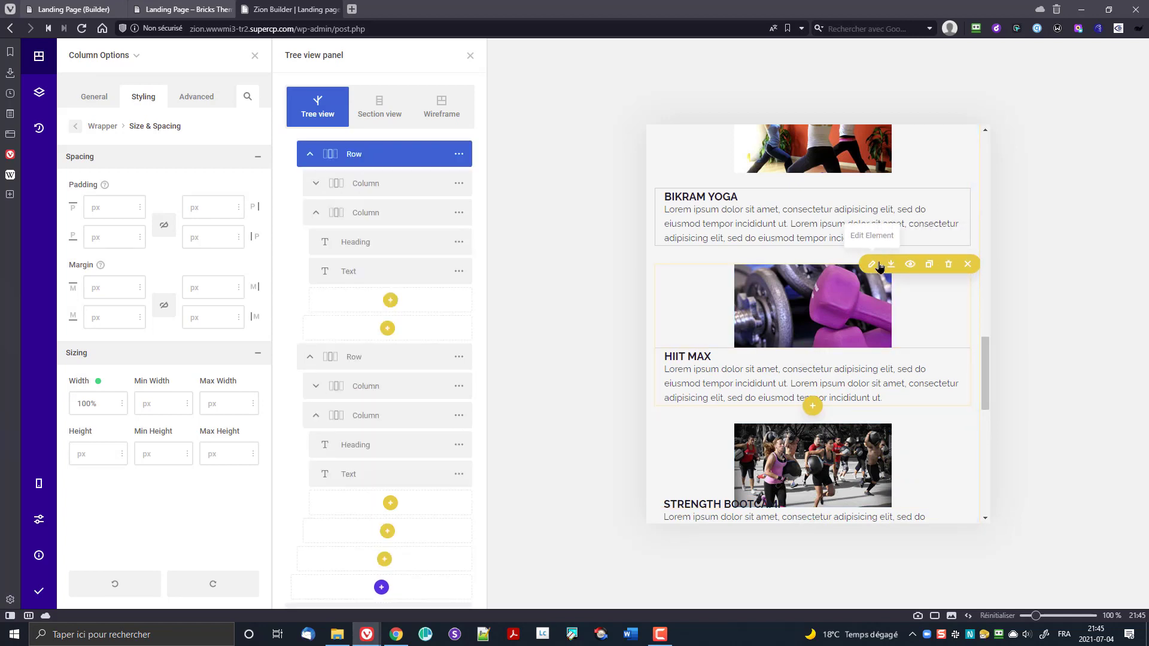
click(871, 264)
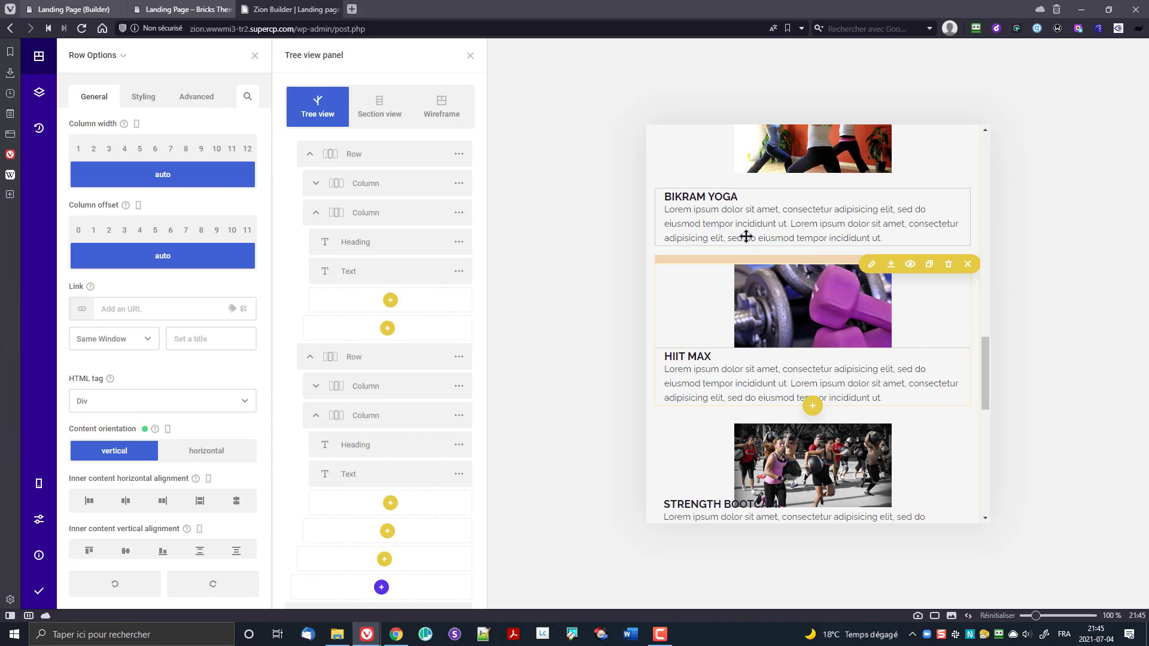
click(160, 115)
click(127, 140)
click(148, 305)
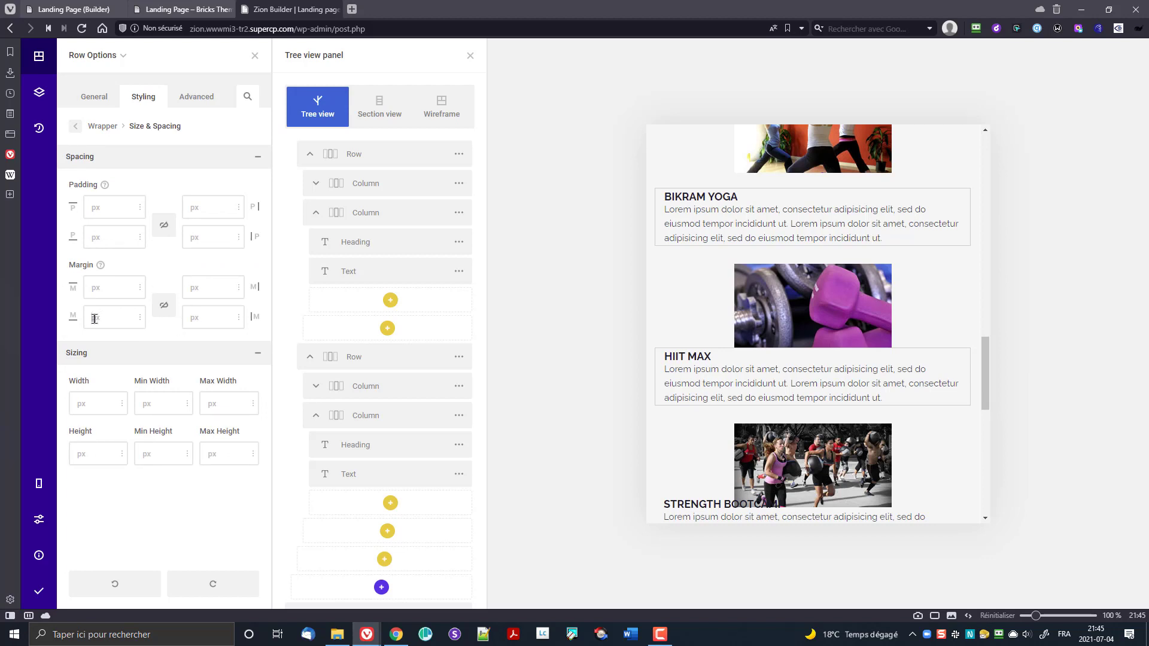
text(25)
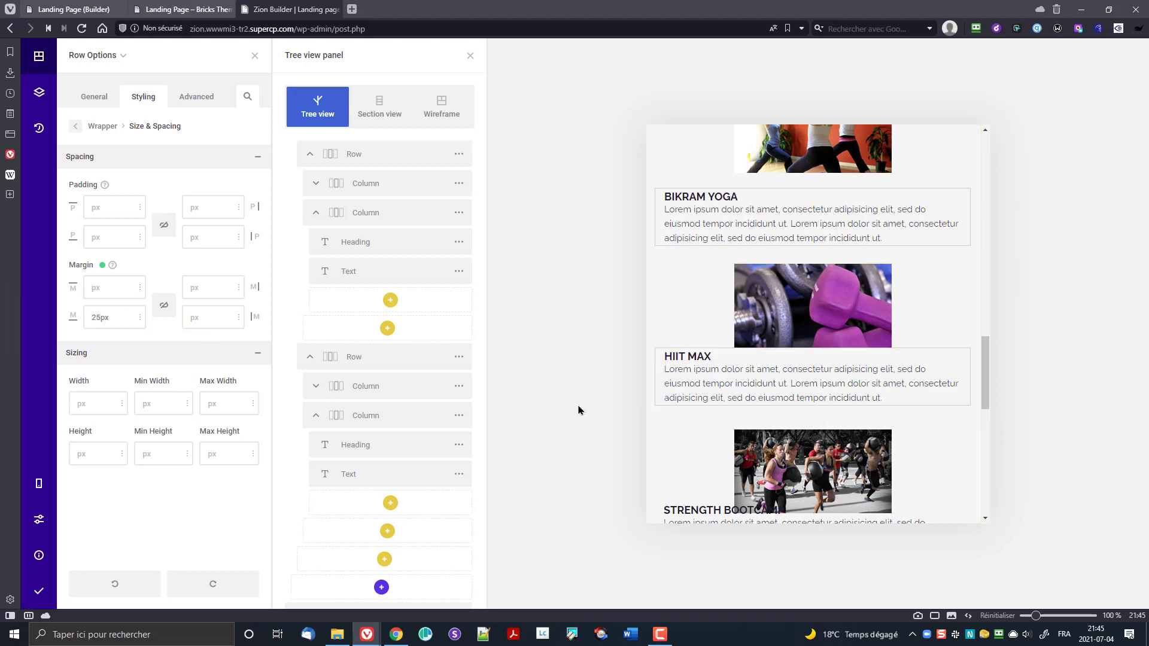
- Open the image column of the HIIT MAX row for editing
scroll(436, 443, up, 4)
scroll(438, 444, up, 4)
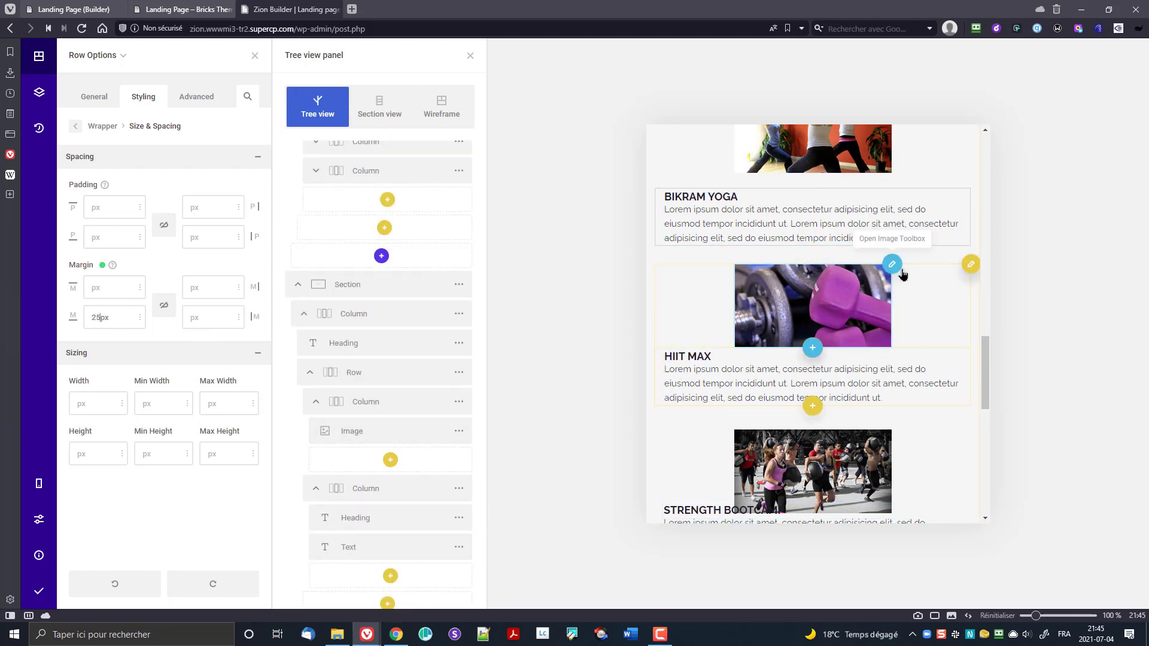
click(970, 265)
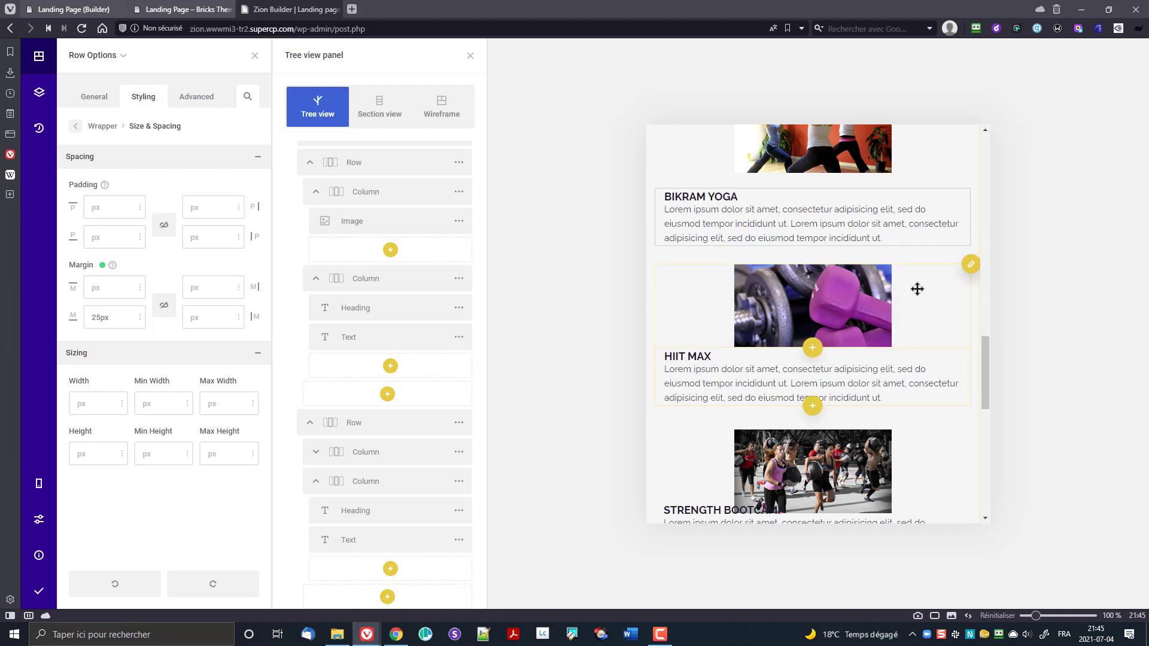
click(369, 428)
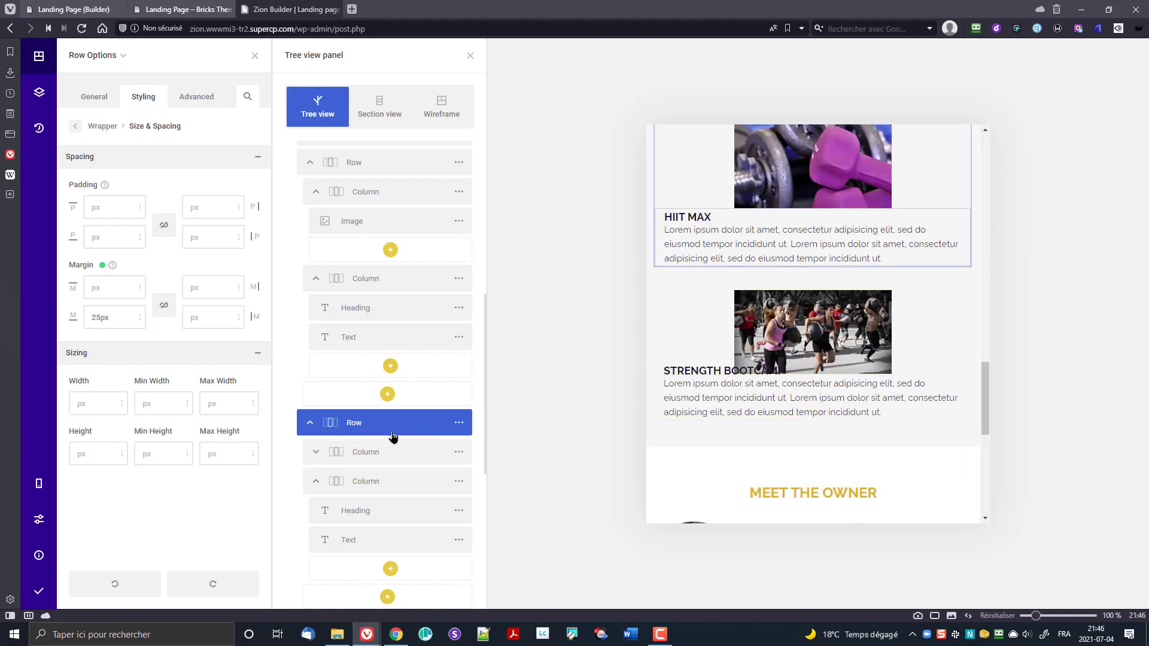
scroll(393, 436, down, 3)
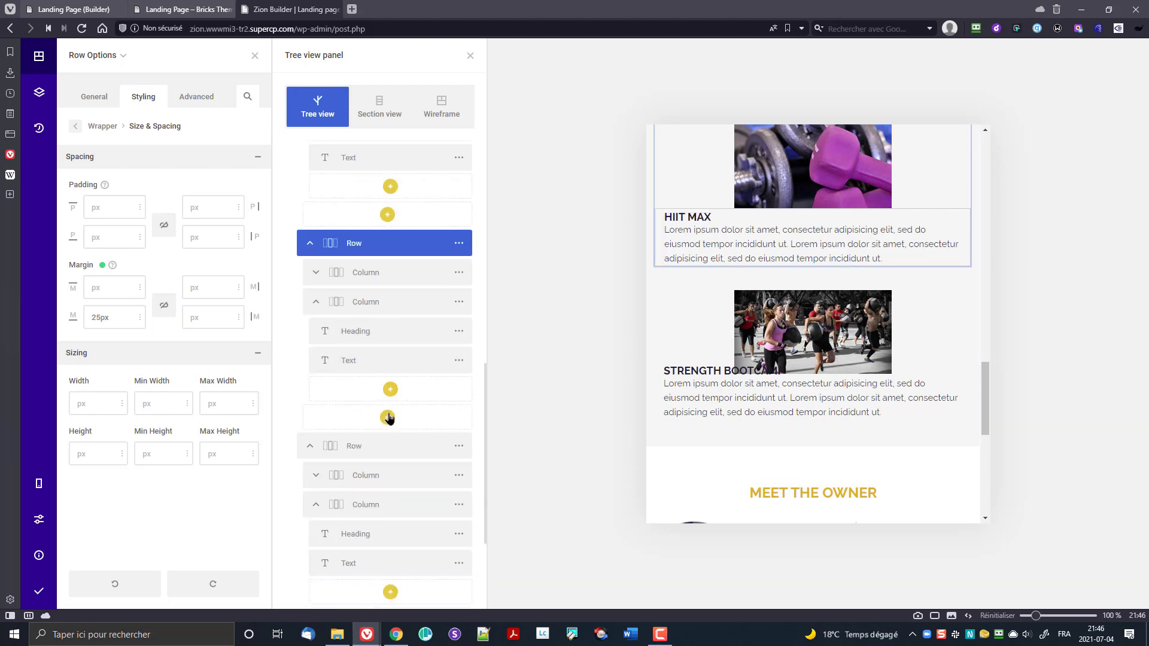
click(461, 273)
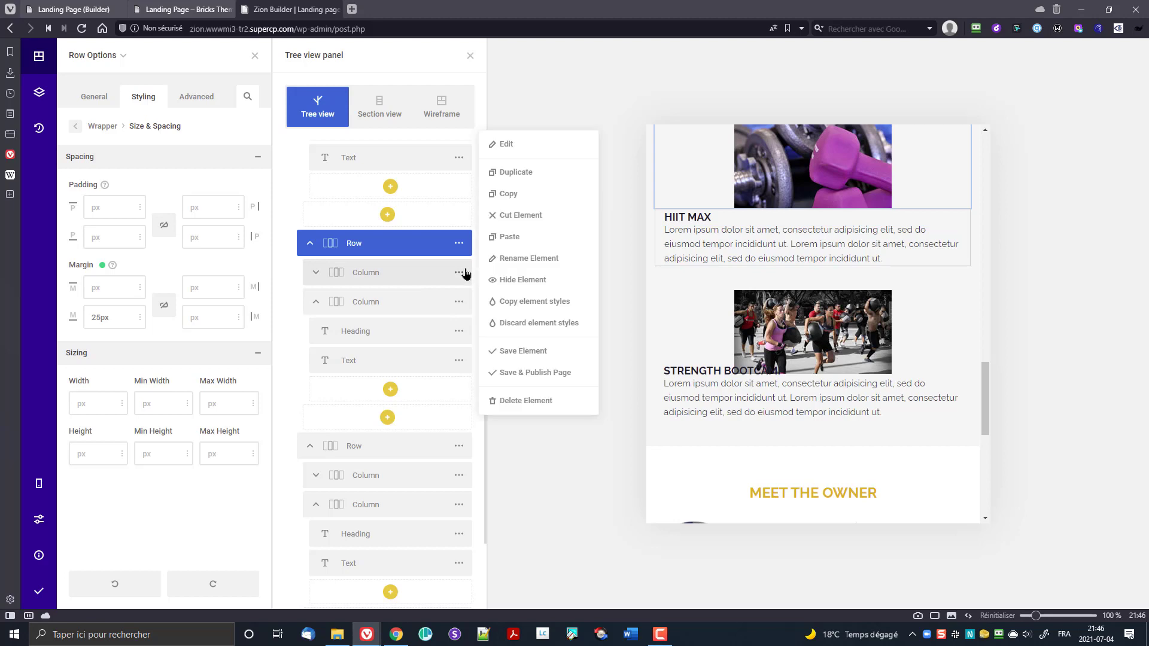
click(507, 146)
click(387, 269)
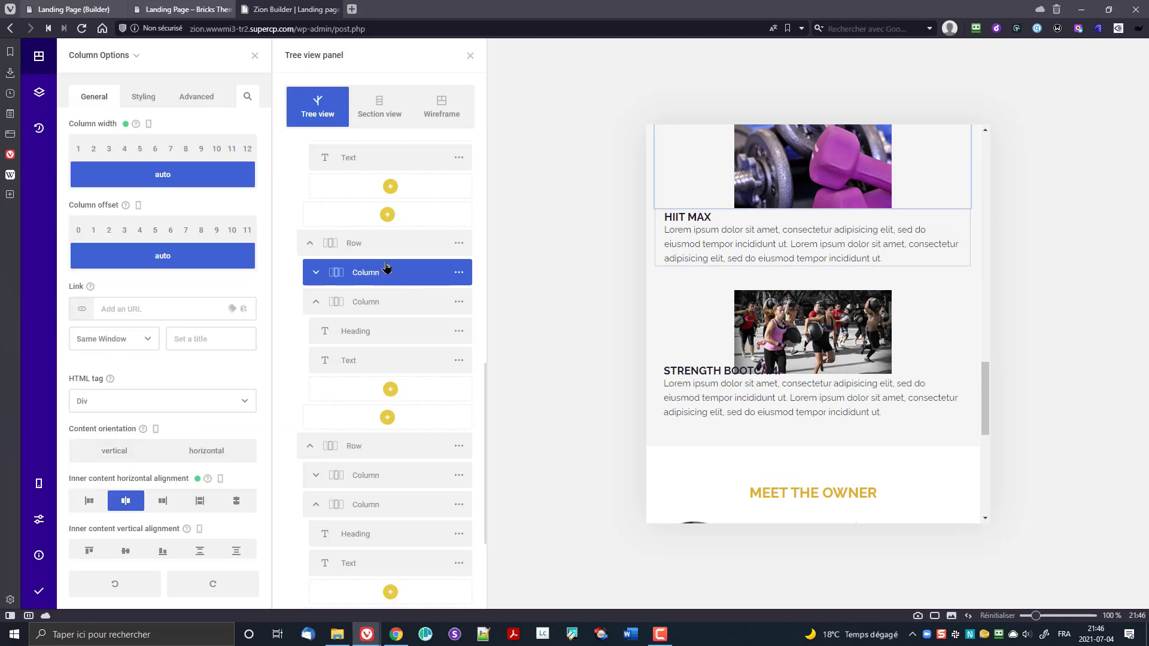
- Set the bottom margin of the HIIT MAX image column's wrapper to 25 px
click(150, 102)
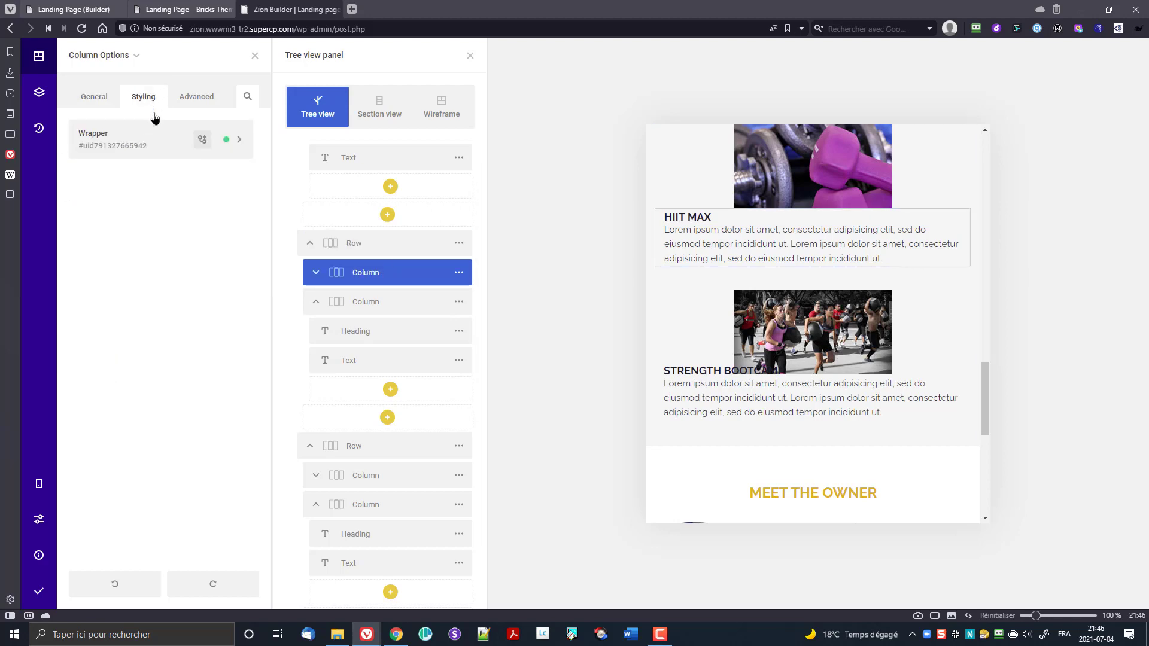
click(112, 141)
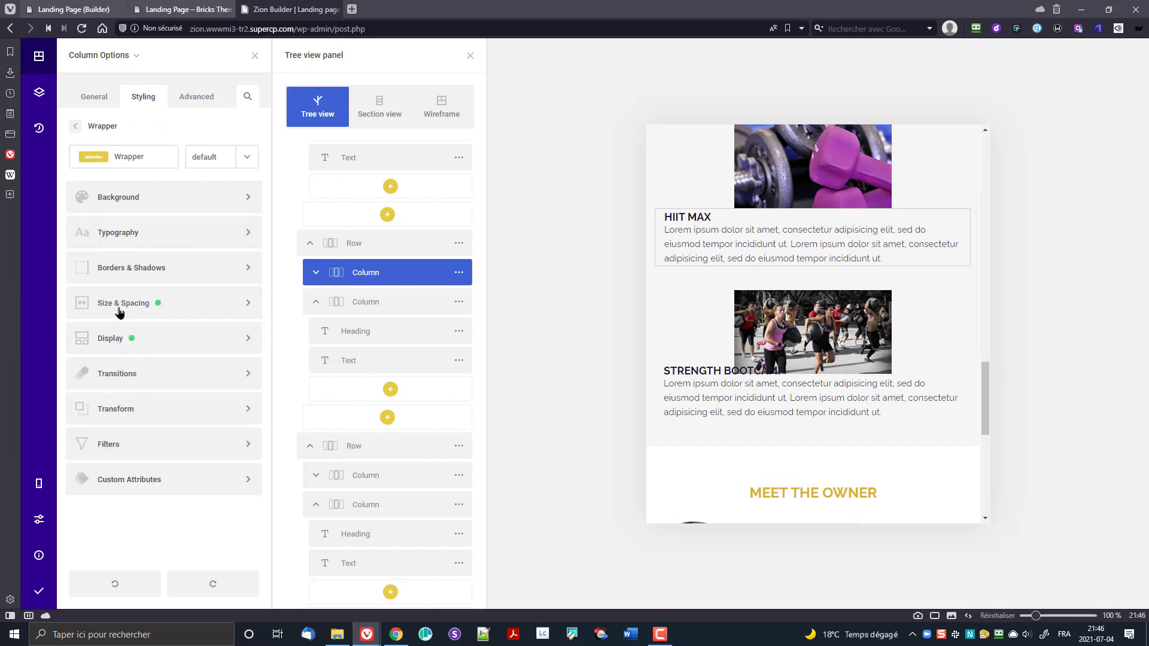
double_click(120, 312)
click(99, 319)
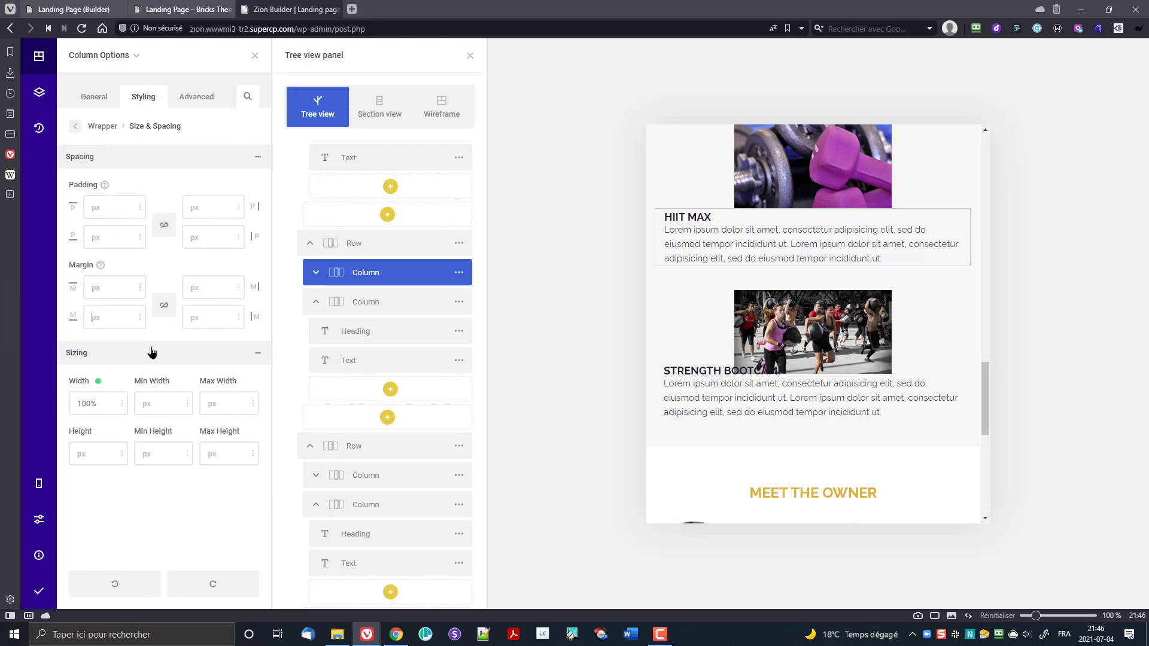
text(25)
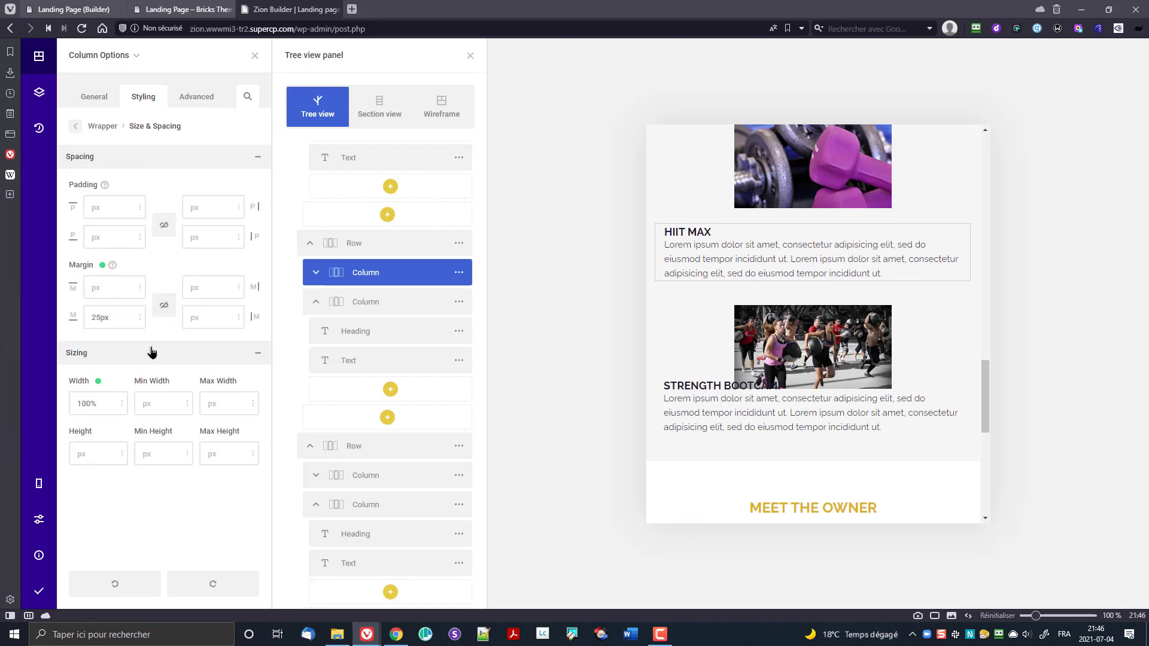
- Open the image column of the Strength Bootcamp row for editing
click(761, 356)
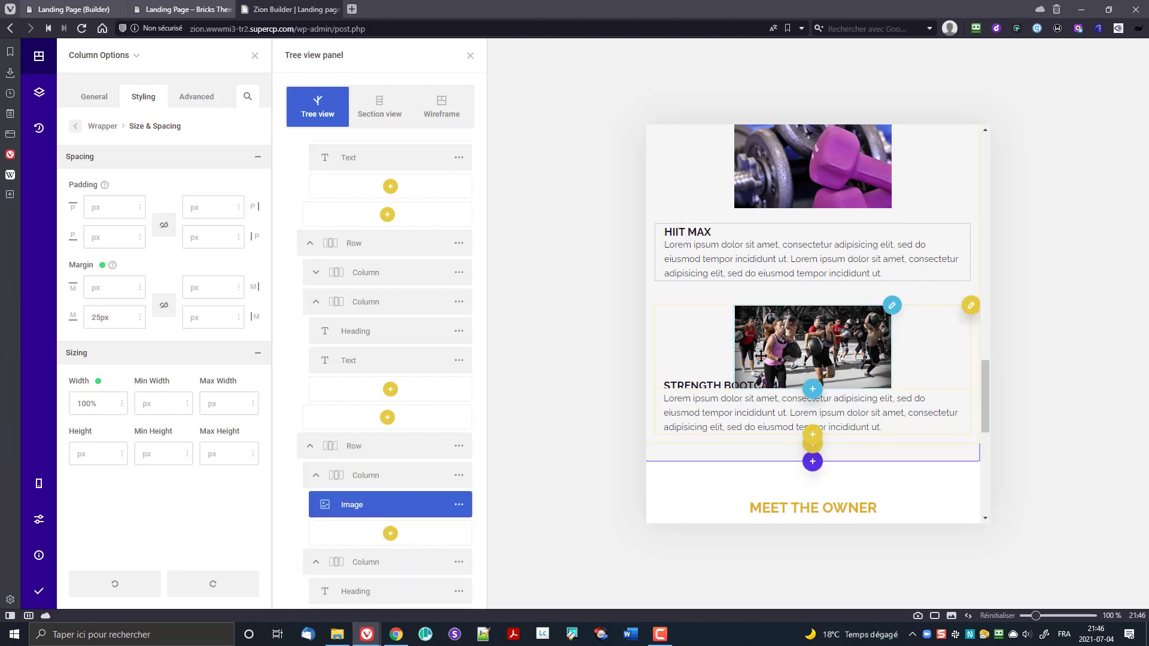
scroll(428, 403, down, 2)
scroll(428, 403, down, 1)
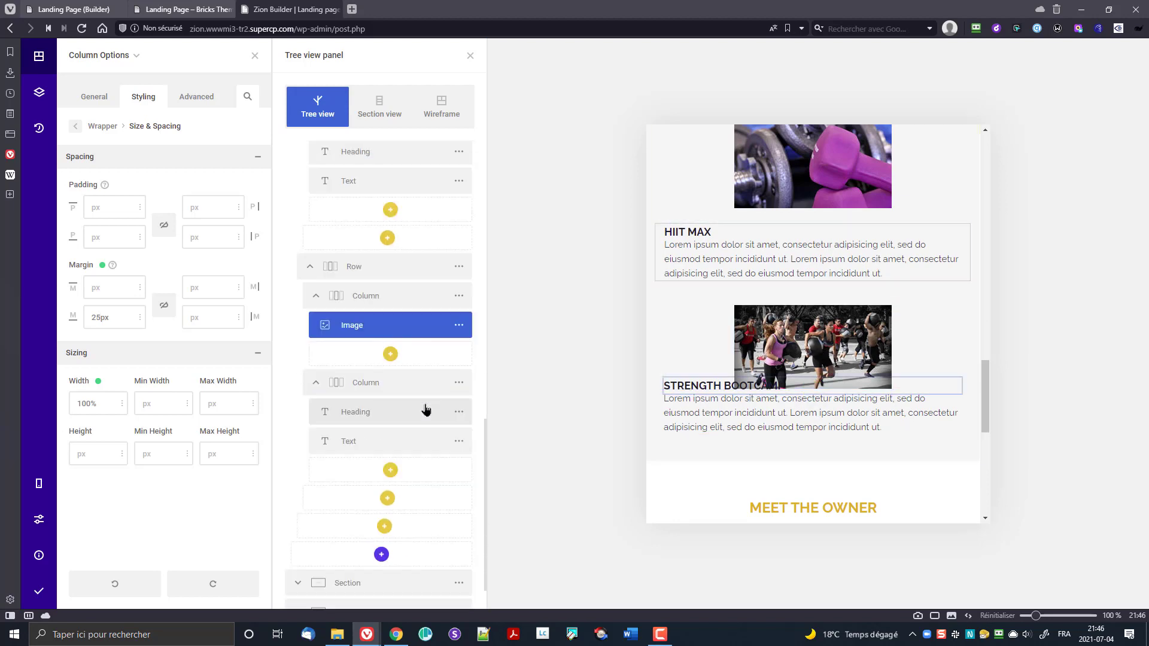
click(384, 303)
click(458, 296)
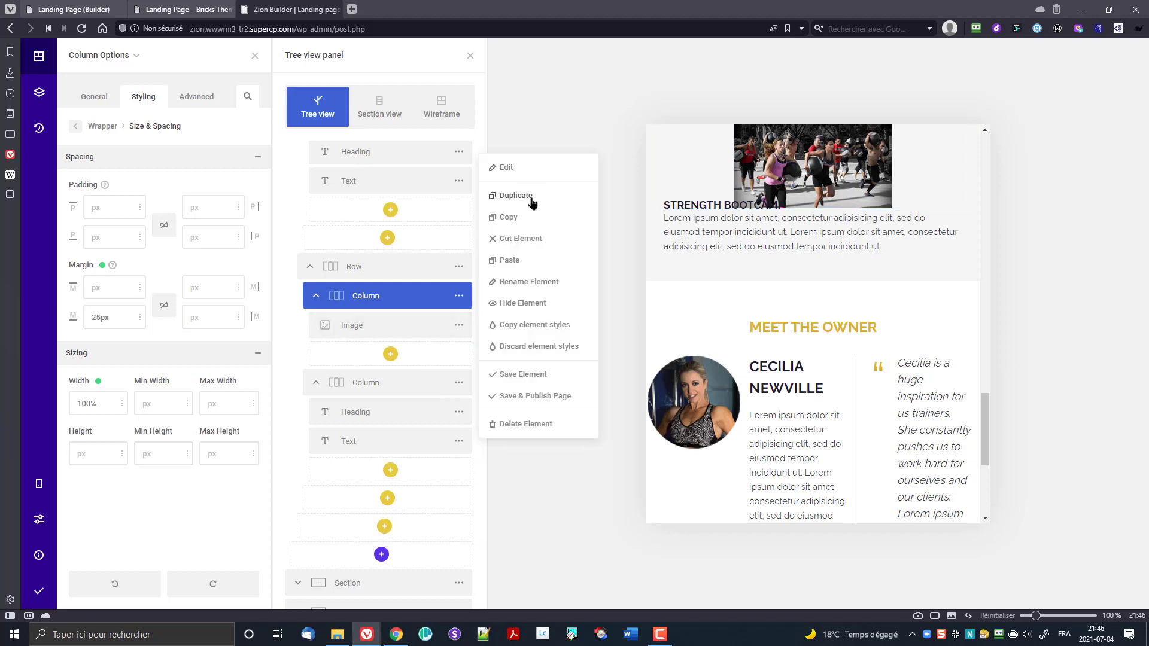
click(506, 168)
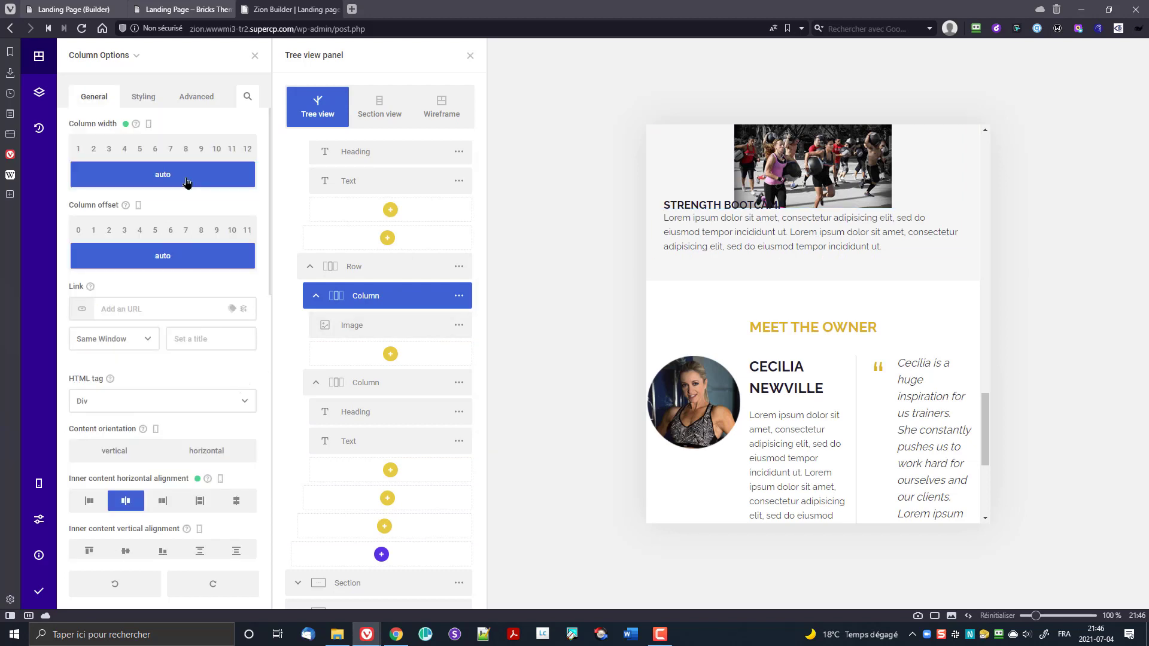
- Set the bottom margin of the Strength Bootcamp image column's wrapper to 50 px
click(143, 96)
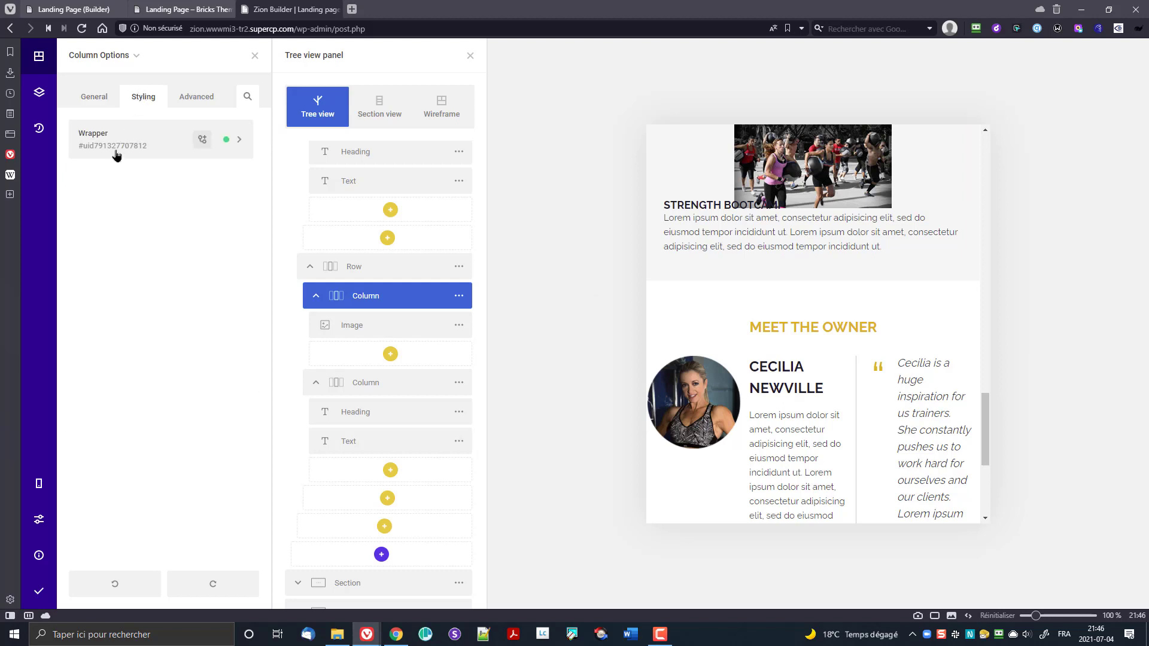
click(116, 155)
click(115, 308)
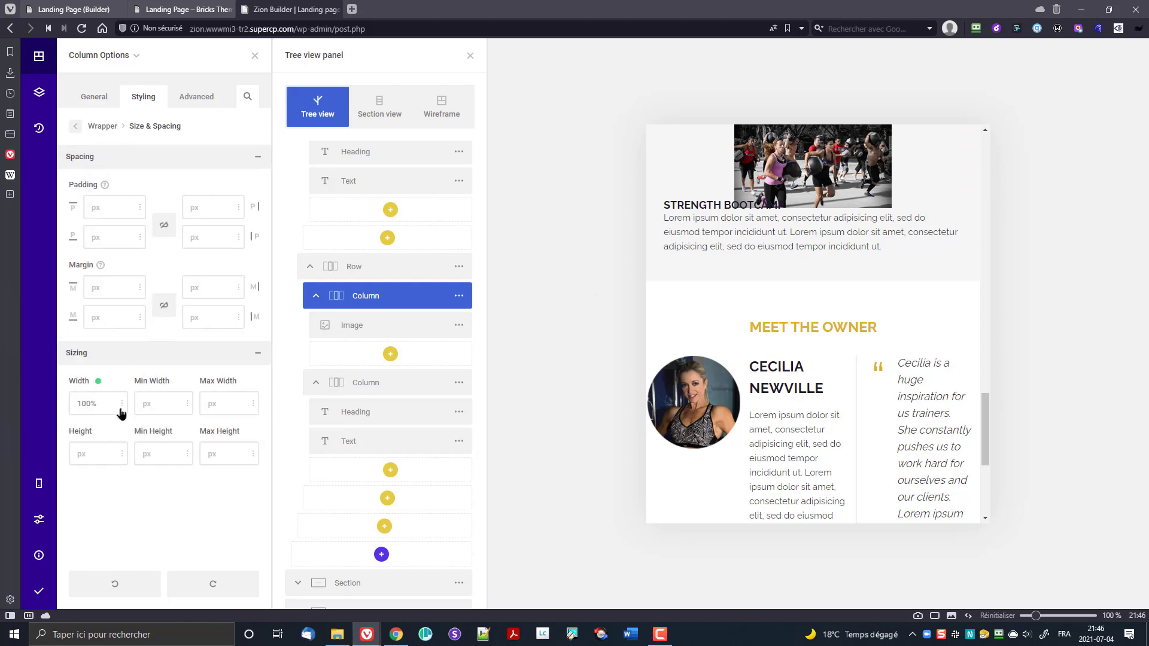
click(95, 315)
text(-1px)
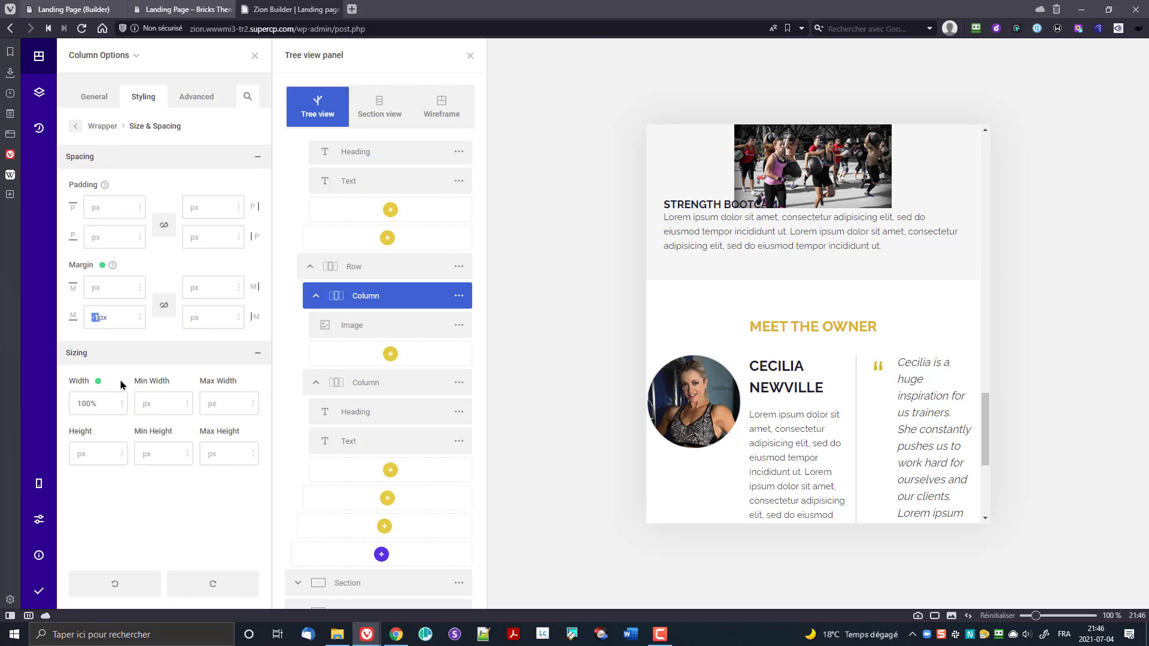
text(25)
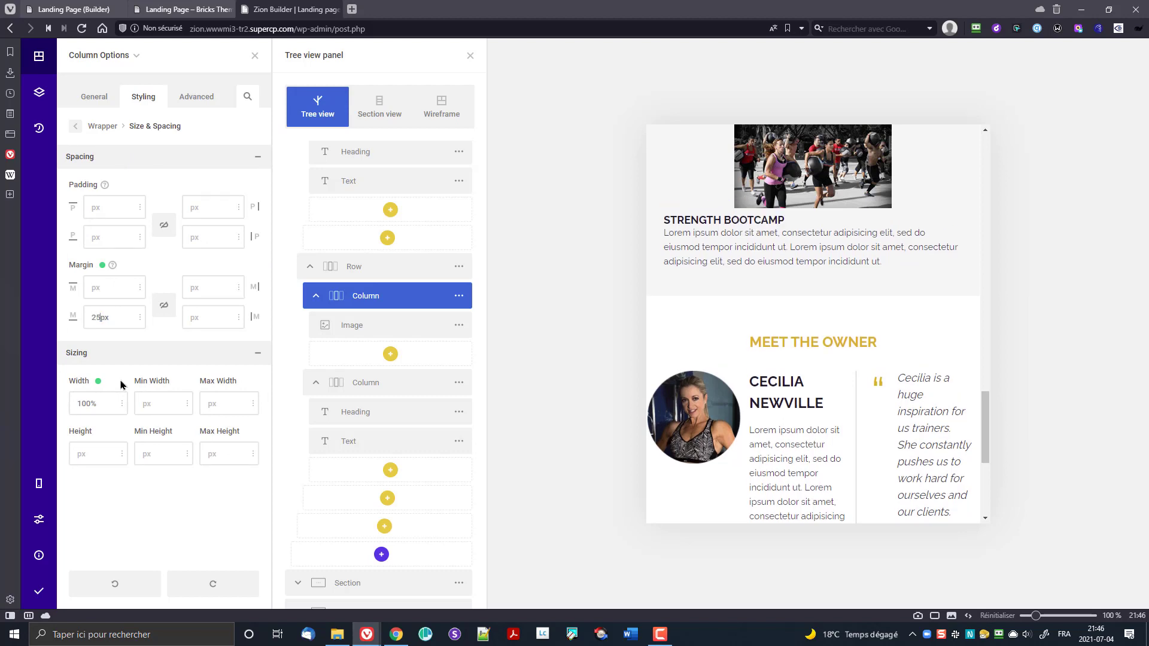
text(50)
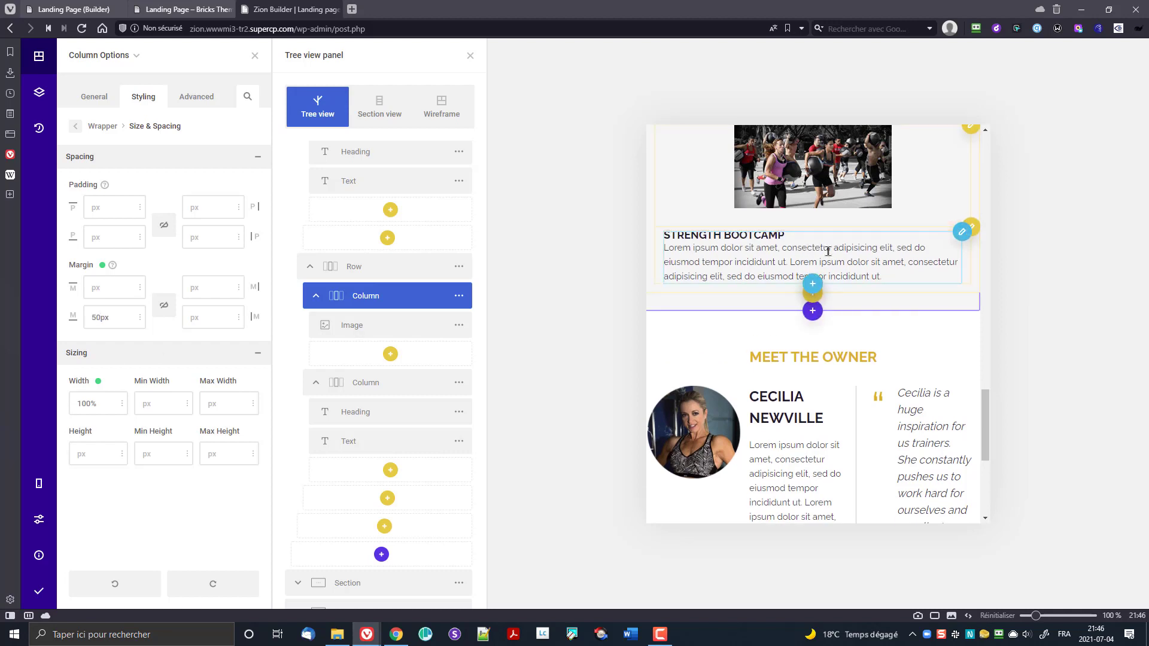
- Open the wrapper size and spacing settings of the Strength Bootcamp text column
click(405, 385)
click(460, 384)
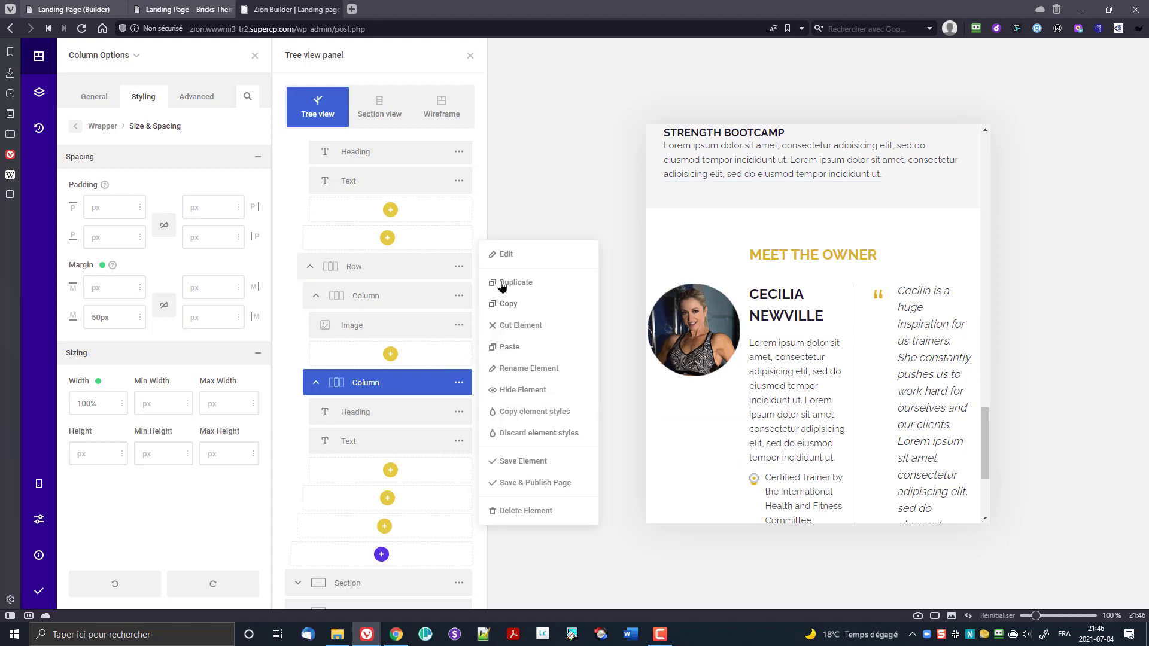
click(505, 256)
click(145, 96)
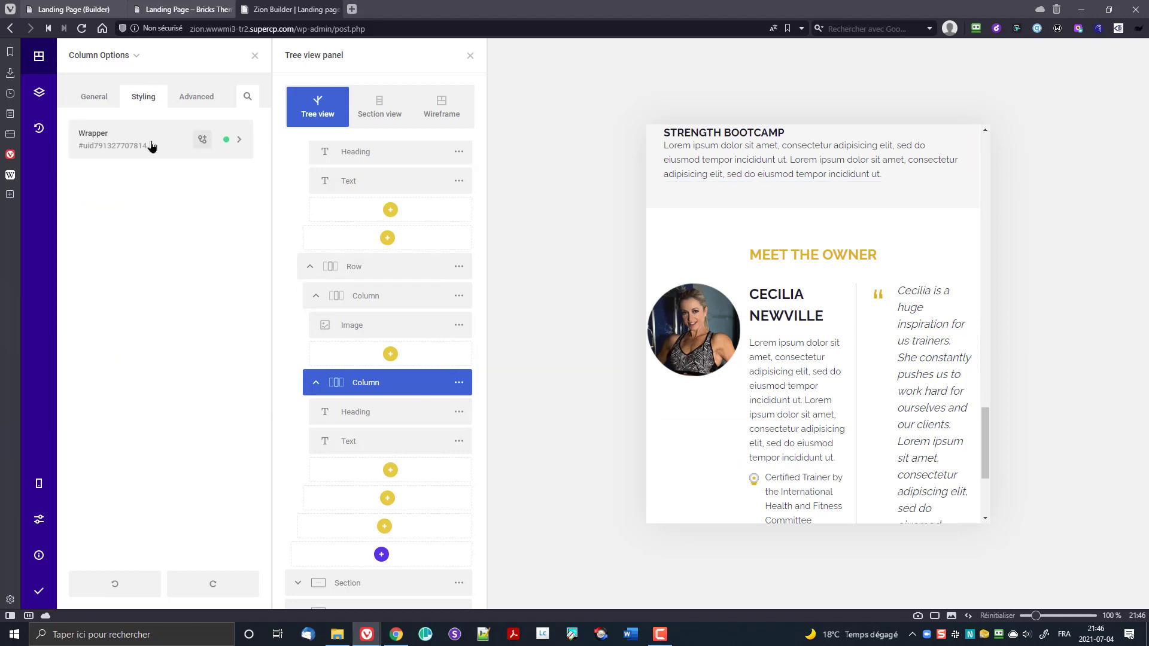
click(123, 140)
click(188, 309)
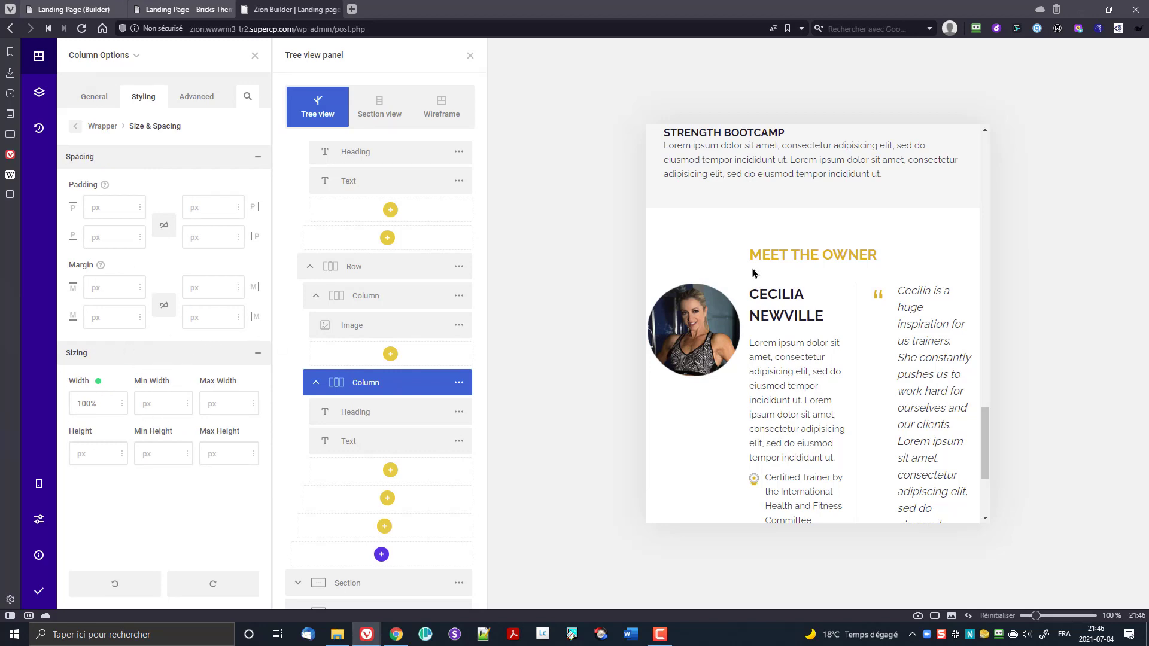
- Review the mobile layout from the HIIT MAX and Strength Bootcamp blocks through Meet the Owner to the footer
scroll(811, 251, up, 3)
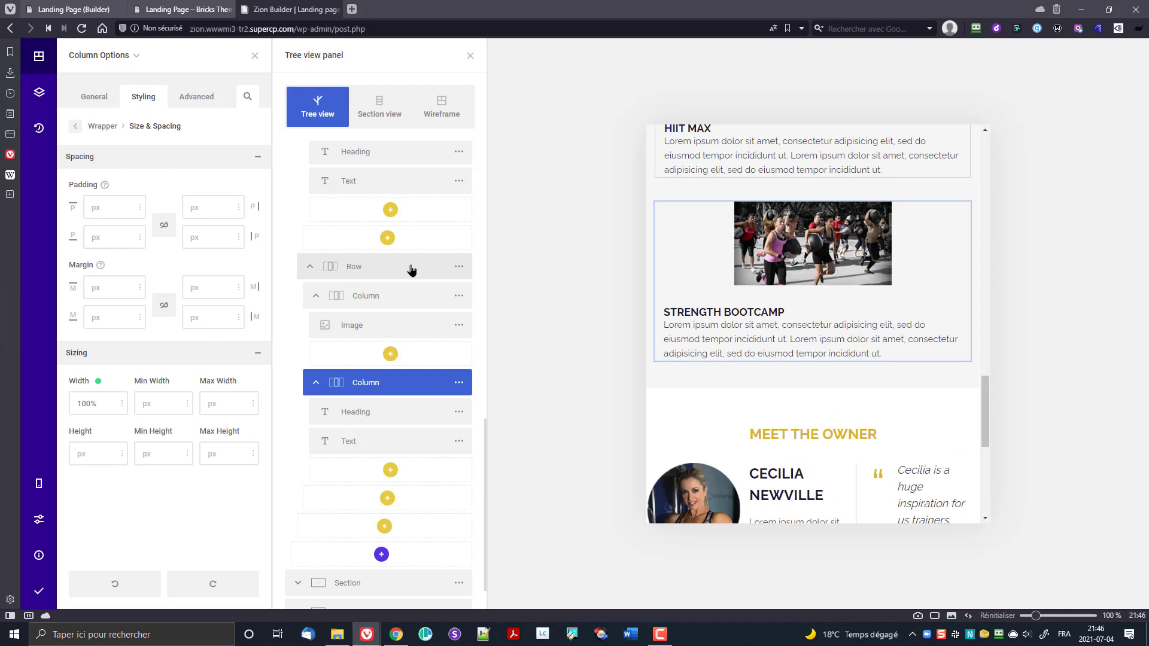
scroll(810, 281, up, 1)
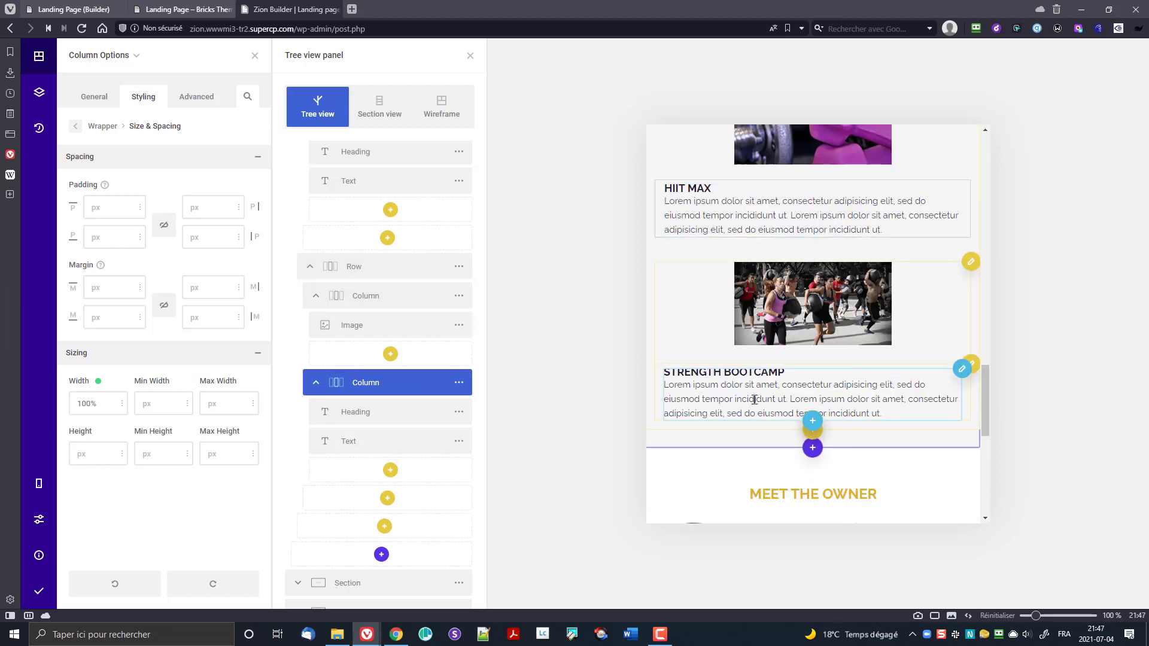
click(361, 388)
click(458, 382)
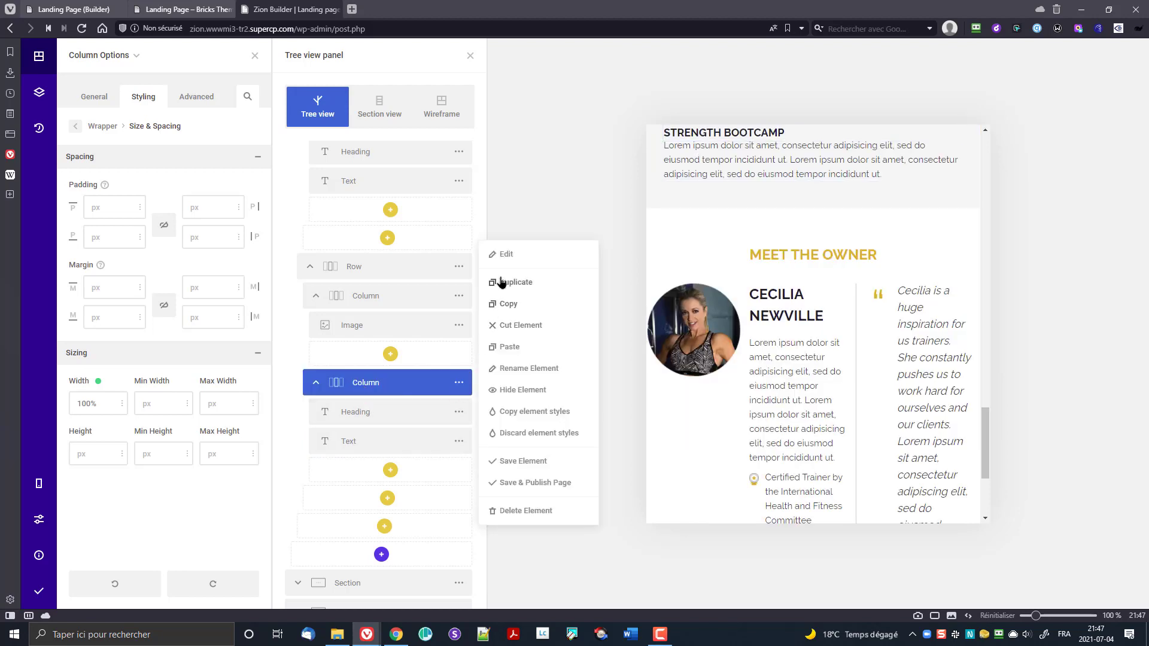
click(502, 255)
scroll(793, 449, down, 2)
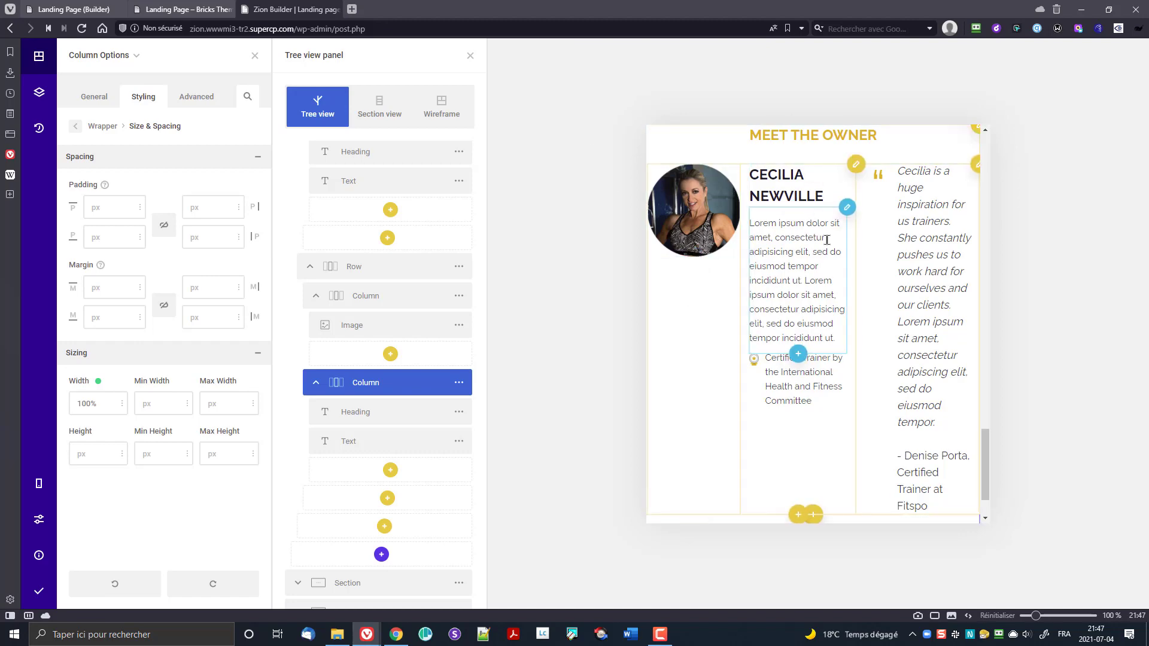
scroll(817, 258, down, 2)
scroll(802, 312, up, 9)
scroll(797, 321, down, 8)
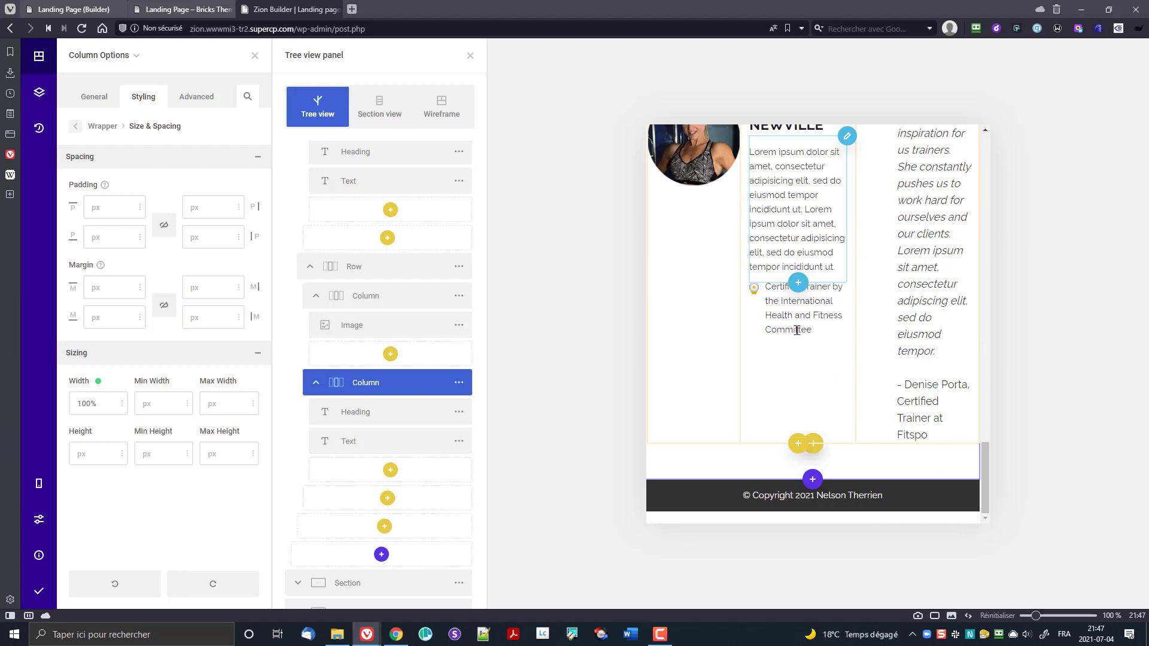
scroll(885, 325, up, 5)
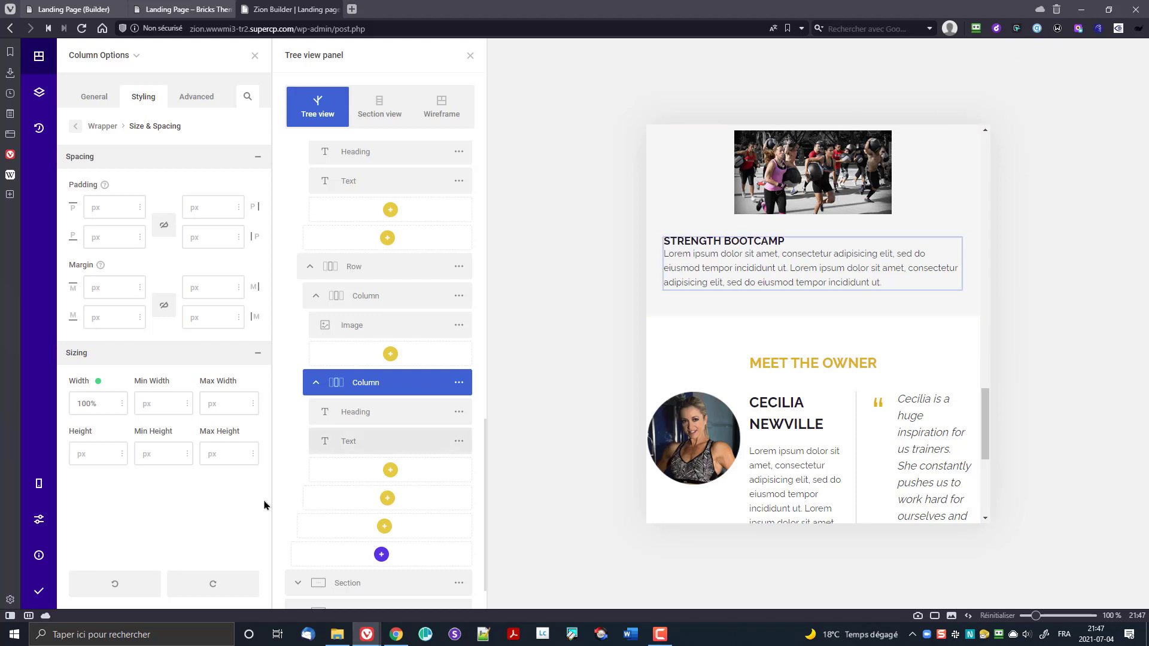
- Save and publish the landing page and view the live post
click(36, 597)
mouse_move(33, 559)
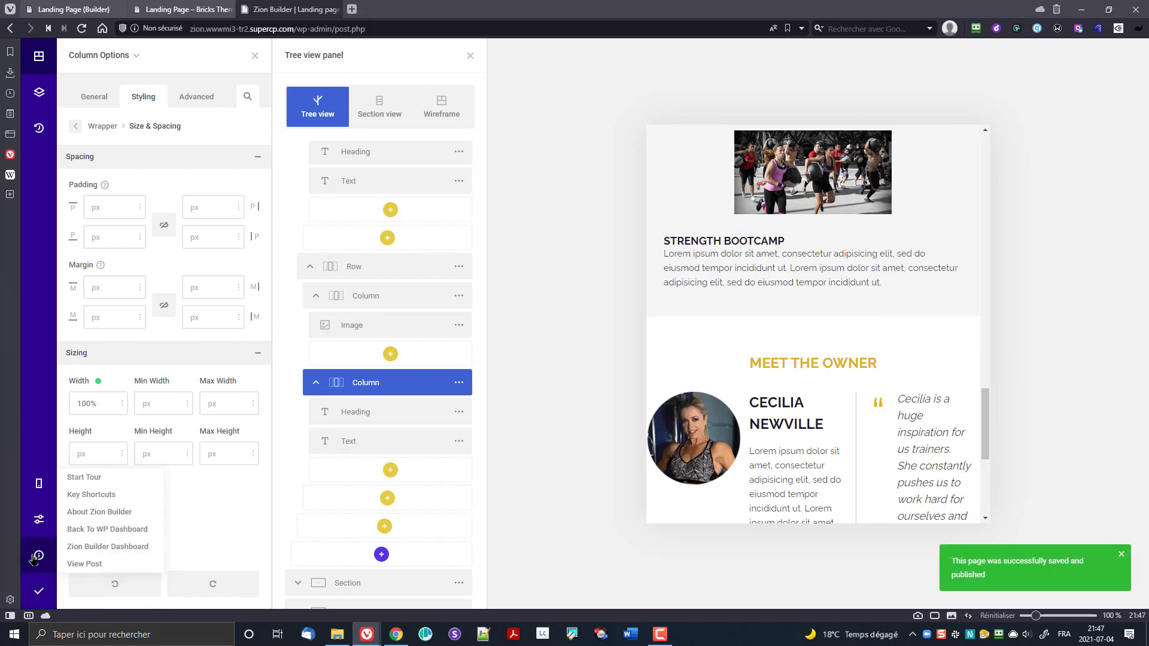
click(85, 563)
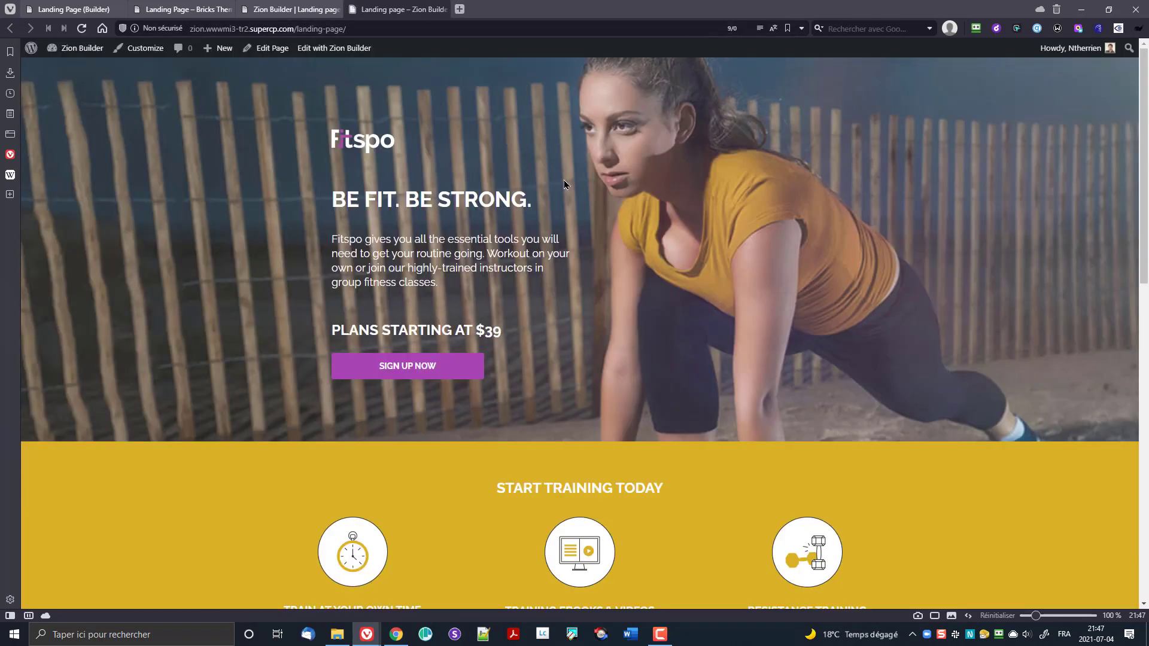
- Examine the live landing page down to its footer in the developer tools' iPad device preview
key(ctrl+shift+i)
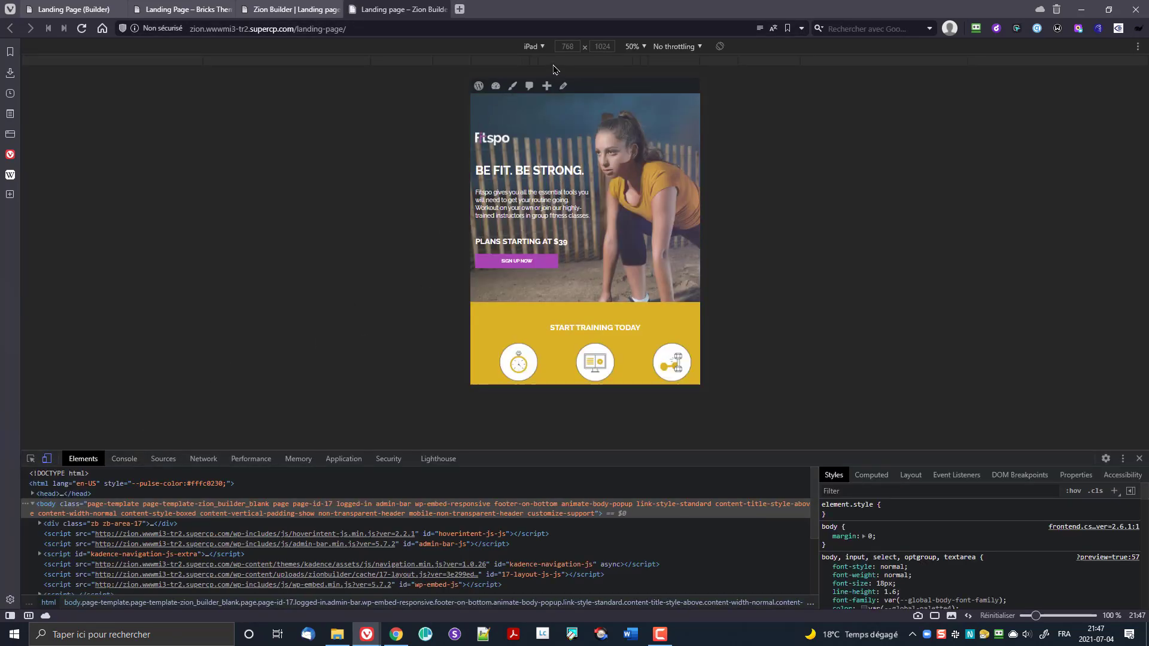
scroll(584, 168, down, 5)
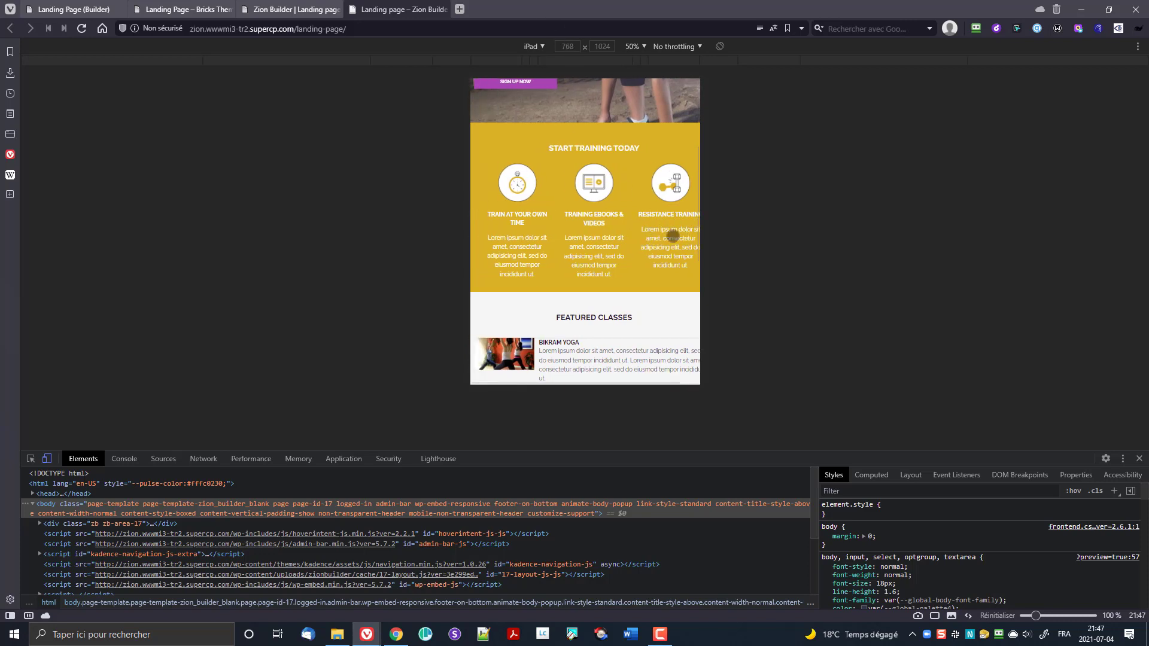
drag(703, 242, 618, 231)
scroll(617, 230, down, 9)
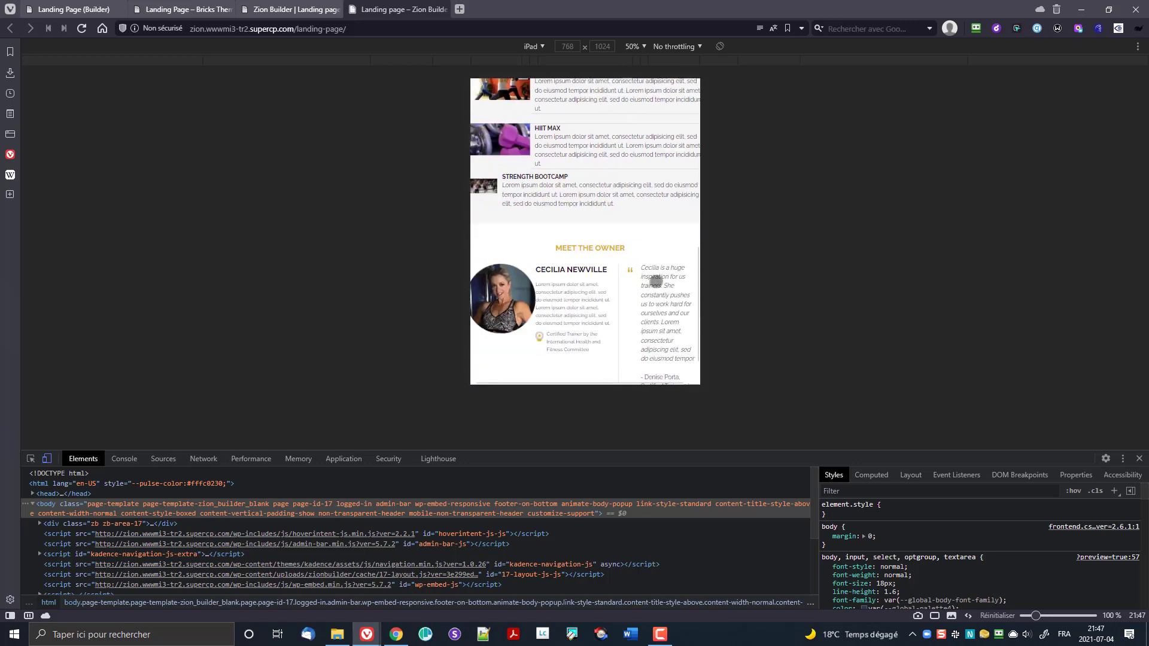
scroll(630, 273, down, 2)
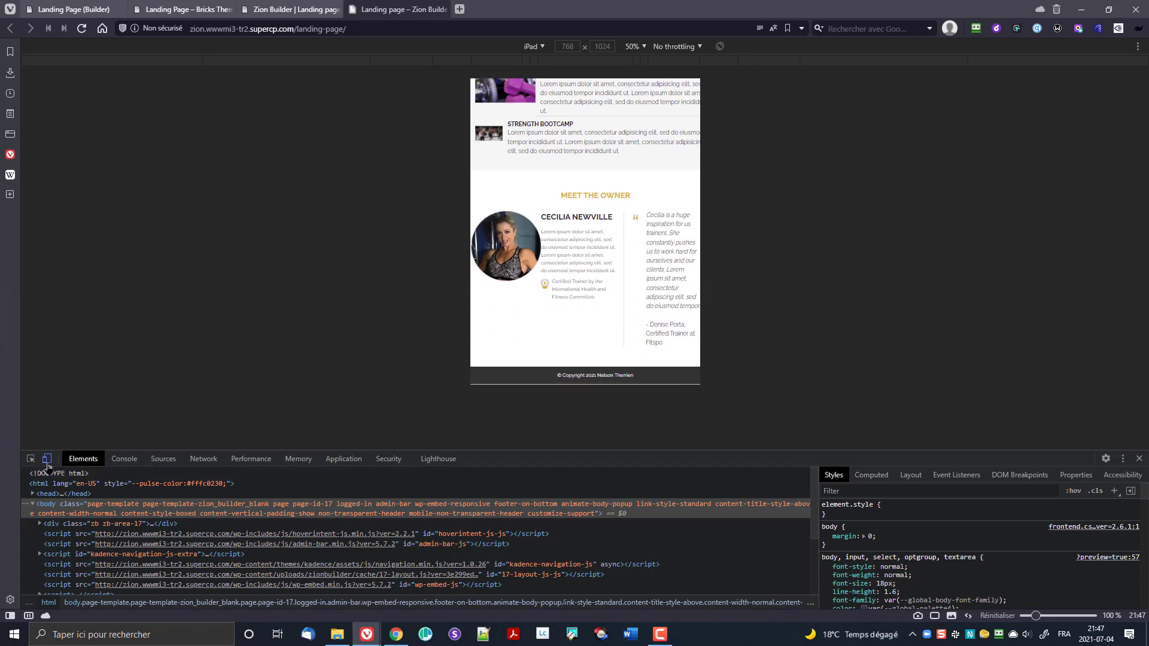
- Examine the live landing page in the iPhone 6/7/8 device preview, from the hero section through Featured Classes to Meet the Owner
click(533, 51)
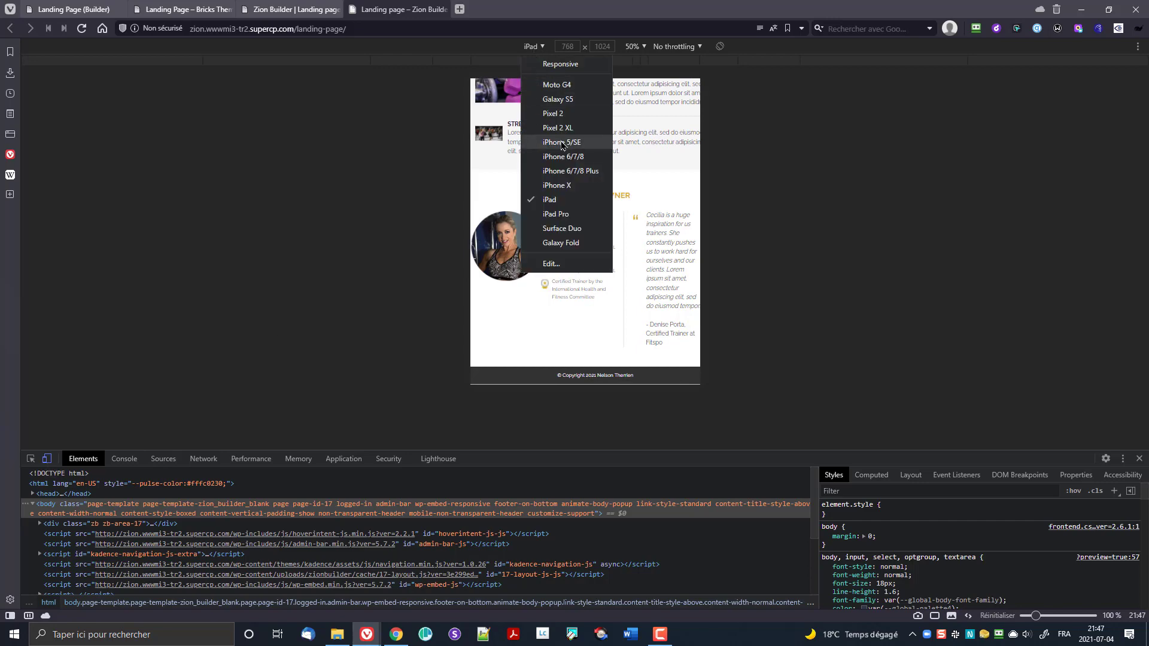
click(584, 159)
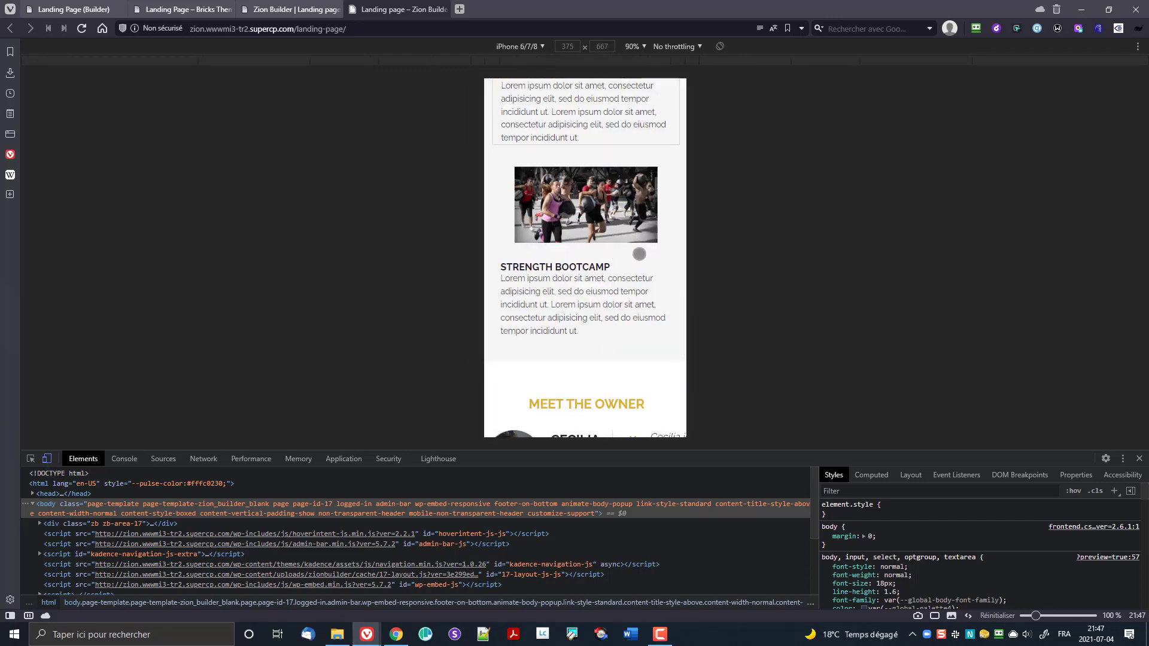
scroll(637, 247, up, 12)
scroll(647, 248, up, 8)
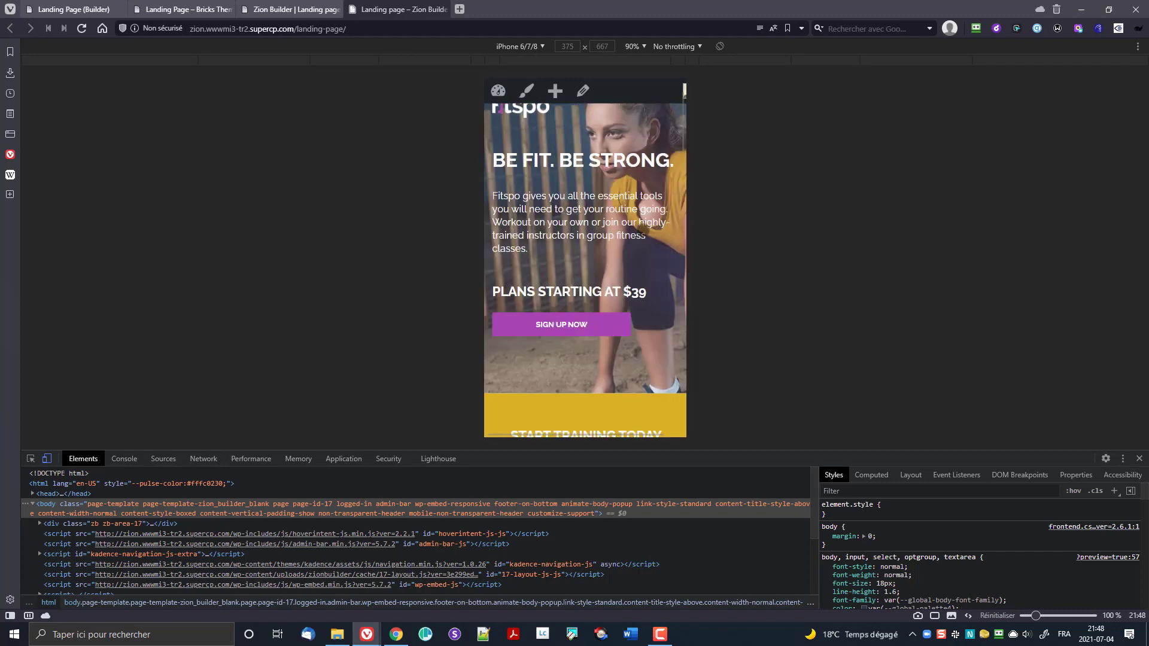
scroll(649, 200, down, 10)
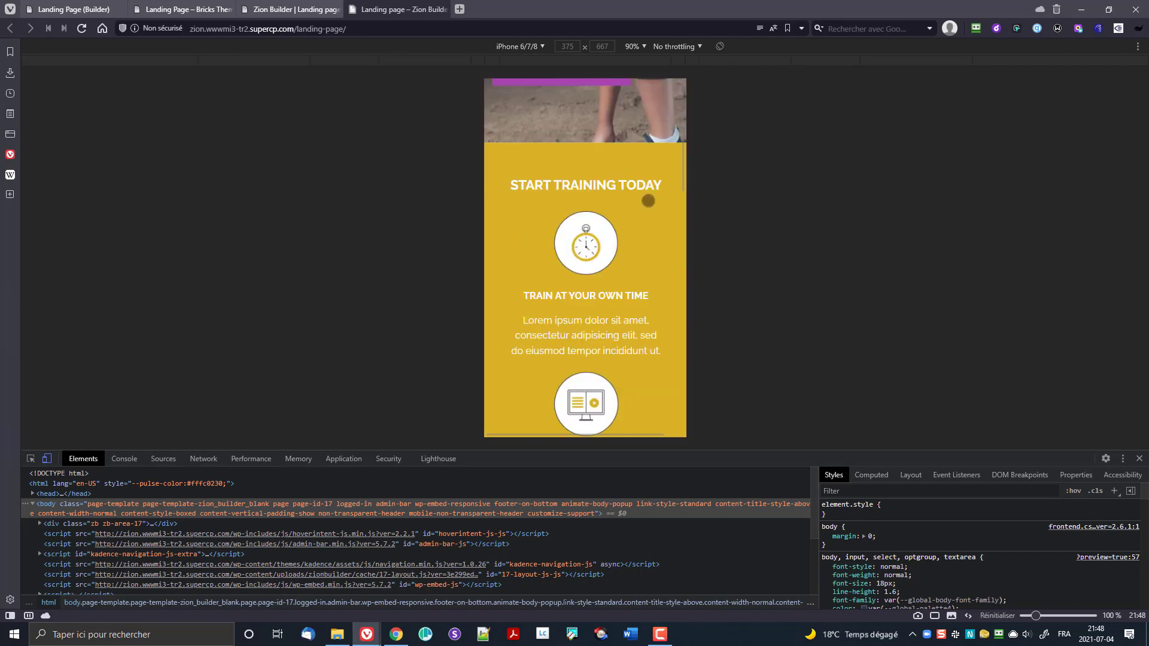
scroll(648, 201, down, 10)
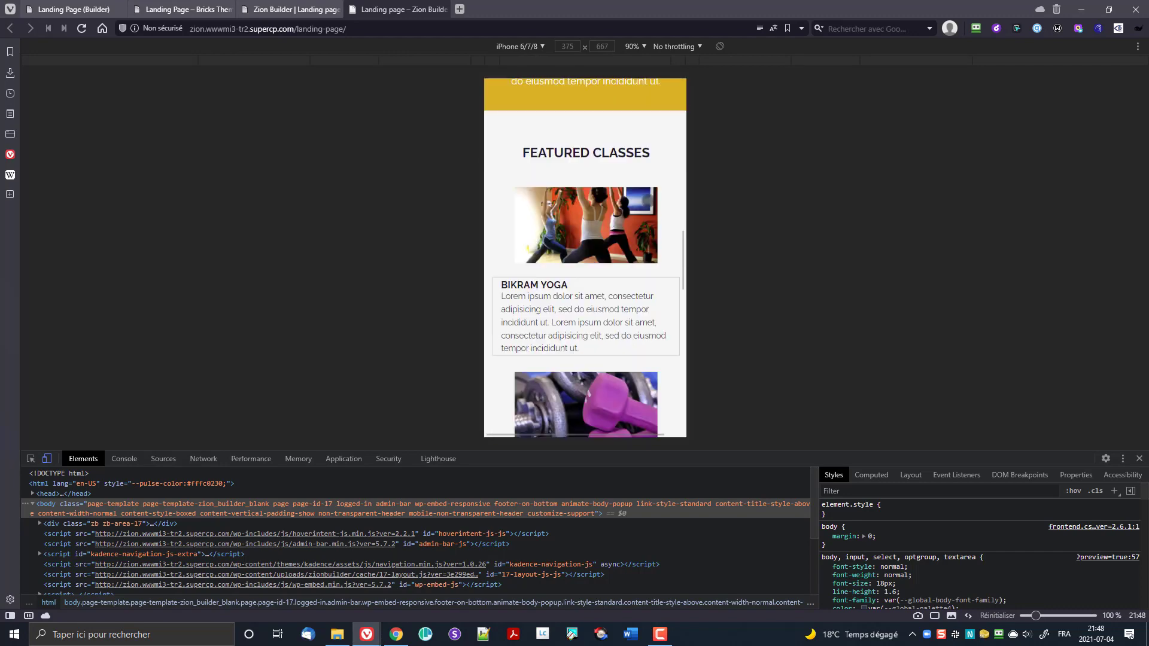
scroll(648, 206, down, 8)
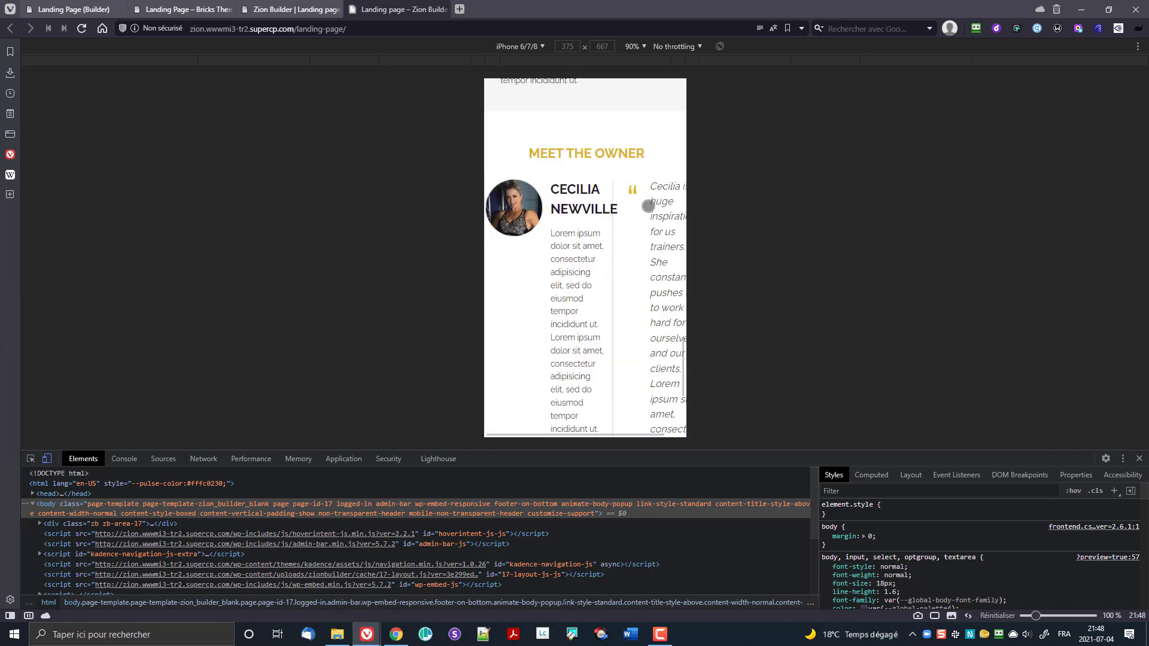
scroll(646, 207, up, 7)
scroll(646, 207, up, 2)
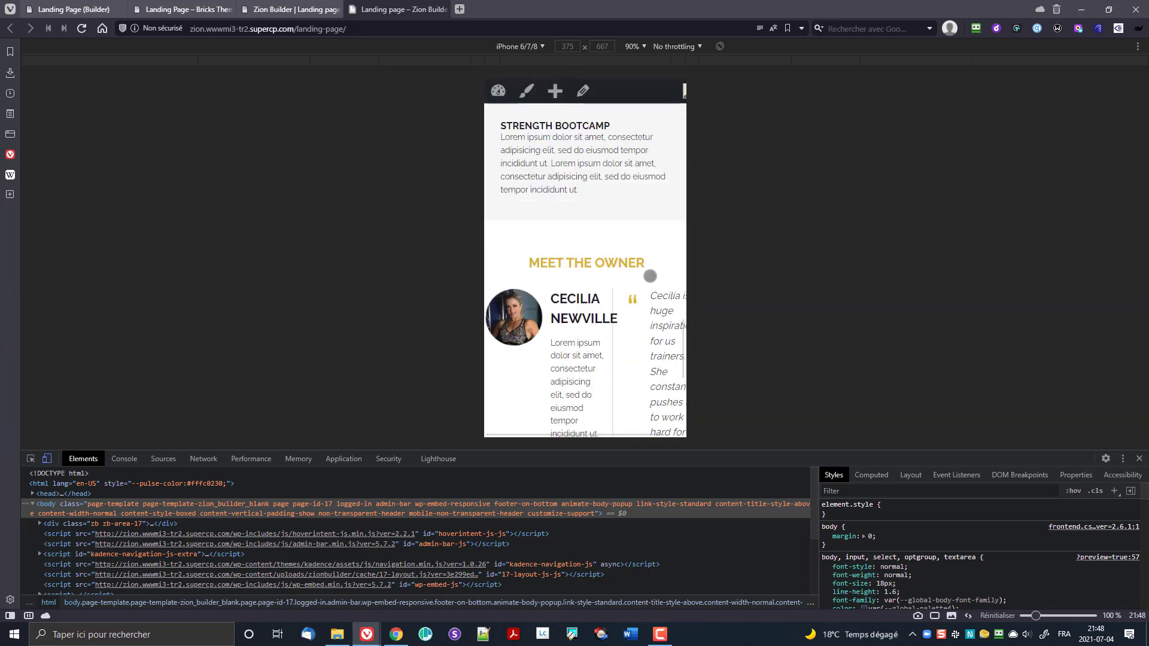
drag(643, 318, 666, 328)
scroll(635, 276, up, 6)
drag(634, 275, 660, 282)
scroll(661, 282, up, 3)
scroll(585, 270, up, 8)
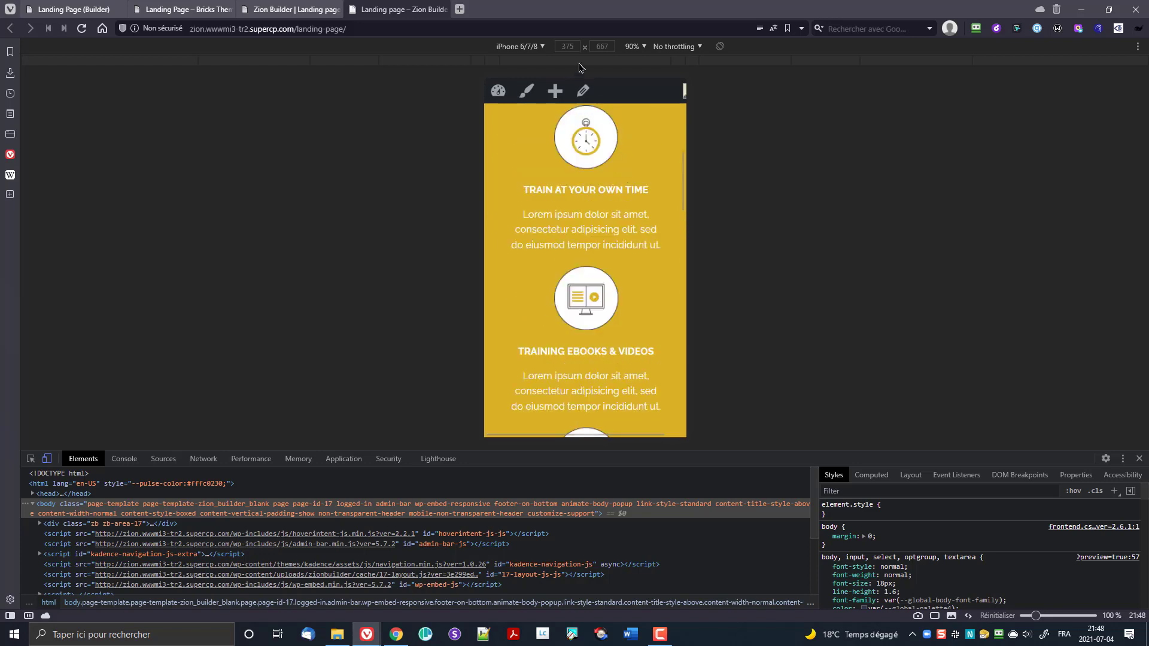
- Return the device preview to iPad and check the Start Training Today section for horizontal overflow
click(531, 46)
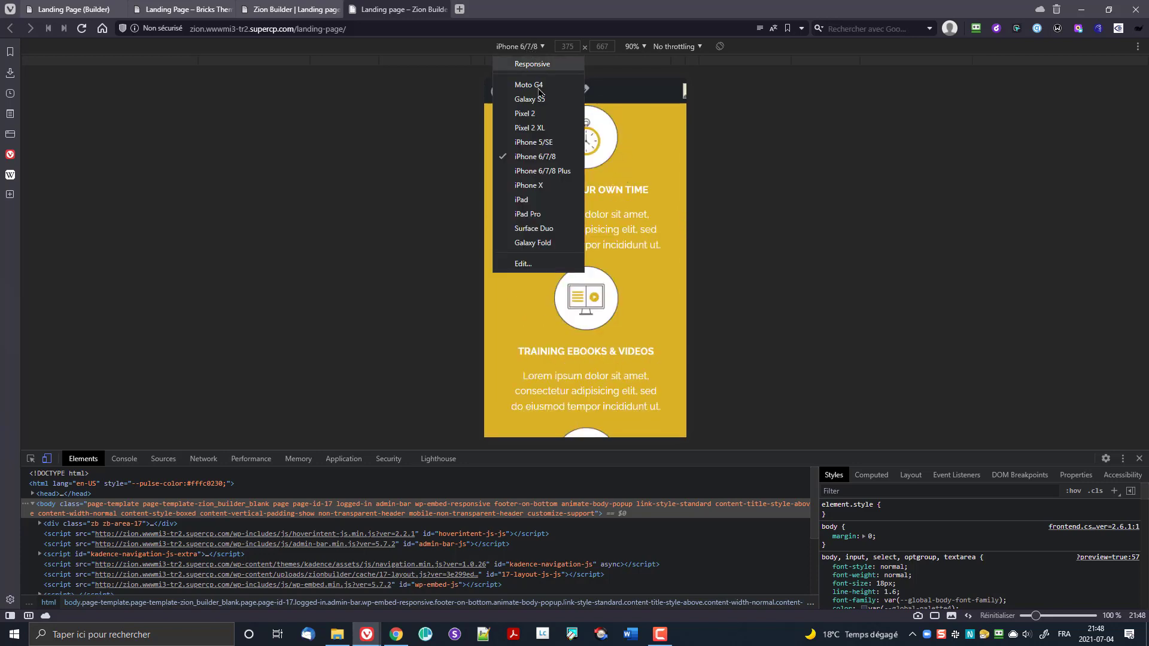
click(548, 202)
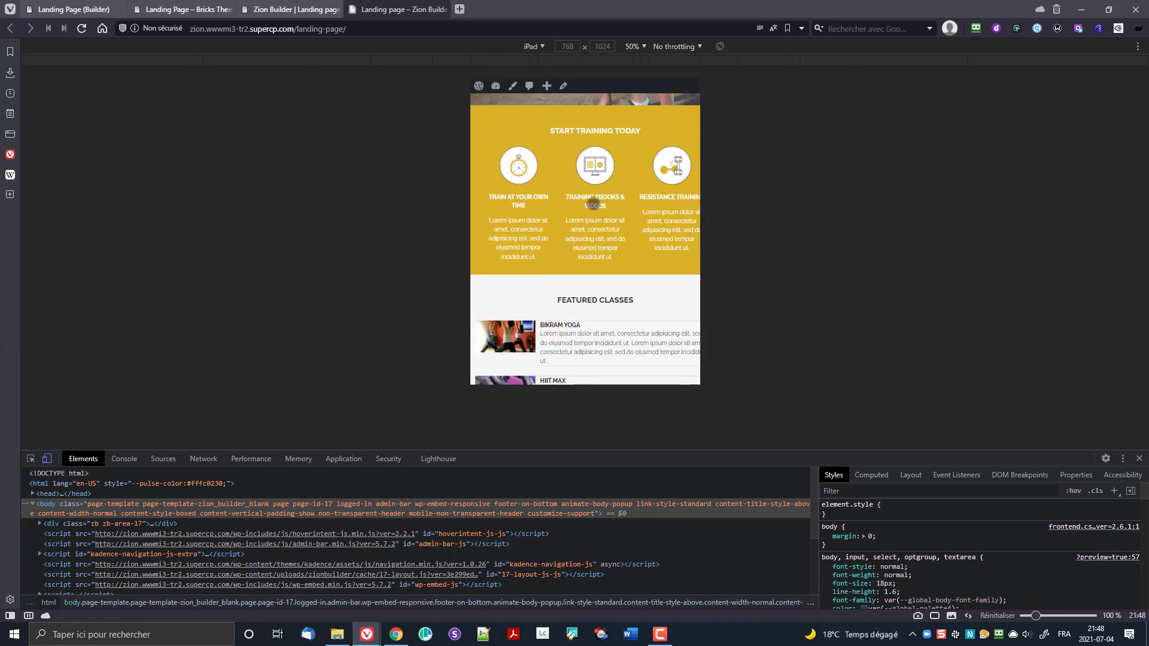
drag(624, 231, 567, 231)
drag(556, 233, 726, 226)
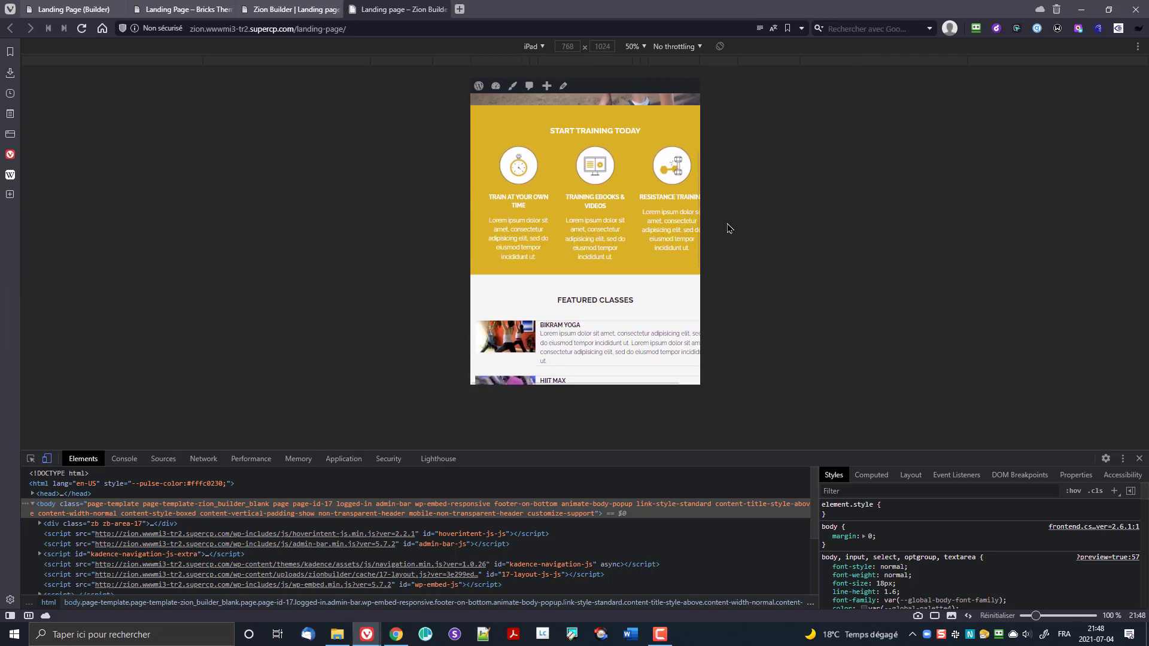